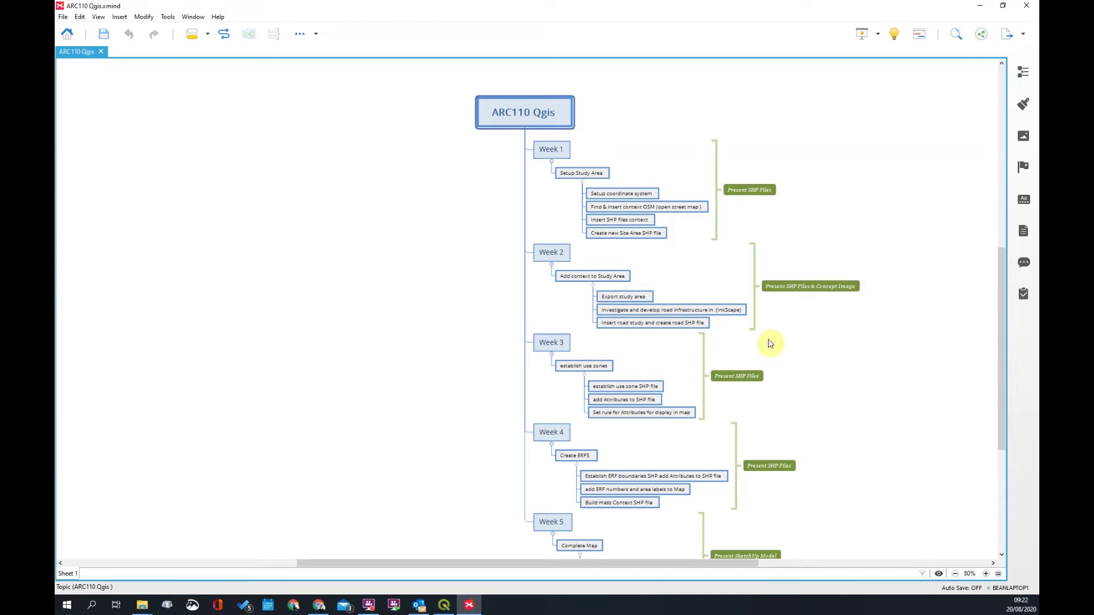
Switch to the QGIS project and remove both existing print layouts, including a1, with the Layout Manager
click(979, 6)
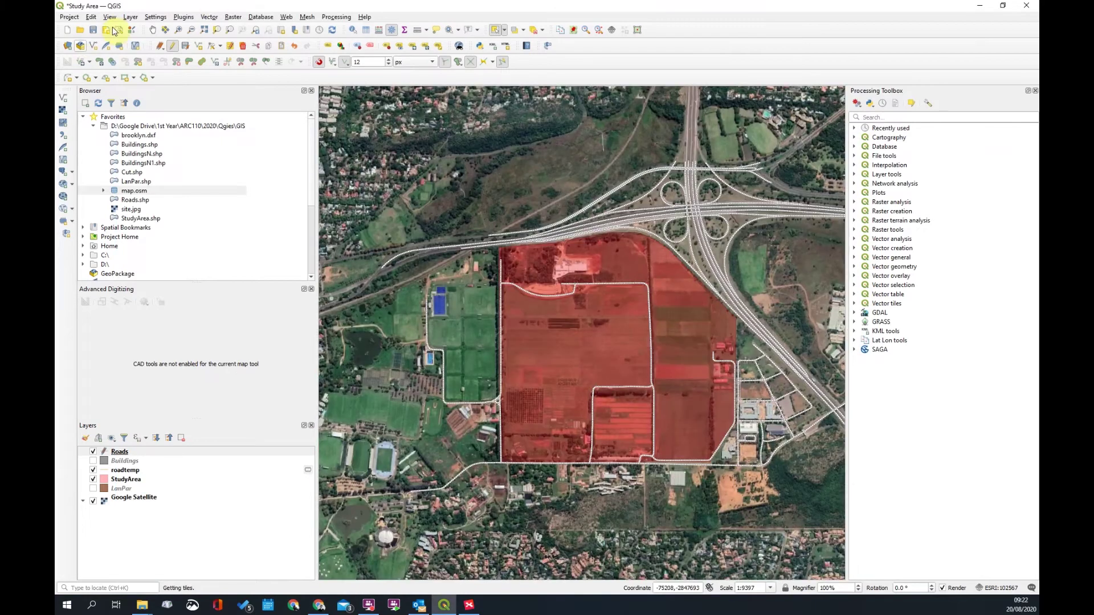
click(117, 30)
click(462, 262)
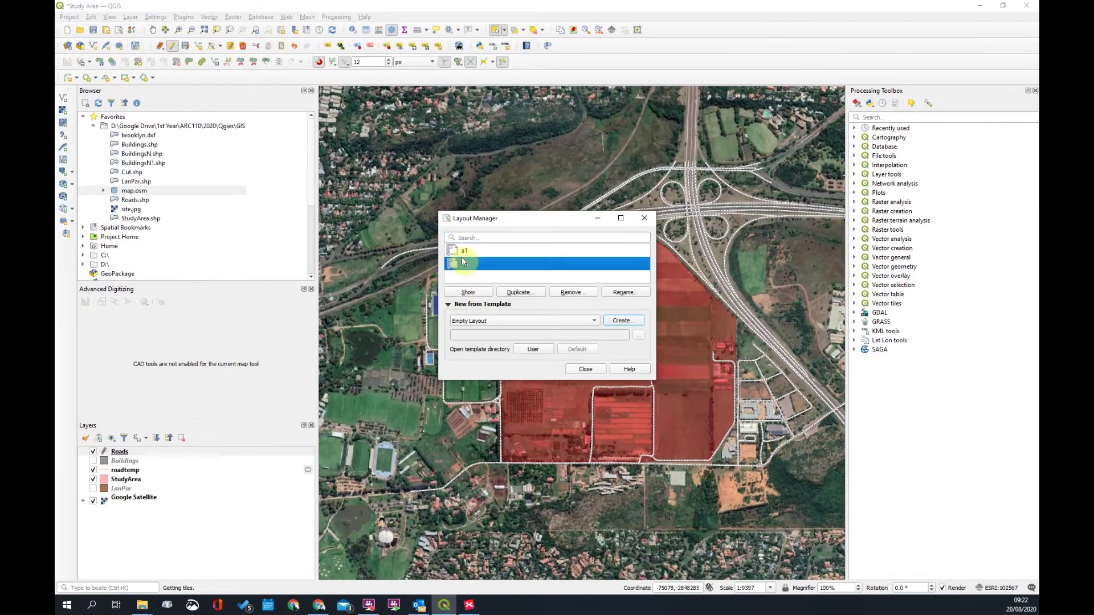
click(564, 299)
click(568, 317)
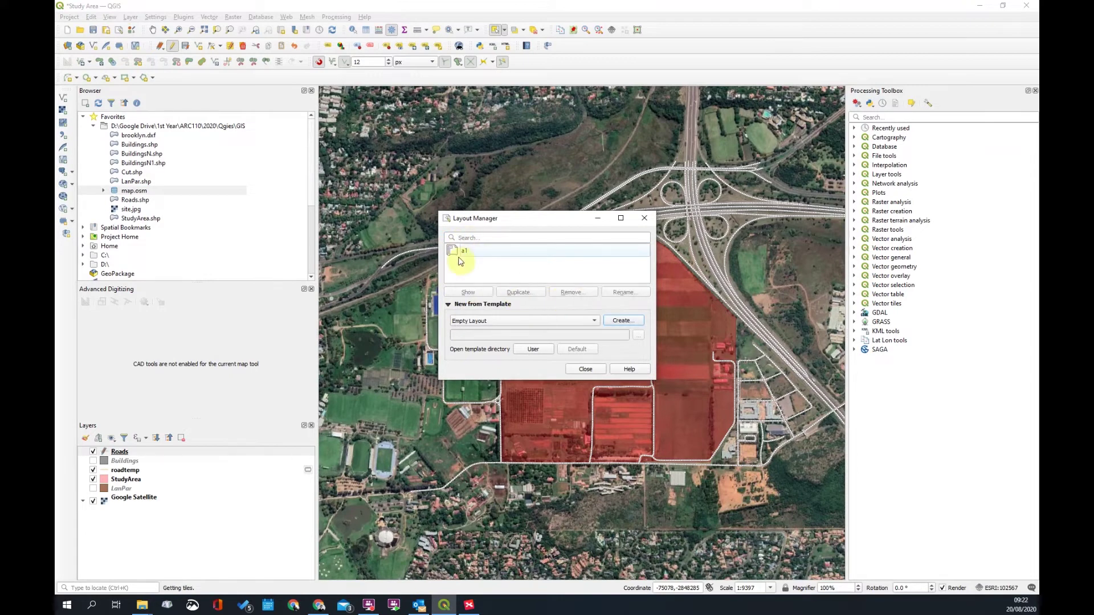
click(459, 252)
click(558, 295)
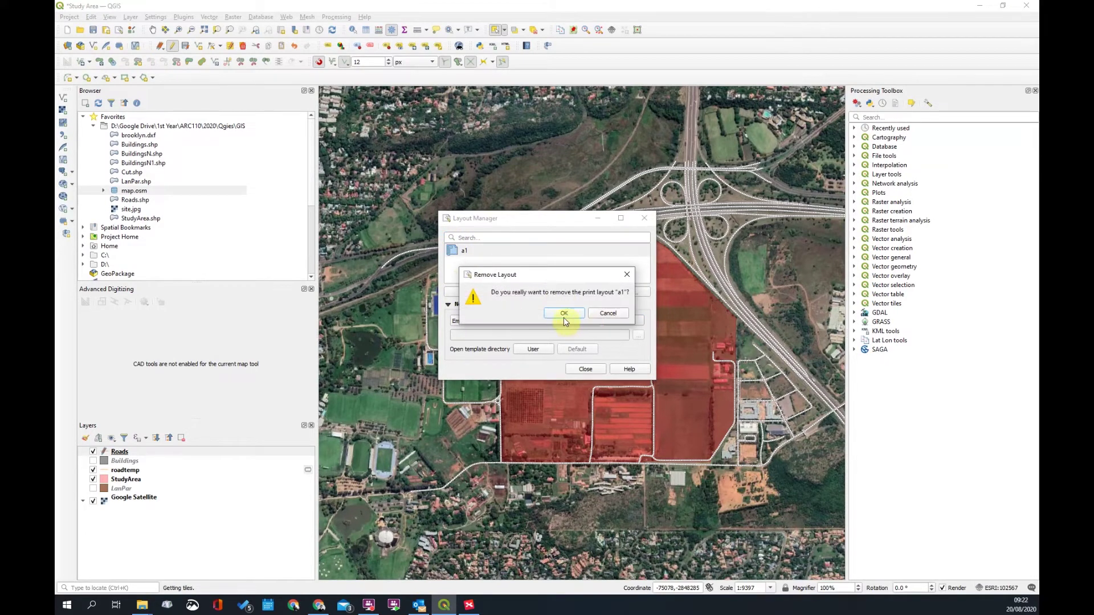
click(567, 316)
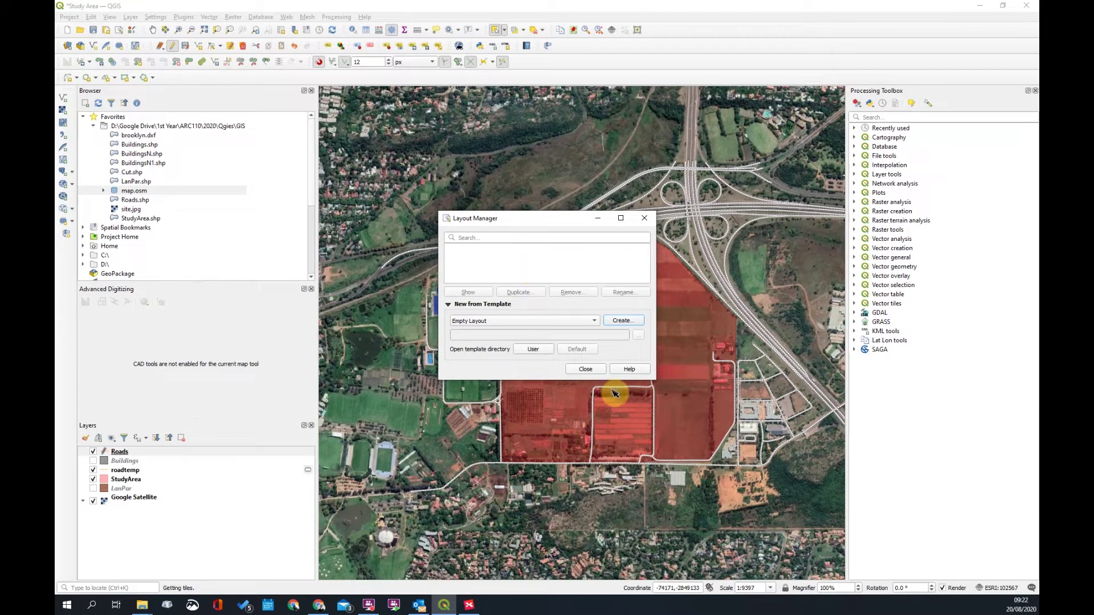
click(582, 370)
Create a new print layout titled "A1 Map"
click(117, 31)
text(A1 Map)
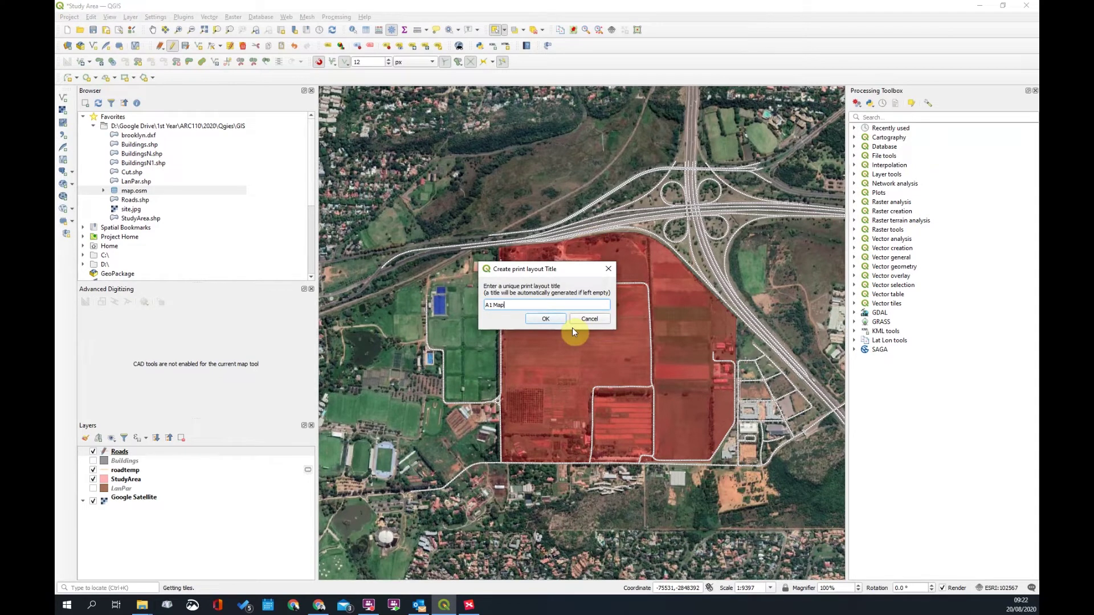
key(Return)
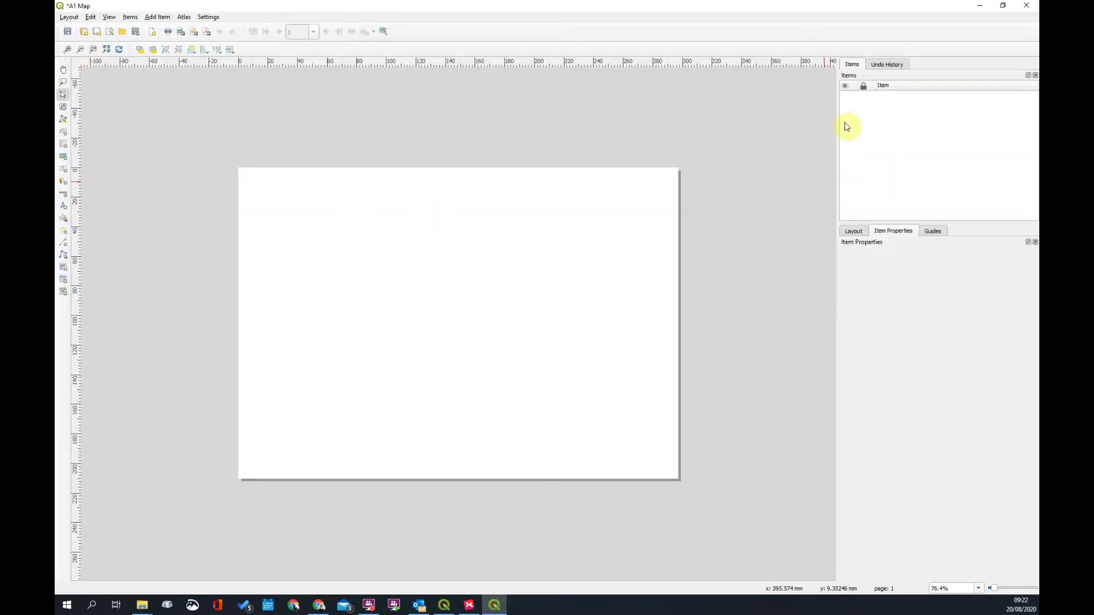
Change the layout's page size to A1 and fit the whole page in the view
right_click(585, 192)
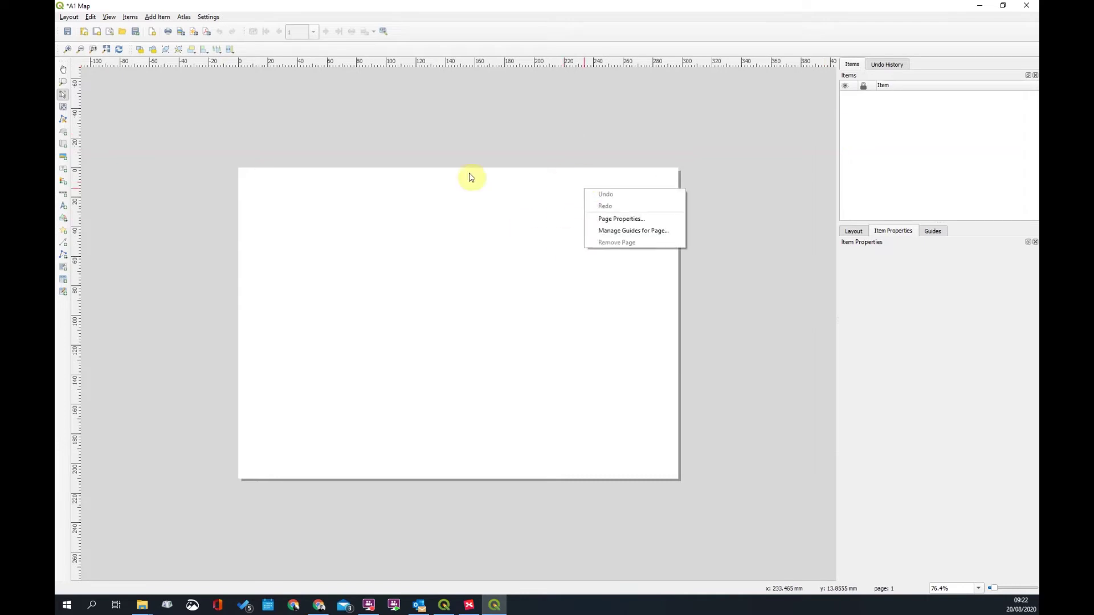
click(606, 219)
click(911, 273)
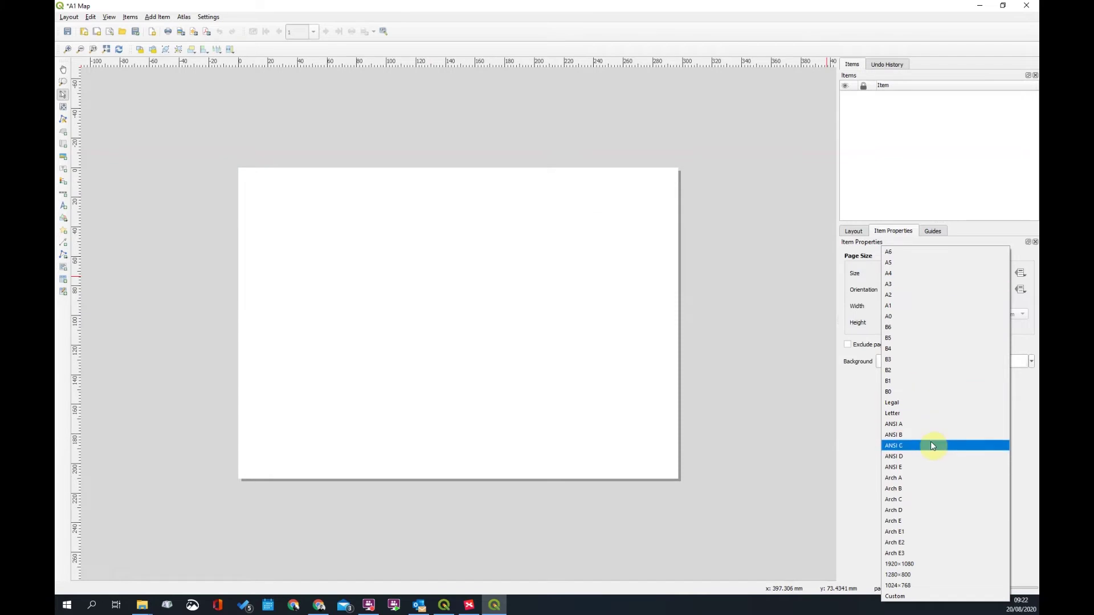
click(917, 306)
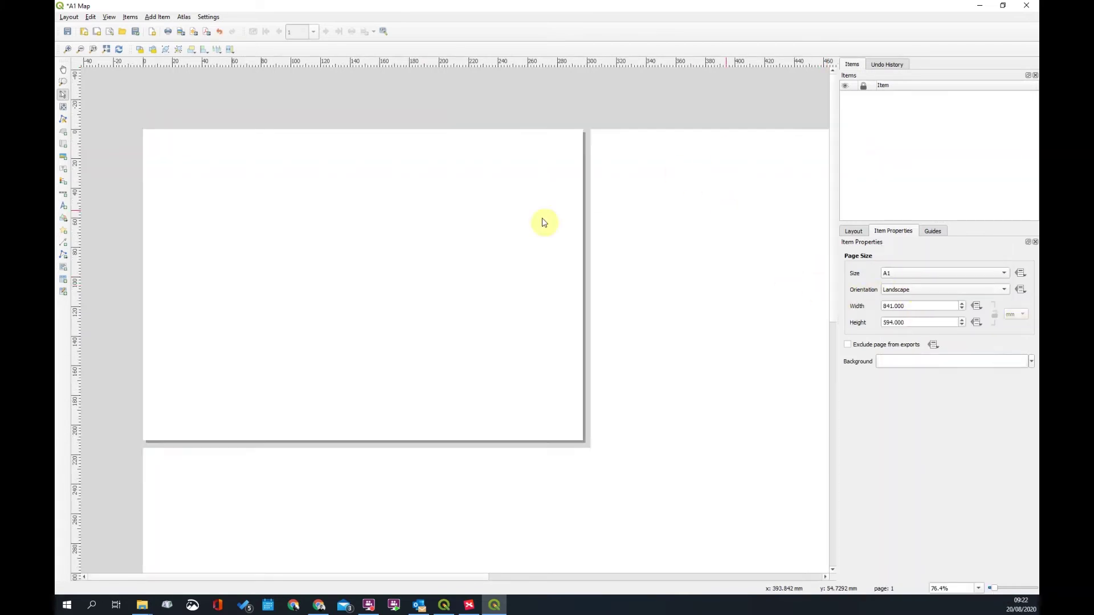
scroll(500, 319, down, 4)
key(ctrl+0)
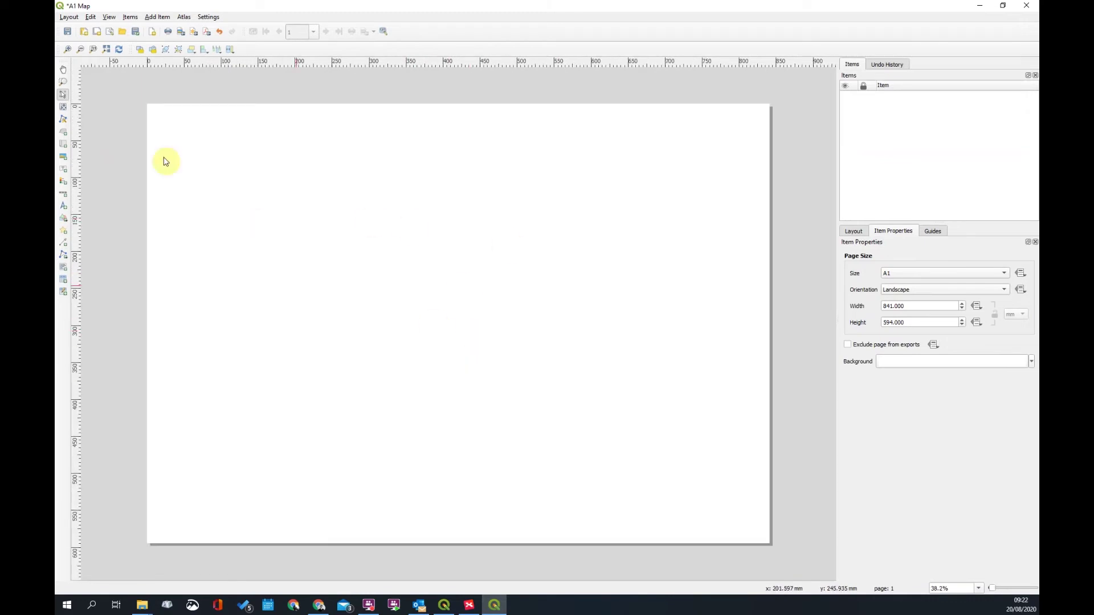
Add two horizontal and two vertical guides to page 1 of the layout
click(91, 17)
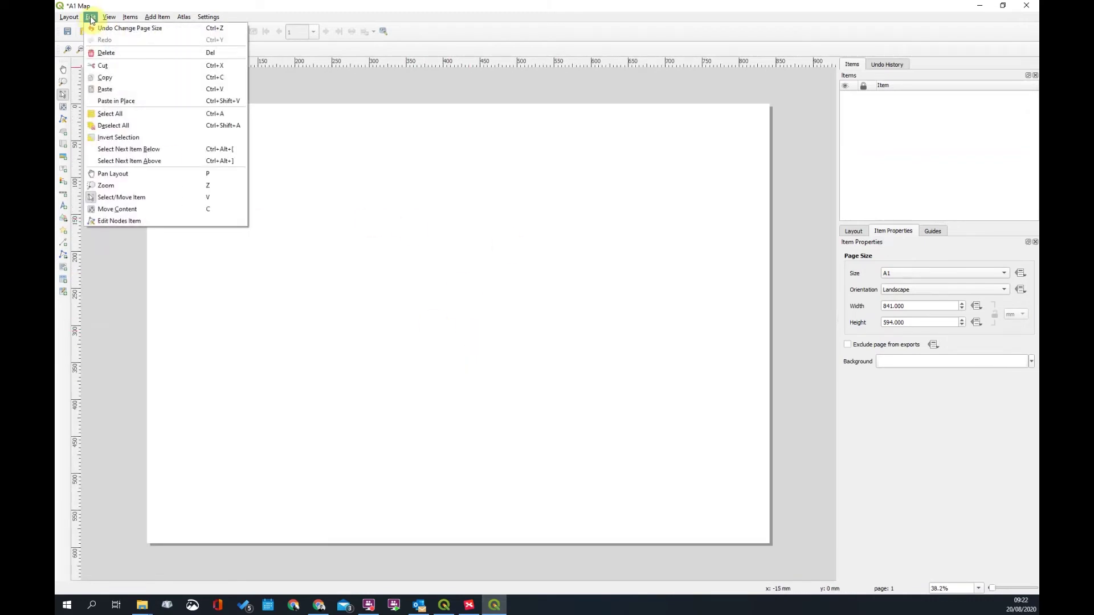
mouse_move(111, 18)
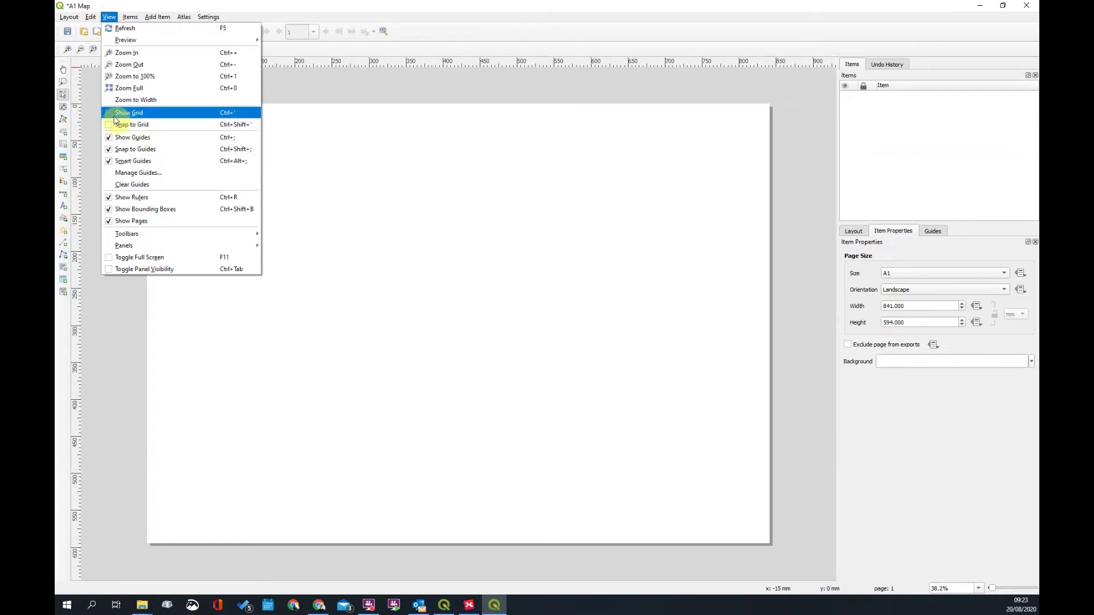
click(139, 173)
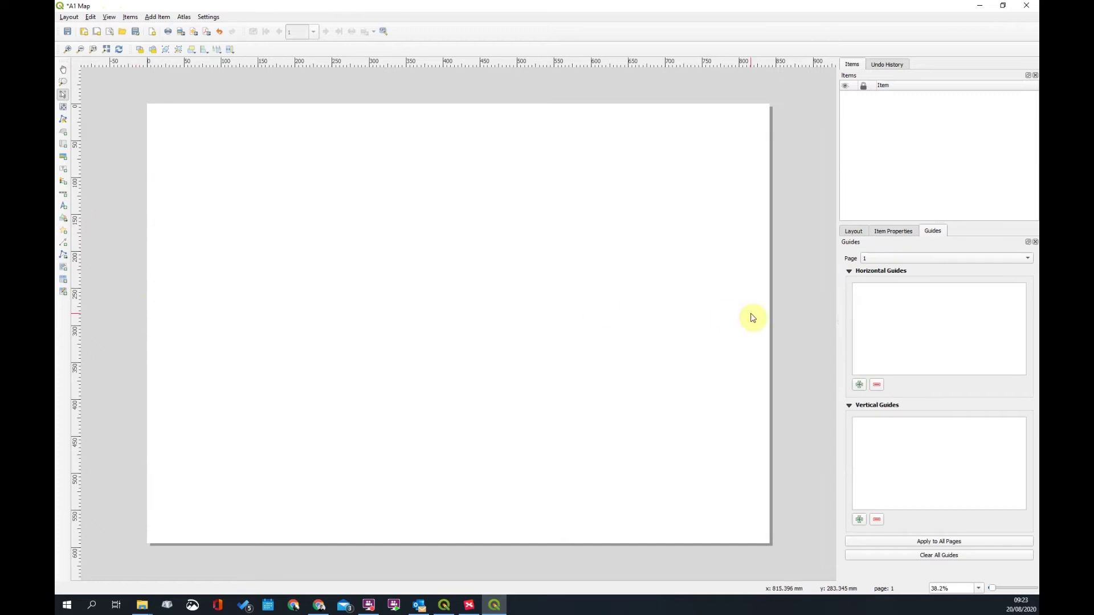
click(860, 385)
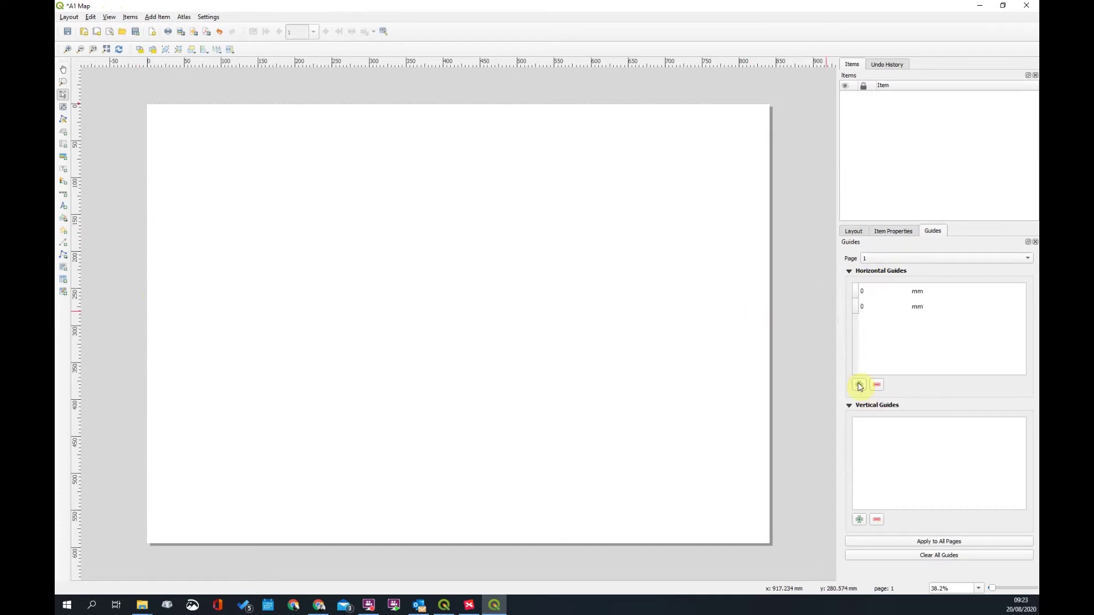
click(861, 520)
click(860, 520)
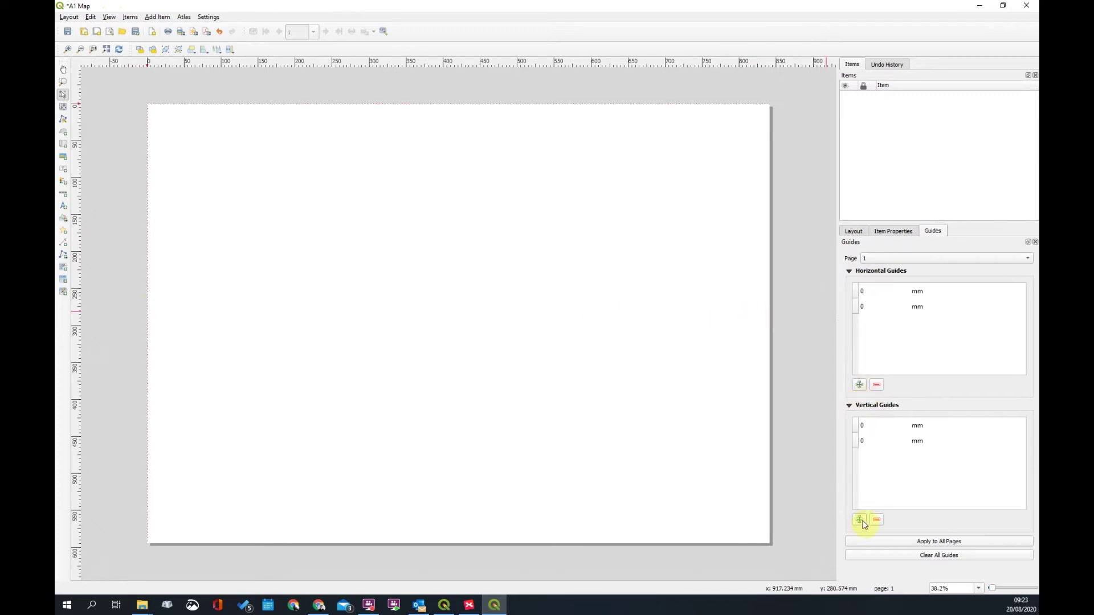
Position the two horizontal guides at 10 mm and 584 mm
double_click(870, 291)
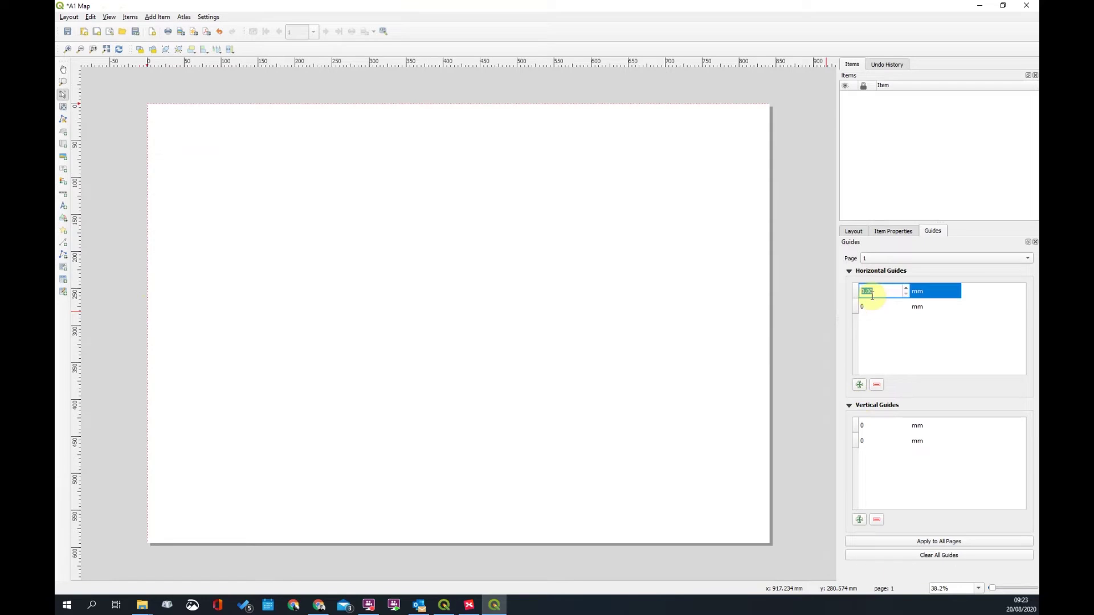
text(10)
double_click(874, 291)
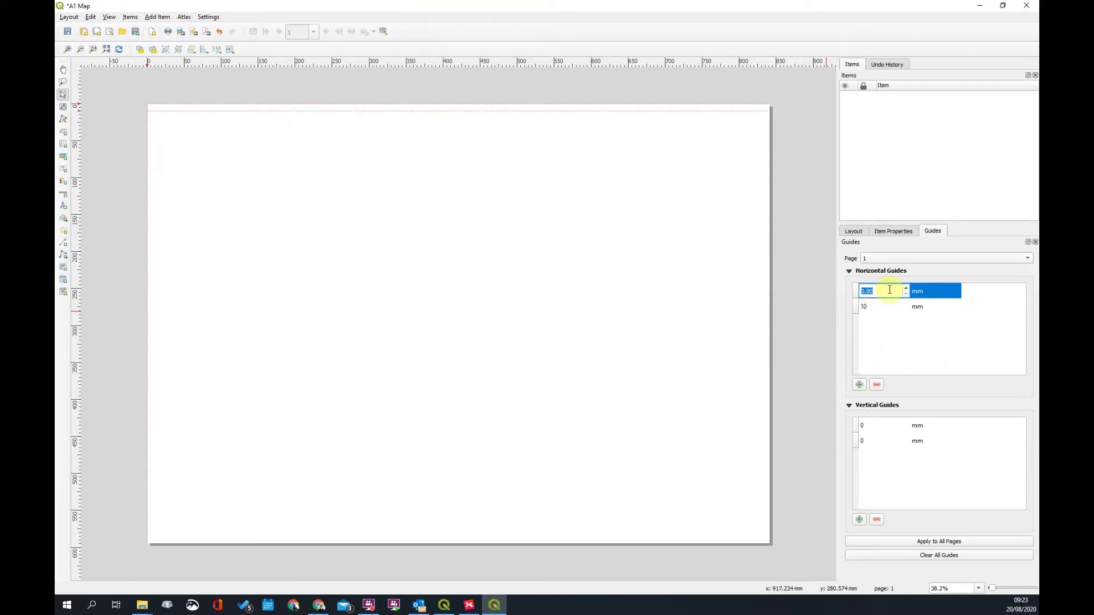
text(594)
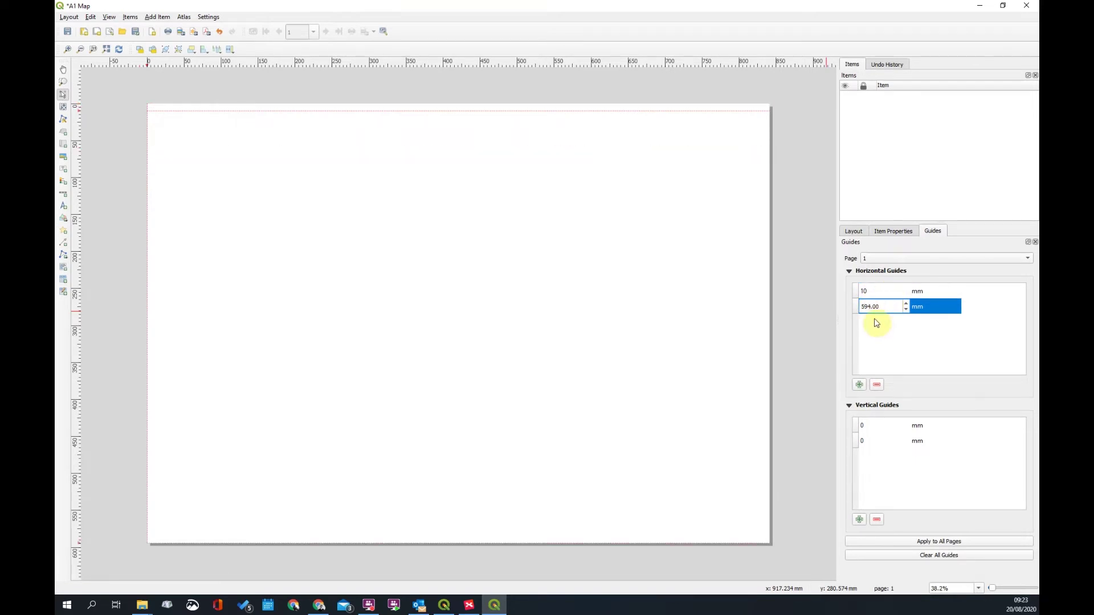
key(BackSpace)
text(8)
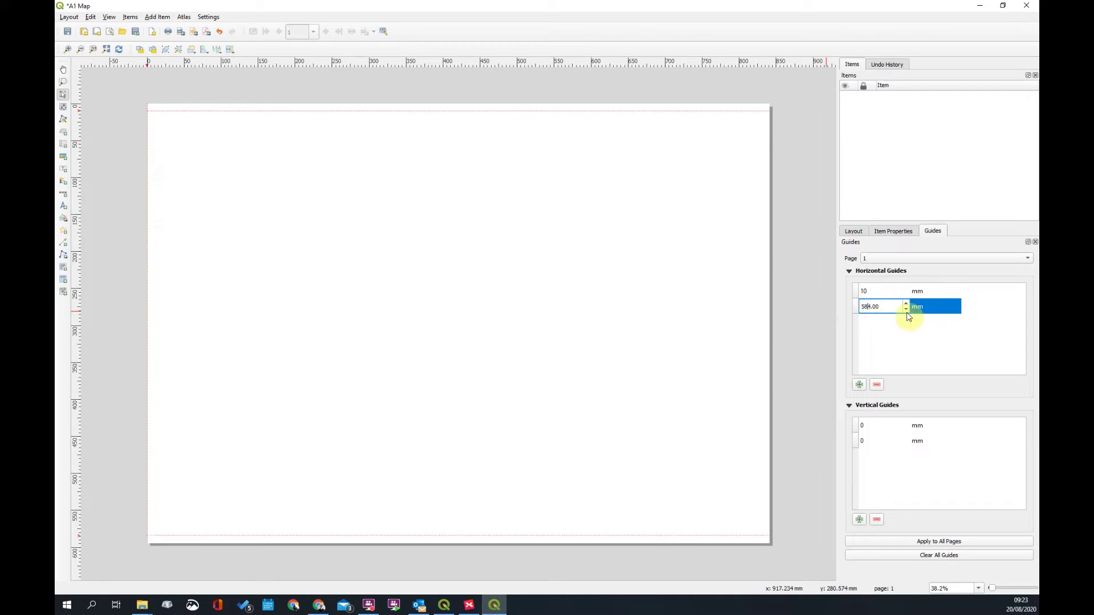
click(921, 338)
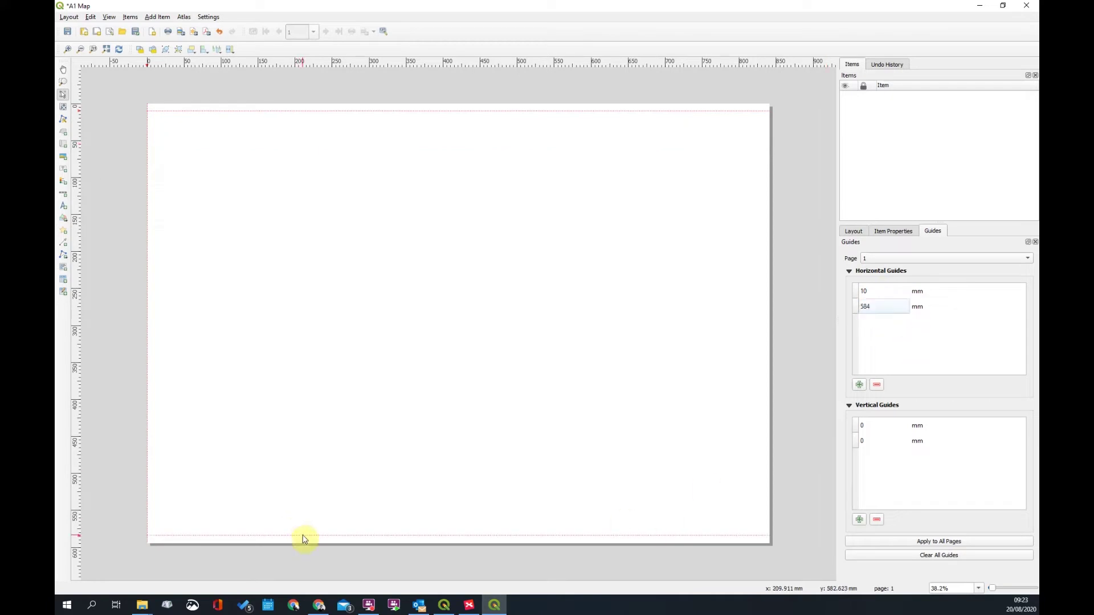
Position one of the vertical guides at 10 mm
double_click(870, 425)
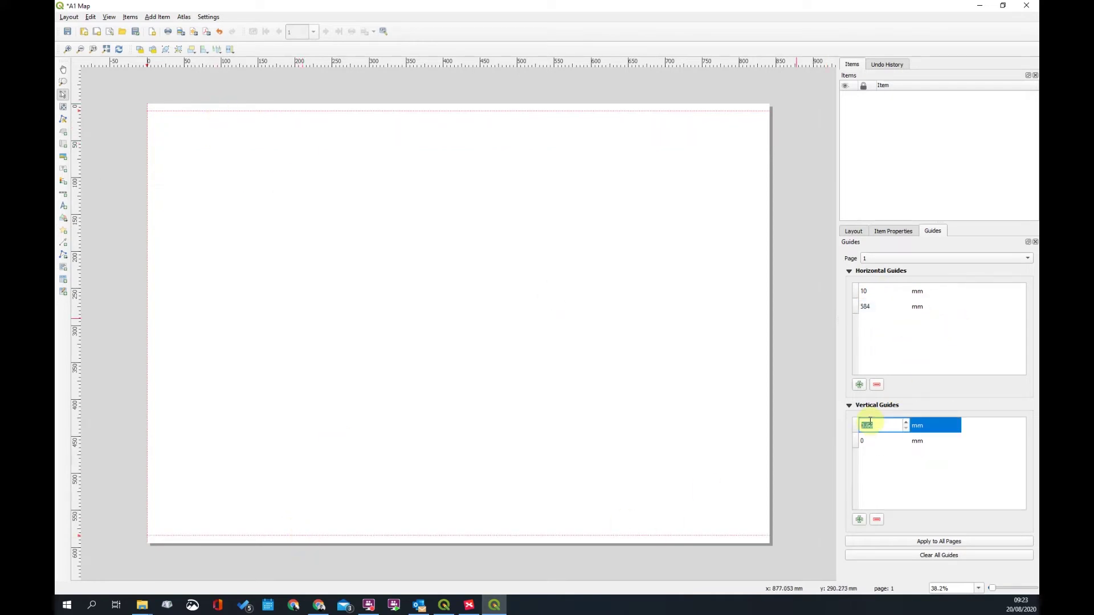
text(10)
key(Return)
Set the second vertical guide to the full page width, 841 mm
double_click(887, 424)
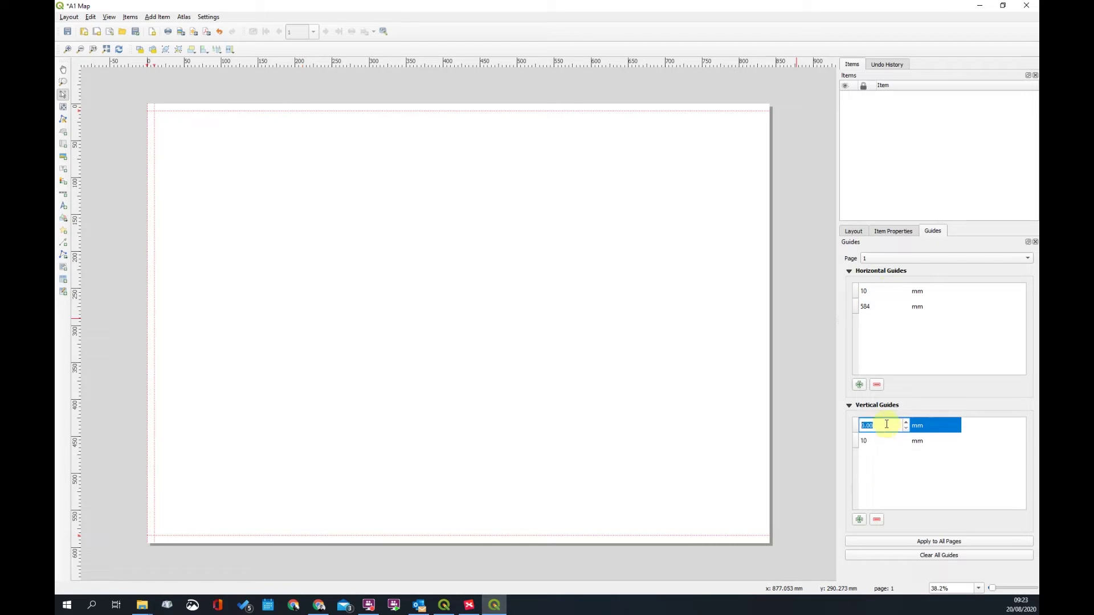
text(9)
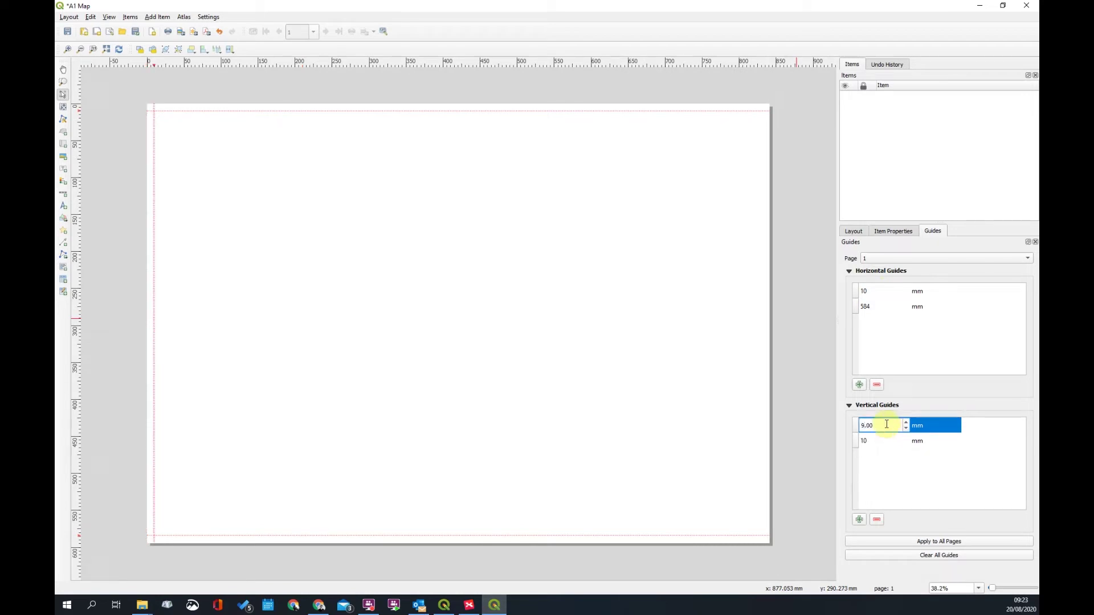
text(81)
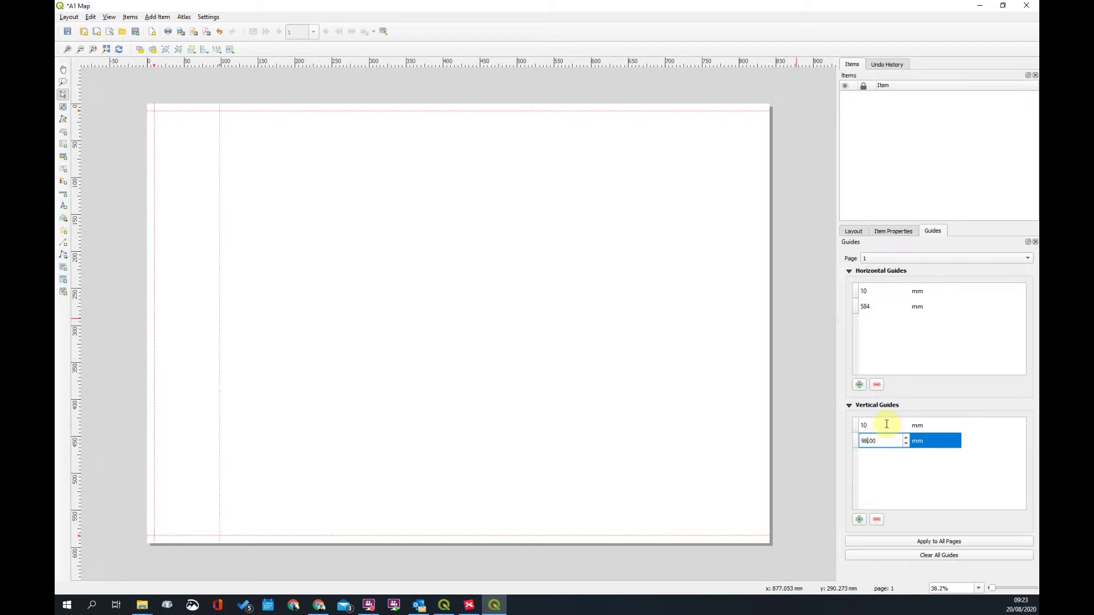
key(Return)
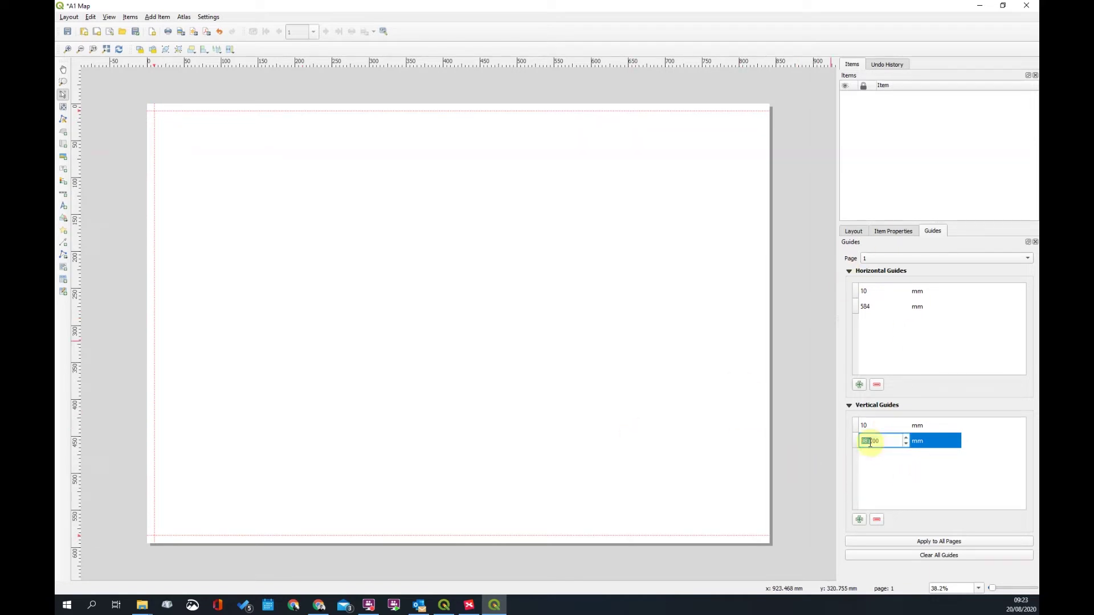
drag(867, 447, 877, 443)
text(810)
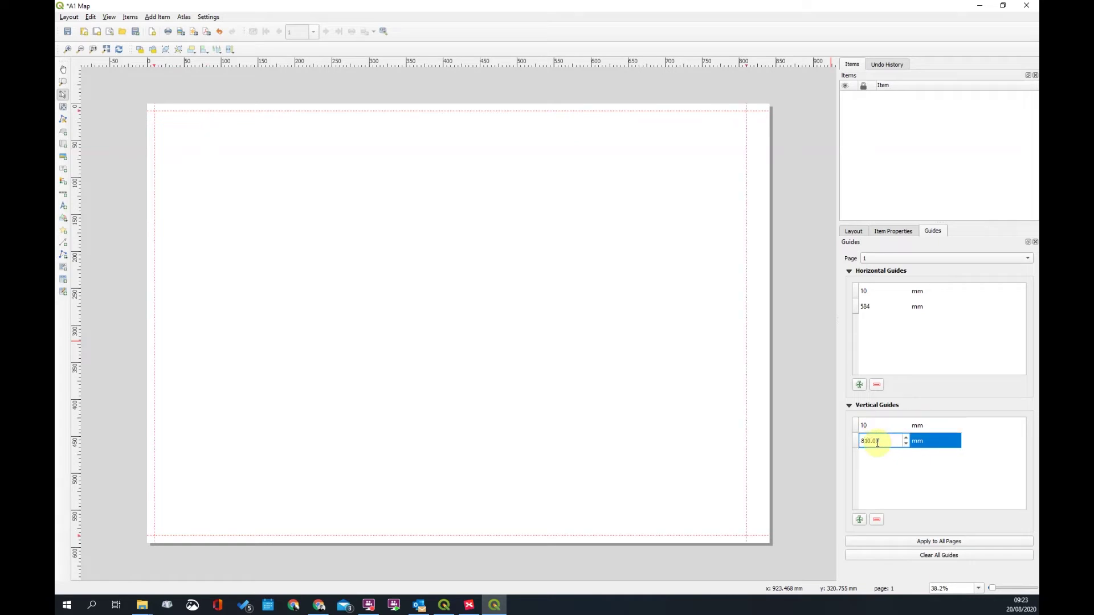
drag(867, 442, 889, 443)
text(41)
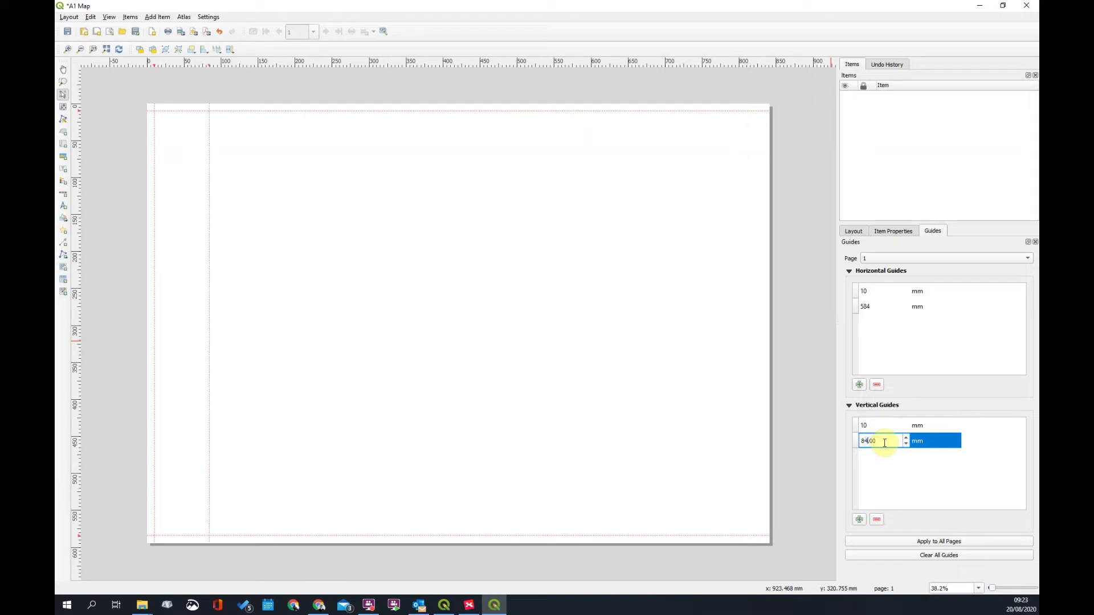
key(Return)
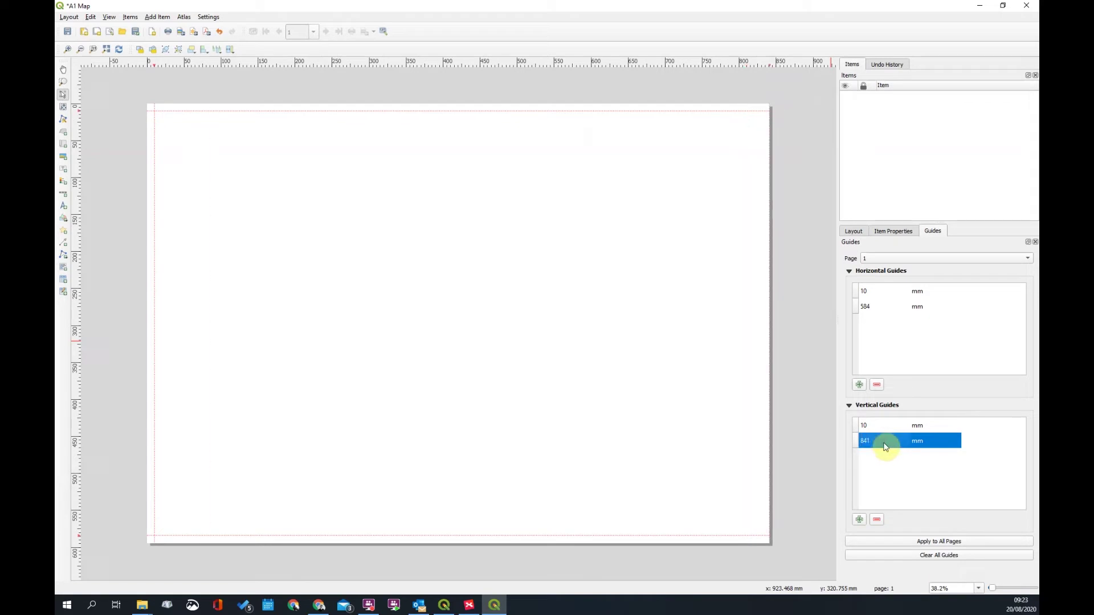
Correct the second vertical guide's position to 831 mm for a 10 mm margin from the page edge
double_click(885, 447)
click(867, 441)
key(BackSpace)
text(31.00)
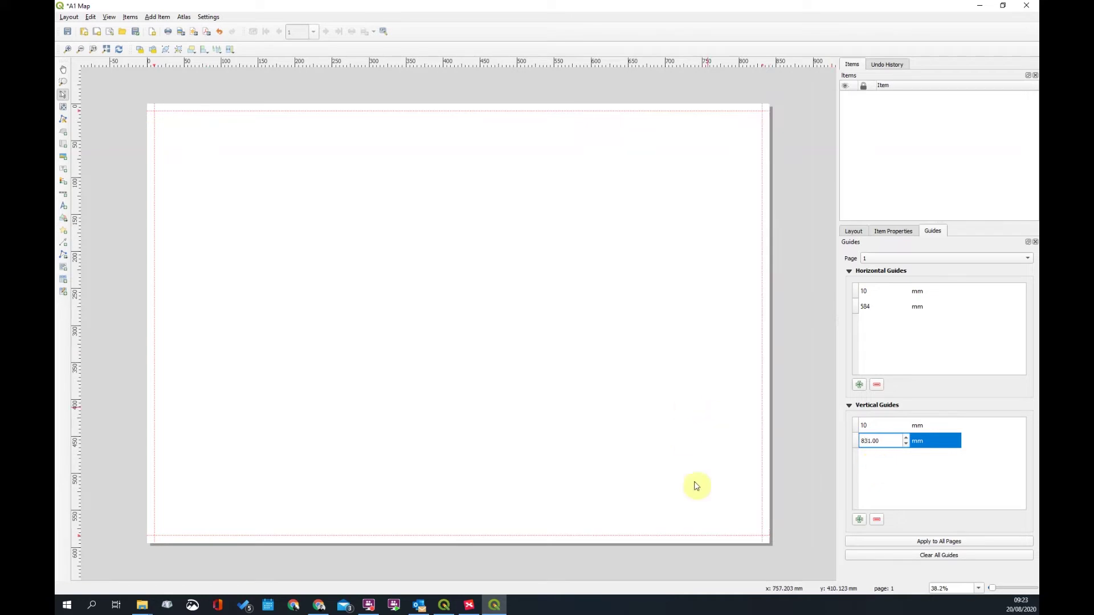
key(Return)
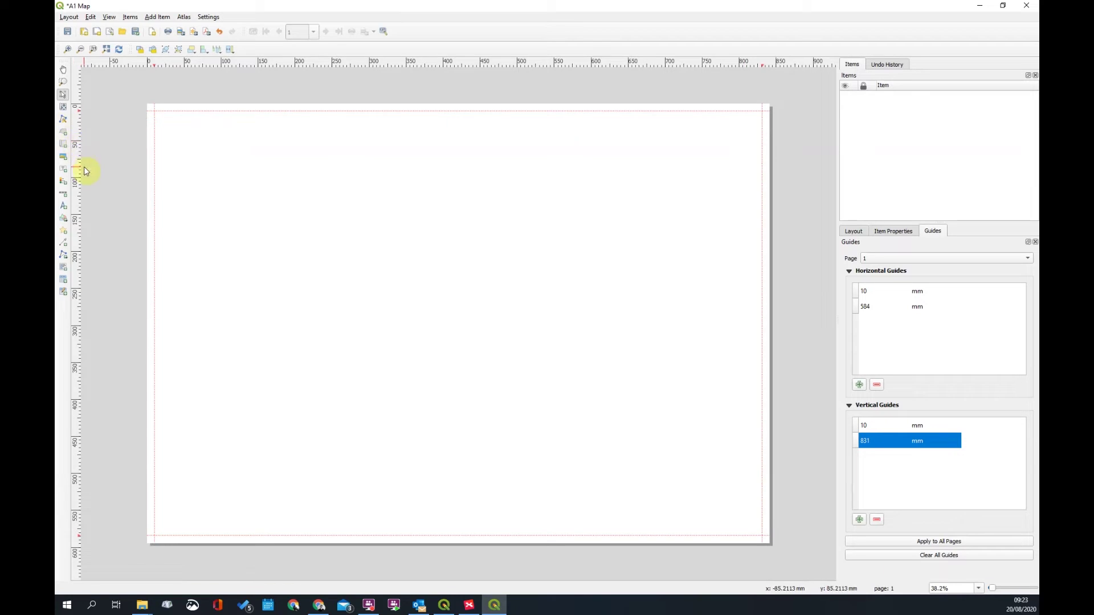
Add a map spanning the vertical guides, about 820 by 495 mm, with its upper-left corner snapped to the 10 mm guides
click(64, 145)
drag(162, 123, 761, 477)
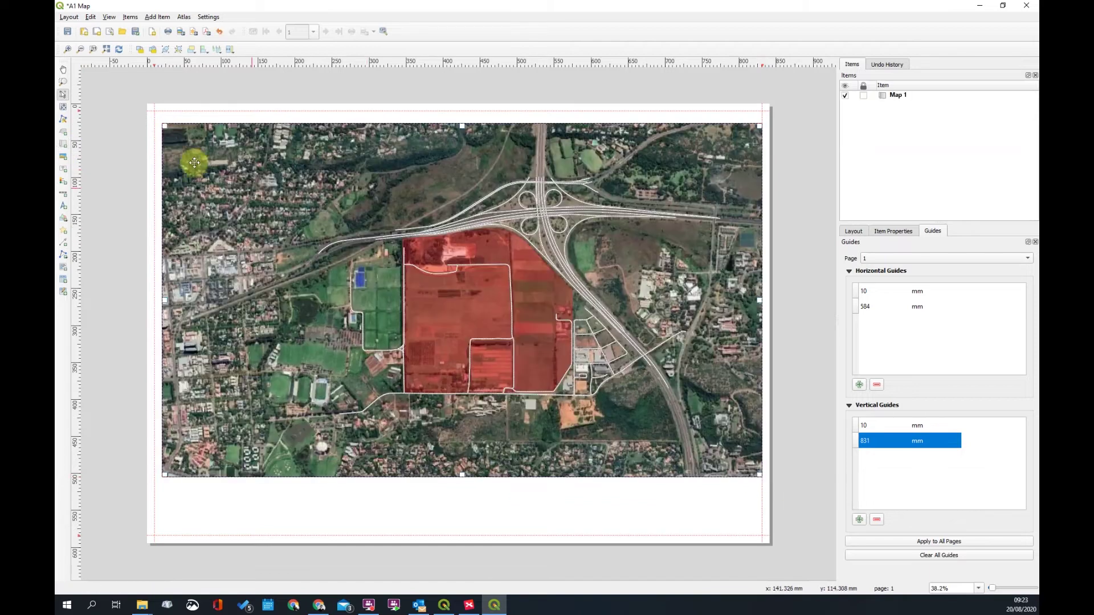
drag(162, 124, 156, 112)
click(703, 527)
Set the scale of the placed map to 3000
click(584, 251)
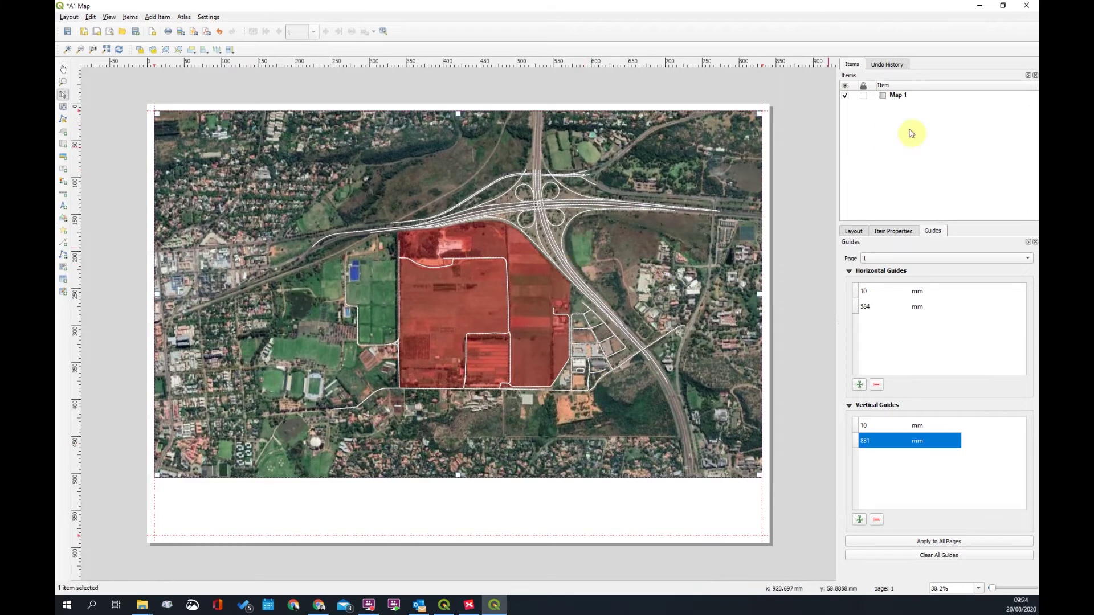
click(901, 231)
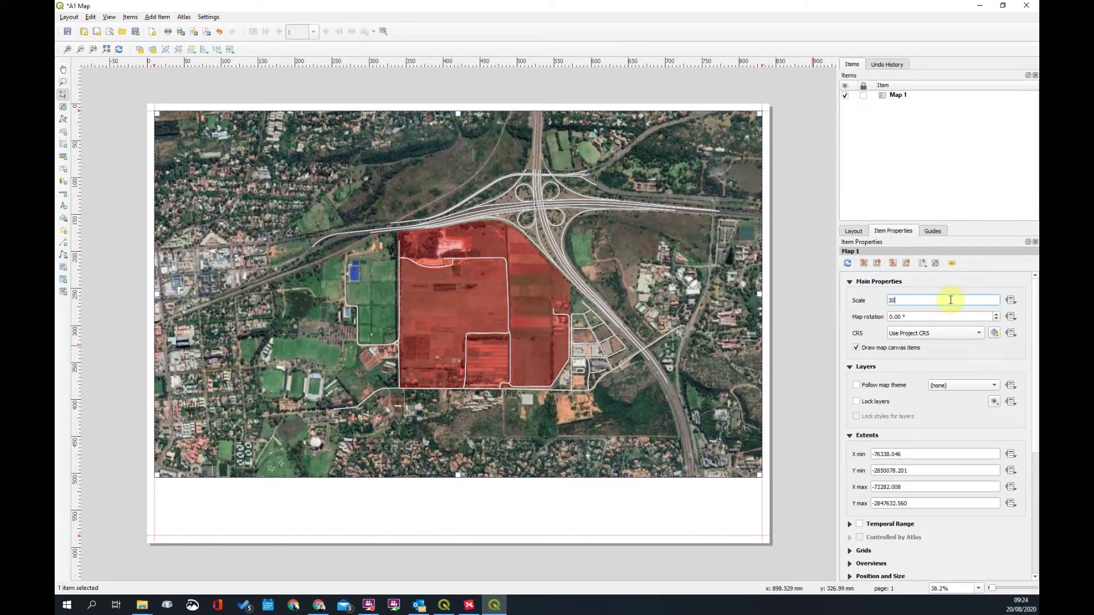
key(Return)
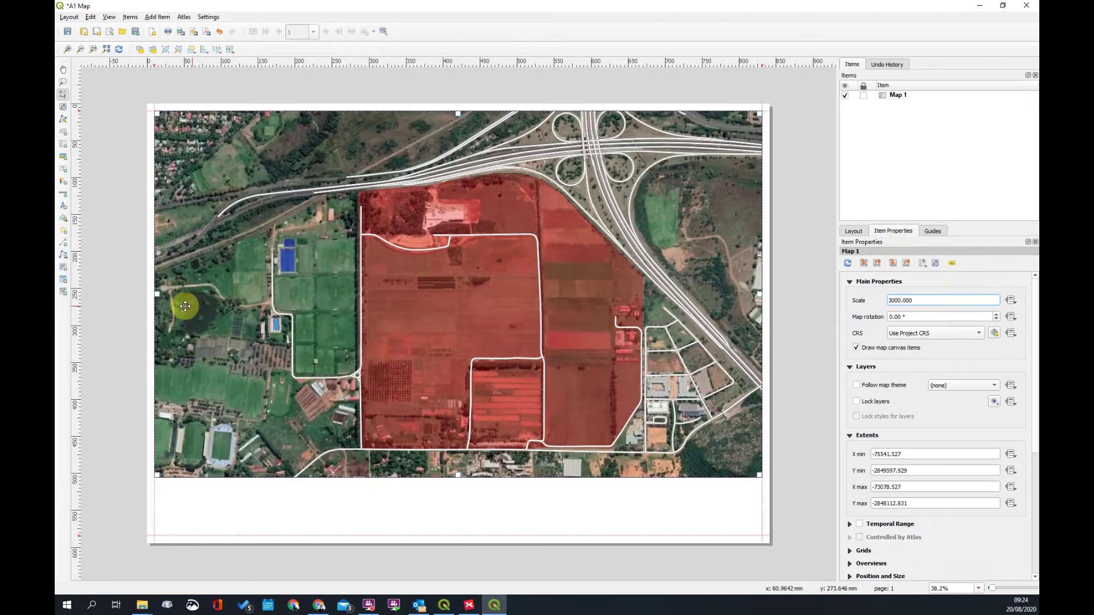
Shift the map content slightly left and up within its frame so the red study area sits closer to the centre
click(63, 108)
mouse_move(433, 273)
mouse_down()
mouse_move(423, 274)
mouse_move(450, 292)
mouse_move(431, 285)
mouse_up()
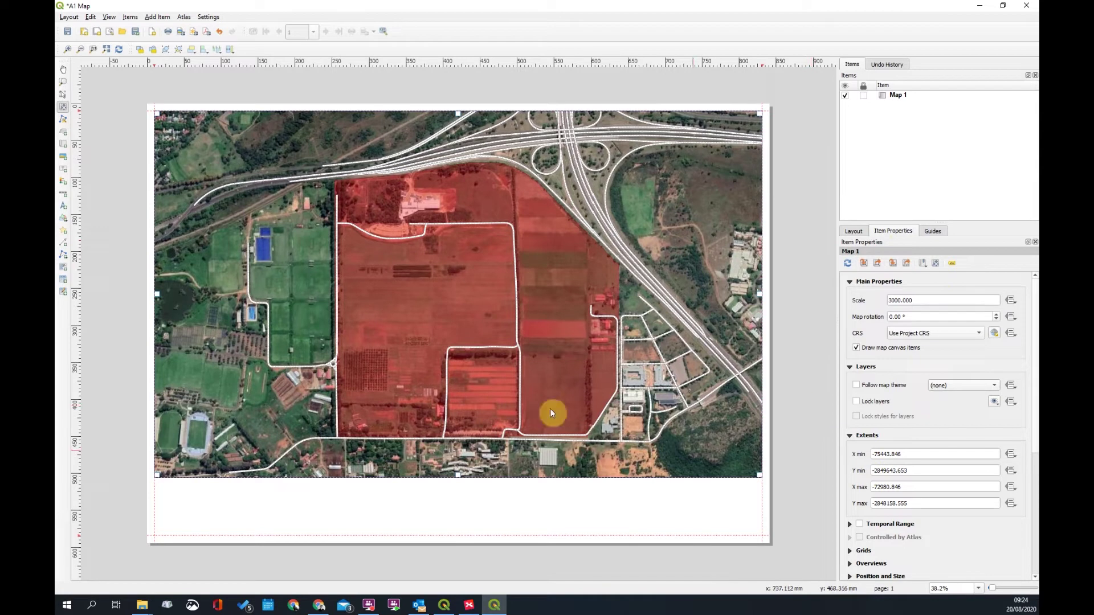
Add a scale bar in the blank strip below the map, near its right end, and set its right segments to 3
click(63, 194)
drag(638, 494, 752, 518)
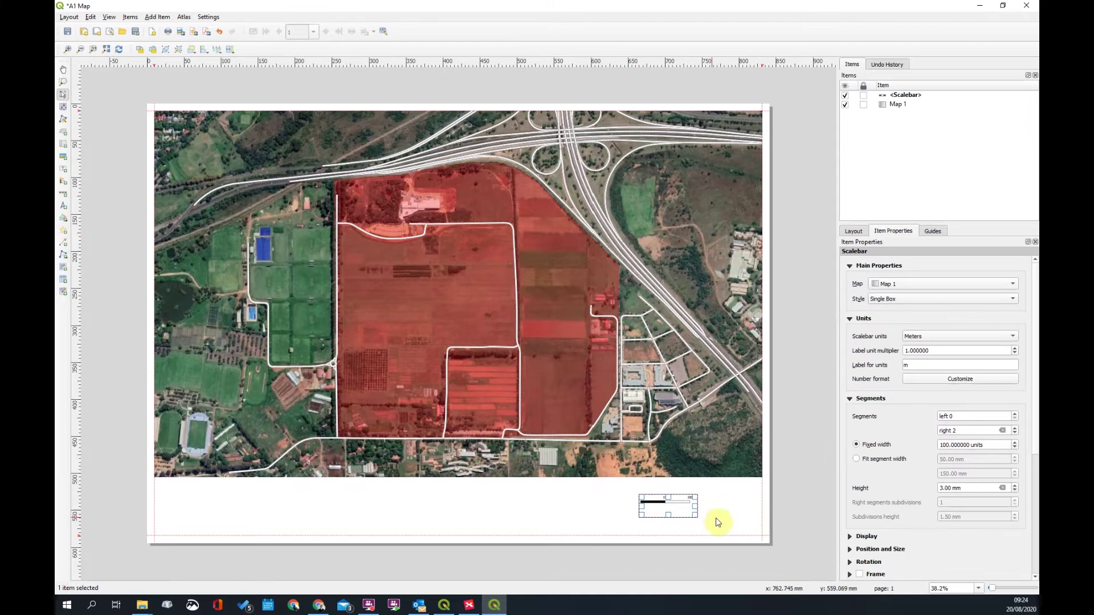
click(968, 430)
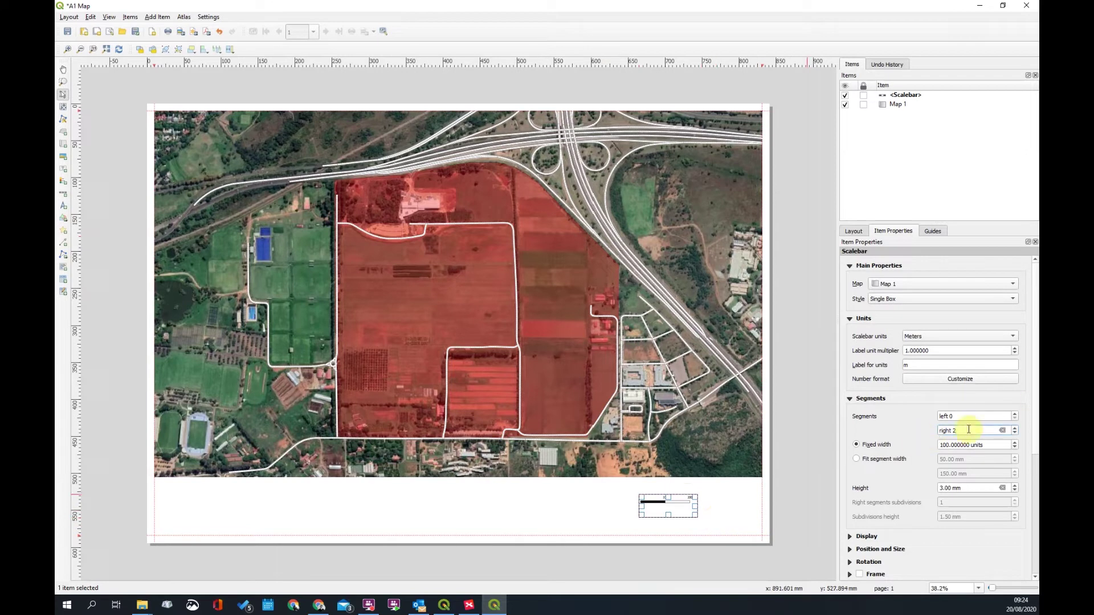
key(BackSpace)
text(3)
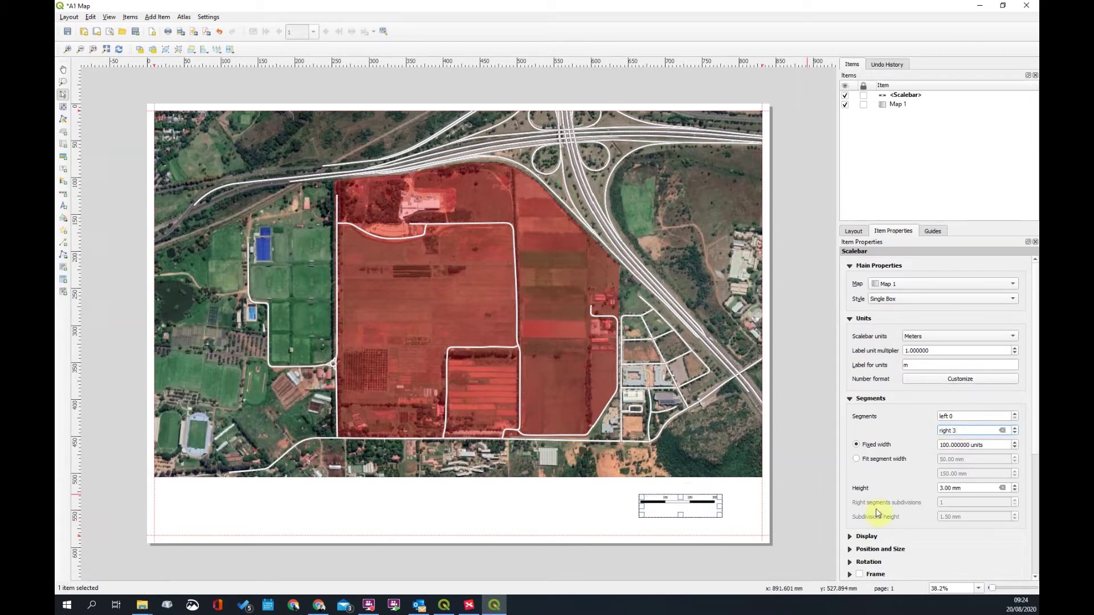
Move the scale bar to the lower-right corner of the page, against the right and bottom margin guides
click(744, 525)
scroll(721, 517, up, 2)
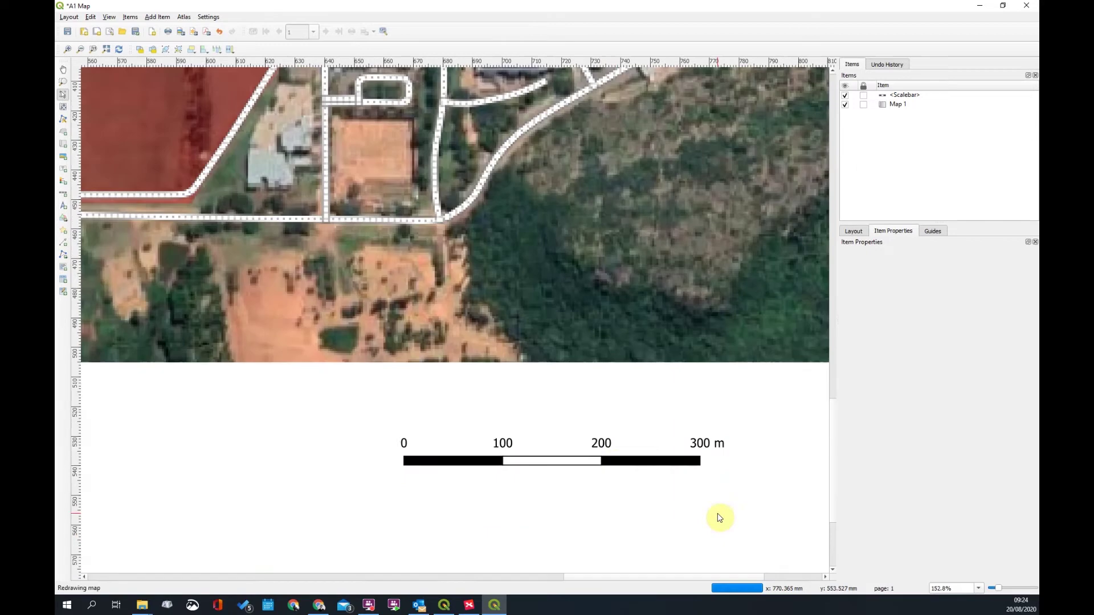
click(656, 451)
scroll(630, 464, down, 2)
scroll(586, 409, up, 1)
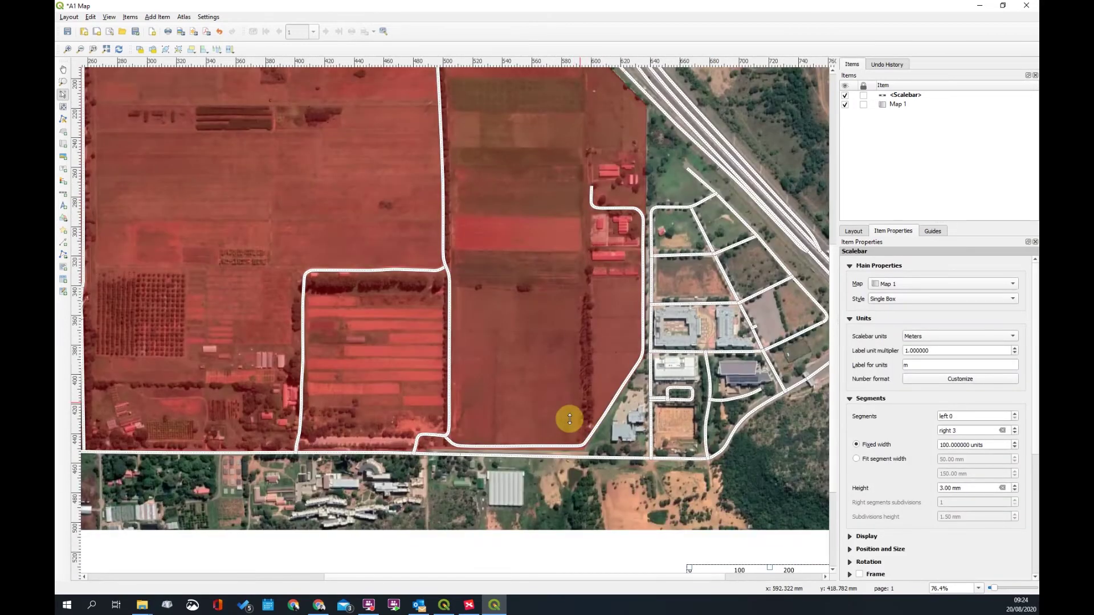
scroll(569, 419, down, 2)
scroll(579, 416, up, 1)
drag(695, 505, 736, 493)
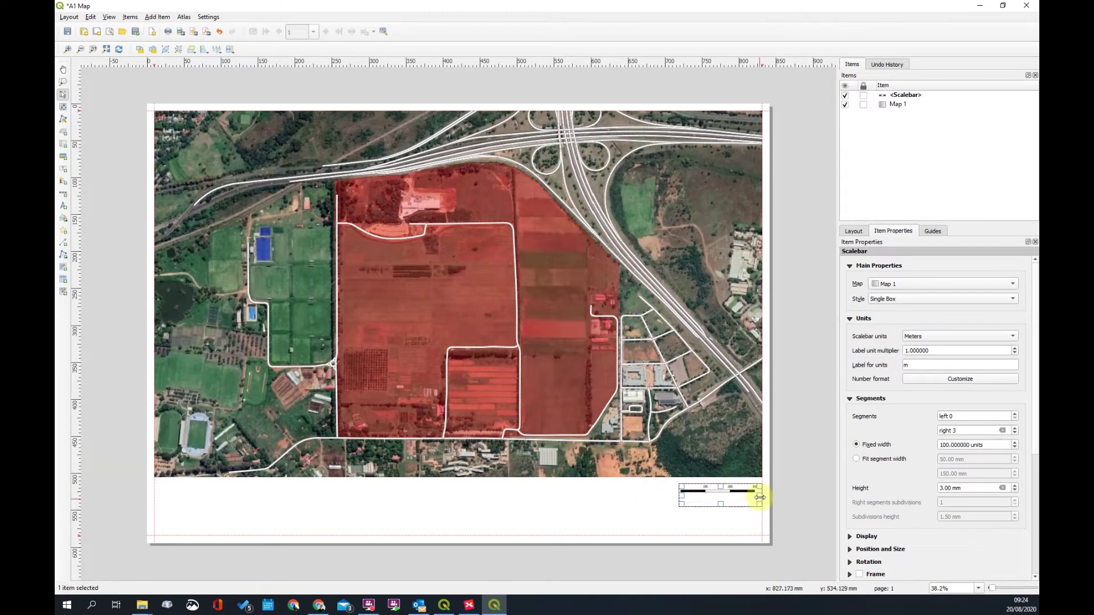
click(791, 490)
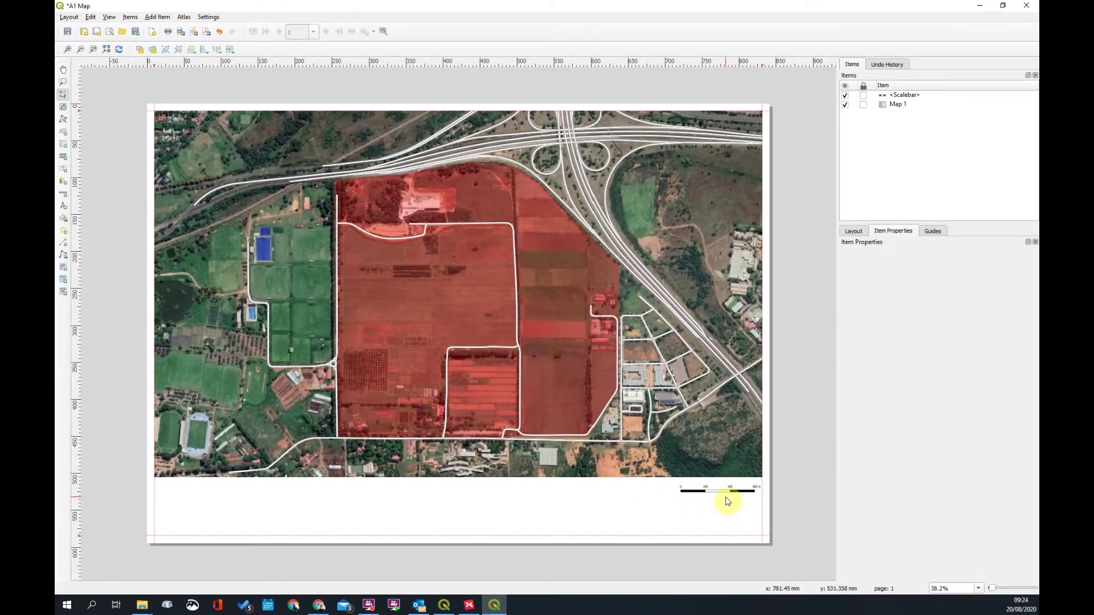
drag(725, 493, 725, 522)
click(795, 500)
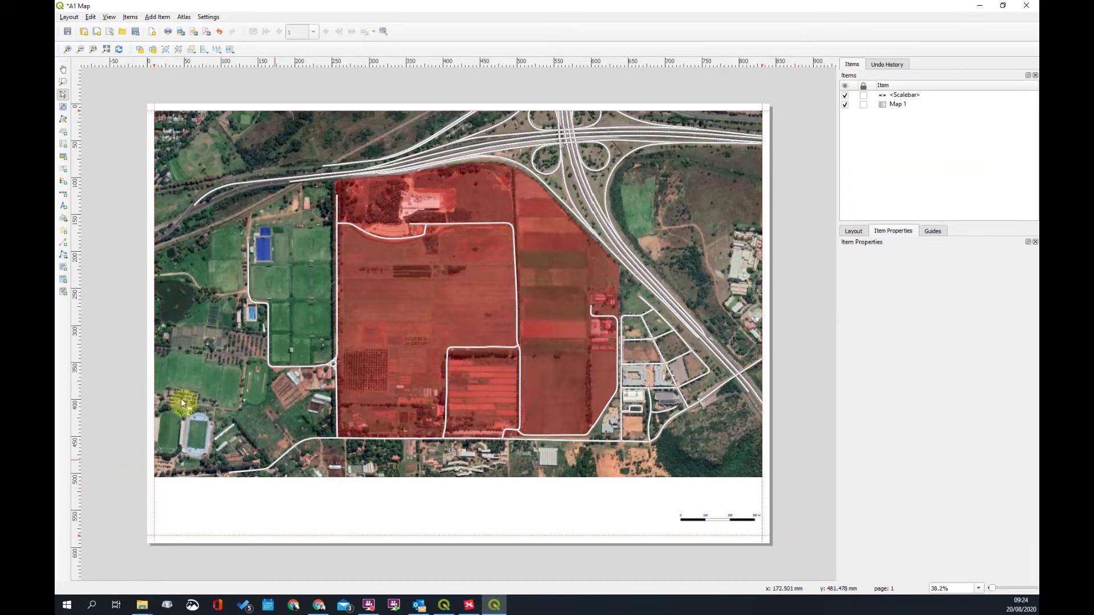
Add a north arrow in the page's lower-left corner and resize it to fit between the map and the bottom margin guide
click(62, 206)
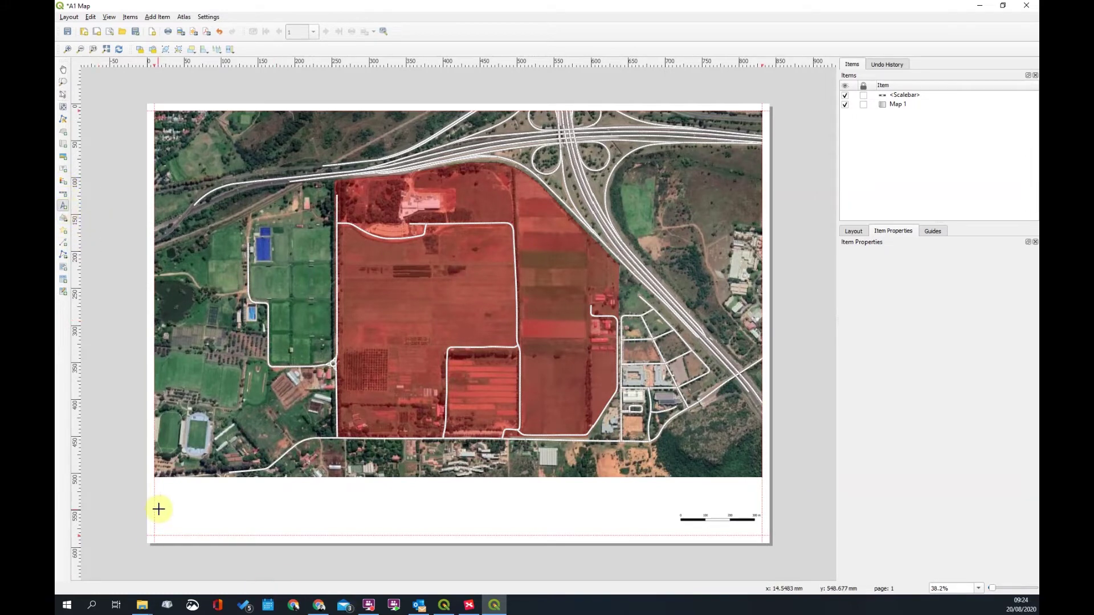
drag(163, 501, 197, 536)
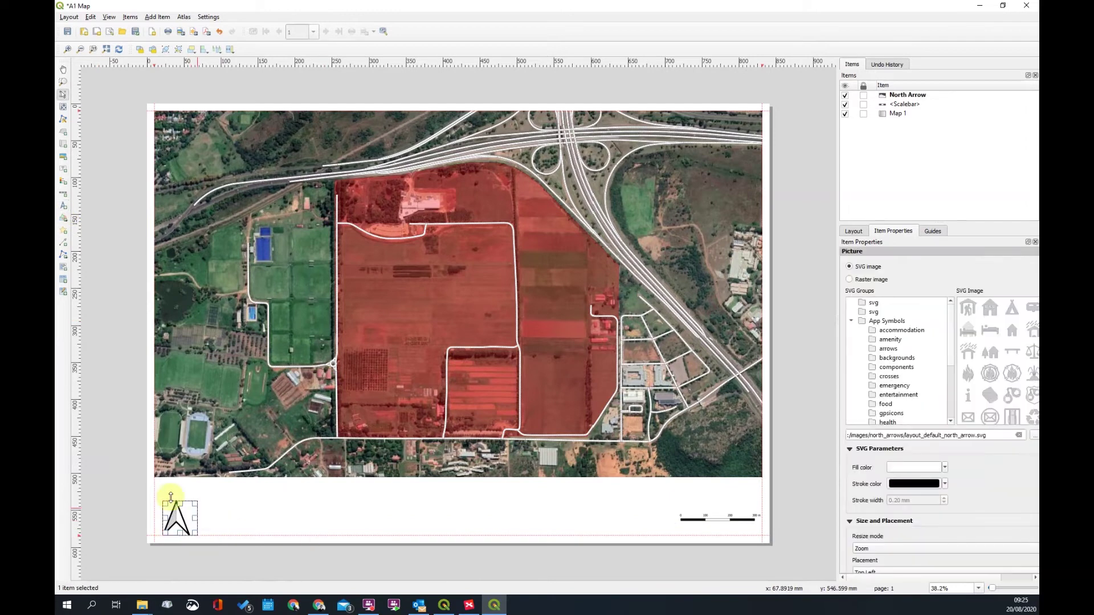
drag(163, 501, 154, 477)
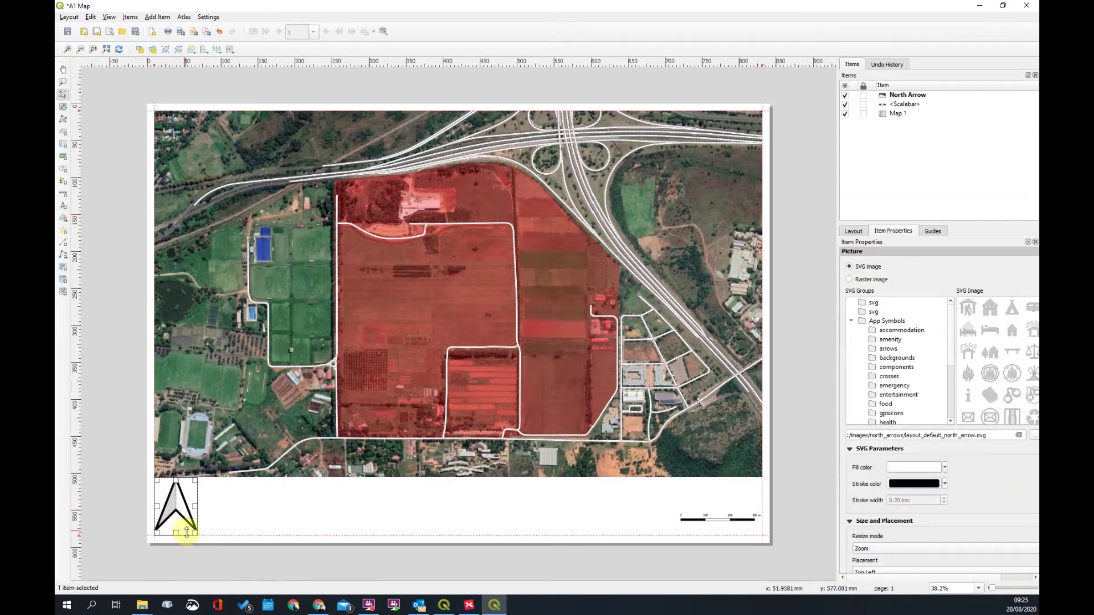
click(326, 516)
click(186, 513)
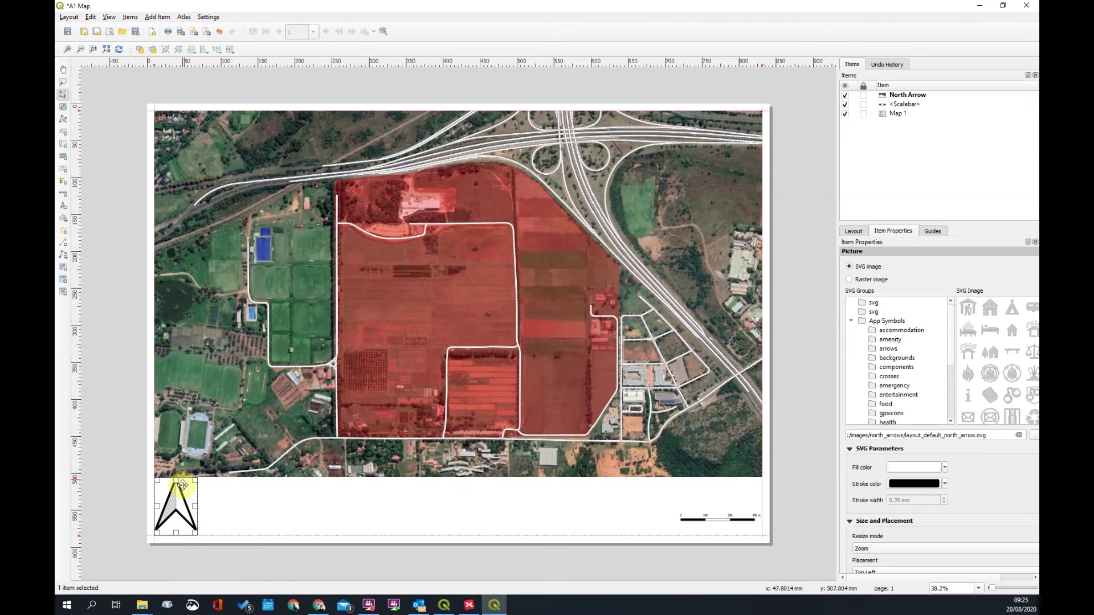
drag(158, 481, 159, 486)
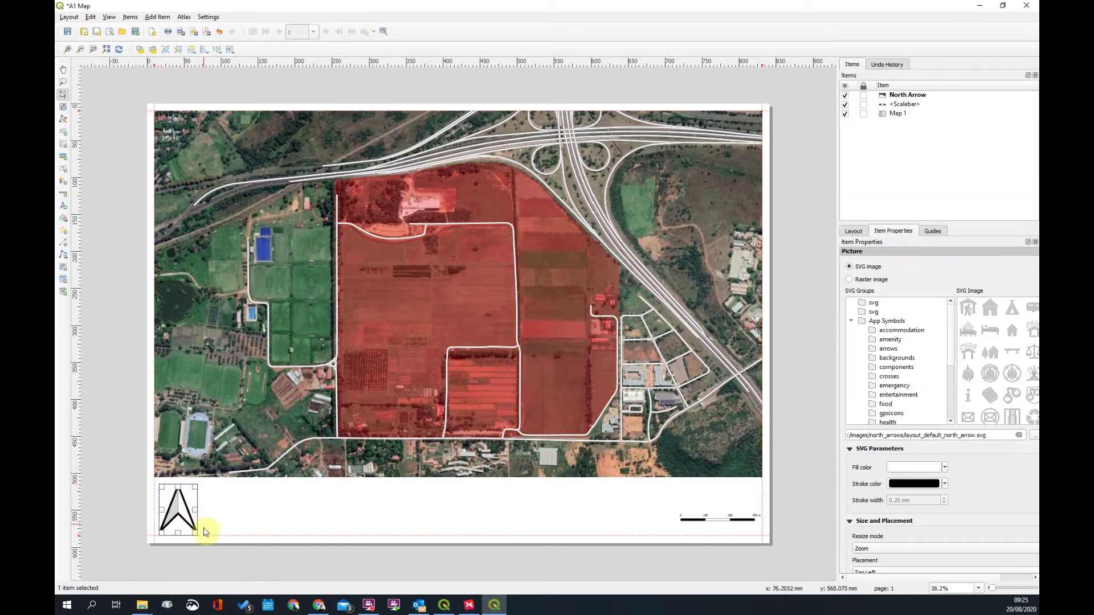
click(239, 523)
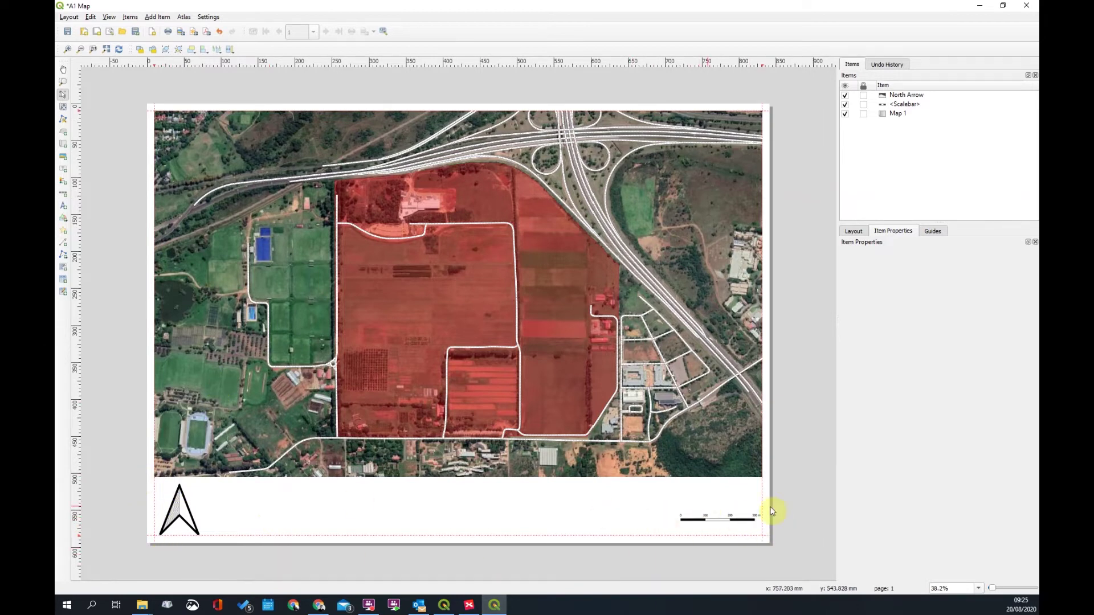
Check which map item the scale bar is linked to
click(671, 195)
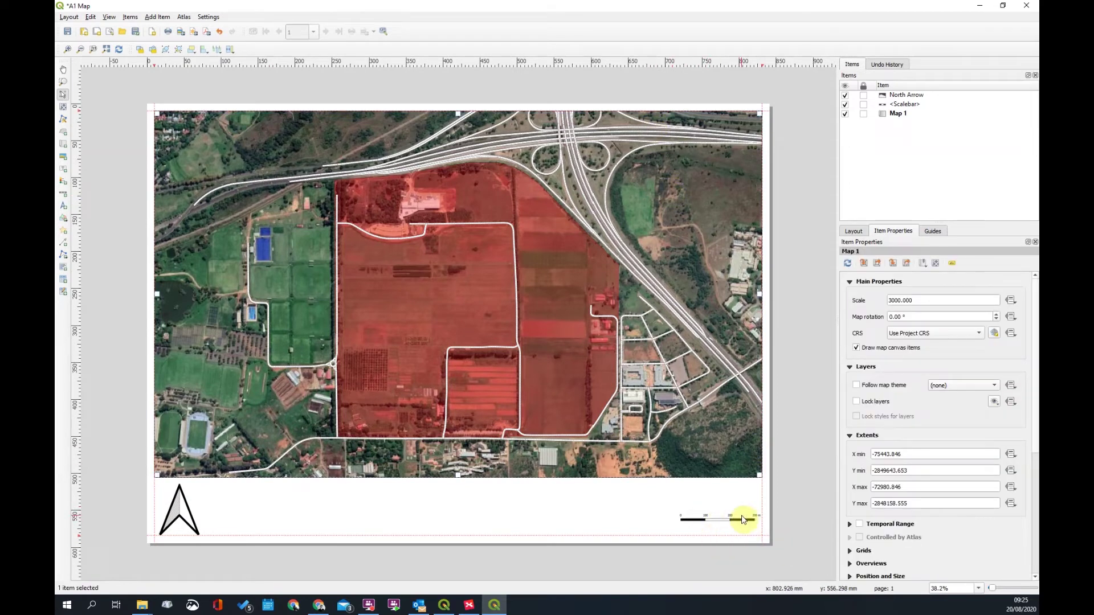
click(708, 557)
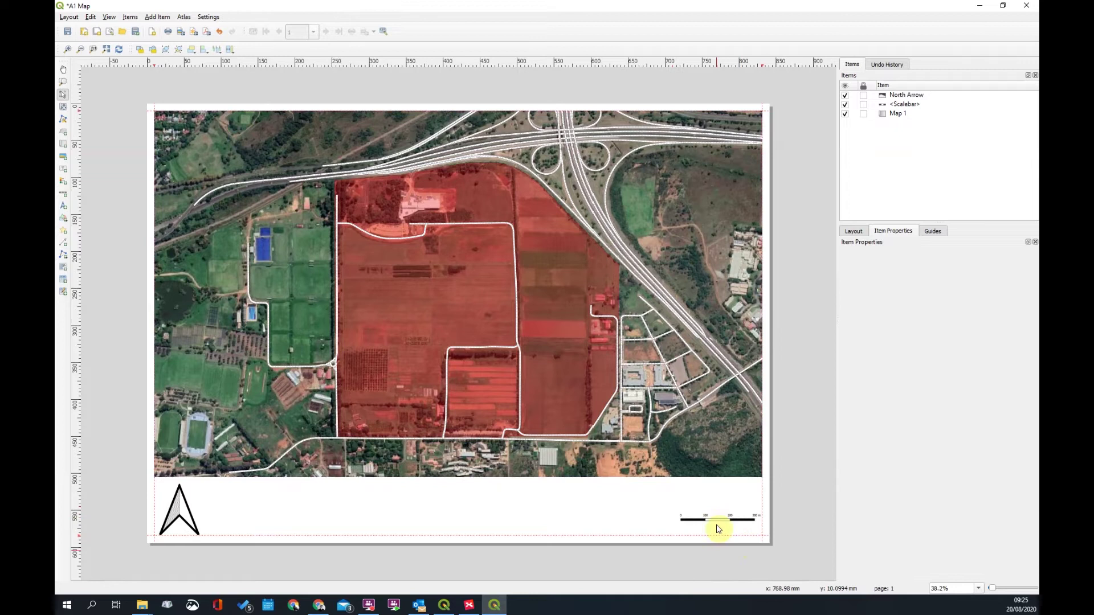
click(719, 515)
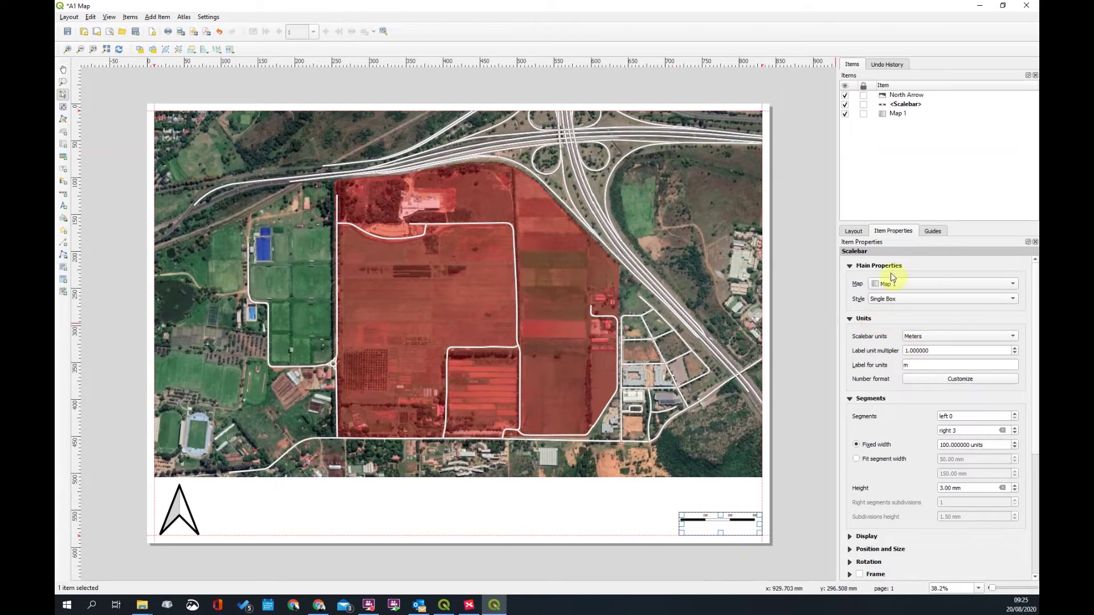
click(946, 288)
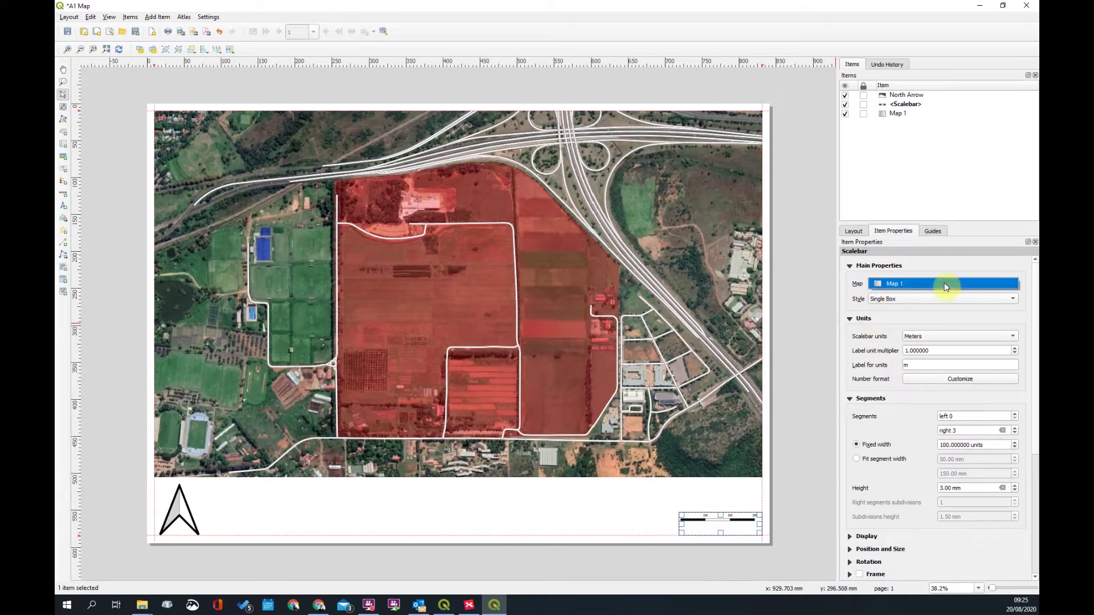
click(944, 285)
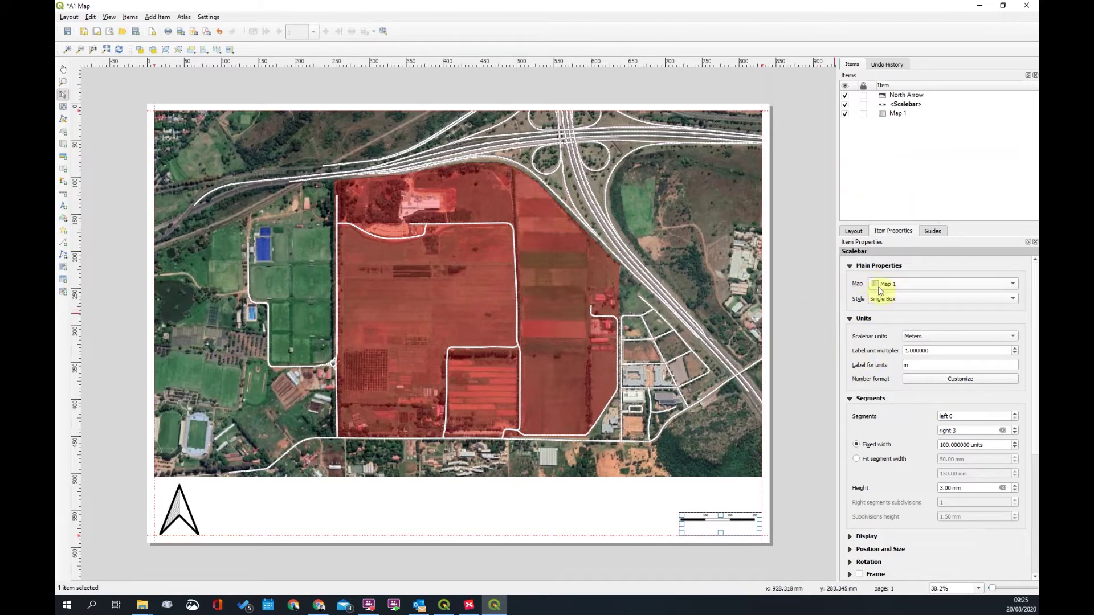
click(785, 436)
scroll(370, 268, down, 1)
scroll(371, 267, up, 3)
scroll(492, 314, down, 2)
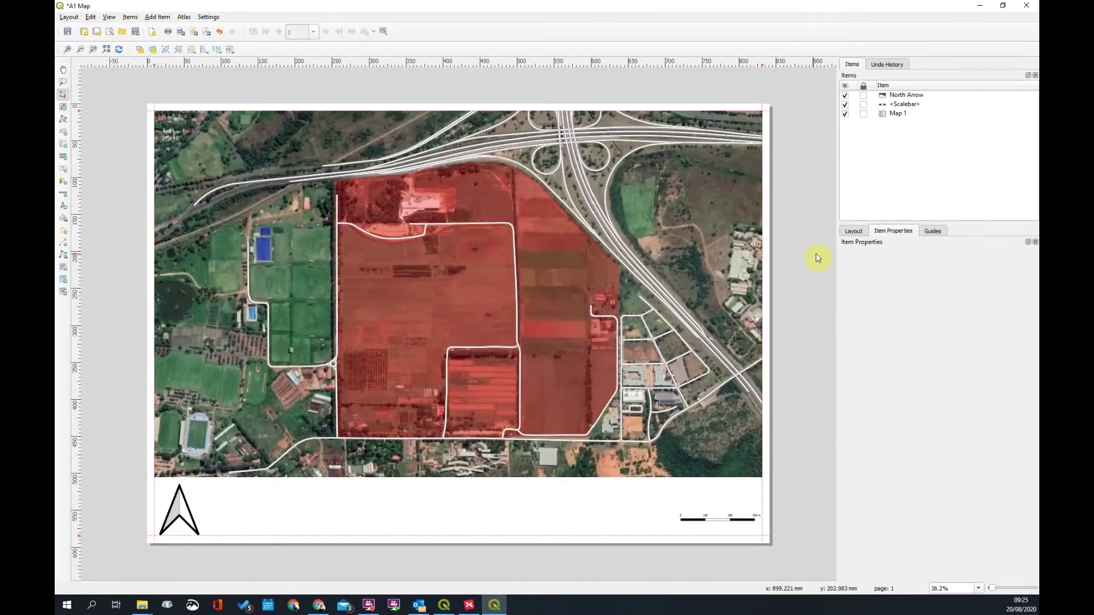
Review the layout's export settings, including the export resolution and the raster and vector output options
click(857, 232)
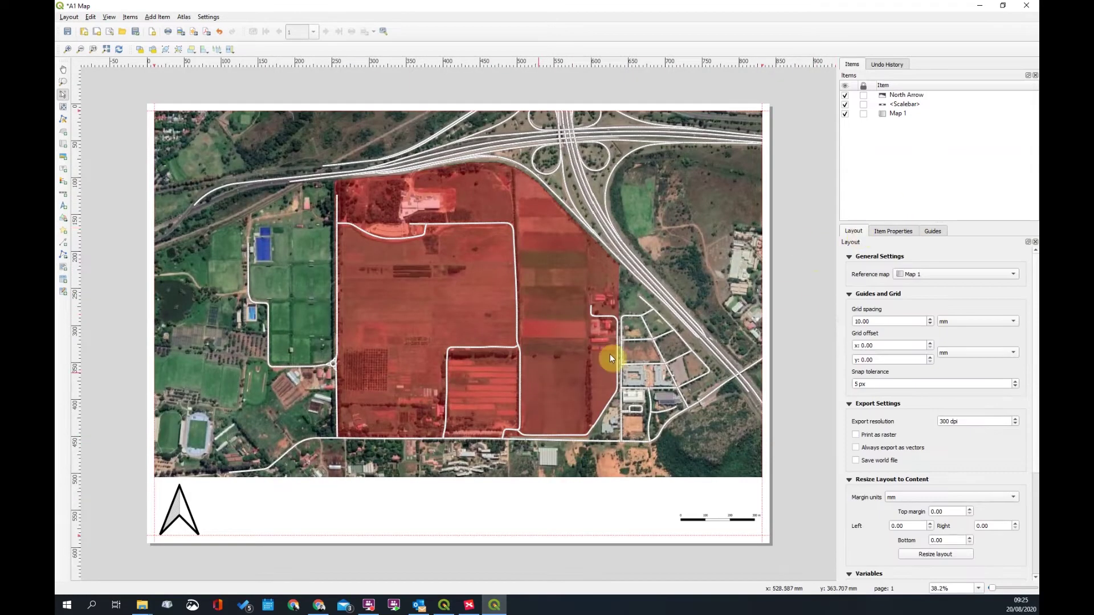
scroll(942, 345, down, 3)
scroll(945, 398, down, 2)
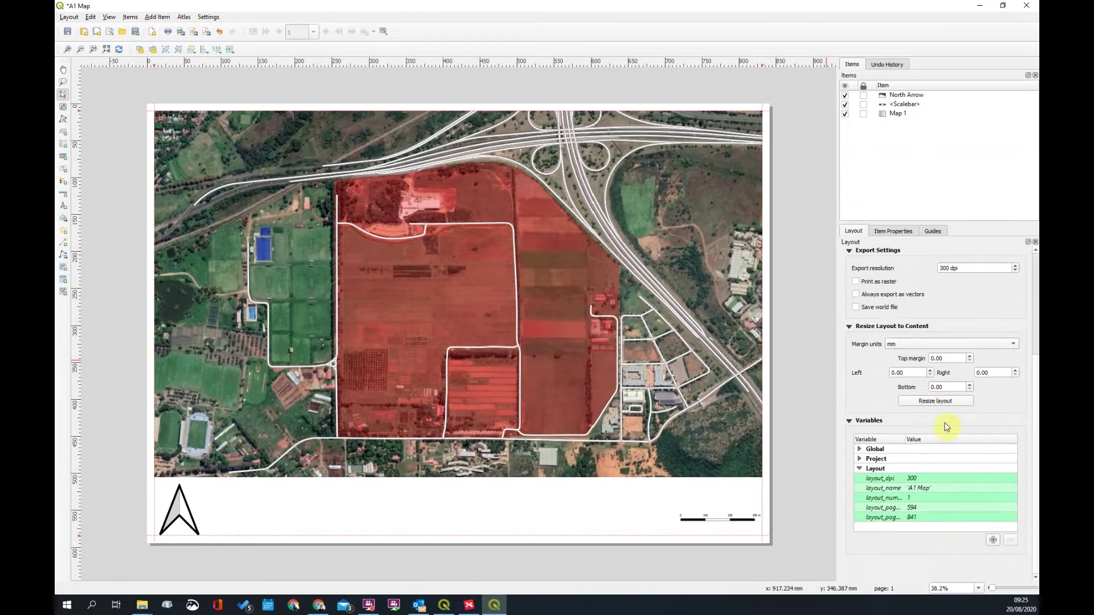
click(934, 358)
click(957, 268)
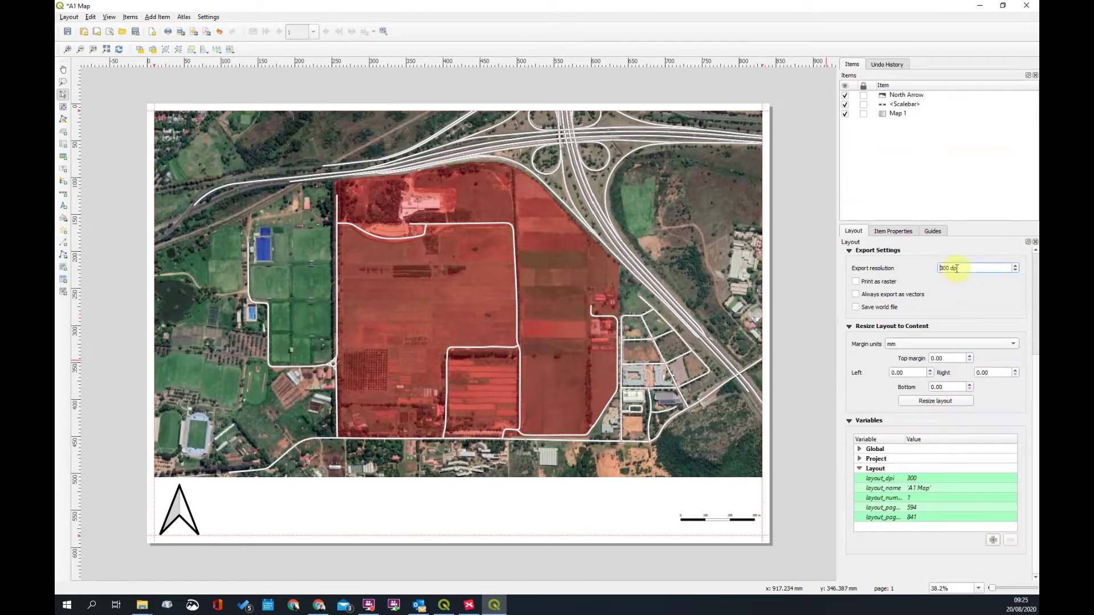
click(857, 288)
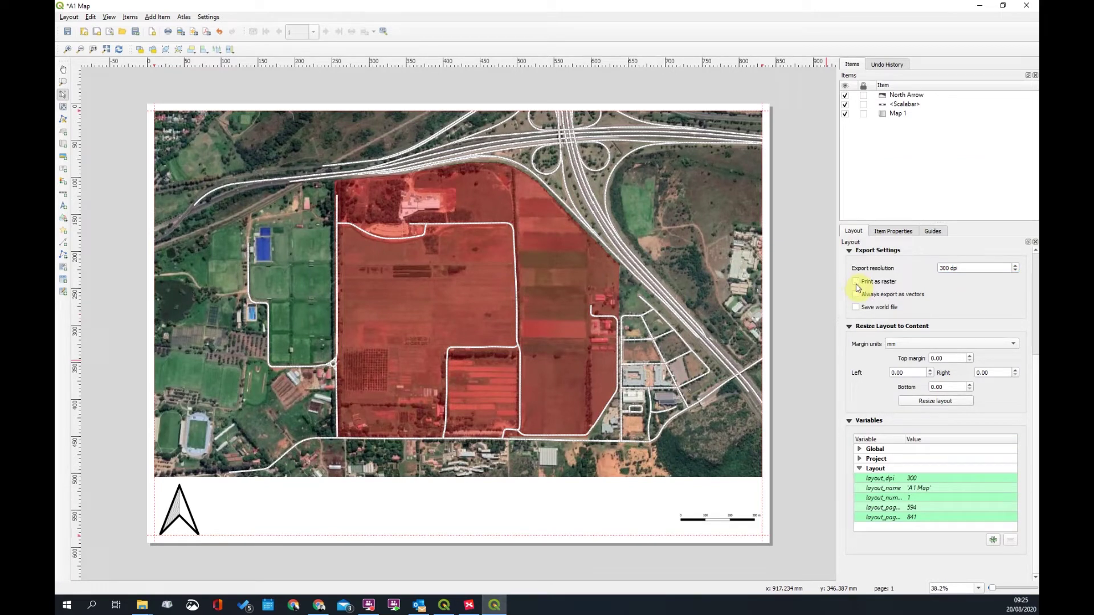
drag(949, 272, 1000, 272)
click(798, 263)
scroll(760, 268, up, 1)
scroll(472, 314, down, 2)
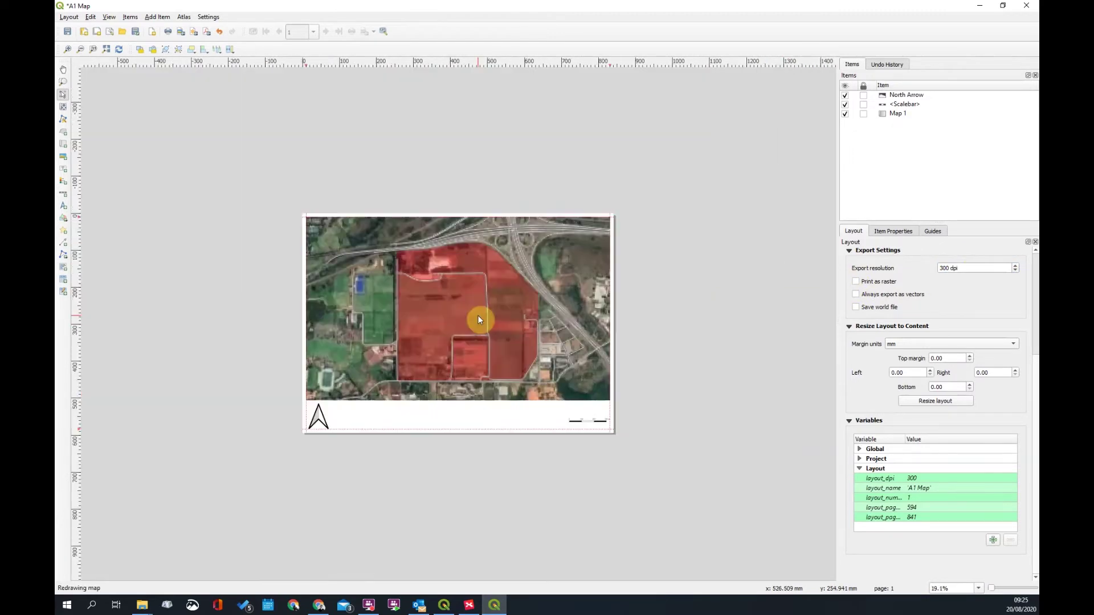
scroll(439, 333, up, 1)
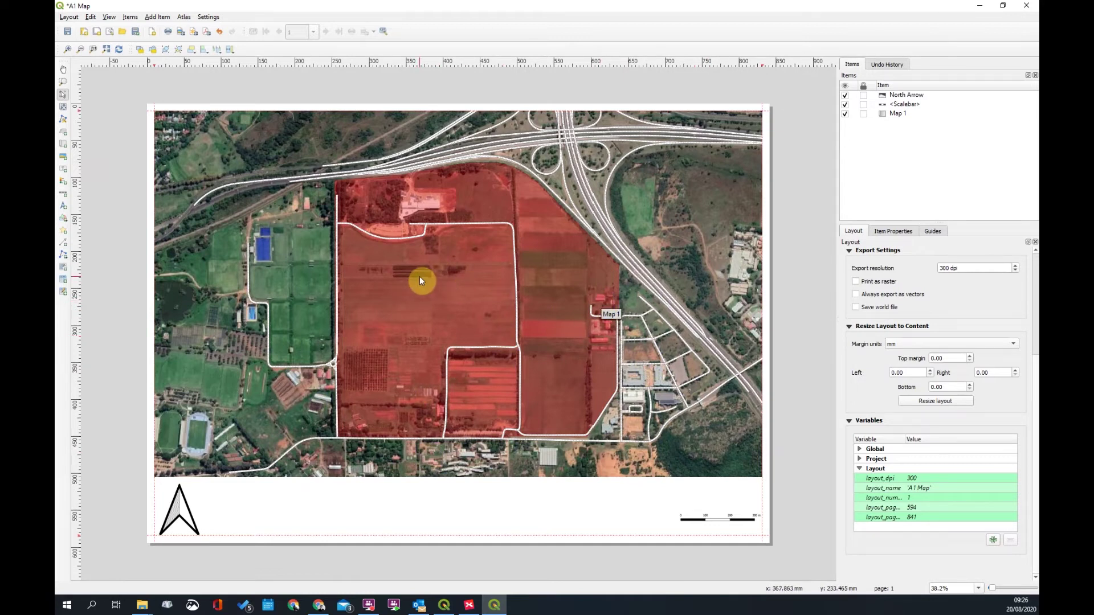
Export the layout as the PNG image A1 Map.png to the desktop's Test folder, at 300 dpi with antialiasing enabled
click(68, 17)
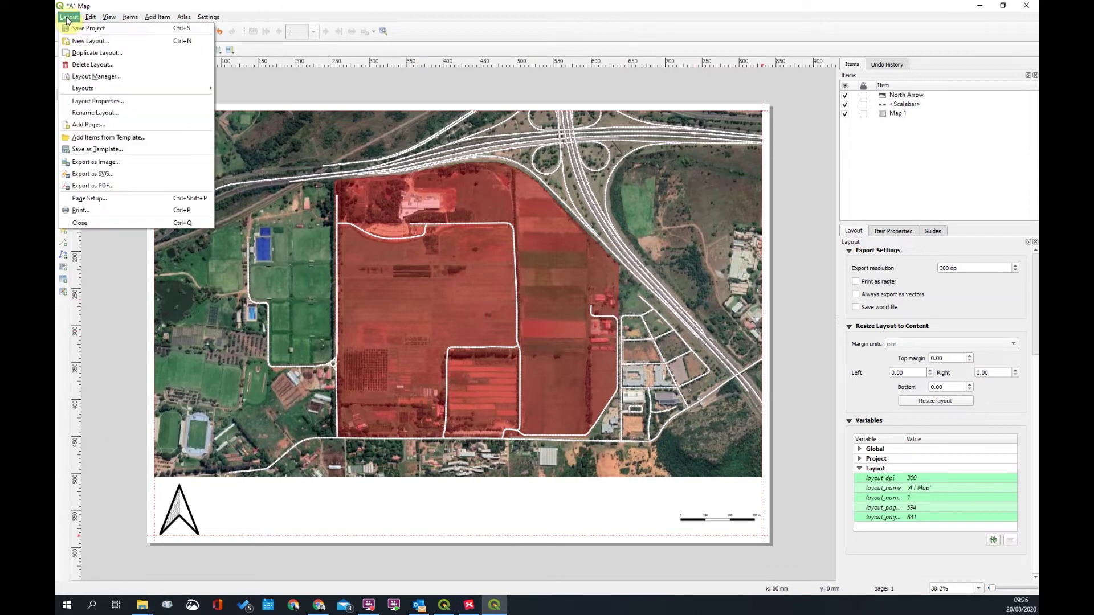
click(89, 167)
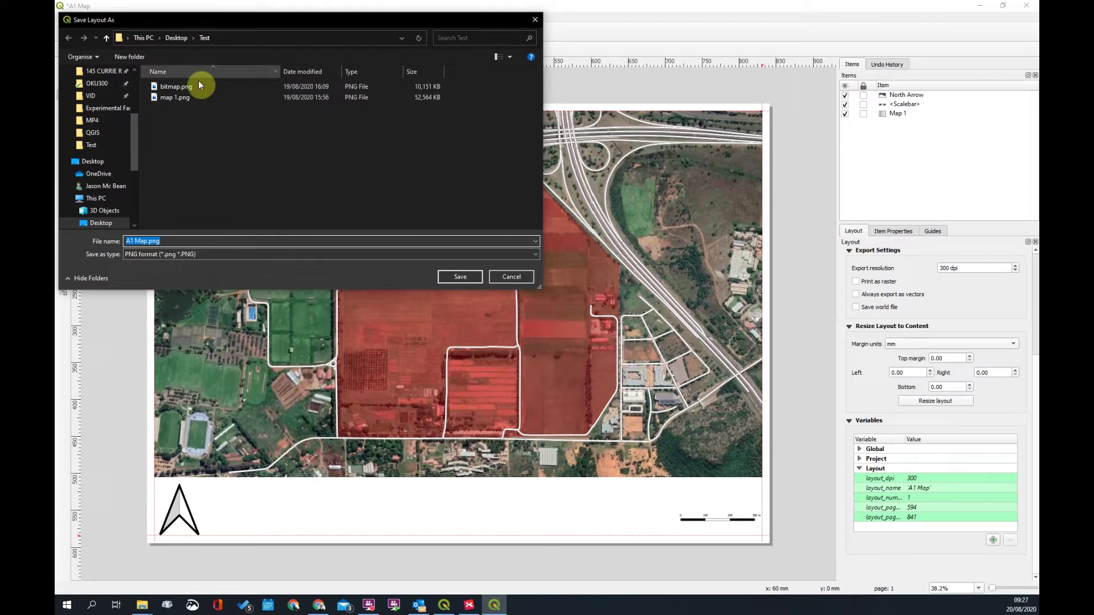
click(195, 130)
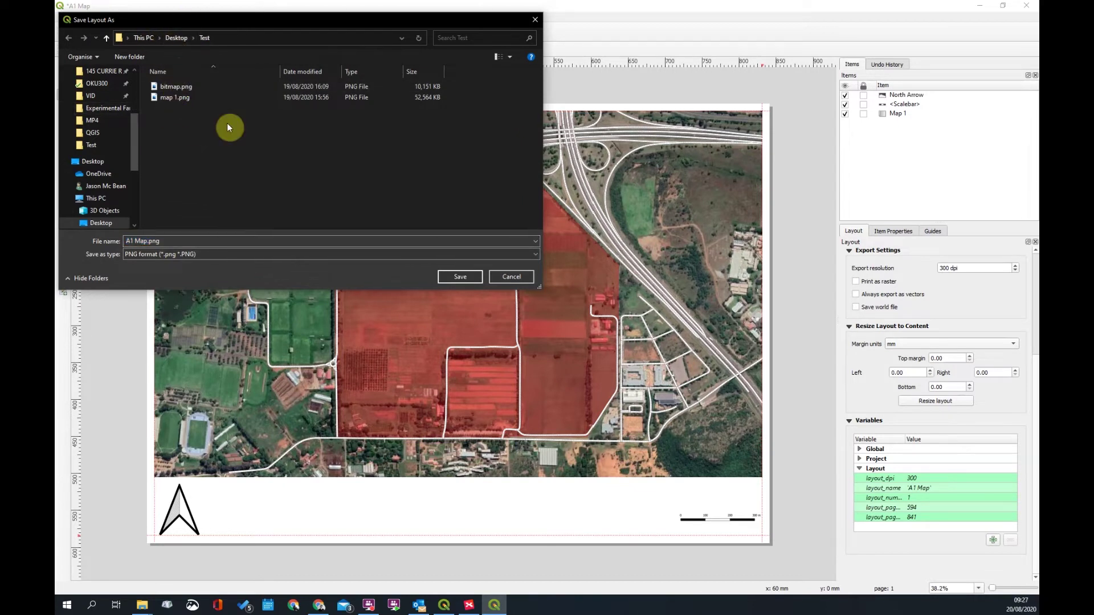
click(180, 242)
click(182, 242)
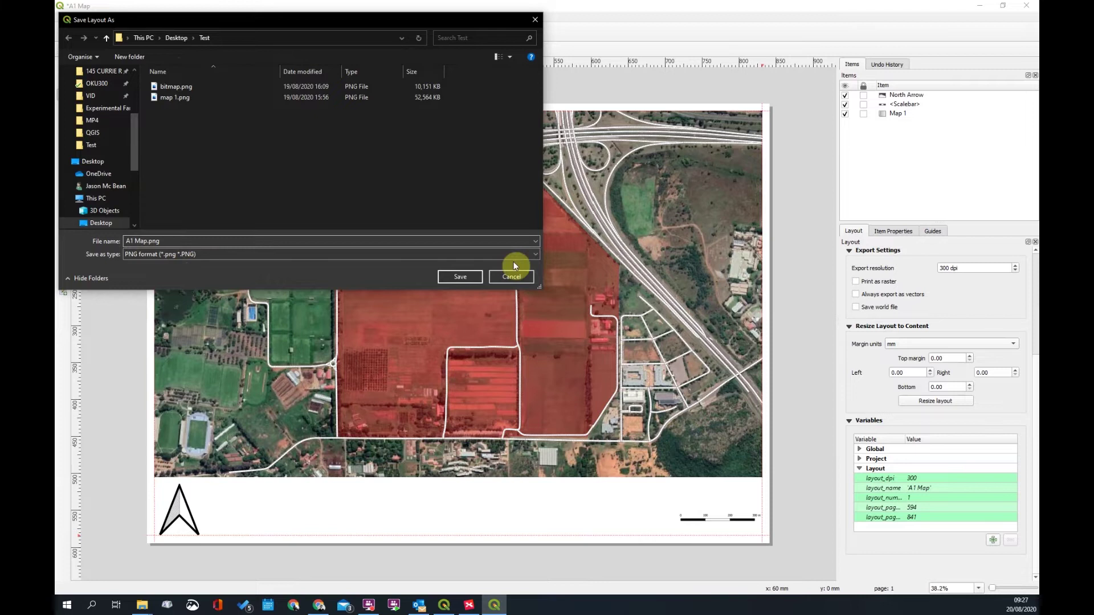
click(460, 276)
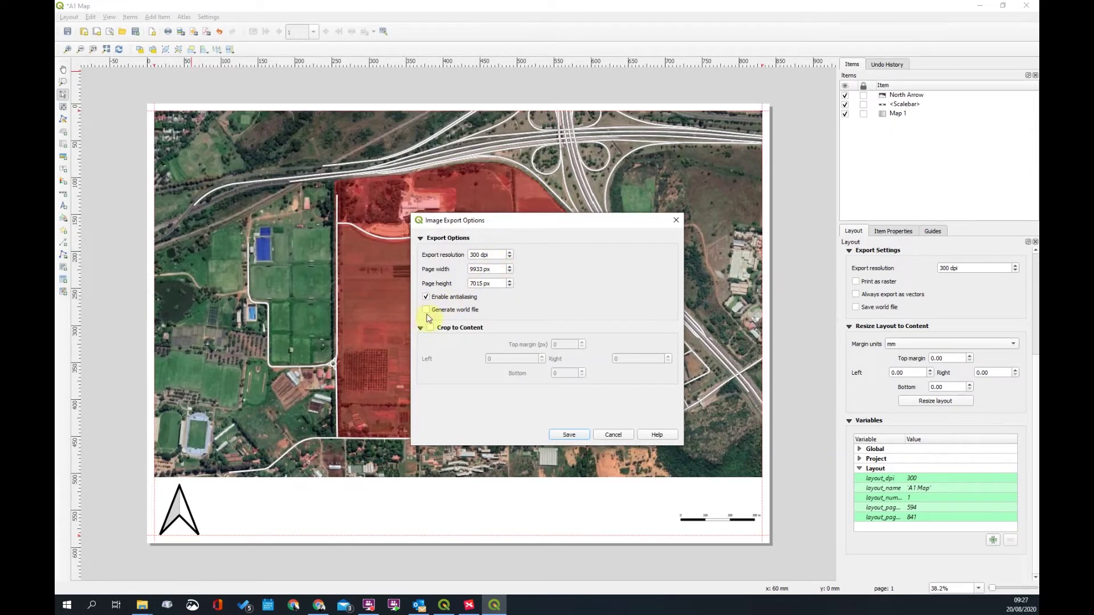
click(569, 435)
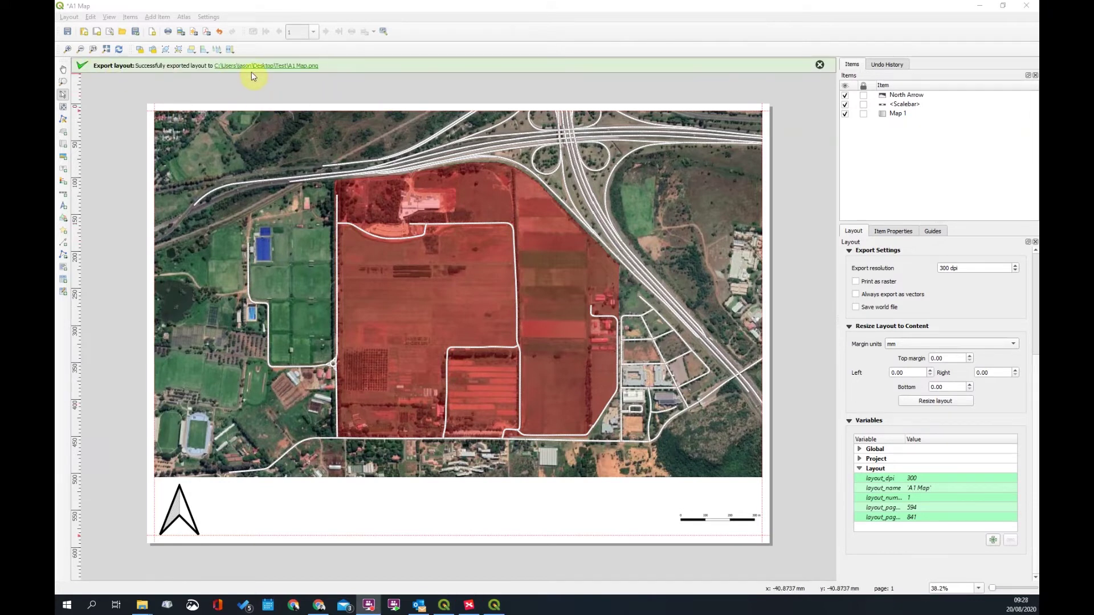
Minimise the layout and main project windows and open the Test folder on the desktop to view the exported image
click(980, 5)
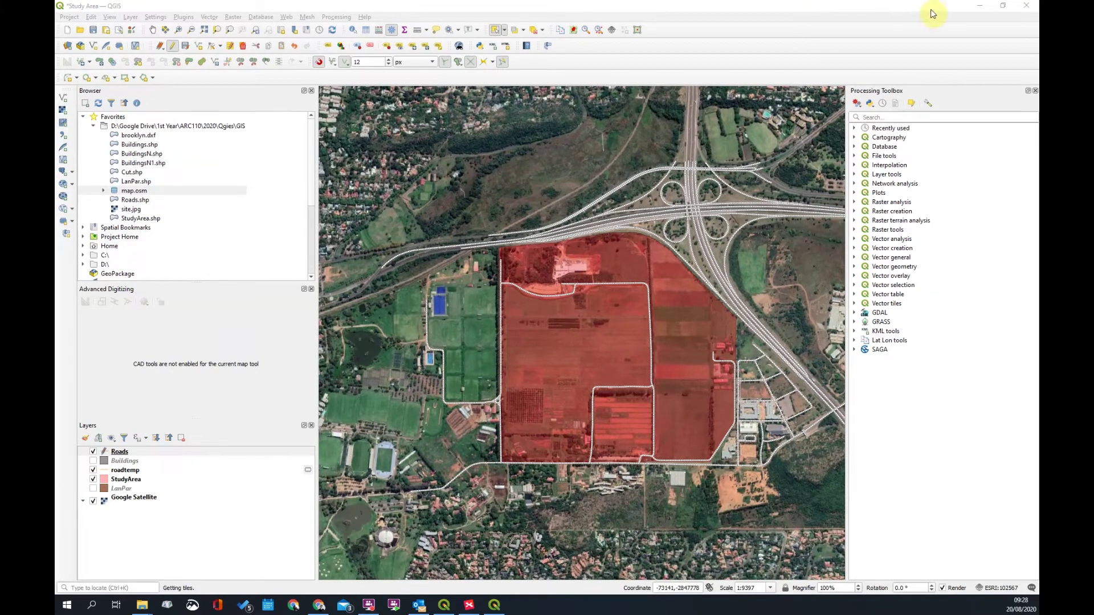
click(980, 5)
drag(477, 281, 658, 71)
click(691, 37)
double_click(658, 71)
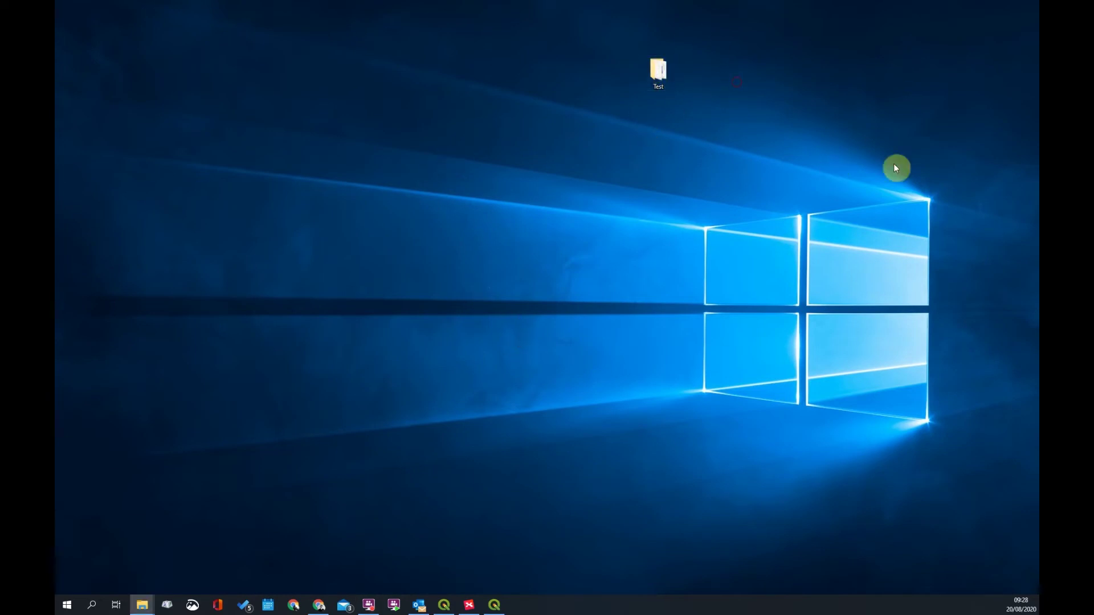
Open the exported A1 Map.png from the Test folder to check the finished map image
double_click(285, 4)
scroll(690, 517, down, 3)
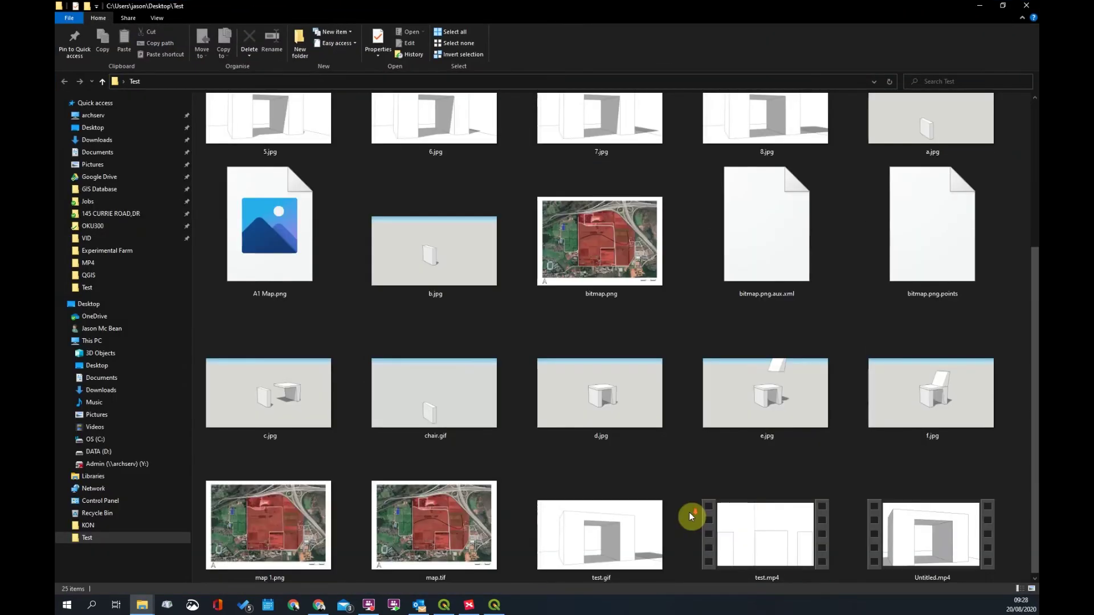
double_click(283, 259)
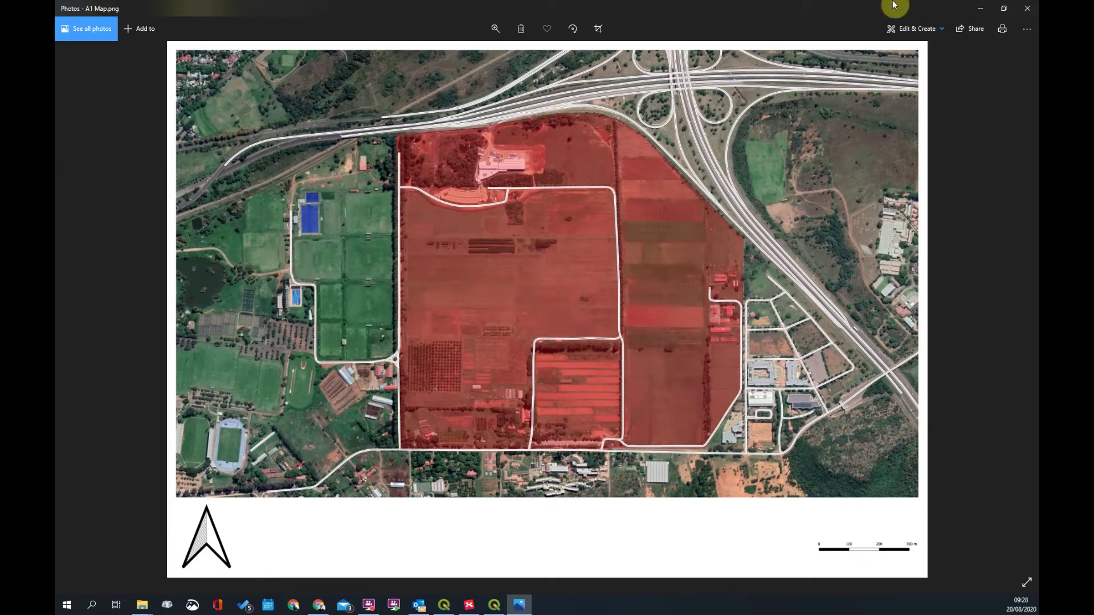
Launch Inkscape and maximise its new document window
click(100, 608)
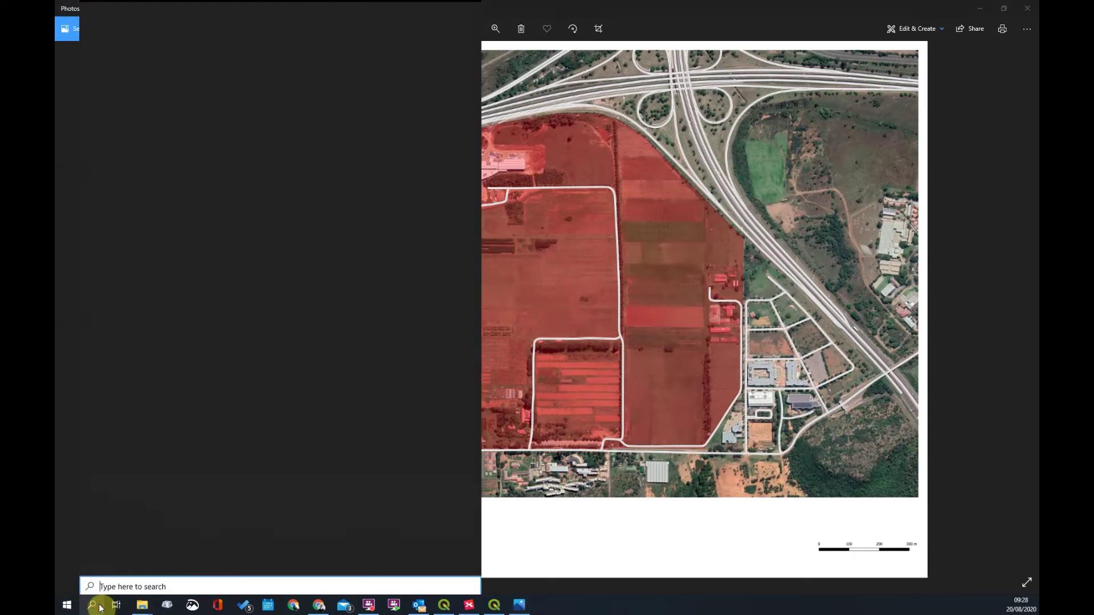
text(inkscape)
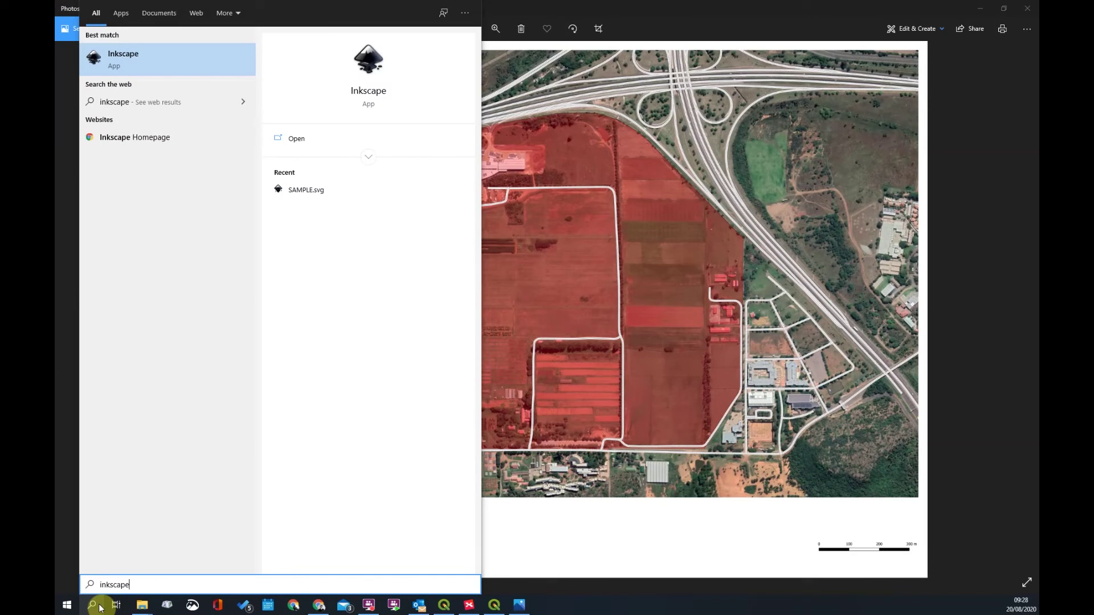
key(Return)
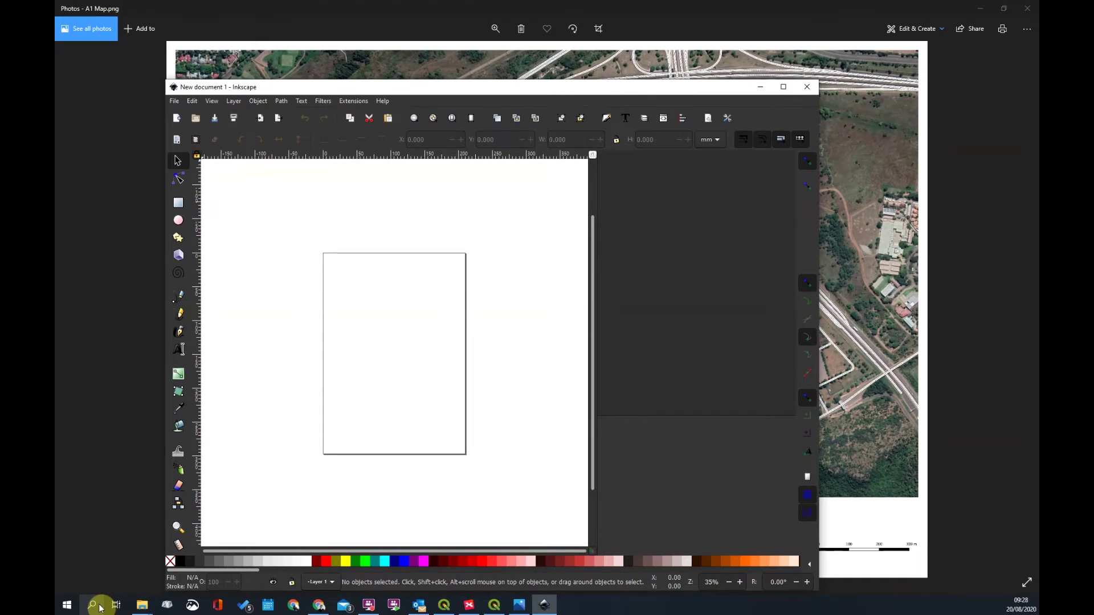
double_click(785, 93)
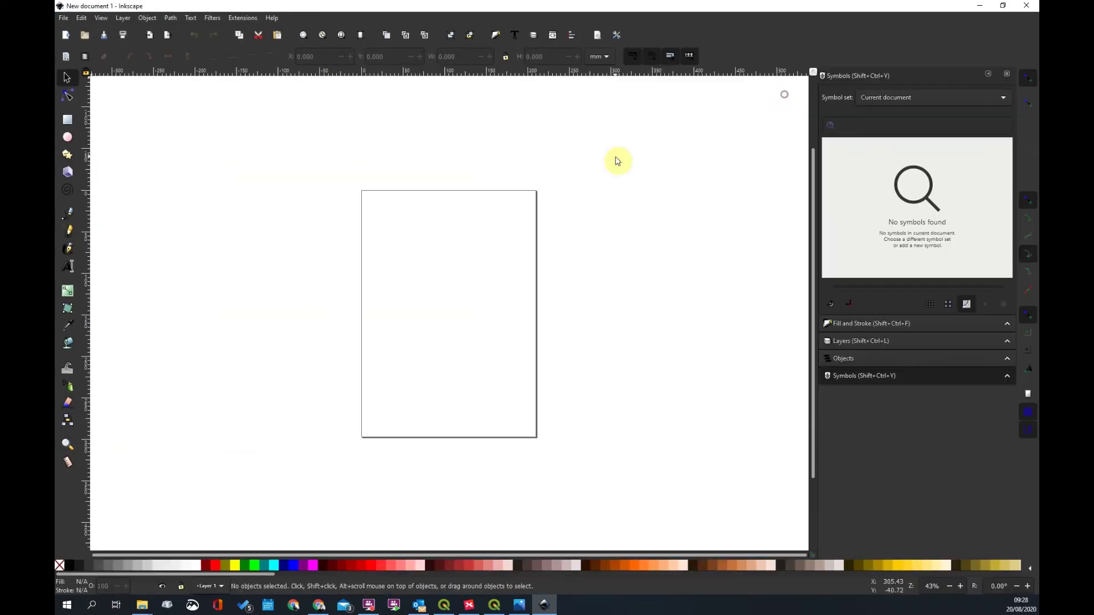
Set the document's page size to A1 in landscape orientation, leaving the whole page in view
click(597, 37)
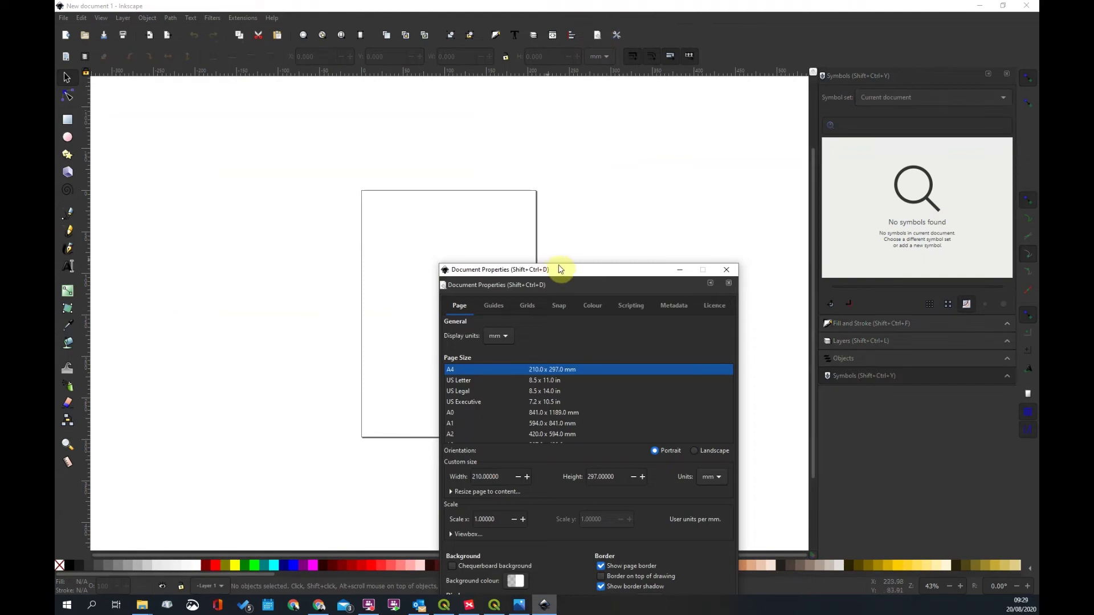
drag(561, 269, 514, 132)
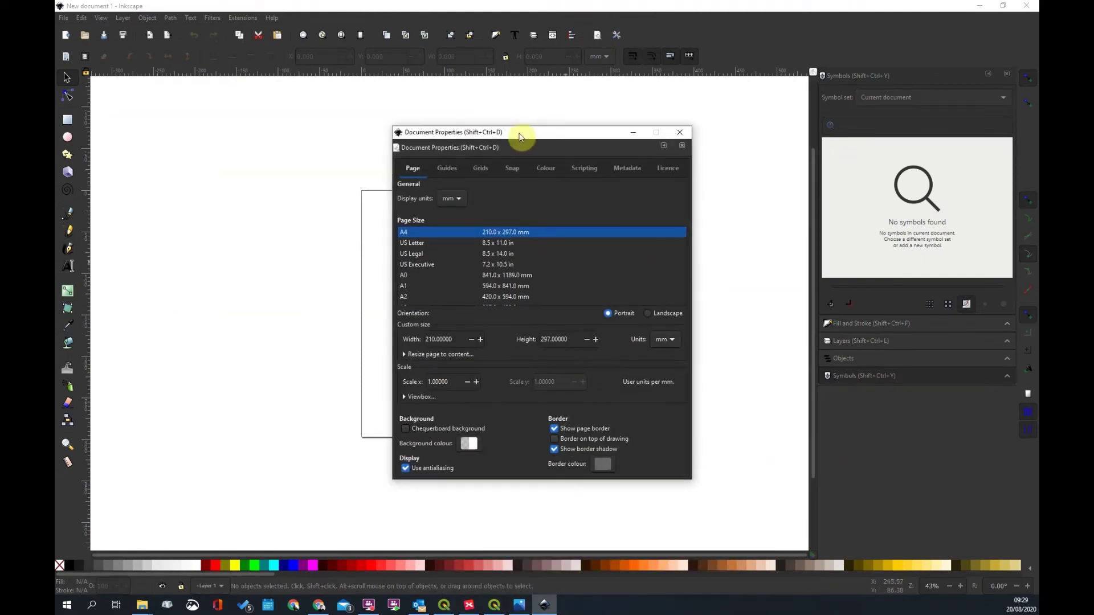
click(405, 287)
click(650, 313)
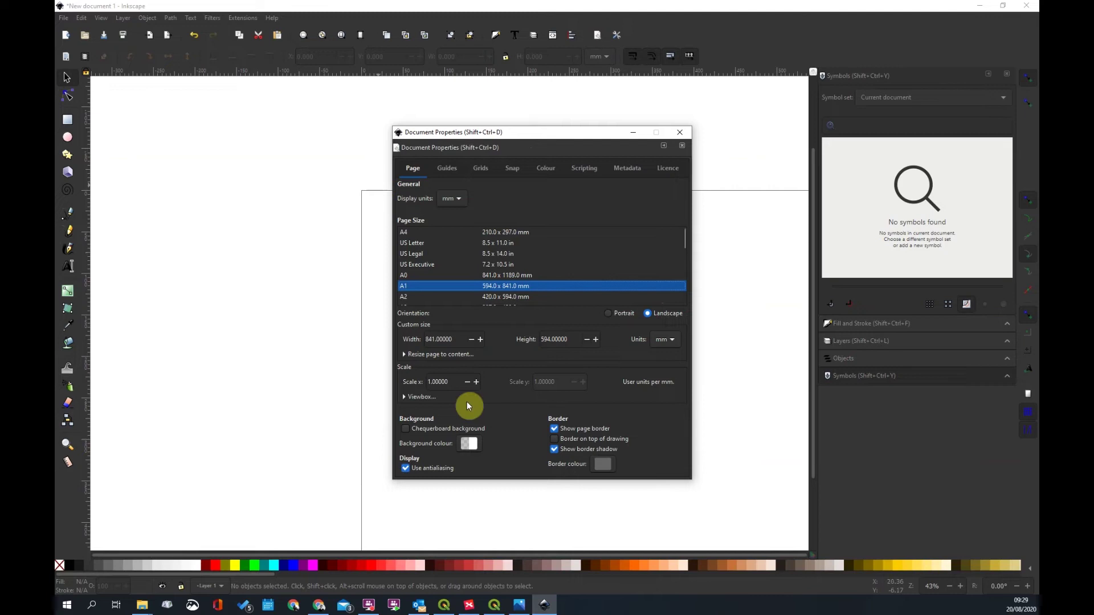
drag(521, 132, 300, 74)
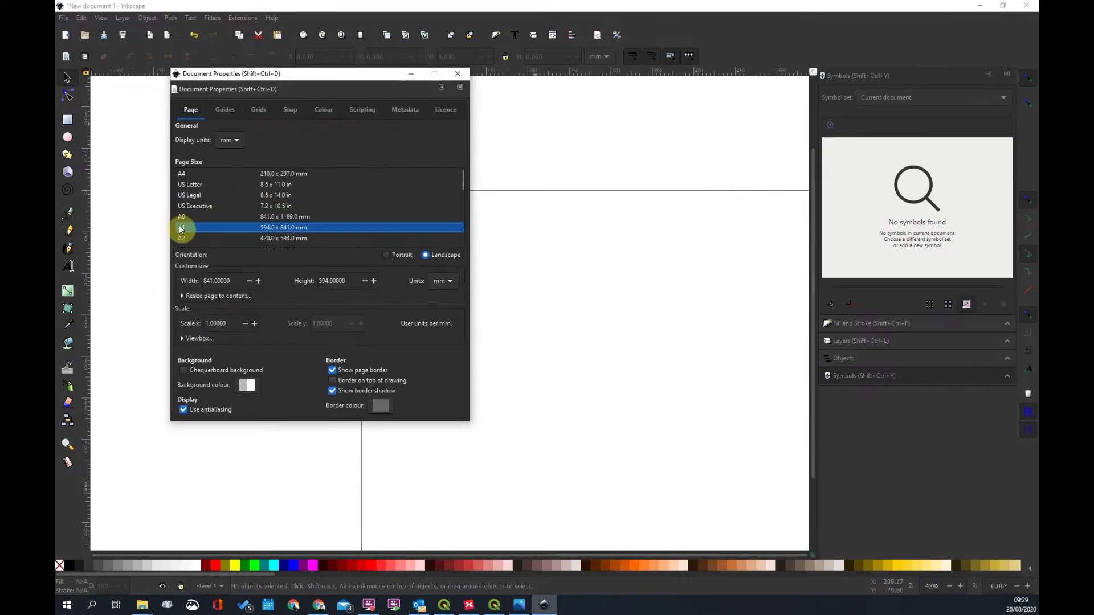
click(459, 86)
scroll(520, 256, down, 4)
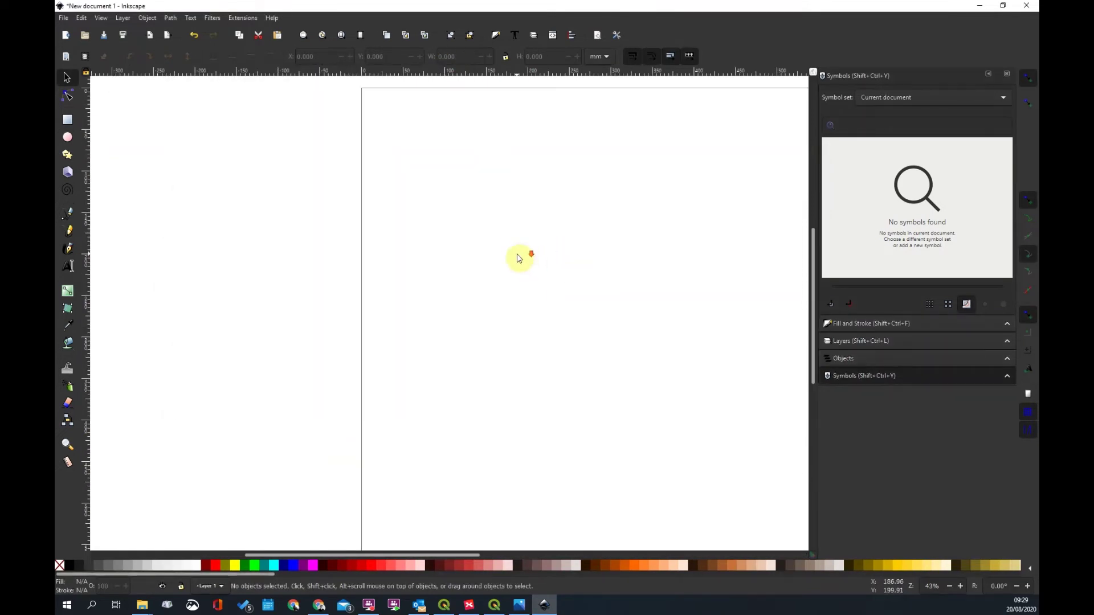
scroll(394, 283, up, 2)
scroll(731, 441, up, 1)
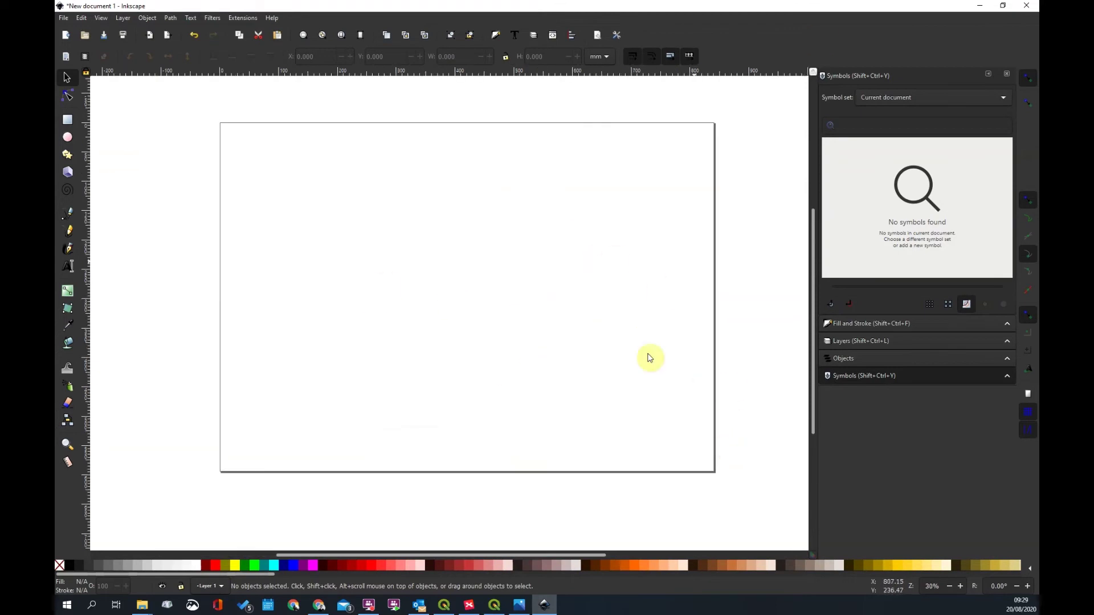
Show the document's layers and try to rename Layer 1 to image
click(847, 342)
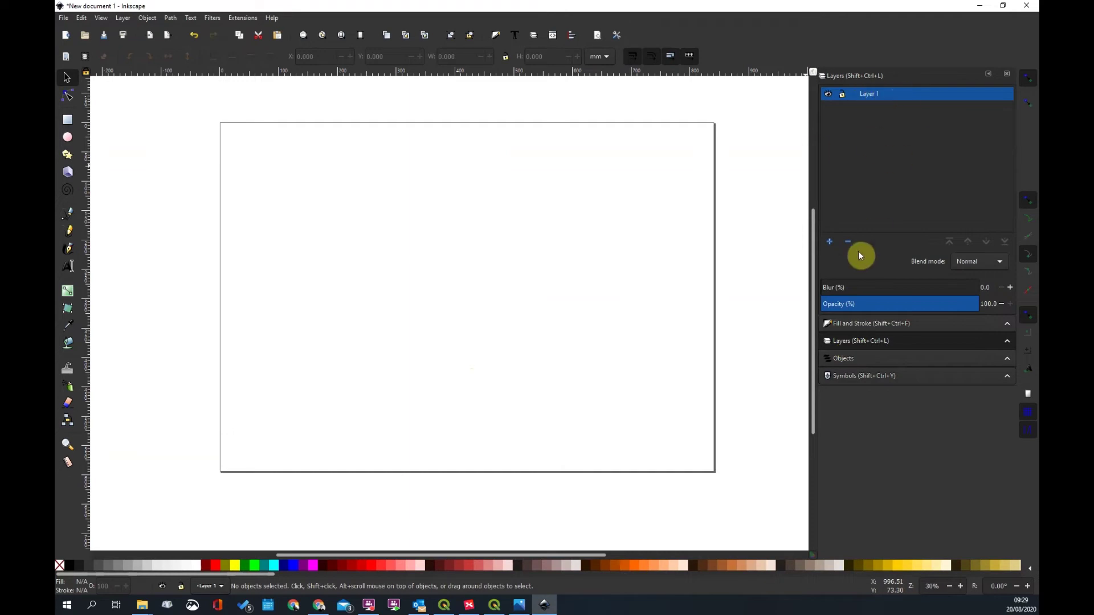
click(833, 242)
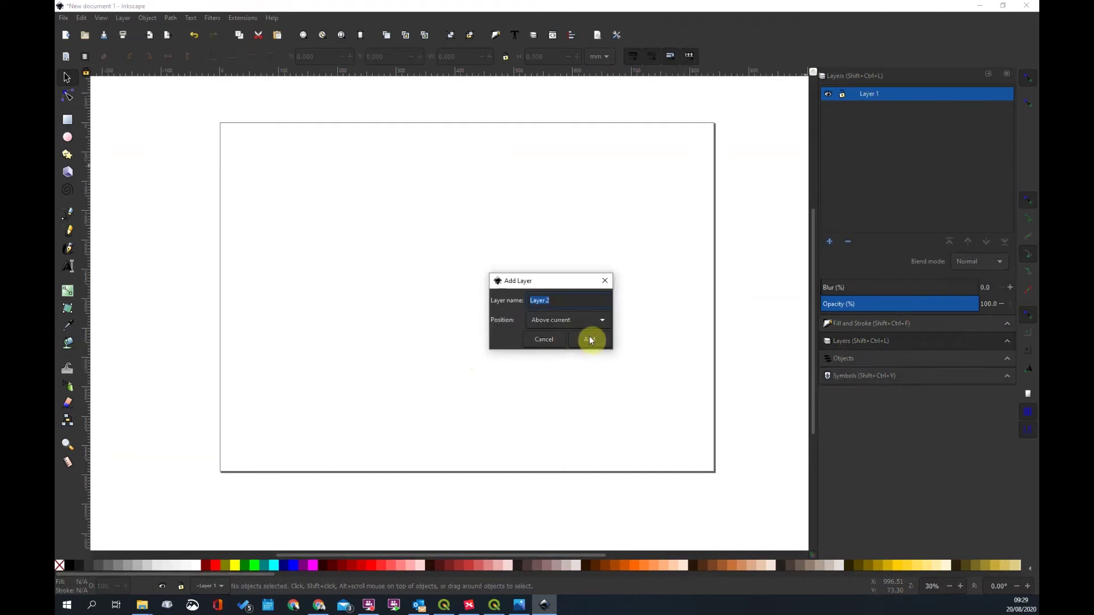
click(542, 341)
double_click(875, 94)
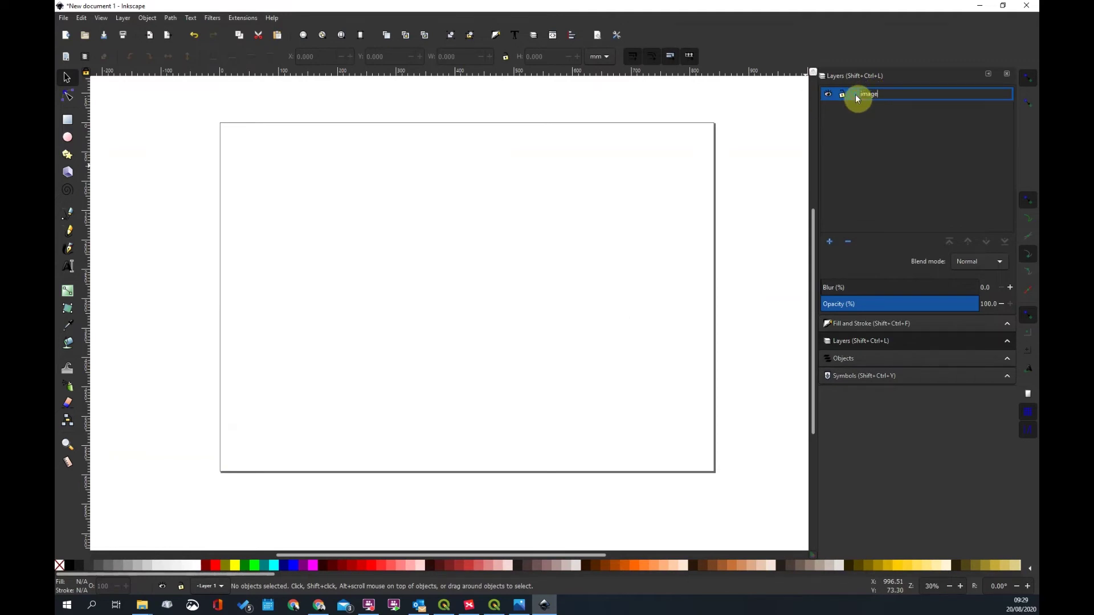
click(716, 161)
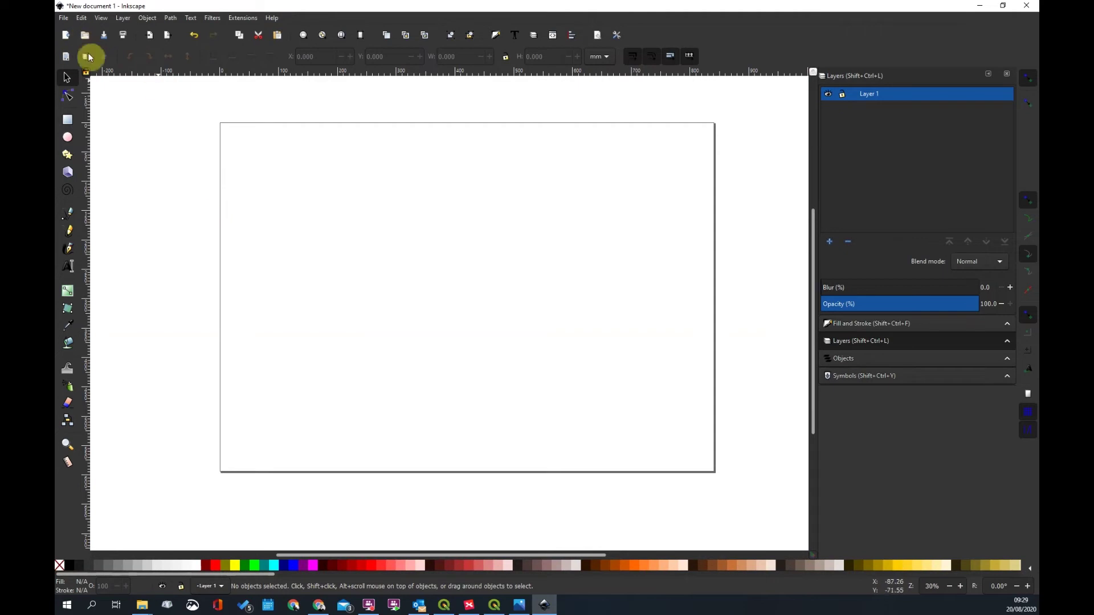
Import A1 Map.png from the Test folder as an embedded image, with DPI from file and automatic rendering
click(64, 18)
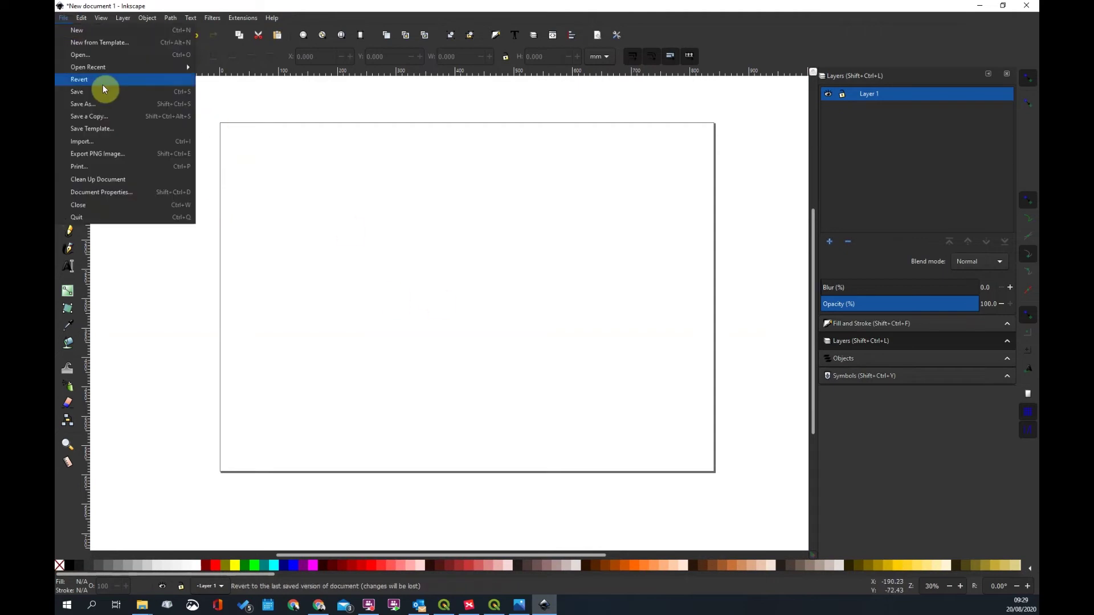
click(85, 142)
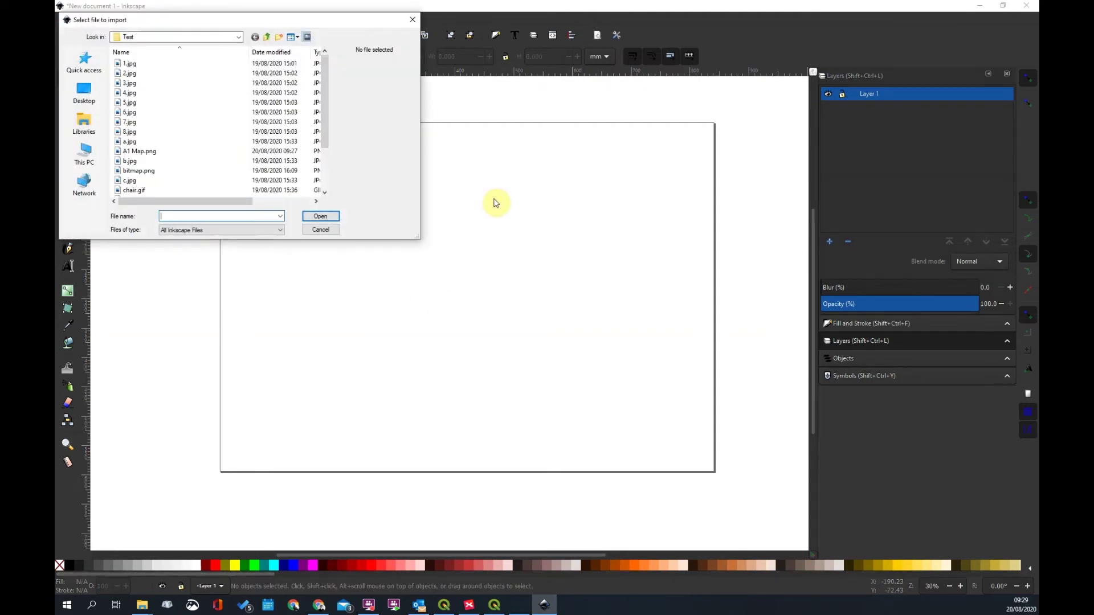
click(137, 160)
click(146, 151)
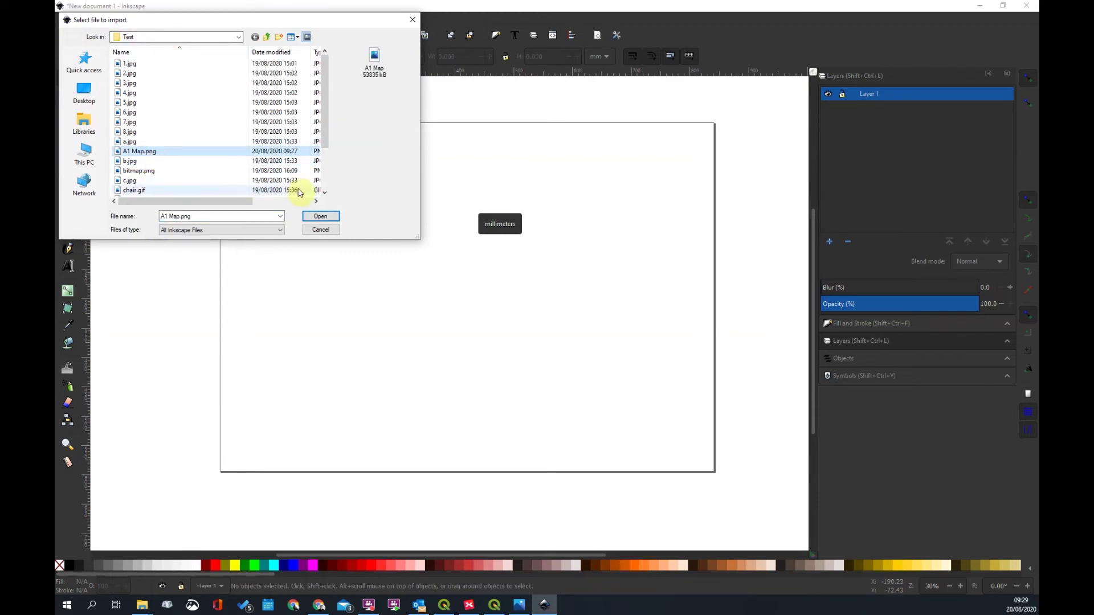
click(321, 216)
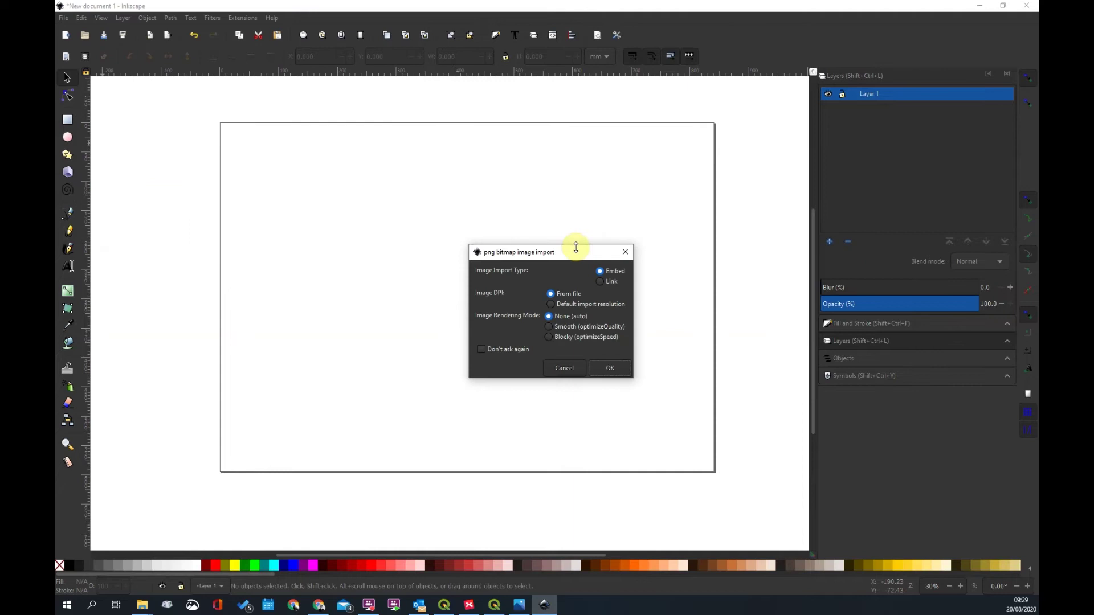
drag(575, 246, 416, 180)
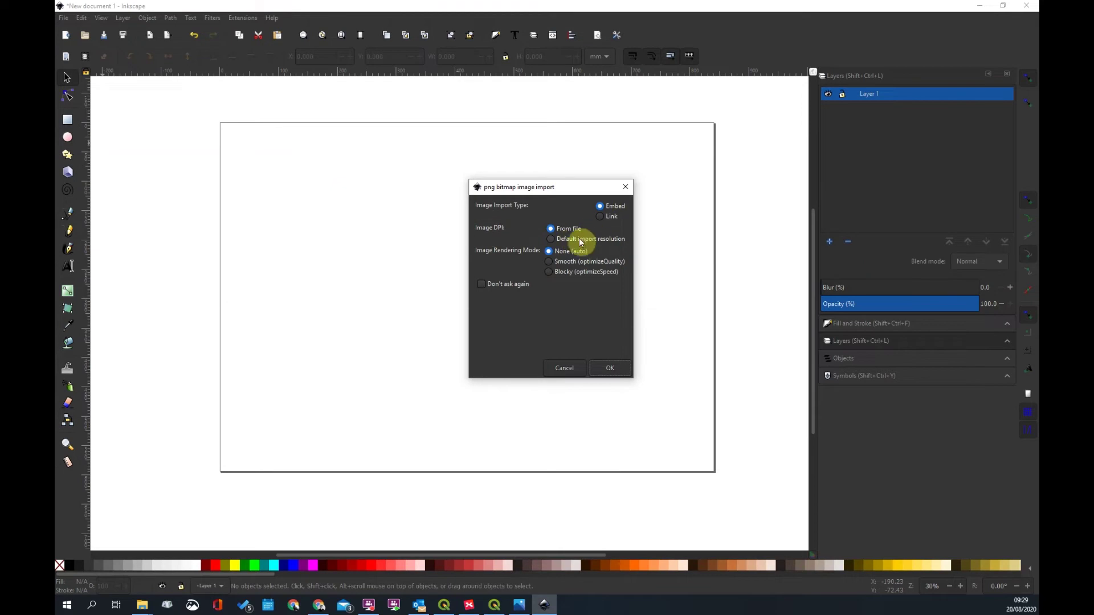
click(627, 367)
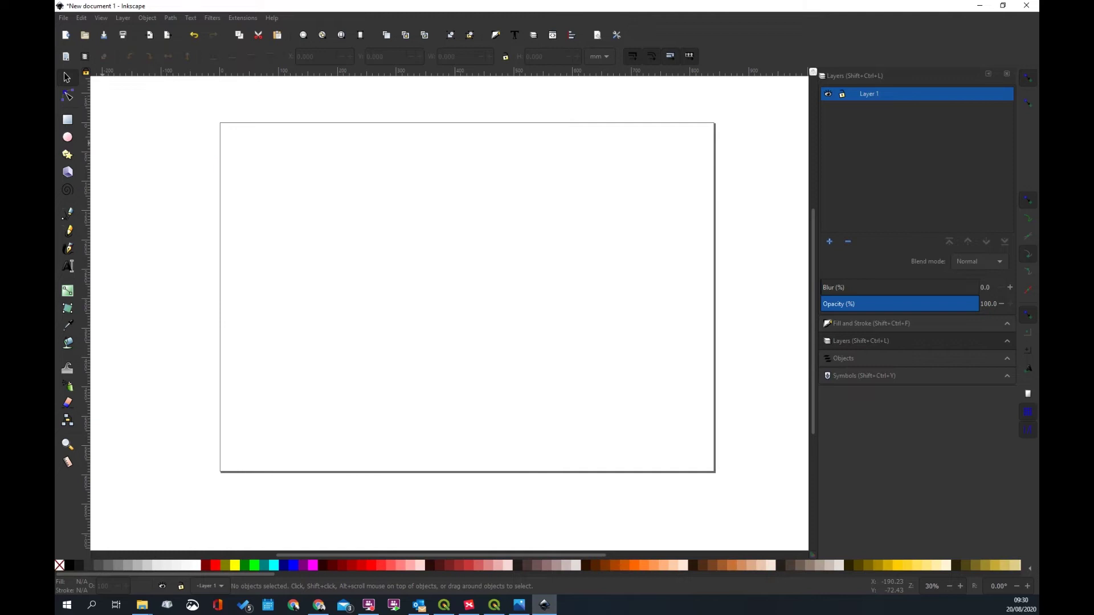
key(ctrl+v)
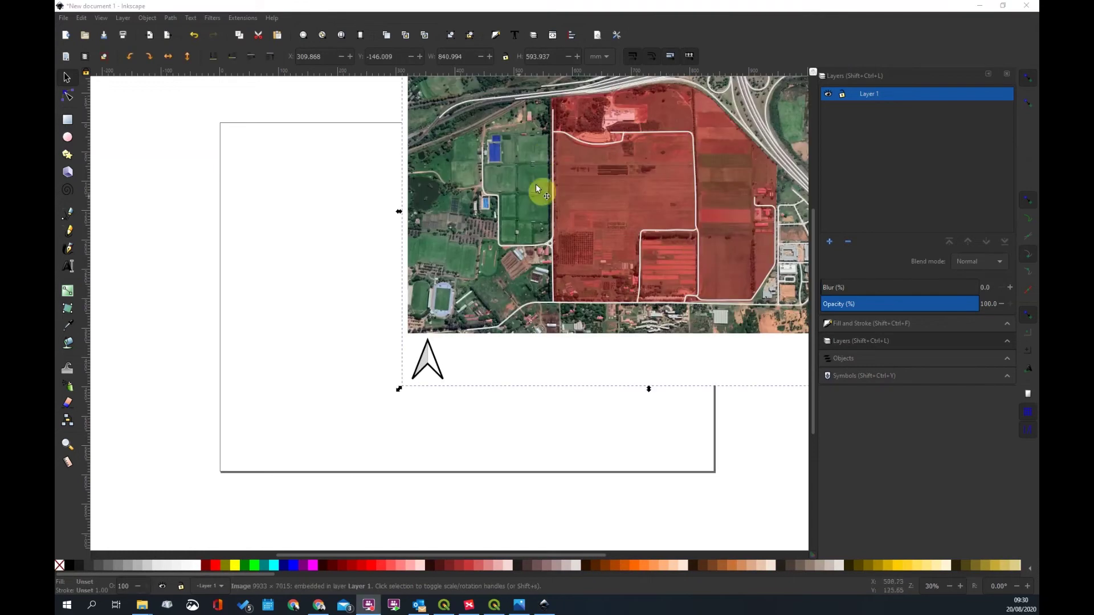
Align the imported map image with the page by setting its position to X 0 and Y 0
drag(458, 281, 345, 242)
click(312, 57)
text(0)
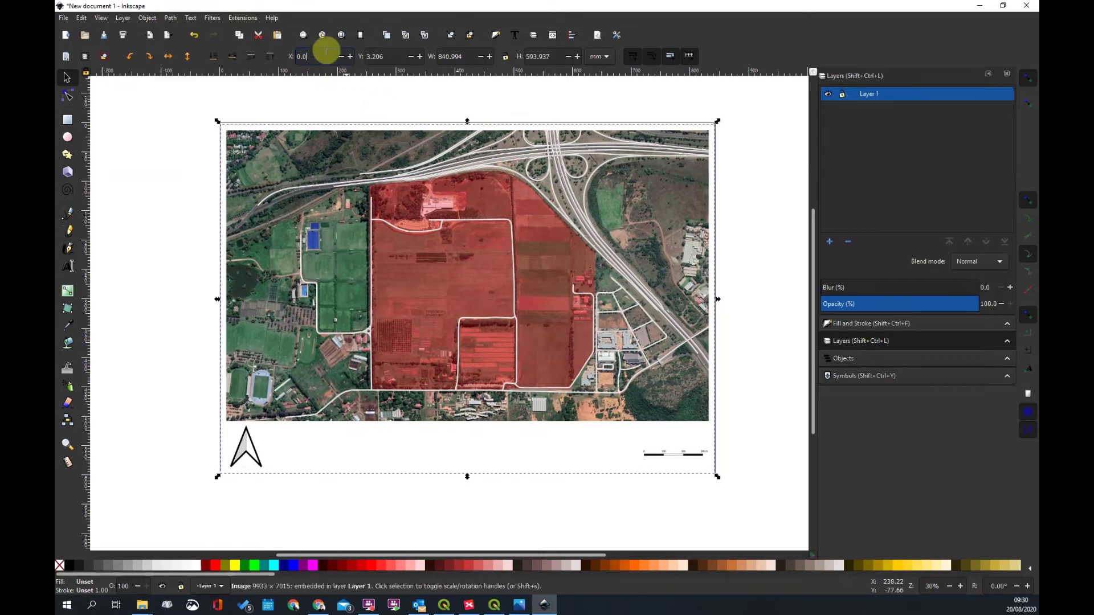
click(380, 55)
text(0)
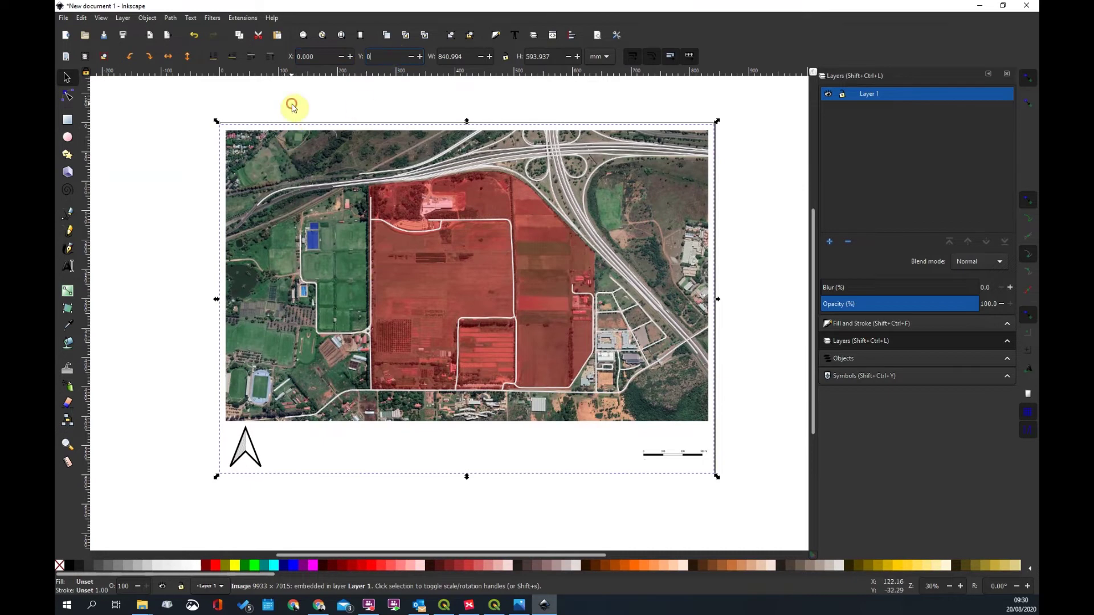
key(Return)
key(Escape)
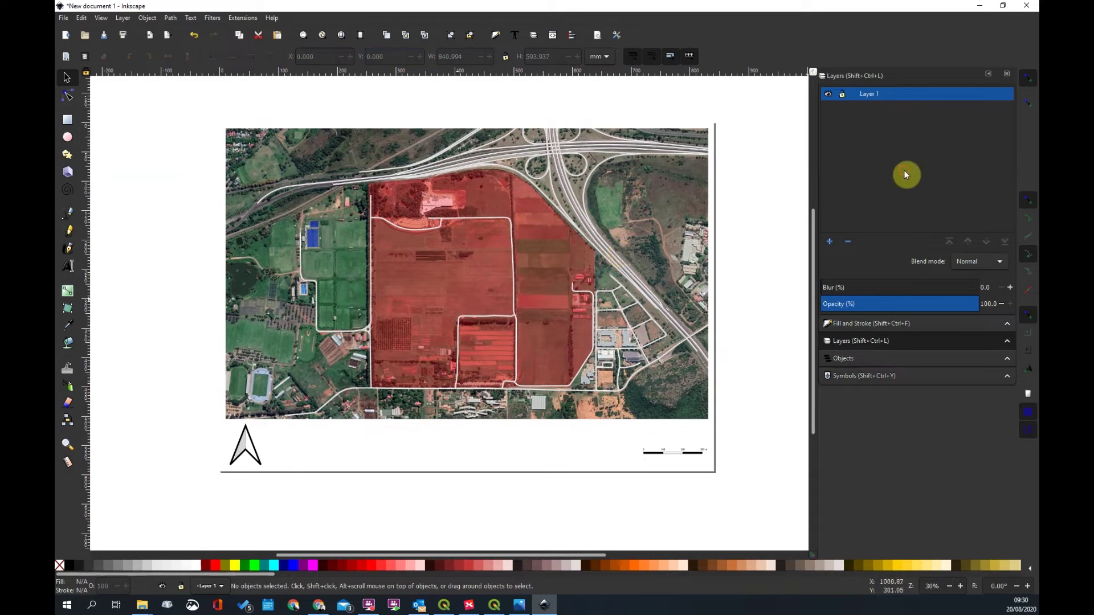
Add a layer named Roads above Layer 1 and lock Layer 1 so the map image cannot be selected
click(831, 245)
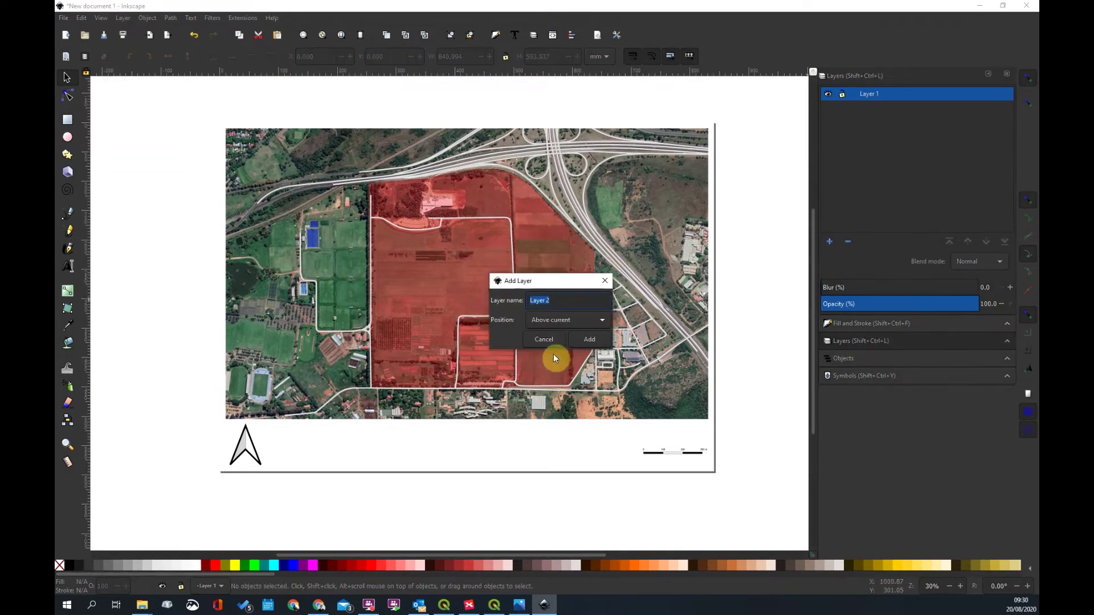
text(Roads)
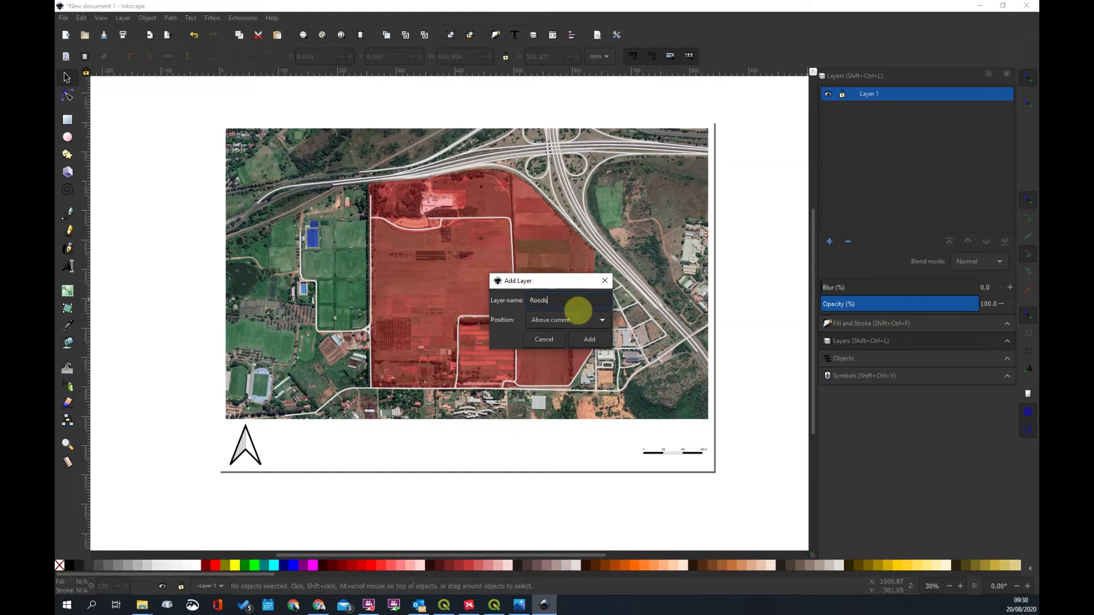
key(Return)
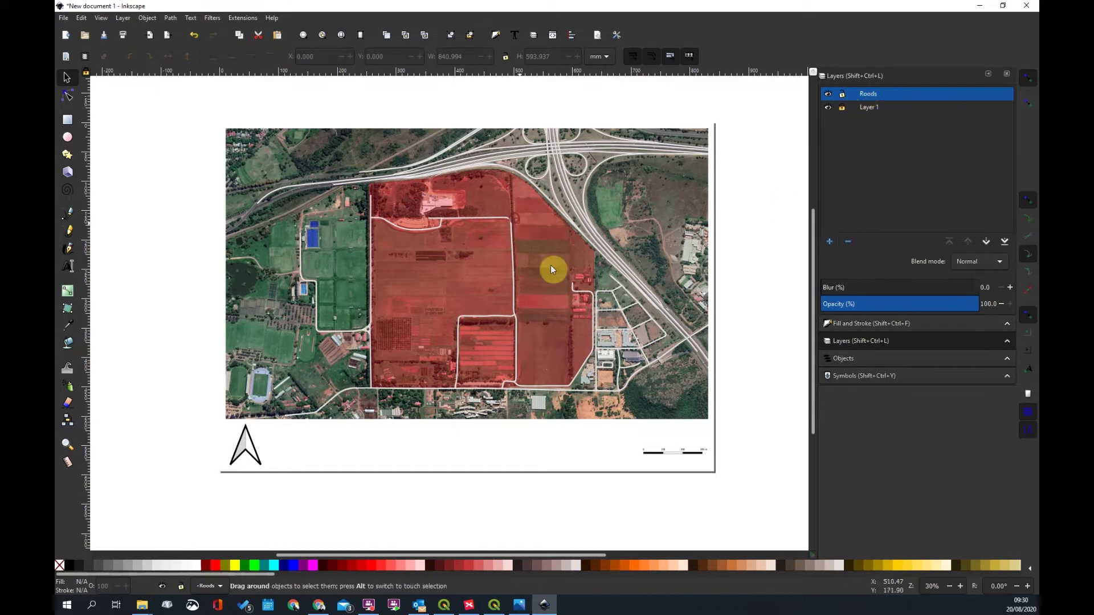
drag(661, 95, 803, 246)
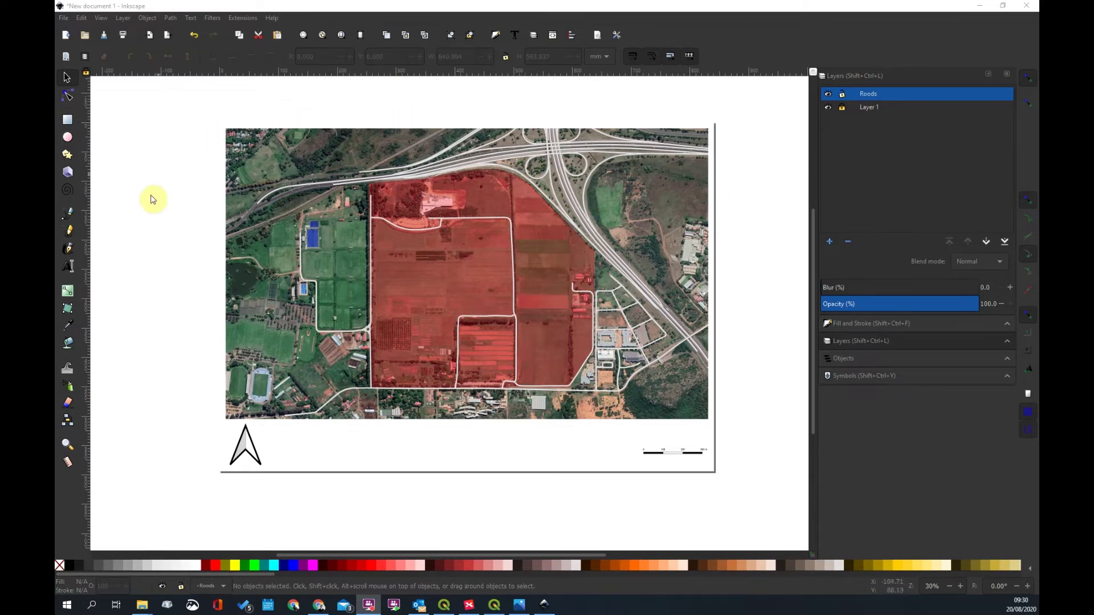
Draw a straight path with the Bezier pen on the Roads layer, crossing the red site from its western road to the inner eastern road
click(69, 217)
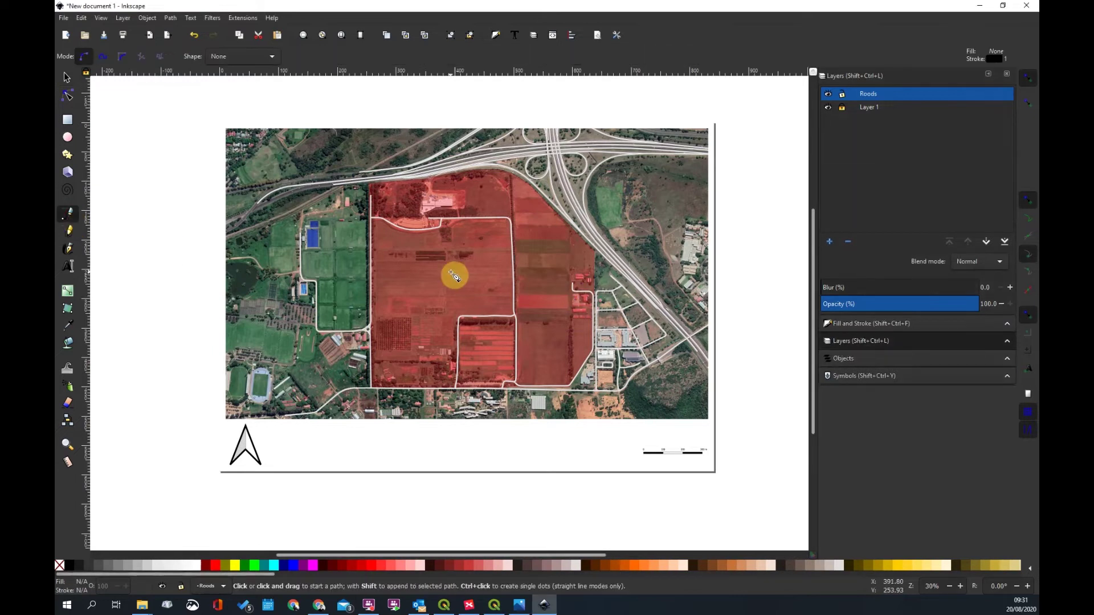
scroll(476, 308, up, 2)
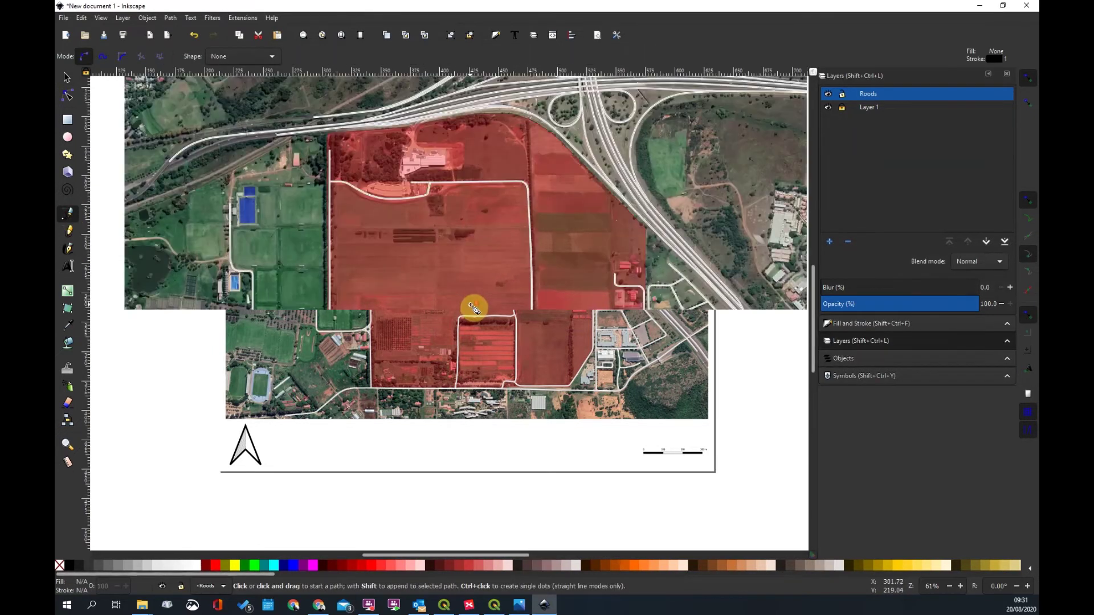
click(270, 259)
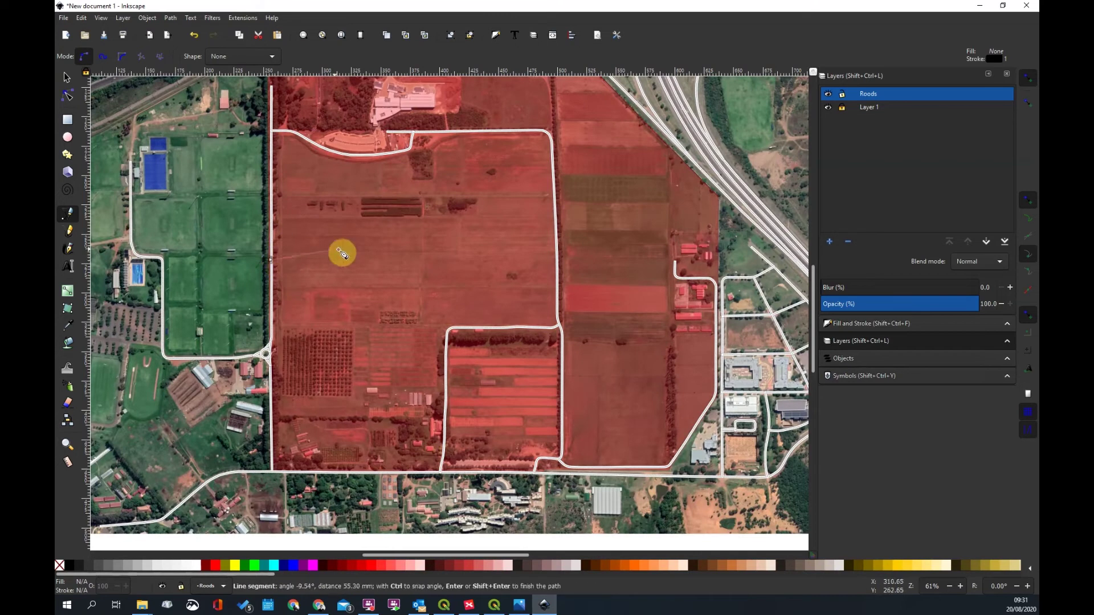
click(558, 265)
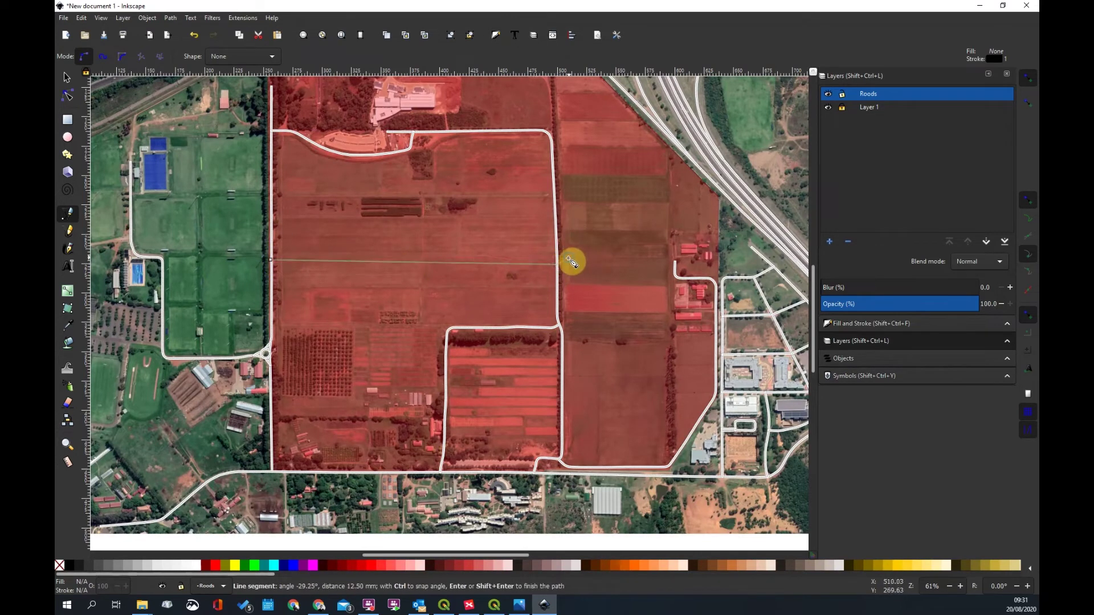
key(Return)
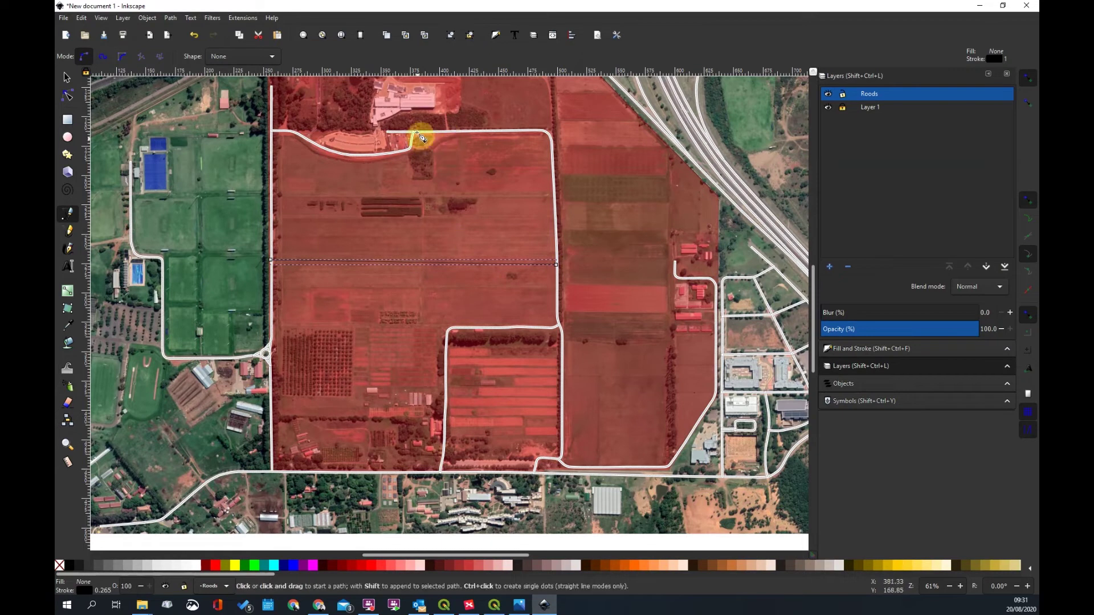
Draw a straight vertical path on the Roads layer from the curved northern road down to the southern boundary road
click(409, 150)
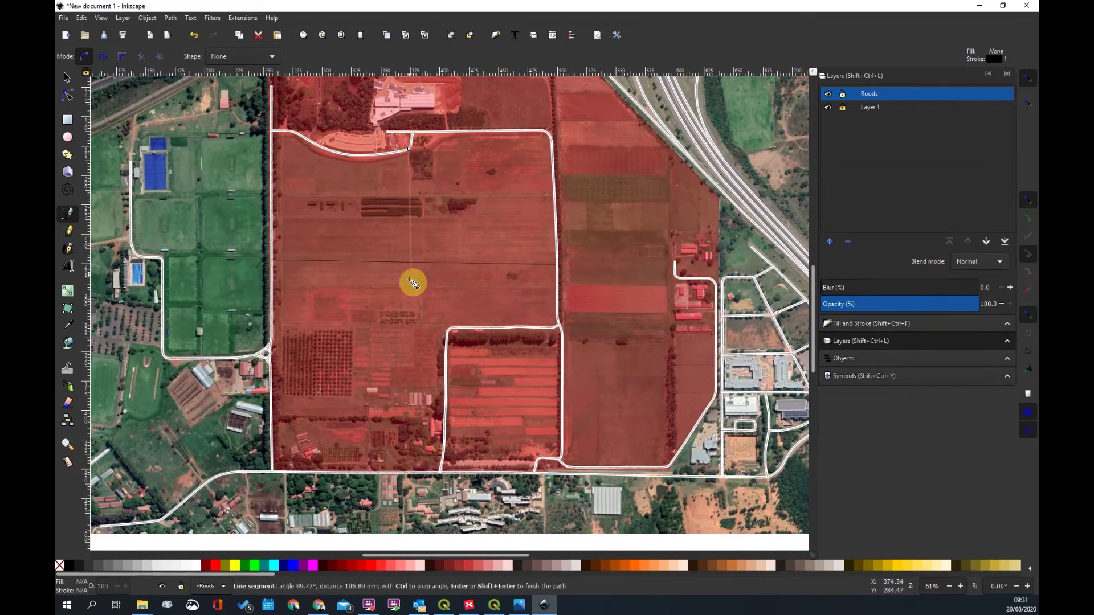
click(411, 475)
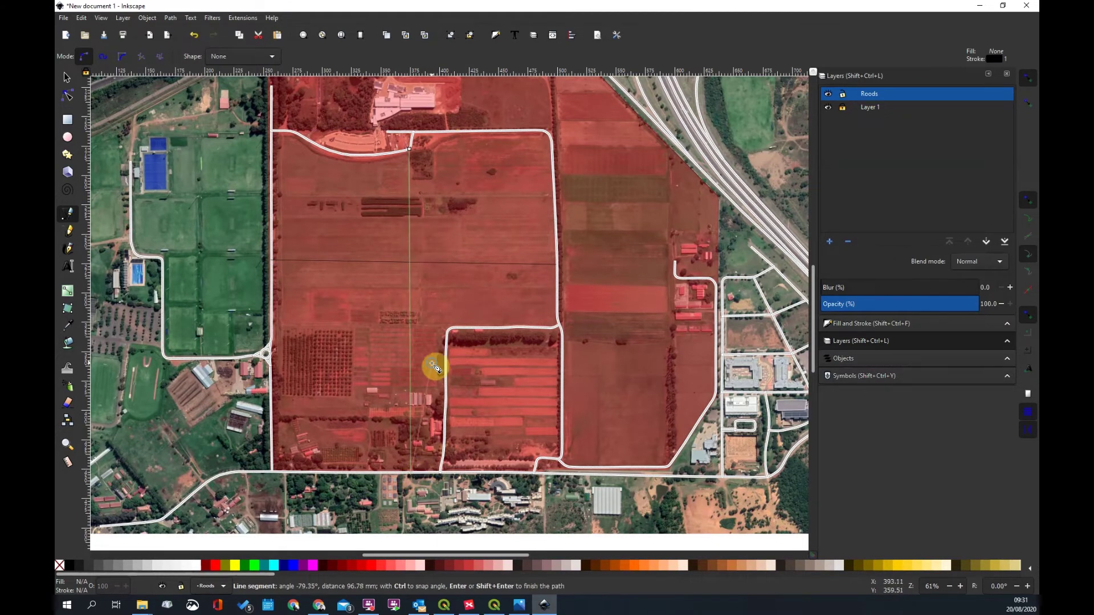
key(Return)
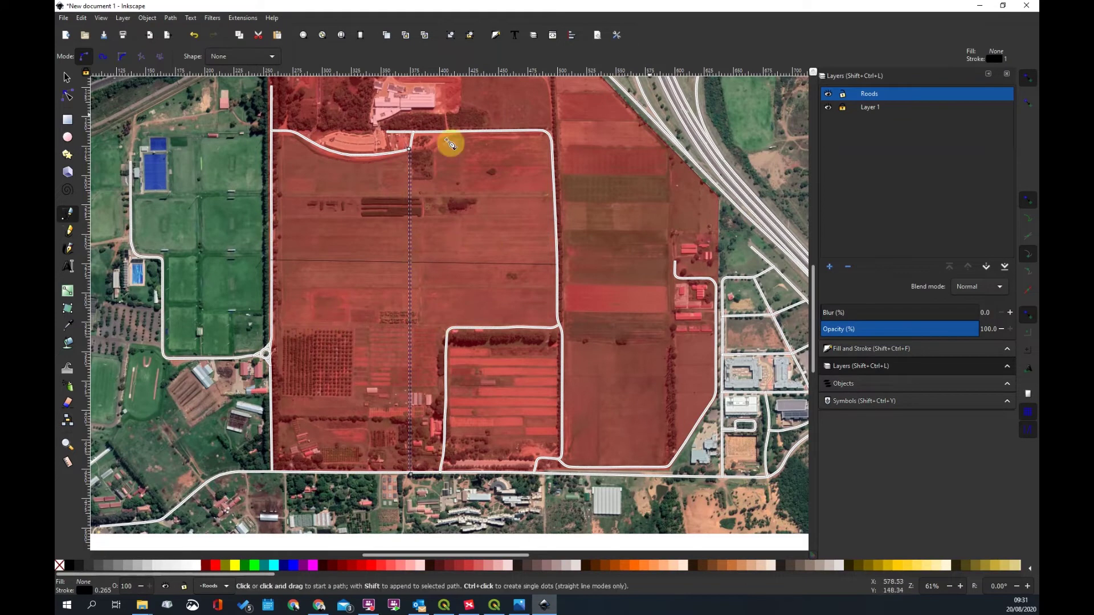
Open the Fill and Stroke settings for the new vertical road and give its stroke a flat colour paint
click(66, 77)
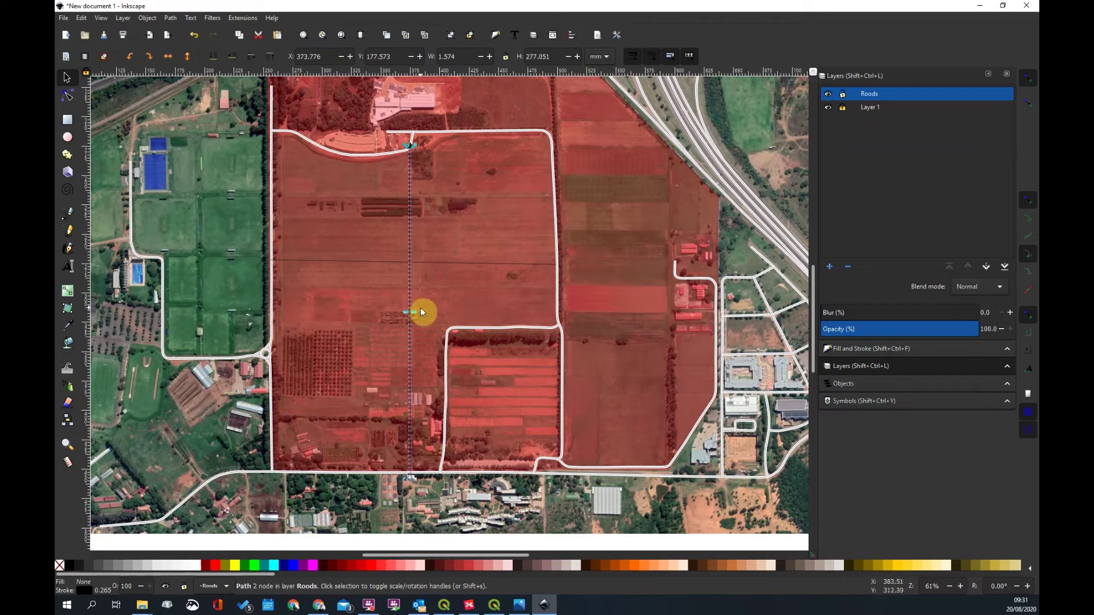
click(493, 38)
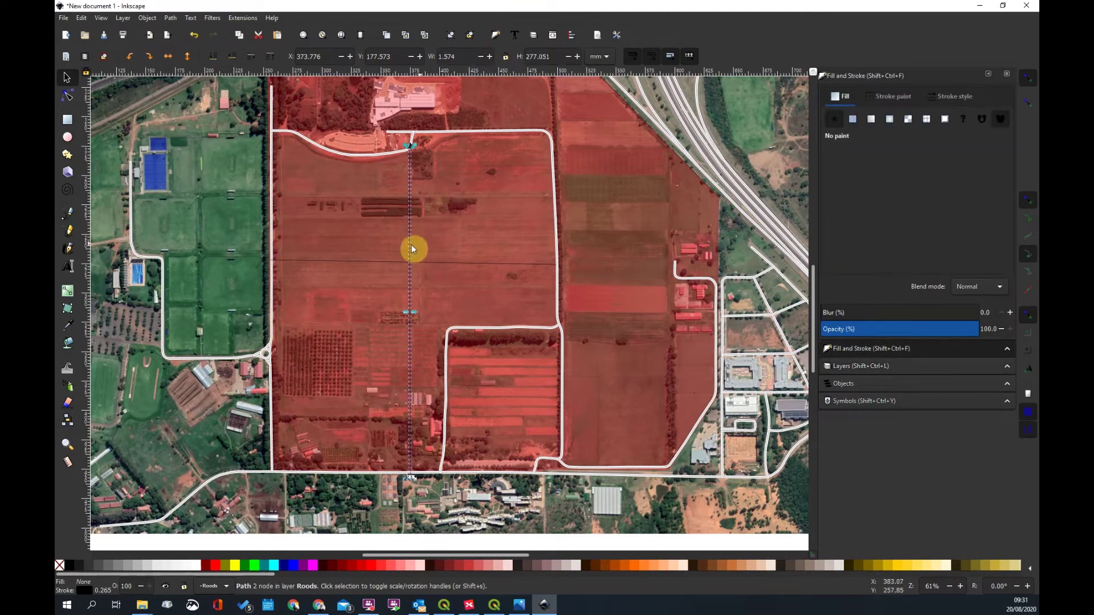
click(874, 93)
click(853, 121)
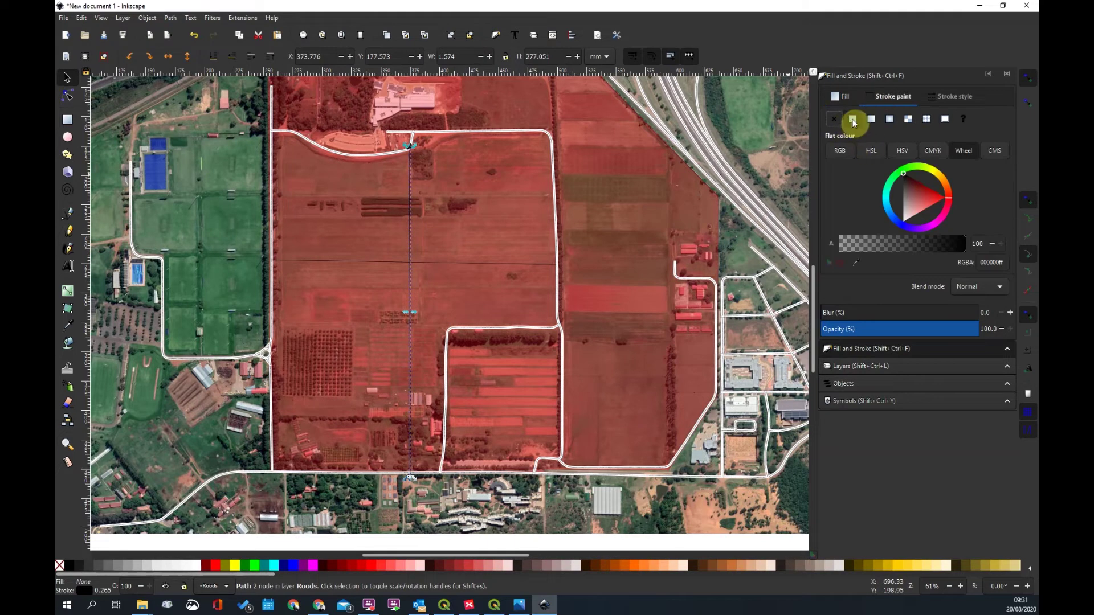
Set the vertical road's stroke width to 1 mm
click(952, 97)
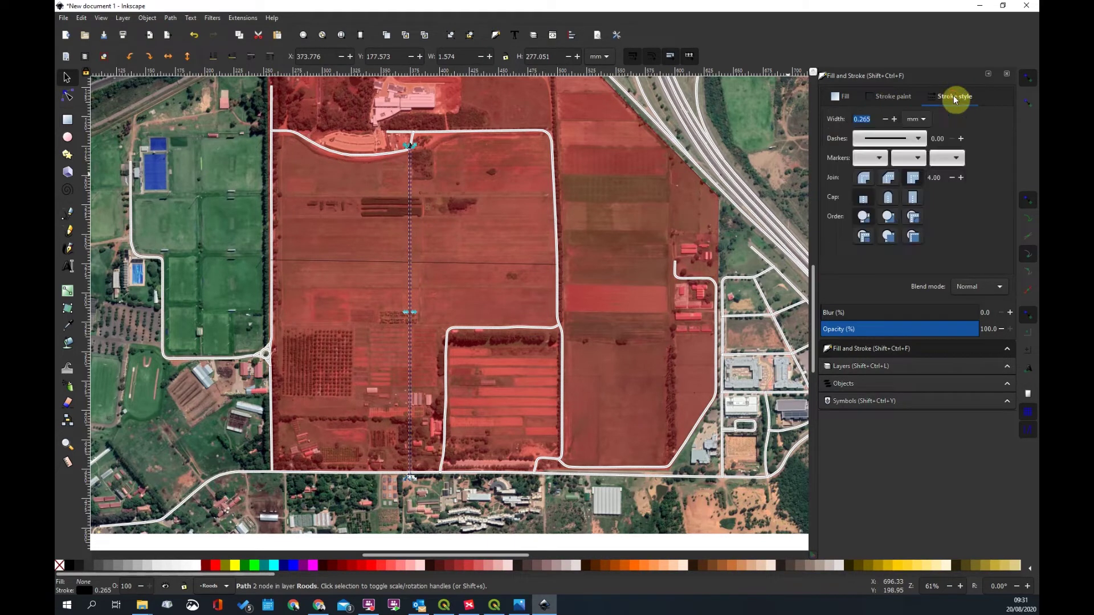
click(922, 139)
click(920, 137)
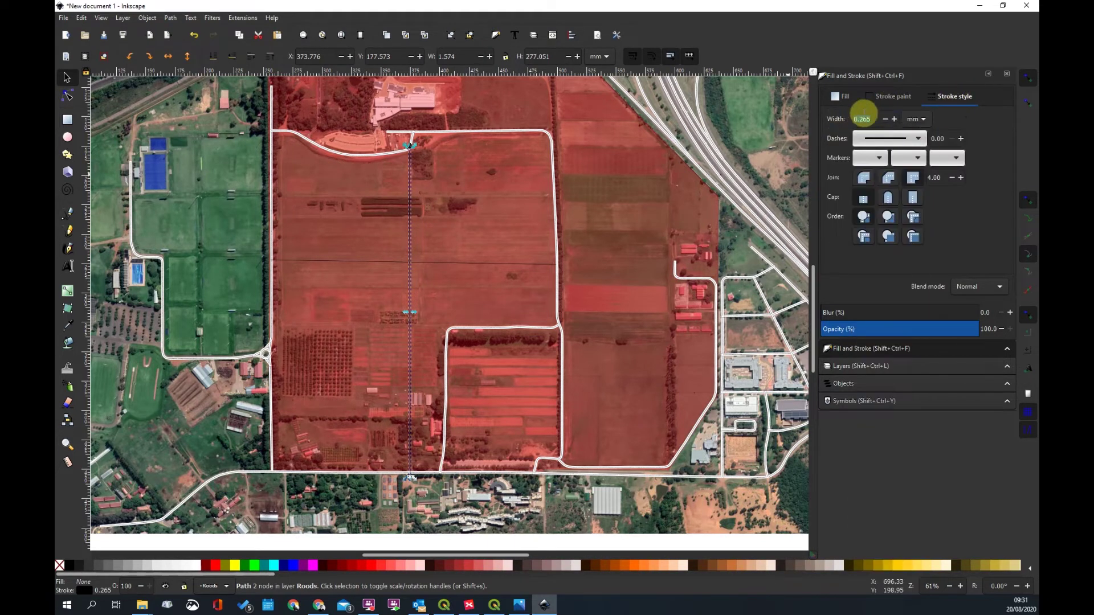
key(1)
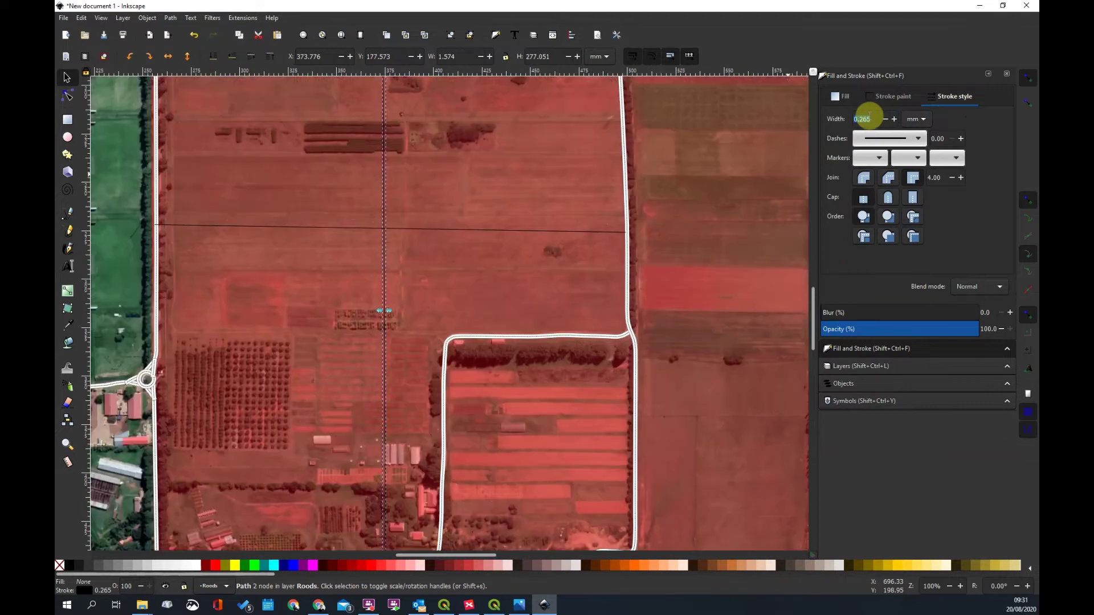
double_click(867, 118)
click(894, 119)
click(895, 119)
click(895, 119)
click(894, 119)
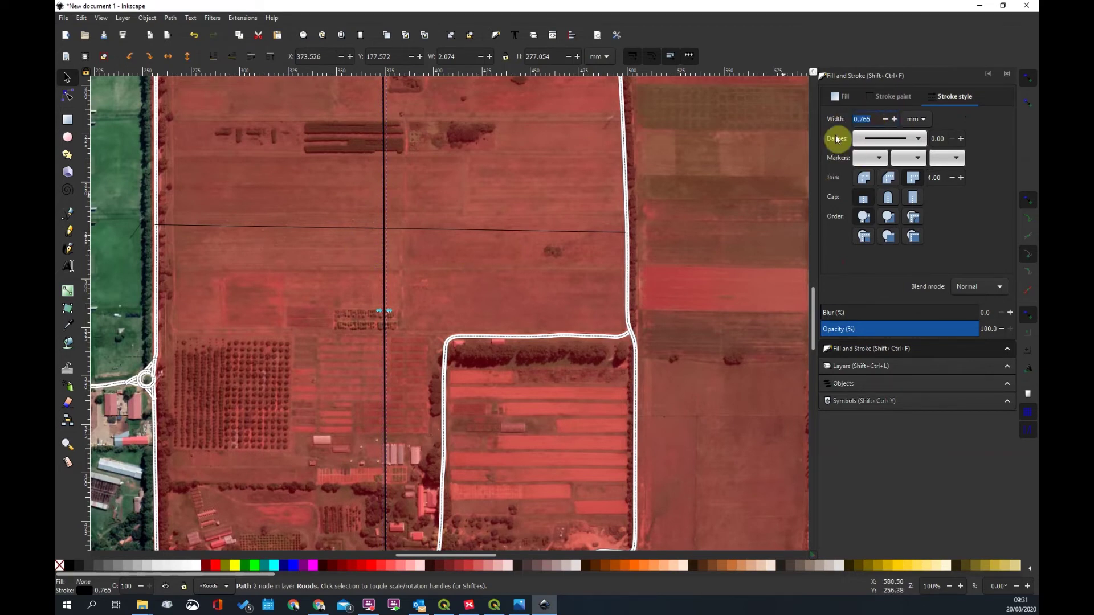
key(Return)
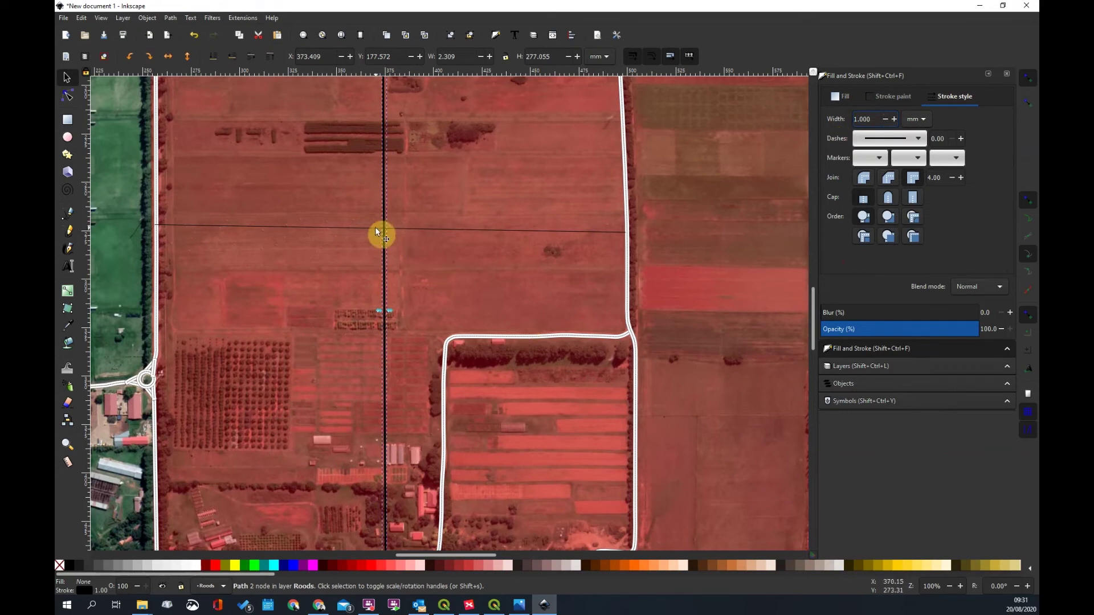
Set the horizontal road's stroke width to 1 mm
click(421, 226)
triple_click(863, 120)
text(1)
key(Return)
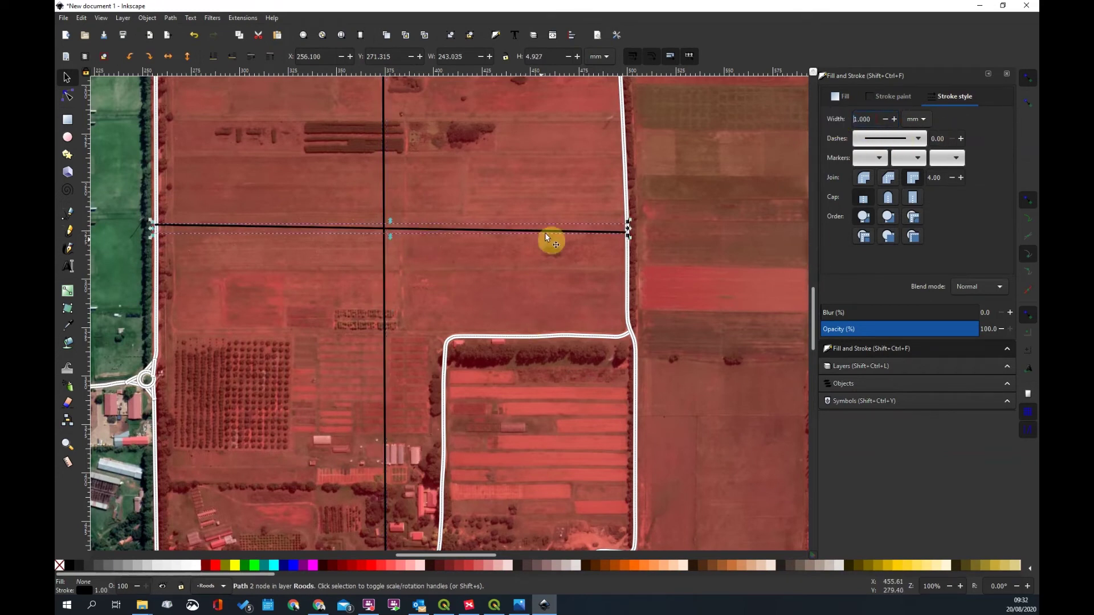
click(540, 273)
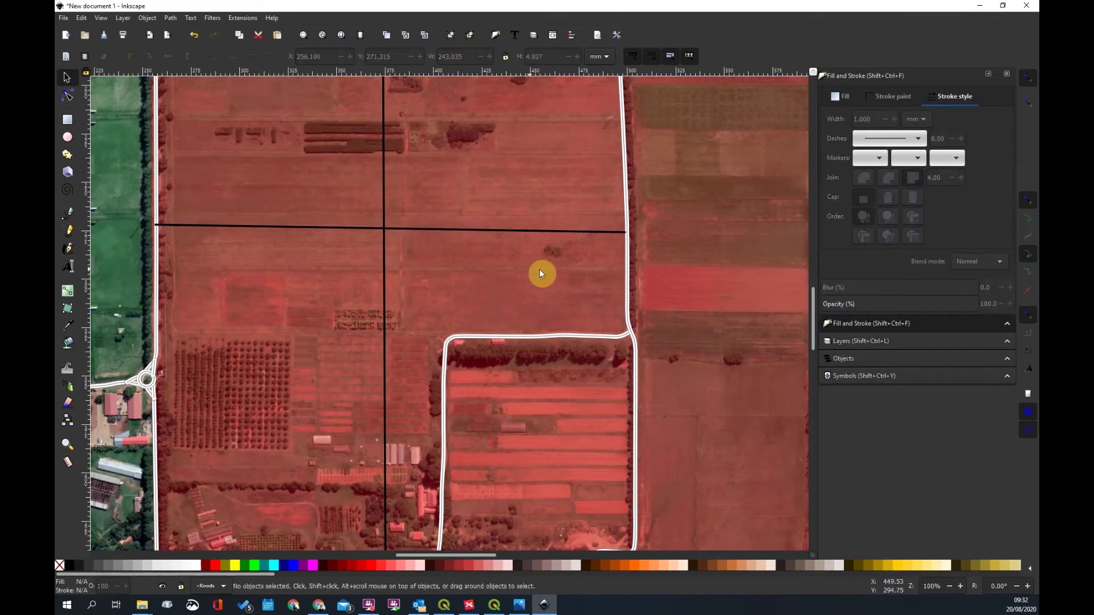
Change the stroke colour of both the vertical and the horizontal road to white
click(384, 227)
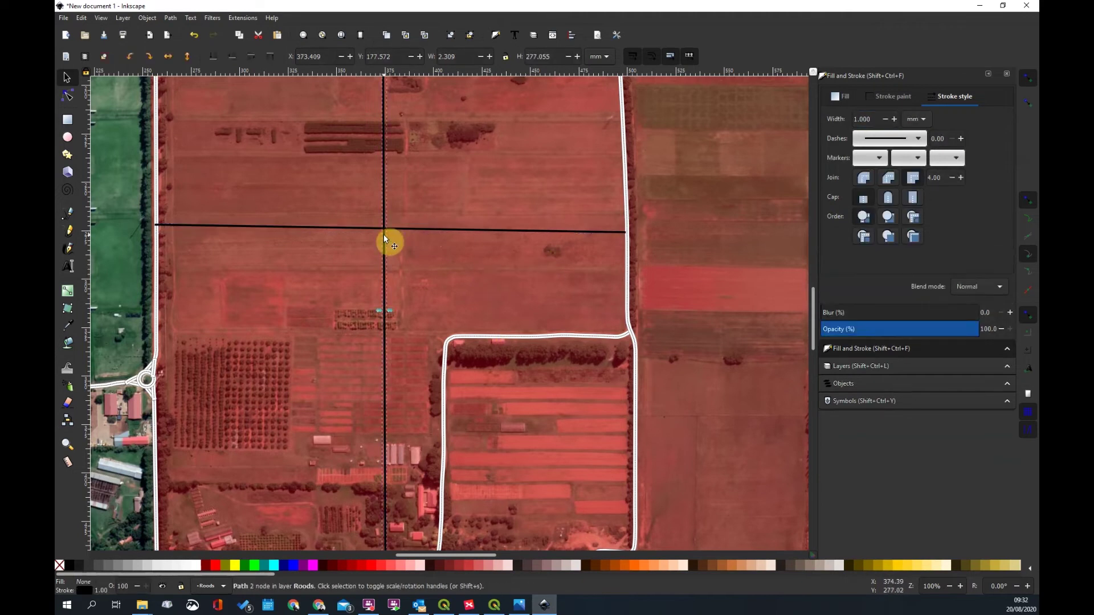
click(890, 97)
mouse_move(929, 196)
mouse_down()
mouse_move(955, 201)
mouse_move(915, 235)
mouse_move(948, 207)
mouse_move(902, 169)
mouse_move(904, 186)
mouse_move(954, 182)
mouse_up()
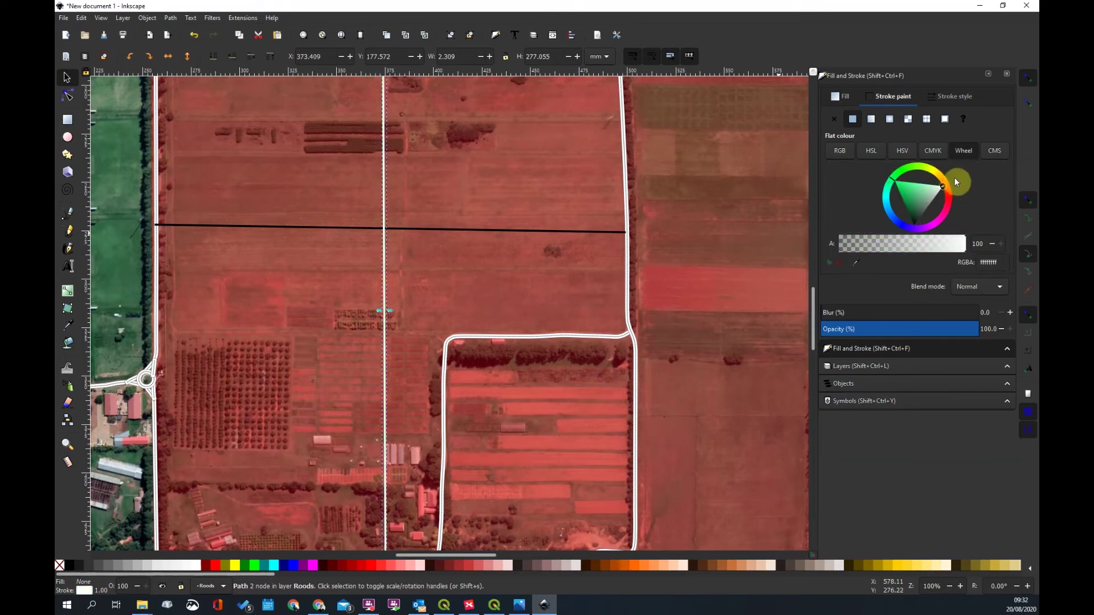
click(405, 229)
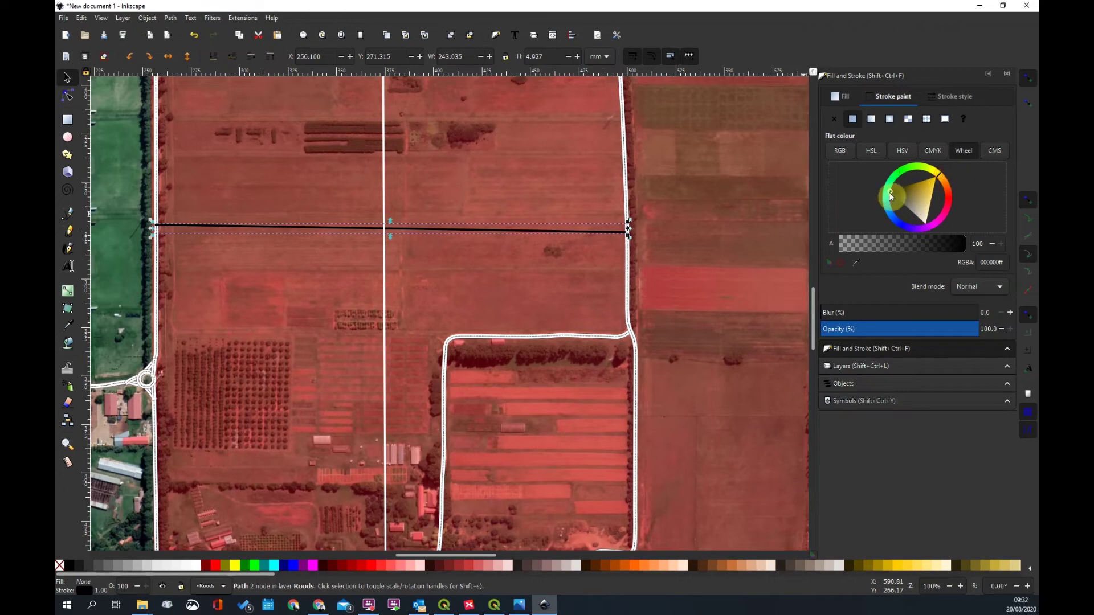
click(925, 222)
click(548, 365)
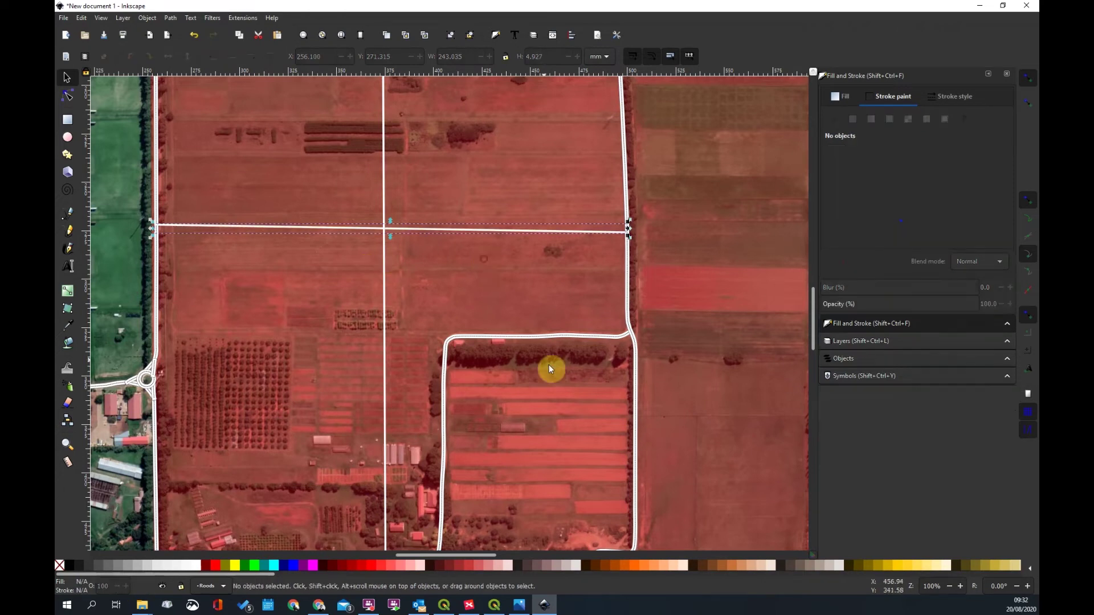
Set the white horizontal road's stroke width to 2 mm
scroll(503, 302, up, 2)
click(499, 272)
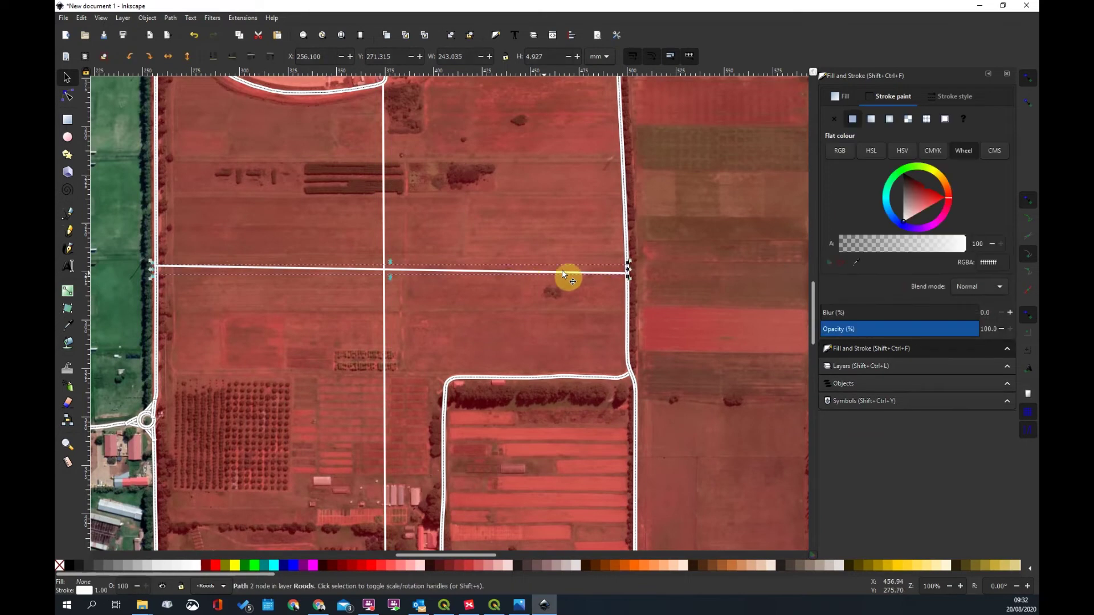
click(940, 97)
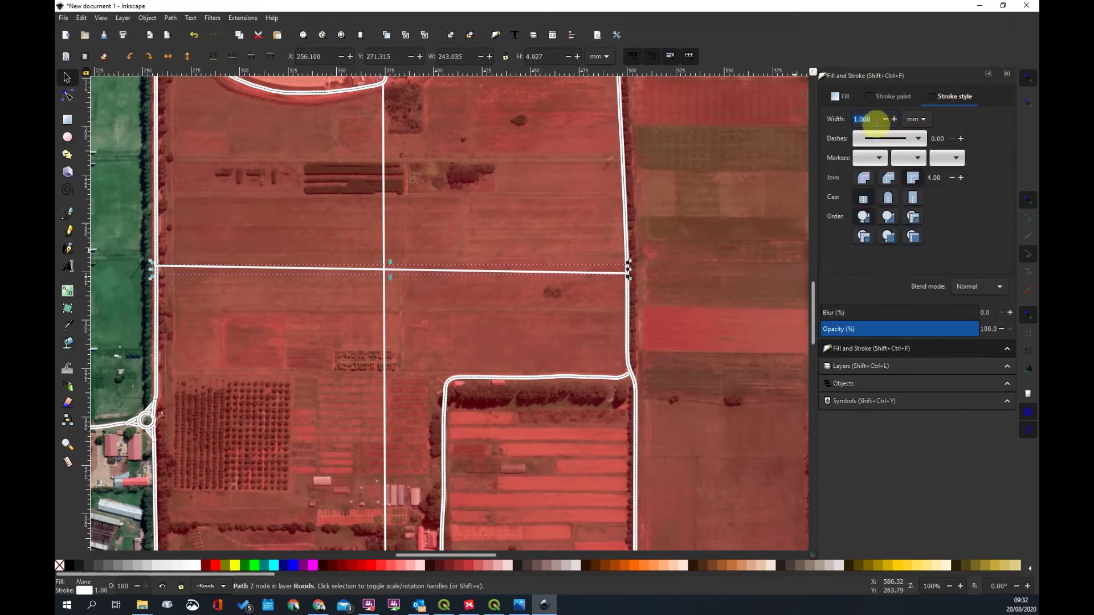
text(2)
key(Return)
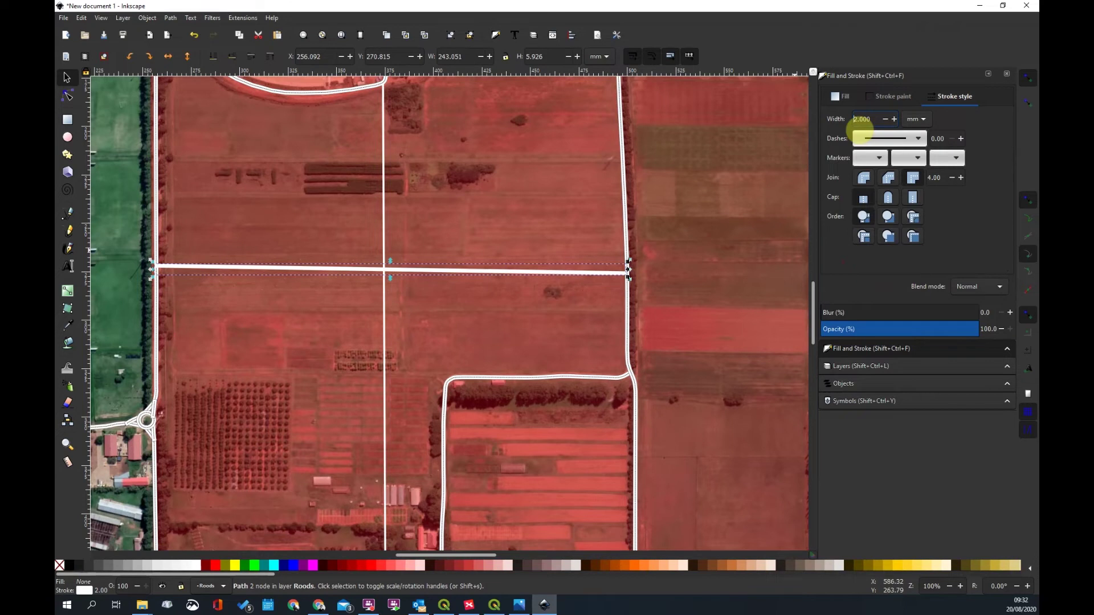
Set the white vertical road's stroke width to 2 mm and deselect it
click(383, 224)
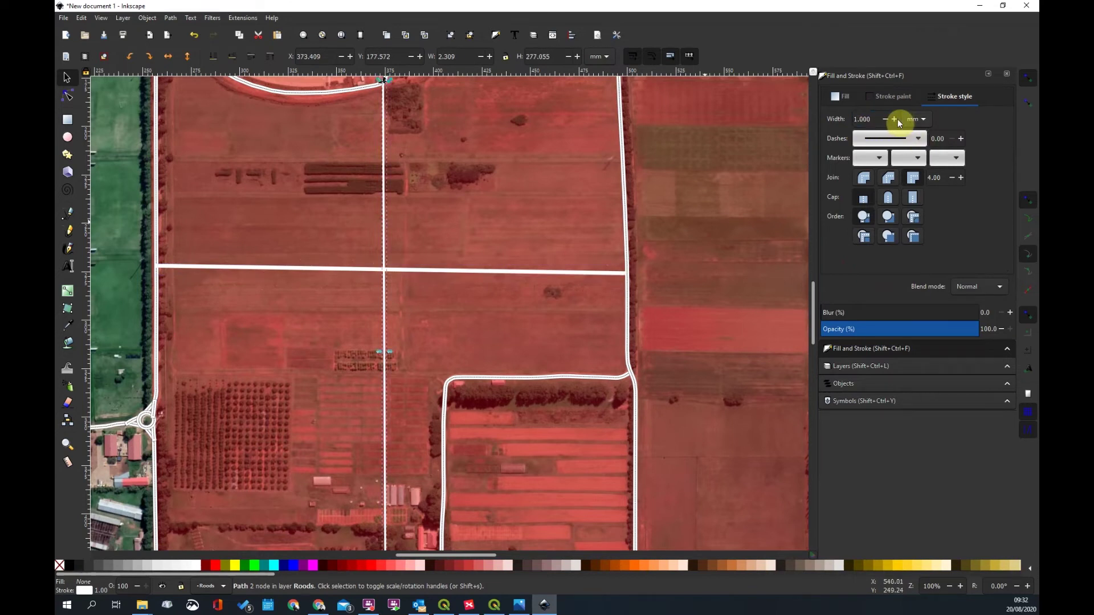
click(864, 118)
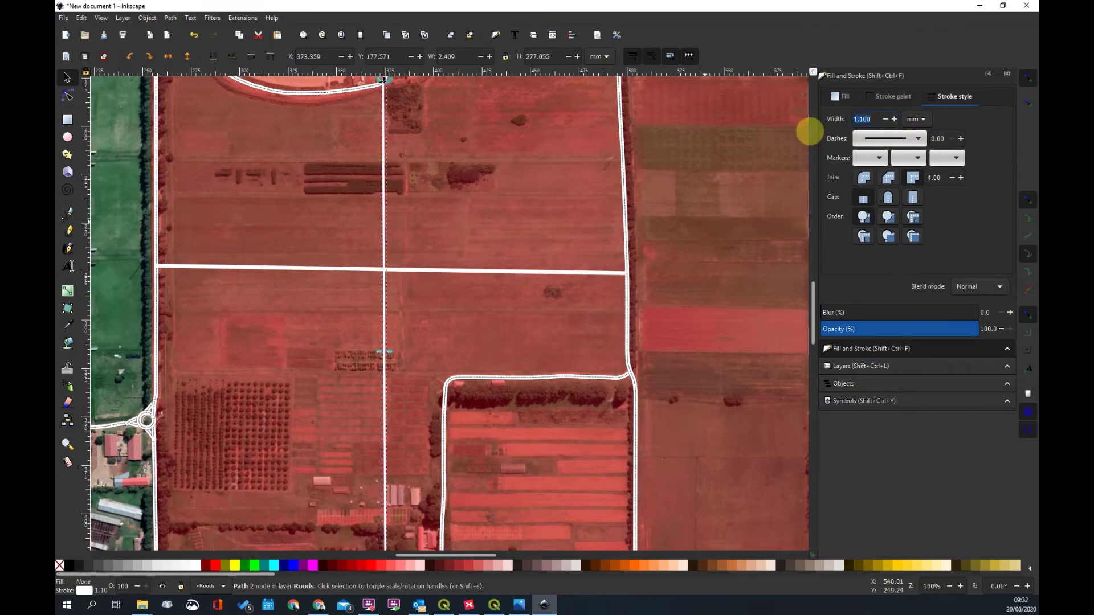
text(2)
key(Return)
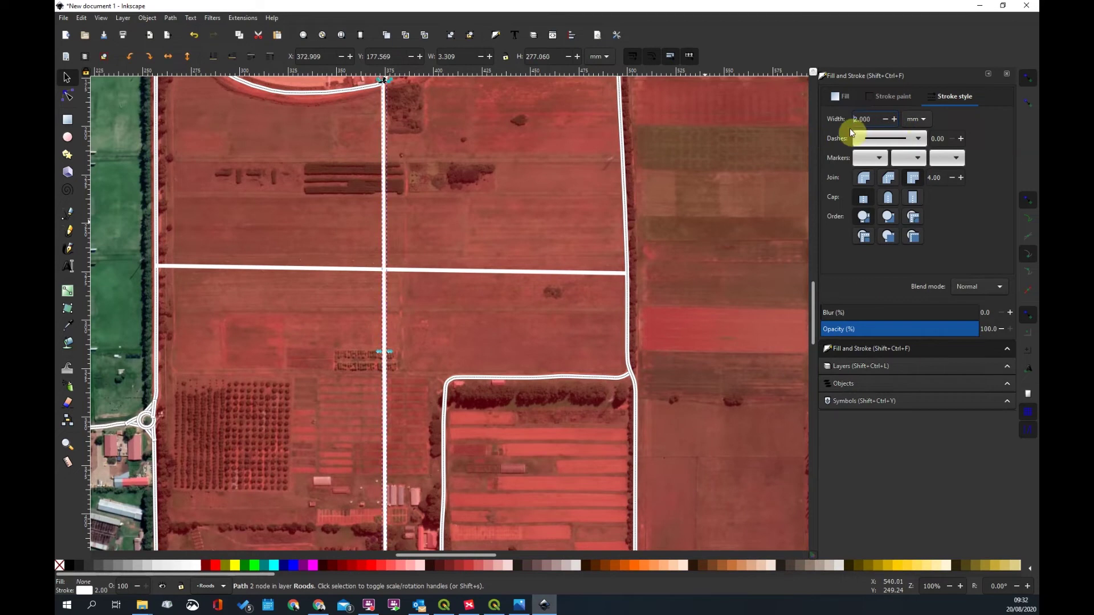
click(407, 346)
Move the horizontal road south to about Y 302 mm, keeping it between the western road and the inner eastern road
scroll(471, 283, down, 1)
scroll(590, 283, up, 7)
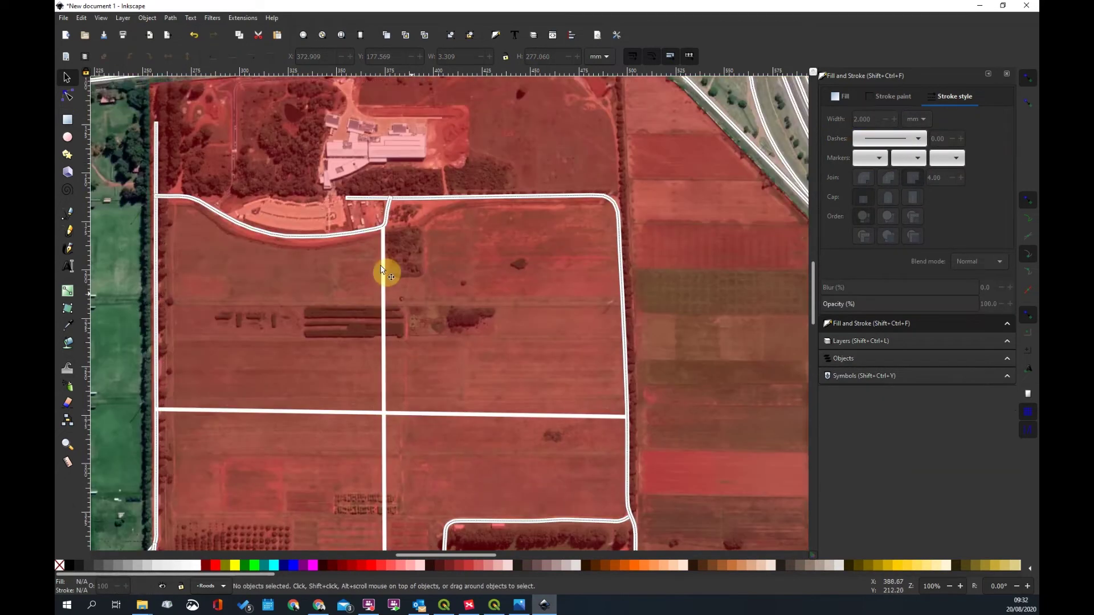
scroll(471, 300, down, 1)
scroll(466, 298, down, 2)
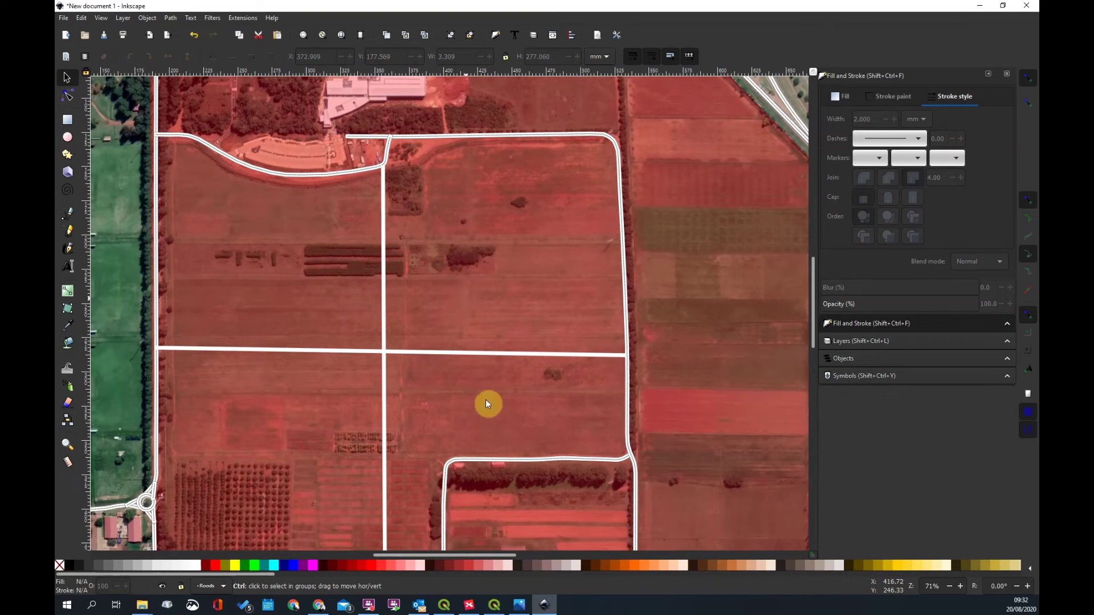
scroll(487, 404, down, 1)
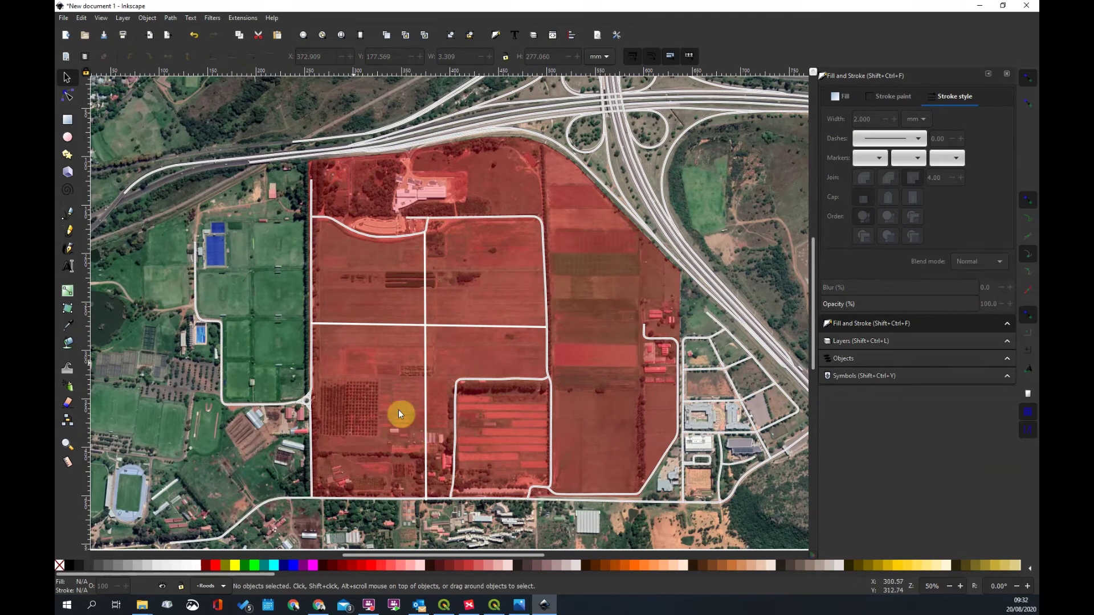
click(434, 330)
mouse_move(442, 326)
mouse_down()
mouse_move(444, 381)
mouse_move(442, 362)
mouse_up()
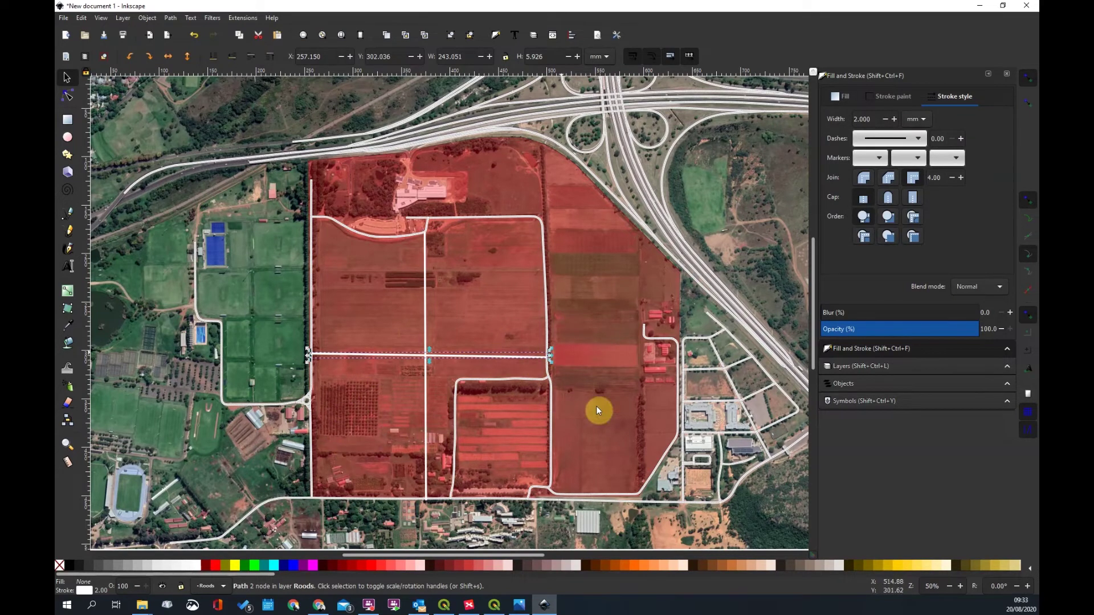
click(493, 350)
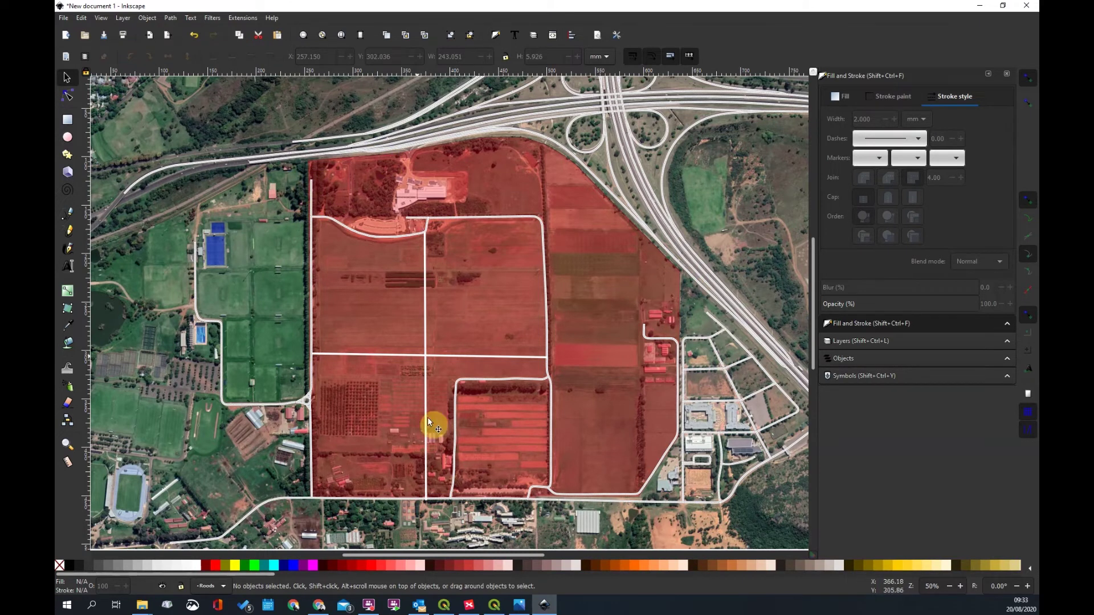
Draw a rectangle about 124 by 150 mm with rounded corners around the road crossing, and delete the stray small rectangle
scroll(454, 365, down, 2)
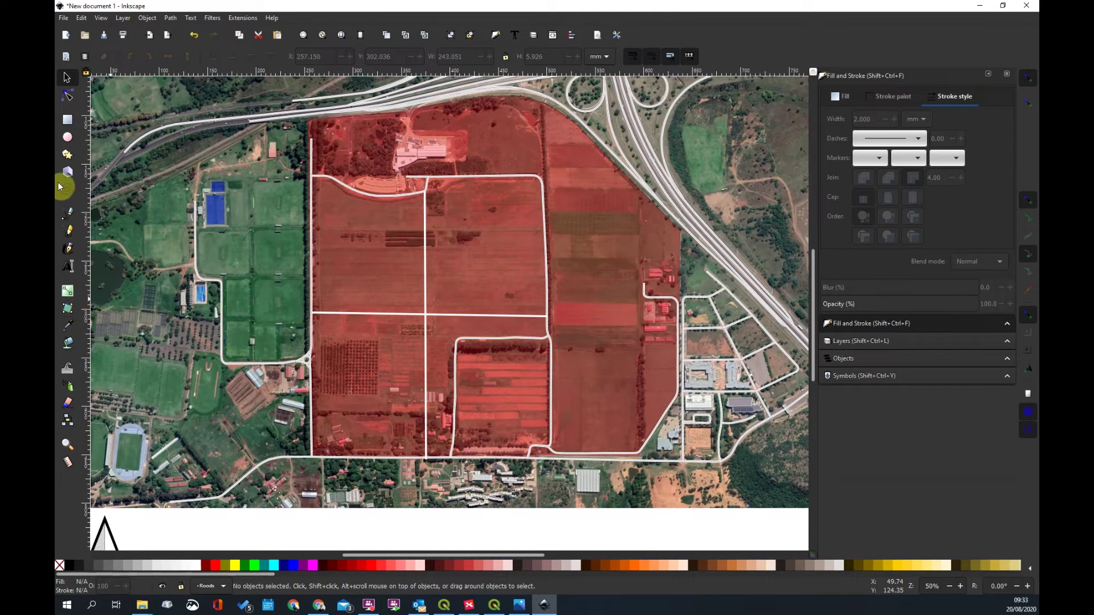
click(67, 119)
drag(369, 250, 489, 392)
mouse_move(487, 268)
mouse_down()
mouse_move(487, 247)
mouse_move(486, 261)
mouse_move(442, 275)
mouse_move(447, 262)
mouse_up()
key(Delete)
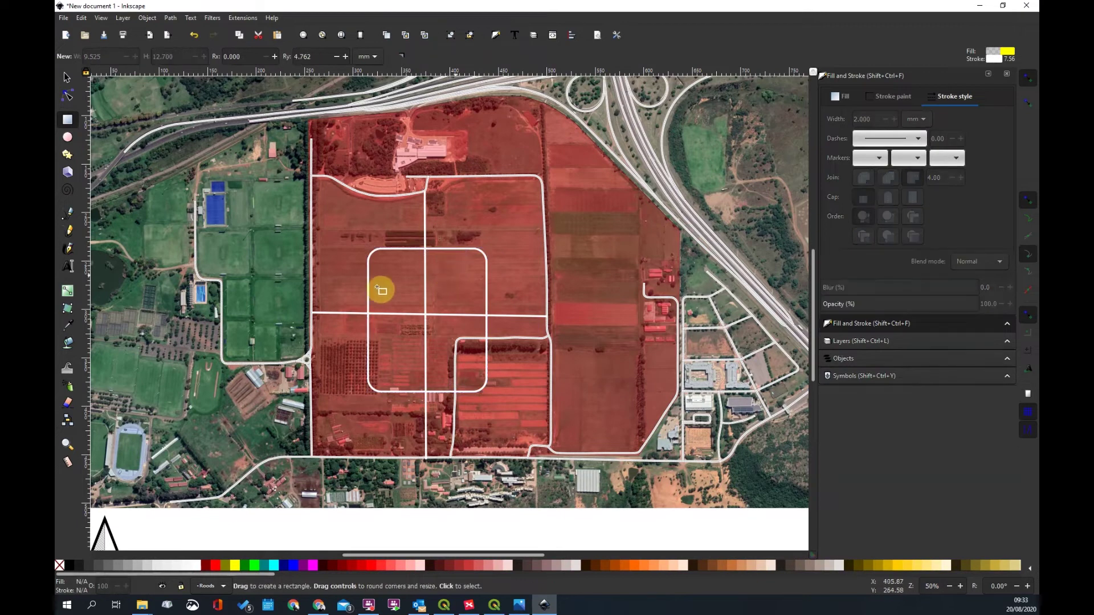
Move the rounded rectangle north-west over the northern road, to about X 277 mm and Y 129 mm
click(66, 77)
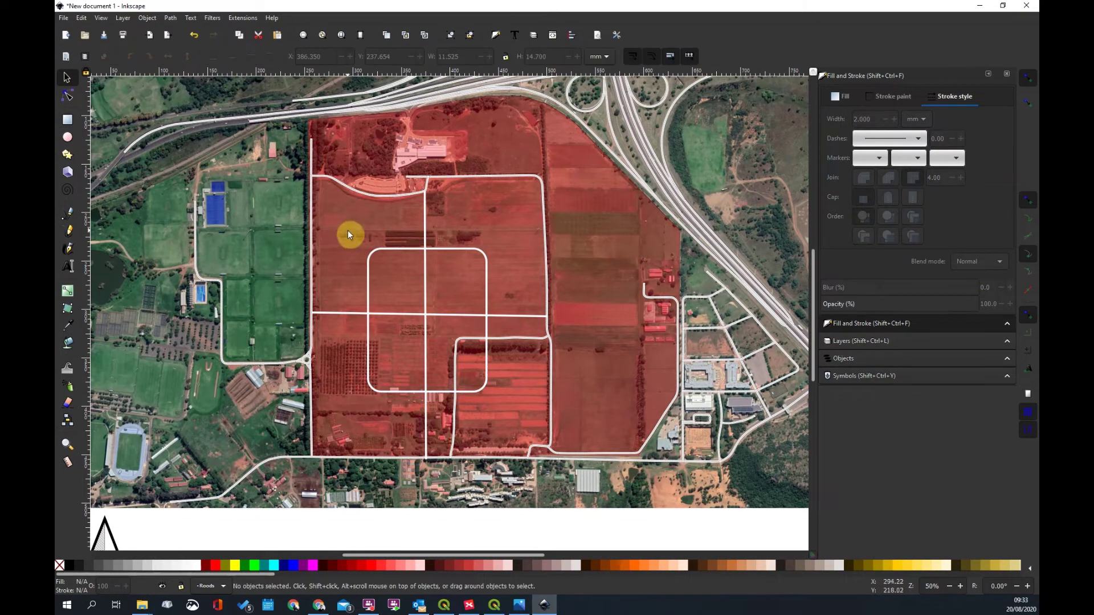
click(397, 250)
mouse_move(398, 247)
mouse_down()
mouse_move(360, 251)
mouse_move(361, 227)
mouse_move(393, 258)
mouse_move(398, 251)
mouse_up()
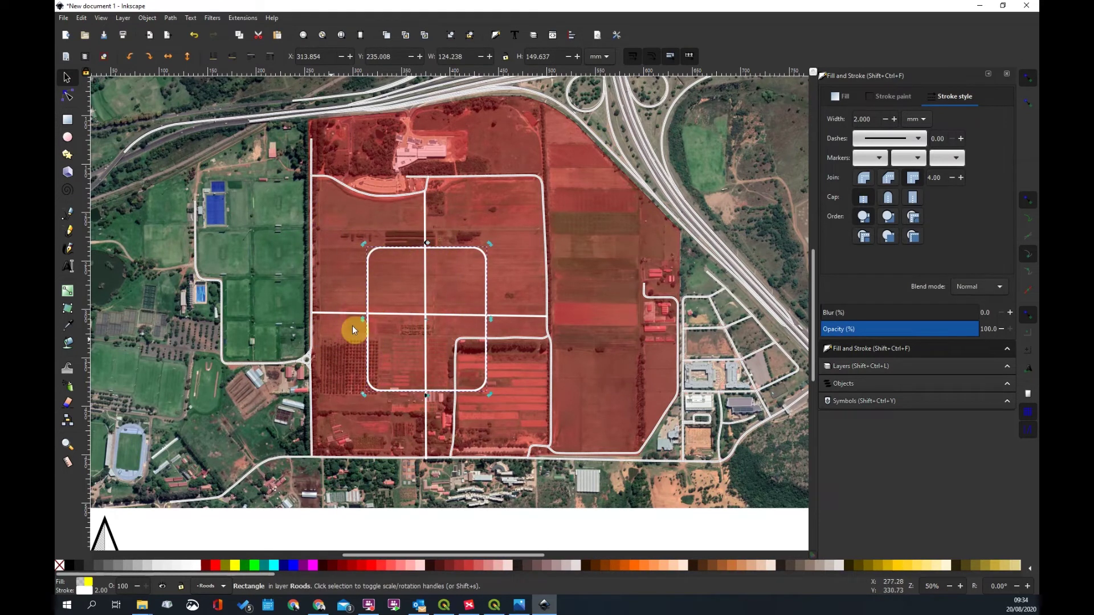
drag(483, 367, 447, 263)
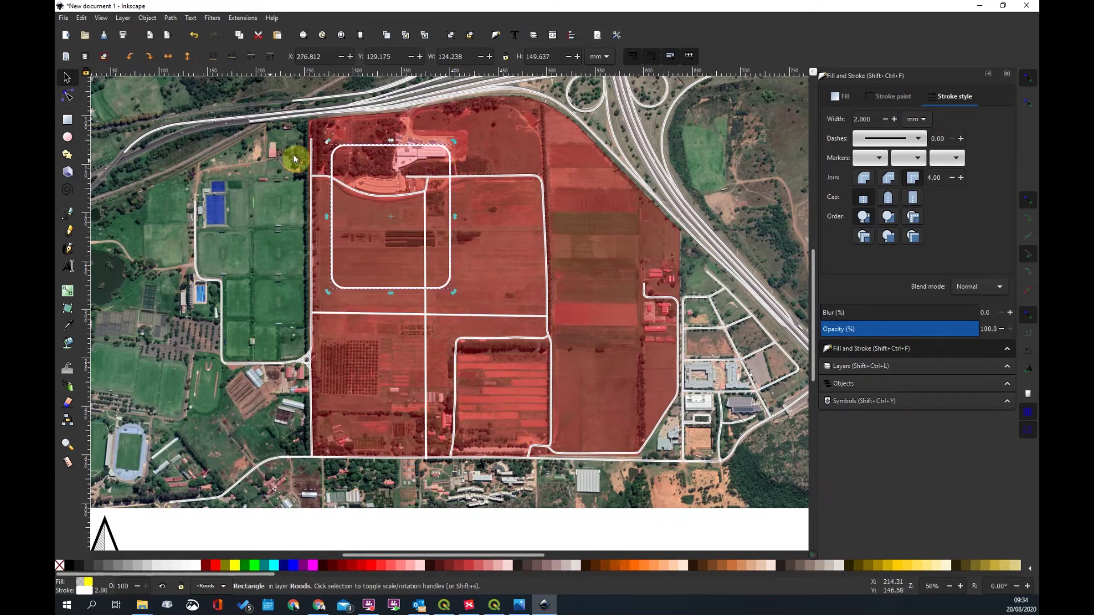
Resize the rounded rectangle to about 133 by 65 mm, placing it between the northern road and the horizontal road
click(344, 156)
mouse_move(324, 139)
mouse_down()
mouse_move(336, 183)
mouse_move(330, 204)
mouse_move(347, 214)
mouse_up()
drag(453, 240, 358, 255)
drag(423, 291, 422, 285)
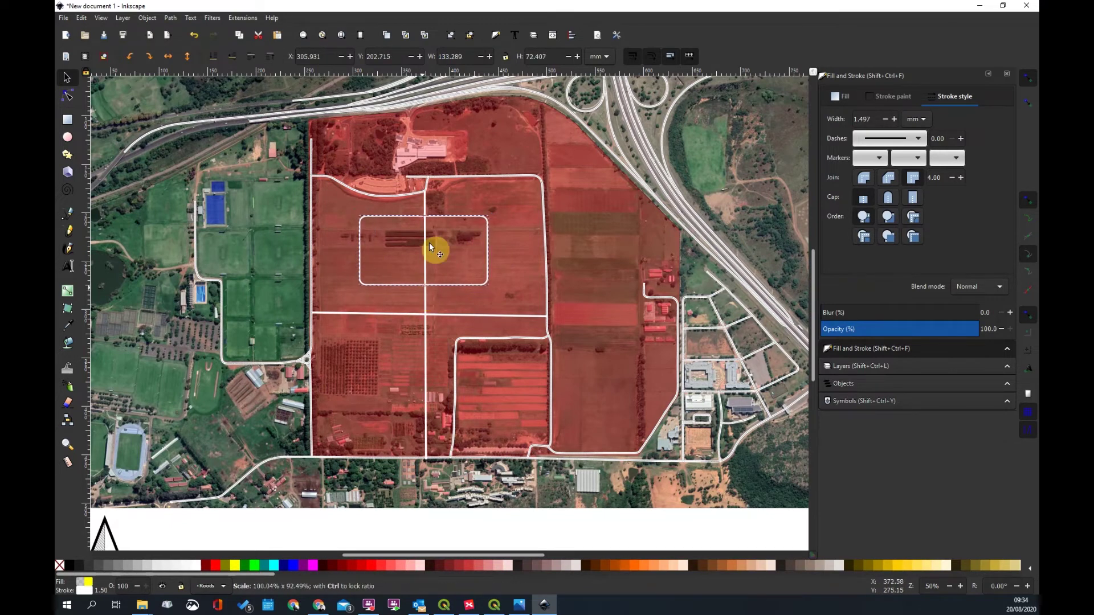
drag(425, 217, 425, 221)
click(353, 259)
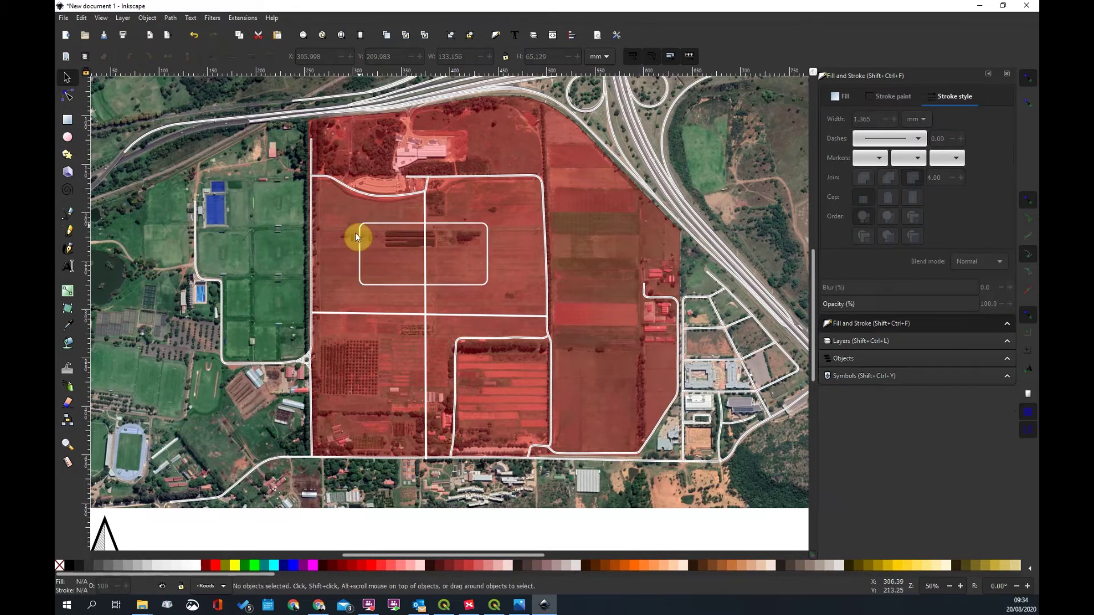
Widen the rounded rectangle to about 183 by 62 mm and move it north to about Y 201 mm
click(355, 234)
drag(356, 254, 332, 259)
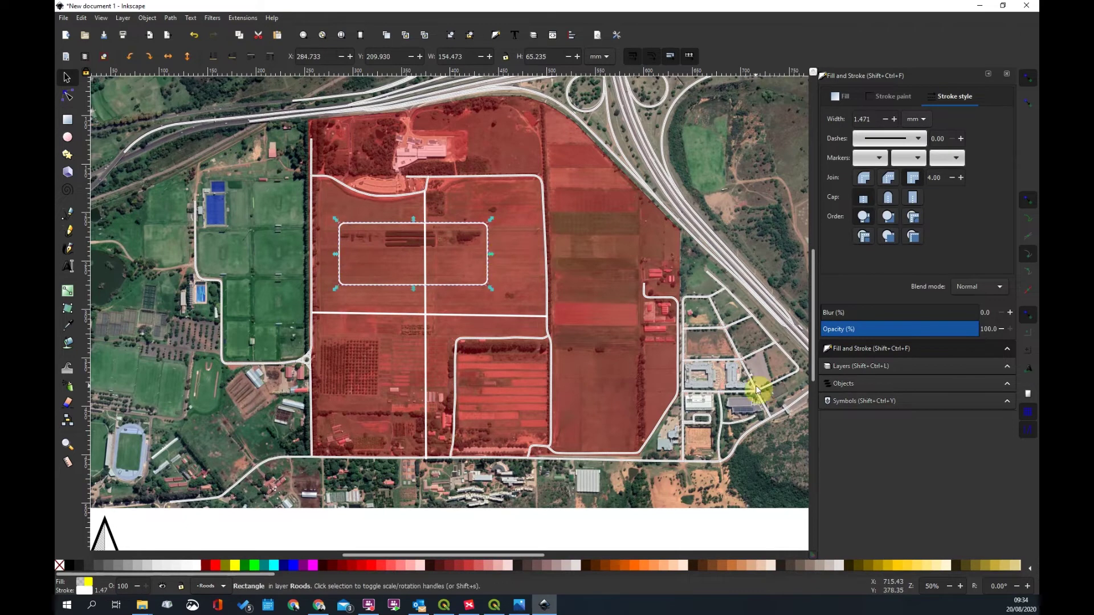
drag(494, 255, 519, 257)
drag(430, 286, 428, 284)
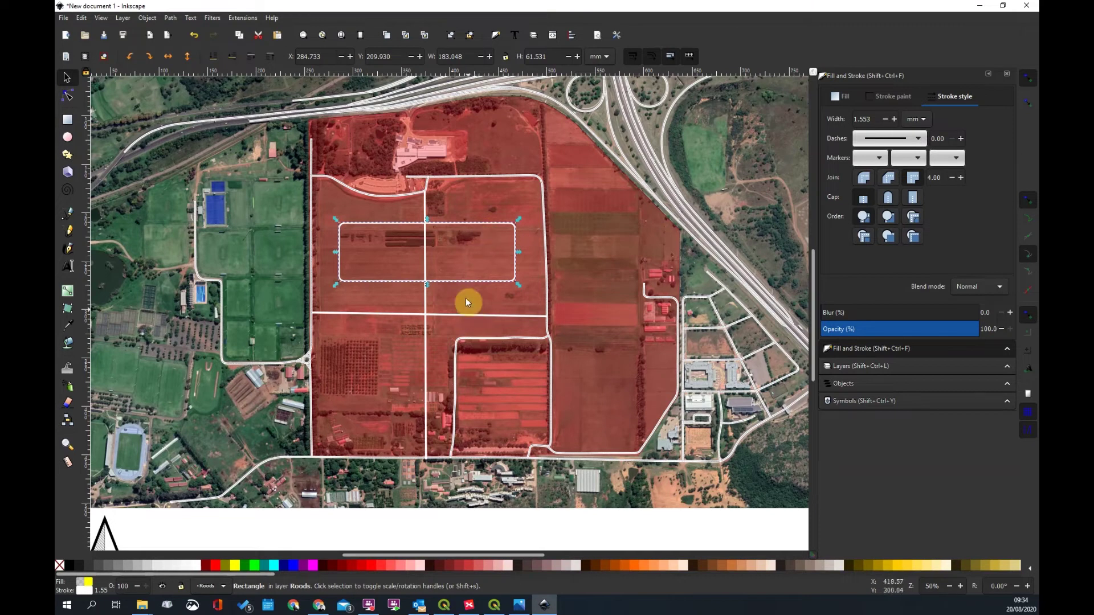
mouse_move(464, 282)
mouse_down()
mouse_move(466, 344)
mouse_move(469, 278)
mouse_up()
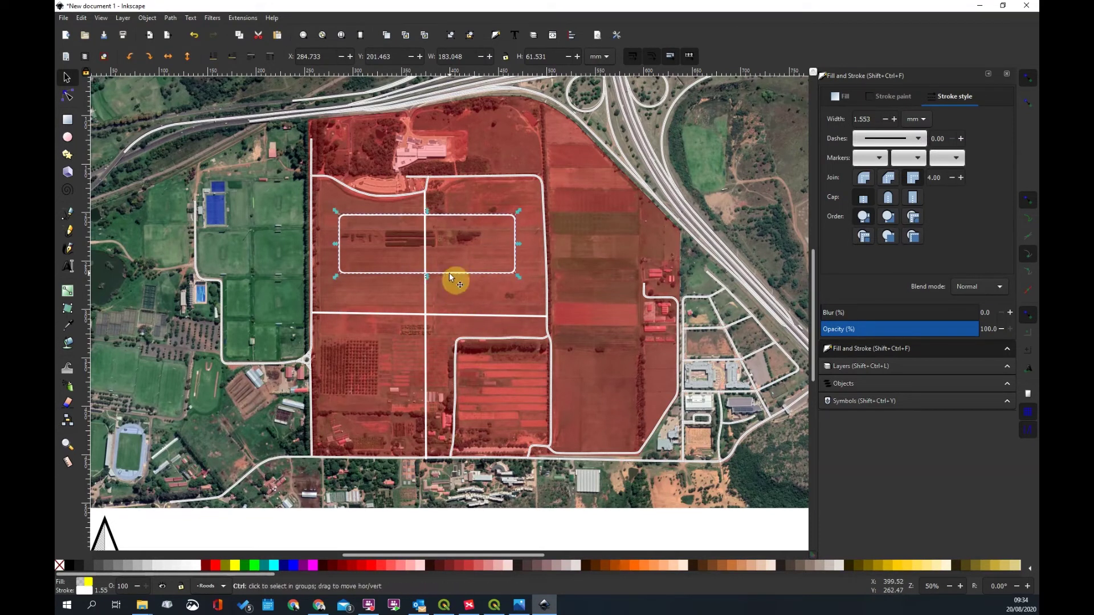
Make a copy of the rounded rectangle and place it south of the horizontal road at about X 285 mm, Y 342 mm
key(ctrl+v)
drag(464, 298, 443, 411)
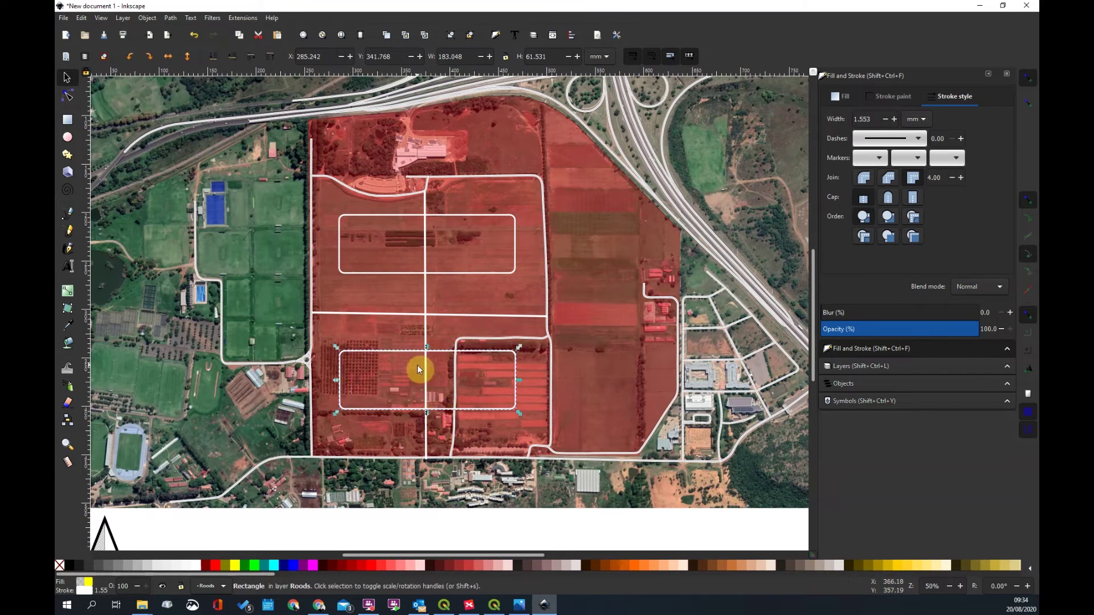
Set the stroke width of both the northern and southern rounded rectangles to 2 mm
click(473, 274)
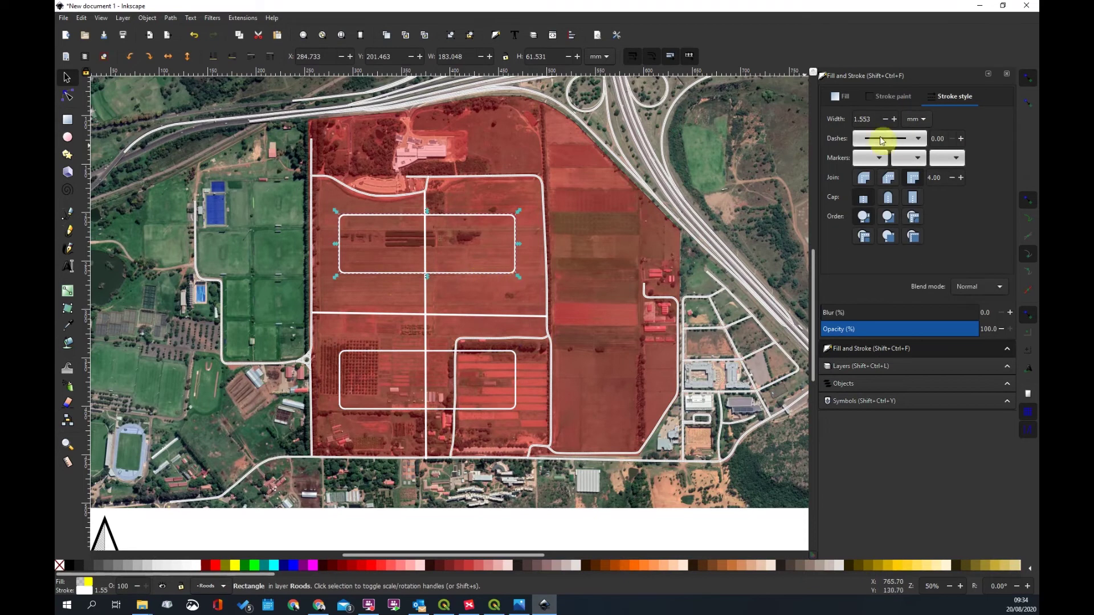
drag(873, 119, 835, 122)
key(Return)
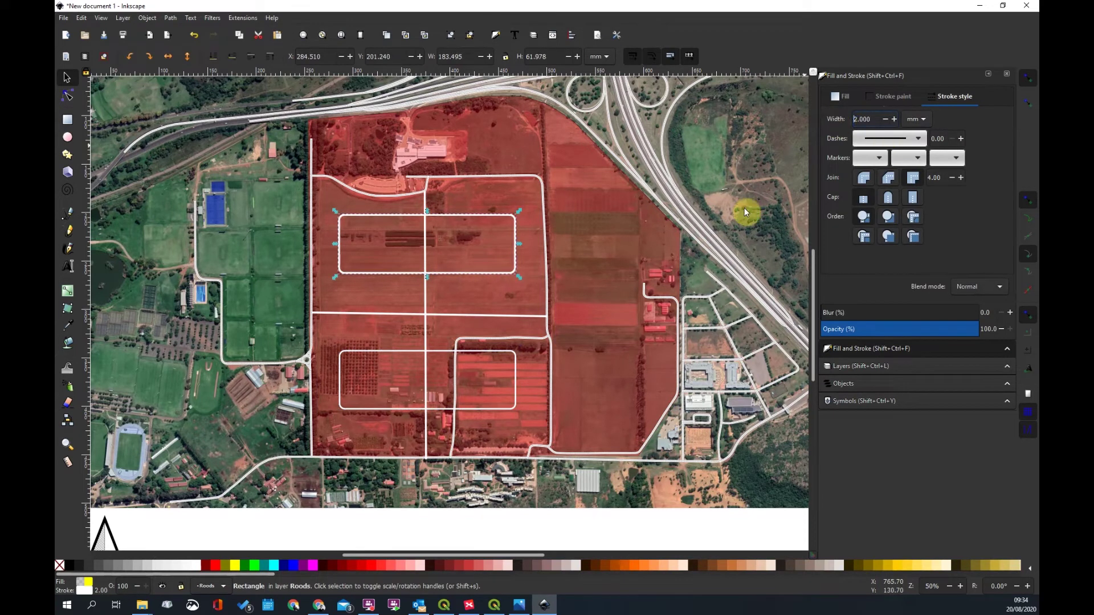
click(481, 352)
drag(877, 119, 821, 113)
text(2)
key(Return)
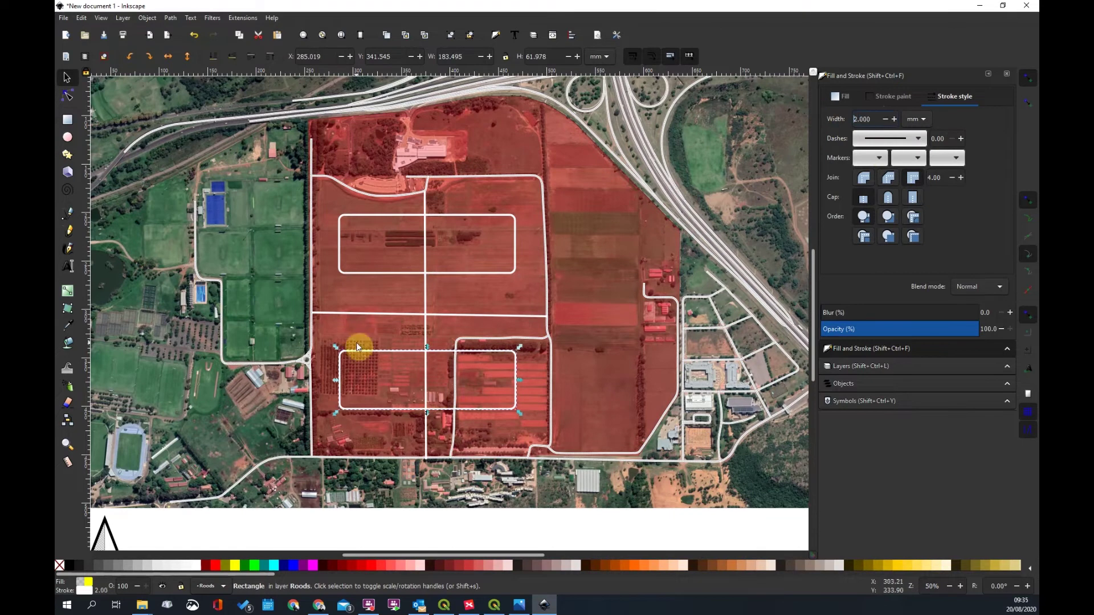
Increase the corner rounding of the northern rectangle and adjust the corner rounding of the southern rectangle
click(521, 308)
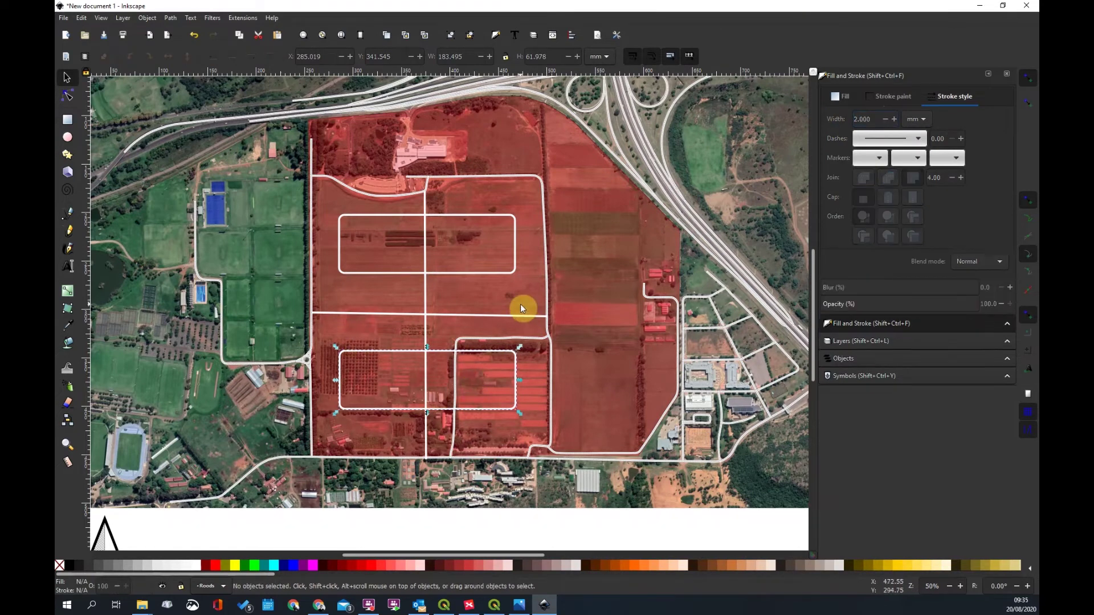
click(515, 223)
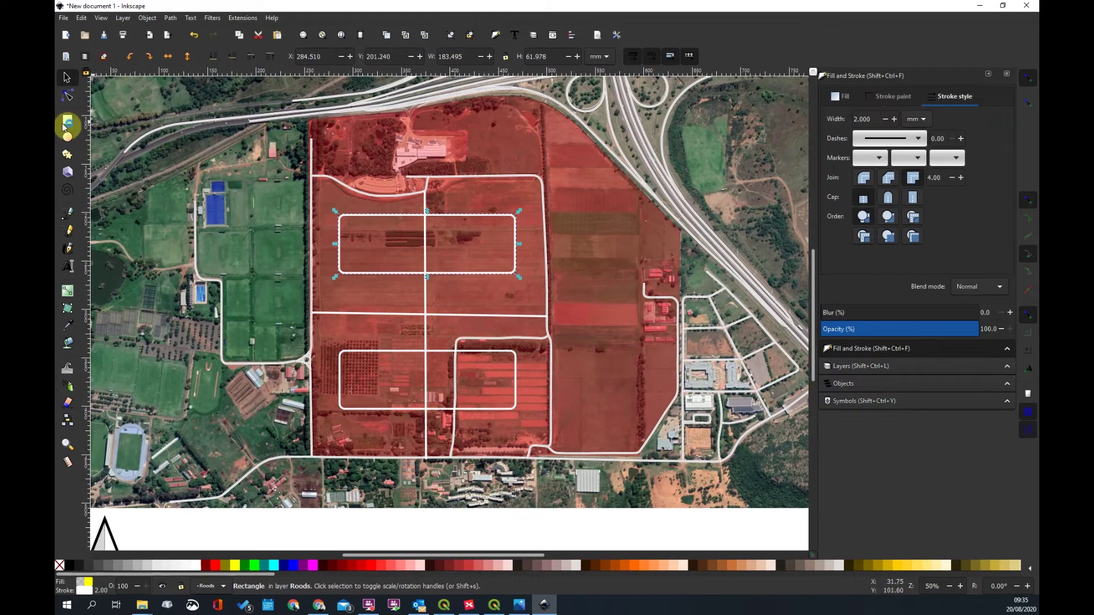
click(67, 95)
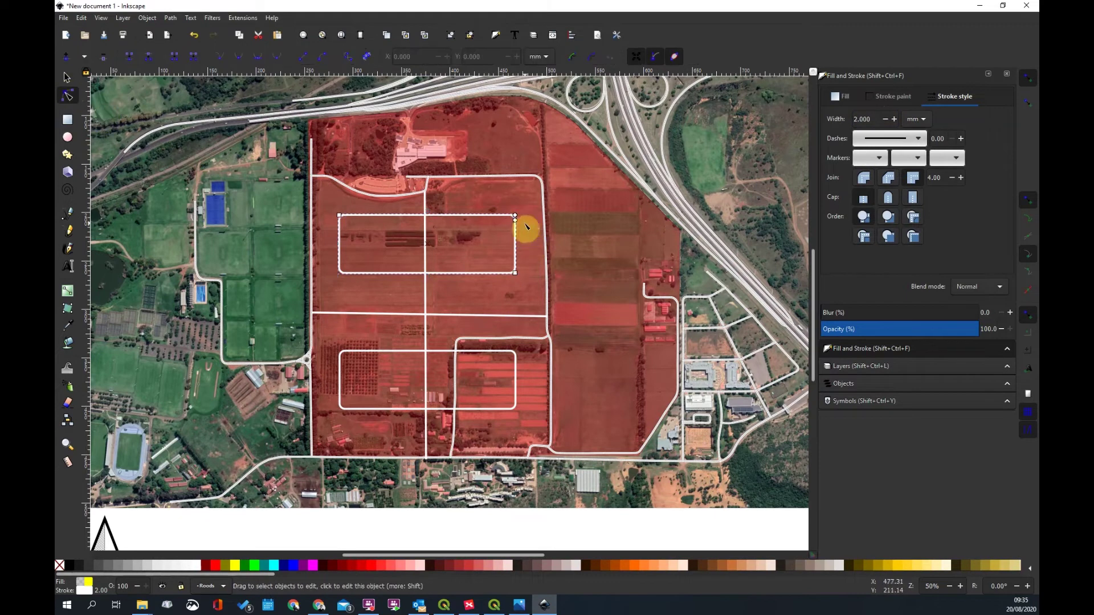
drag(515, 221, 515, 231)
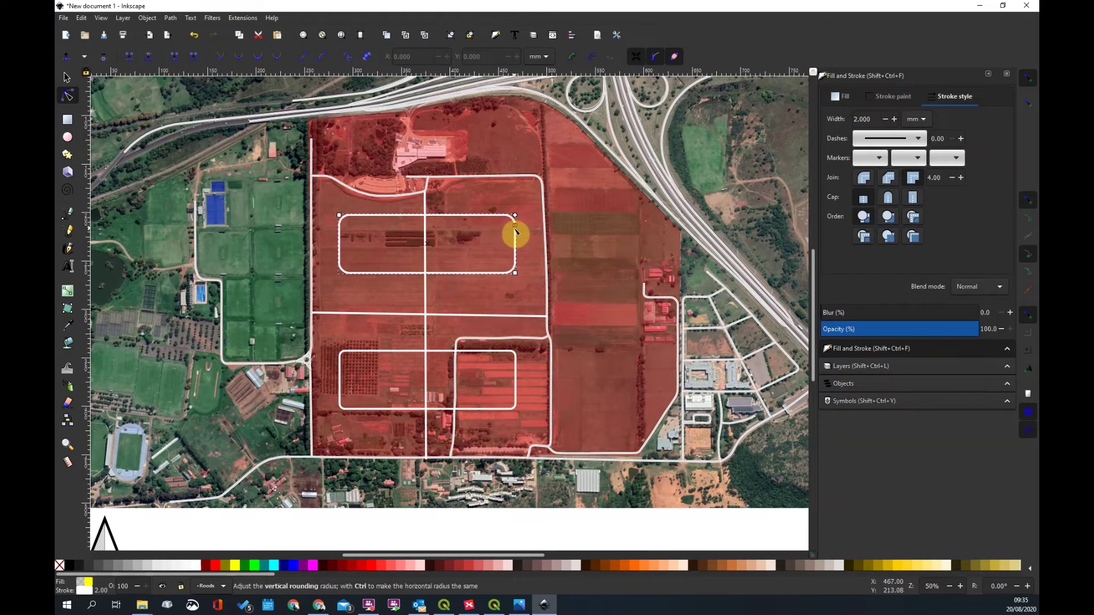
click(515, 360)
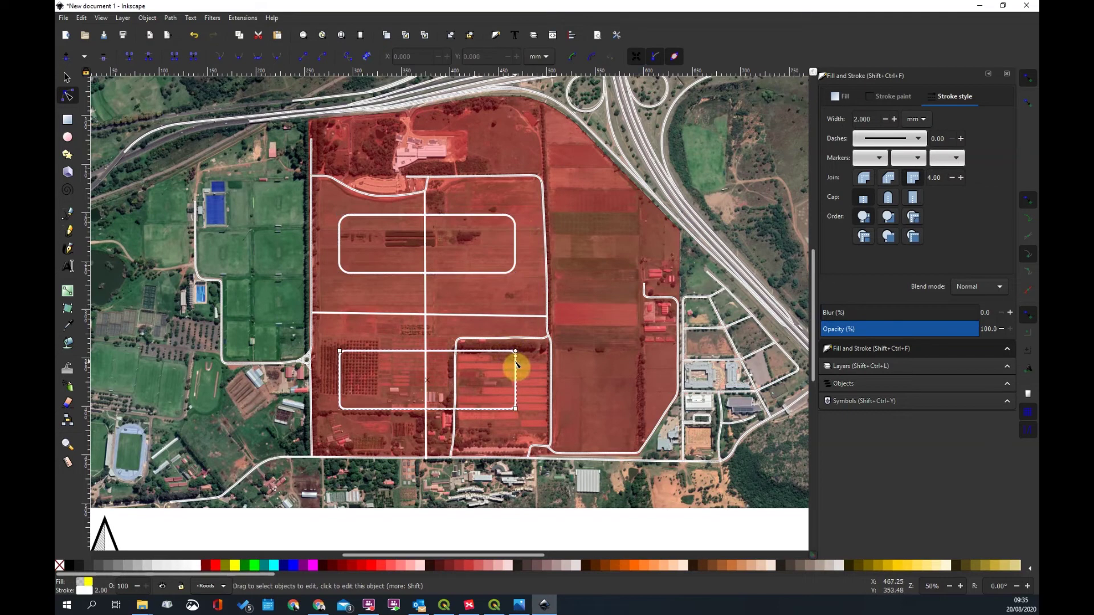
drag(515, 359, 517, 364)
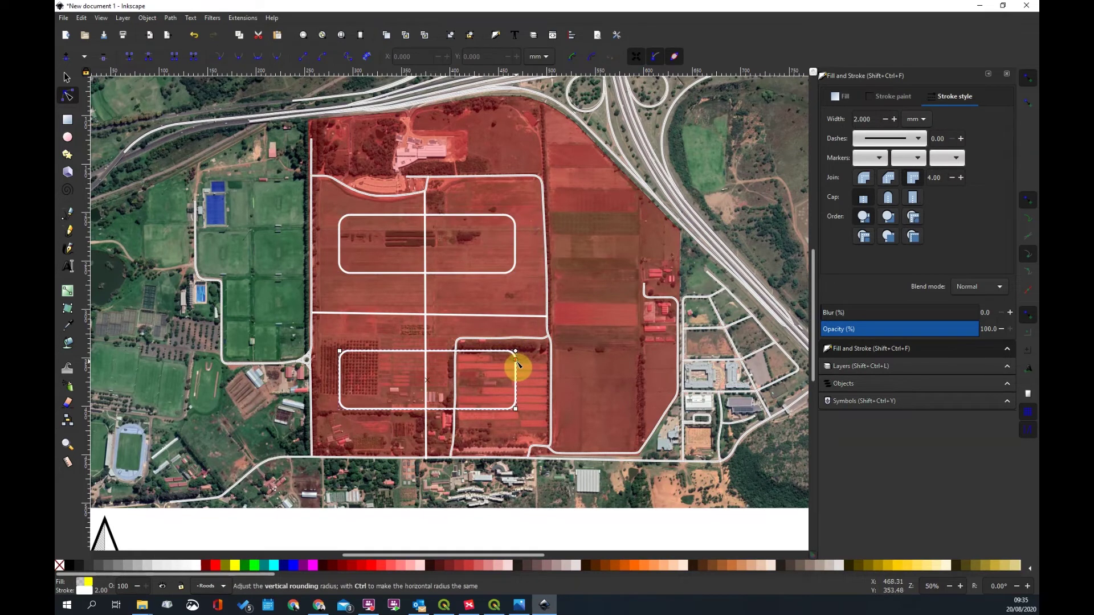
click(532, 274)
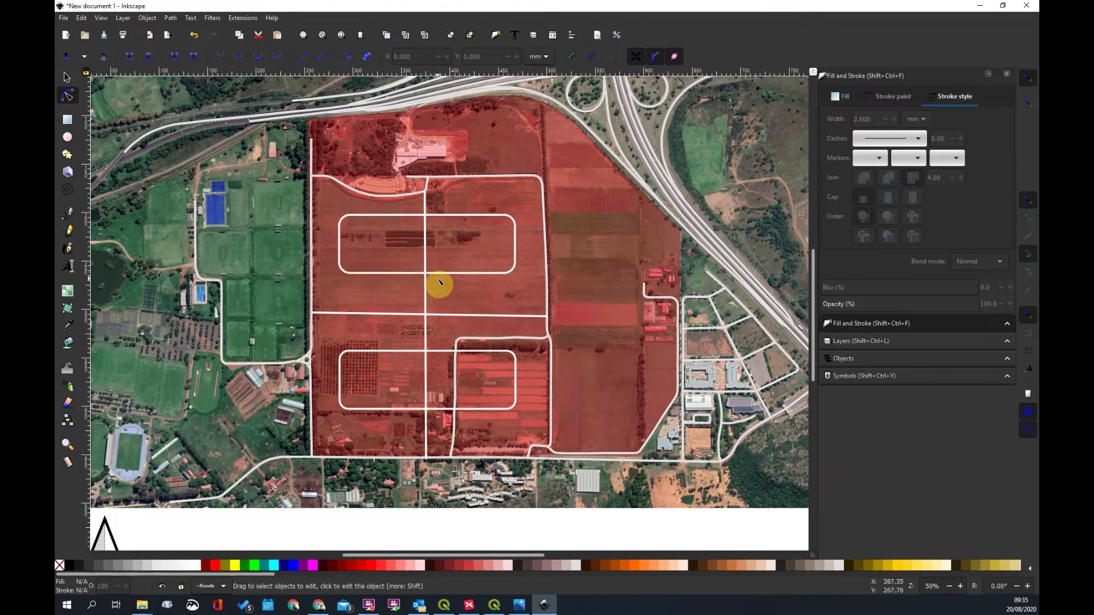
Nudge the northern rounded rectangle south to about Y 207 mm
click(66, 77)
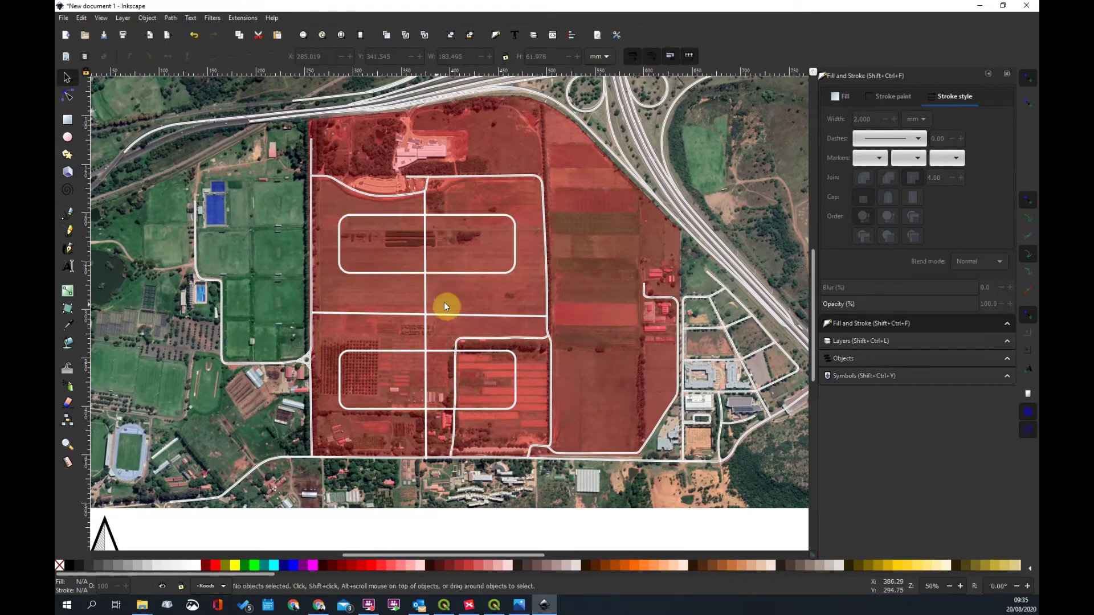
click(399, 276)
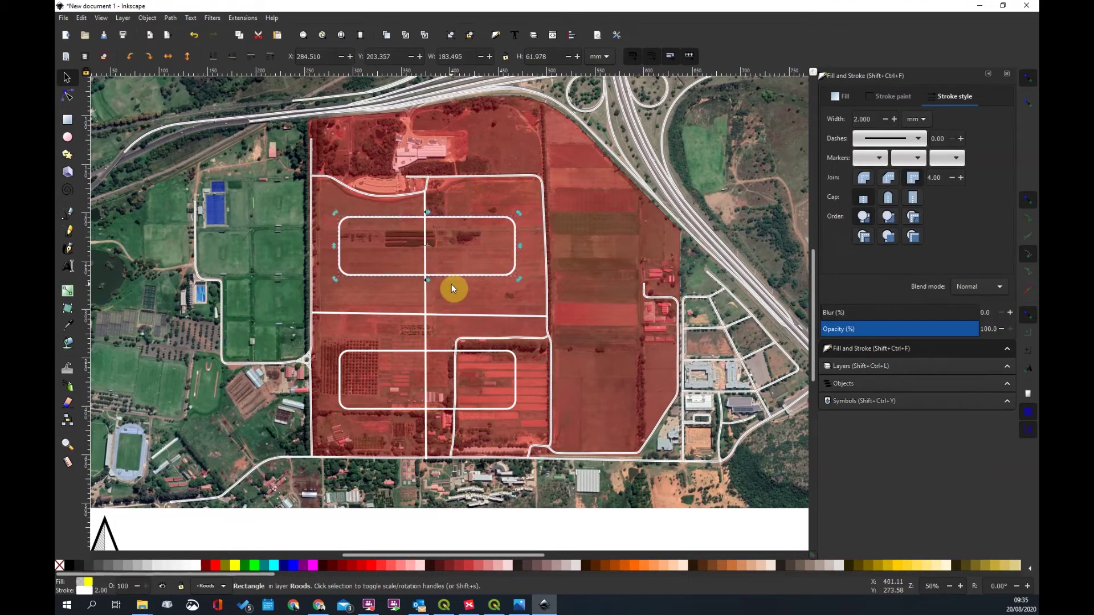
key(Down)
key(Down)
key(Down)
key(Down)
key(Down)
key(Down)
key(Down)
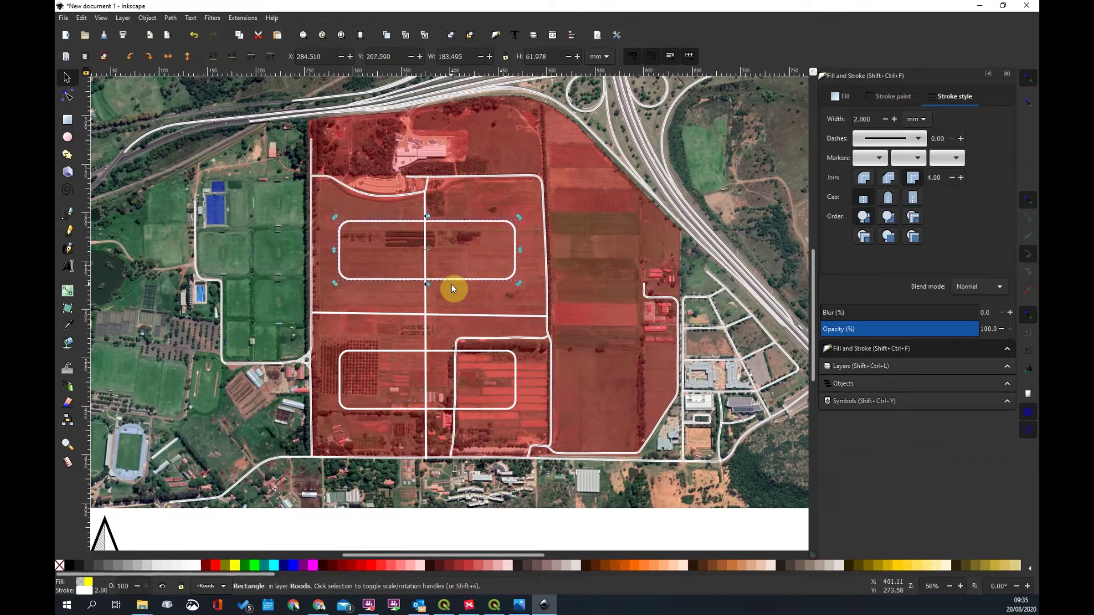
click(446, 352)
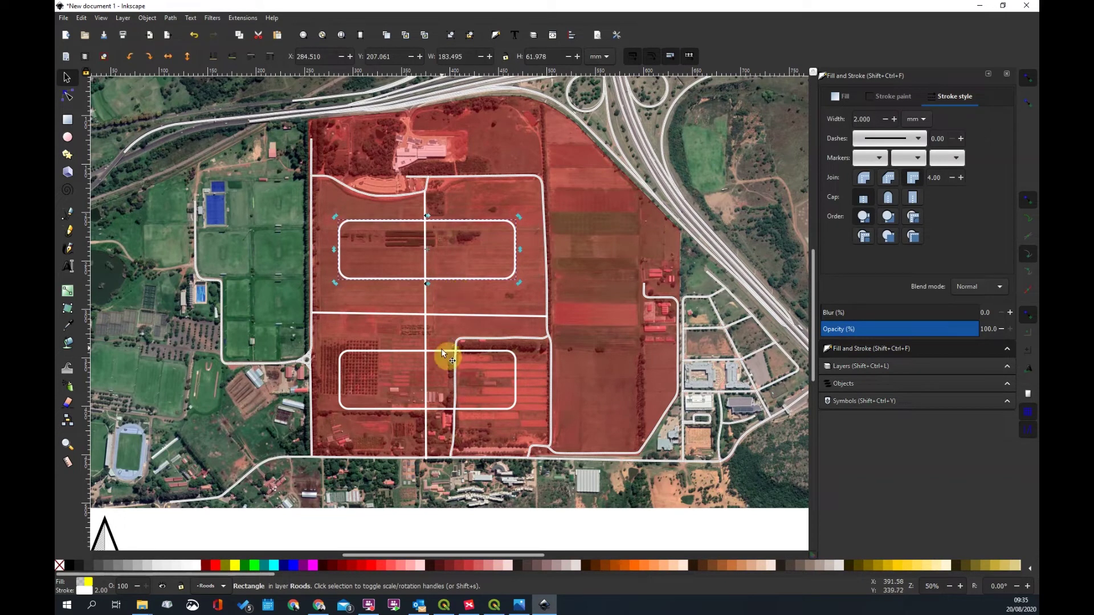
Level the horizontal road by moving its eastern end node north to about X 500 mm, Y 302 mm
click(549, 313)
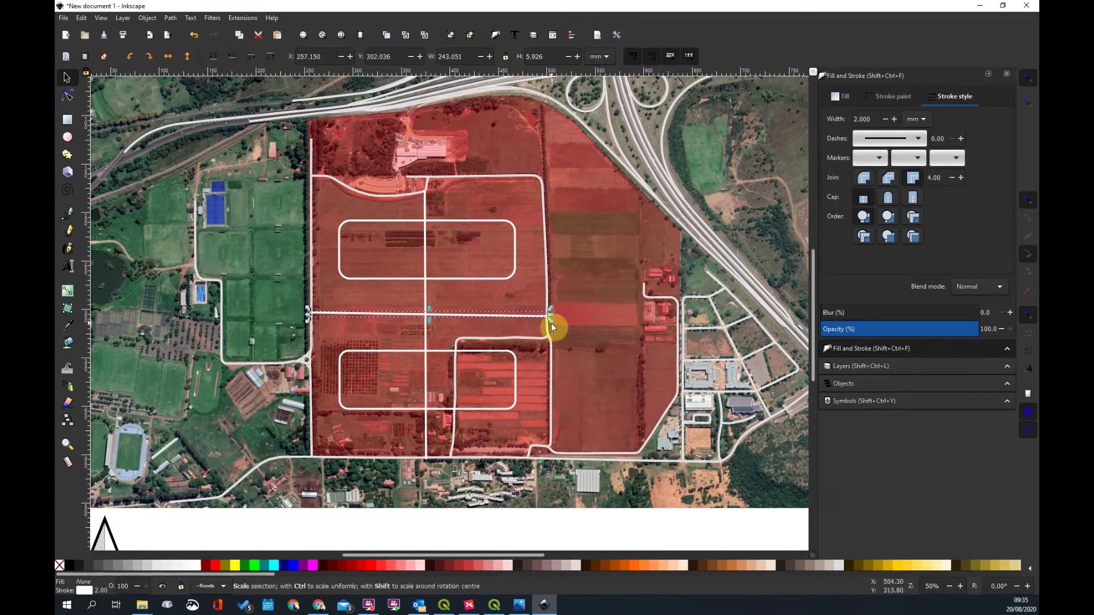
click(68, 95)
drag(548, 316, 546, 312)
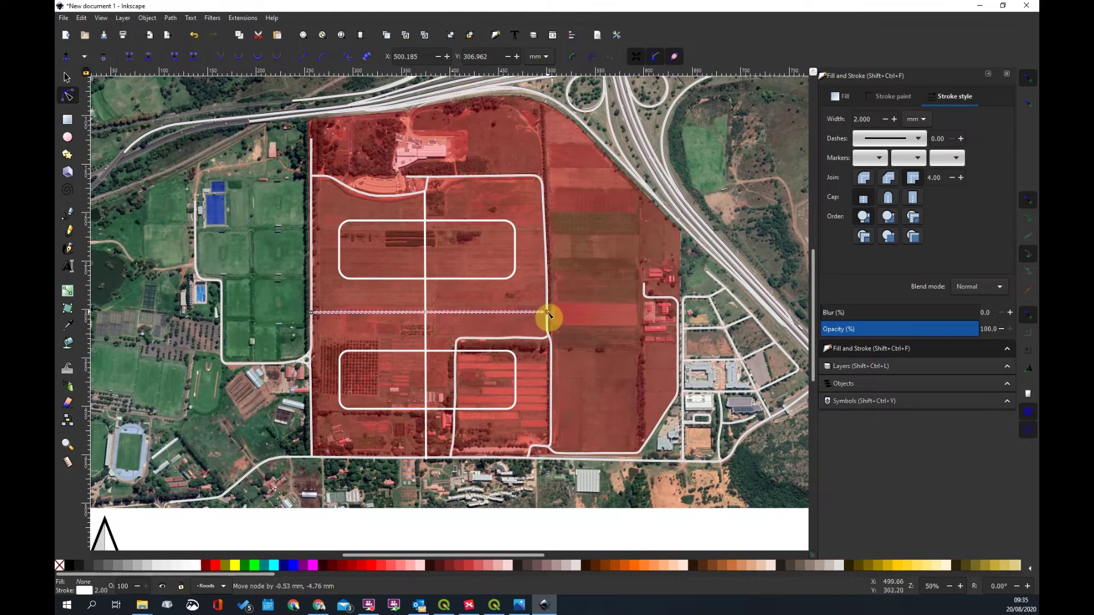
key(Escape)
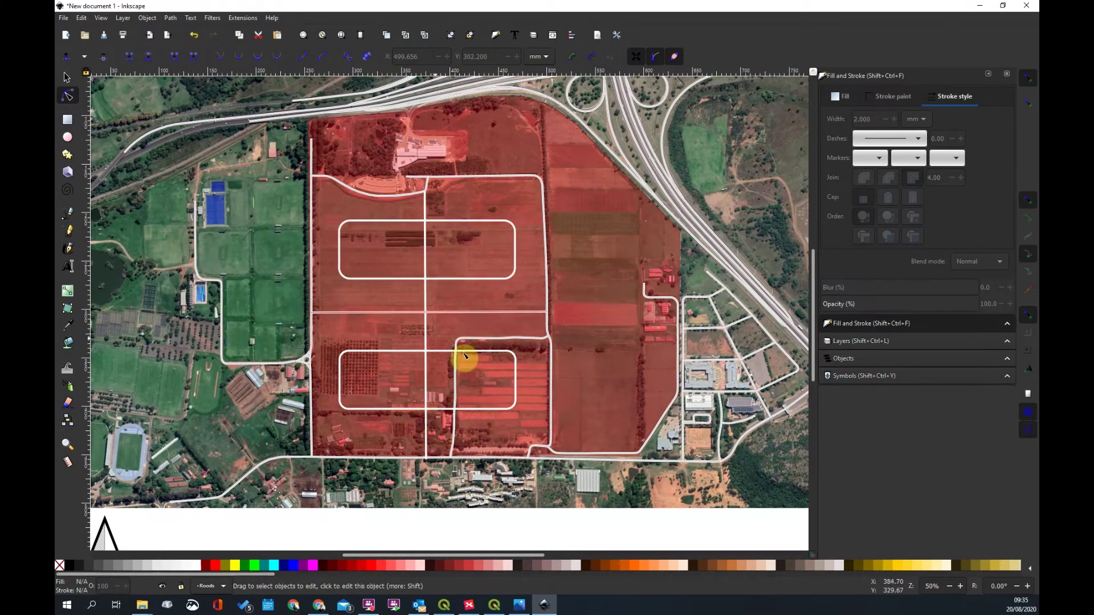
click(426, 311)
drag(436, 310, 398, 310)
key(ctrl+z)
Duplicate the central vertical road and place the copy west of it at about X 329 mm, Y 169 mm
click(67, 77)
click(423, 245)
drag(422, 245, 367, 256)
key(ctrl+z)
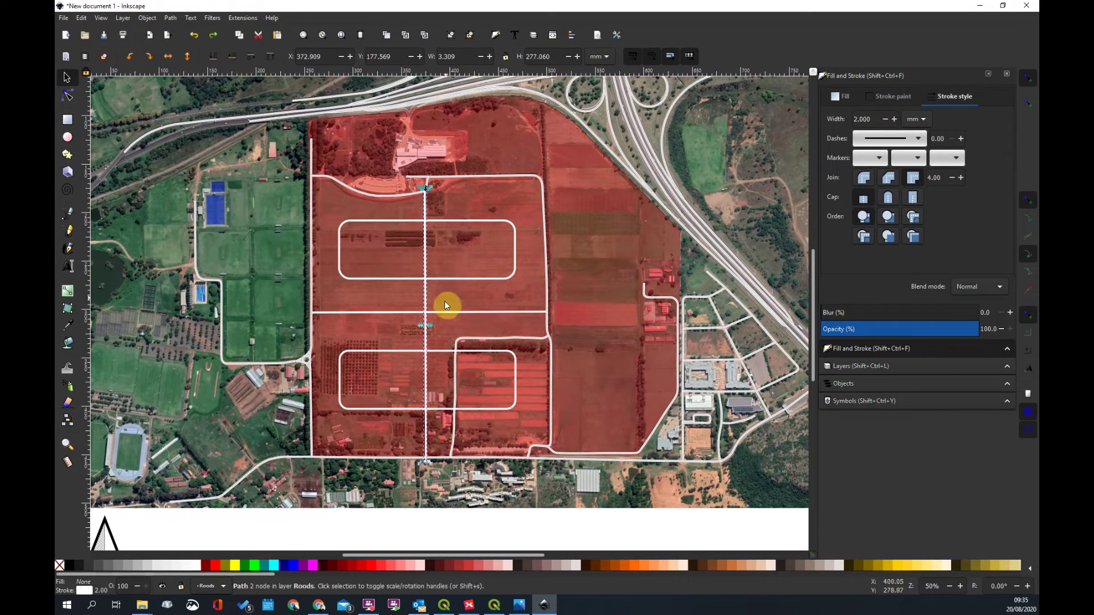
key(ctrl+shift+z)
drag(386, 260, 386, 295)
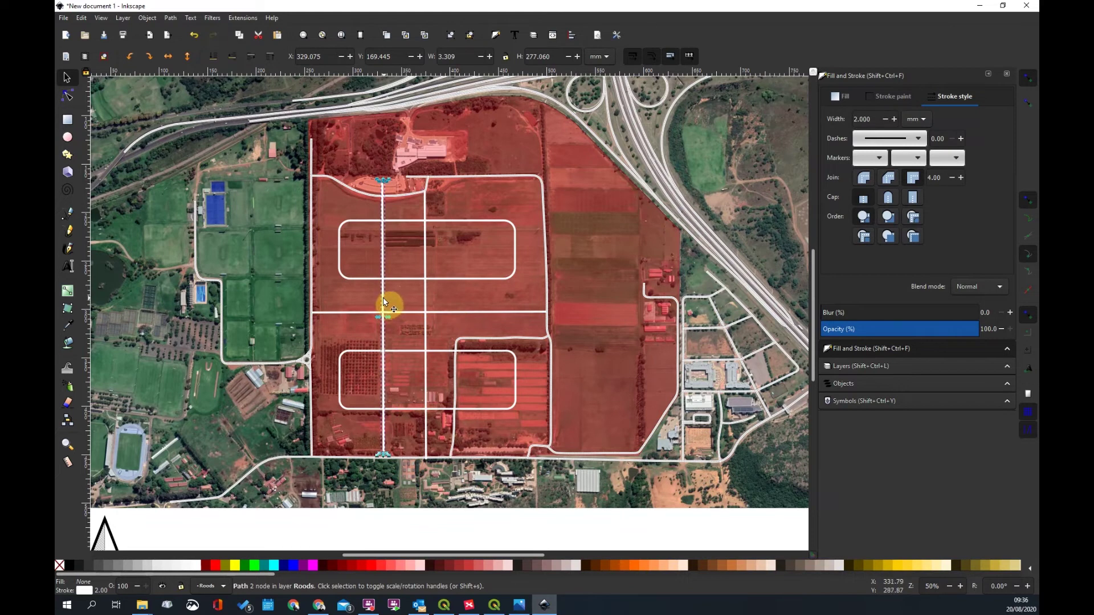
Duplicate the western vertical copy and place it east of the central road at about X 420 mm, Y 180 mm
key(ctrl+d)
drag(384, 301, 472, 313)
drag(473, 312, 470, 378)
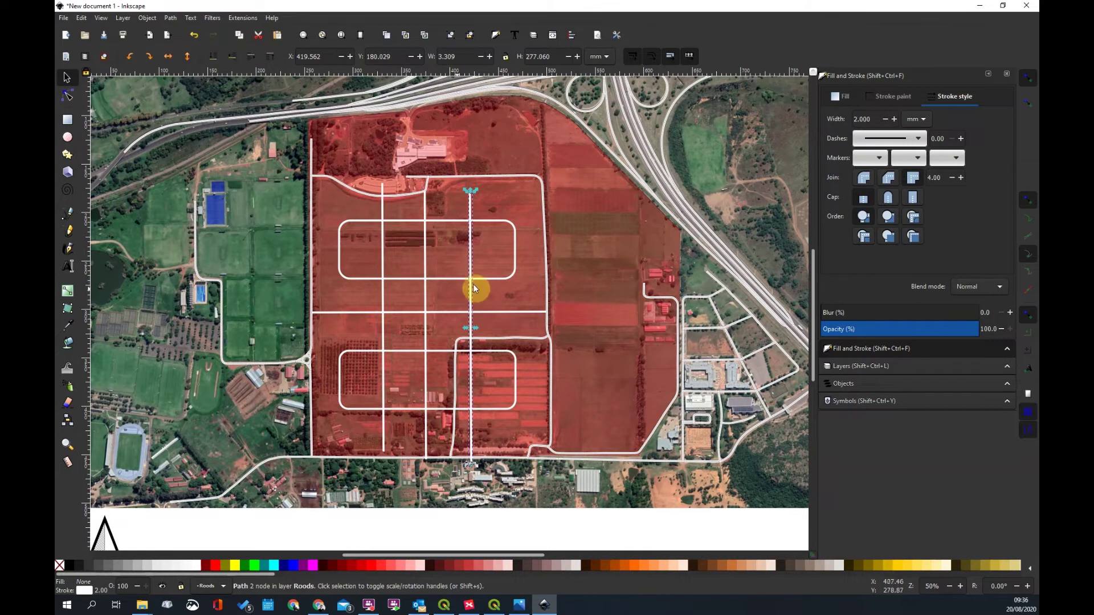
Shorten the eastern vertical copy to about 95 mm and the western one to about 110 mm, ending both above the horizontal road
drag(470, 466, 473, 285)
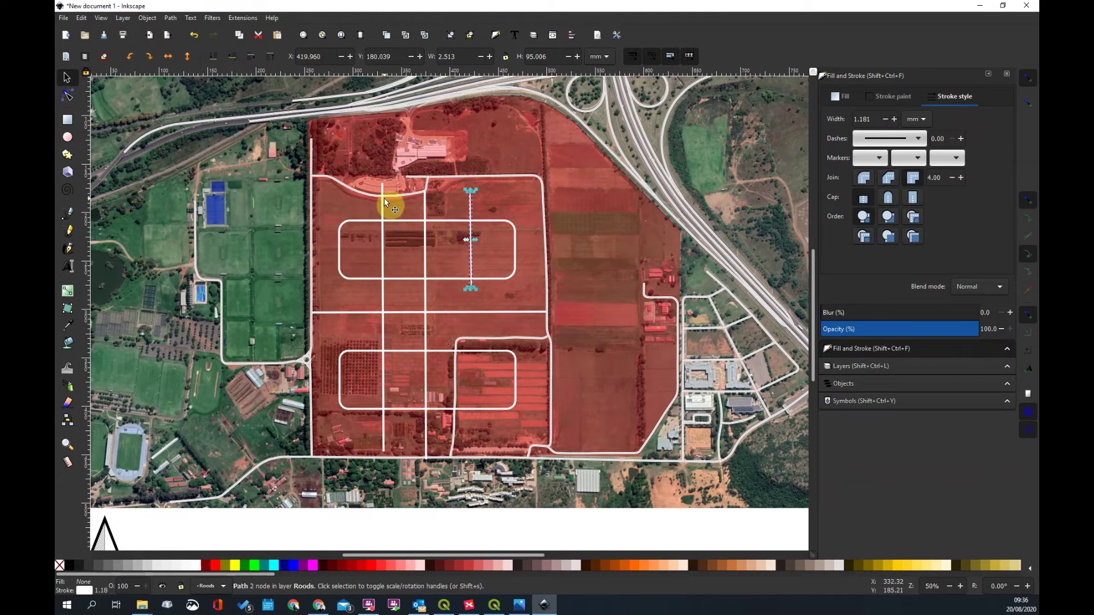
drag(383, 456, 383, 293)
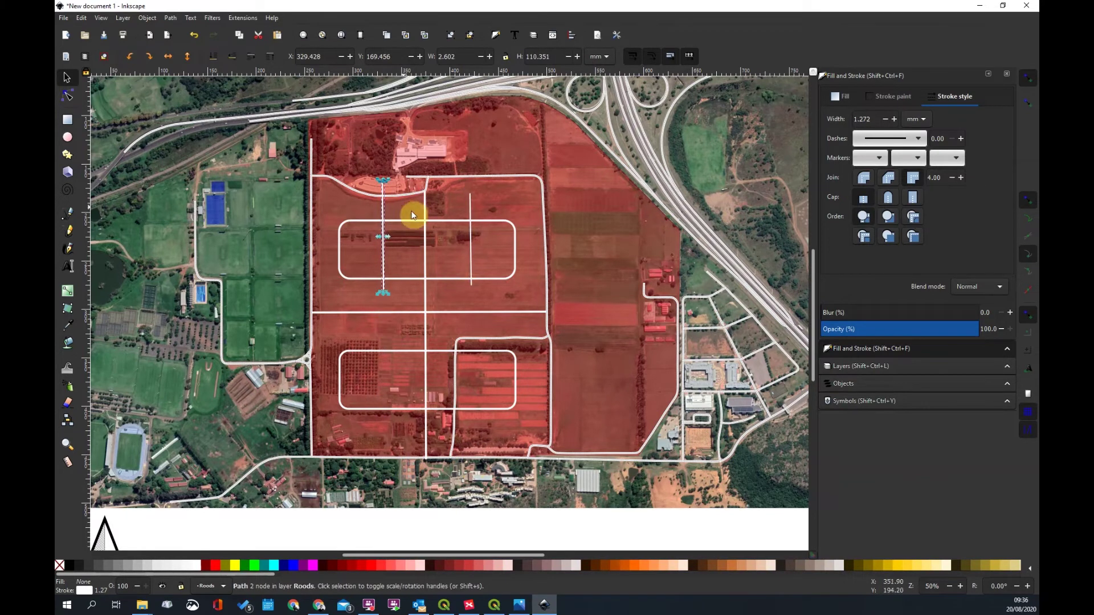
Duplicate both short vertical roads together and place the copies across the southern rounded rectangle at about X 331 mm, Y 316 mm
click(472, 239)
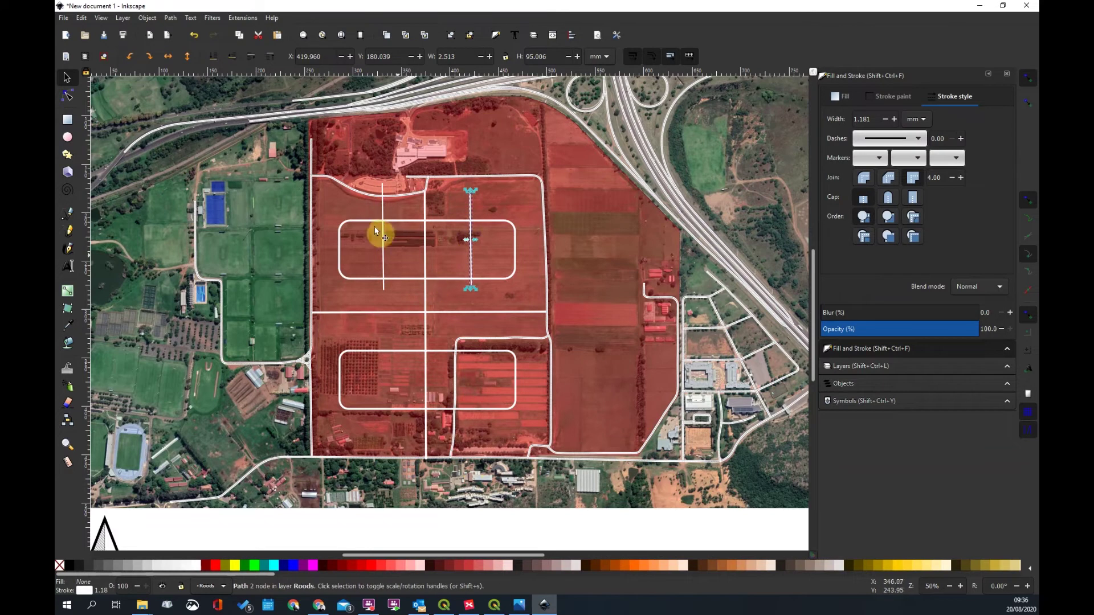
click(381, 231)
shift+click(465, 251)
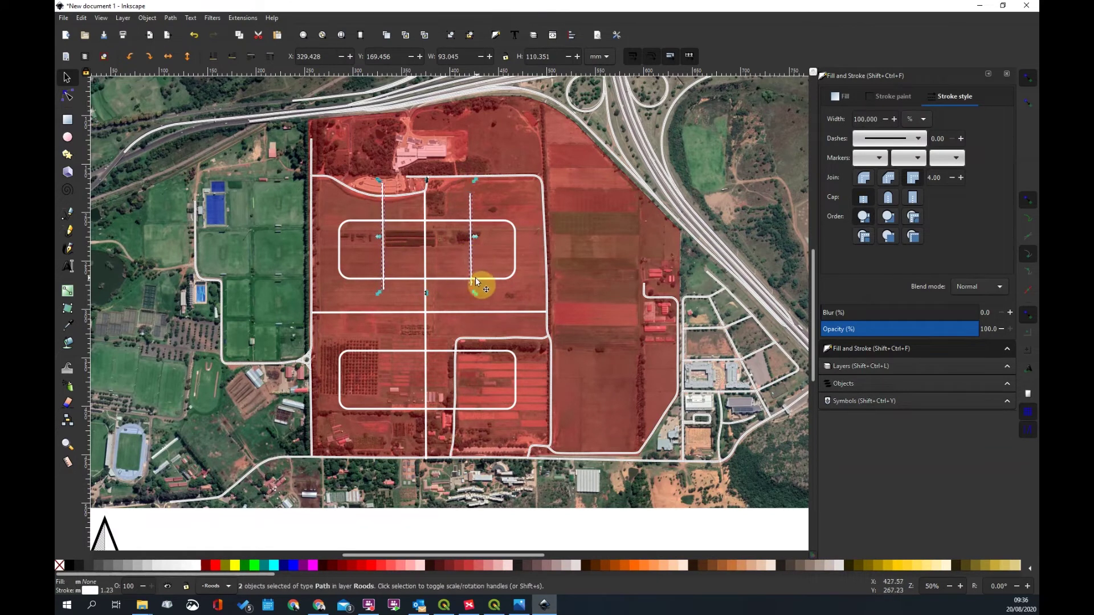
drag(385, 228, 381, 379)
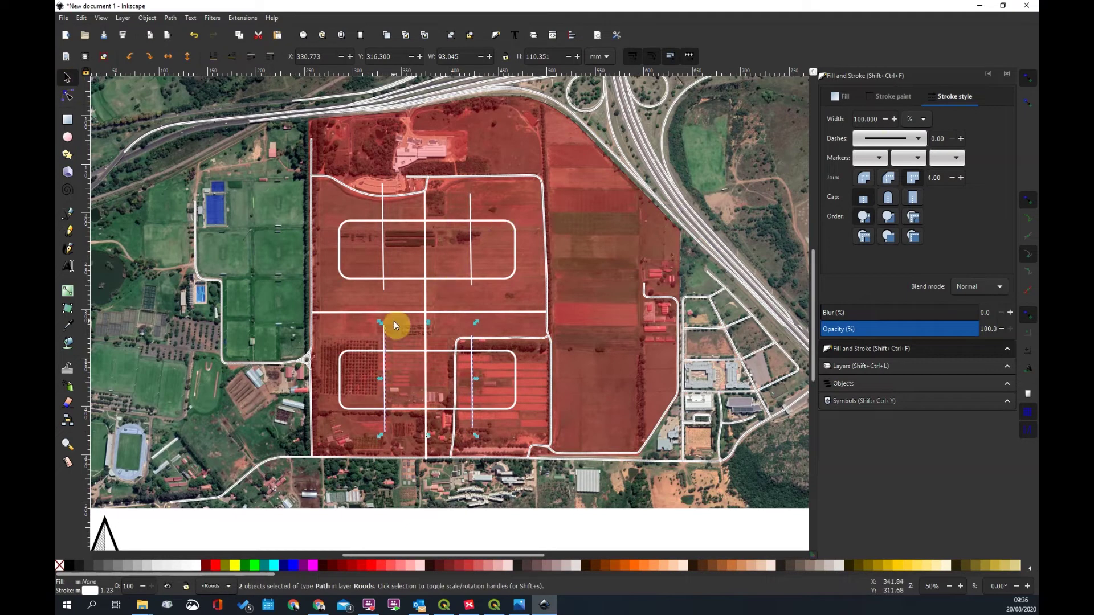
Set the stroke width of the two short vertical roads crossing the northern rectangle to 2 mm
click(383, 264)
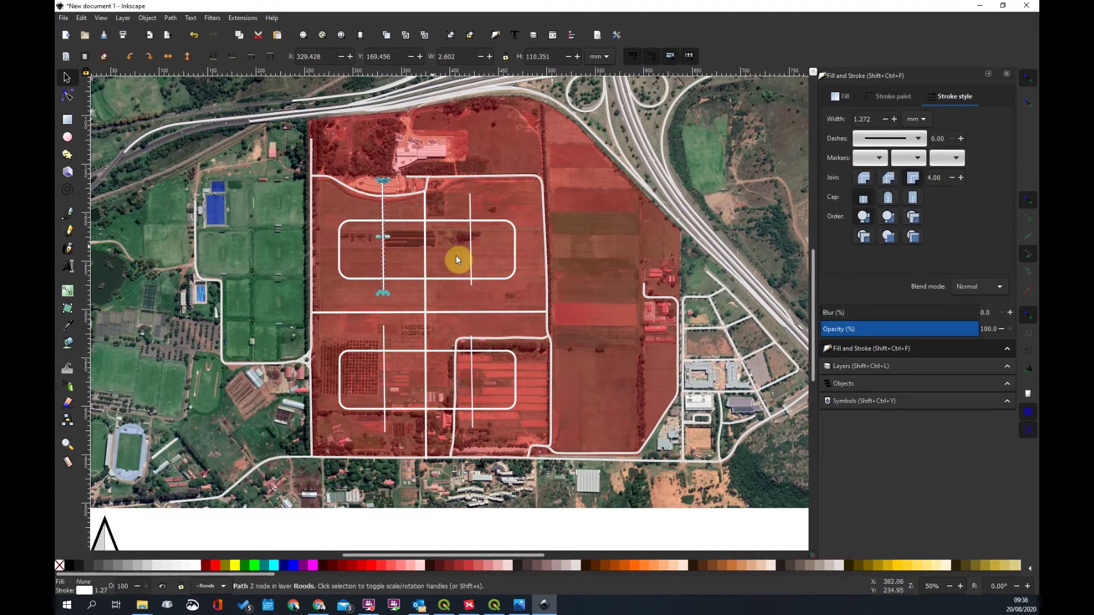
triple_click(849, 120)
text(2)
key(Return)
click(471, 258)
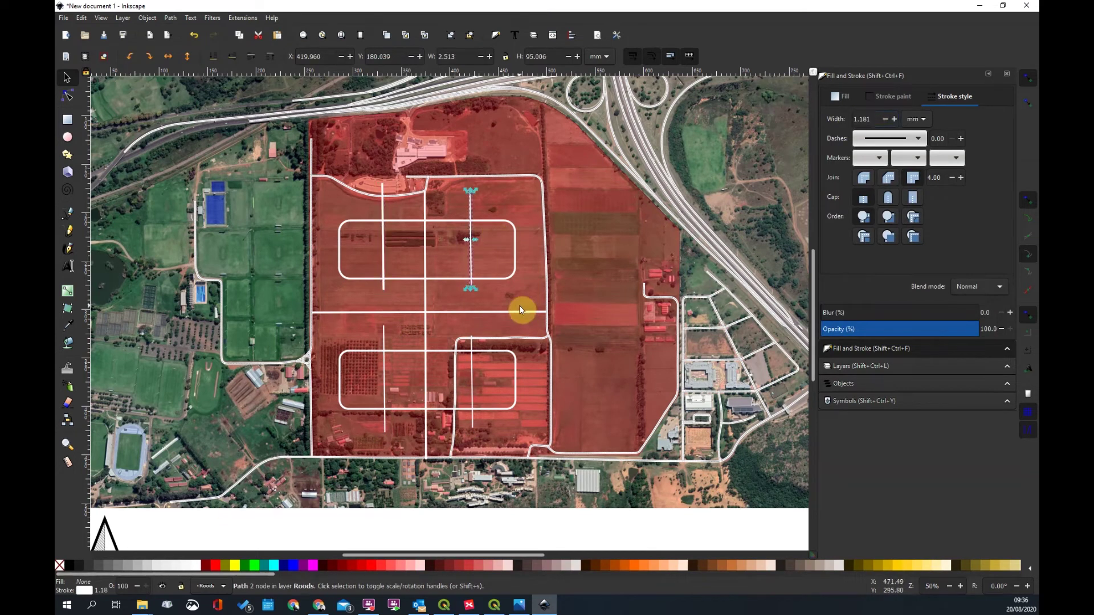
triple_click(874, 119)
text(2)
key(Return)
Set the stroke width of the two short vertical roads crossing the southern rectangle to 2 mm
click(383, 374)
triple_click(866, 118)
text(2)
key(Return)
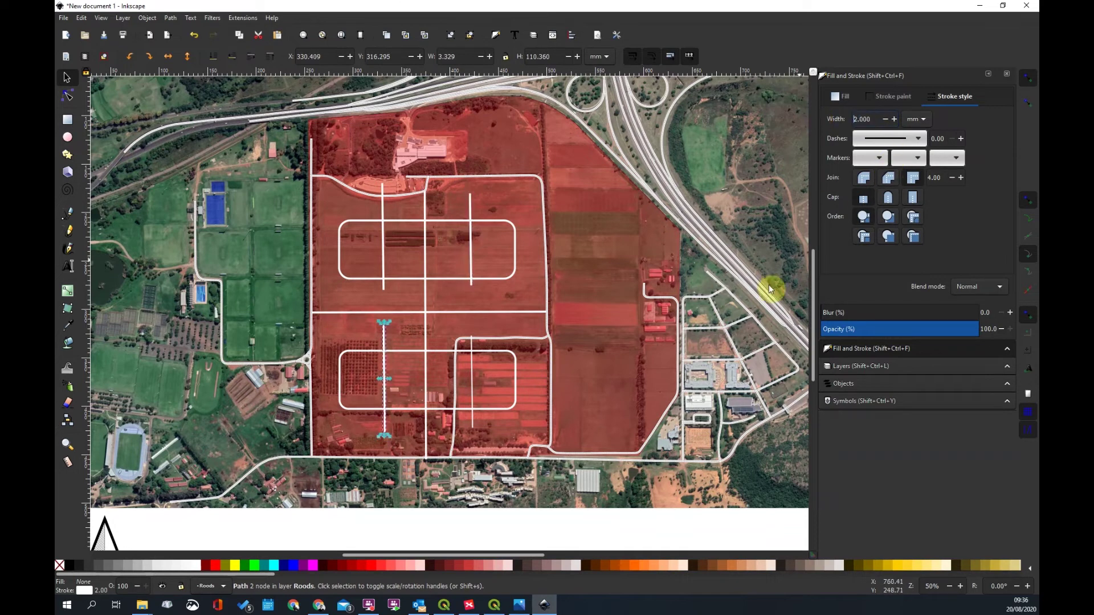
click(471, 382)
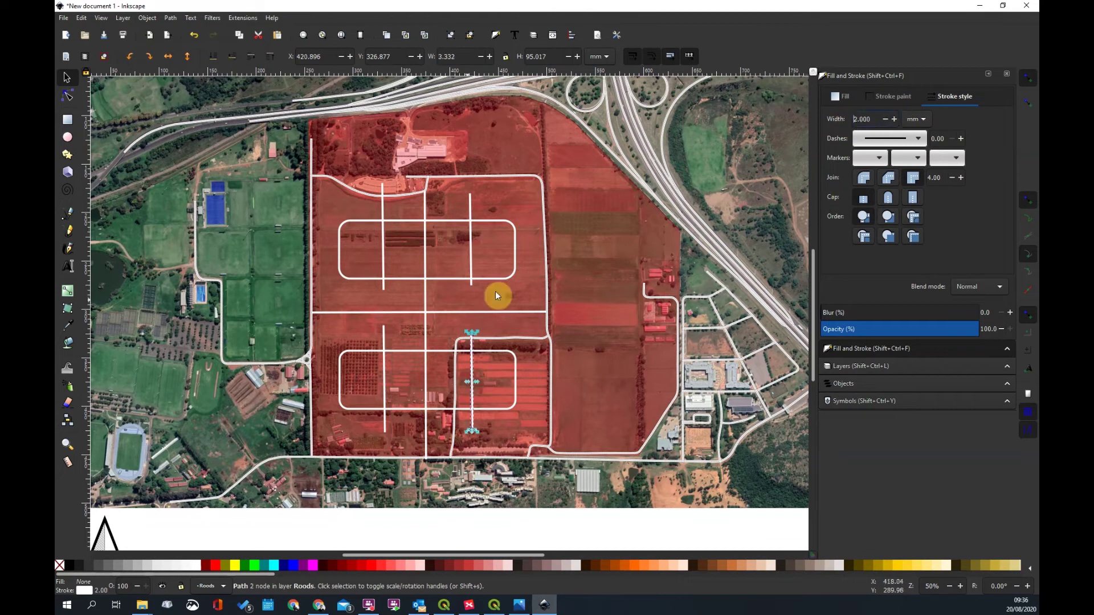
click(442, 367)
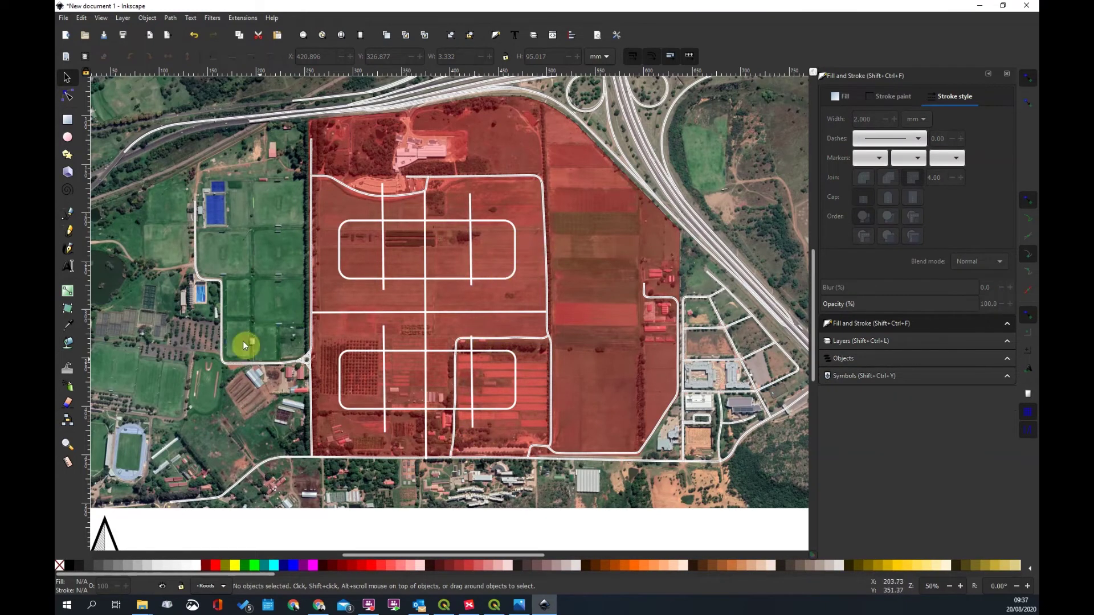
Shorten the western short vertical road in the southern rounded rectangle to end on its northern and southern sides, about Y 343 and 403 mm
click(384, 374)
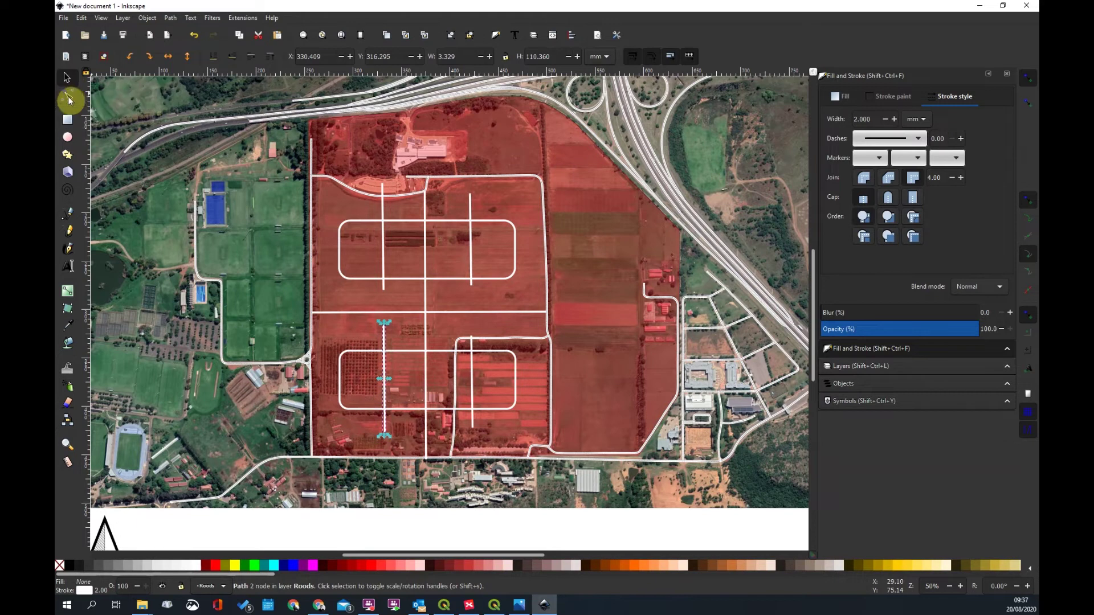
click(67, 95)
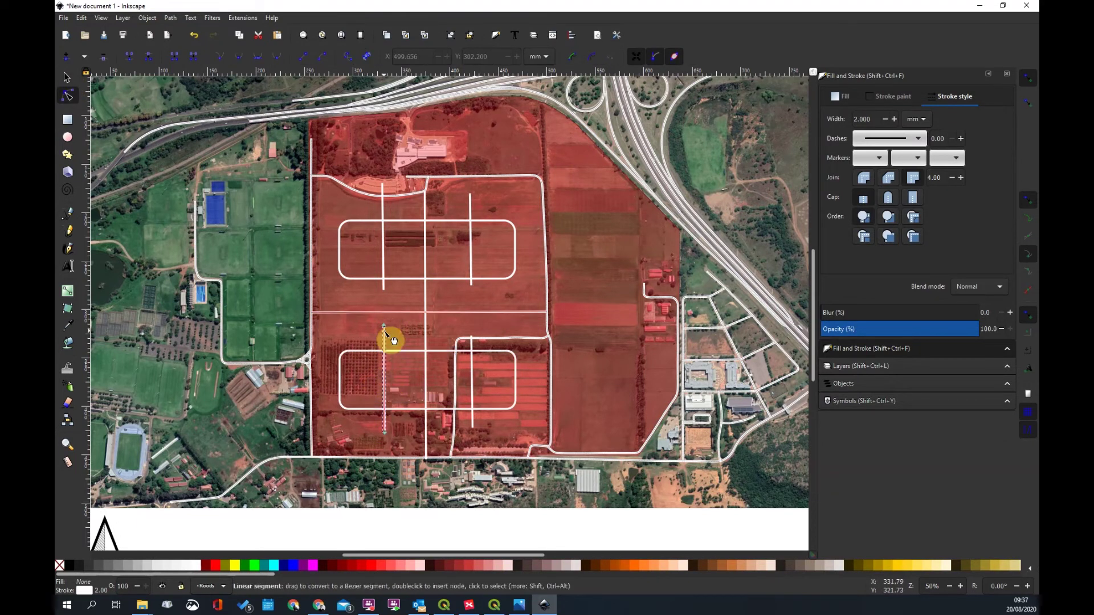
drag(384, 326, 384, 352)
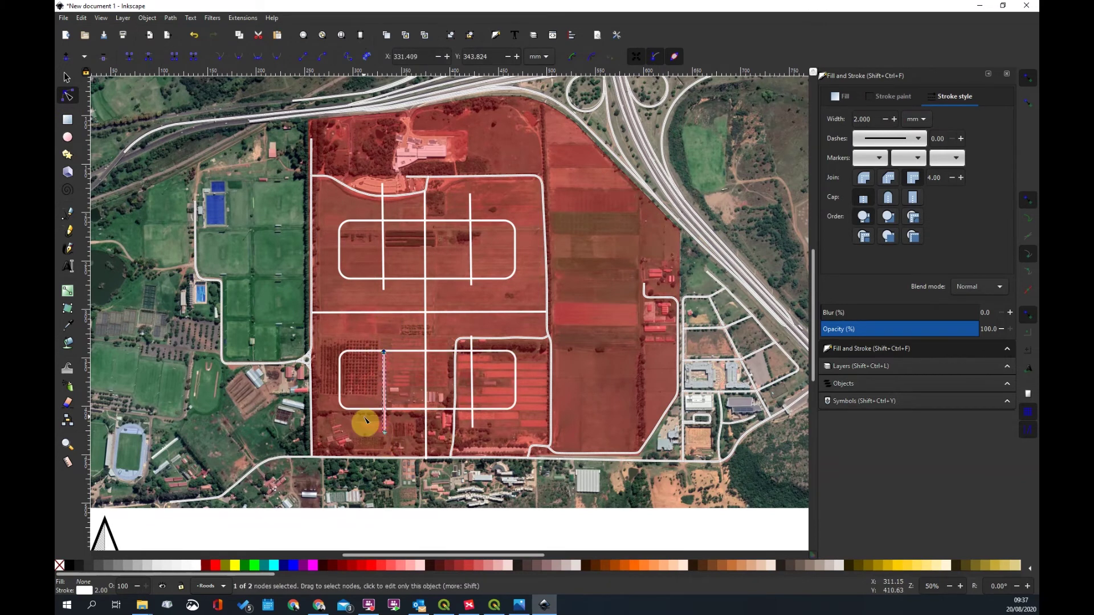
scroll(440, 451, up, 5)
drag(401, 476, 393, 346)
scroll(417, 415, up, 2)
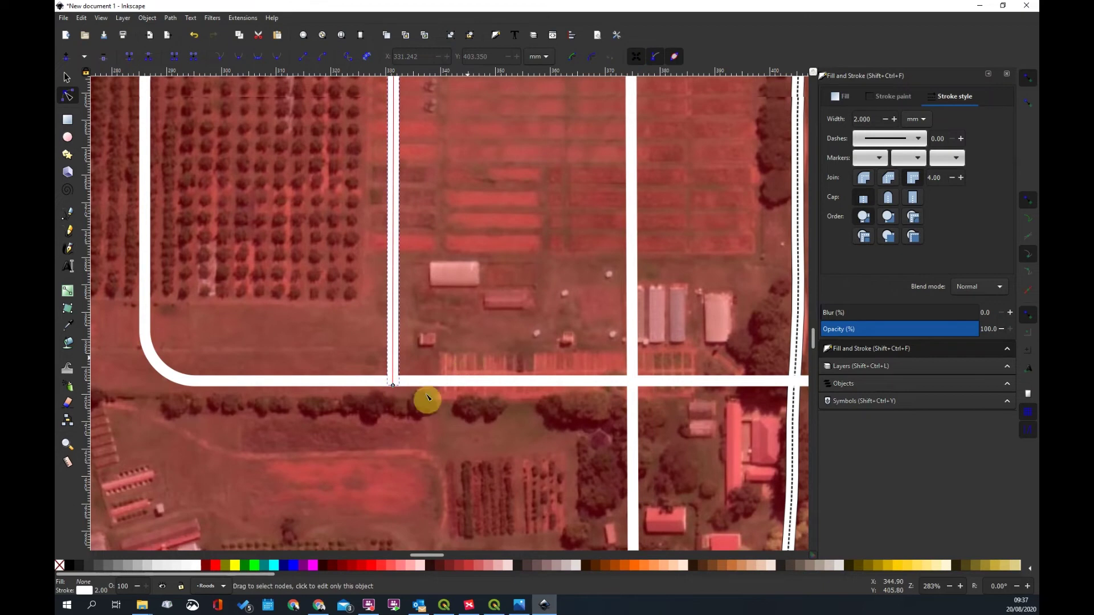
scroll(428, 397, up, 5)
scroll(408, 286, up, 2)
drag(396, 268, 392, 252)
scroll(456, 331, down, 2)
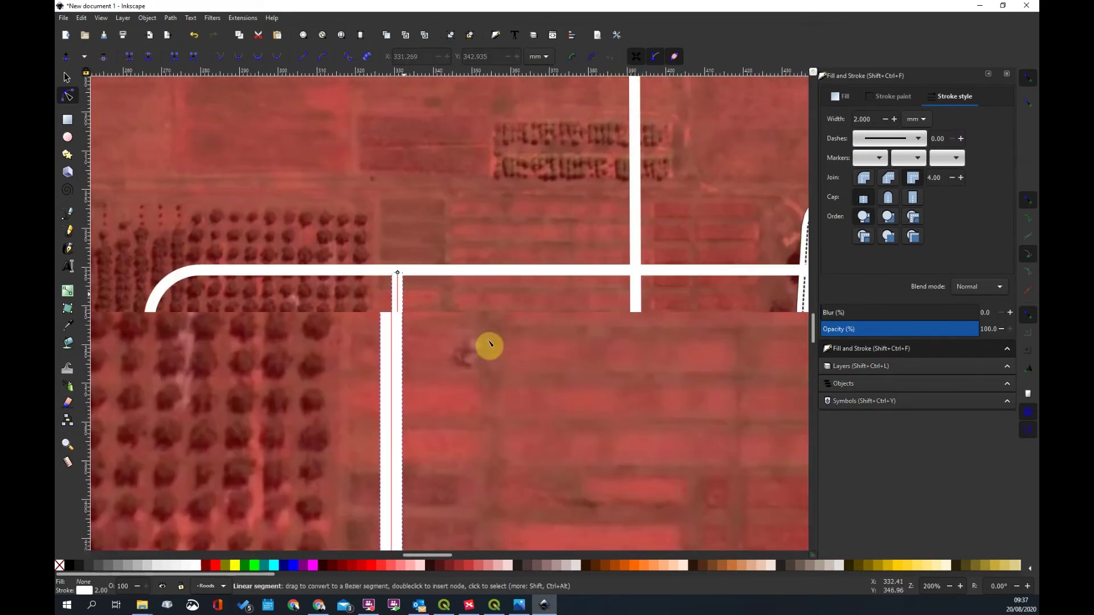
Shorten the eastern short vertical road in the southern rounded rectangle so its ends meet the rectangle's northern and southern sides
scroll(575, 307, down, 3)
scroll(575, 307, up, 2)
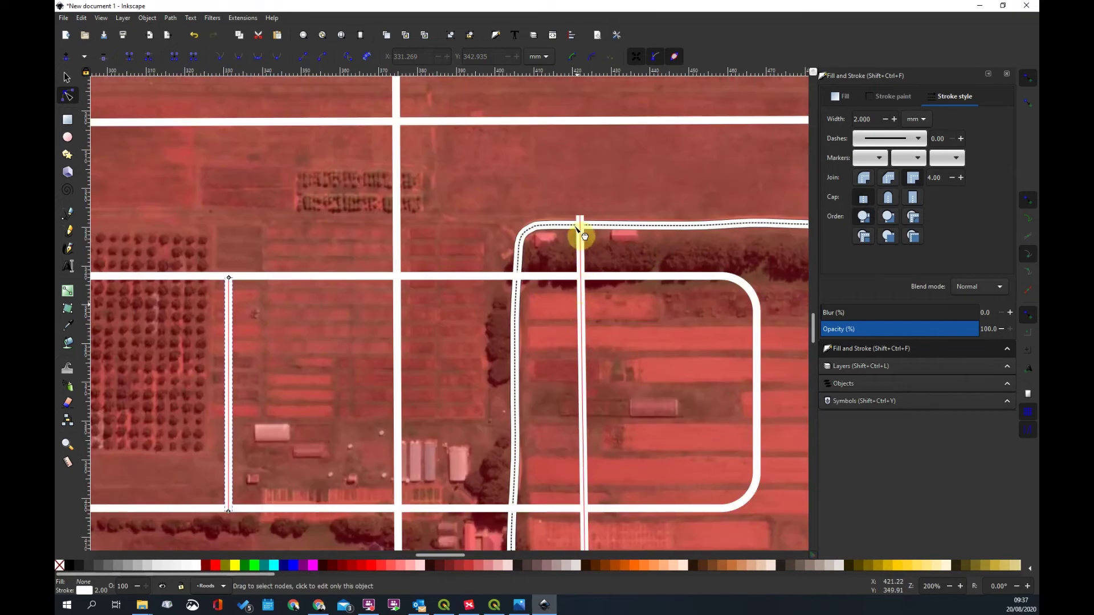
drag(579, 217, 581, 276)
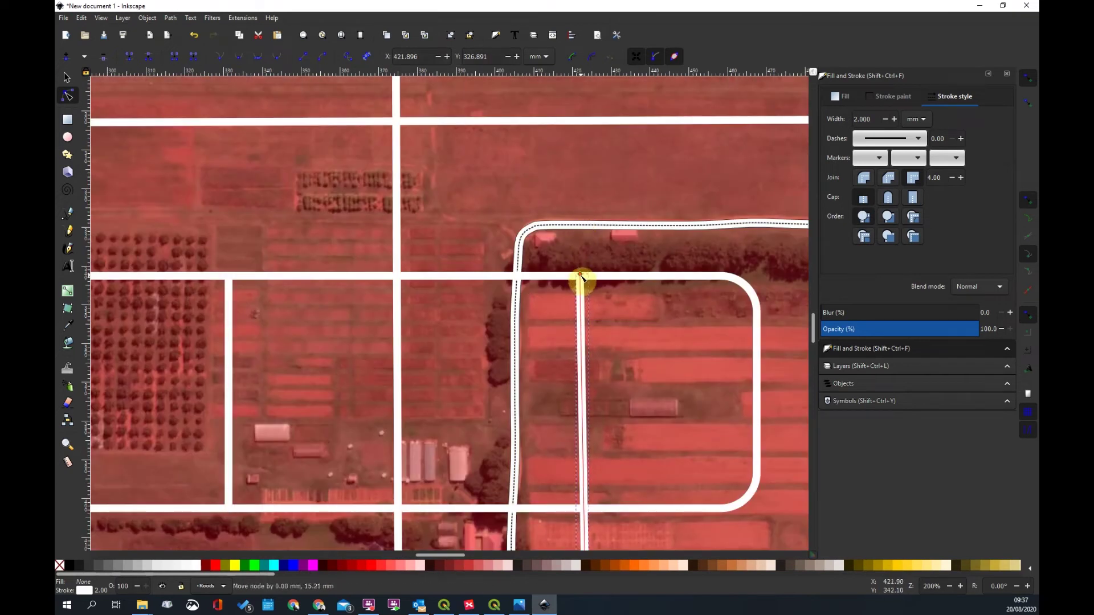
scroll(610, 284, down, 2)
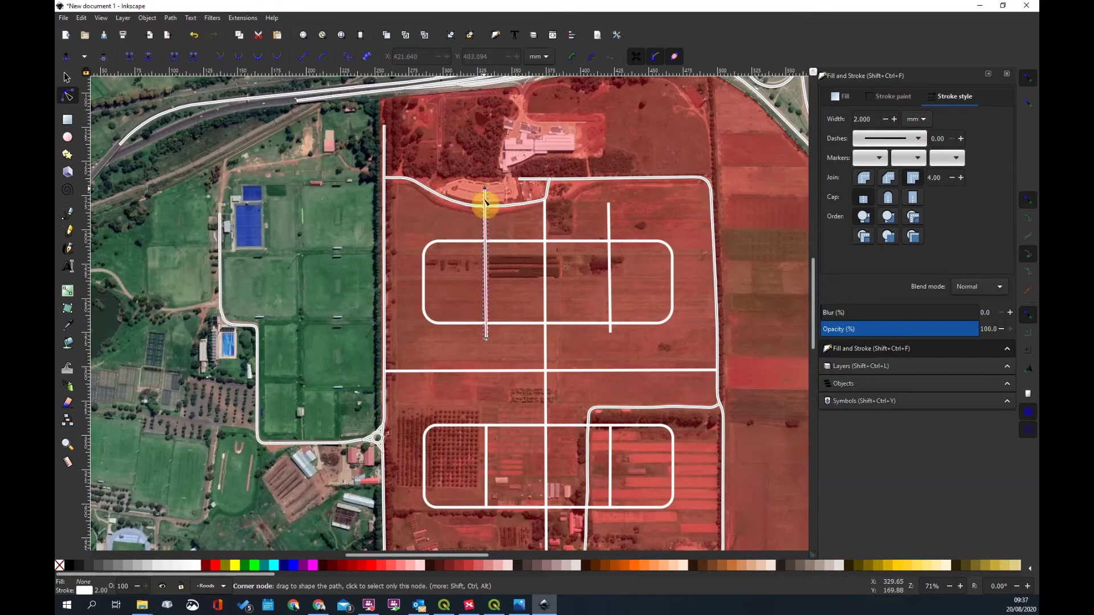
Shorten the western short vertical road in the northern rounded rectangle so both ends meet the rectangle's northern and southern sides
key(minus)
key(minus)
key(minus)
click(486, 254)
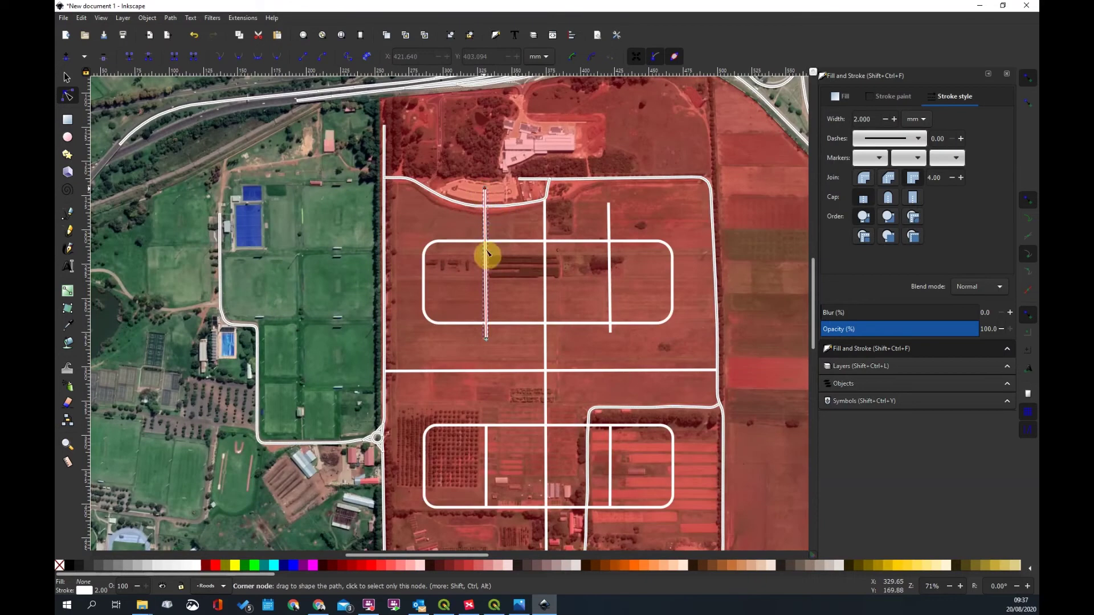
drag(486, 245, 485, 324)
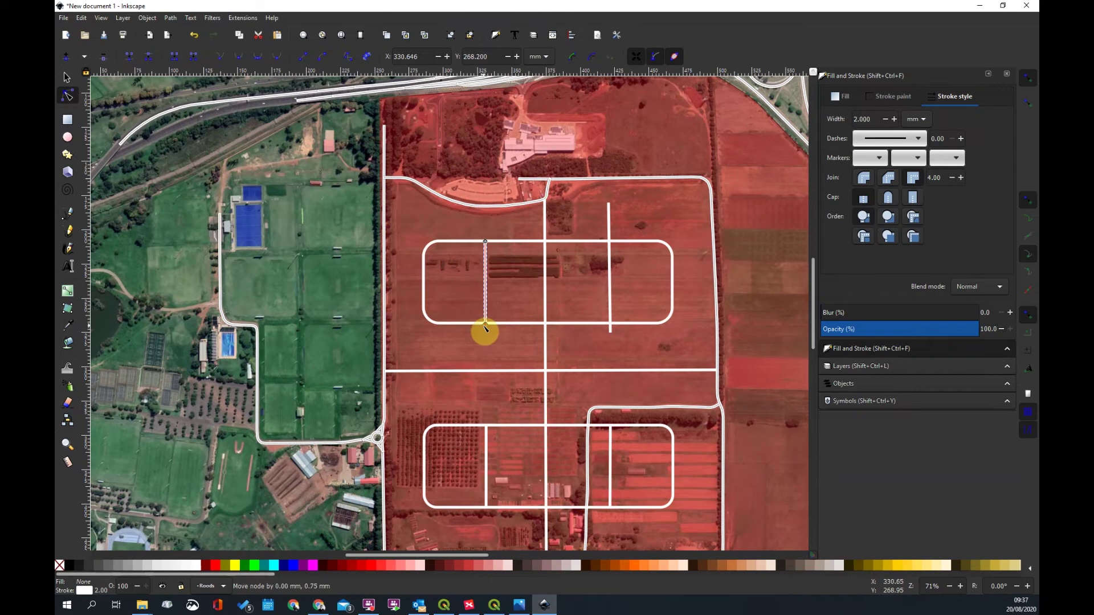
Shorten the eastern short vertical road in the northern rounded rectangle to the rectangle's sides, with its southern end at about Y 269 mm
click(609, 279)
drag(610, 205, 611, 243)
drag(610, 332, 610, 325)
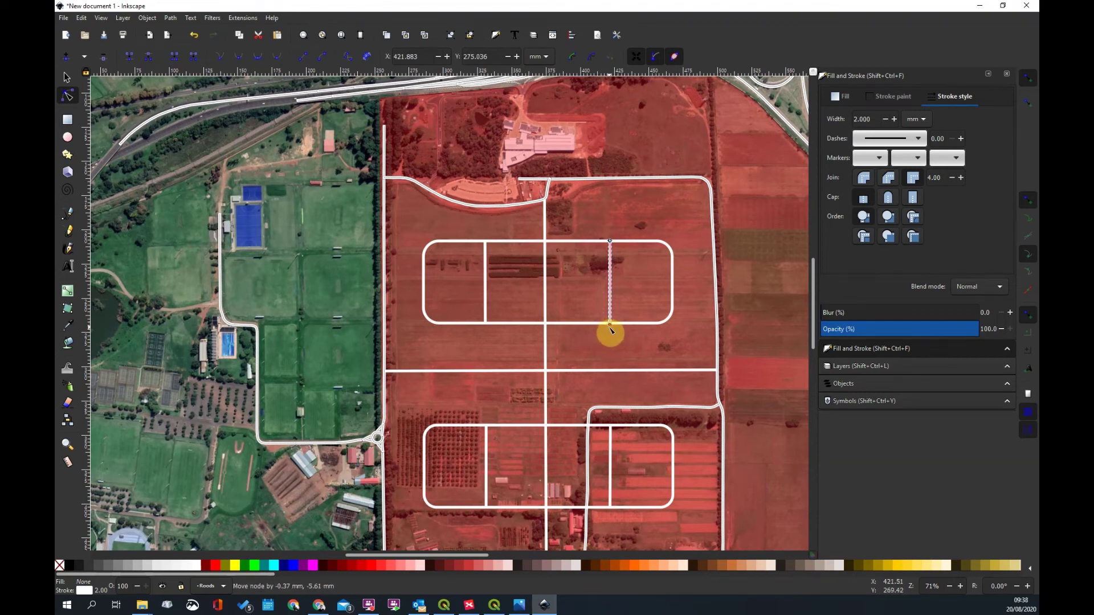
drag(609, 329, 612, 330)
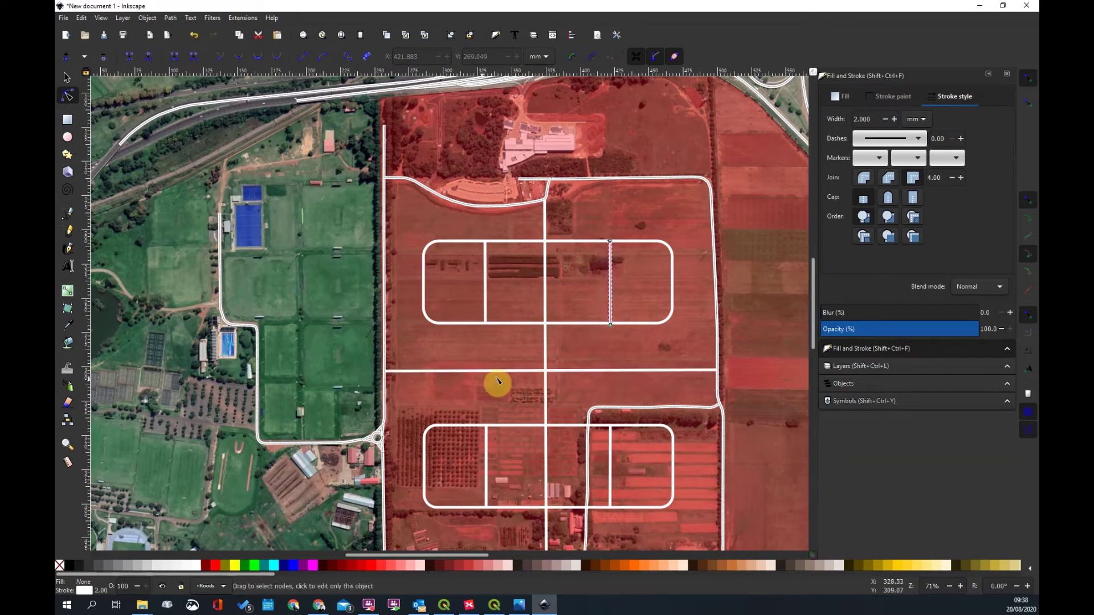
Examine the road layout across the whole study area, checking the road ends and junctions around both rounded rectangles
scroll(521, 355, down, 2)
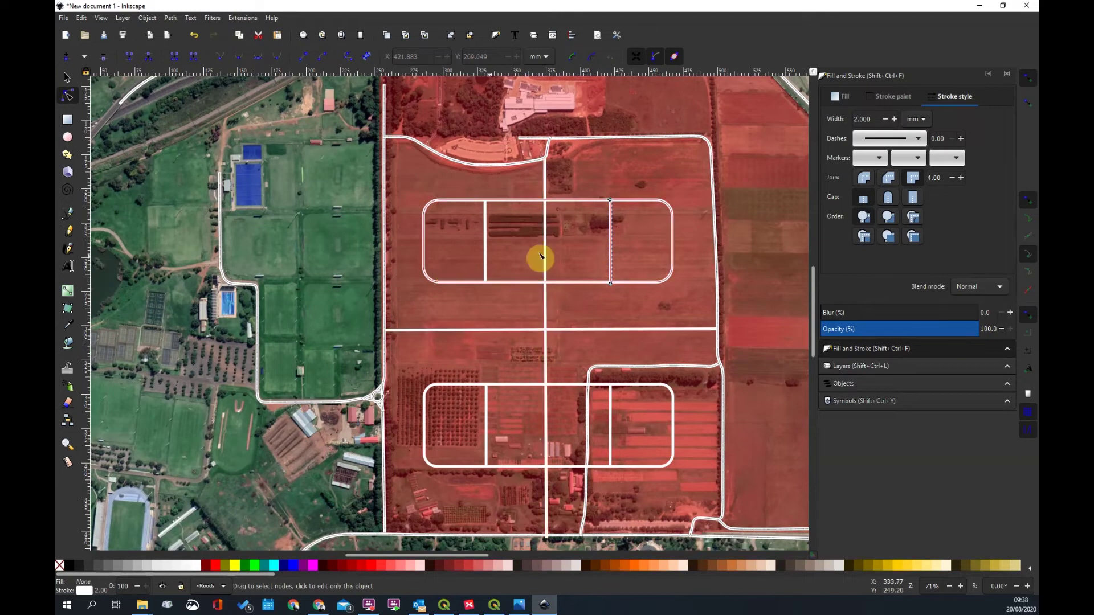
scroll(573, 371, down, 2)
scroll(574, 370, down, 2)
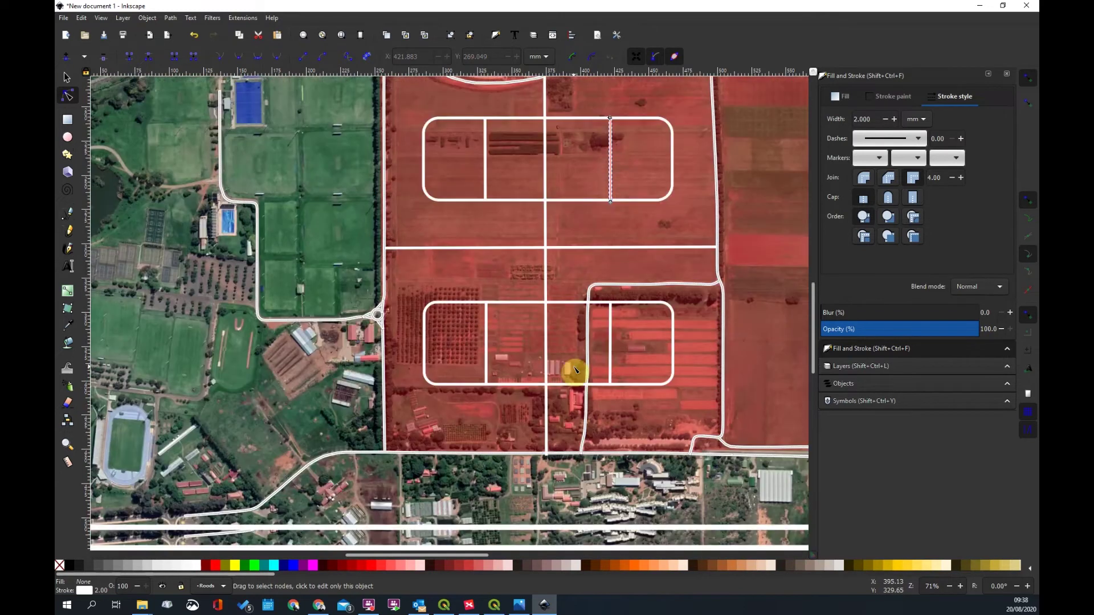
scroll(552, 257, up, 3)
scroll(569, 239, down, 1)
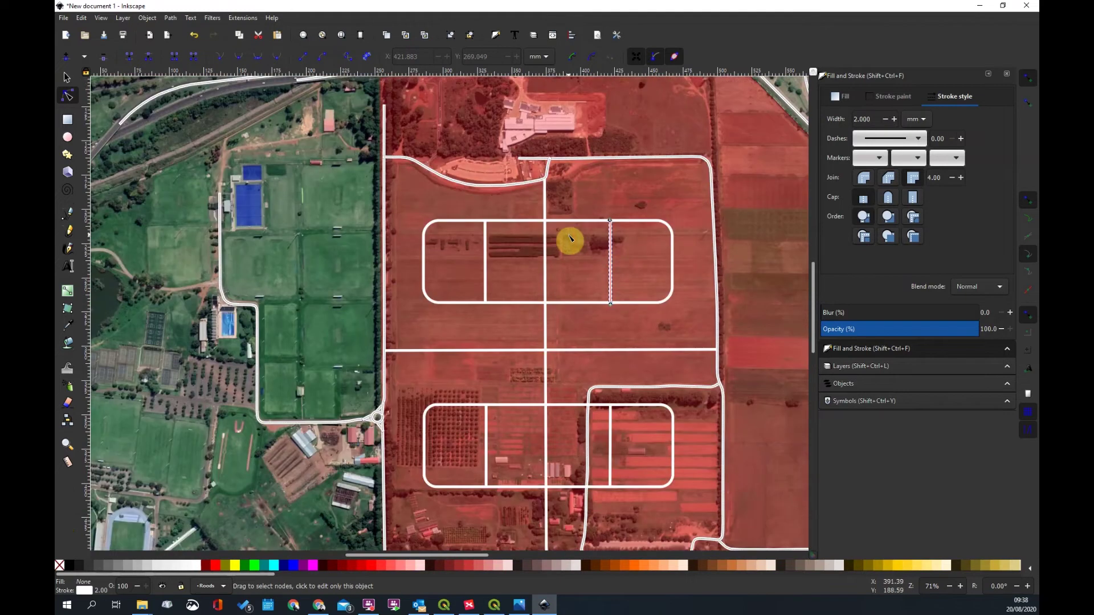
scroll(570, 238, down, 2)
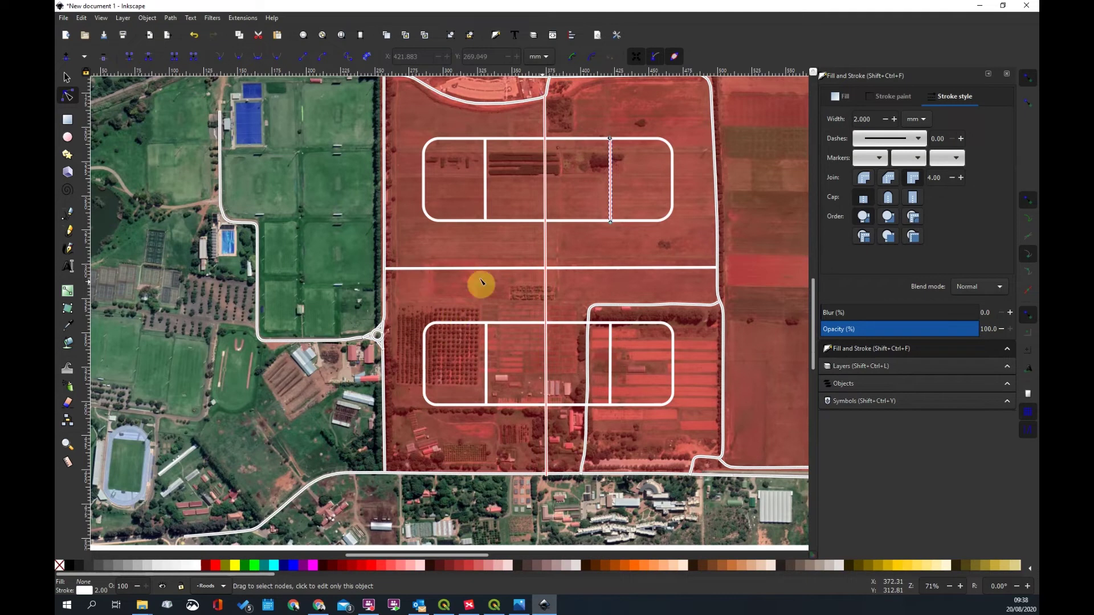
scroll(472, 285, down, 1)
scroll(512, 288, up, 2)
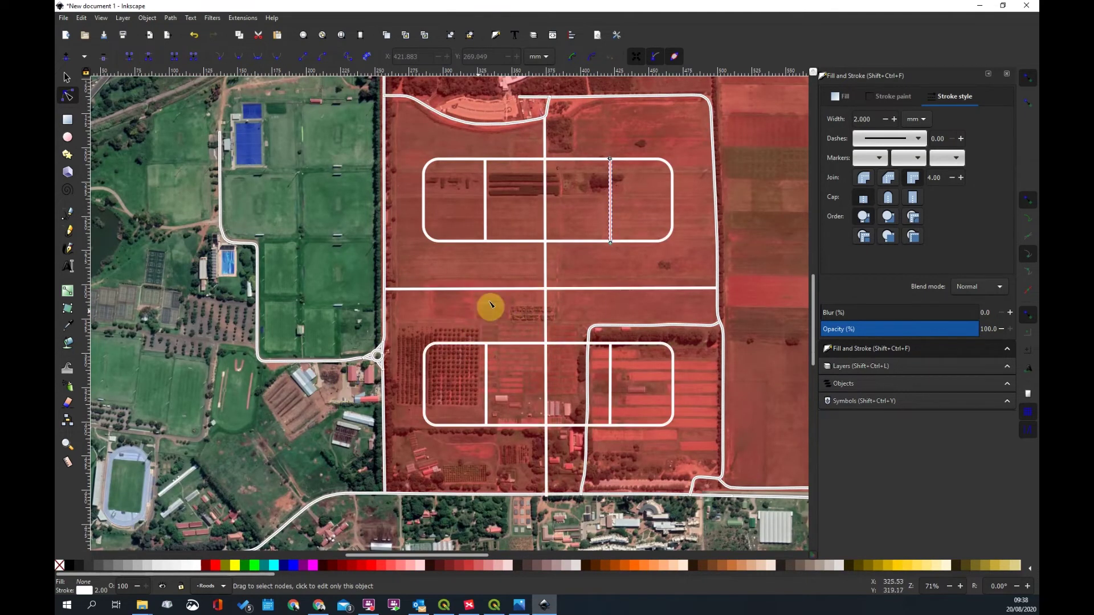
scroll(484, 382, down, 4)
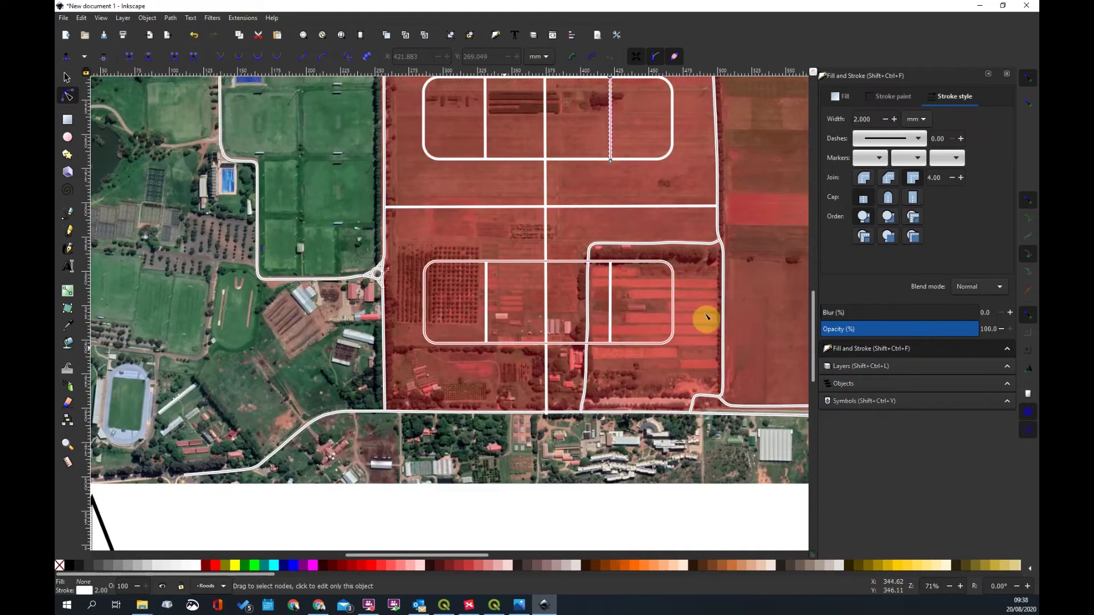
scroll(593, 410, up, 1)
scroll(569, 393, down, 2)
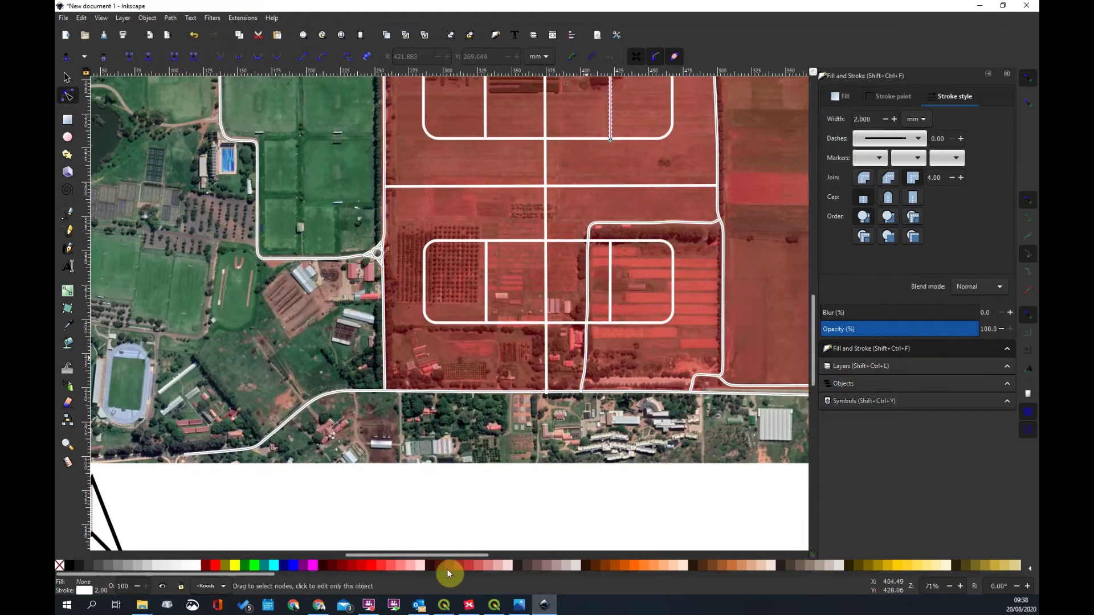
scroll(661, 248, up, 6)
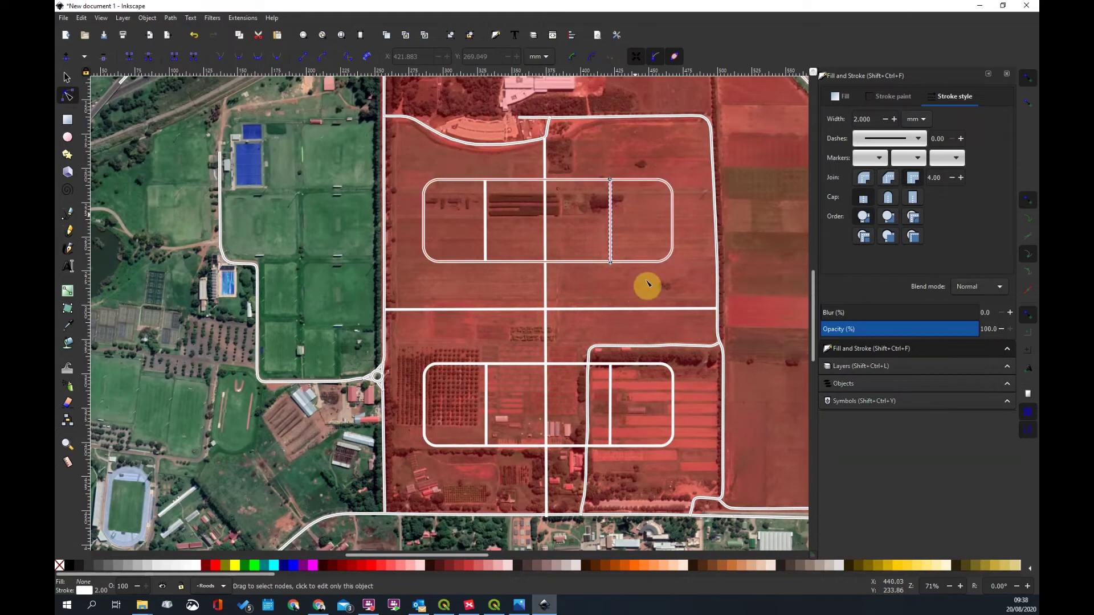
click(638, 219)
scroll(616, 193, up, 6)
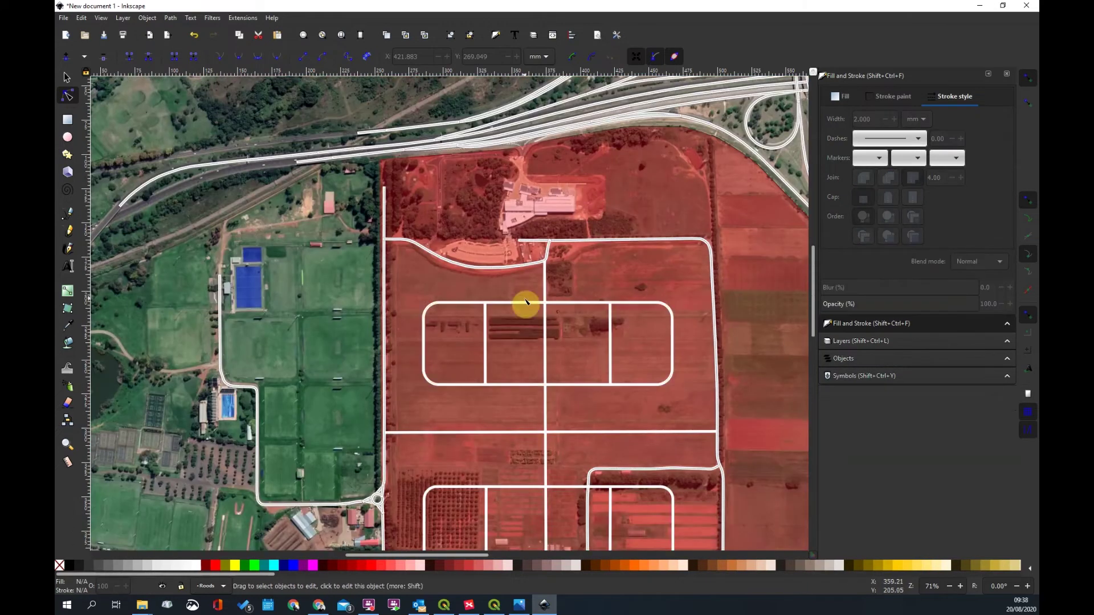
scroll(547, 305, down, 3)
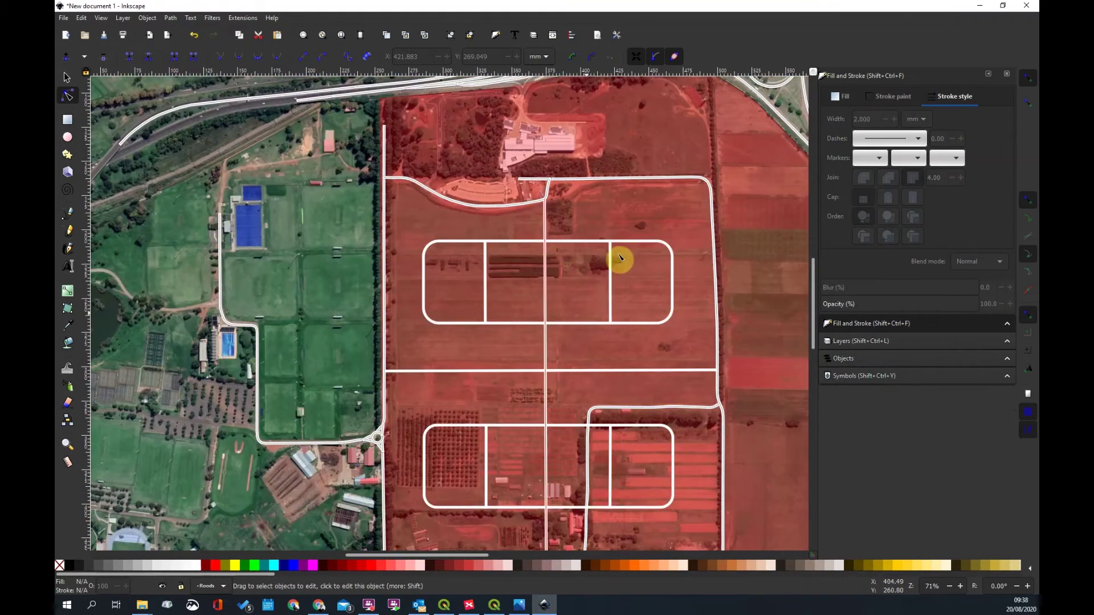
scroll(587, 361, up, 2)
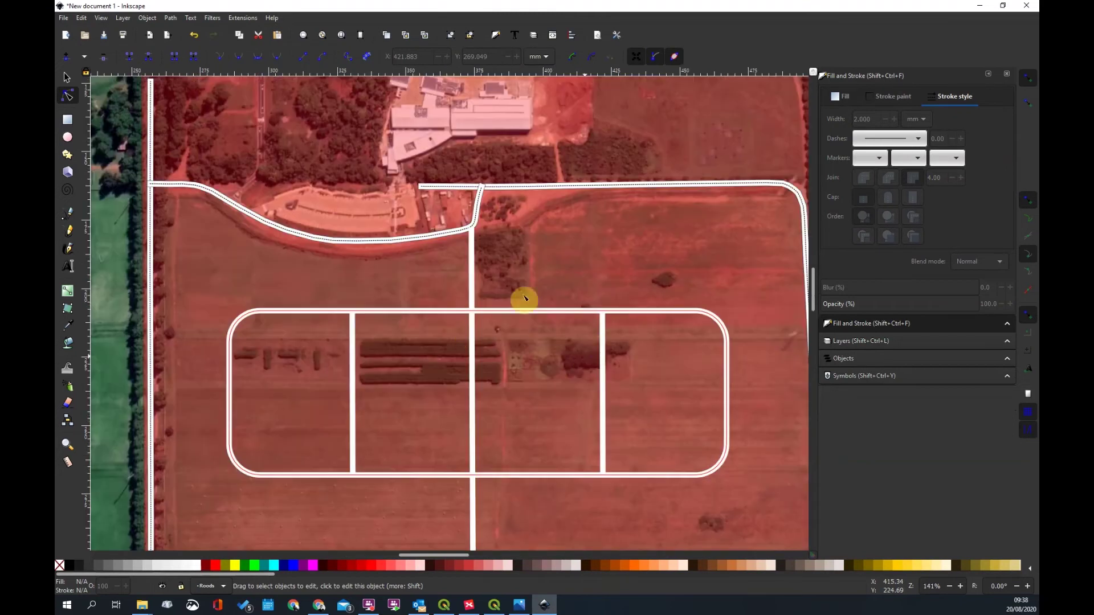
scroll(525, 298, down, 2)
scroll(547, 244, down, 4)
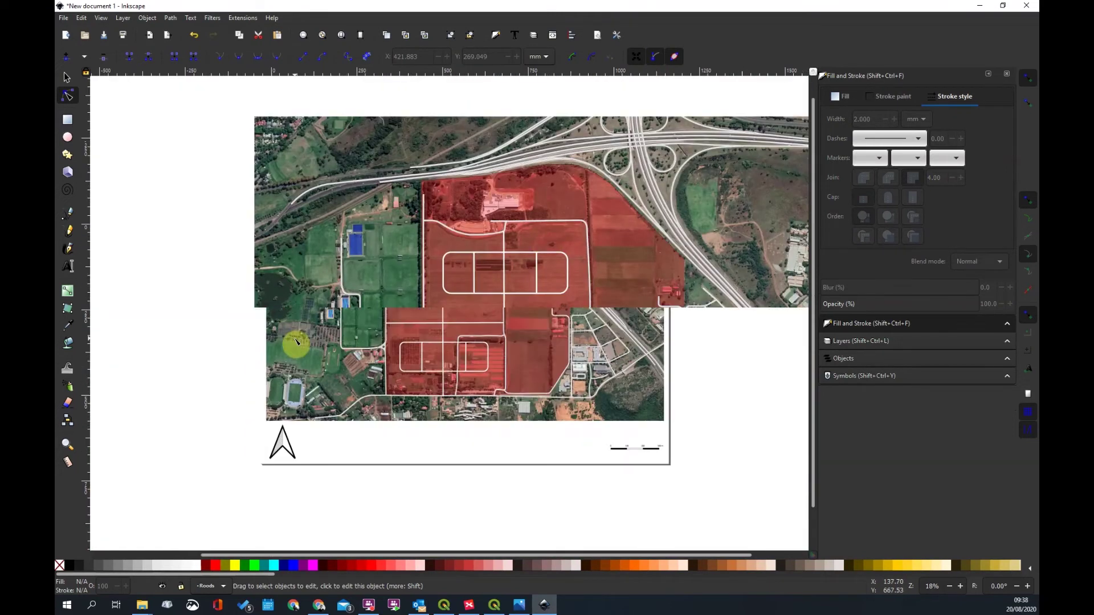
scroll(392, 332, up, 2)
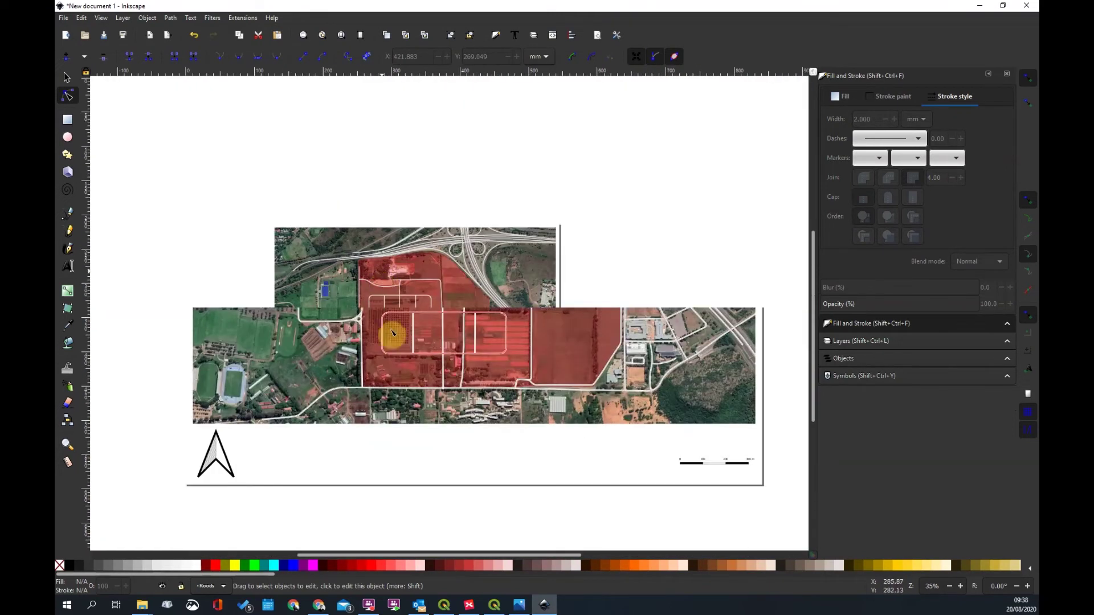
scroll(392, 333, up, 2)
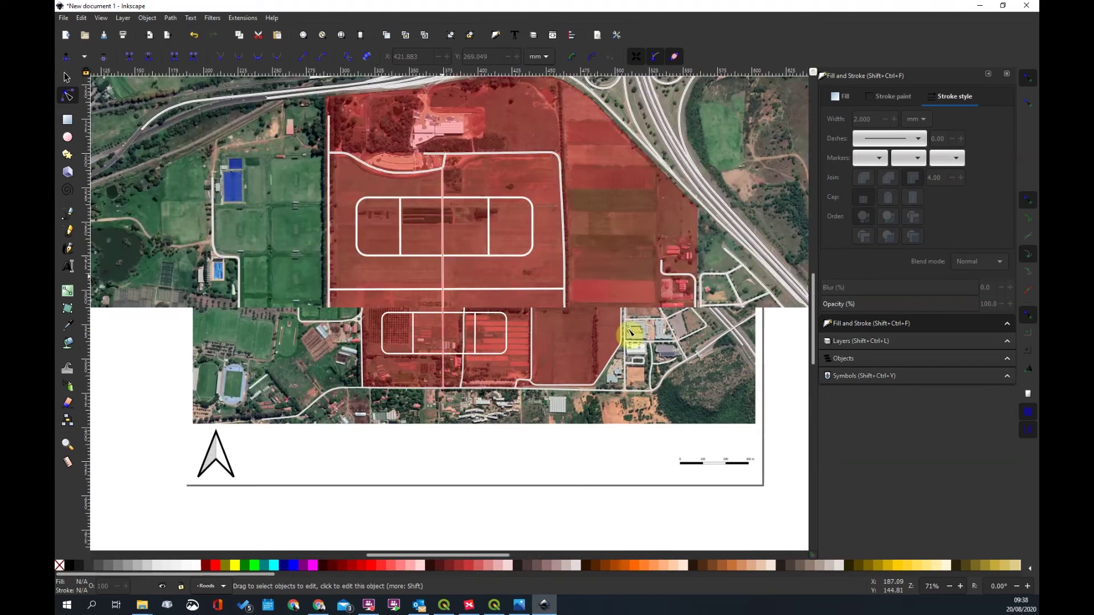
scroll(666, 343, up, 1)
click(663, 346)
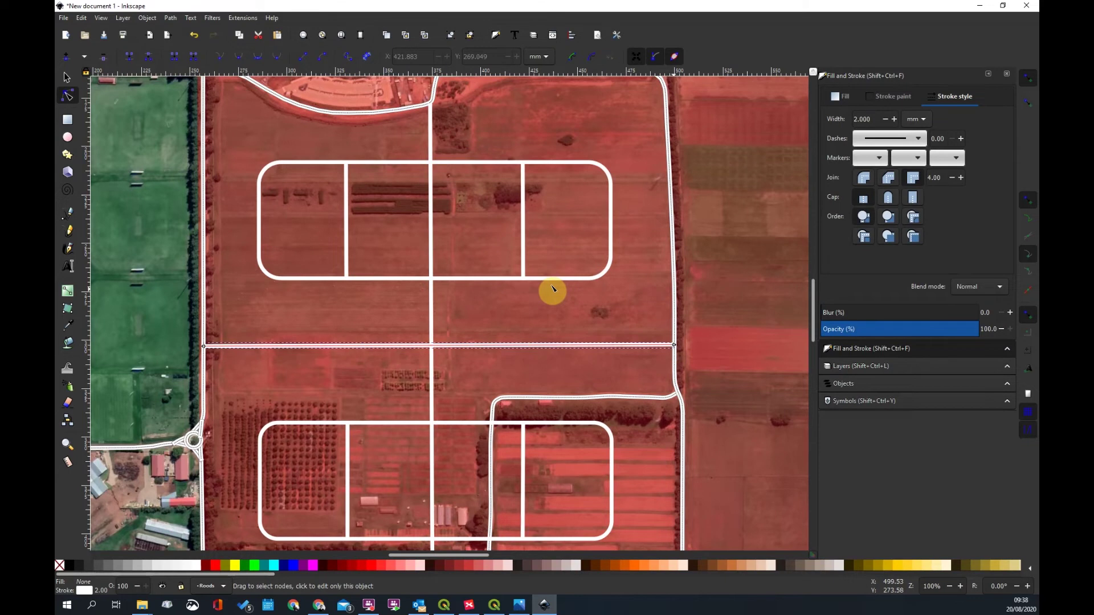
scroll(625, 313, down, 2)
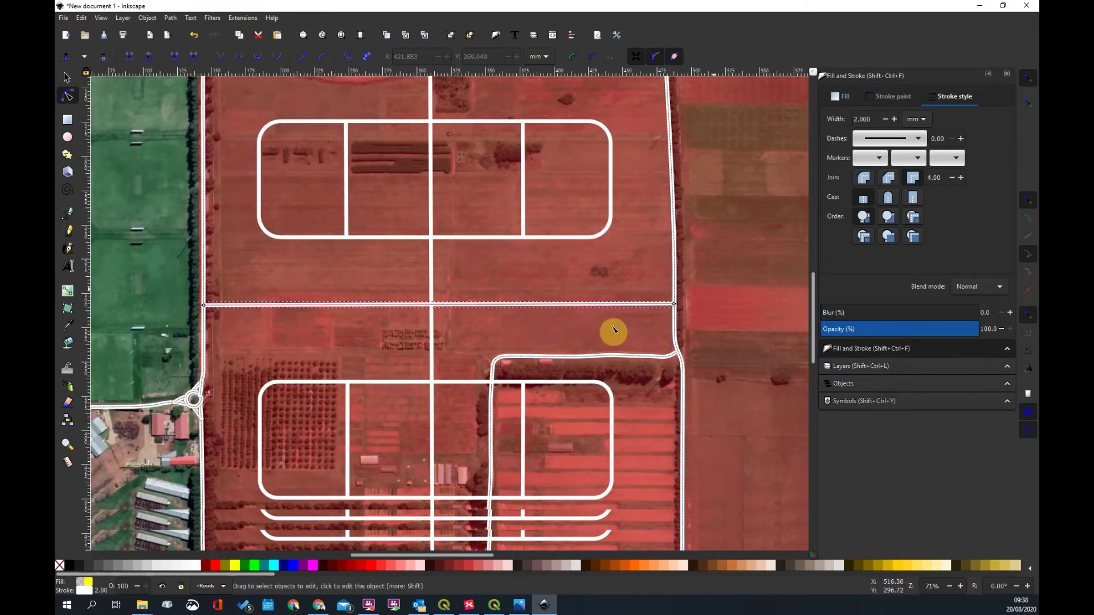
click(586, 313)
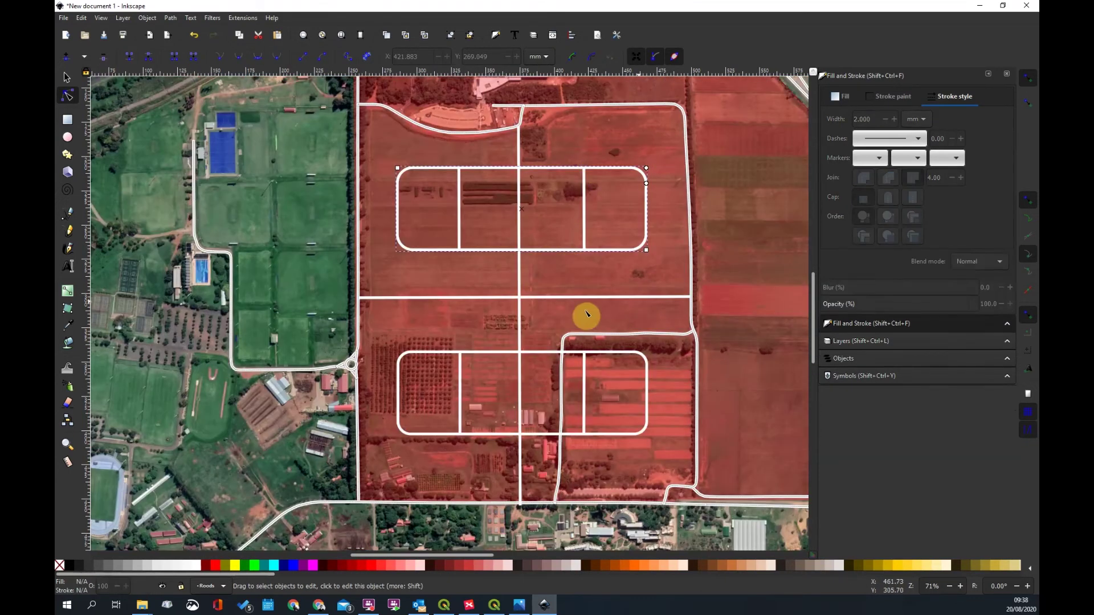
key(s)
scroll(570, 285, up, 5)
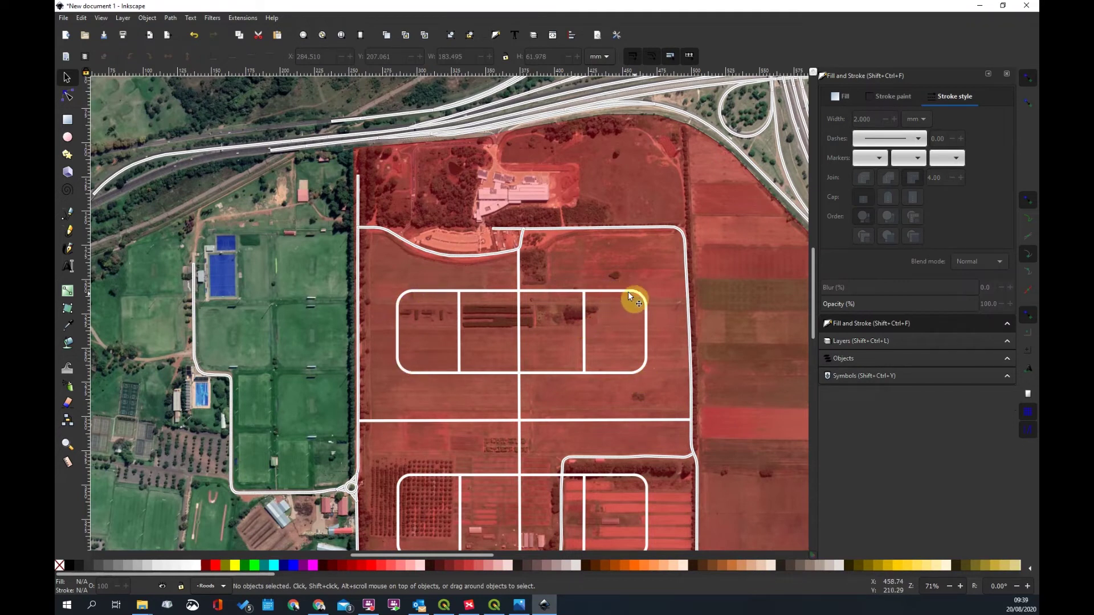
scroll(541, 287, down, 3)
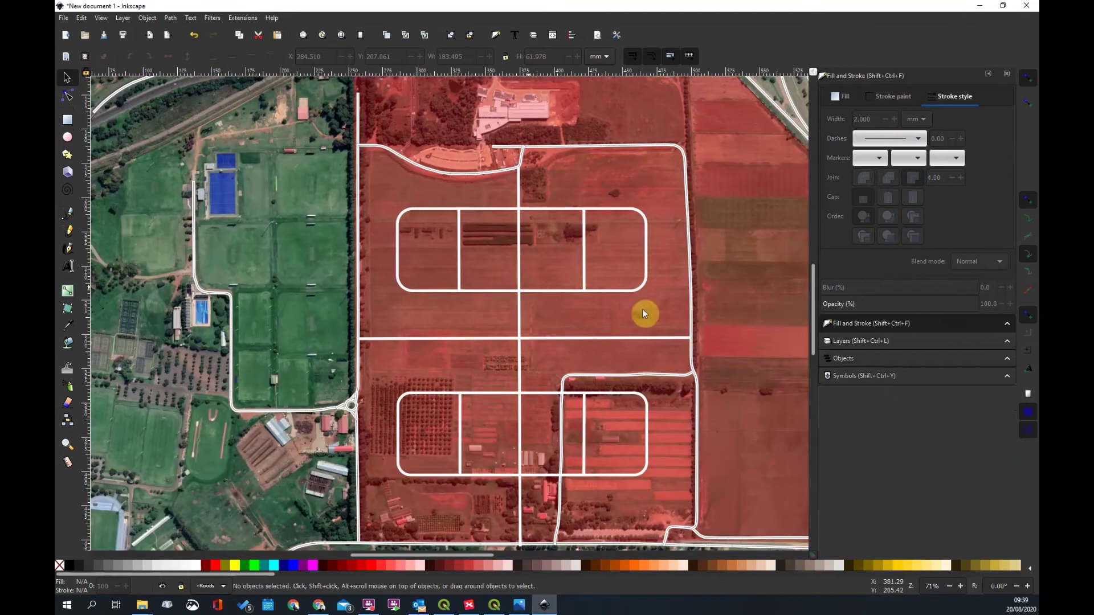
scroll(604, 324, down, 2)
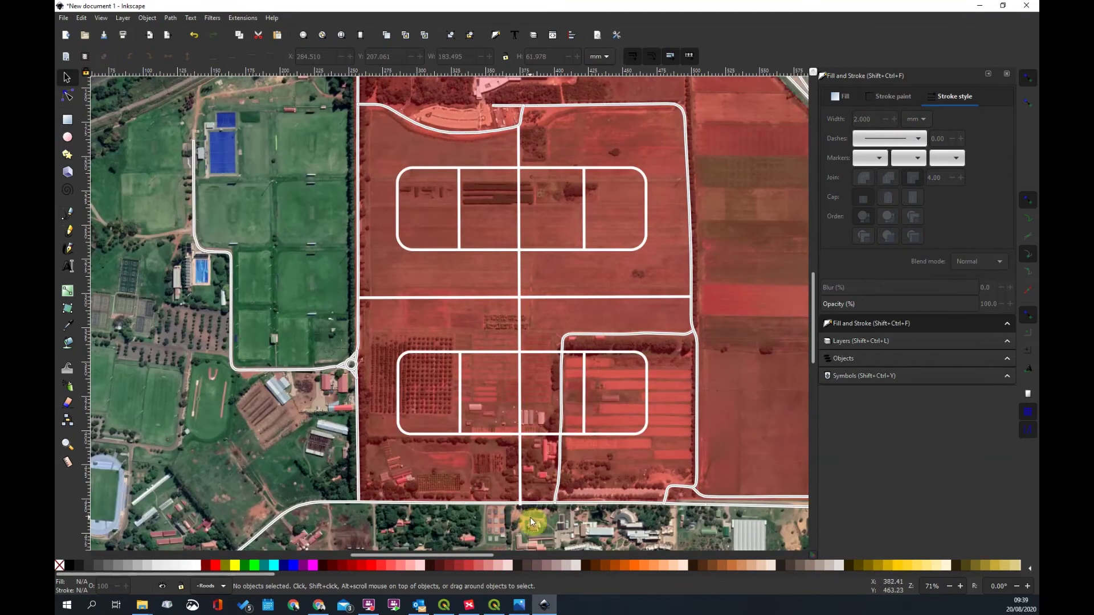
Pull the southern end of the long central vertical road back onto the southern boundary road, at about X 375 mm, Y 453 mm
ctrl+scroll(517, 522, up, 2)
ctrl+scroll(523, 457, up, 2)
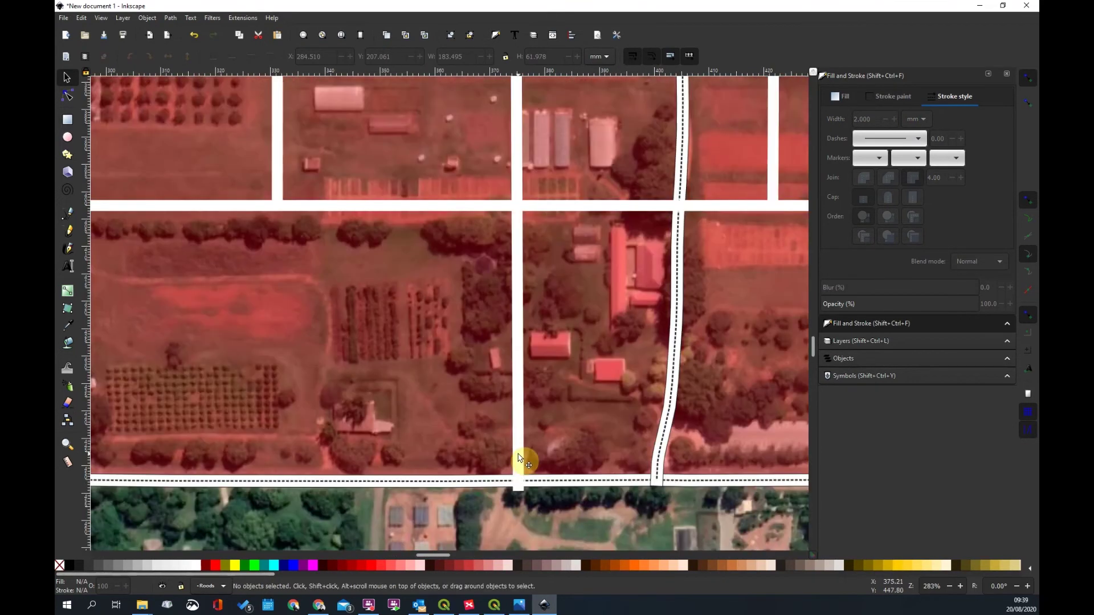
click(69, 97)
drag(520, 492, 518, 489)
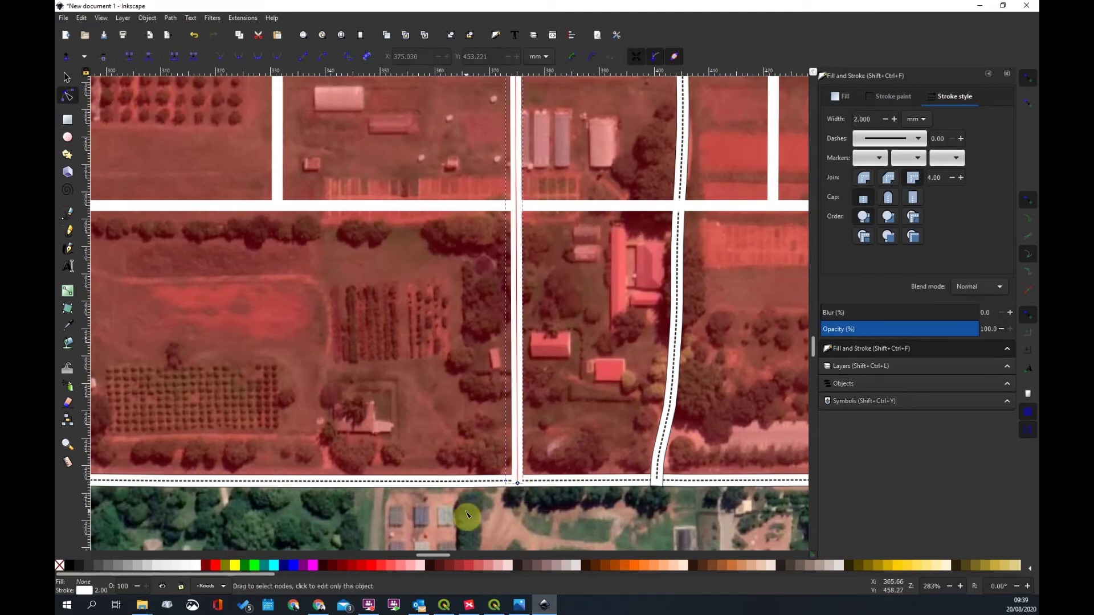
ctrl+scroll(464, 513, down, 3)
scroll(701, 308, down, 1)
key(Escape)
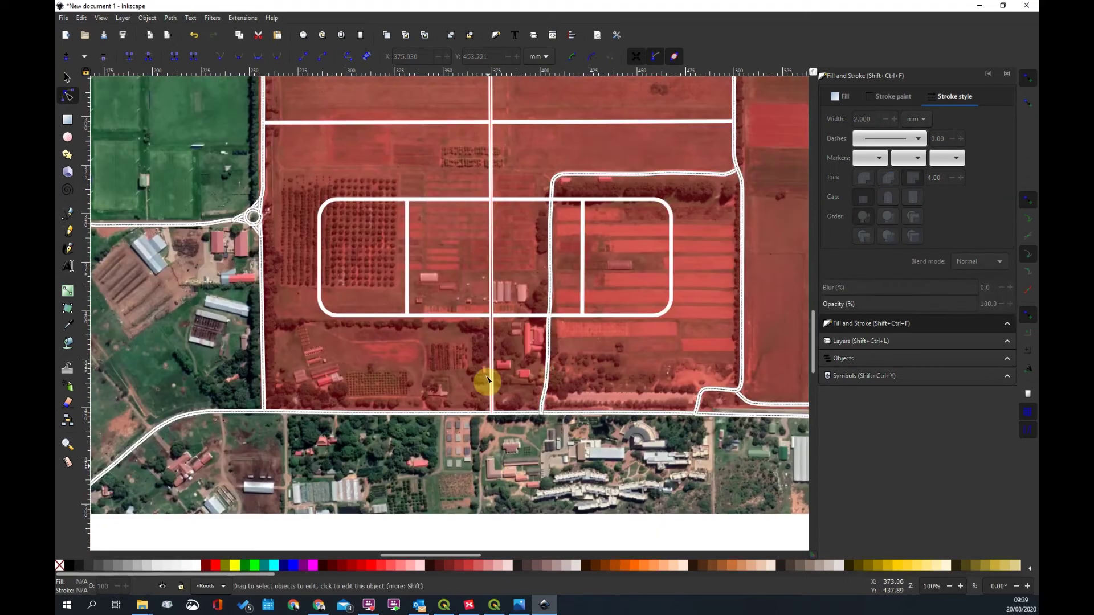
Draw a curved road from the central horizontal road's eastern junction, about X 499 mm, over the eastern fields to the farm buildings' road end
scroll(631, 300, down, 1)
scroll(693, 236, up, 1)
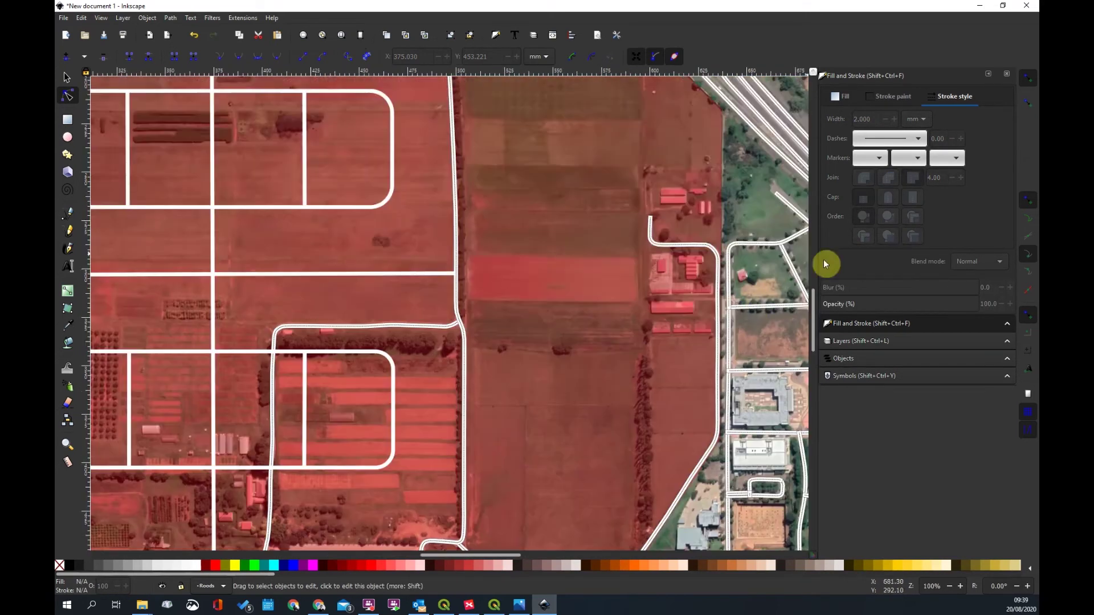
scroll(721, 255, down, 1)
scroll(756, 280, up, 2)
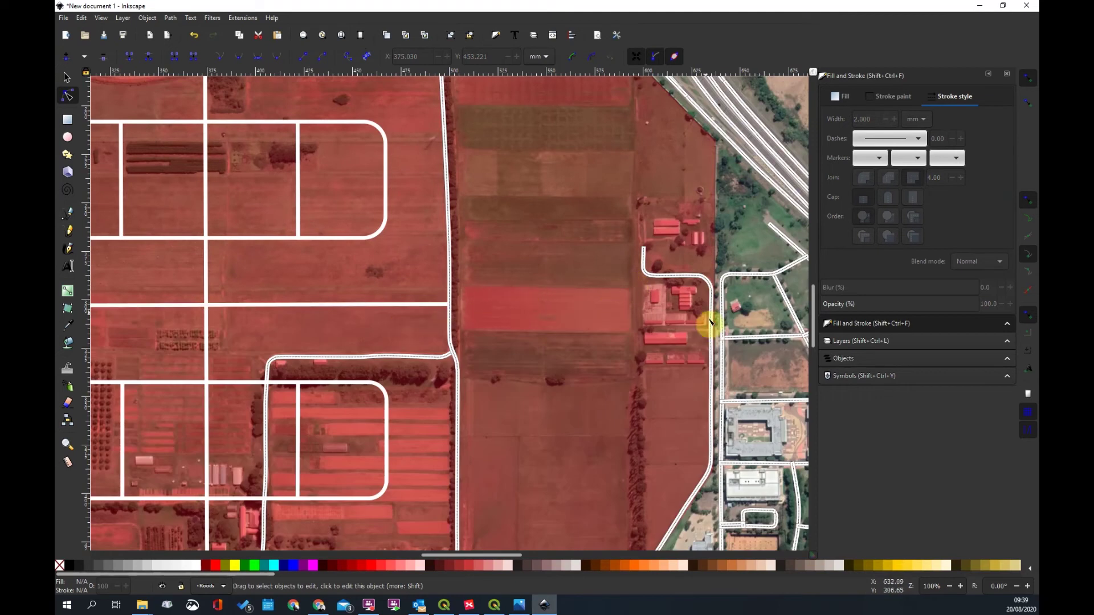
scroll(450, 328, down, 2)
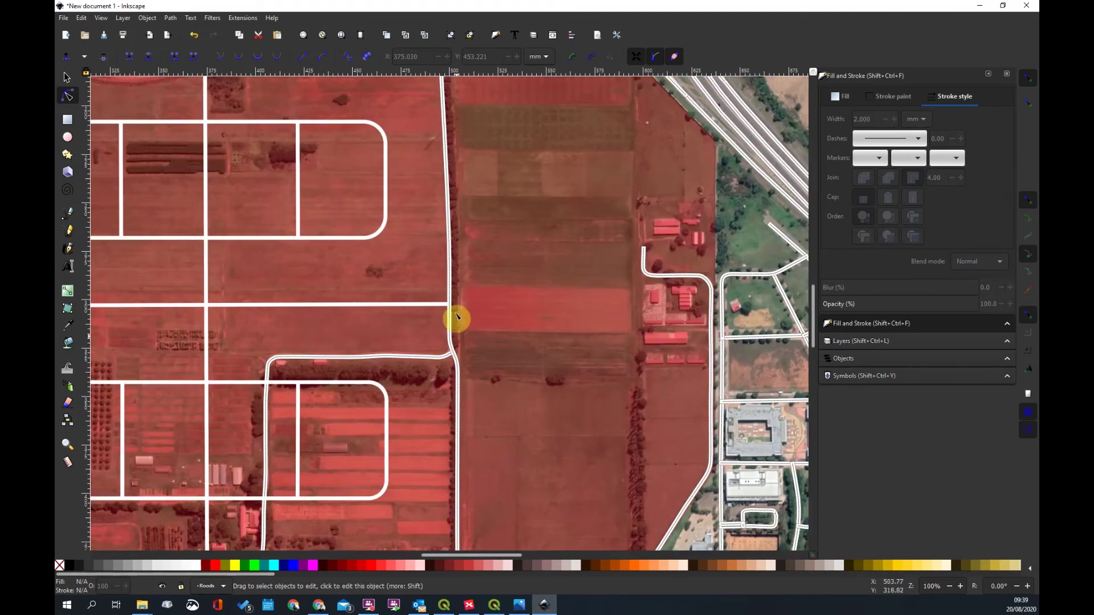
scroll(452, 330, up, 2)
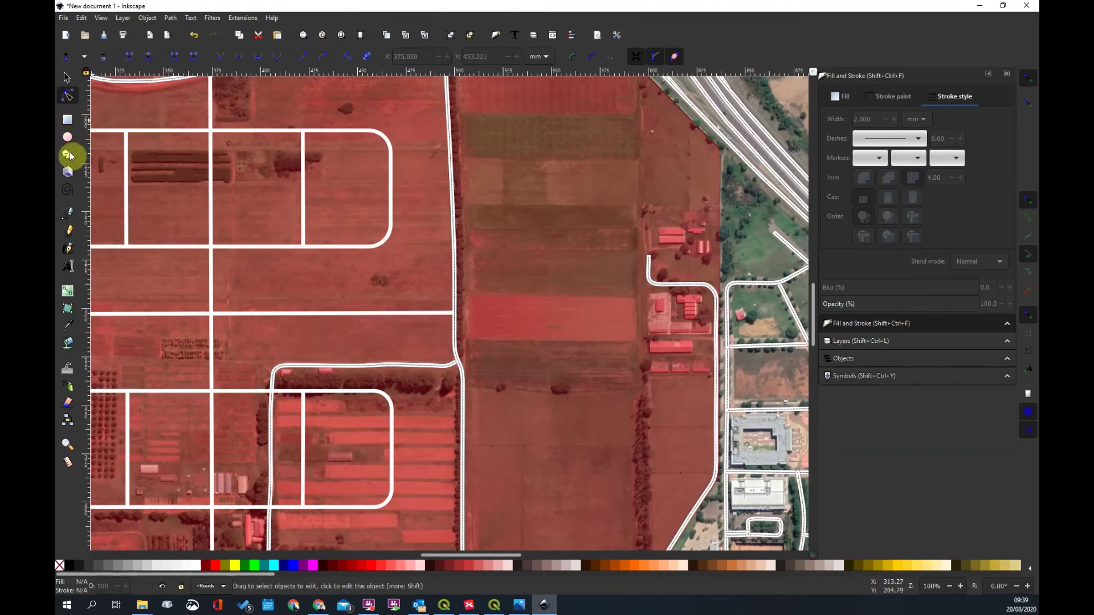
click(454, 313)
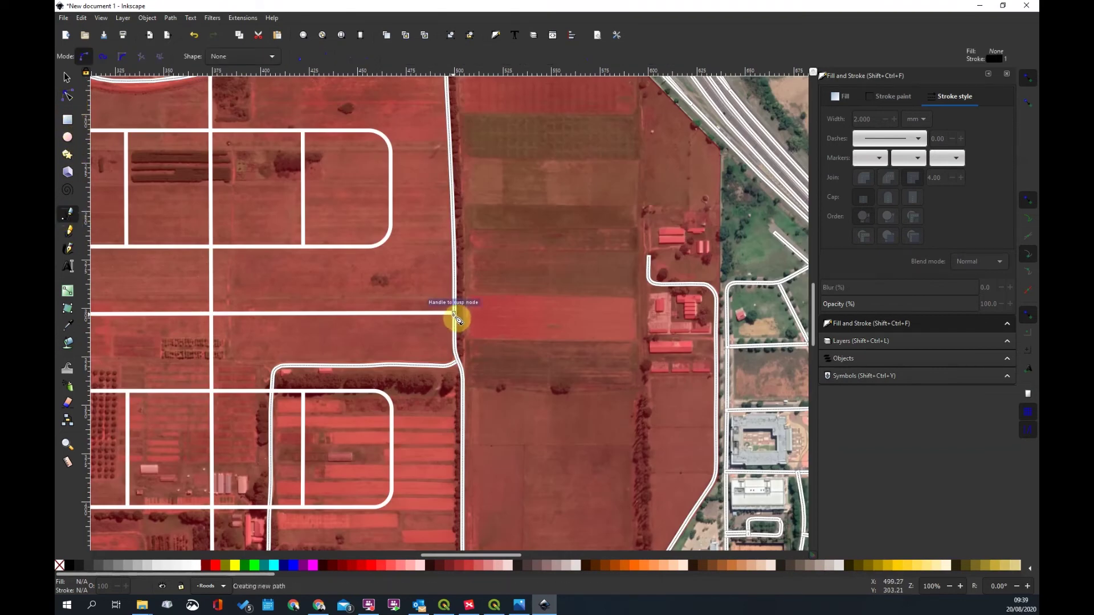
drag(516, 307, 547, 266)
drag(587, 225, 618, 230)
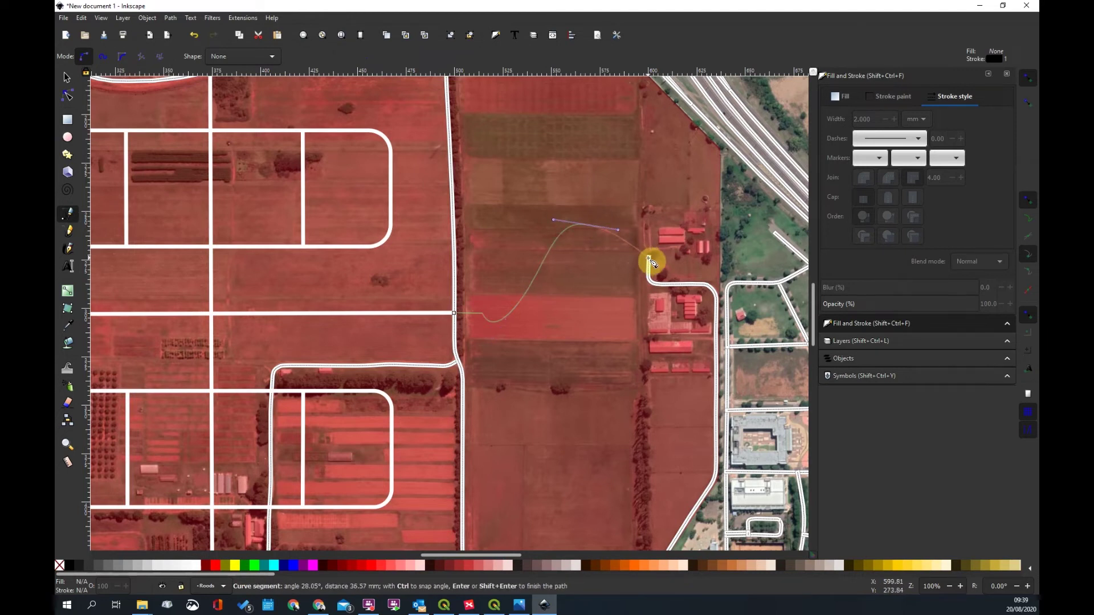
scroll(650, 261, up, 2)
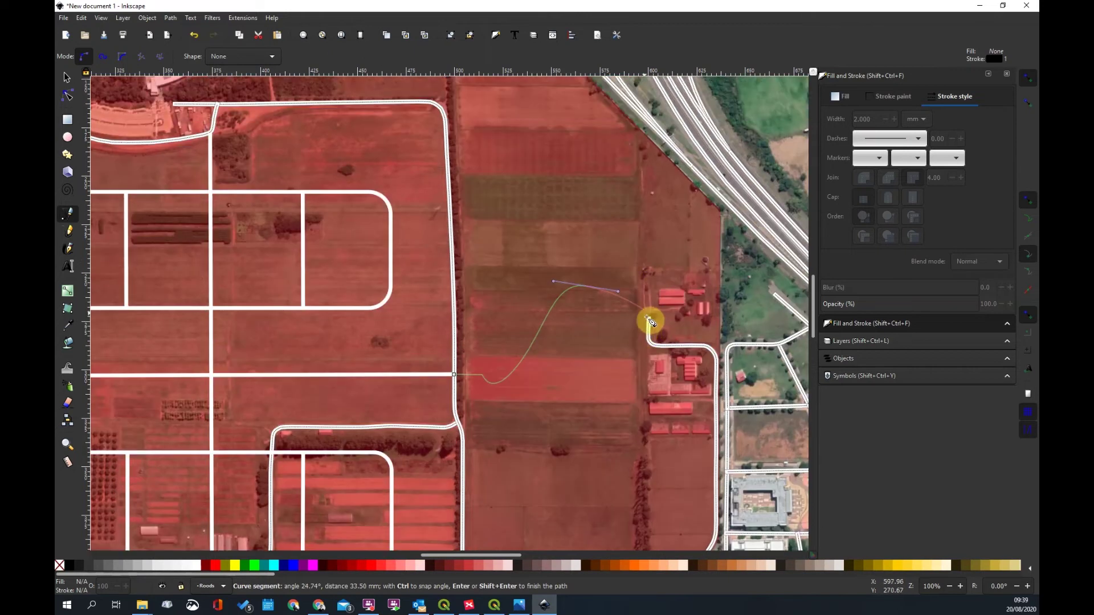
click(650, 320)
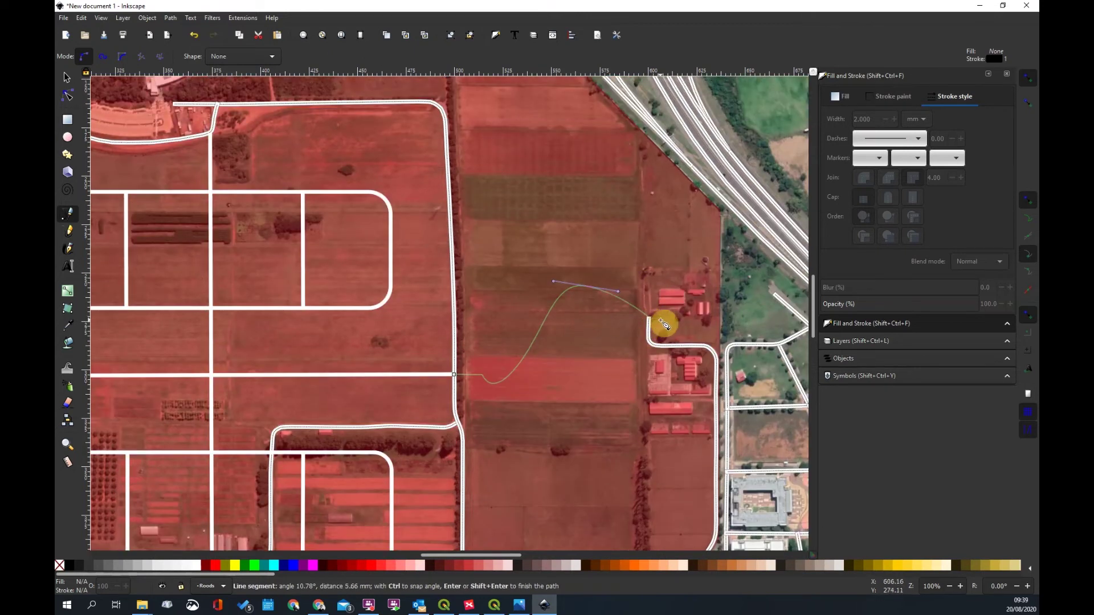
key(Return)
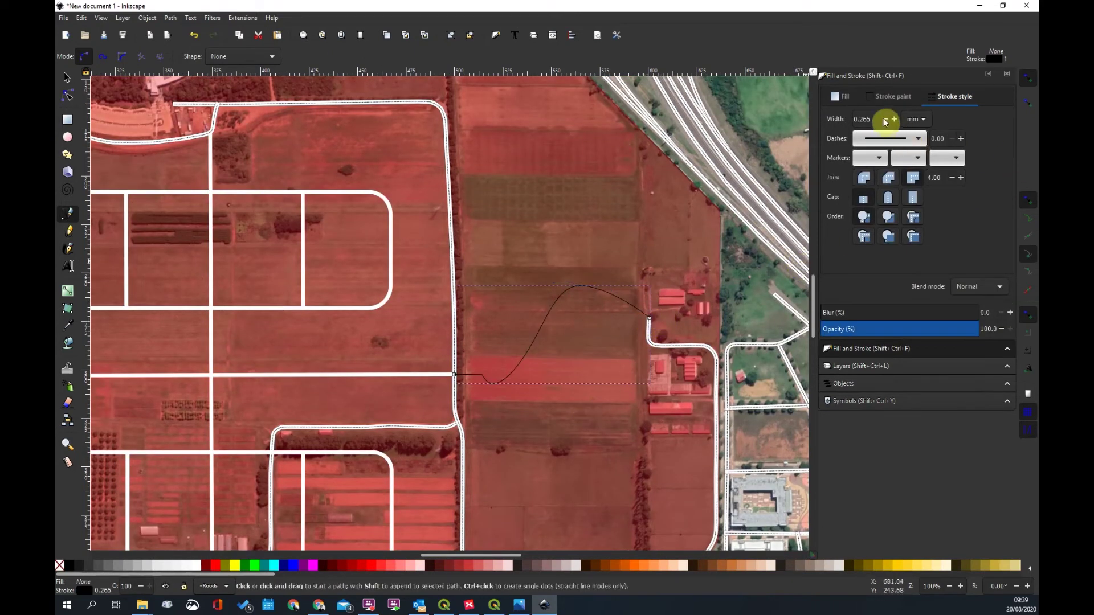
Give the new curved road a 2 mm stroke in opaque white
drag(873, 118, 832, 120)
text(2)
key(Return)
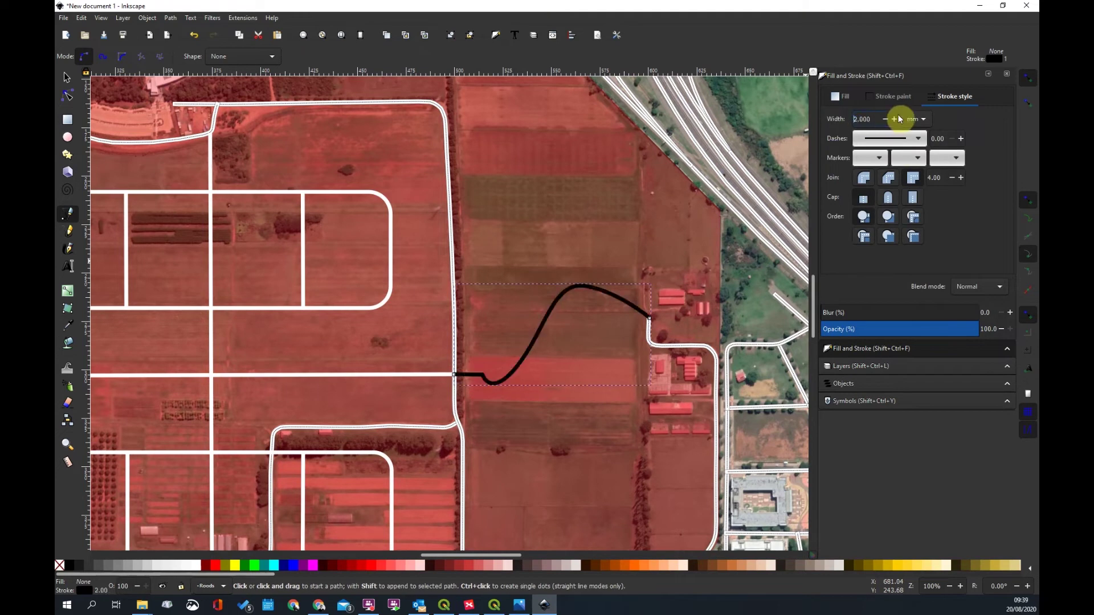
click(893, 97)
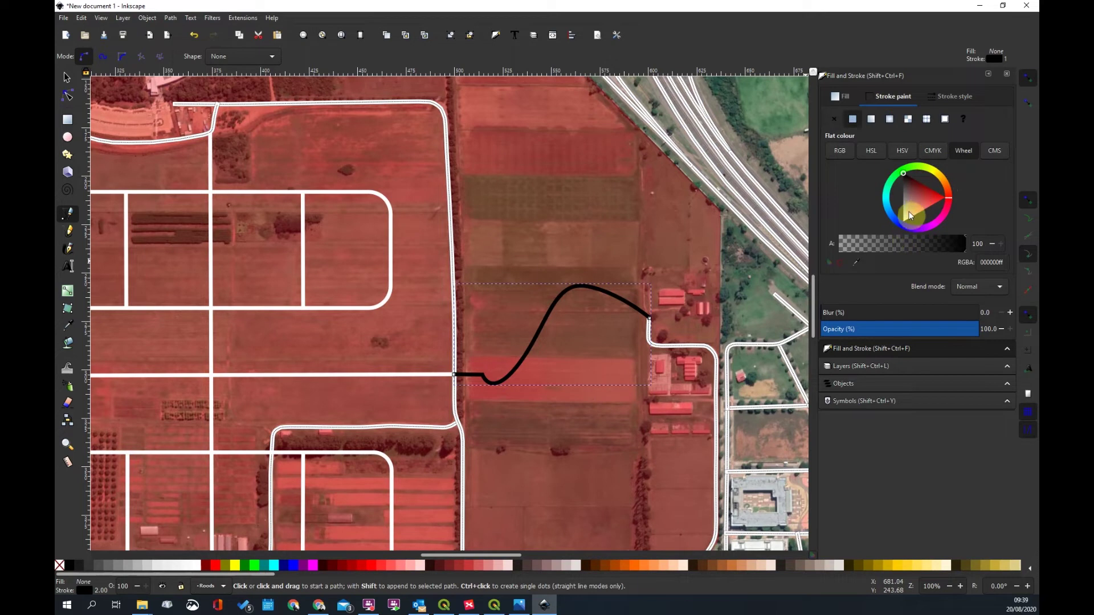
drag(933, 243, 891, 244)
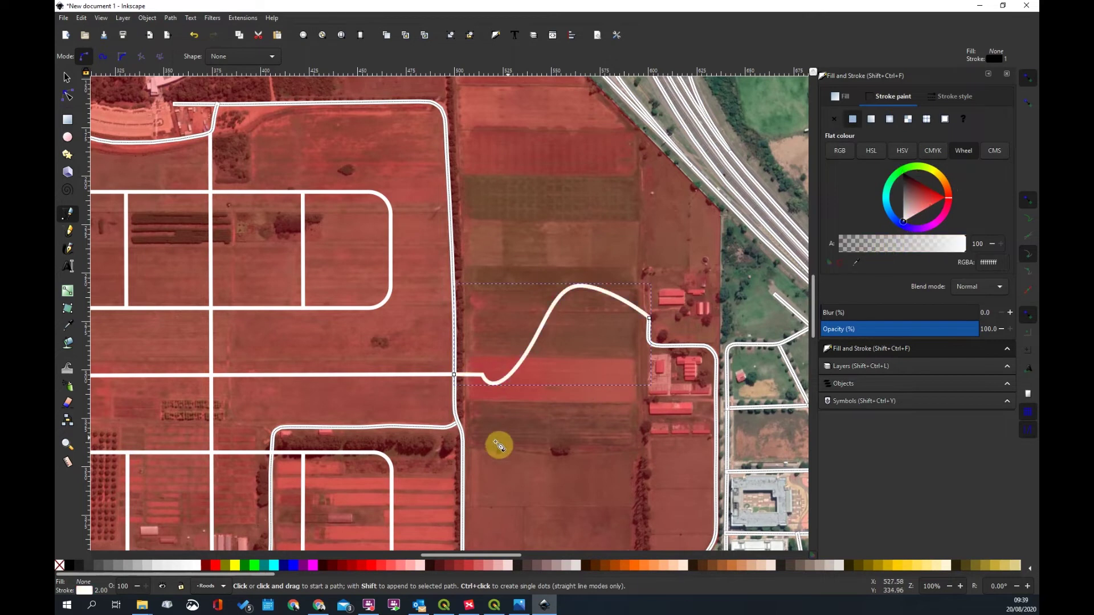
click(523, 362)
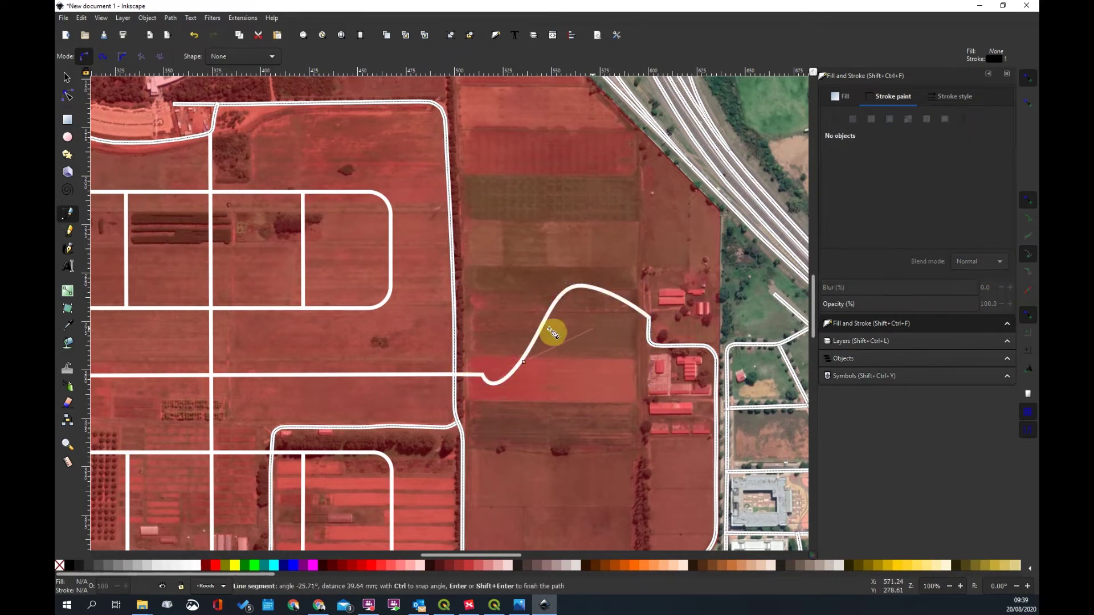
Reshape the curved road's rising middle part around an intermediate node and smooth the node near its western junction
click(68, 96)
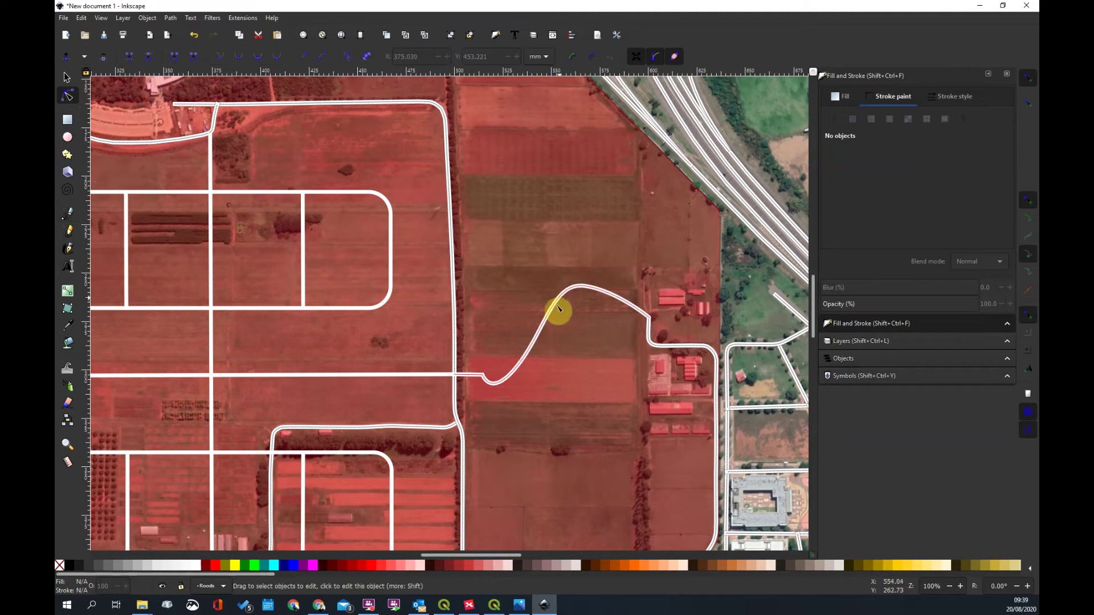
click(558, 310)
drag(519, 366, 533, 344)
drag(560, 303, 556, 314)
click(482, 375)
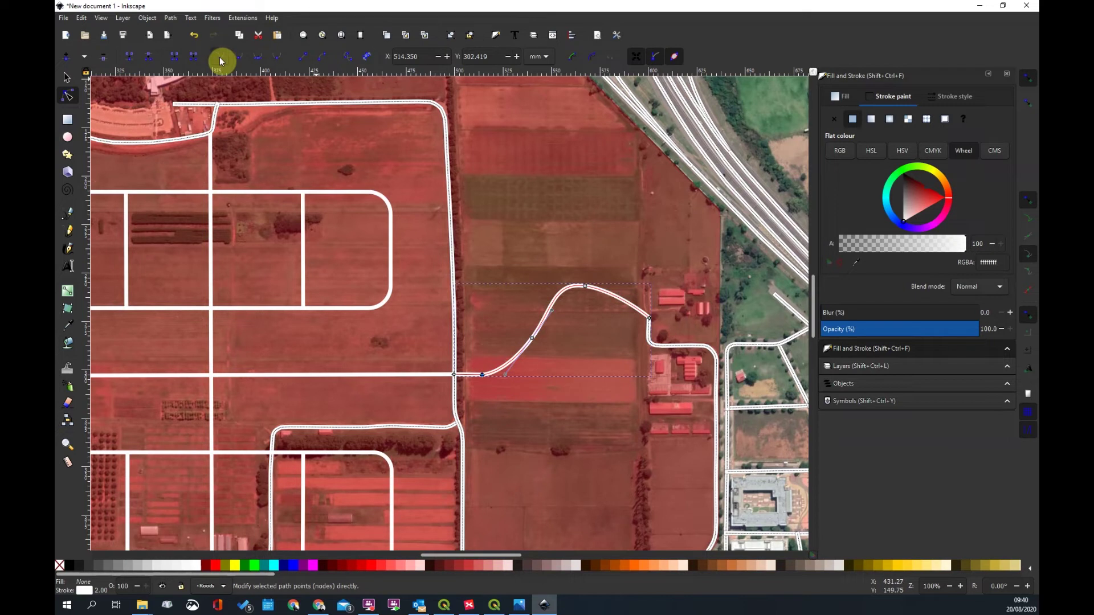
click(238, 57)
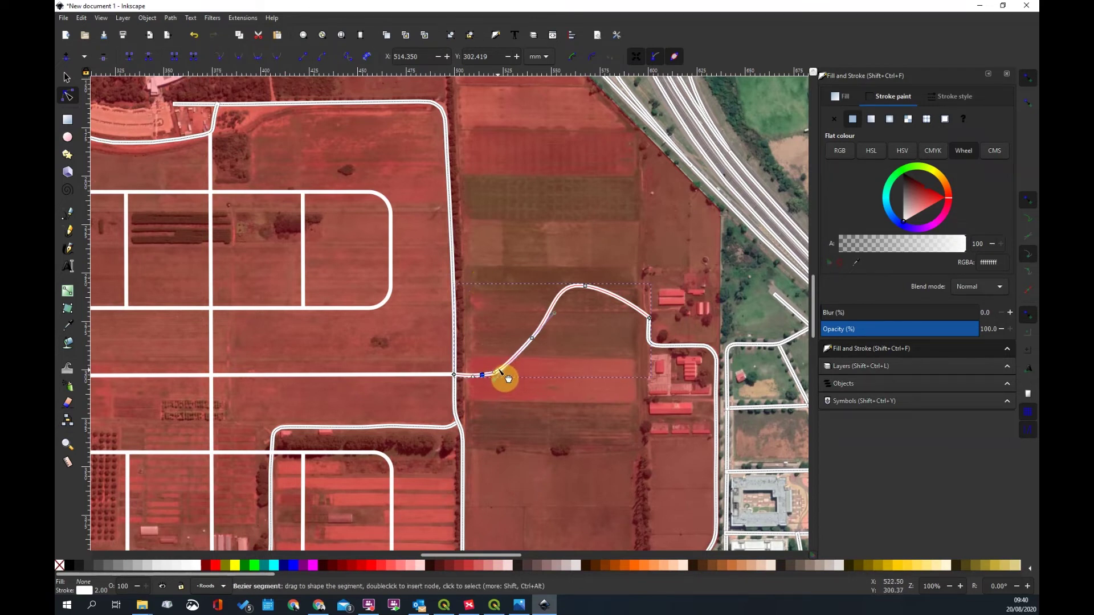
Widen the curved road's bend eastward, moving its crest to about X 583 mm, Y 247 mm, and align its eastern end with the existing road
drag(510, 376, 568, 341)
drag(687, 401, 572, 409)
drag(586, 286, 617, 270)
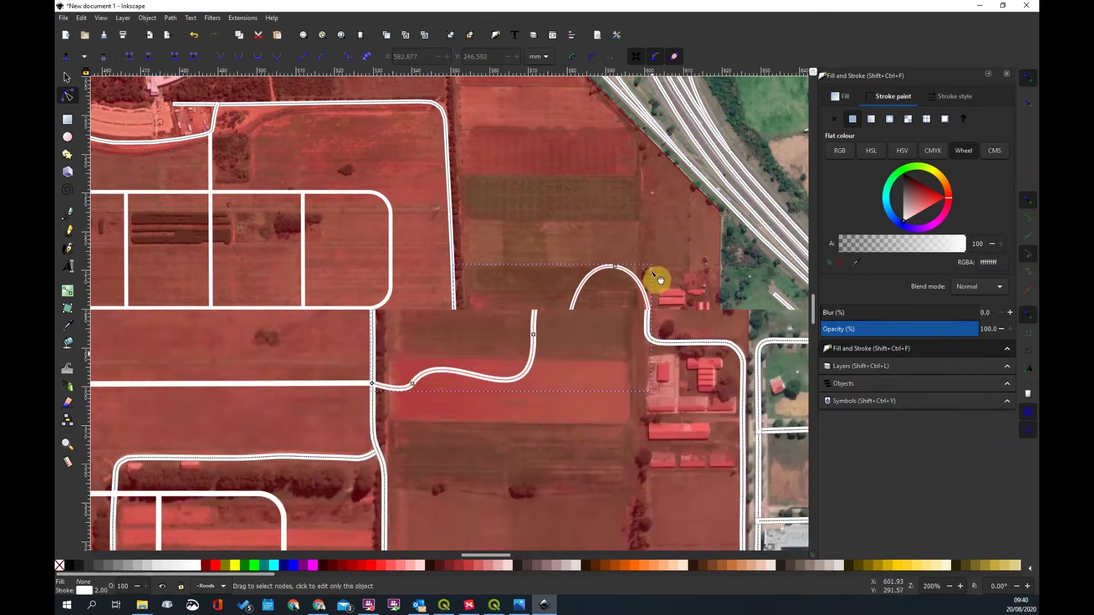
scroll(654, 281, up, 6)
drag(636, 321, 631, 314)
scroll(672, 357, down, 3)
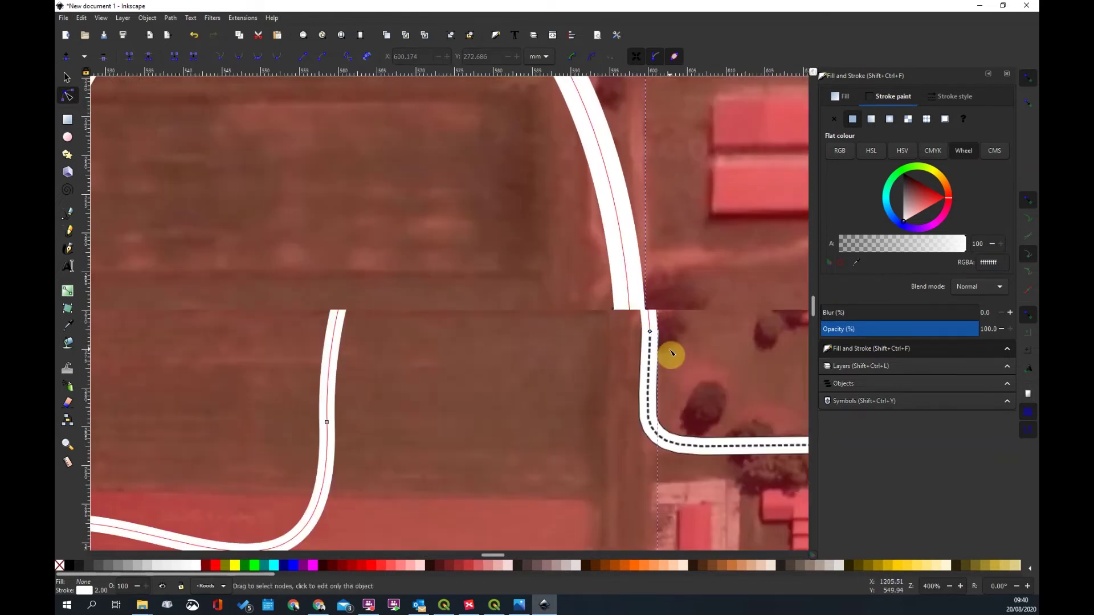
Refine the curved road's arch with its crest node at about X 583 mm, Y 245 mm and middle node at X 559 mm, Y 270 mm
mouse_move(561, 194)
mouse_down()
mouse_move(552, 191)
mouse_move(563, 186)
mouse_up()
drag(654, 212, 677, 195)
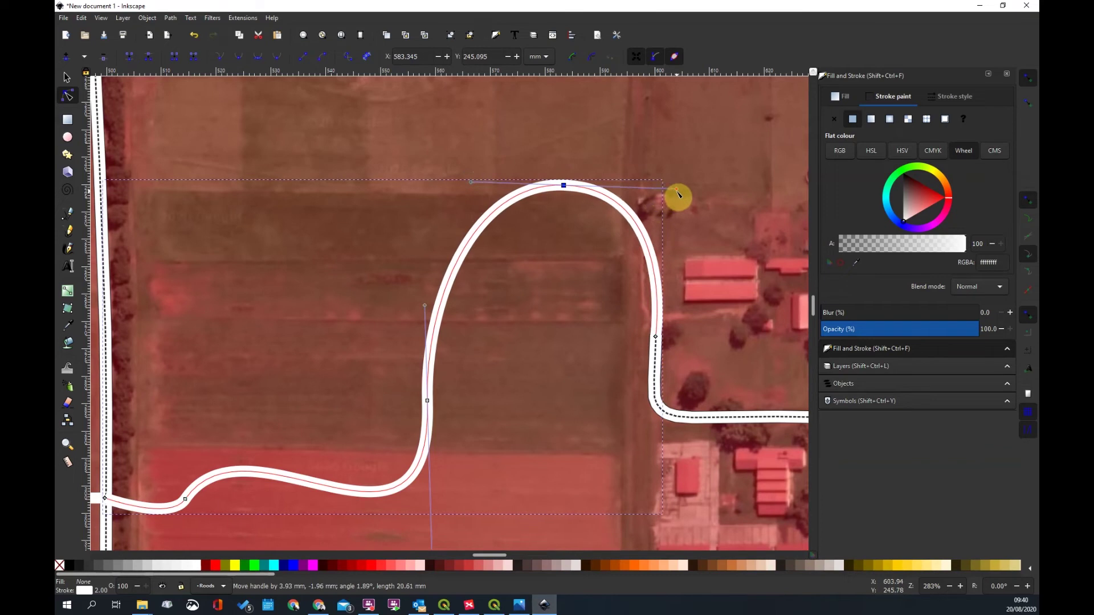
mouse_move(473, 186)
mouse_down()
mouse_move(459, 190)
mouse_move(479, 177)
mouse_up()
drag(437, 400, 432, 327)
drag(430, 232, 443, 238)
click(384, 525)
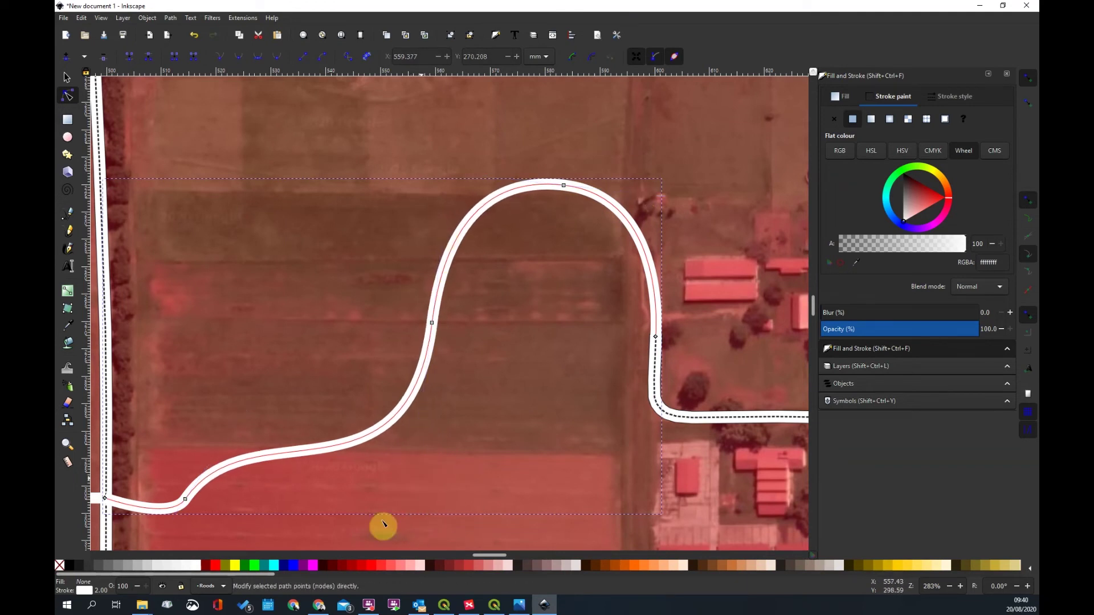
Try moving the curved road's western node to about X 519 mm, Y 293 mm and adjusting its two handles independently
click(193, 506)
drag(190, 508, 213, 450)
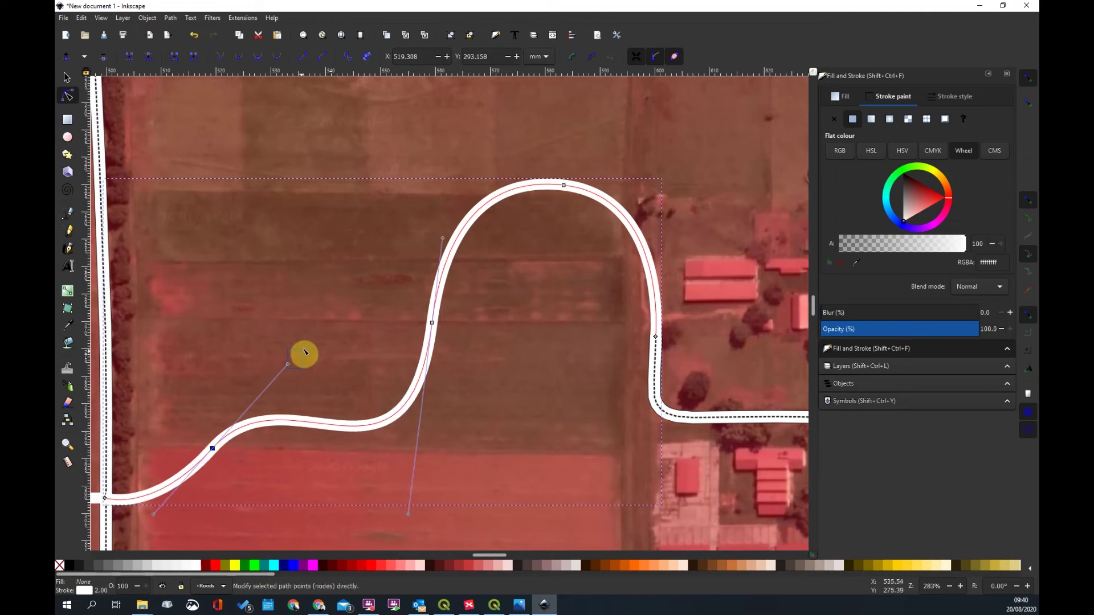
click(291, 364)
click(213, 449)
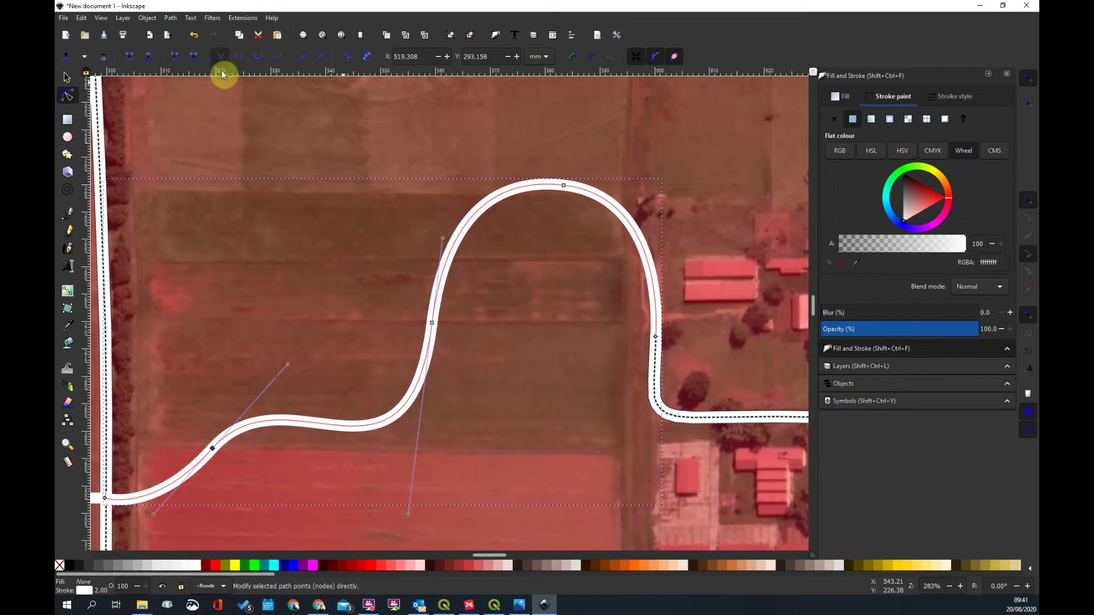
drag(244, 429, 331, 399)
drag(157, 523, 174, 508)
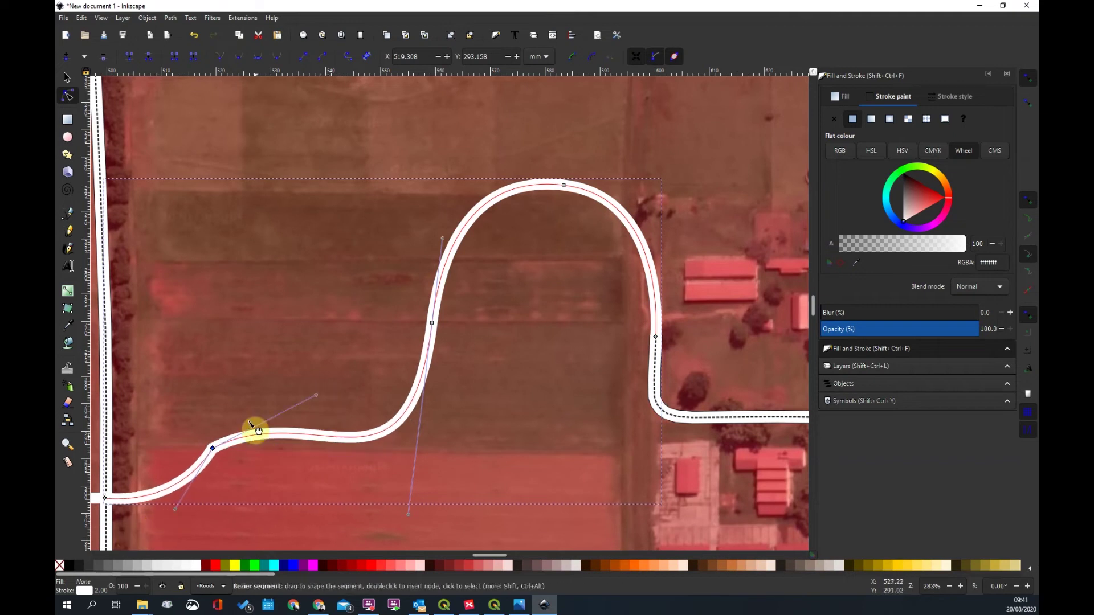
Try corner and smooth types on the western node at about X 520 mm, Y 294 mm, and swing its eastern handle level
click(225, 57)
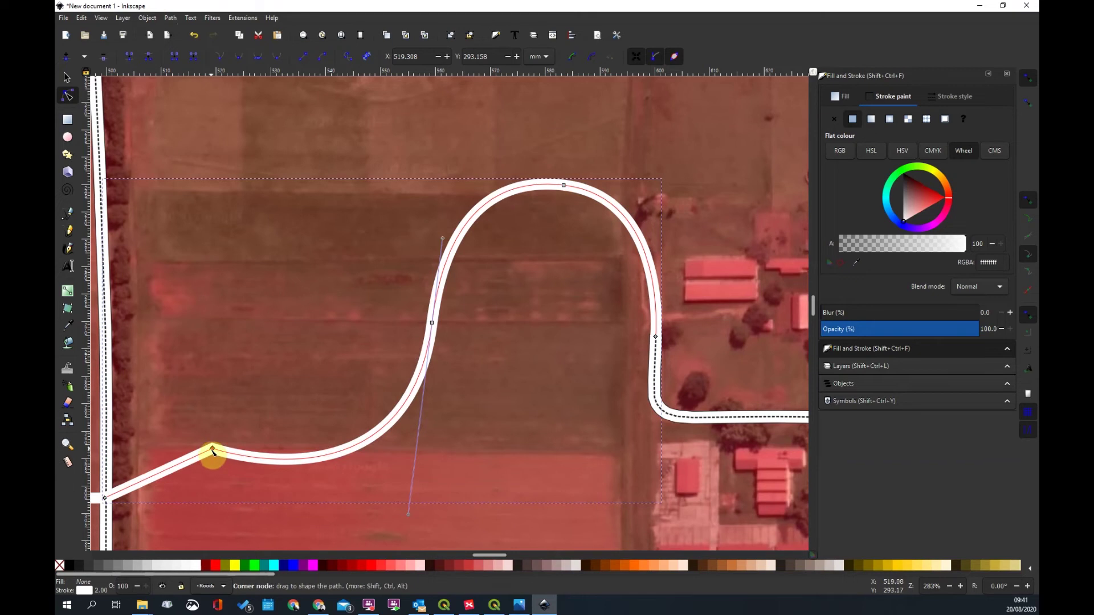
mouse_move(212, 450)
mouse_down()
mouse_move(225, 489)
mouse_move(216, 456)
mouse_up()
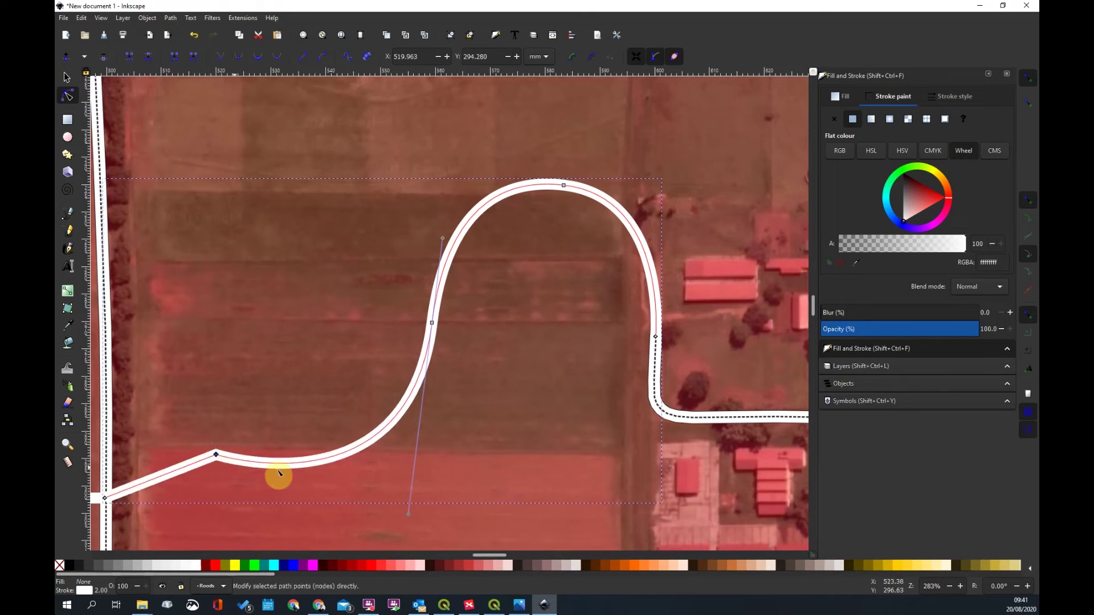
click(239, 58)
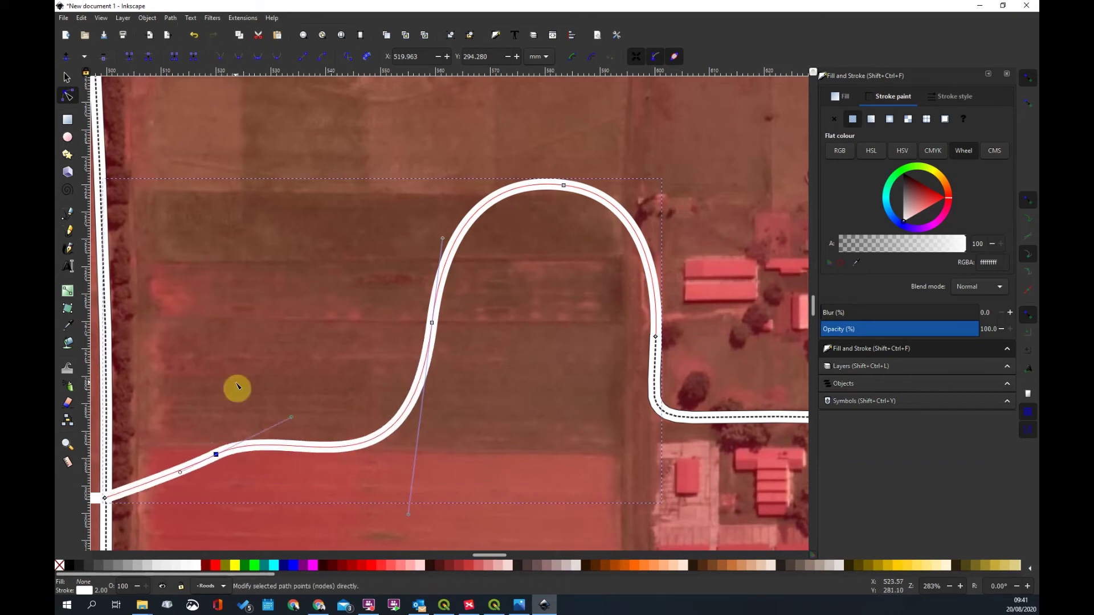
click(221, 59)
drag(291, 418, 294, 454)
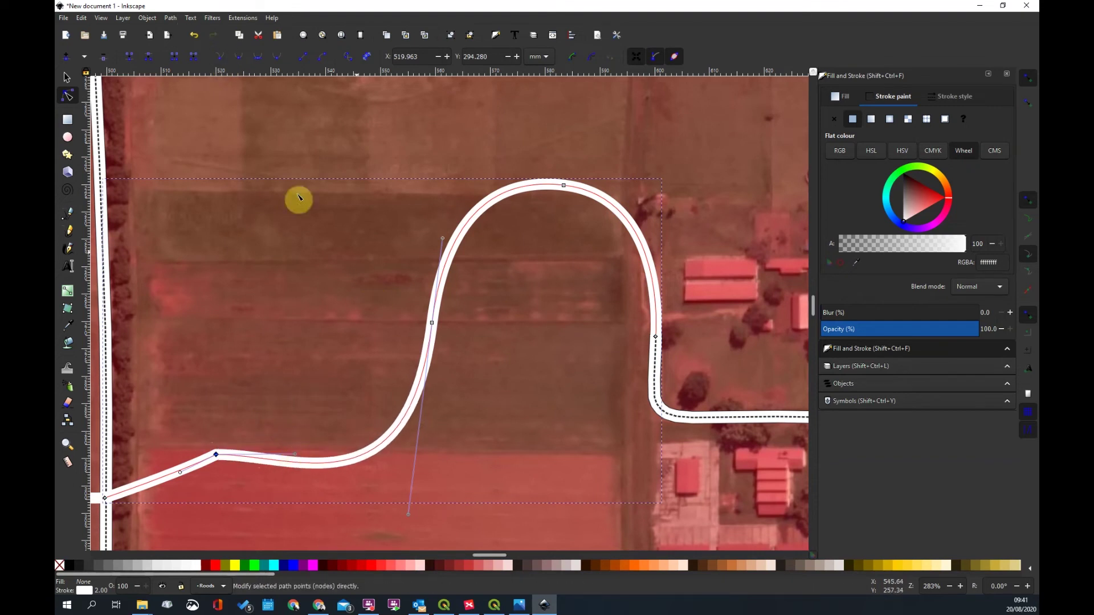
Make the western node a corner without handles and move it to about X 531 mm, Y 302 mm, level with the junction
click(219, 59)
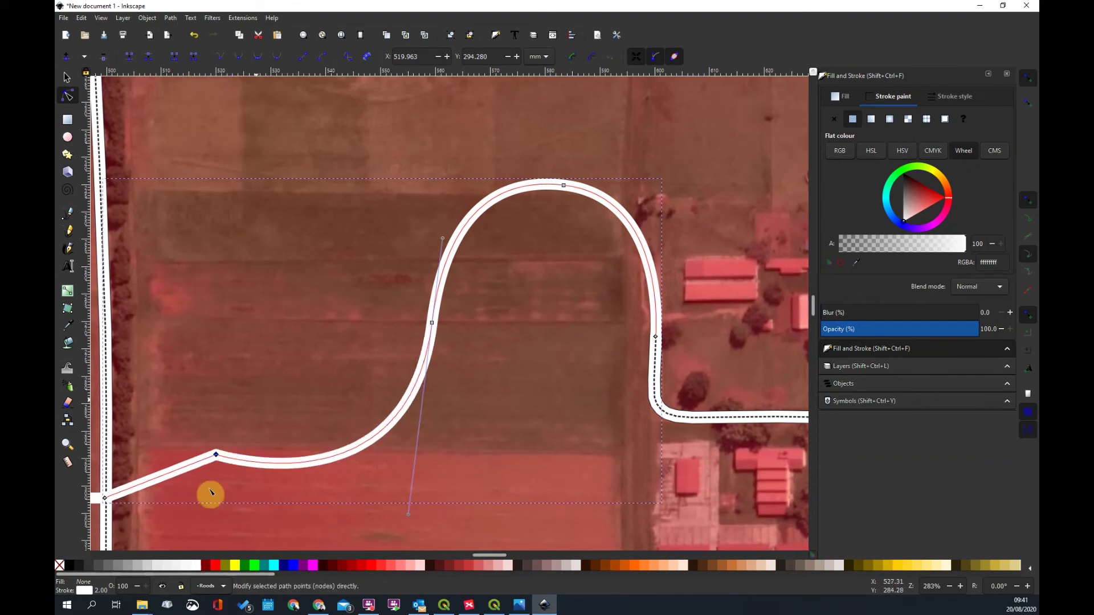
drag(217, 457, 274, 500)
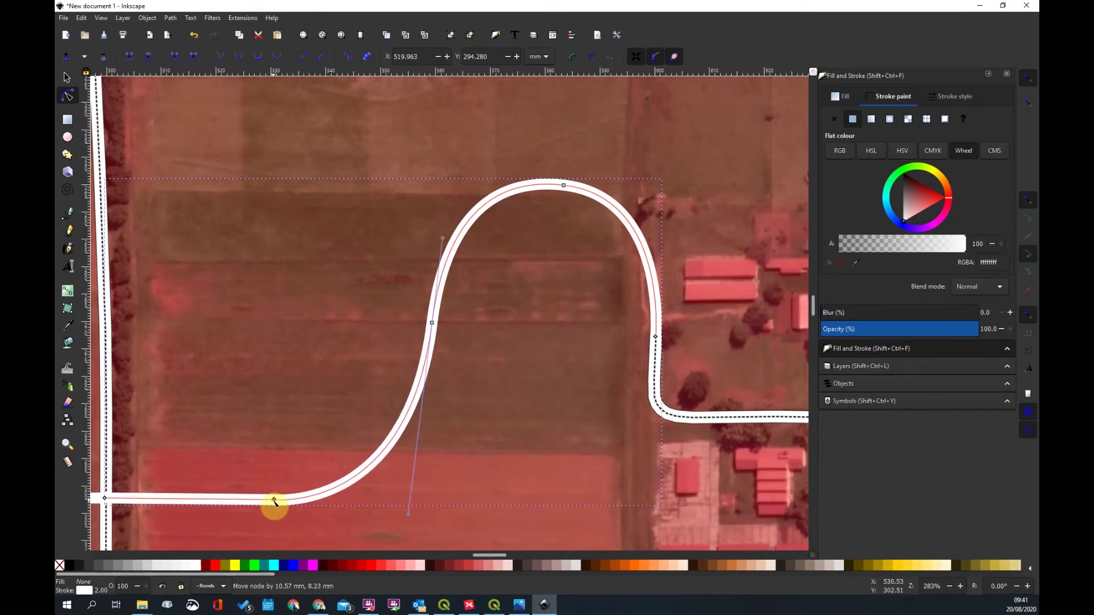
scroll(342, 386, down, 1)
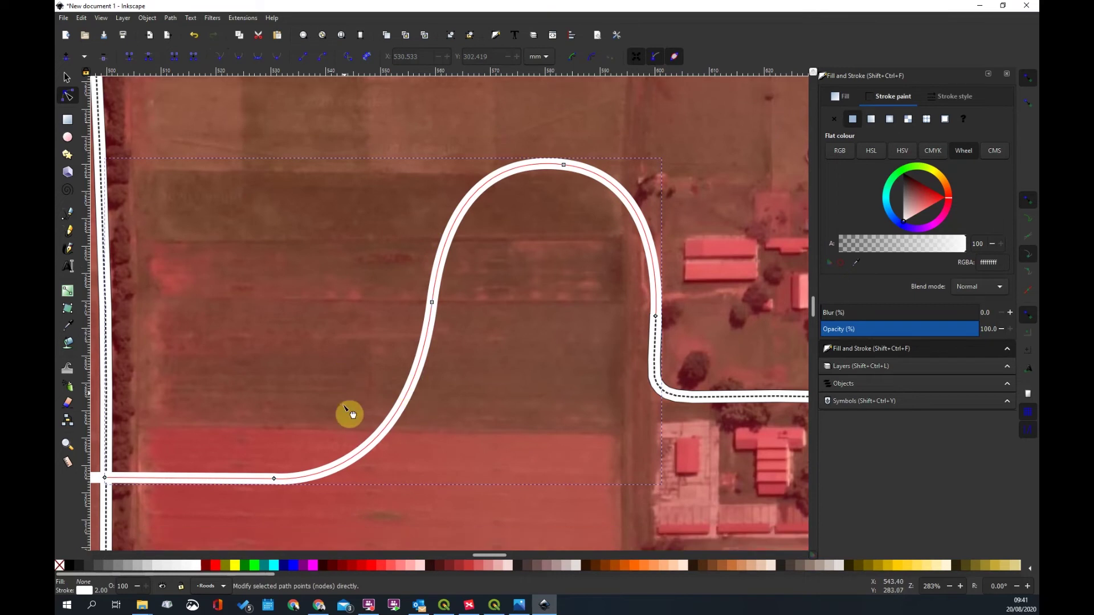
scroll(349, 364, down, 2)
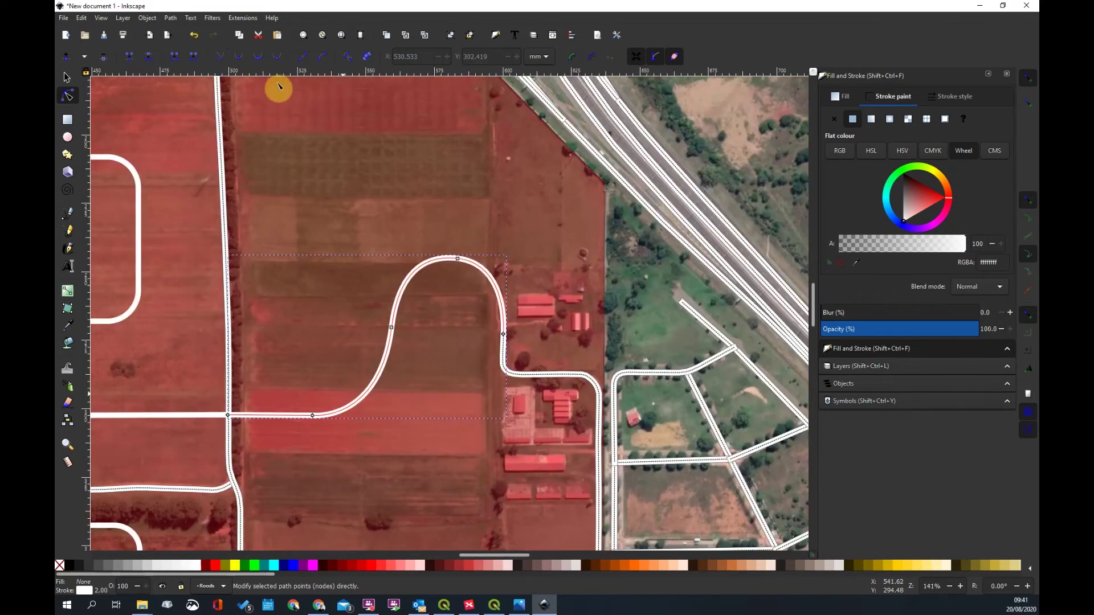
Remove the horizontal guide crossing the middle of the page
scroll(337, 354, down, 2)
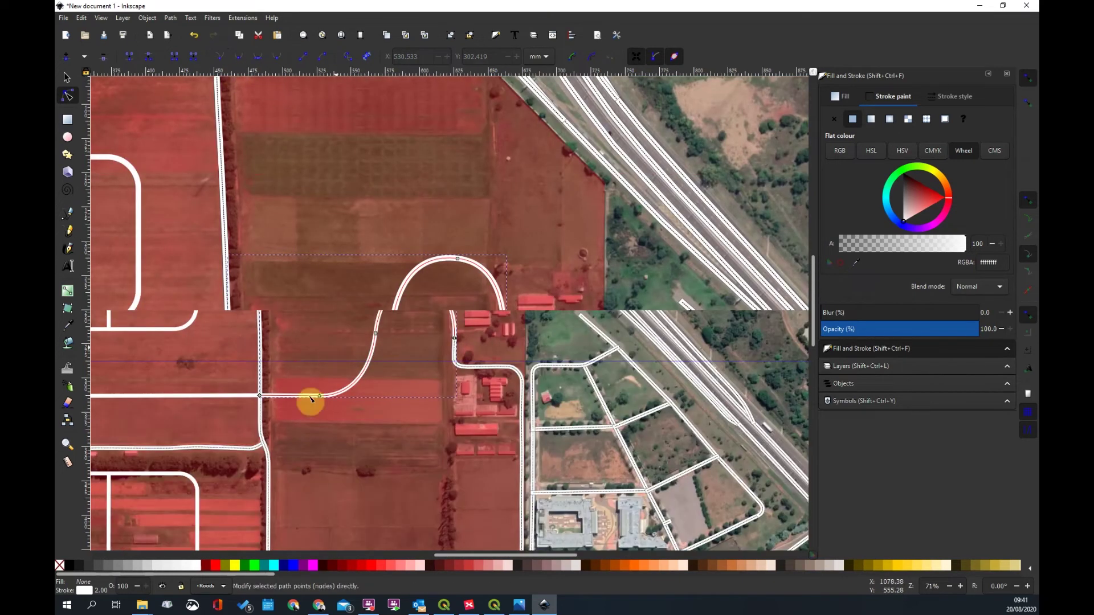
scroll(183, 368, down, 3)
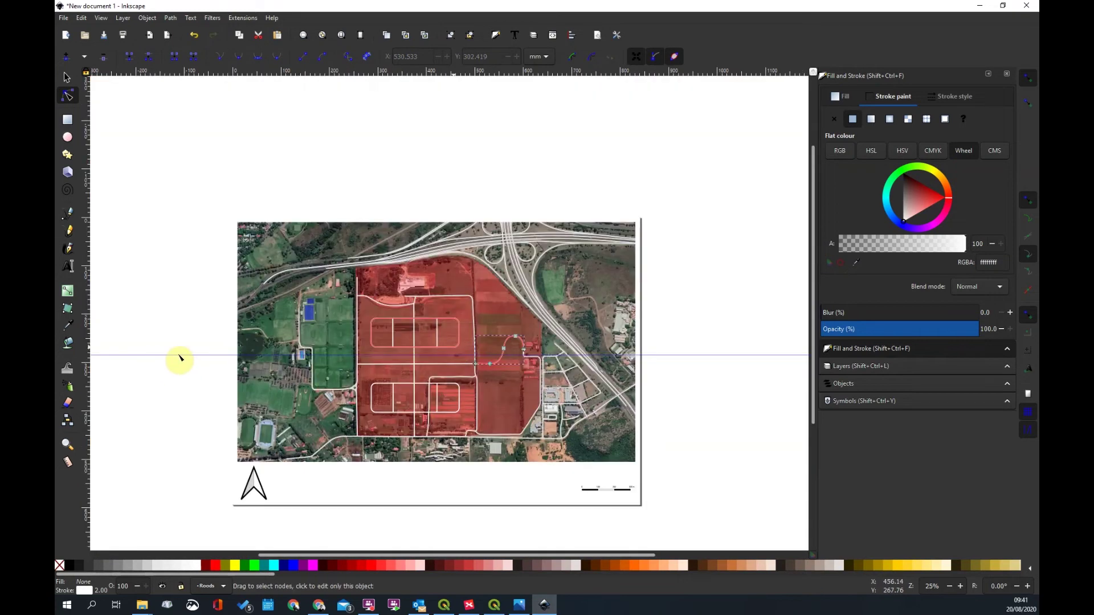
drag(179, 360, 212, 67)
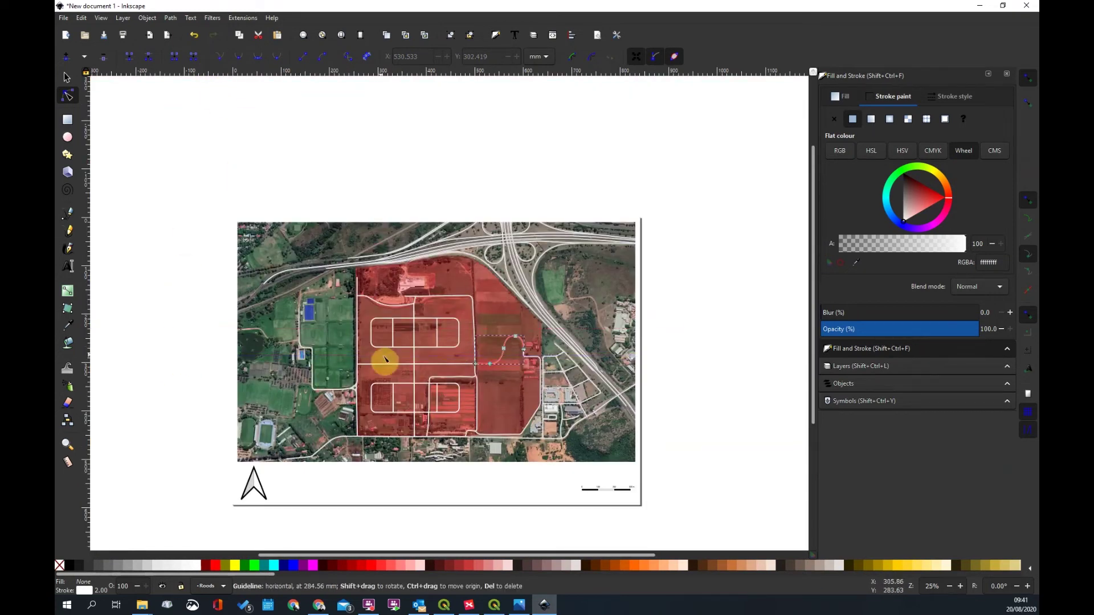
scroll(369, 393, up, 1)
scroll(506, 387, up, 4)
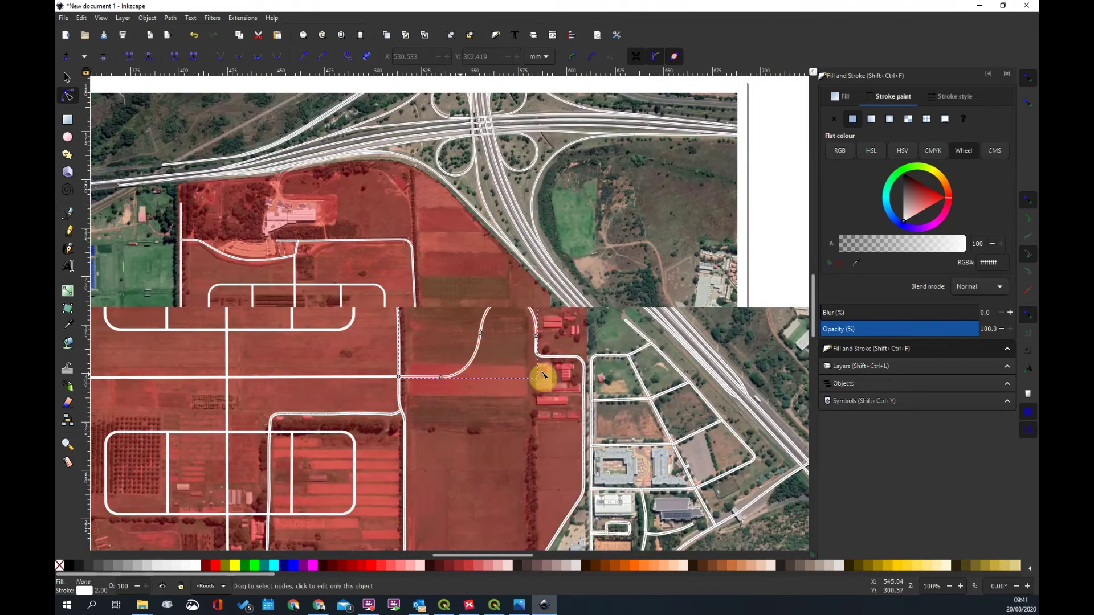
Deselect the curved road and look over the whole road network on the map
key(Escape)
scroll(543, 375, down, 2)
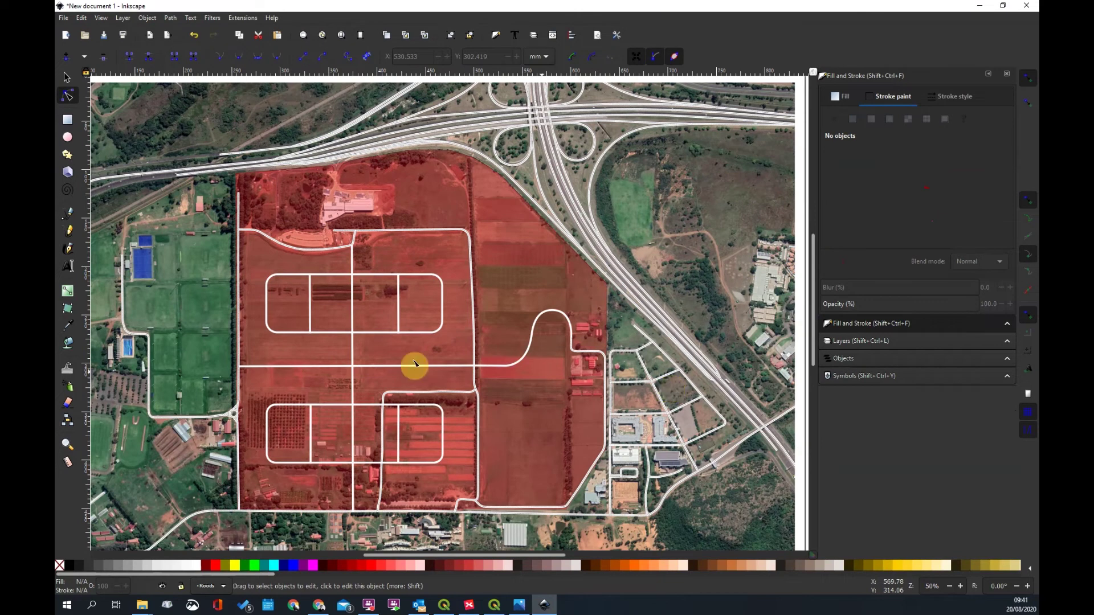
scroll(698, 393, down, 1)
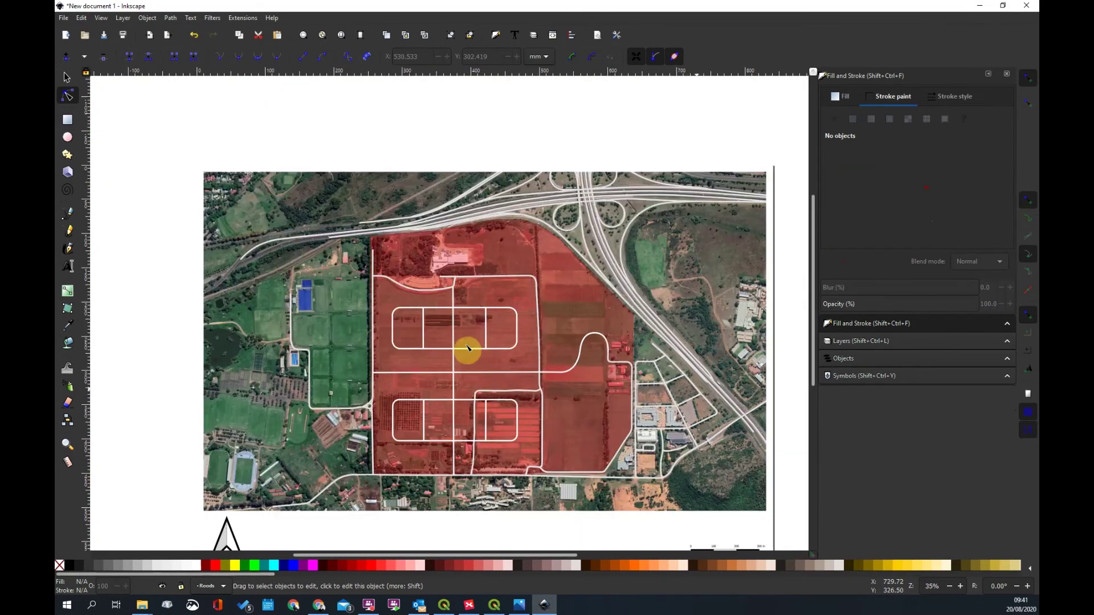
drag(483, 336, 468, 349)
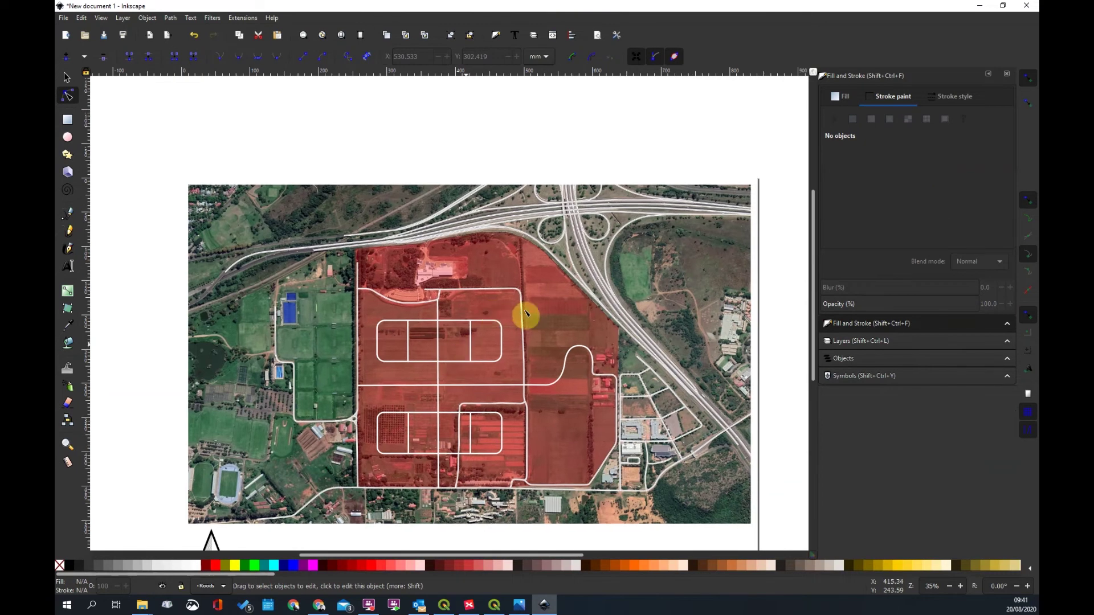
scroll(506, 302, up, 2)
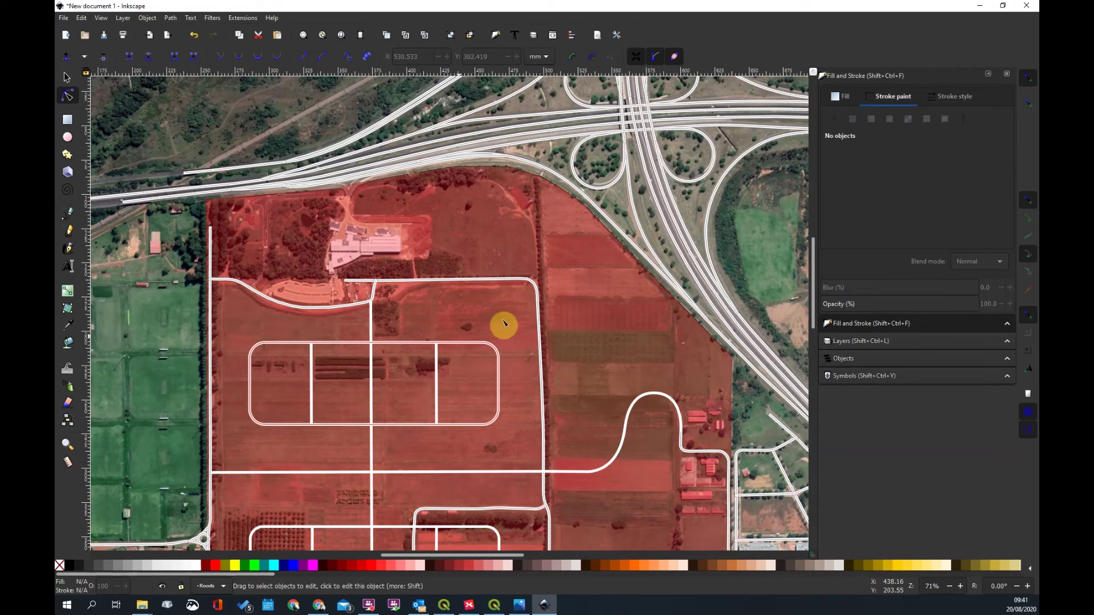
scroll(555, 350, down, 1)
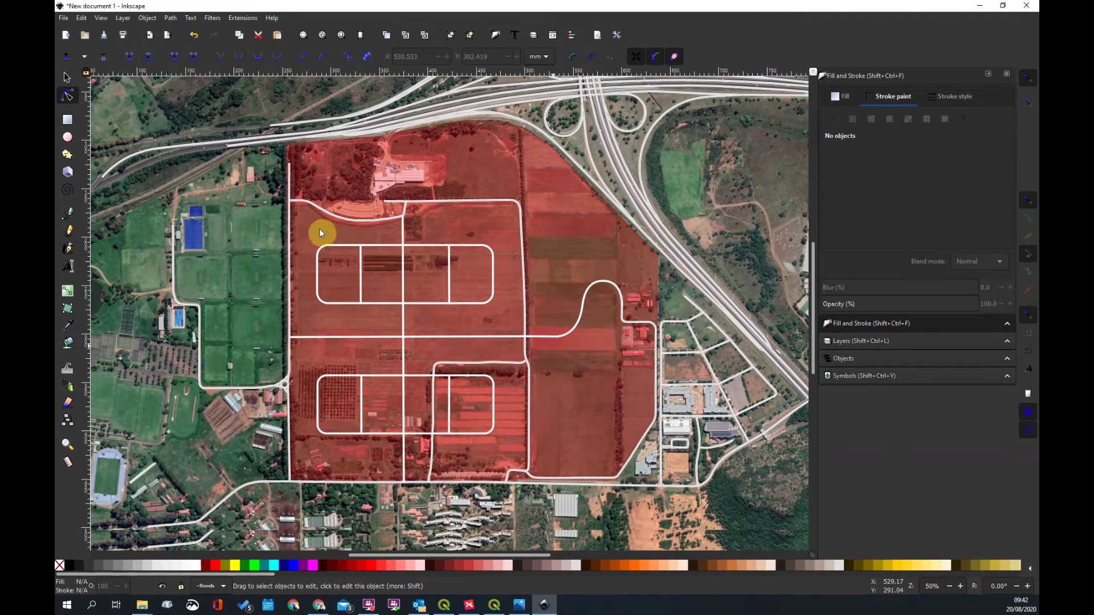
Set up a PNG export of the drawing to the file Newroads.png in the Test folder on the desktop
click(63, 17)
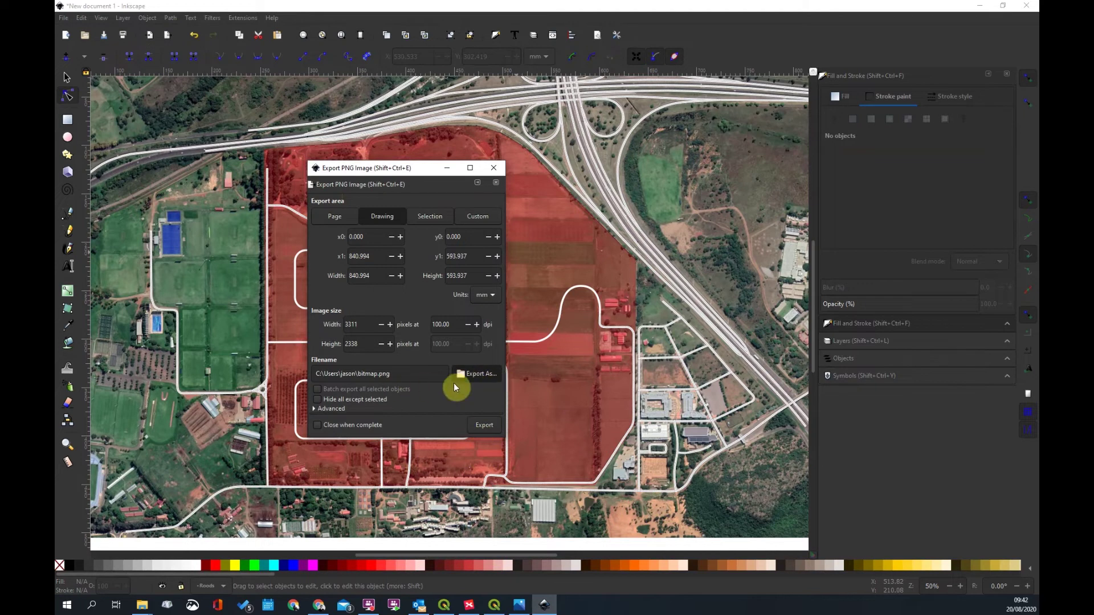
click(476, 375)
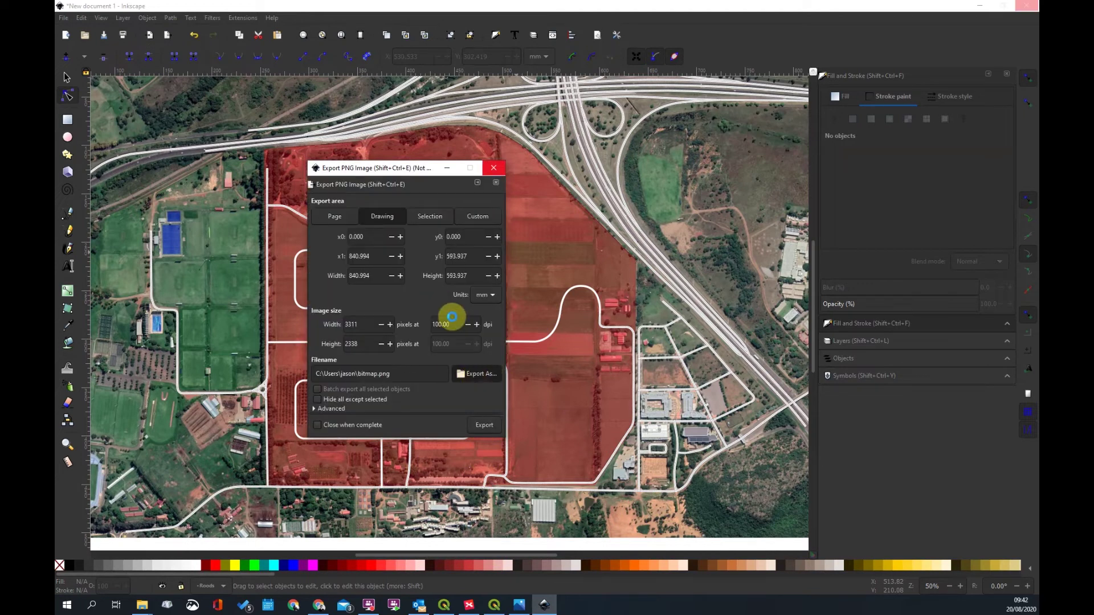
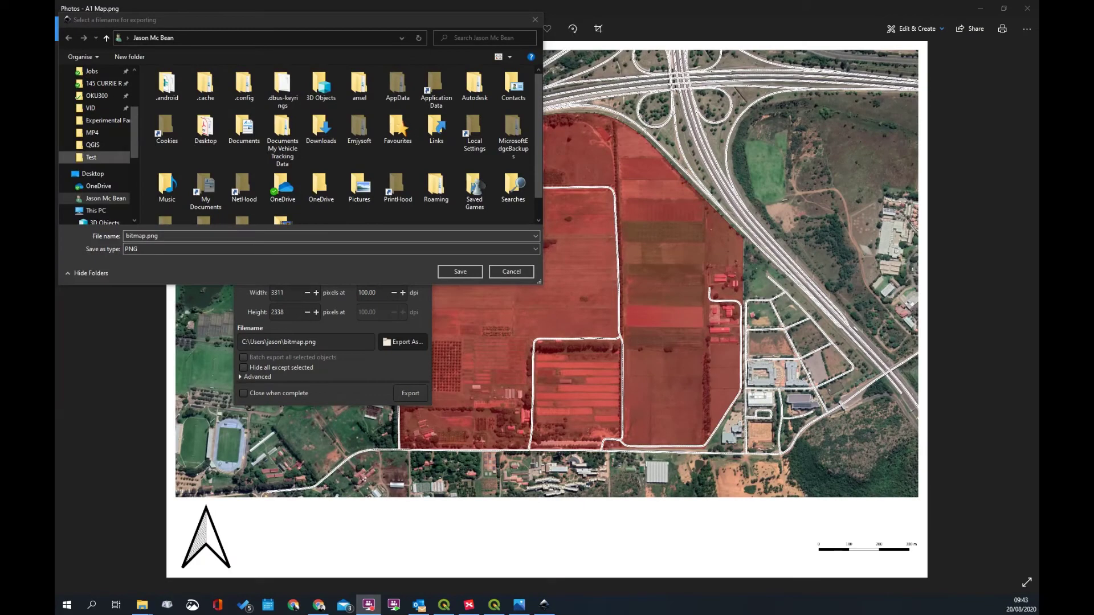
click(93, 174)
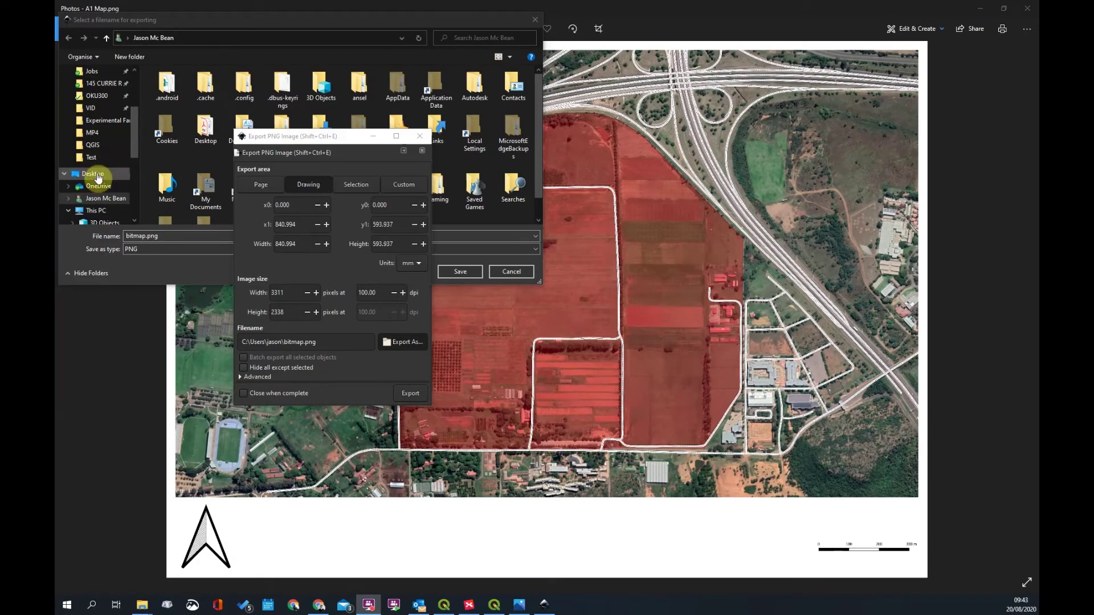
double_click(177, 136)
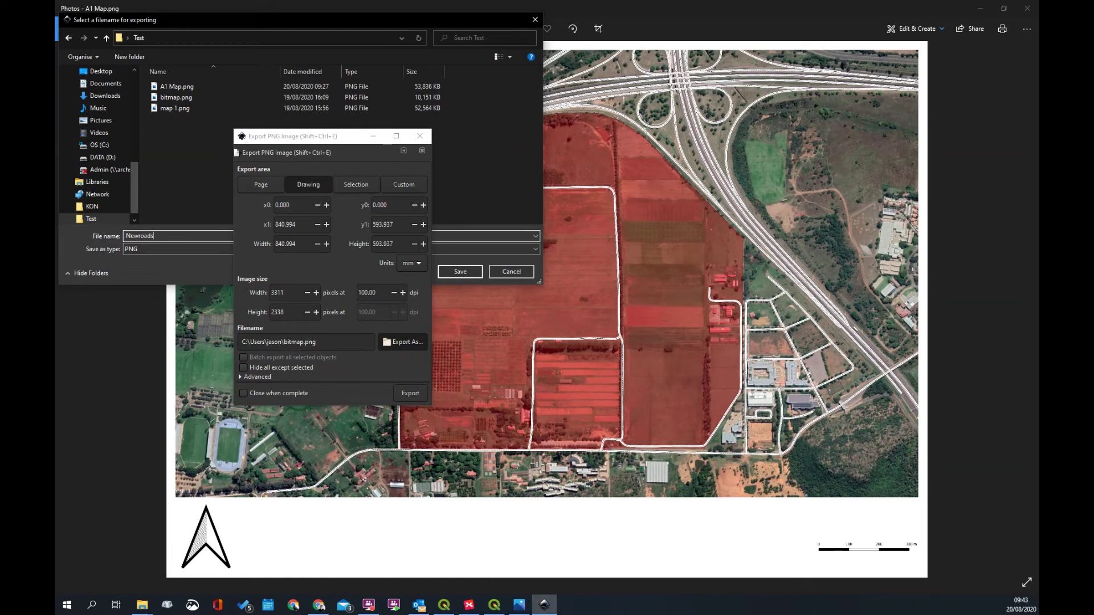
key(Return)
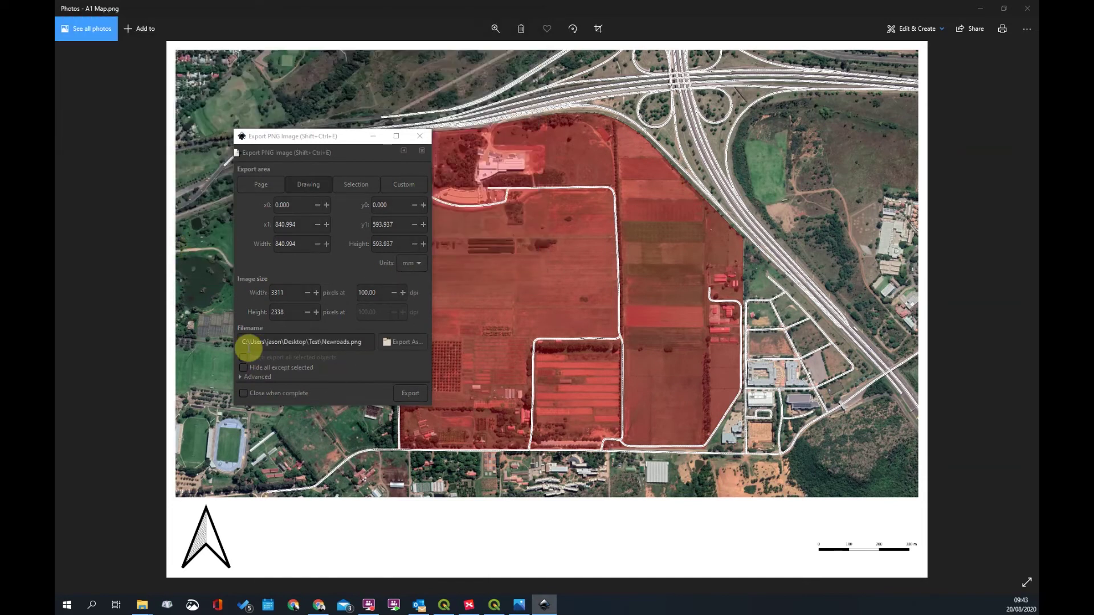
Set the export resolution to 150 dpi, export the image and close the export dialog
click(373, 293)
drag(379, 294, 357, 293)
text(150)
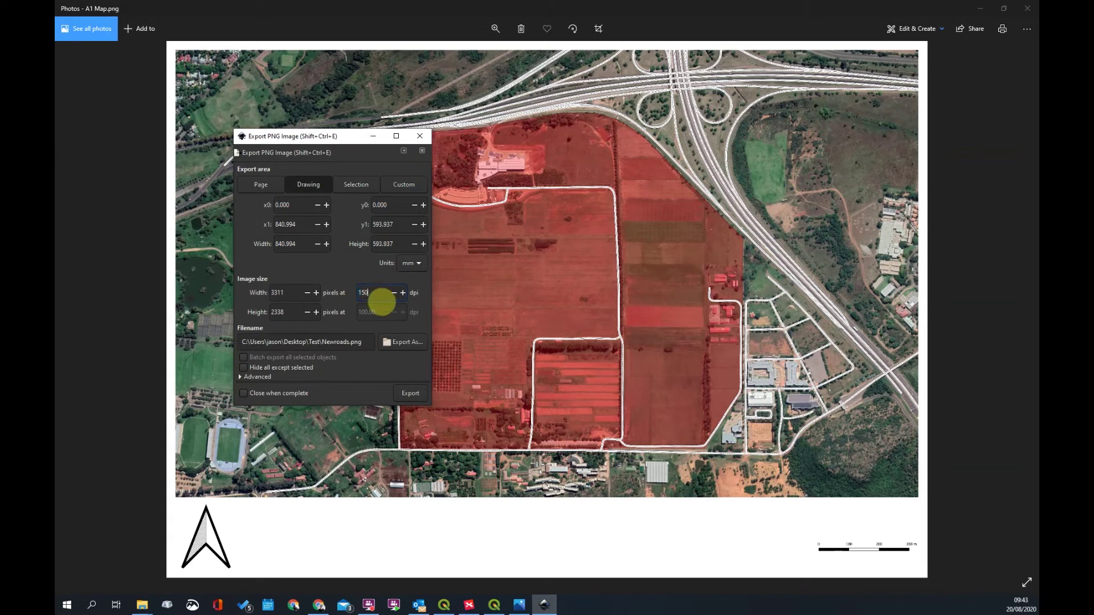
key(Return)
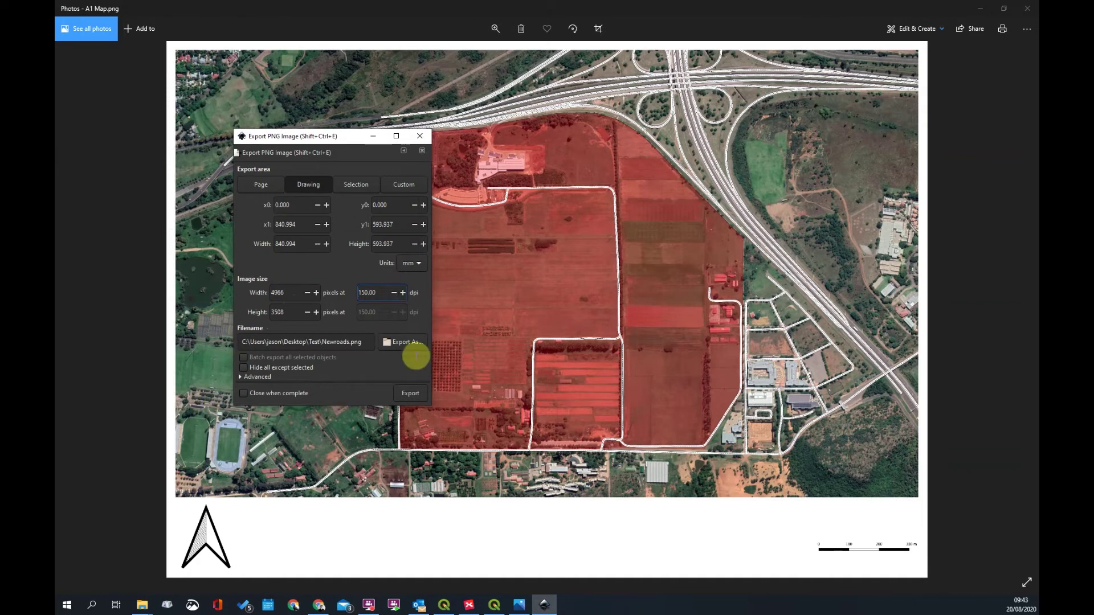
click(410, 393)
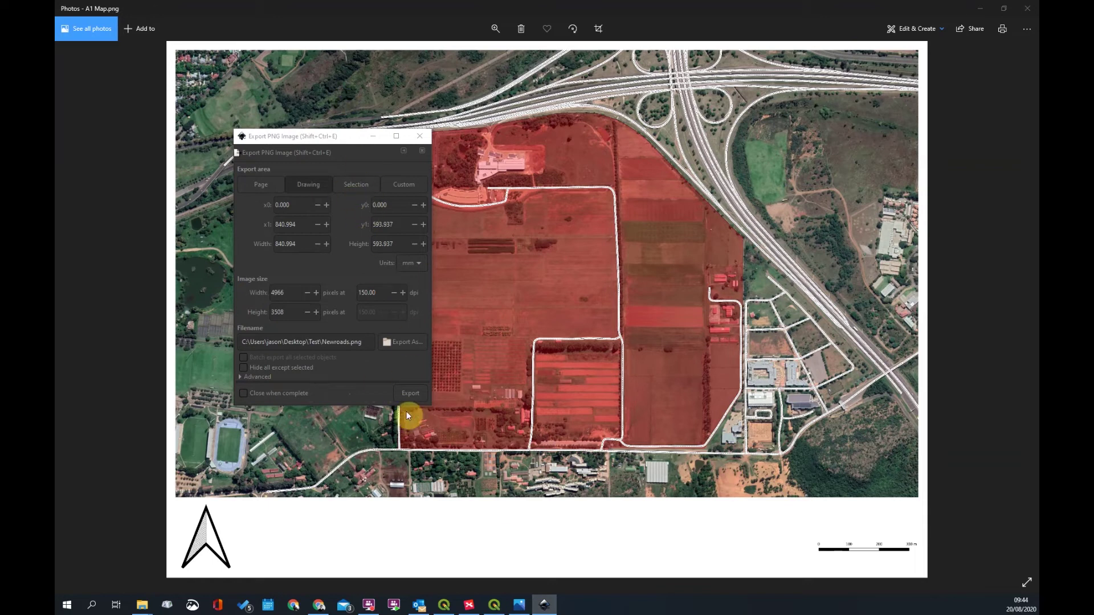
click(318, 138)
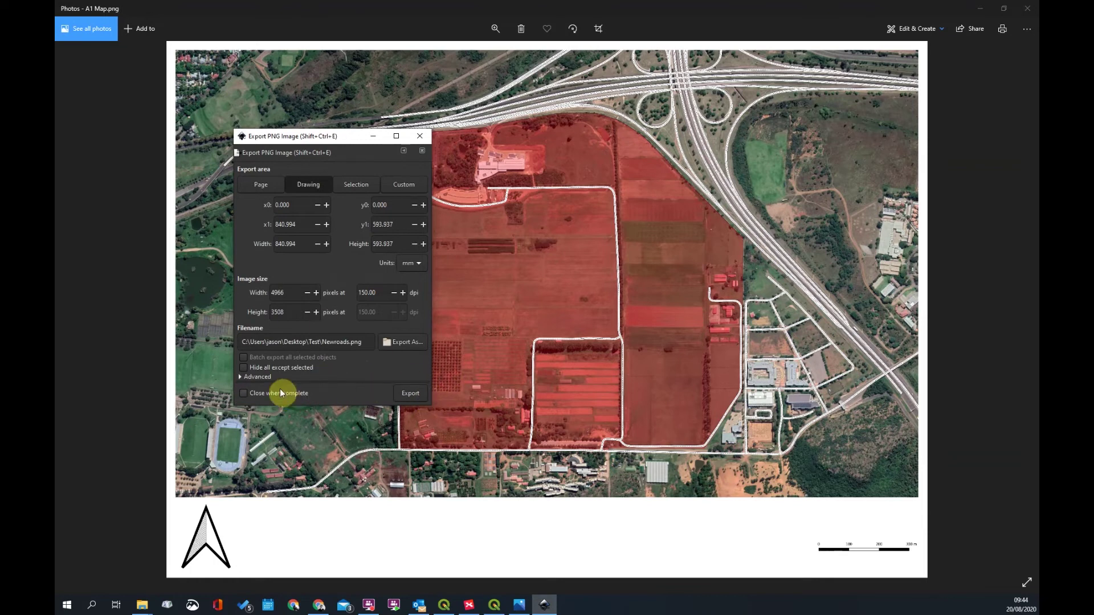
click(424, 138)
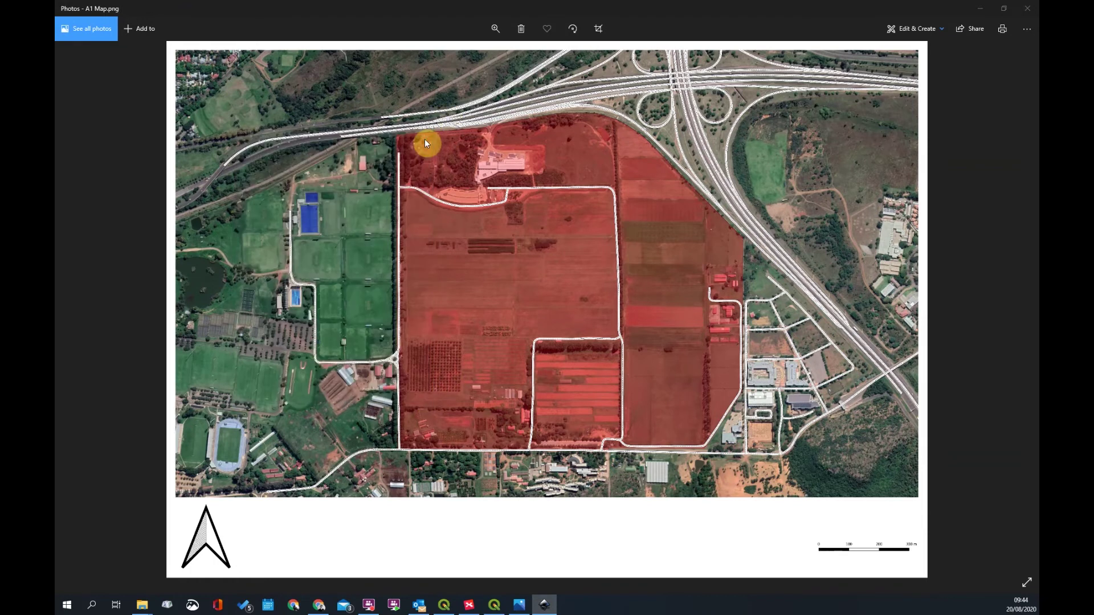
Close the A1 Map image, open Newroads.png from the Test folder and inspect the exported roads up close
click(1027, 8)
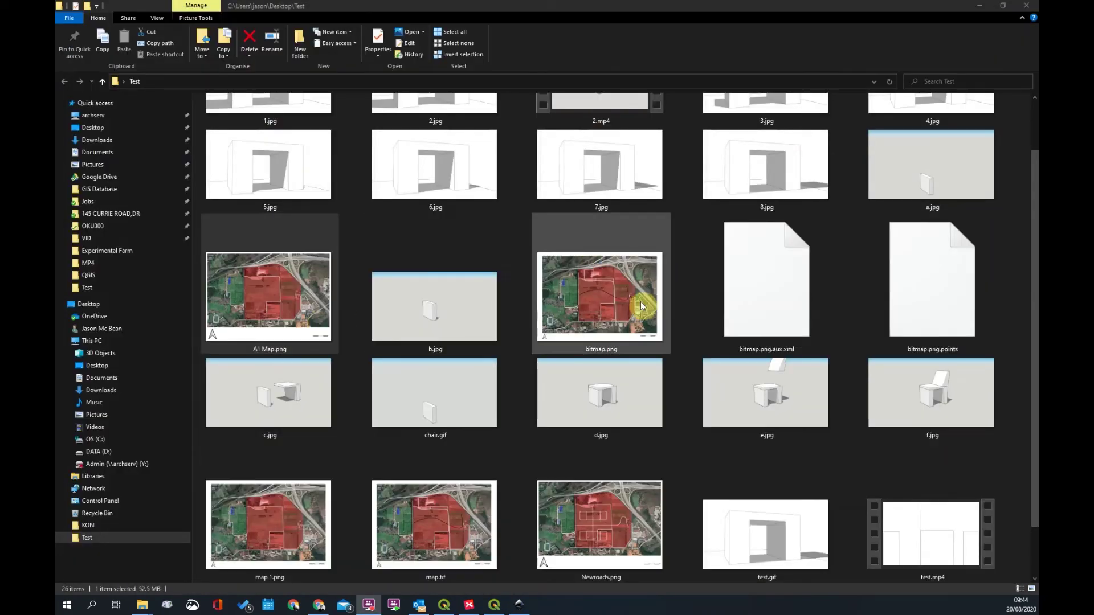
scroll(642, 304, down, 1)
double_click(604, 453)
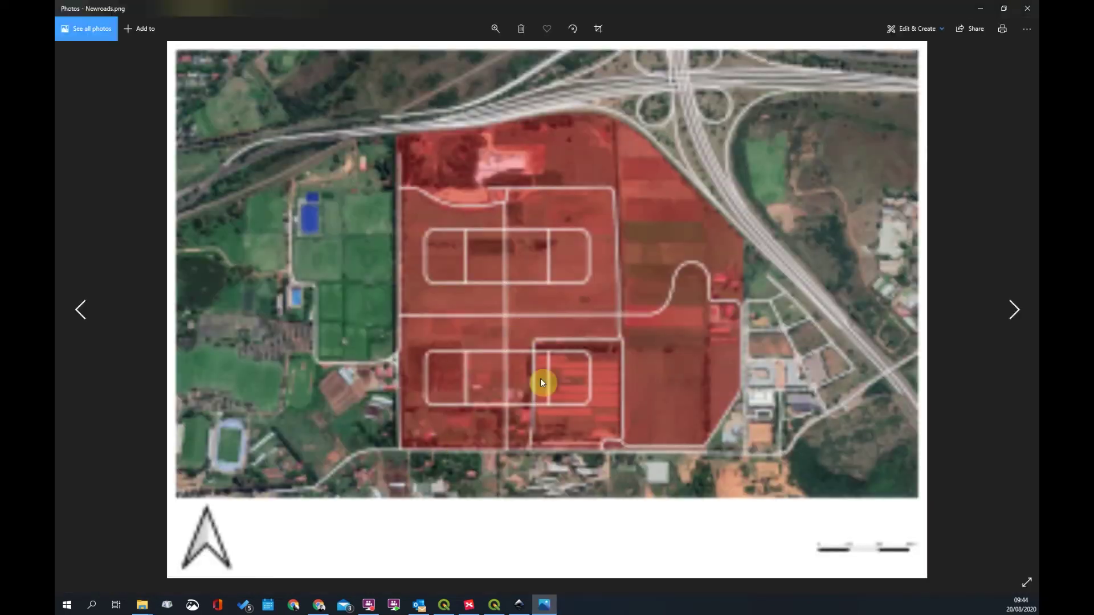
double_click(500, 332)
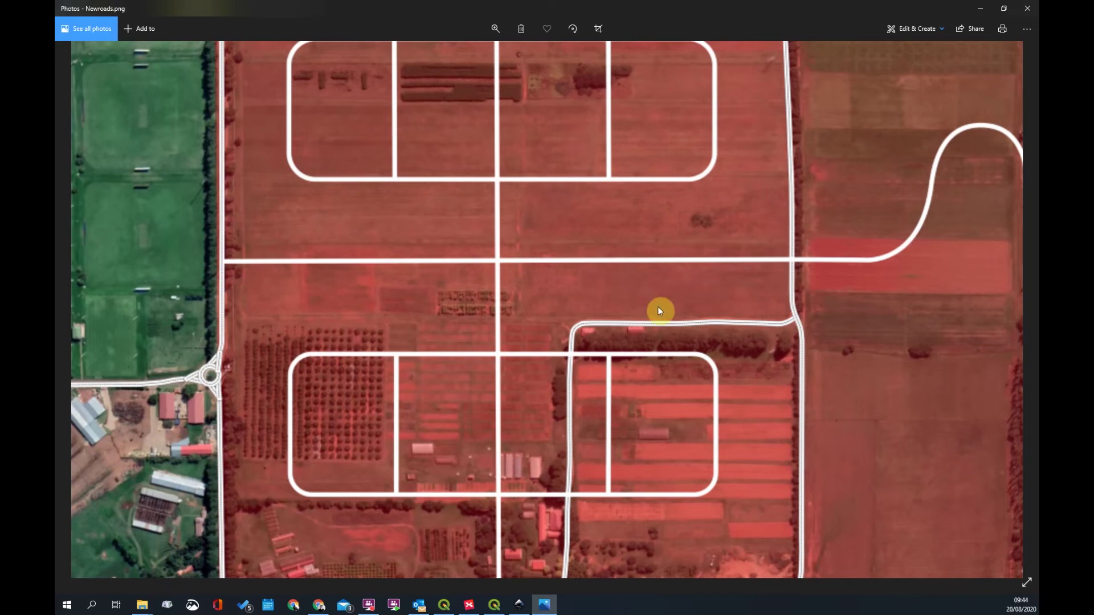
drag(936, 240, 740, 251)
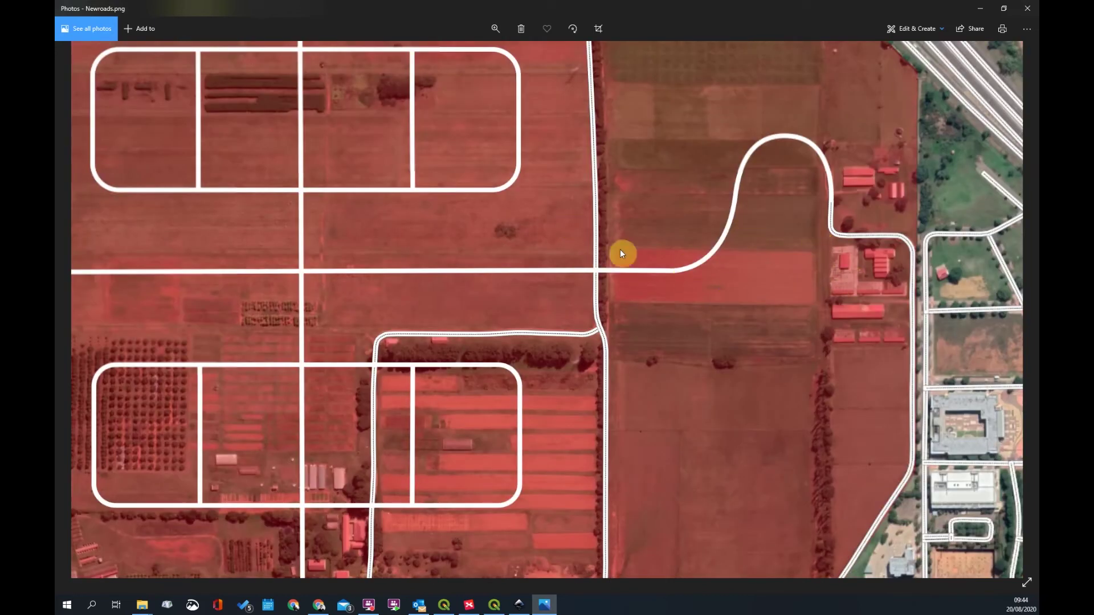
scroll(622, 251, down, 5)
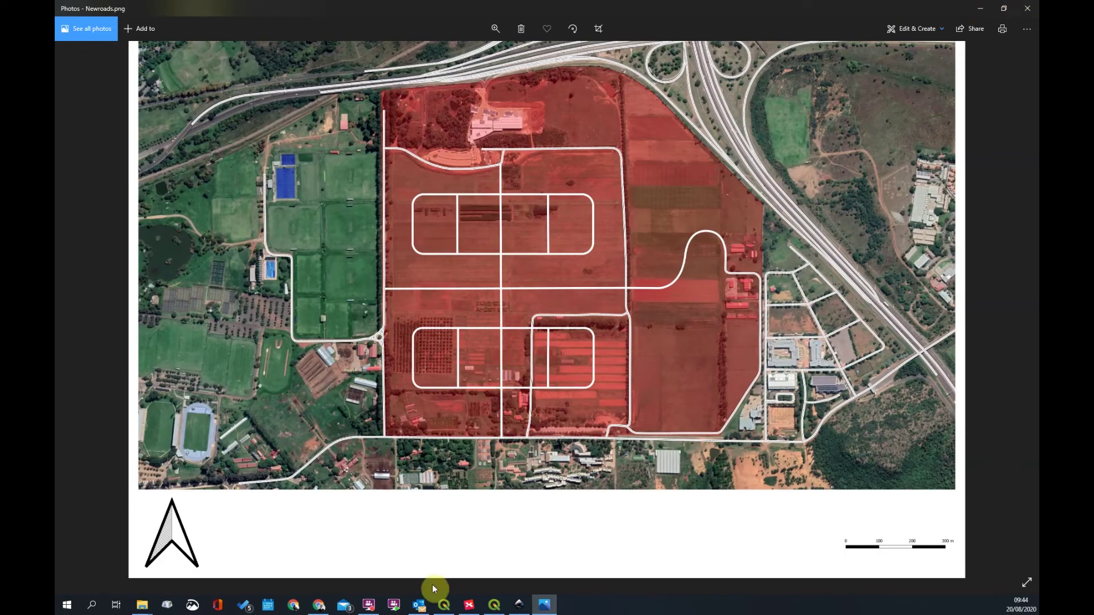
Switch to QGIS, save the Study Area project and close the A1 Map print layout
click(447, 601)
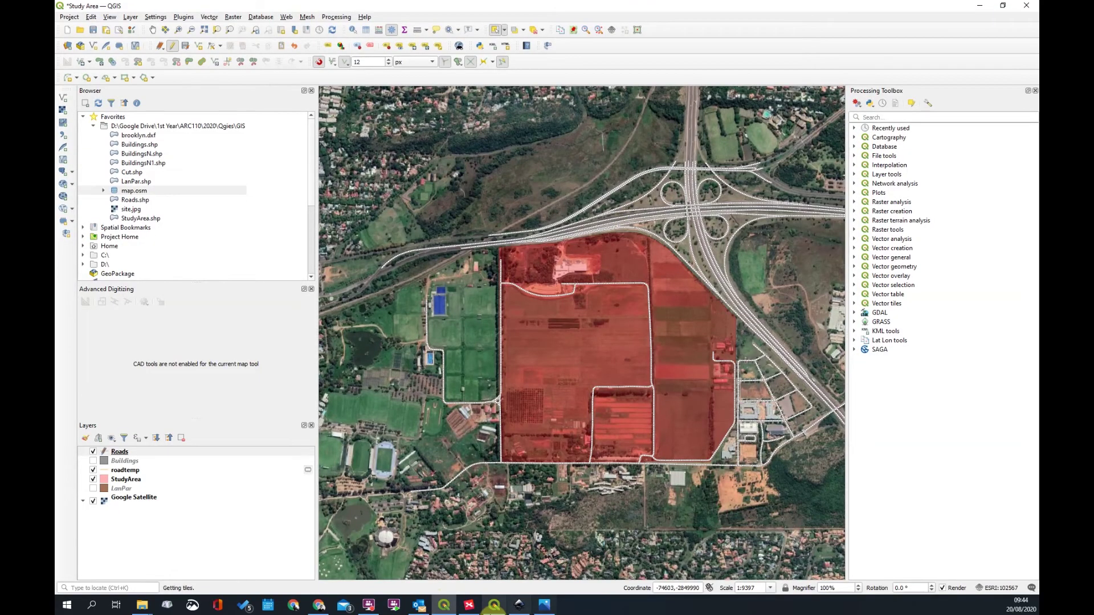
click(493, 605)
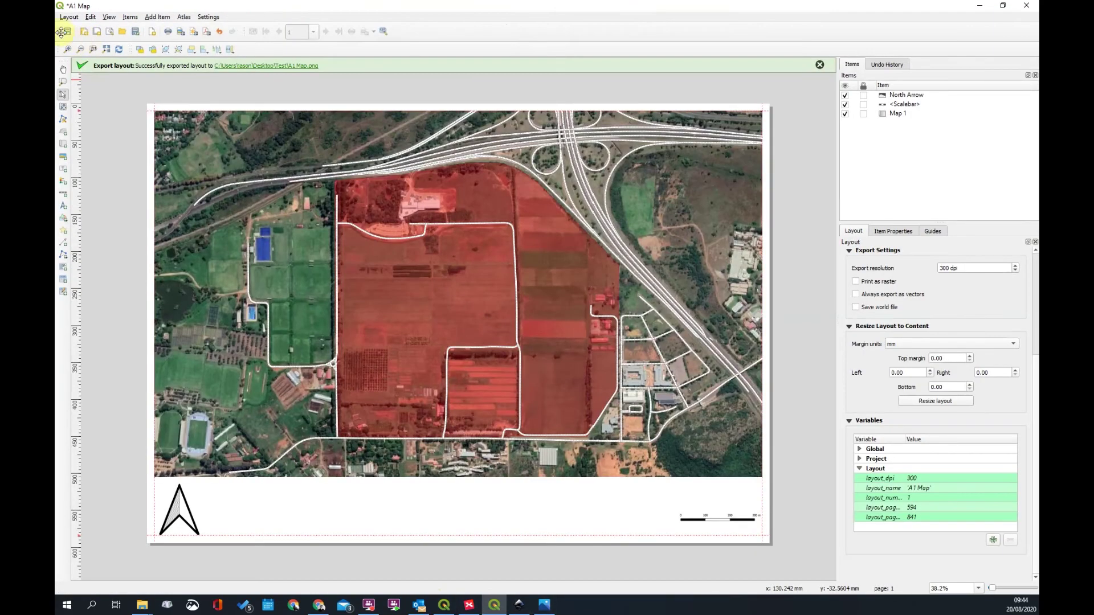
click(1024, 5)
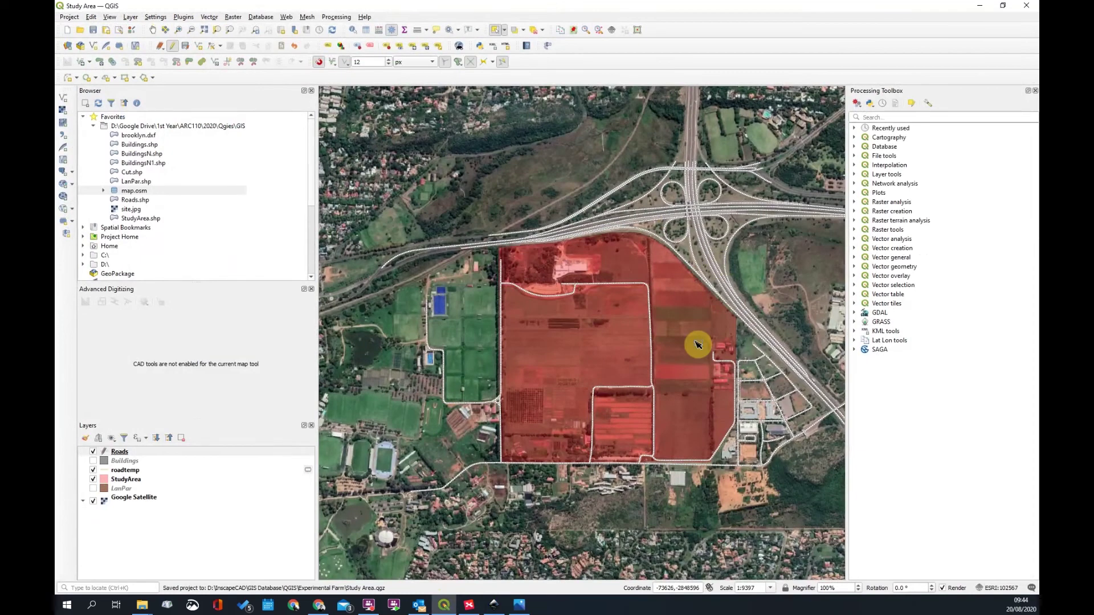
Save a copy of the project as New Roads in the Experimental Farm folder
click(69, 16)
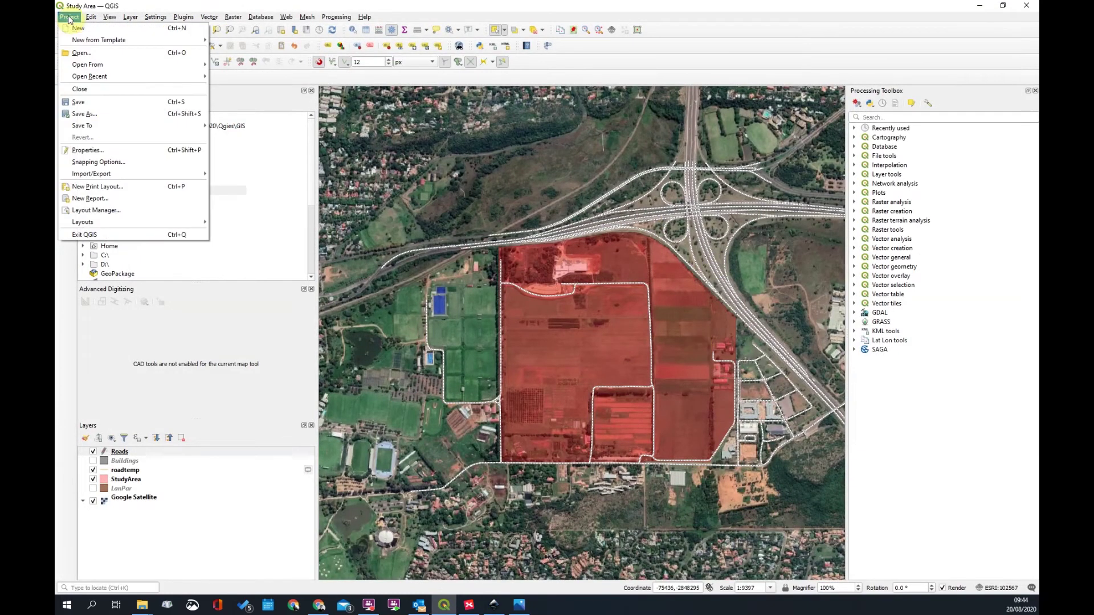
click(102, 117)
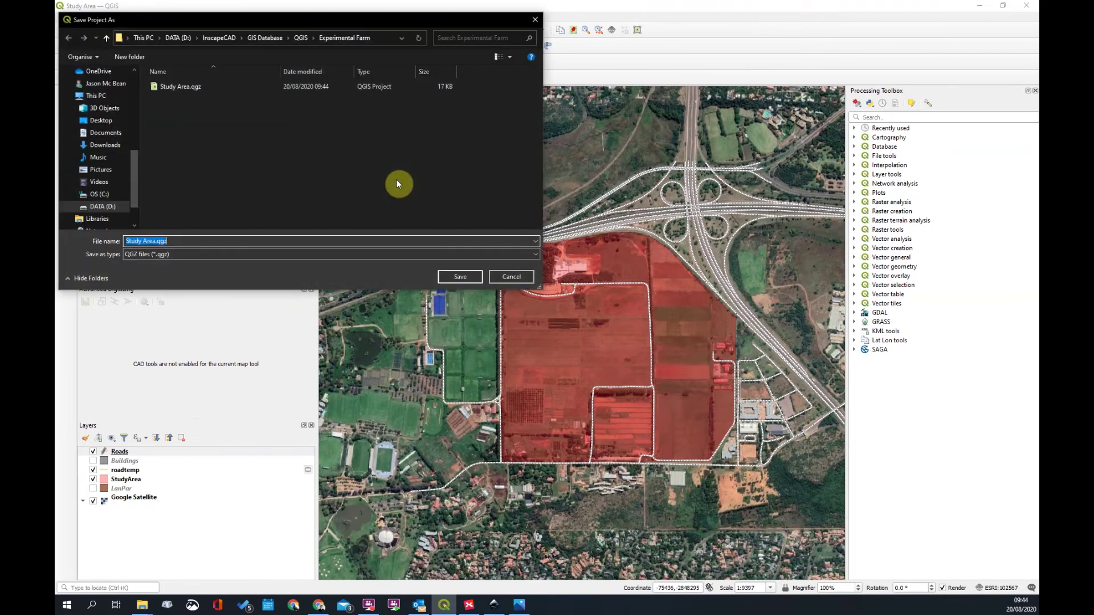
mouse_move(142, 241)
mouse_down()
mouse_move(117, 240)
mouse_move(154, 240)
mouse_up()
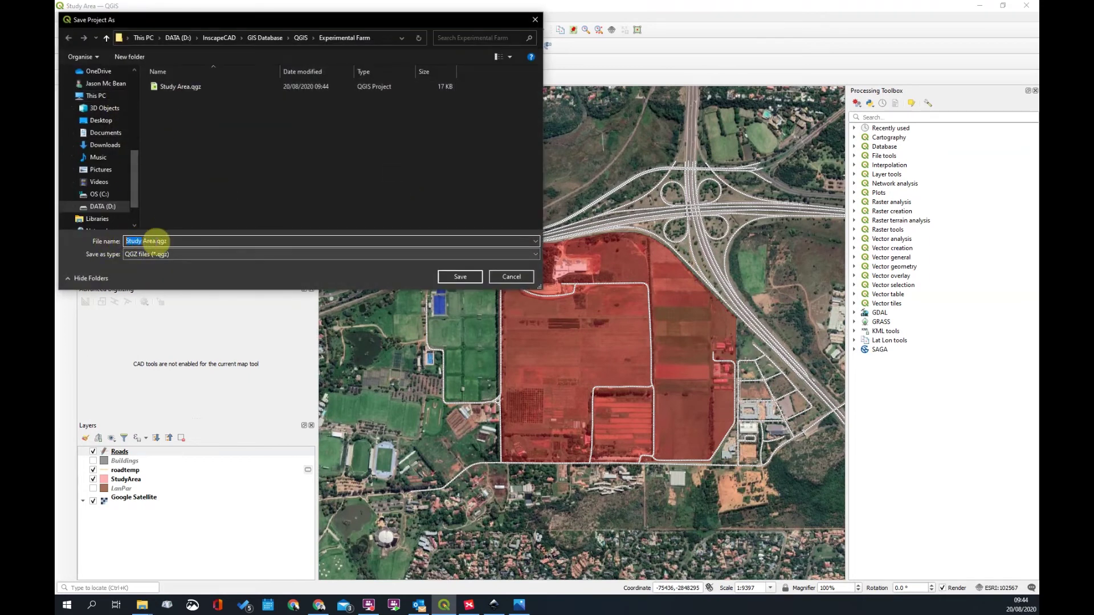
text(Ne)
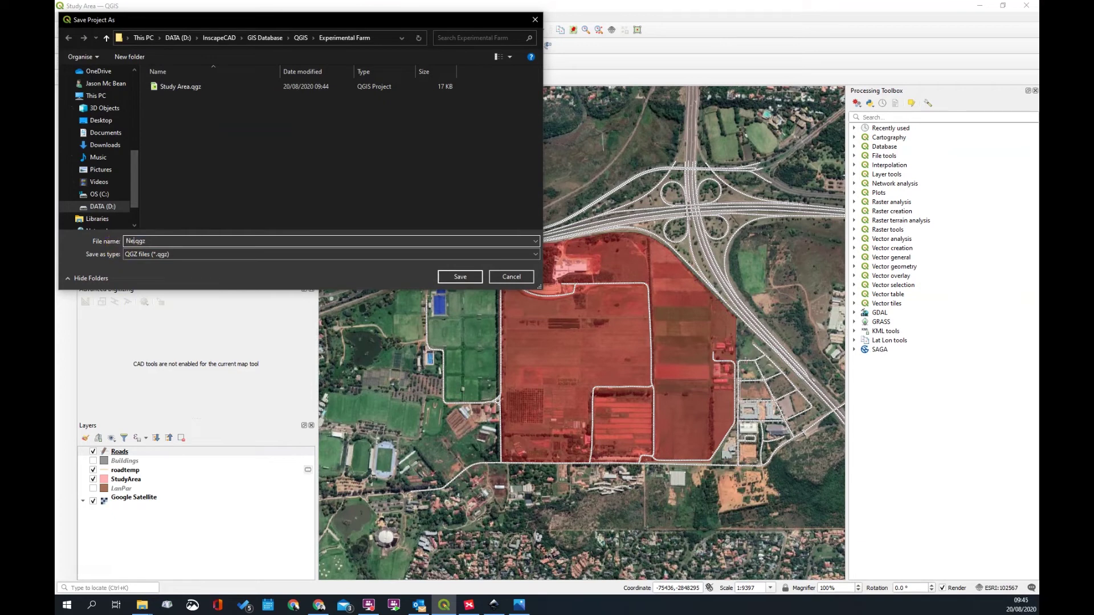
text(w Roads)
key(Return)
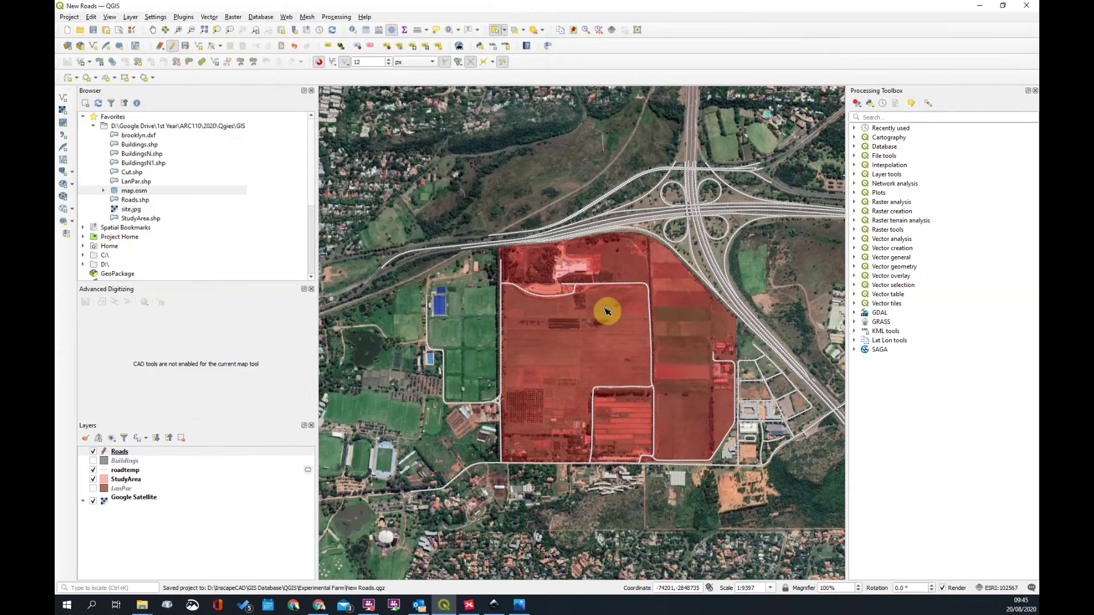
Open the Georeferencer and load Newroads.png from the Test folder as the raster
scroll(598, 313, down, 2)
scroll(661, 313, up, 1)
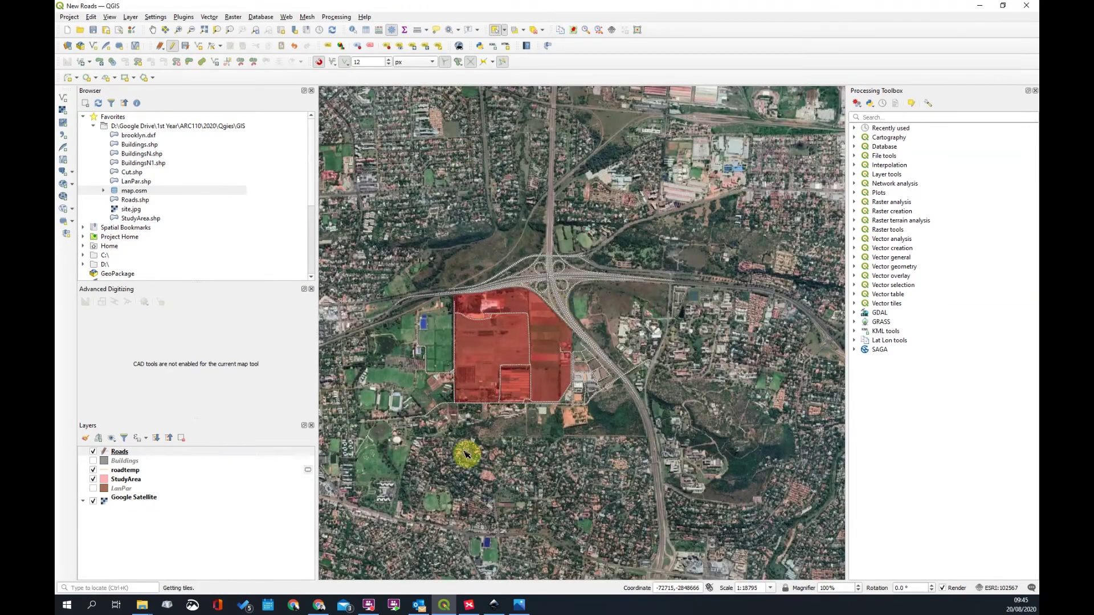
scroll(527, 331, up, 1)
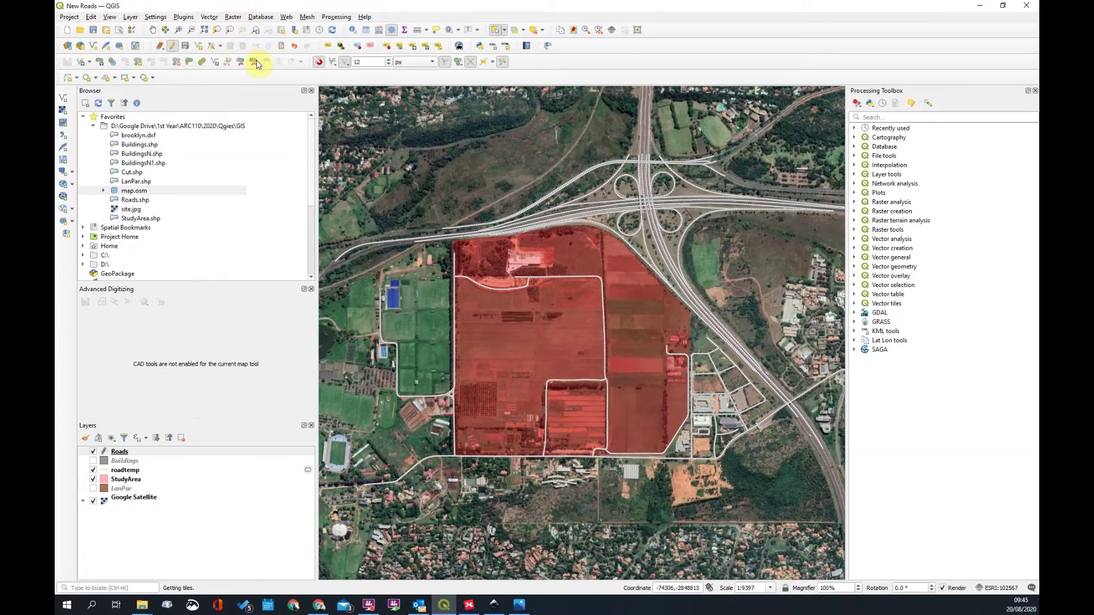
key(alt+r)
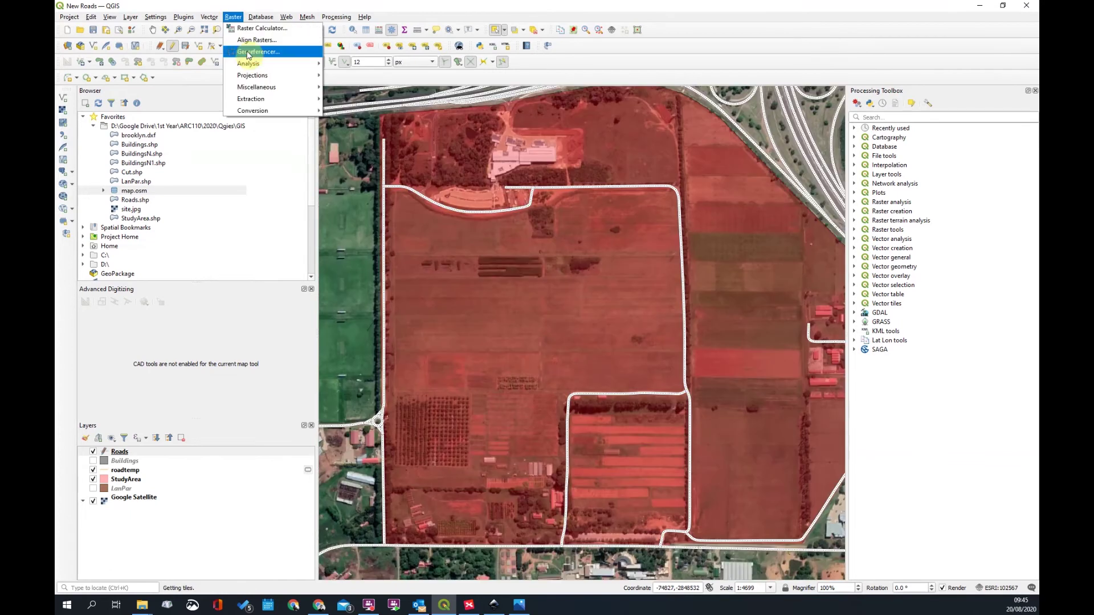
key(Return)
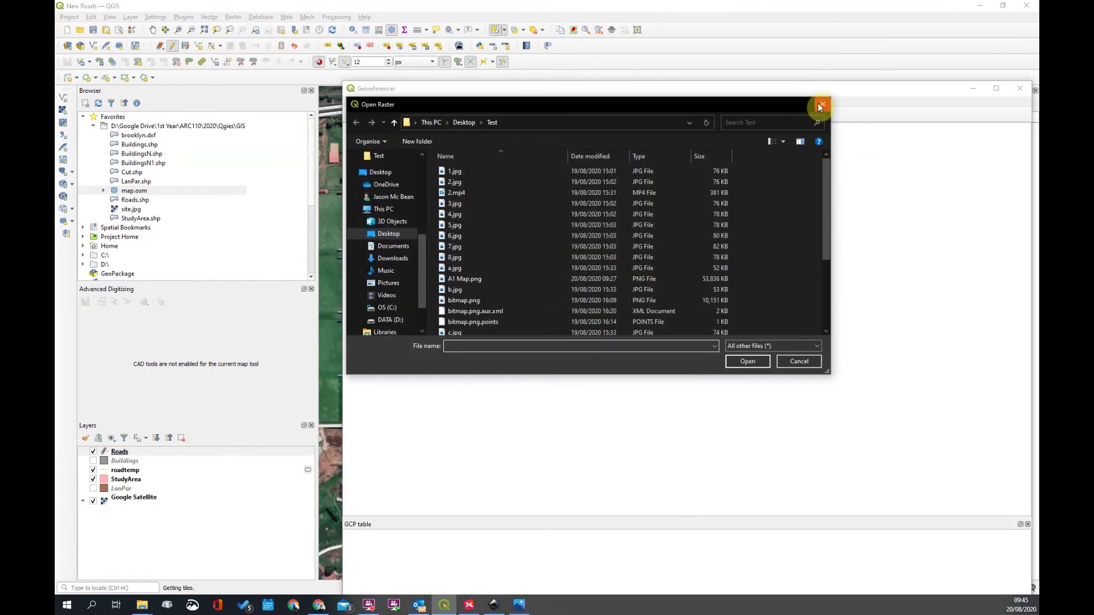
click(821, 105)
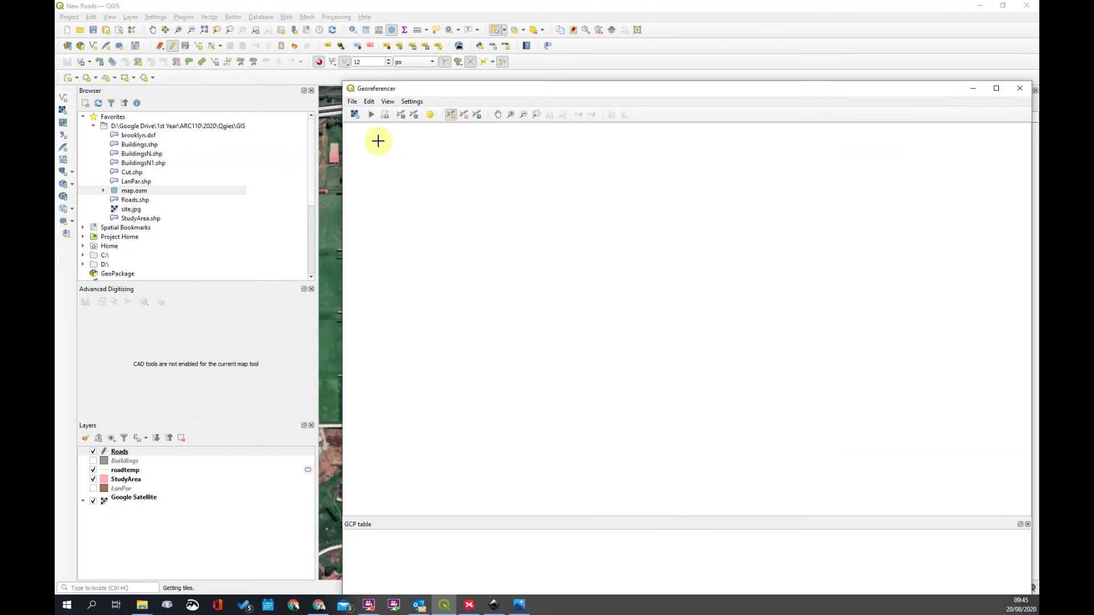
click(355, 115)
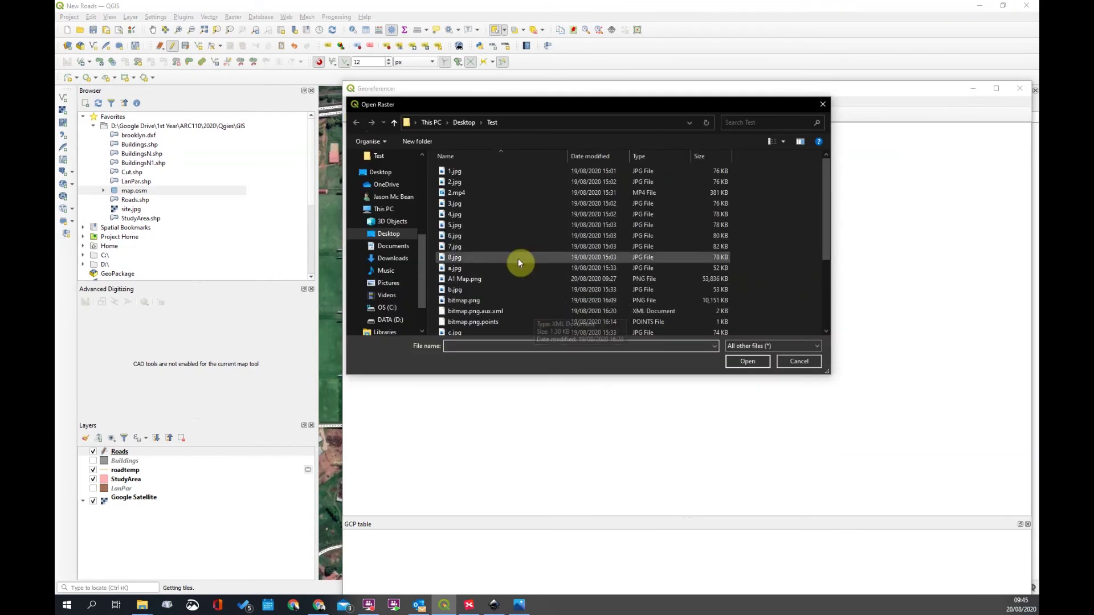
scroll(495, 265, down, 4)
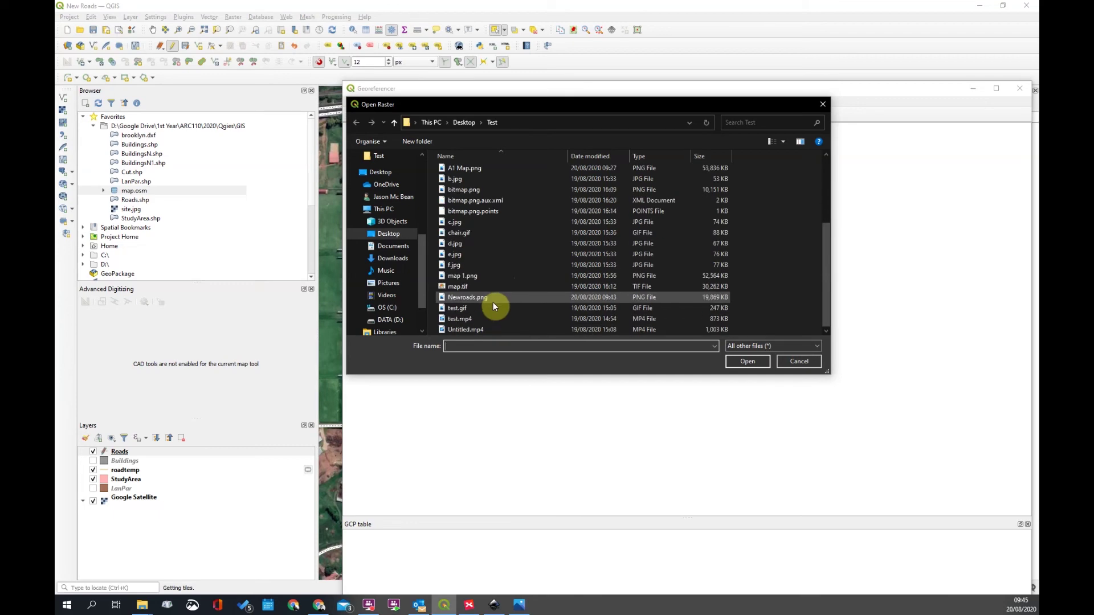
click(468, 297)
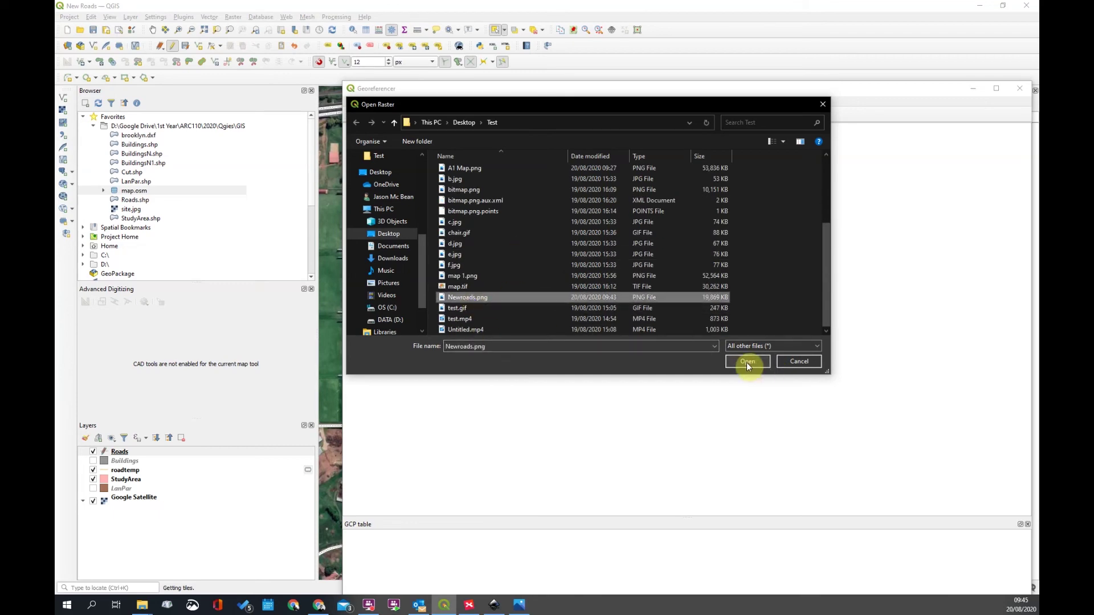
click(746, 362)
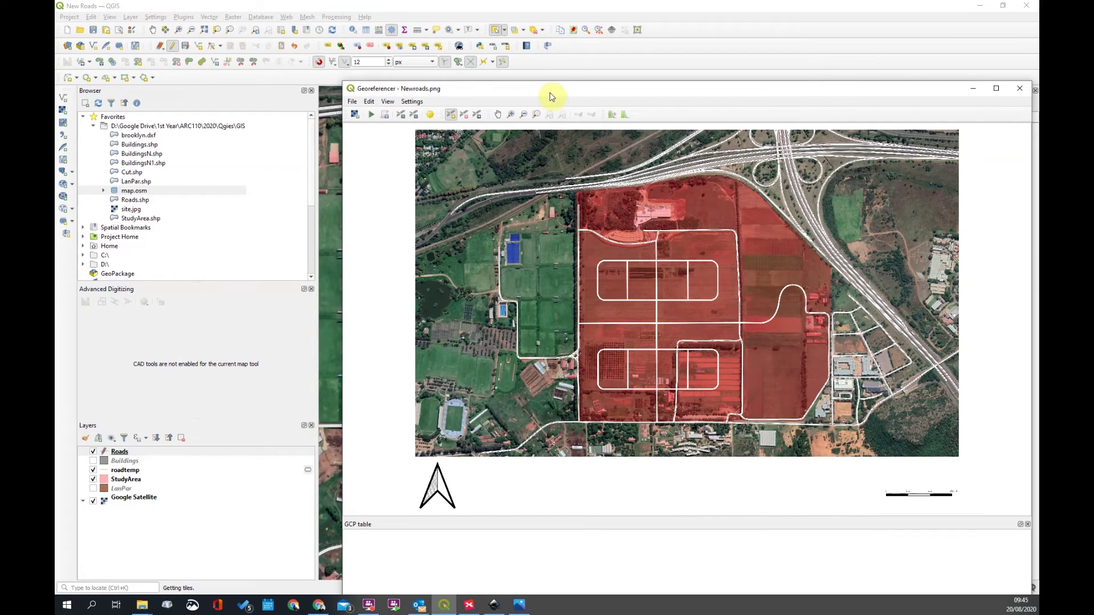
Add a ground control point at the northeast corner of the pale-roofed shed south of the field plots, matching it on the map canvas
drag(552, 97, 556, 101)
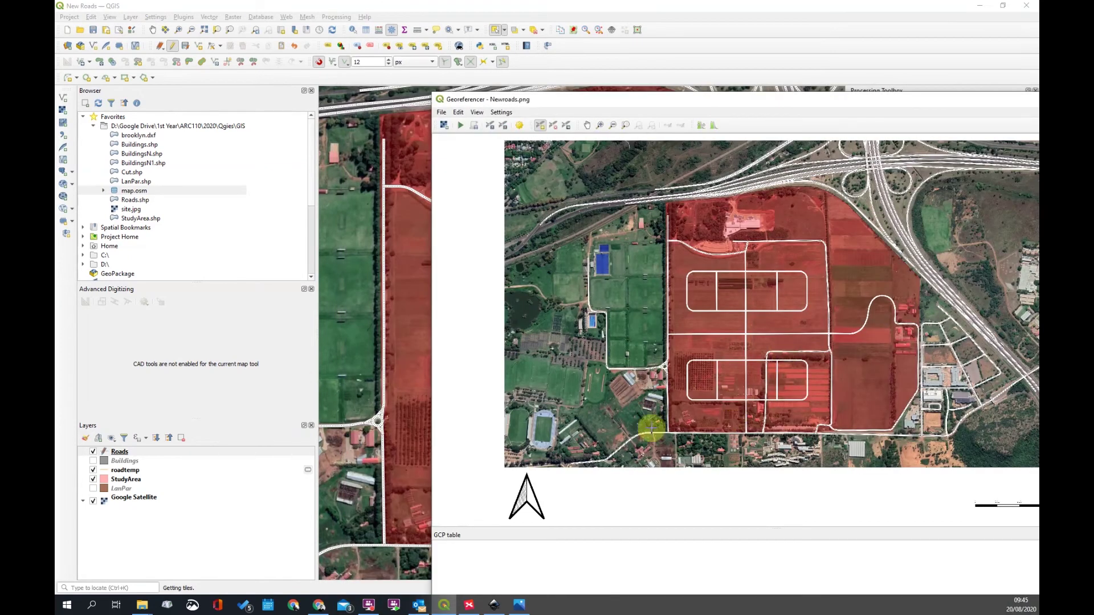
click(540, 126)
click(541, 125)
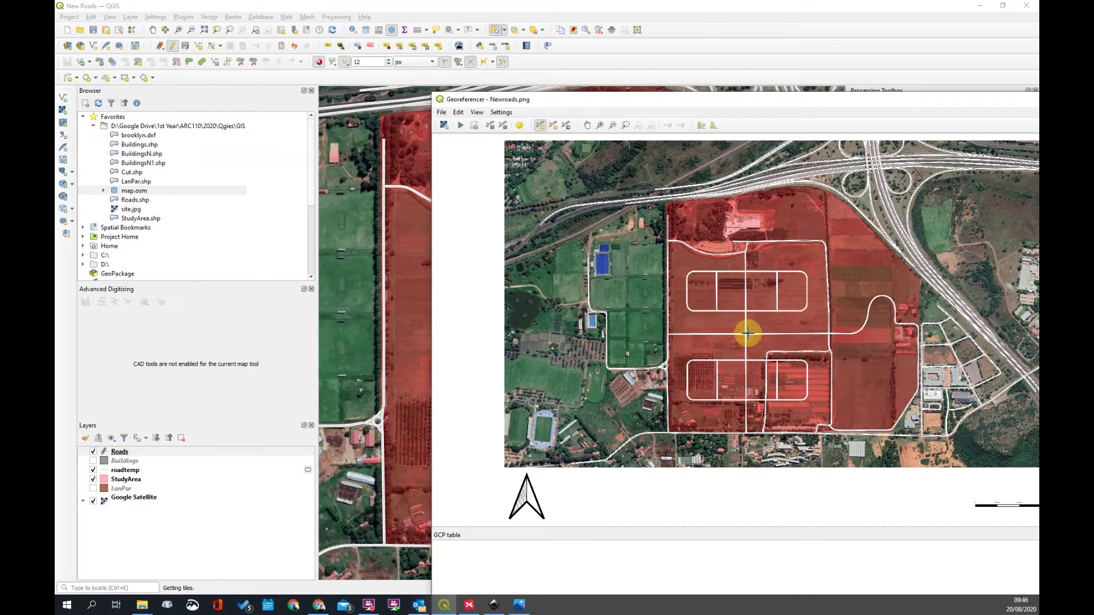
drag(678, 100, 588, 68)
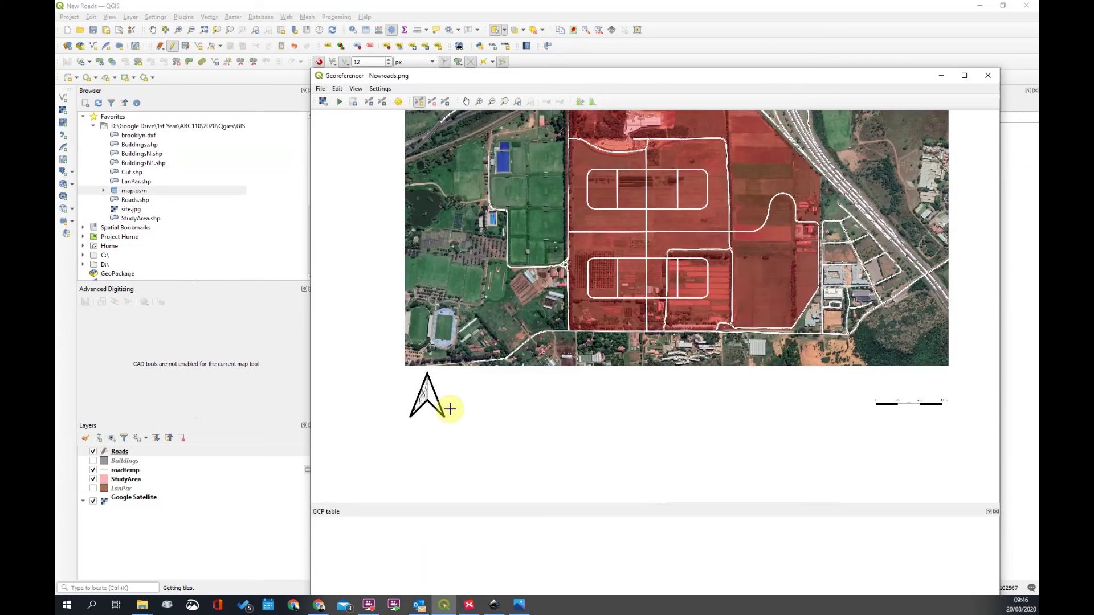
scroll(707, 290, up, 2)
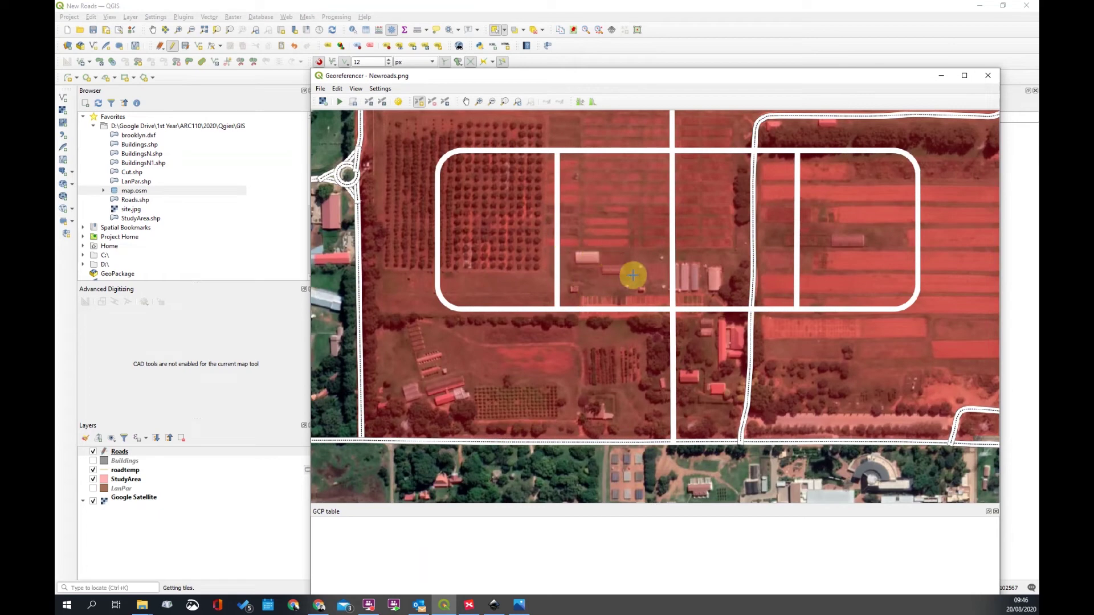
scroll(664, 257, up, 5)
click(665, 257)
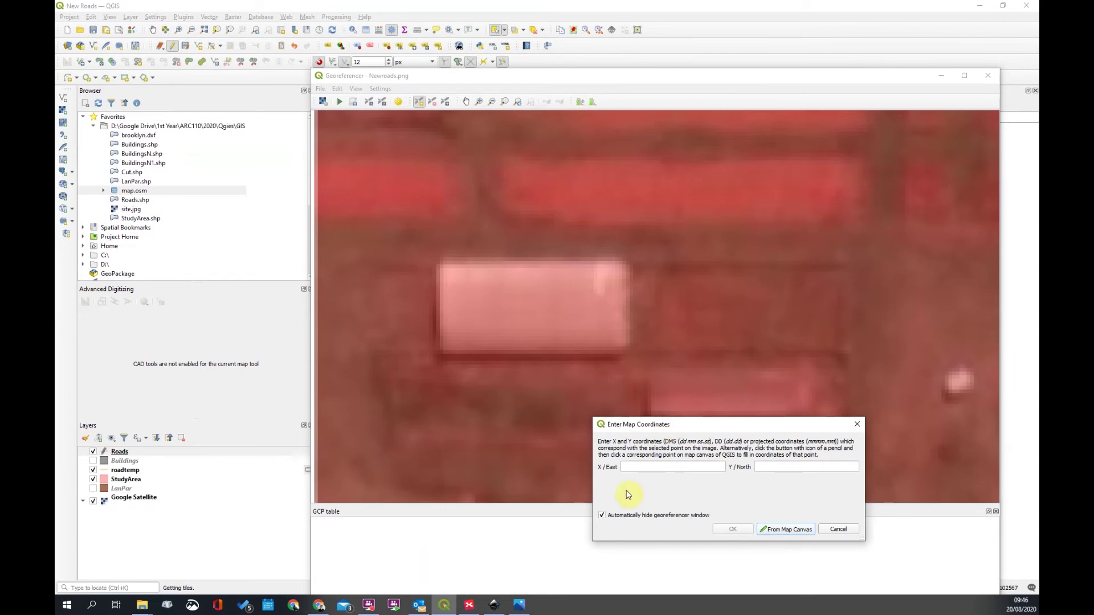
click(788, 530)
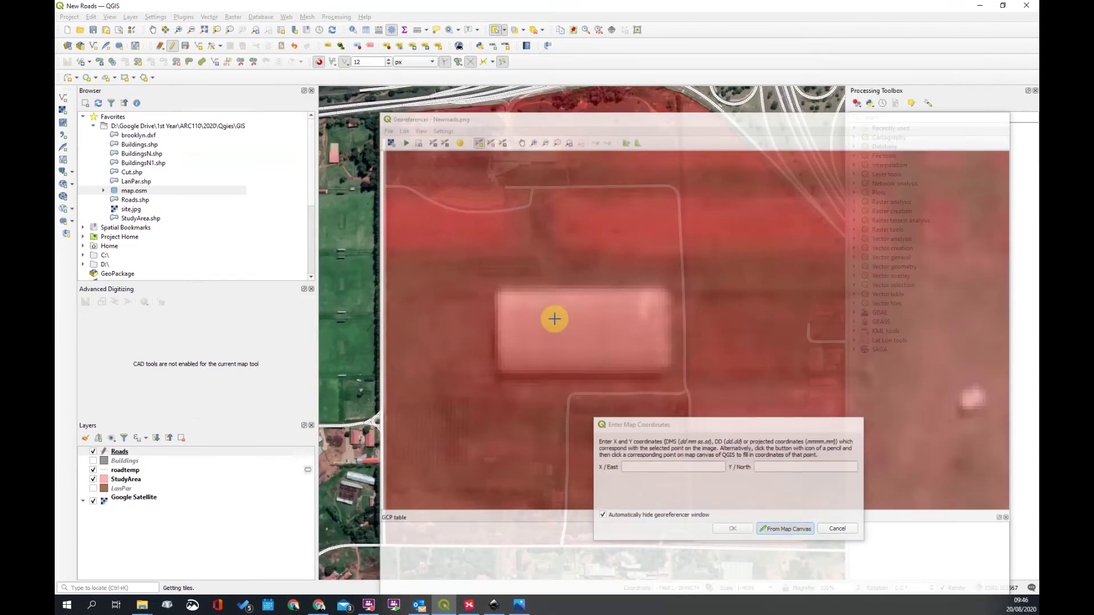
scroll(492, 473, up, 2)
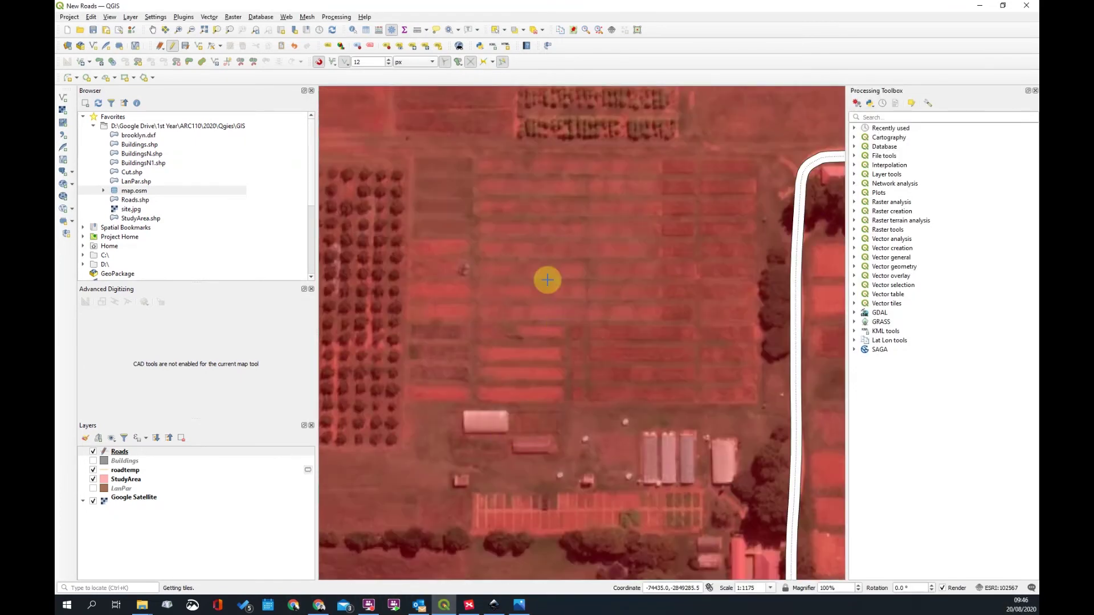
scroll(520, 247, up, 3)
click(523, 249)
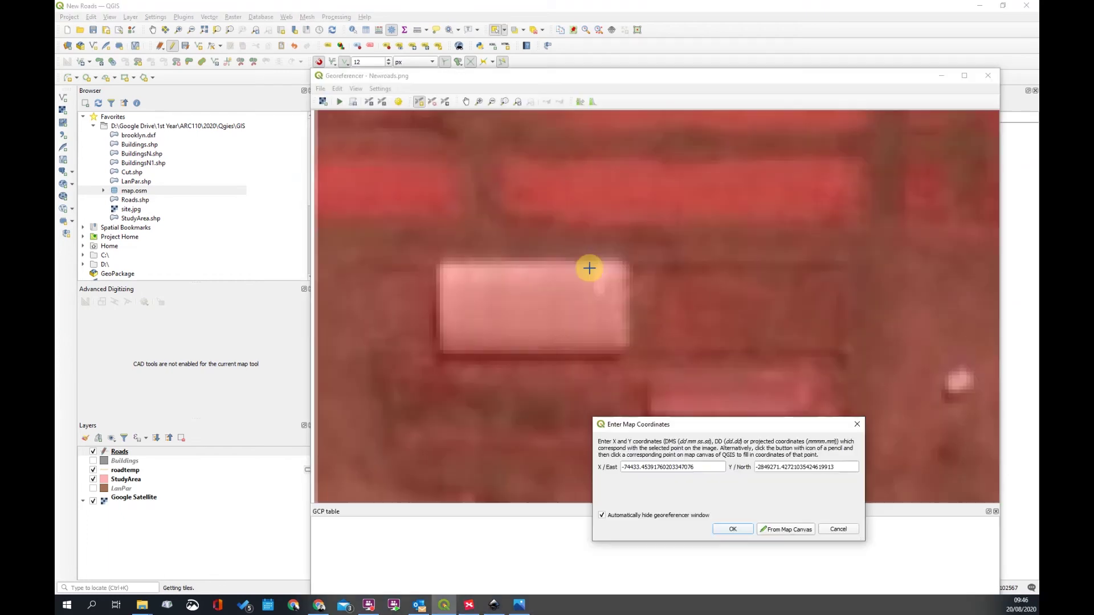
click(728, 532)
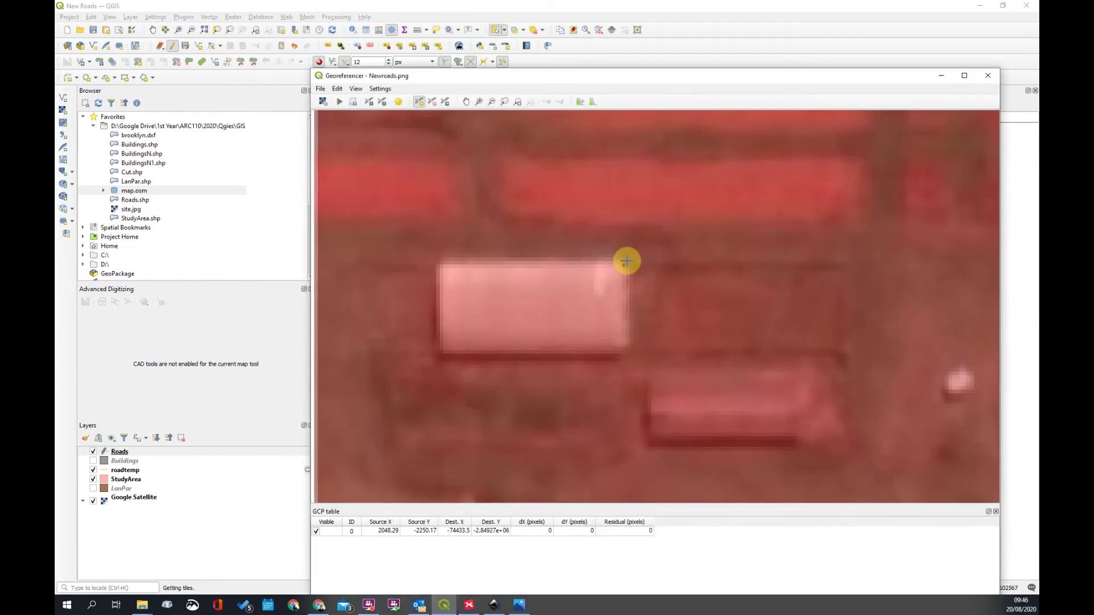
Add a second control point at the northeast corner of the small red-roofed building west of the inner road, matched on the map canvas
drag(578, 76, 586, 153)
scroll(643, 339, down, 4)
scroll(652, 337, up, 4)
scroll(718, 391, up, 1)
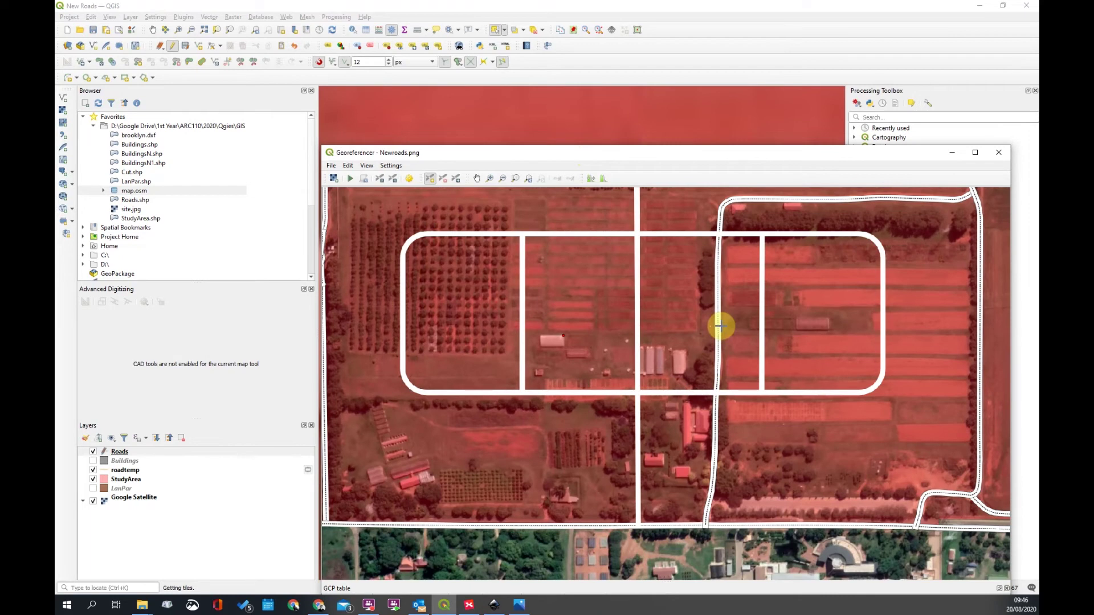
scroll(723, 337, down, 1)
scroll(680, 352, up, 1)
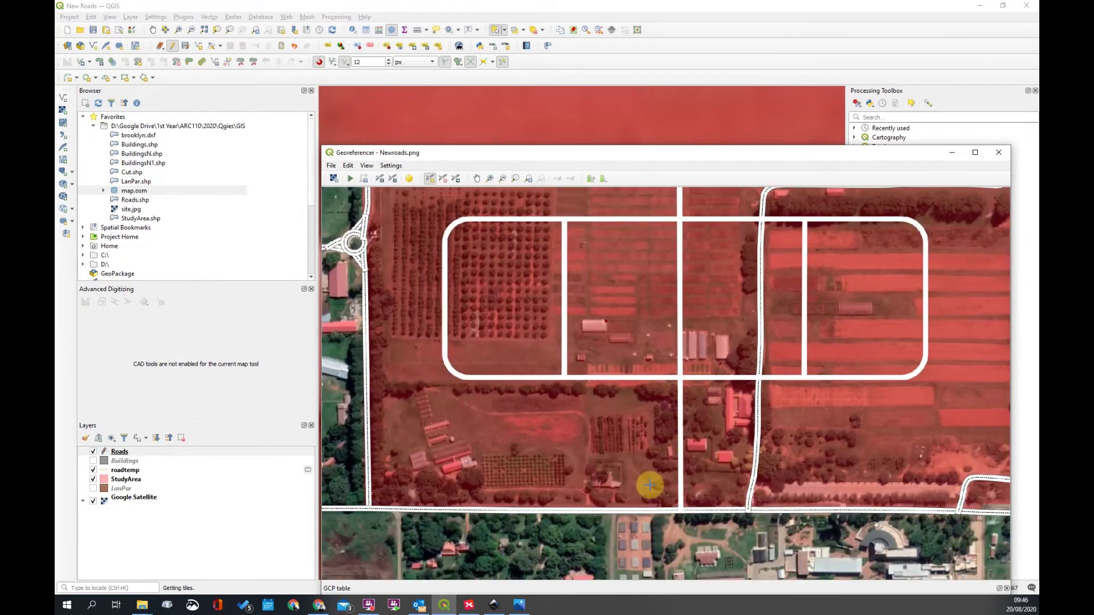
scroll(776, 454, up, 3)
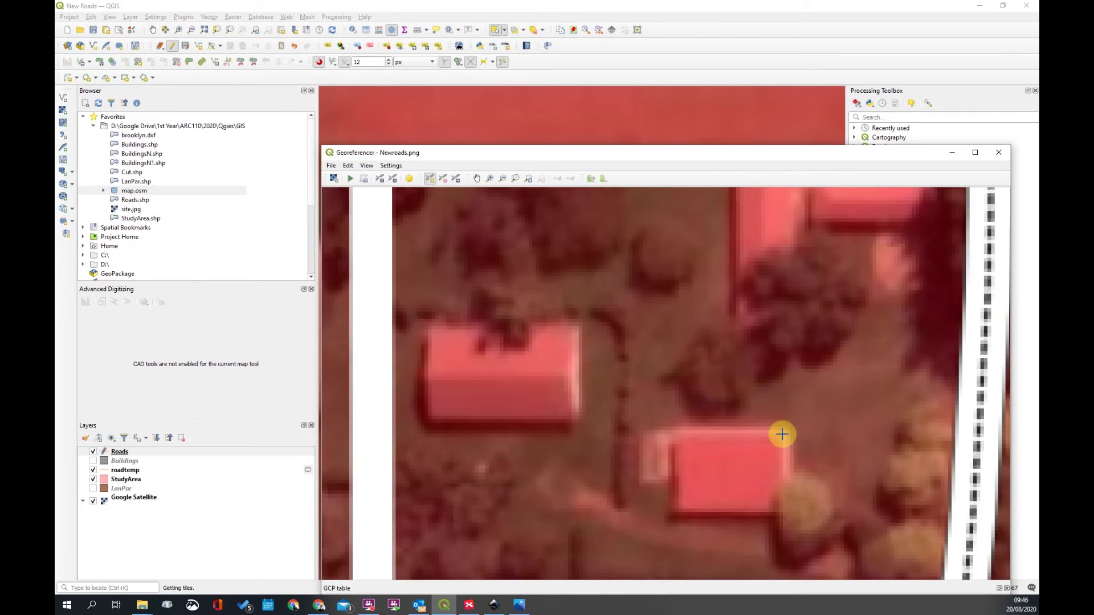
click(782, 435)
click(801, 524)
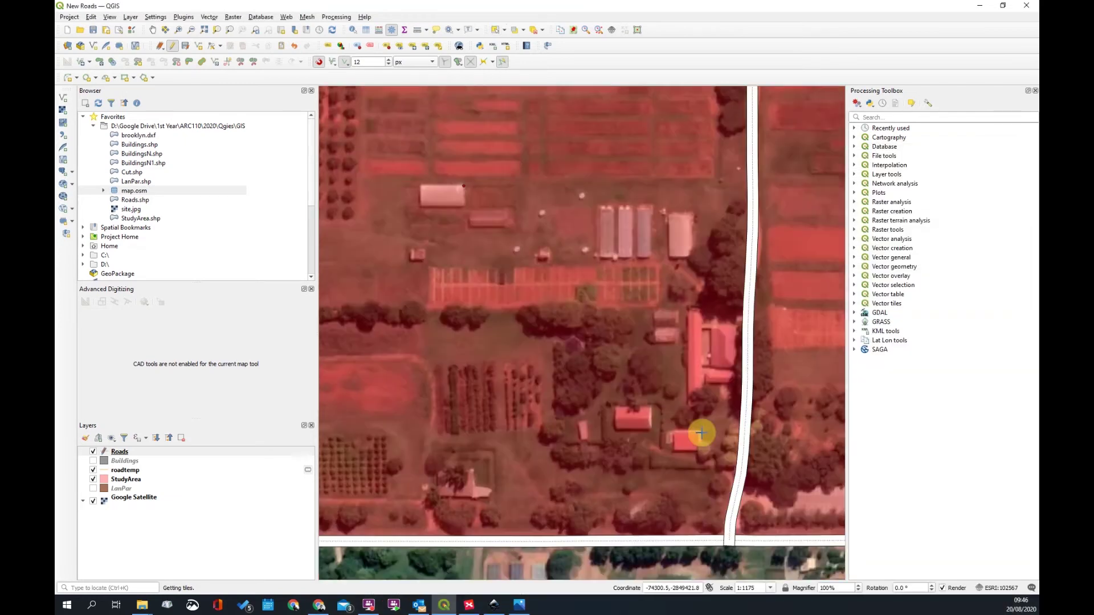
click(693, 428)
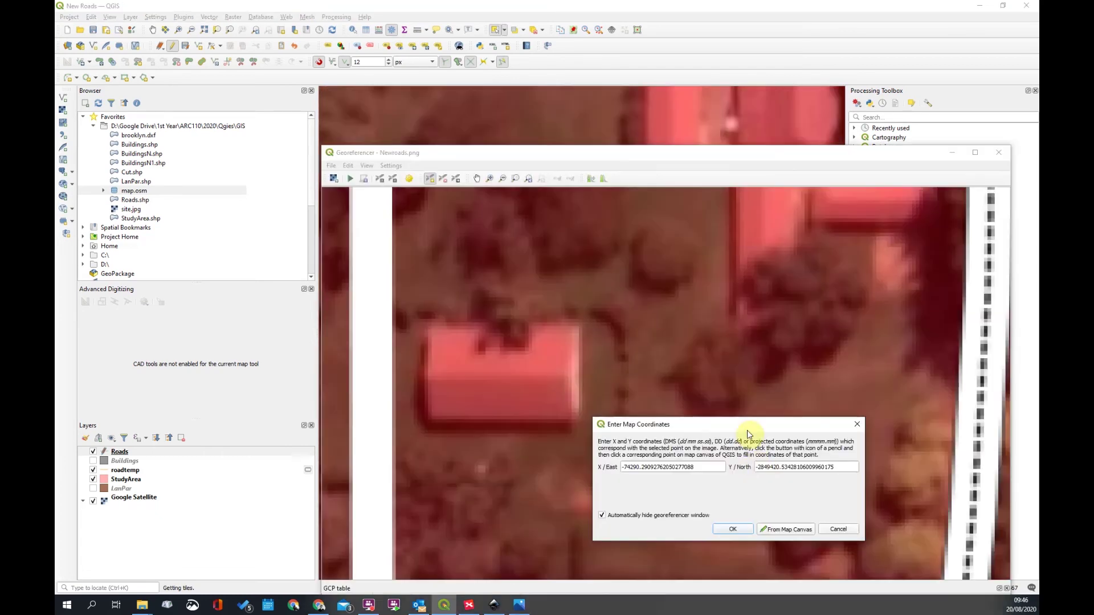
click(741, 529)
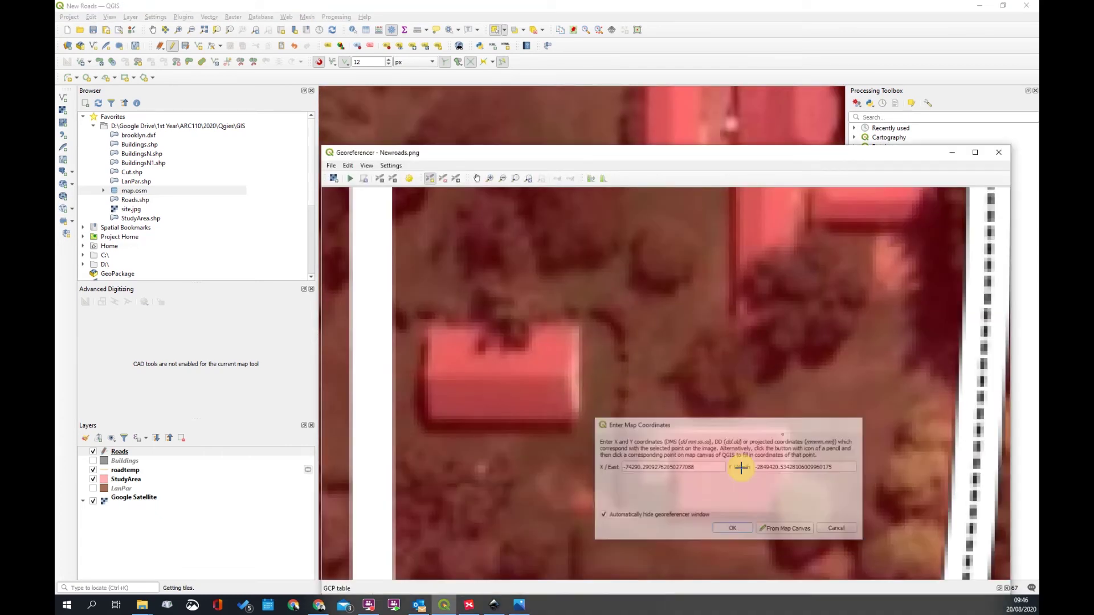
Add a third control point at the western end of the red-roofed building in the site's southwest, matched on the map canvas
scroll(826, 415, down, 3)
drag(640, 155, 692, 411)
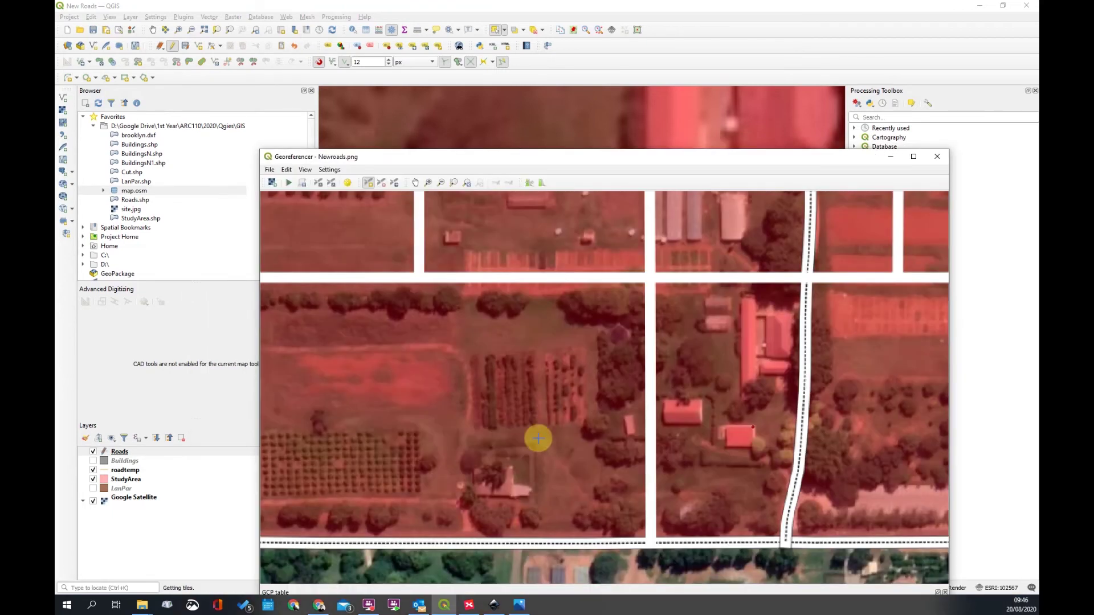
scroll(480, 447, down, 5)
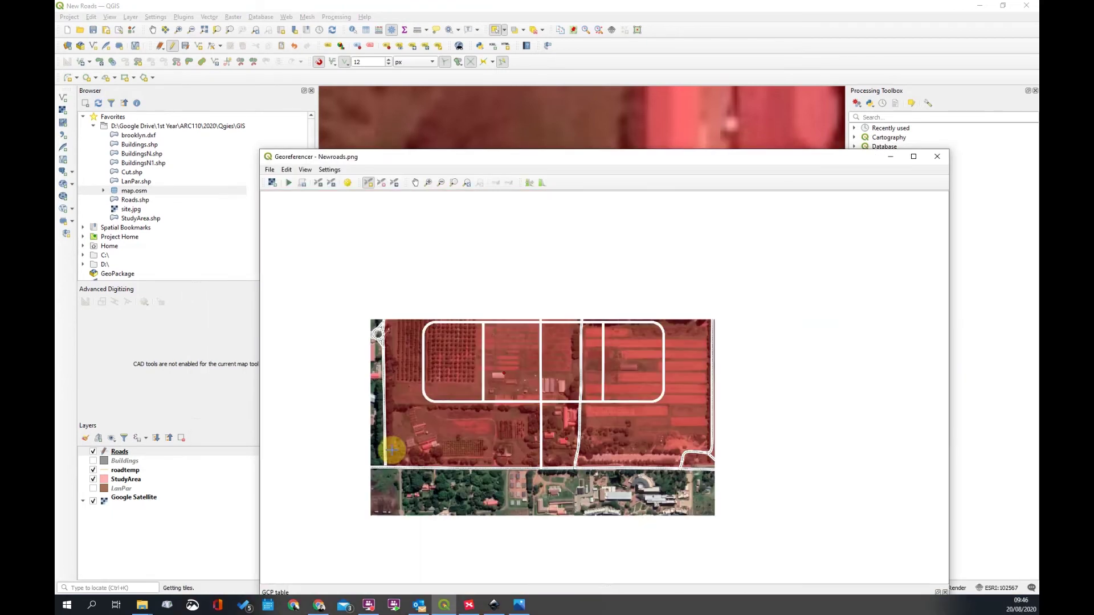
scroll(507, 451, up, 6)
scroll(495, 433, up, 3)
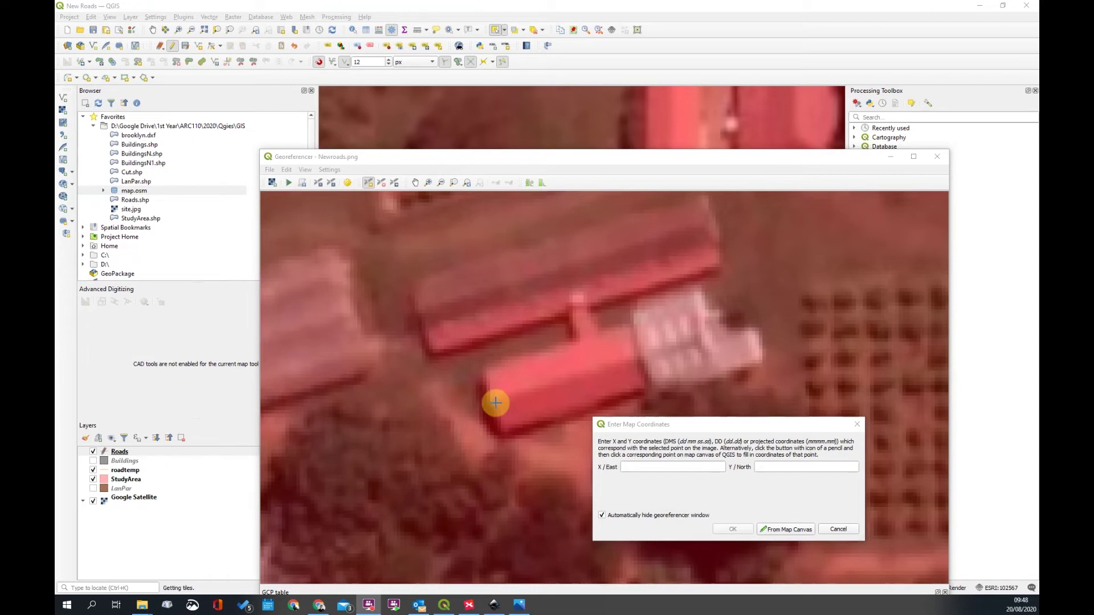
click(492, 402)
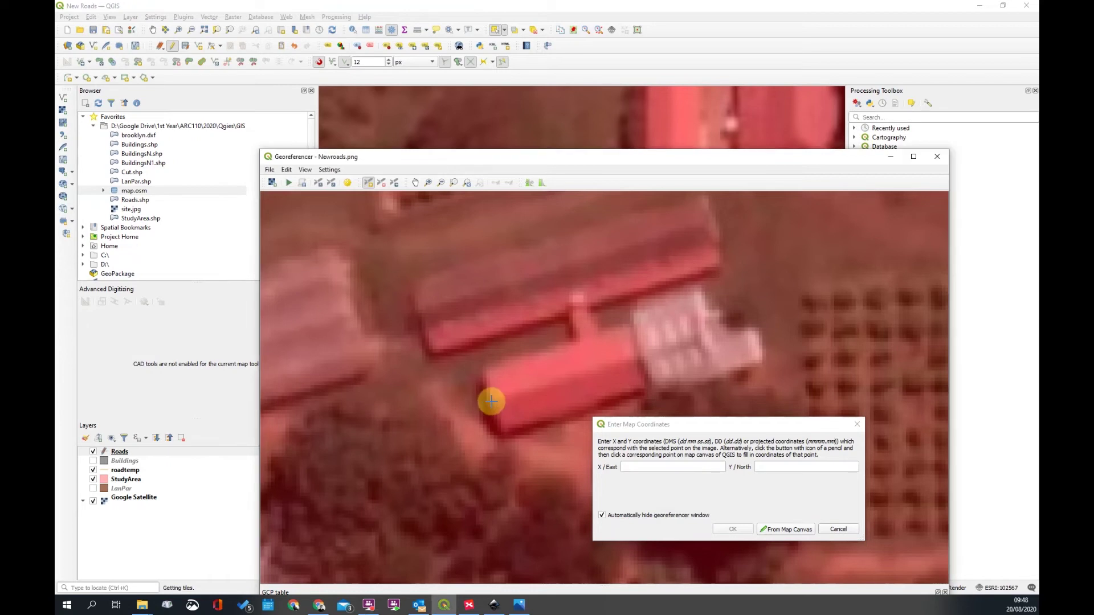
click(776, 530)
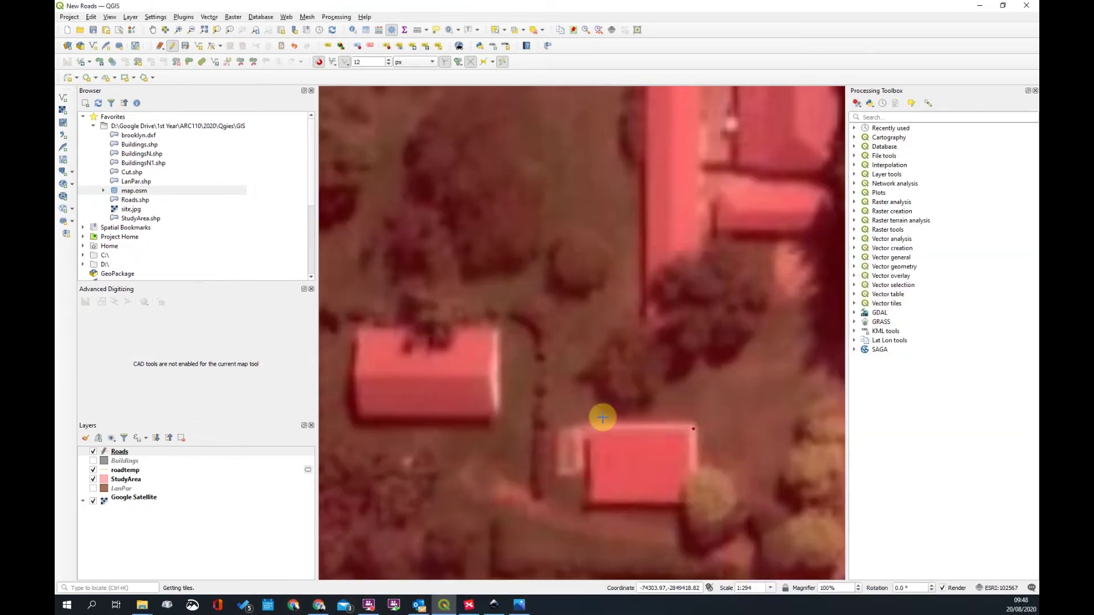
scroll(602, 417, down, 3)
scroll(520, 439, up, 4)
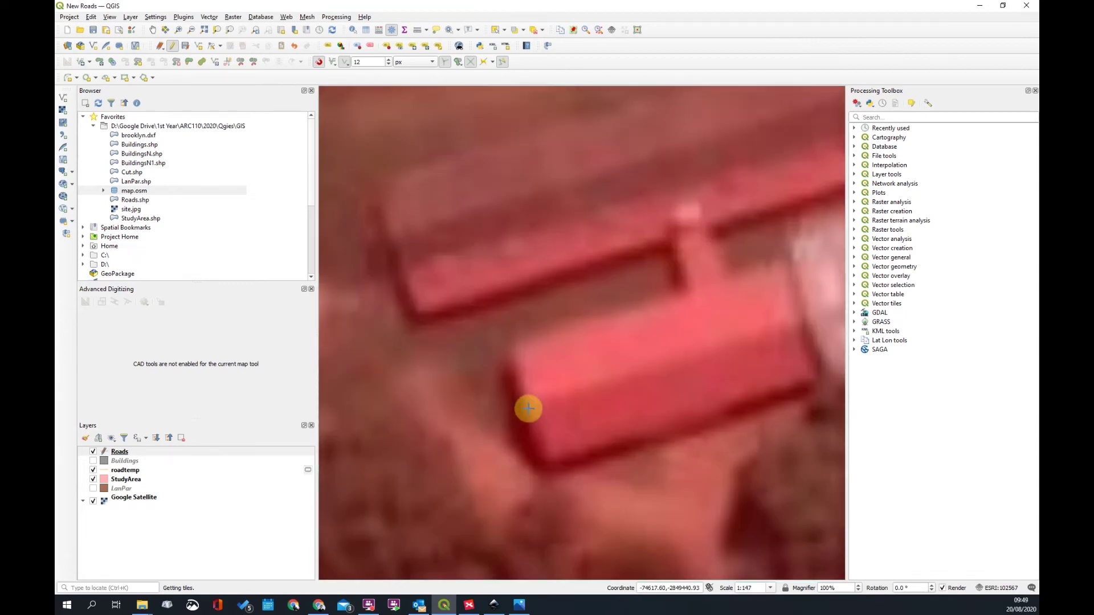
click(527, 422)
click(730, 529)
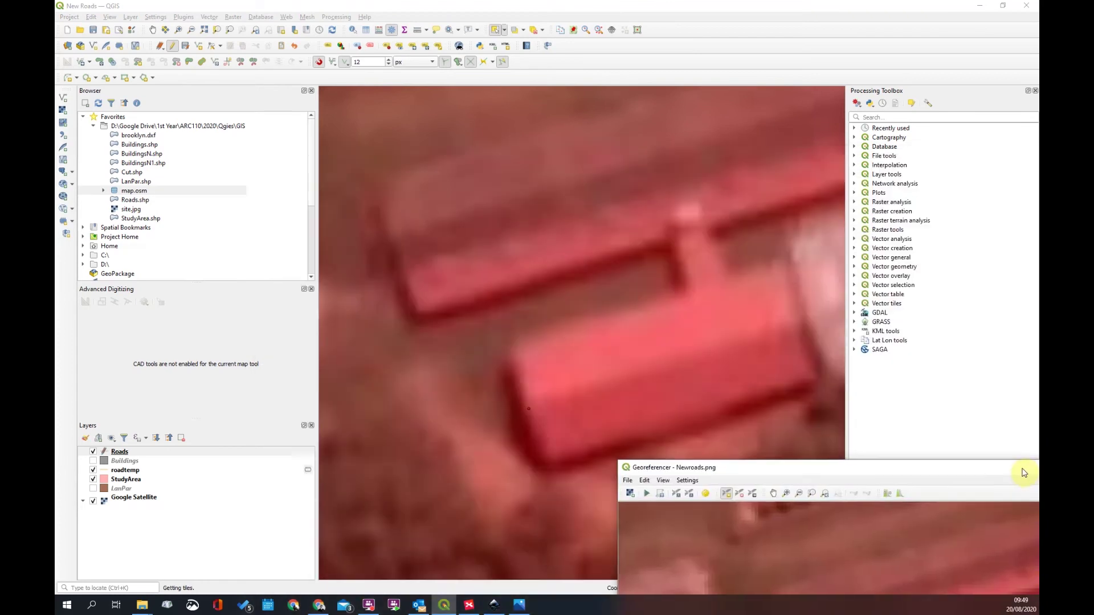
Start georeferencing Newroads.png from the placed control points and set the transformation type to Linear
scroll(690, 340, down, 2)
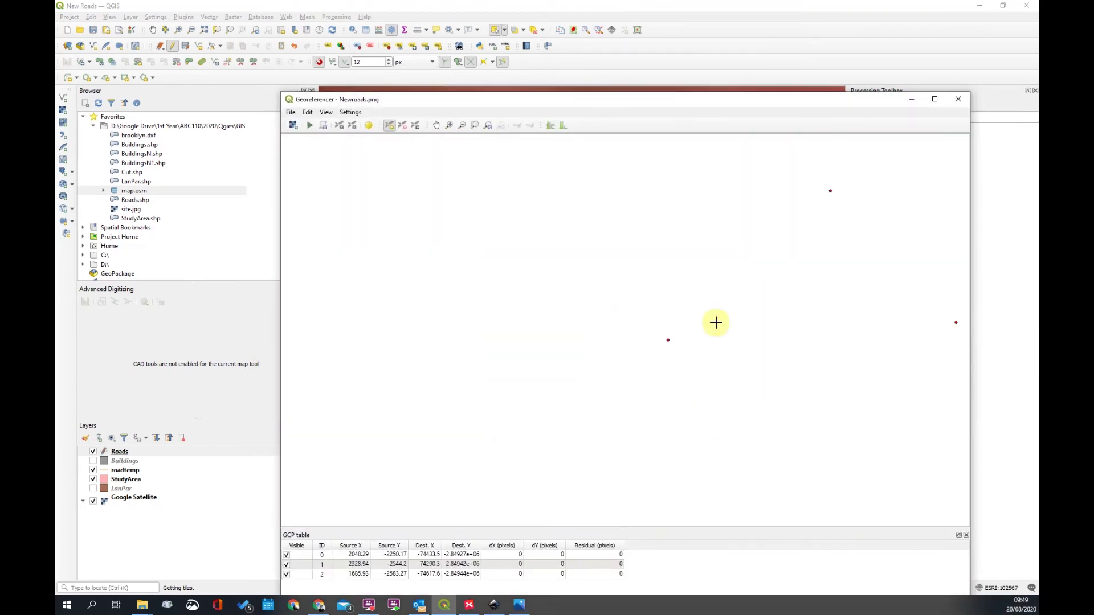
scroll(708, 325, up, 2)
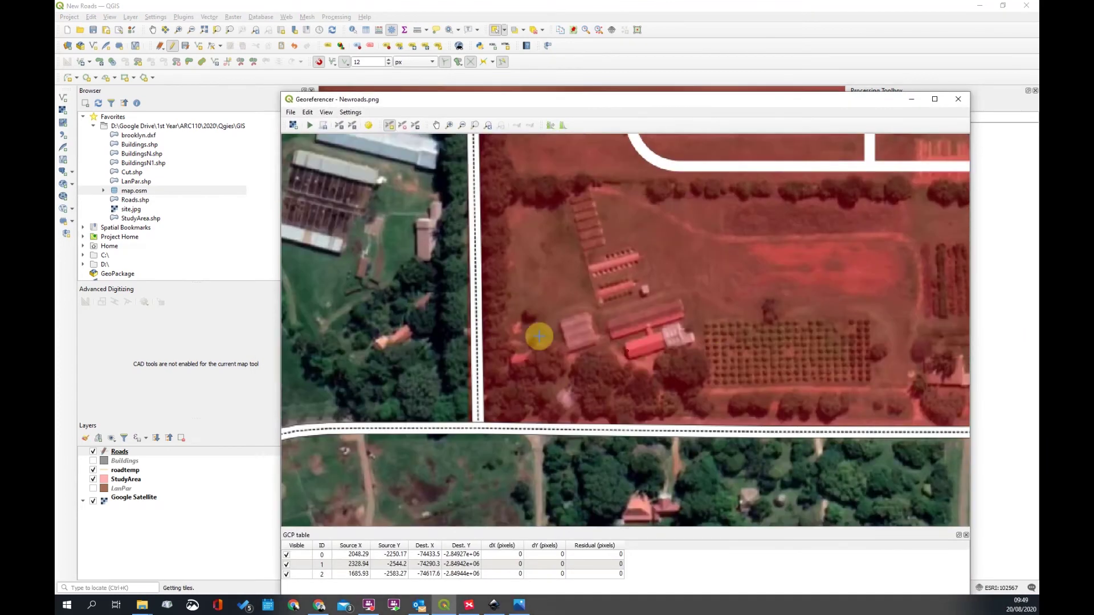
click(310, 126)
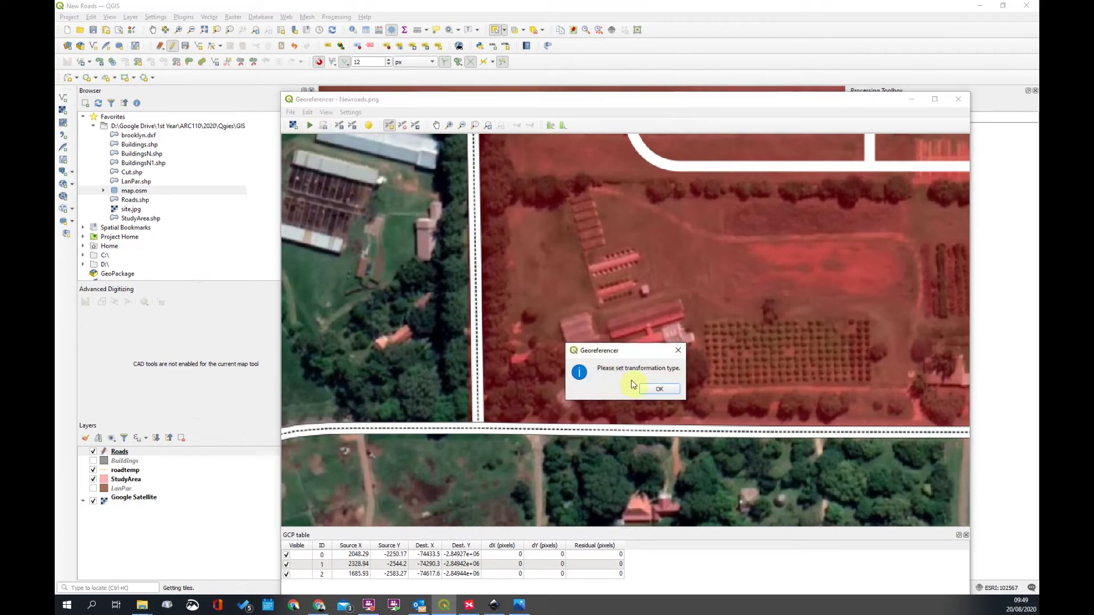
click(662, 390)
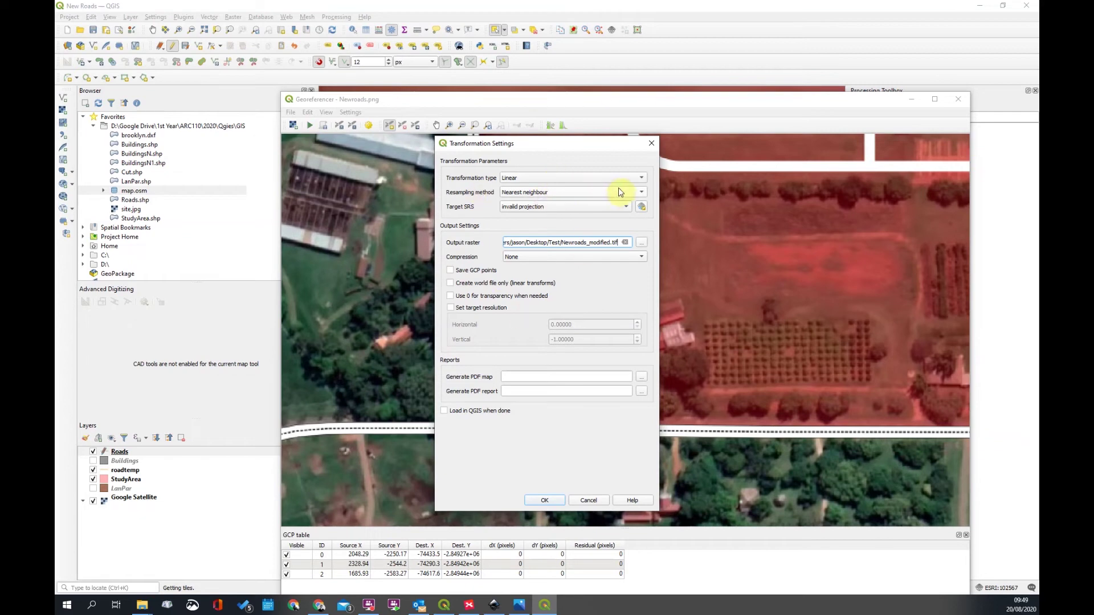
click(561, 179)
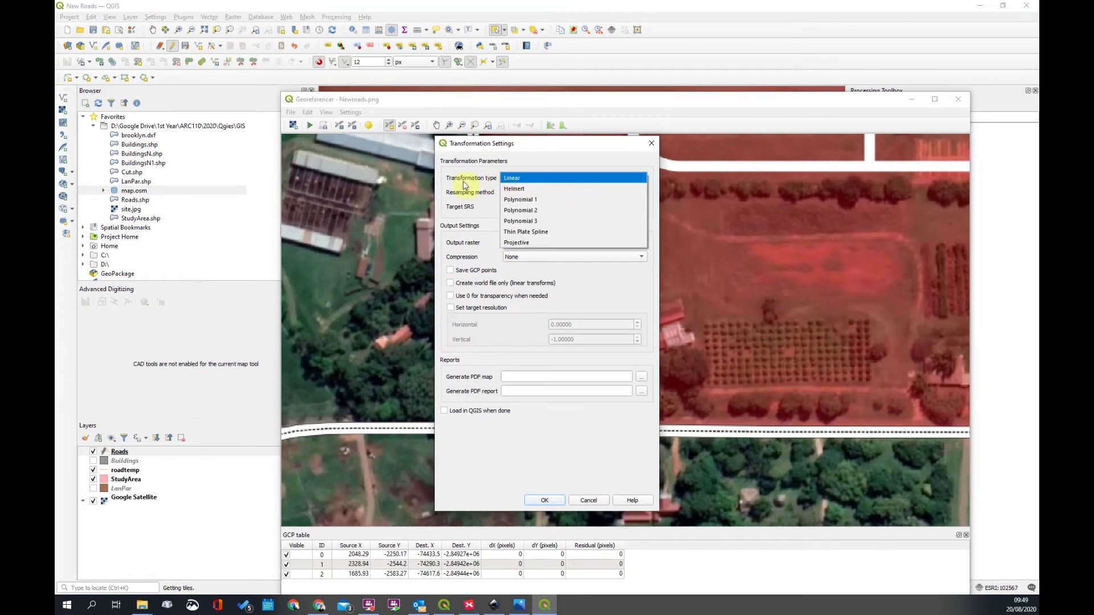
click(532, 179)
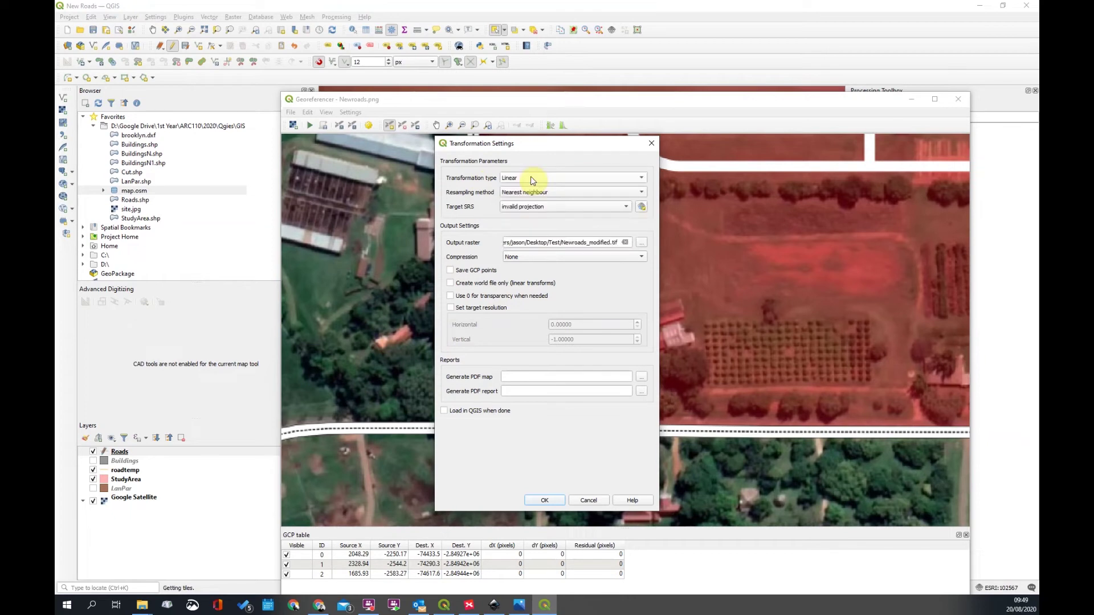
Set the target SRS to the Hartebeesthoek94 project CRS with Nearest neighbour resampling, and enable loading the result in QGIS when done
click(608, 206)
click(604, 218)
click(583, 192)
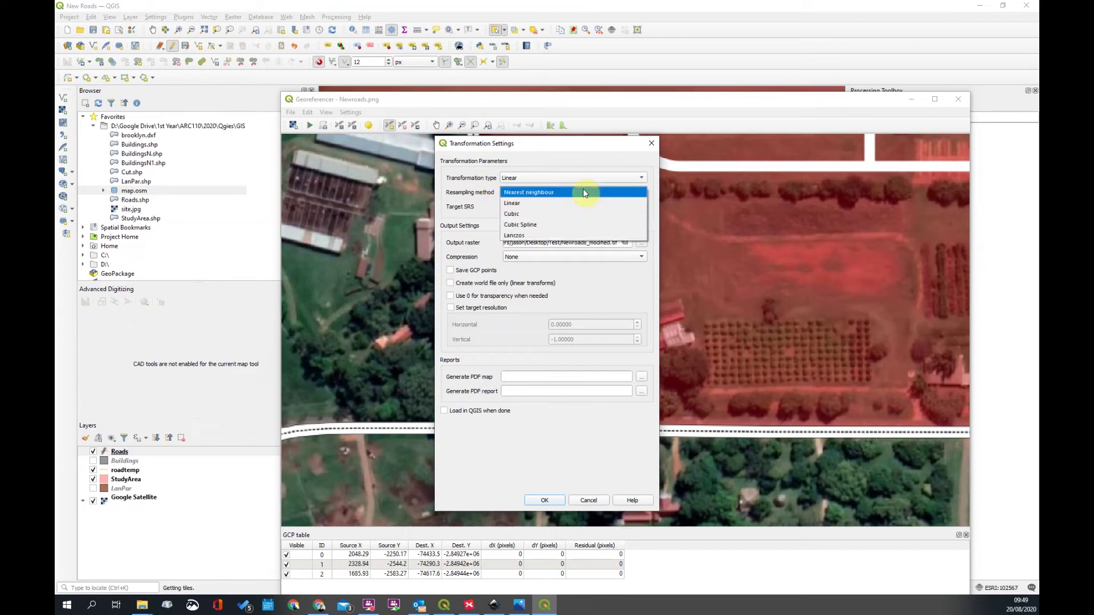
click(583, 192)
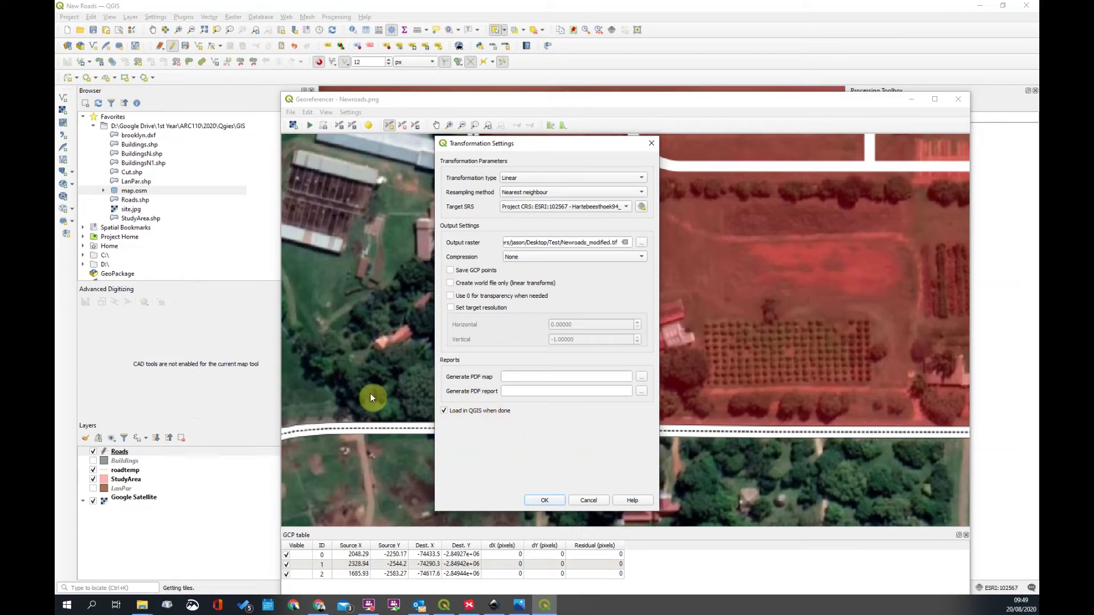
Choose the Test folder on the Desktop for the output raster and shorten the "_modified" suffix in its file name
click(641, 244)
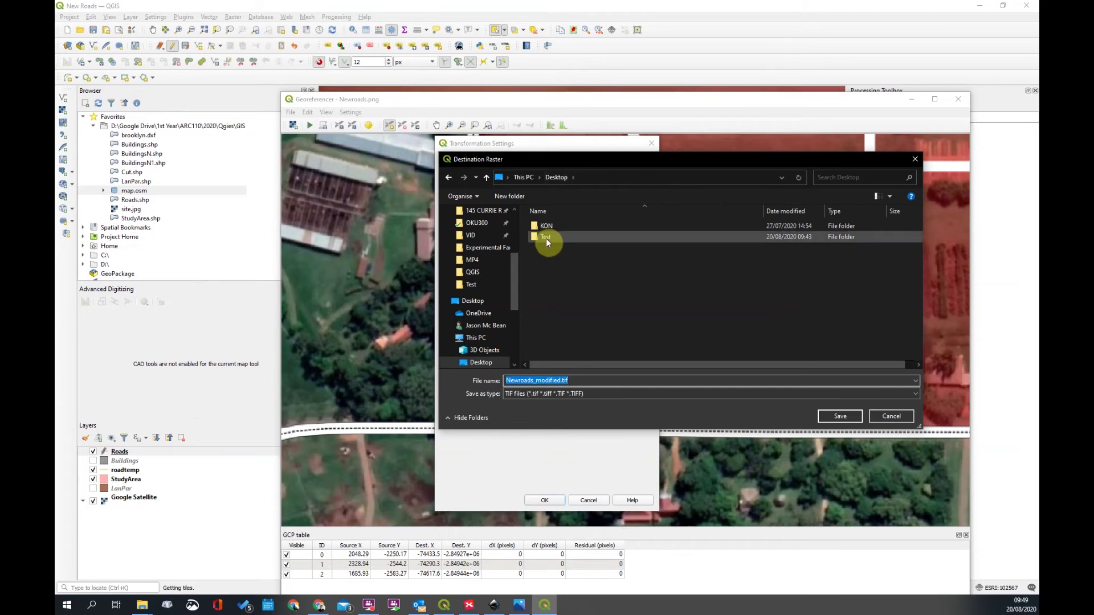
double_click(546, 238)
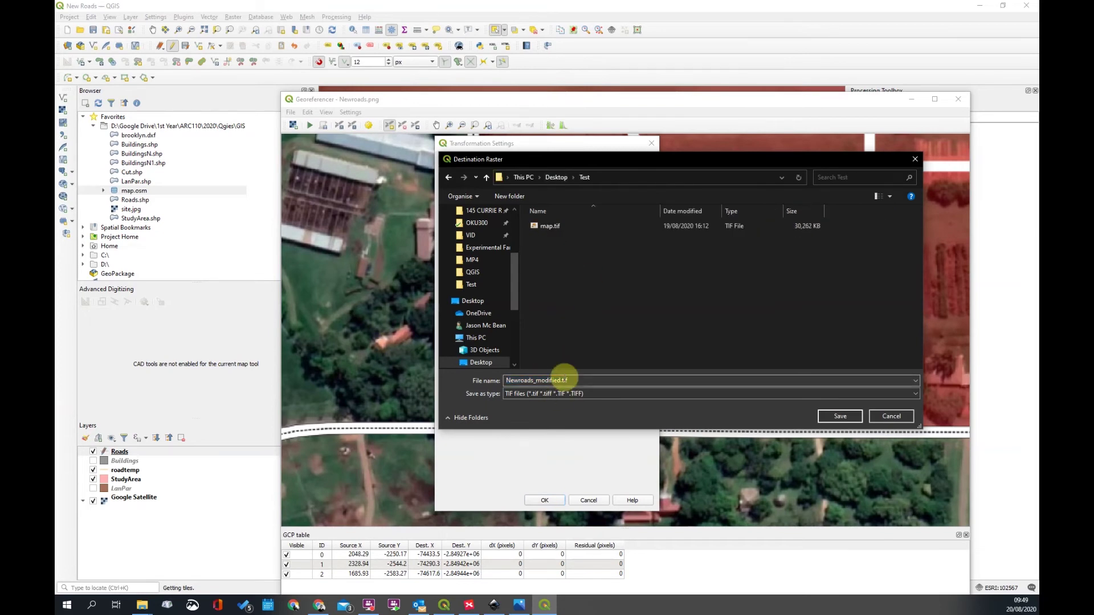
click(593, 381)
click(594, 380)
drag(593, 380, 555, 380)
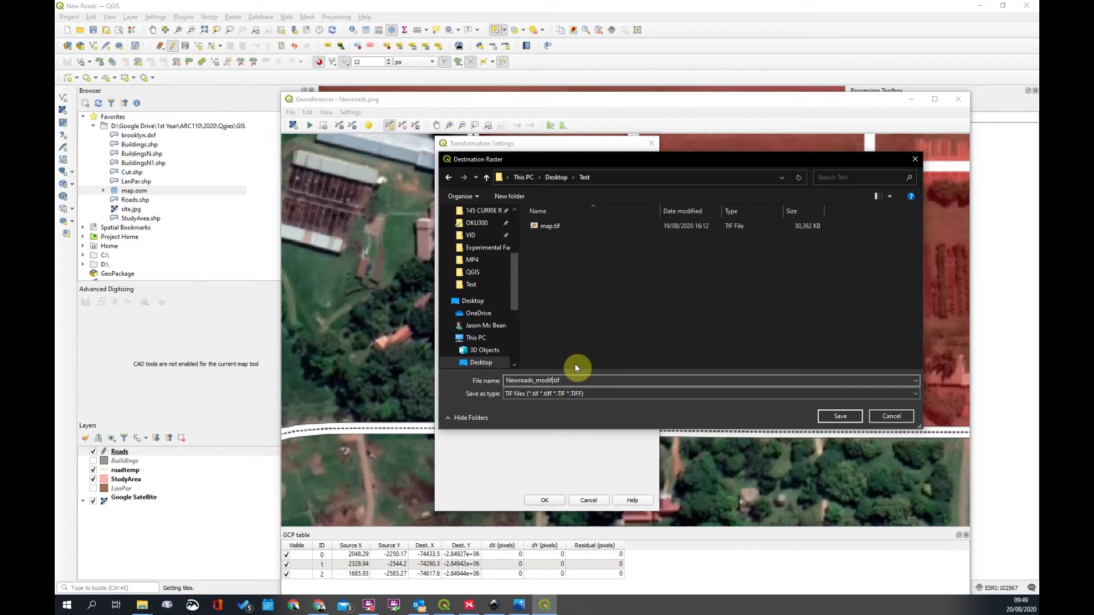
Name the output raster Newroads.tif in the Test folder and accept the linear transformation settings
key(BackSpace)
key(BackSpace)
key(BackSpace)
key(BackSpace)
key(BackSpace)
key(BackSpace)
click(835, 416)
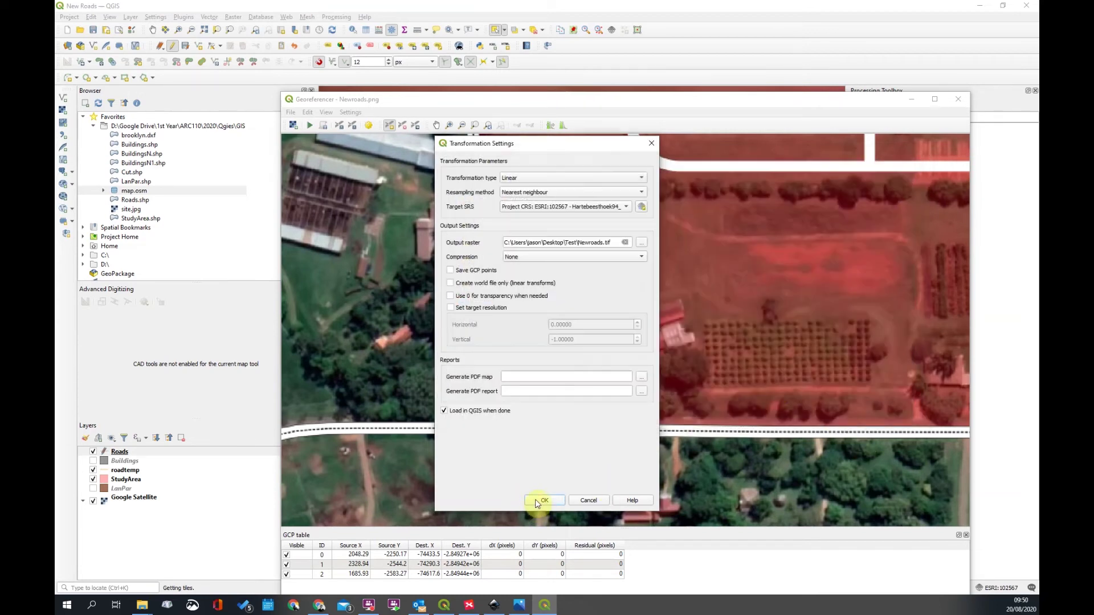
click(537, 500)
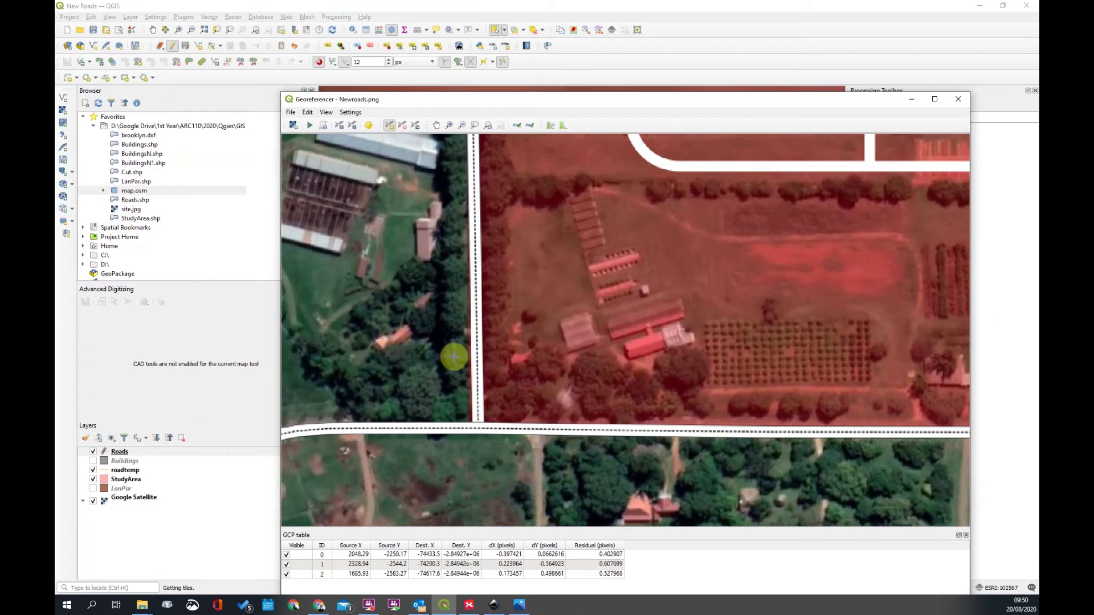
Run the georeferencing of Newroads.png and close the Georeferencer, discarding the GCP points
drag(479, 100, 413, 15)
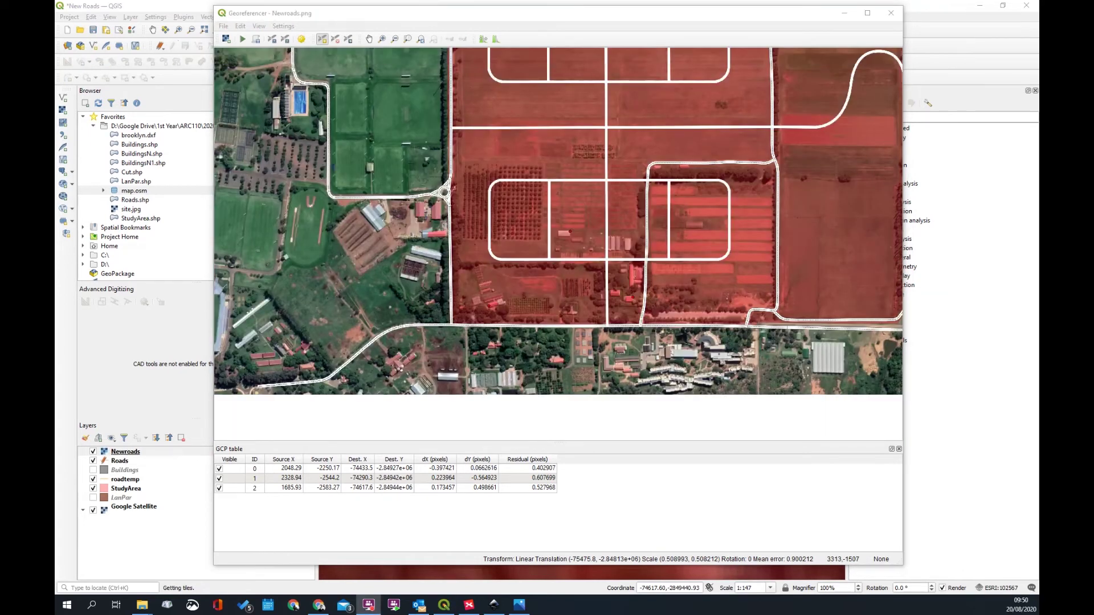
click(891, 12)
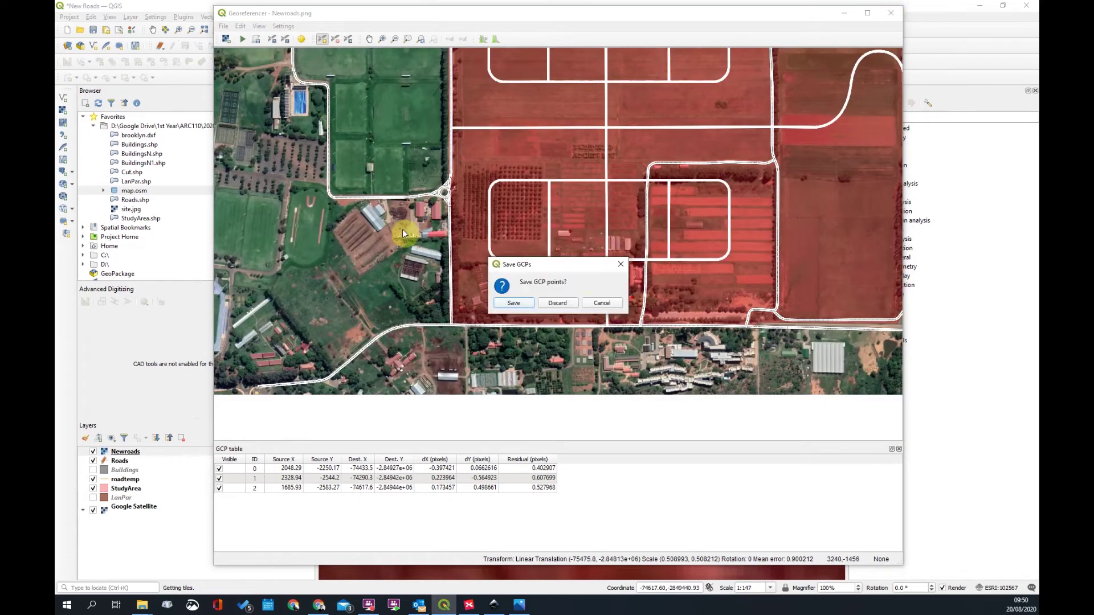
click(550, 303)
Move the Newroads layer down the layer order, directly above Google Satellite
scroll(590, 337, down, 8)
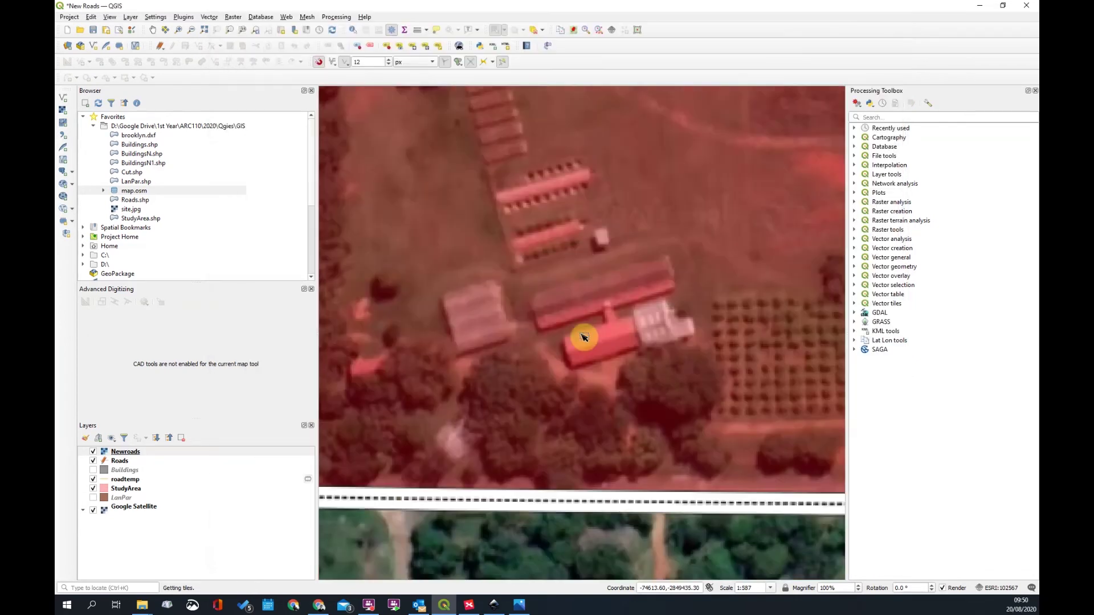
scroll(698, 274, up, 1)
scroll(650, 287, up, 1)
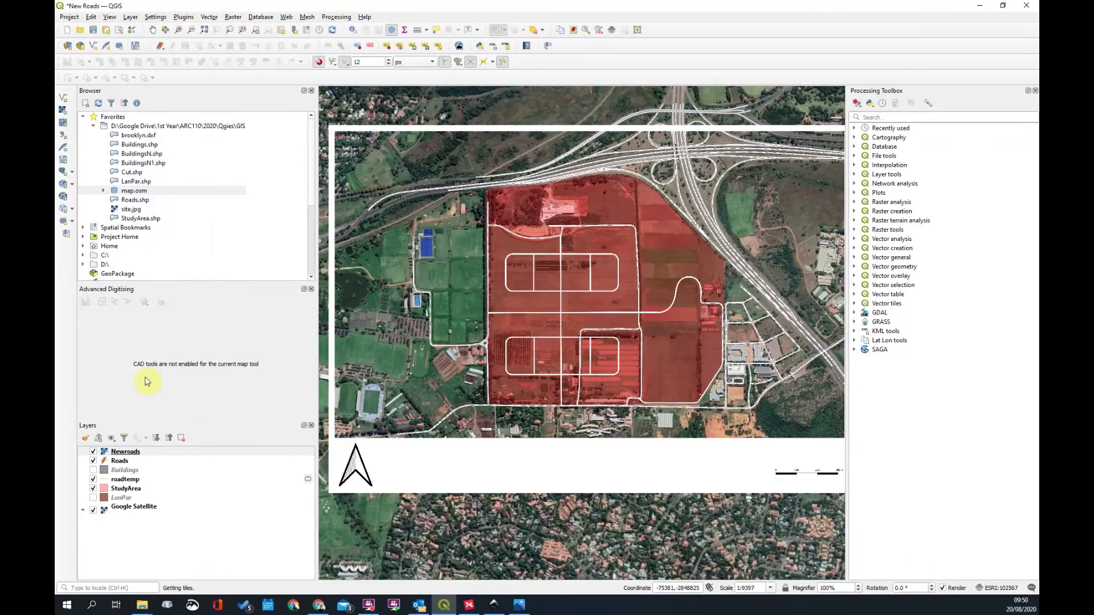
drag(125, 451, 135, 505)
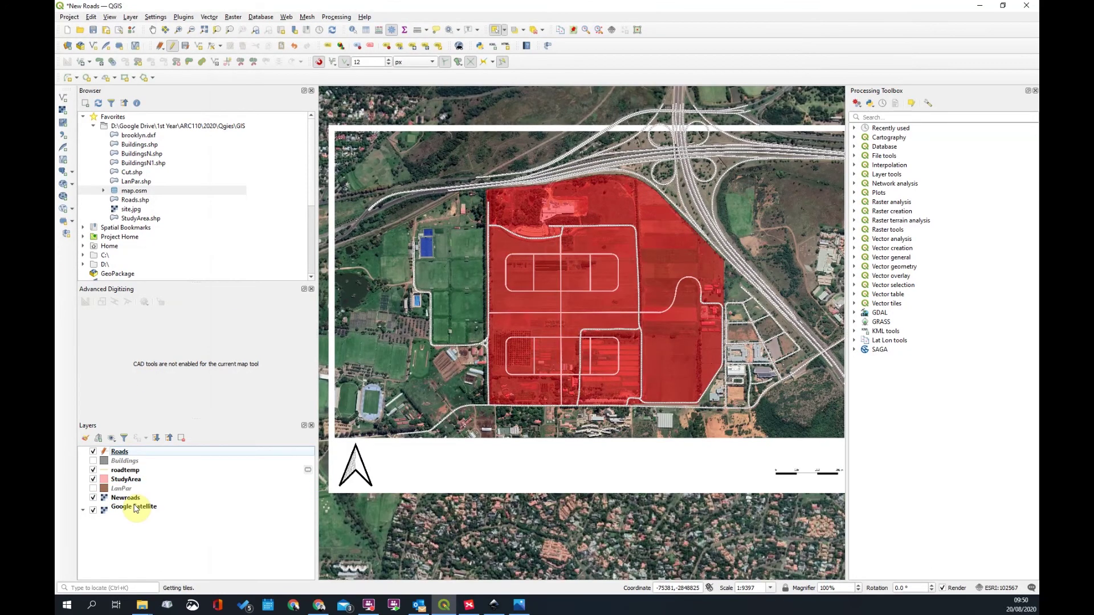
Hide the Google Satellite layer and keep Newroads visible as the base image
click(93, 498)
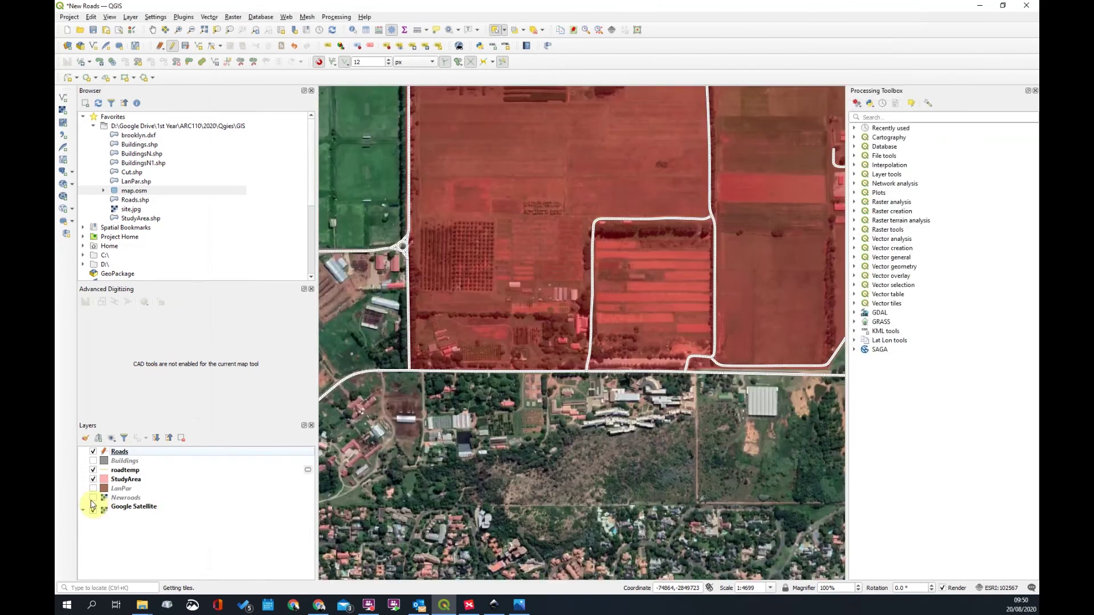
click(93, 510)
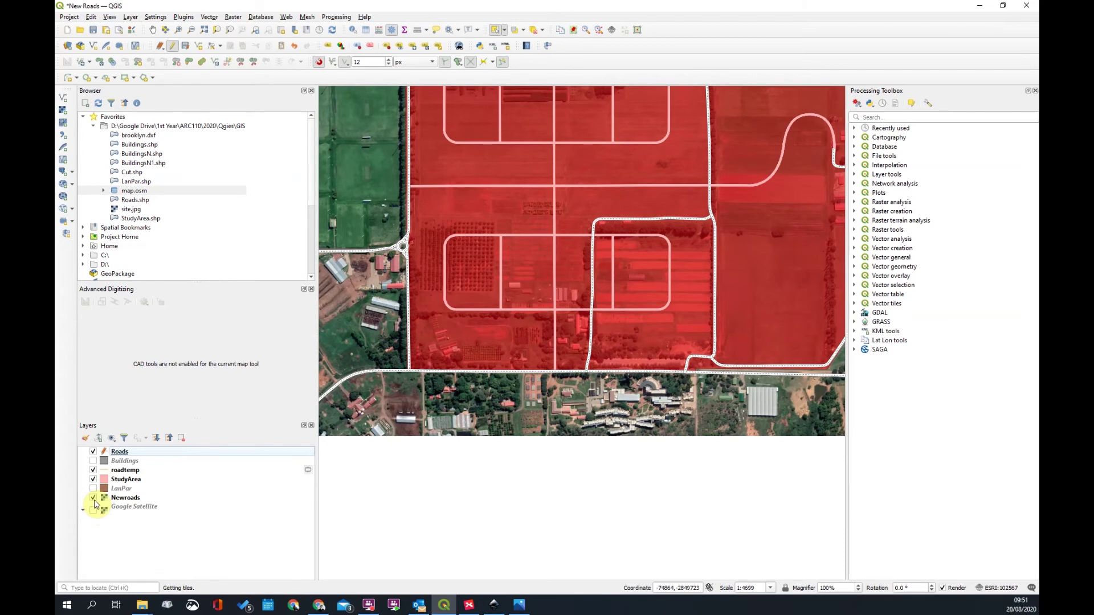
click(93, 499)
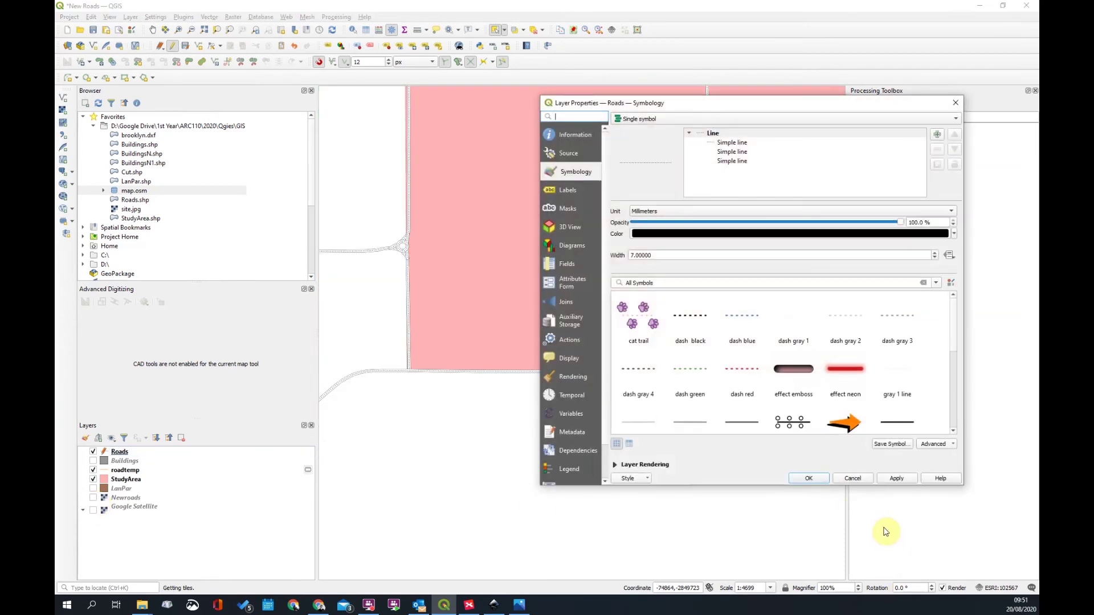
click(853, 478)
scroll(674, 385, down, 3)
scroll(654, 403, up, 2)
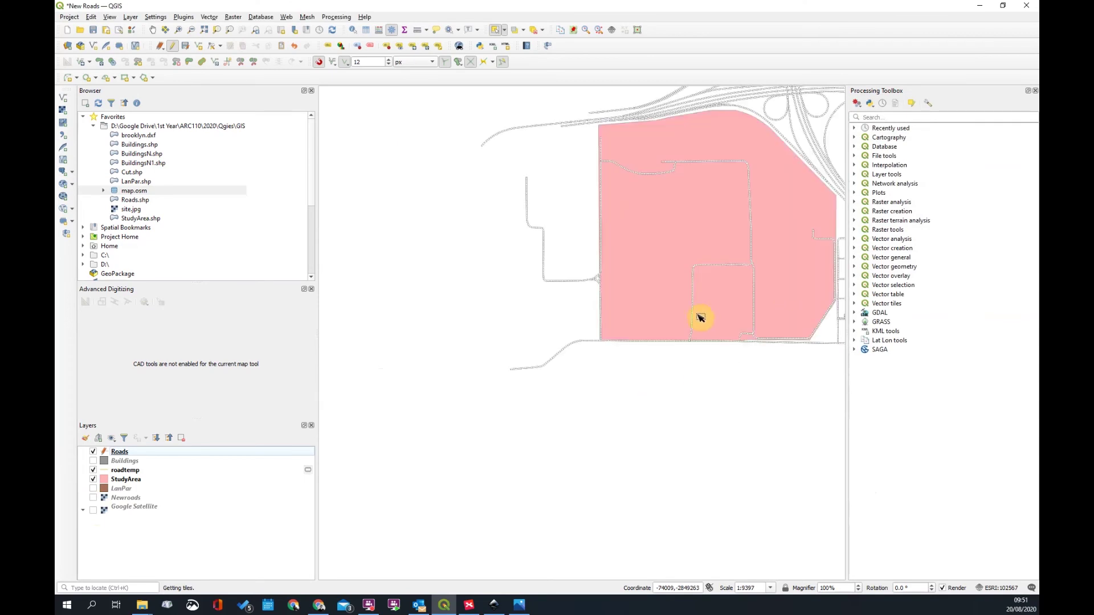
click(93, 497)
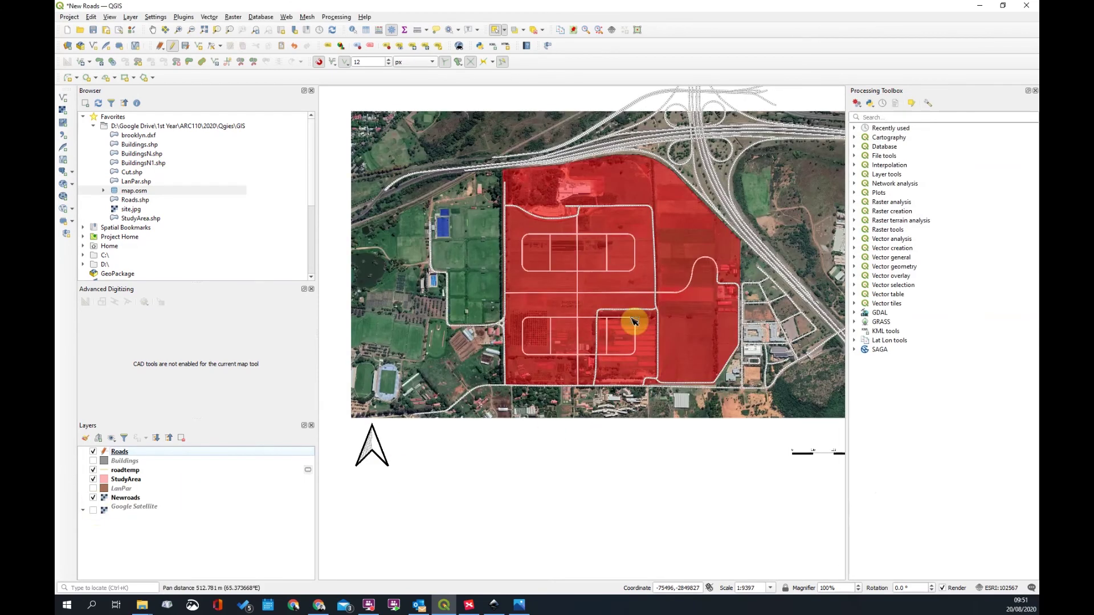
Examine the road layout on the Newroads image across the whole study area
scroll(635, 317, up, 2)
scroll(600, 171, down, 1)
scroll(587, 319, down, 2)
scroll(655, 330, up, 2)
scroll(654, 246, down, 1)
scroll(646, 232, up, 2)
scroll(645, 232, down, 2)
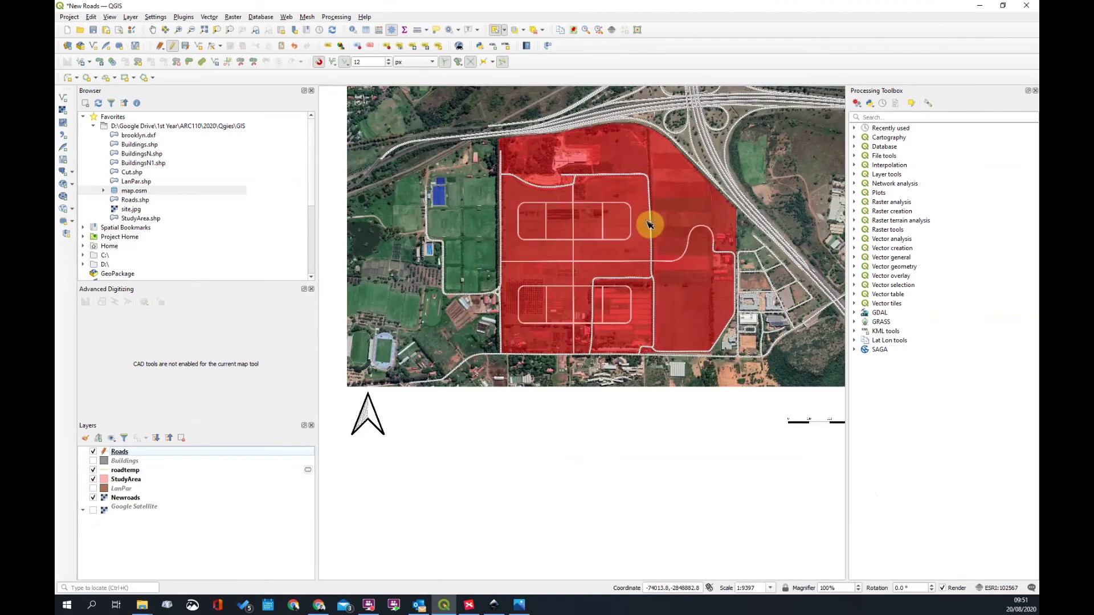
drag(640, 240, 549, 286)
scroll(549, 286, up, 1)
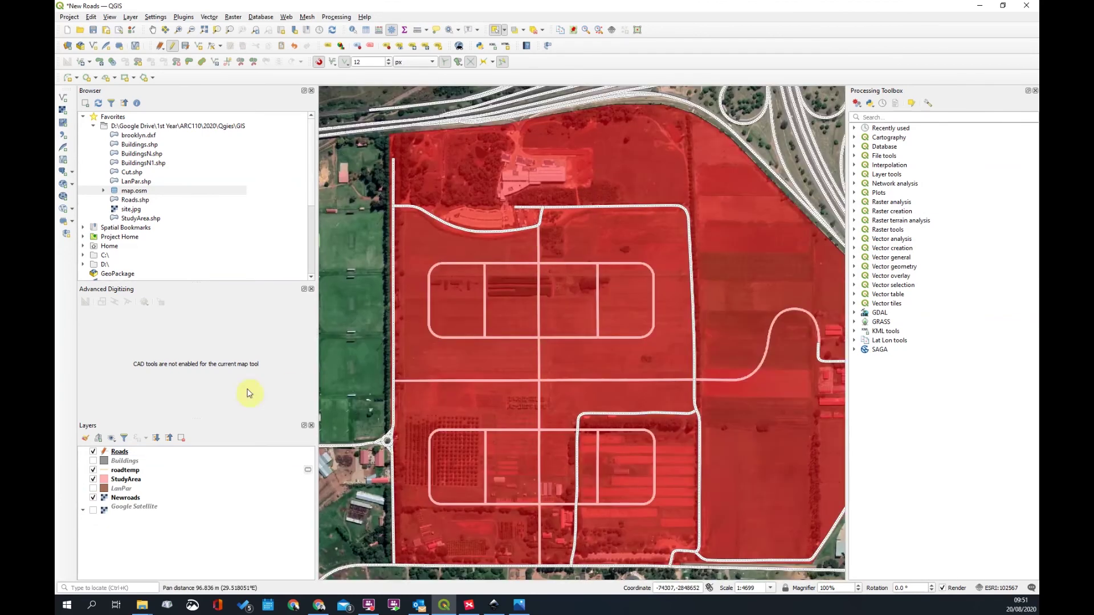
Save the pending edits of the Roads layer
click(120, 455)
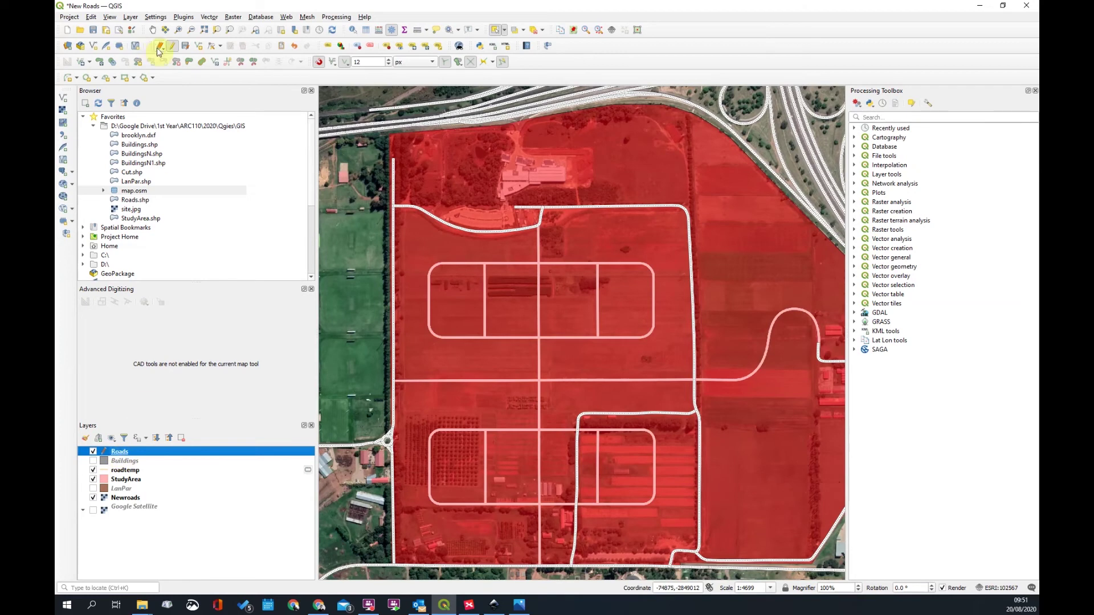
click(186, 50)
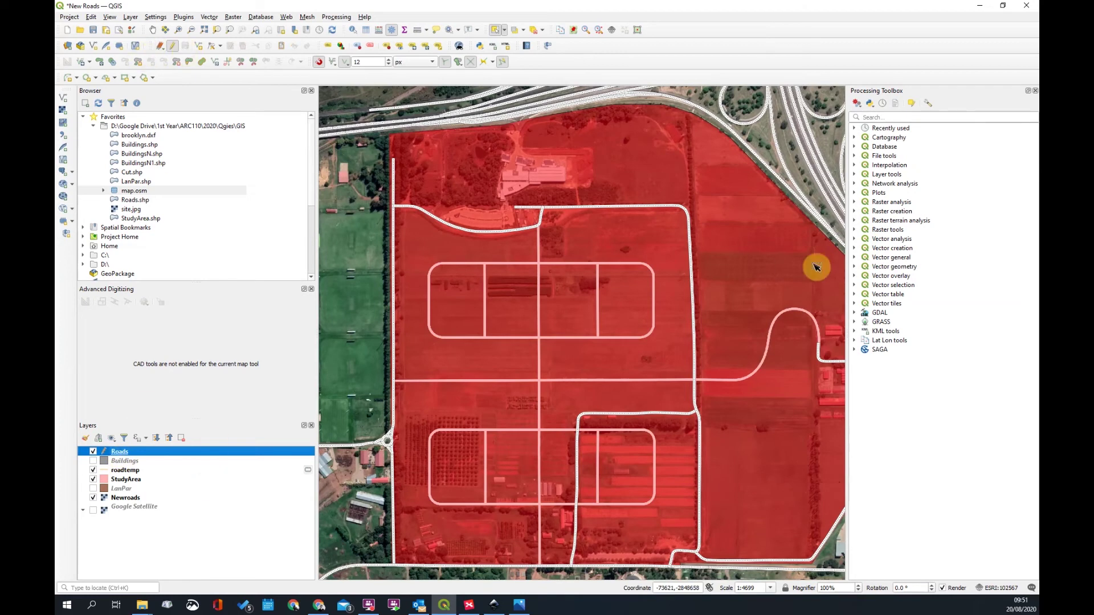
Compare the existing roads with the proposed roads in the eastern and central parts of the study area
scroll(632, 296, down, 1)
scroll(712, 324, up, 1)
scroll(712, 324, up, 1)
scroll(708, 334, down, 1)
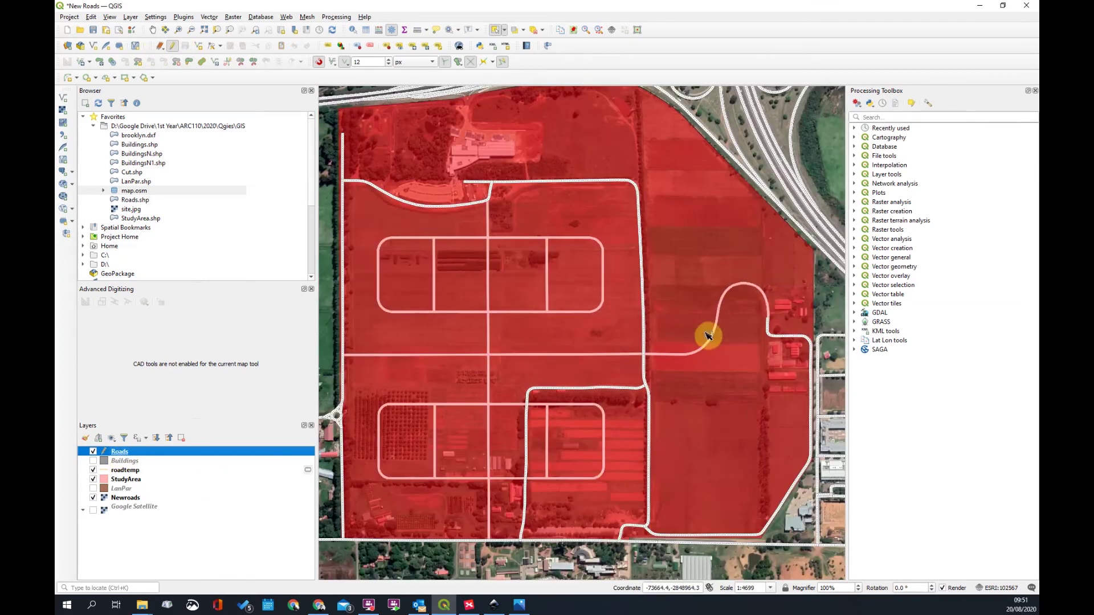
scroll(616, 288, down, 1)
scroll(676, 323, up, 1)
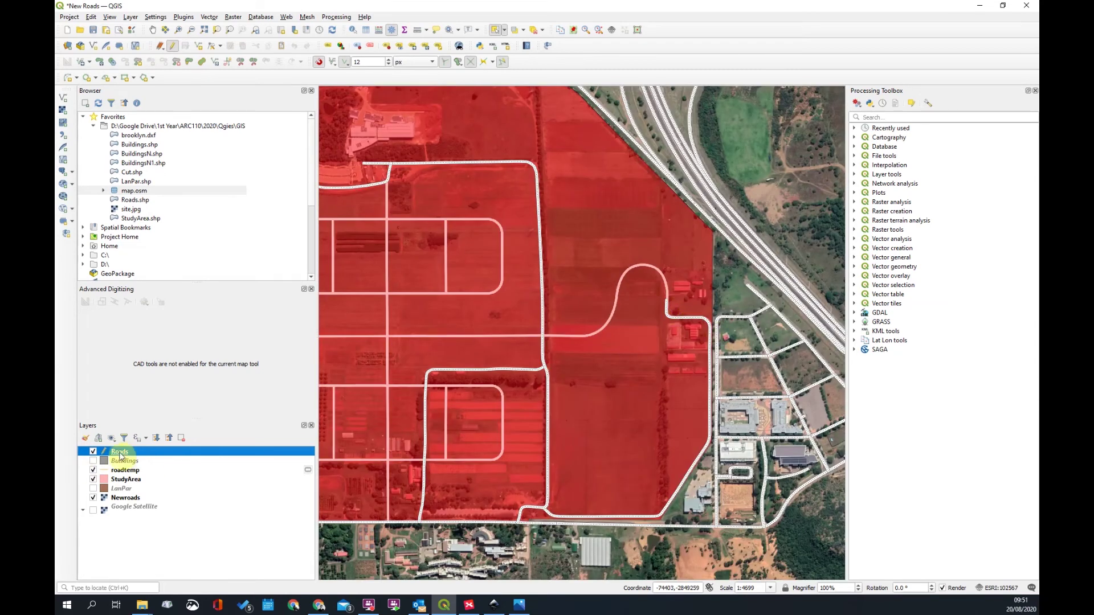
scroll(449, 462, down, 1)
scroll(688, 380, up, 2)
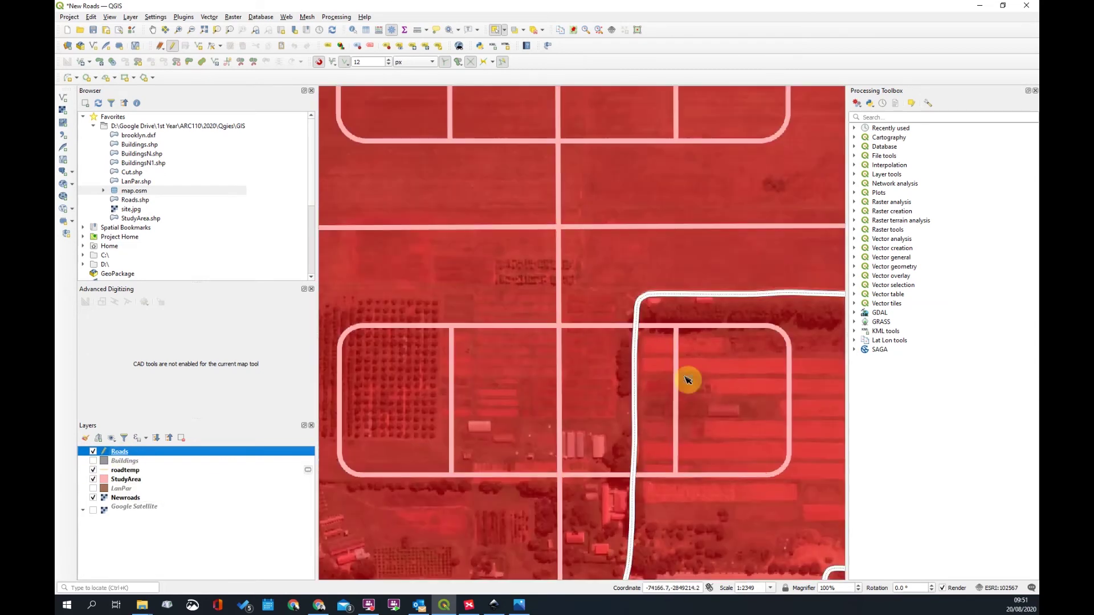
scroll(687, 414, down, 1)
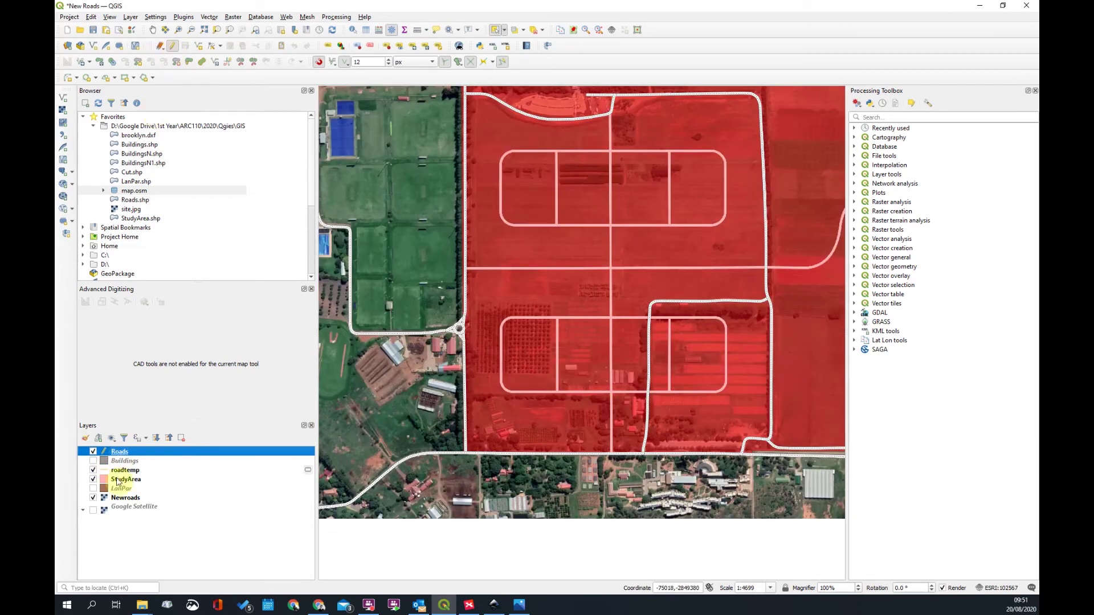
Switch off editing for the Roads layer
right_click(119, 453)
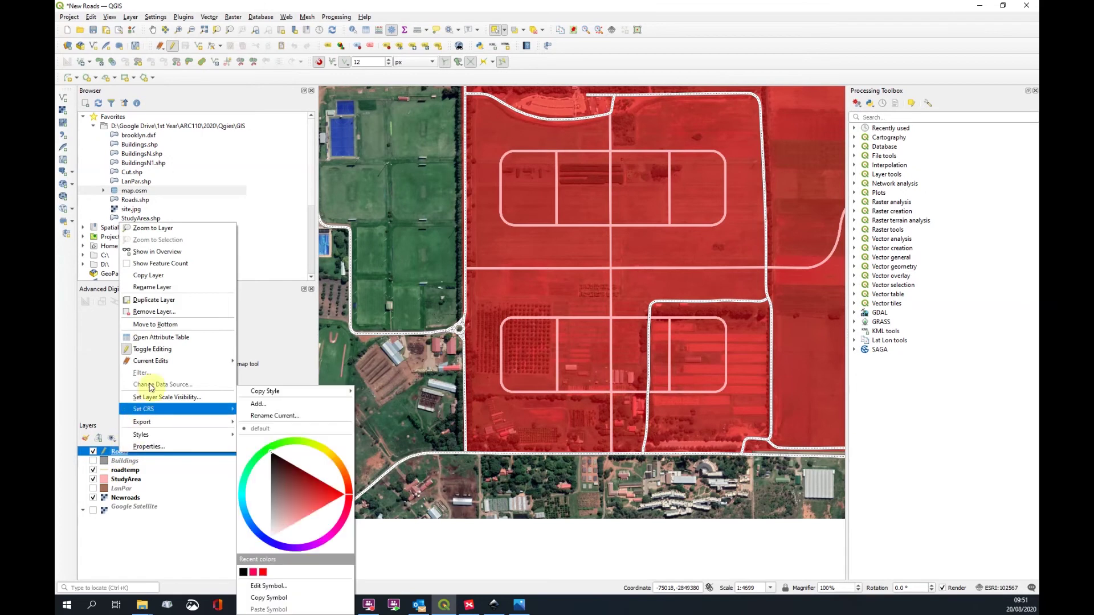
click(635, 326)
scroll(560, 341, down, 1)
scroll(610, 302, up, 1)
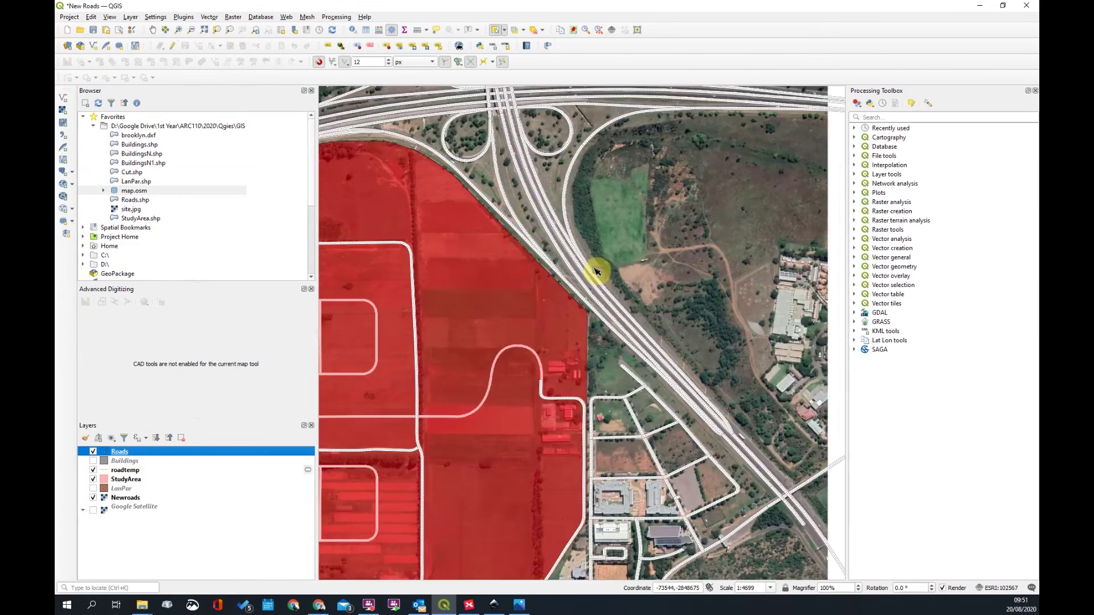
Turn editing on for the Roads layer
right_click(594, 61)
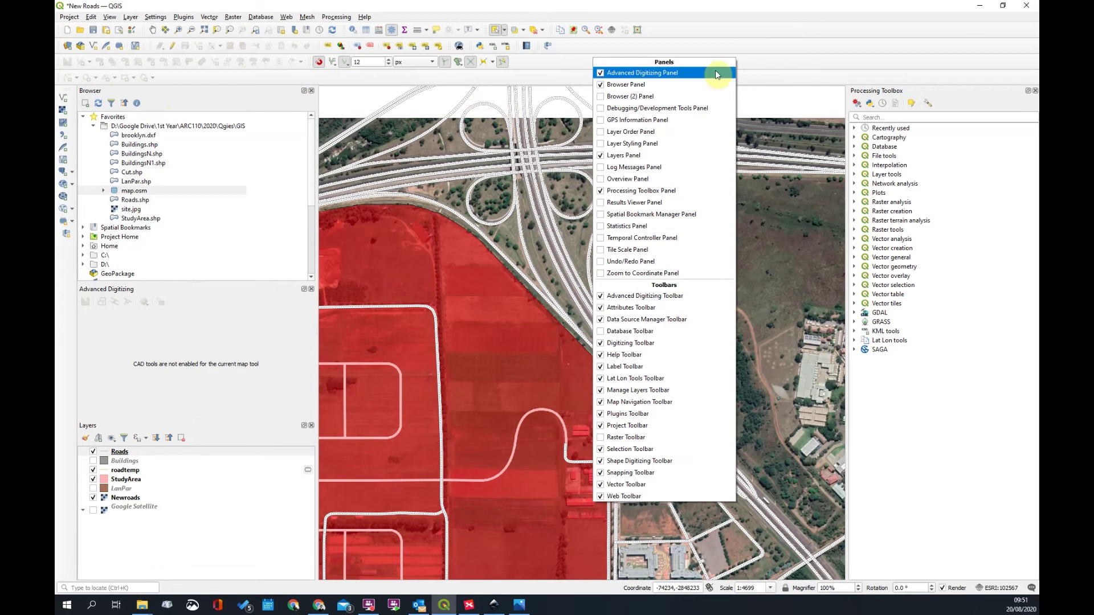
click(778, 64)
click(173, 47)
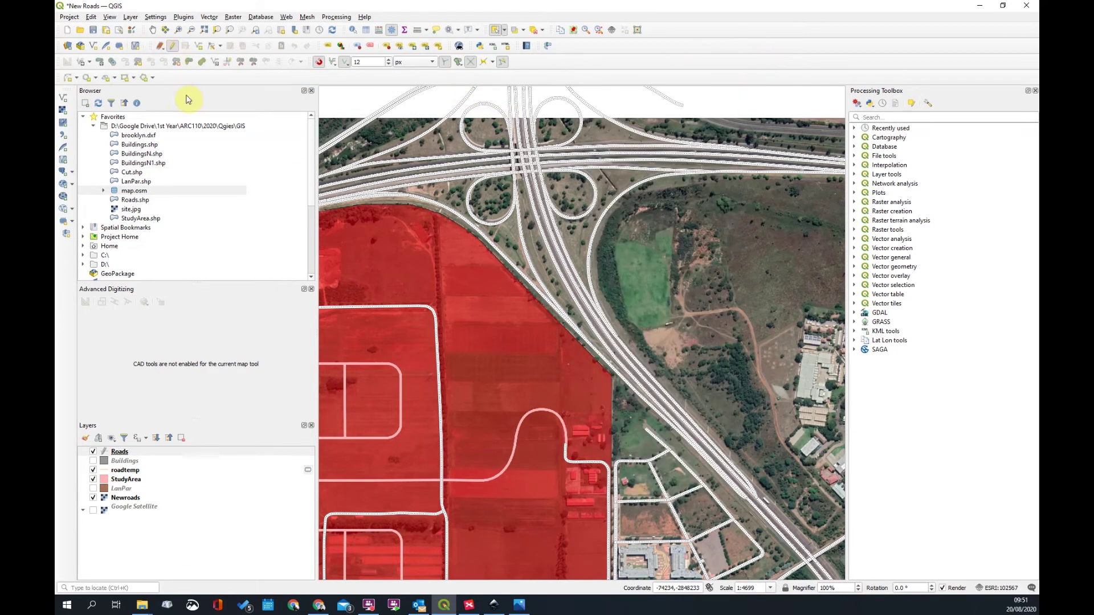
click(172, 46)
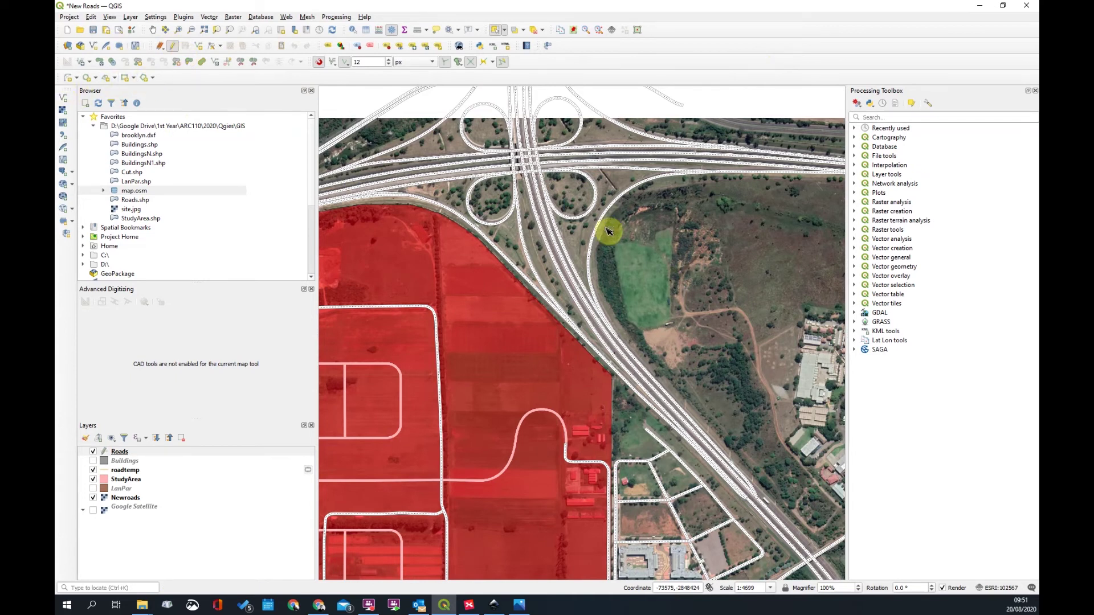
Select the existing road along the study area's eastern edge to check its extent, and clear the selection
scroll(610, 228, down, 2)
scroll(593, 326, up, 4)
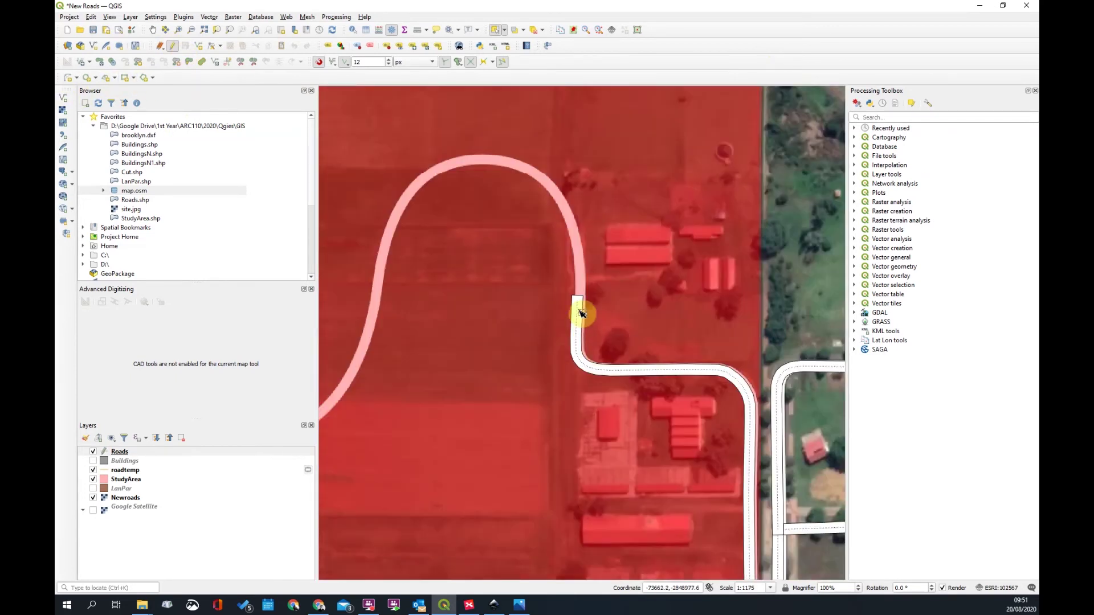
click(667, 402)
scroll(648, 253, down, 2)
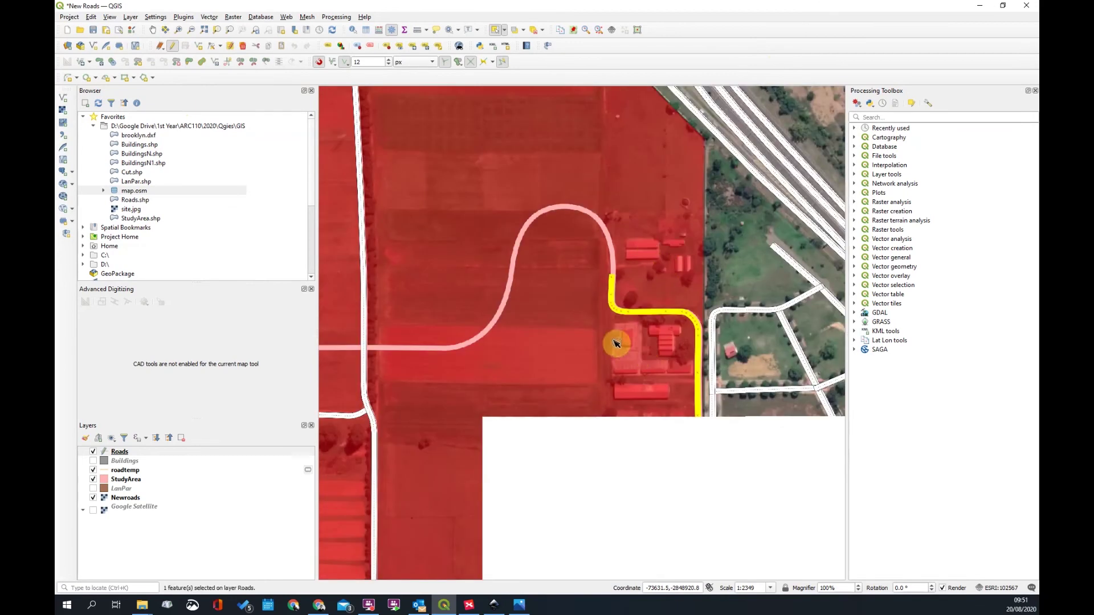
scroll(621, 353, down, 1)
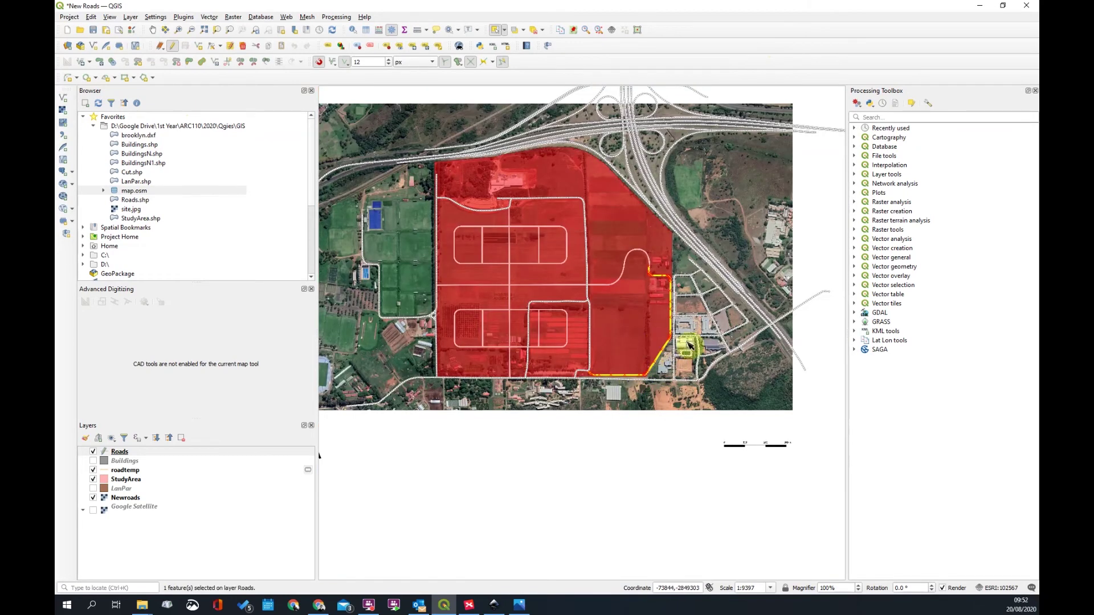
scroll(672, 342, up, 1)
click(661, 271)
Delete the existing road that cuts through the southern rounded block from the Roads layer
scroll(656, 265, down, 1)
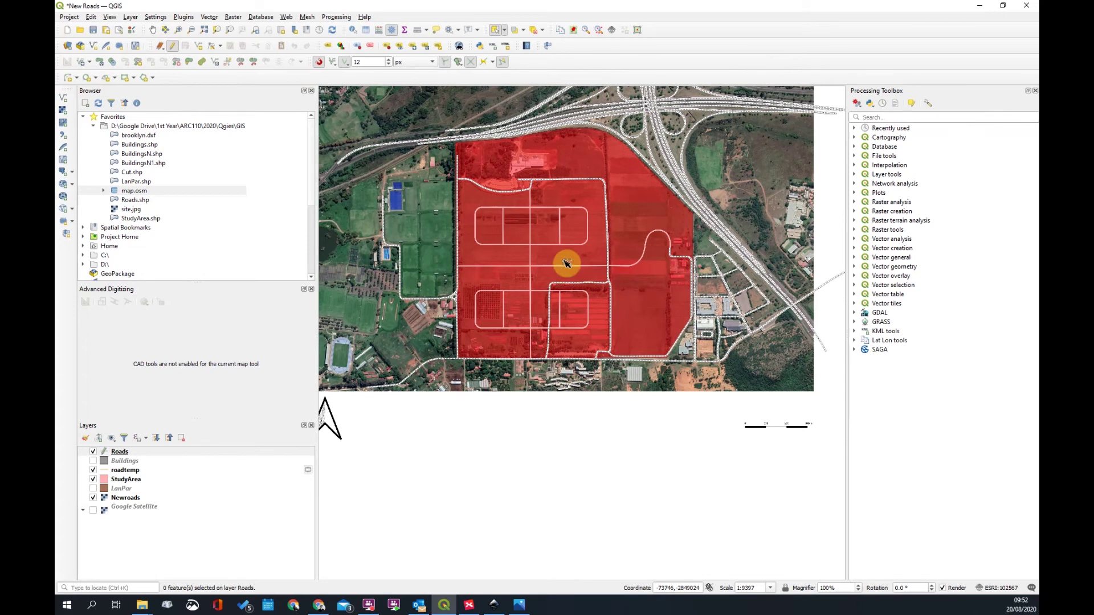
scroll(615, 311, up, 1)
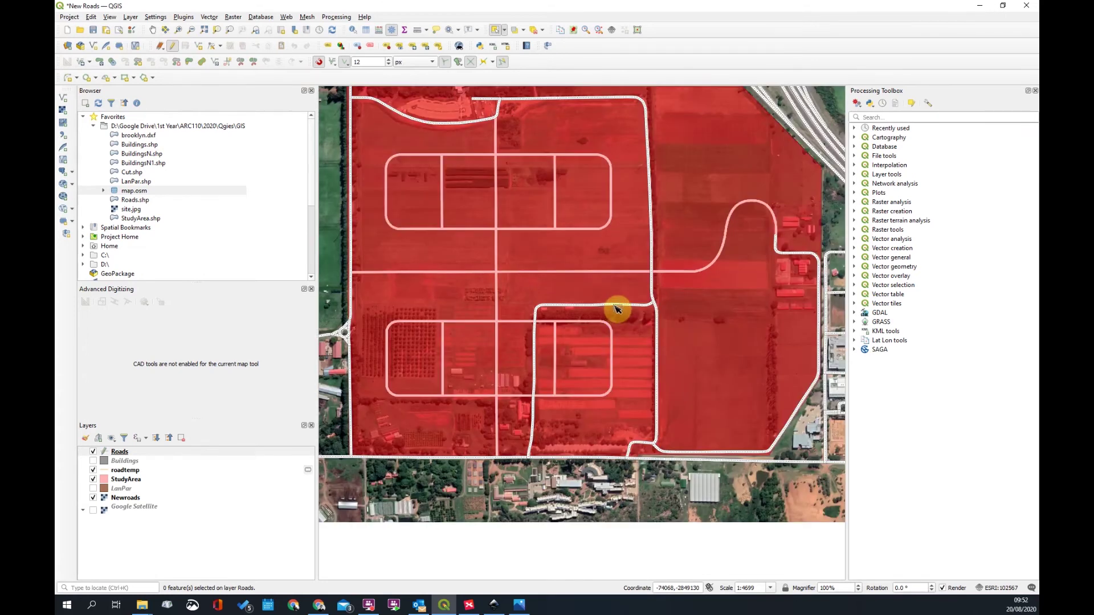
click(616, 307)
key(Delete)
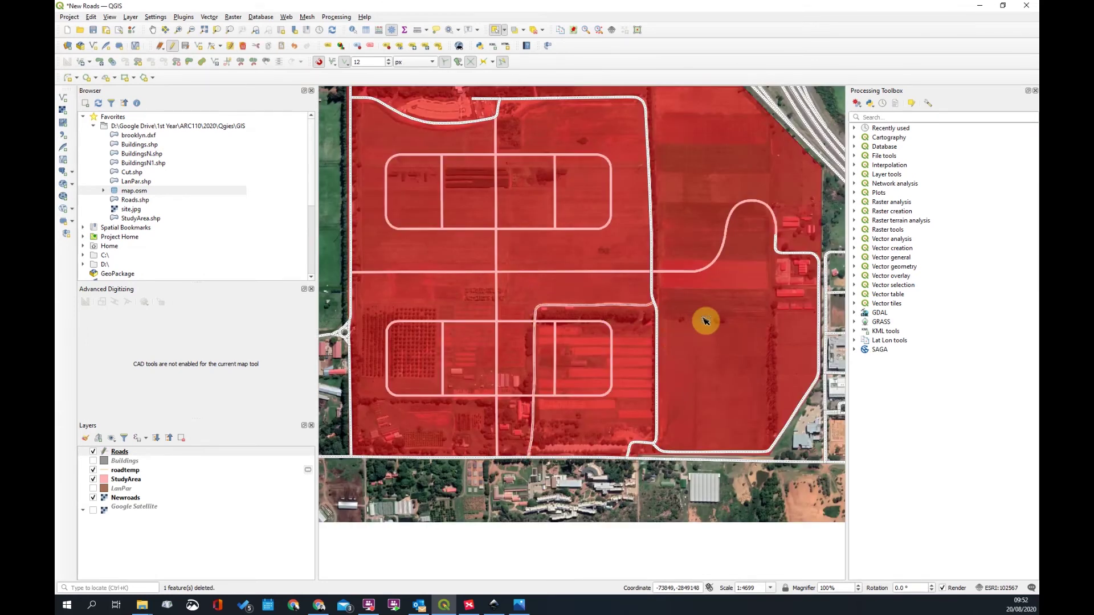
Draw the central north-south road in the Roads layer, from the curved northern road down to the southern boundary road, leaving the attributes empty
scroll(705, 321, down, 1)
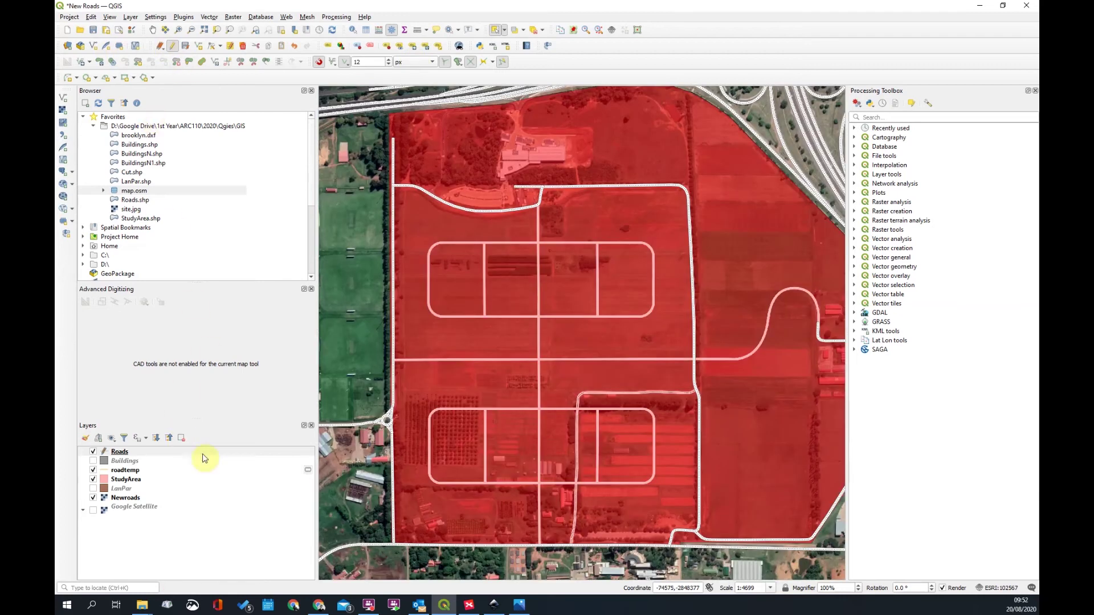
scroll(377, 371, up, 2)
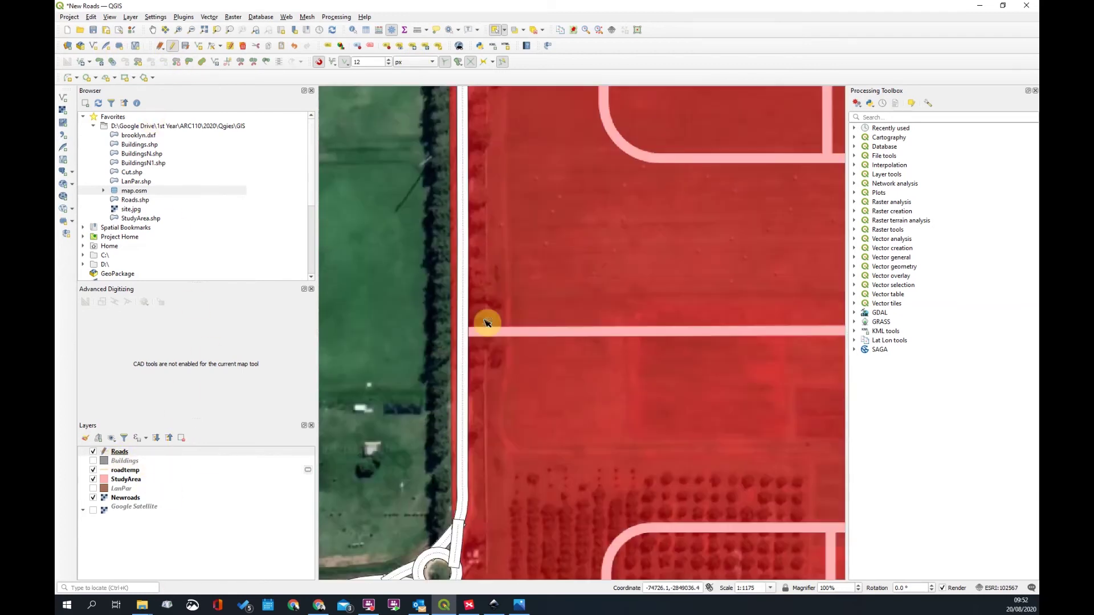
scroll(464, 342, down, 2)
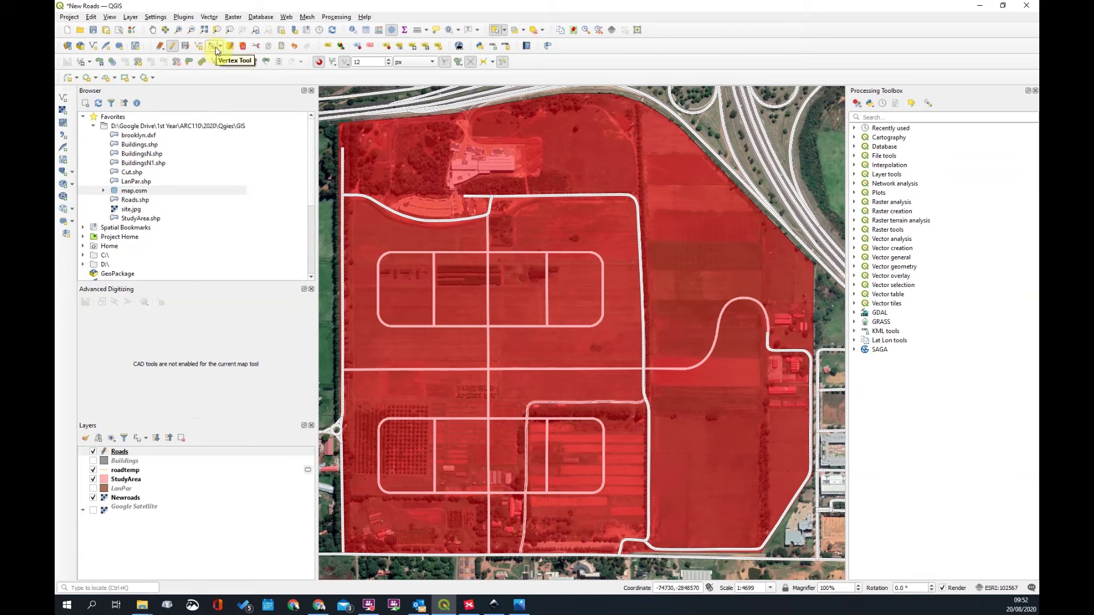
click(199, 49)
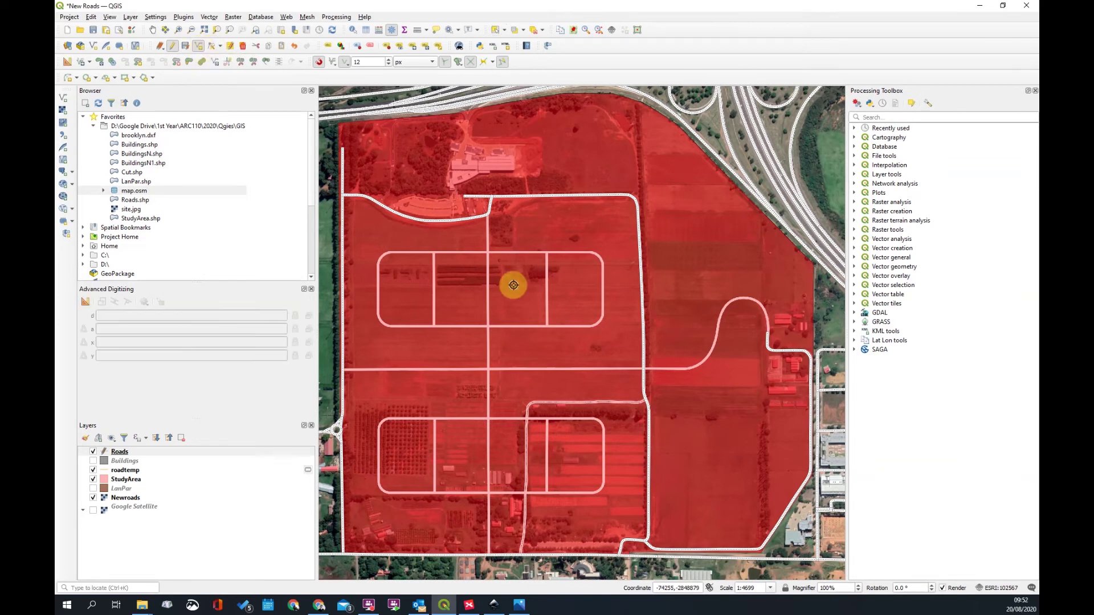
scroll(485, 214, up, 3)
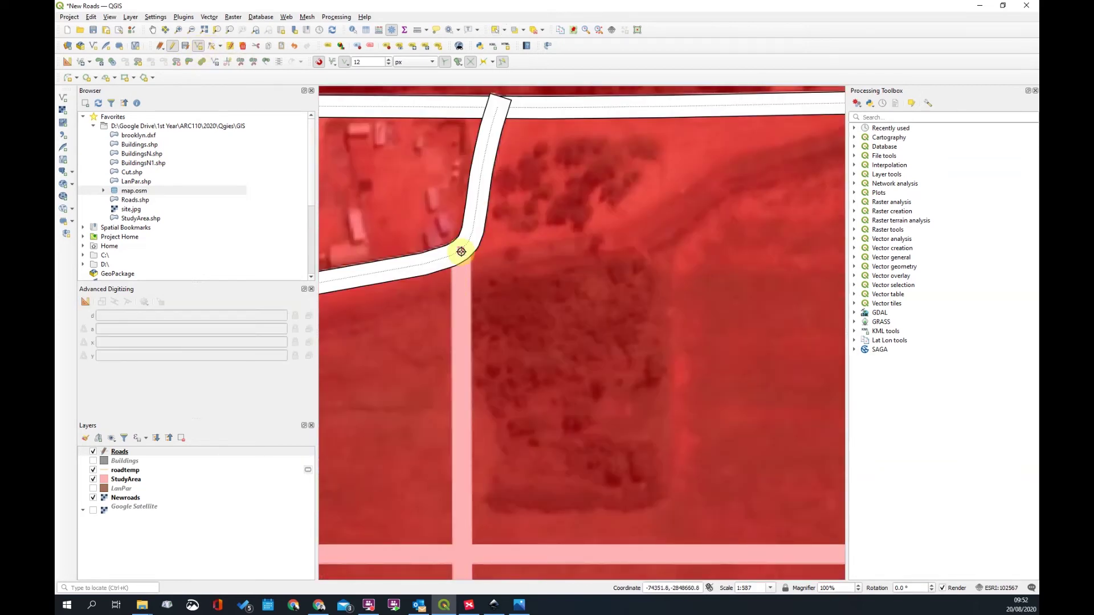
scroll(461, 252, down, 2)
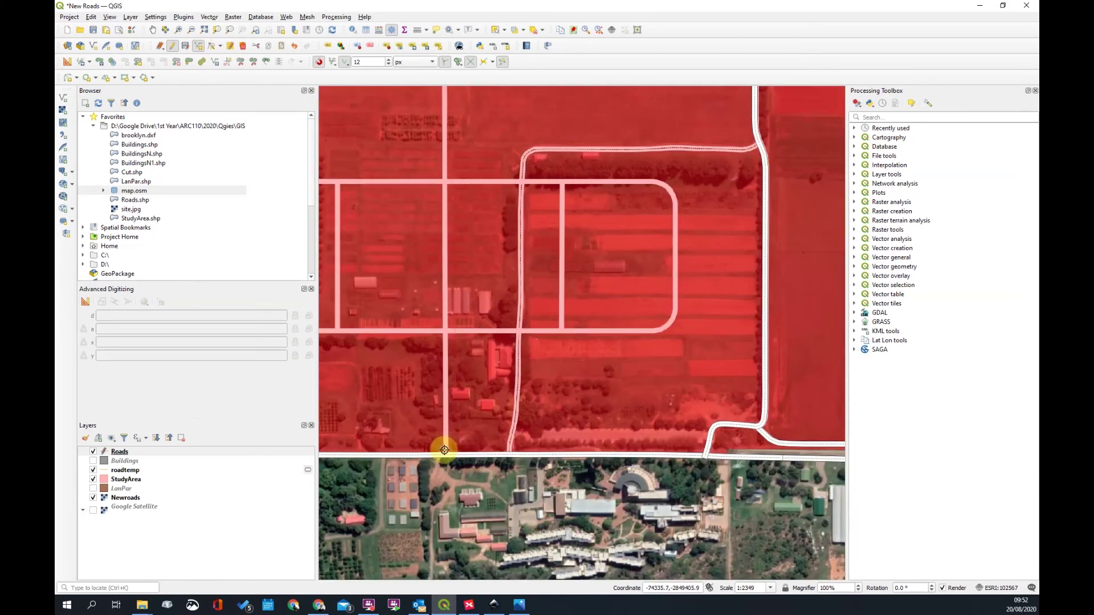
scroll(447, 461, up, 1)
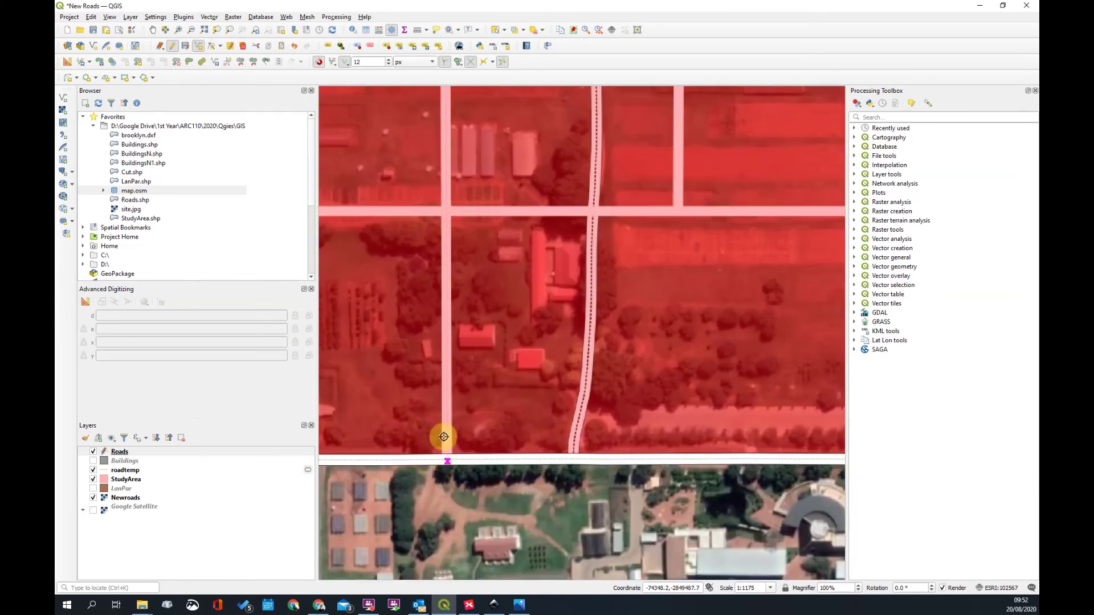
right_click(437, 448)
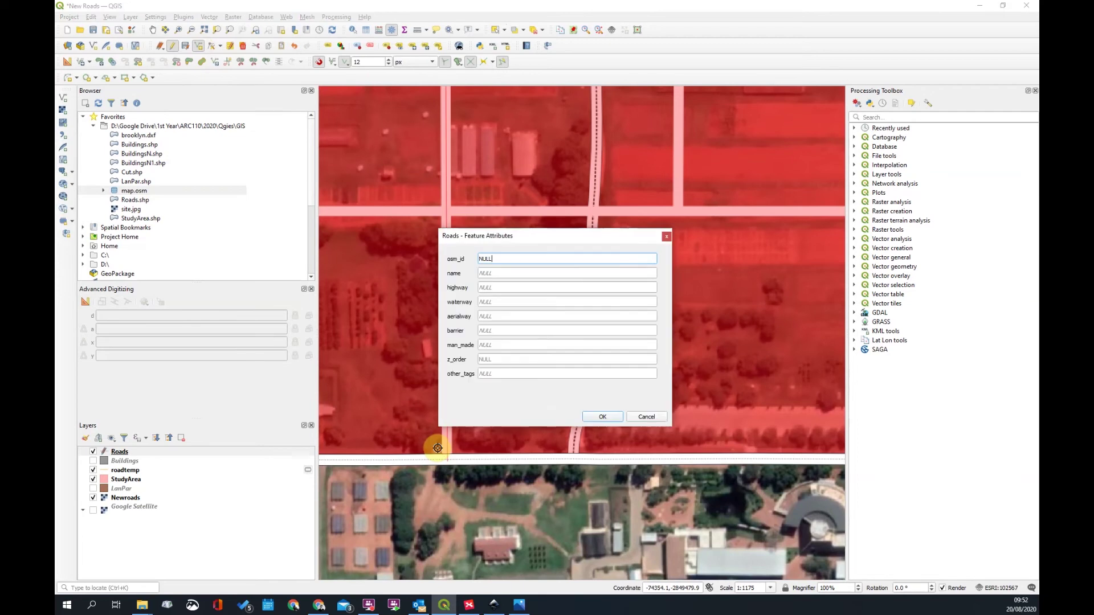
click(601, 416)
scroll(527, 335, down, 2)
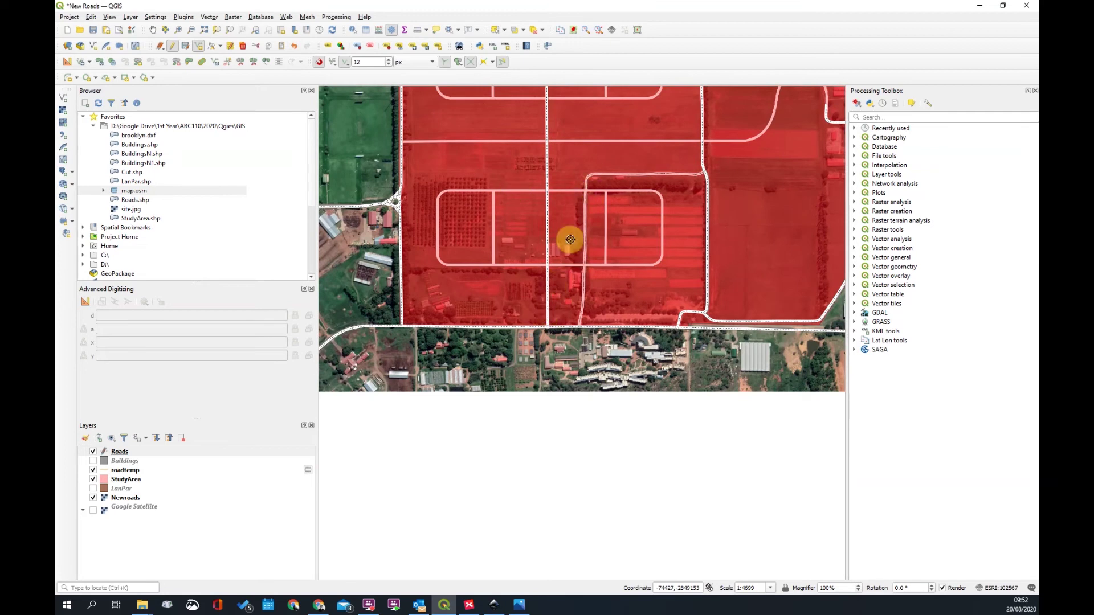
Enable the advanced digitizing tools for drawing the rounded northern block in the Roads layer
scroll(512, 307, up, 2)
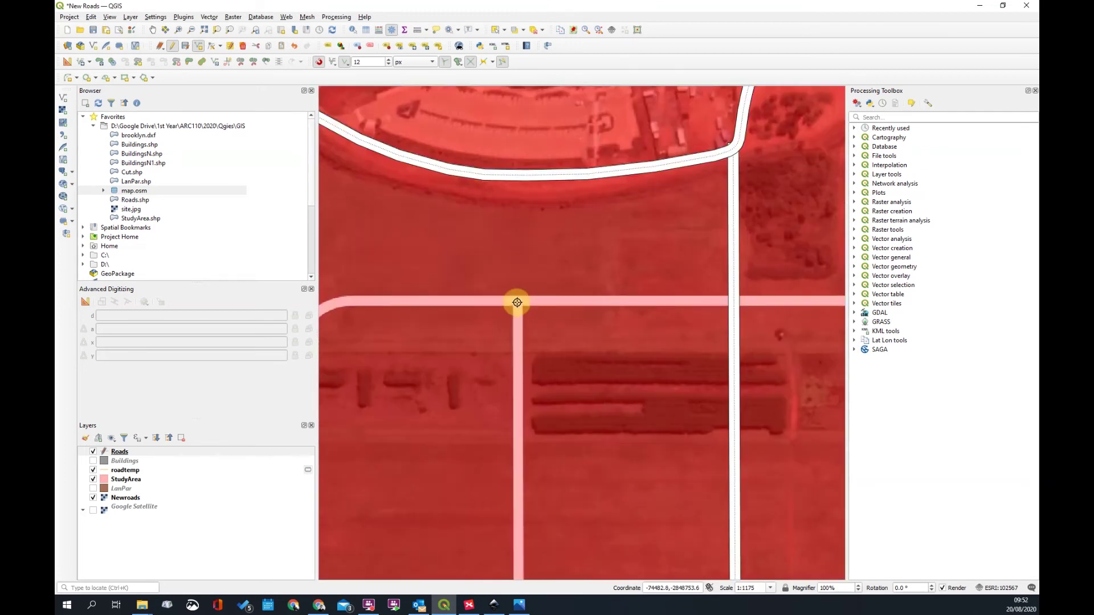
scroll(517, 302, down, 1)
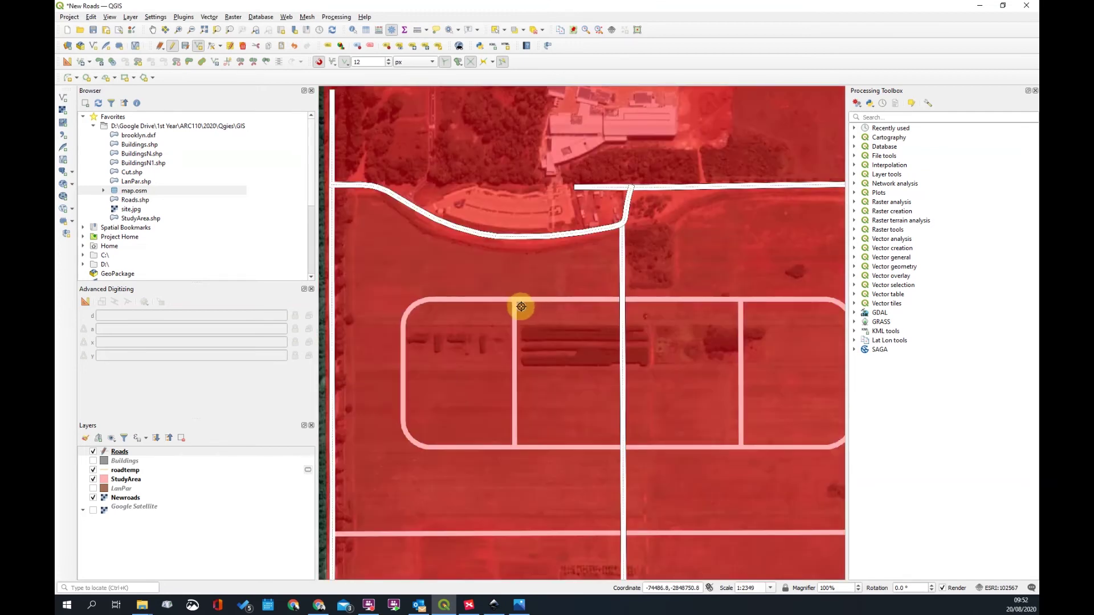
scroll(521, 306, down, 1)
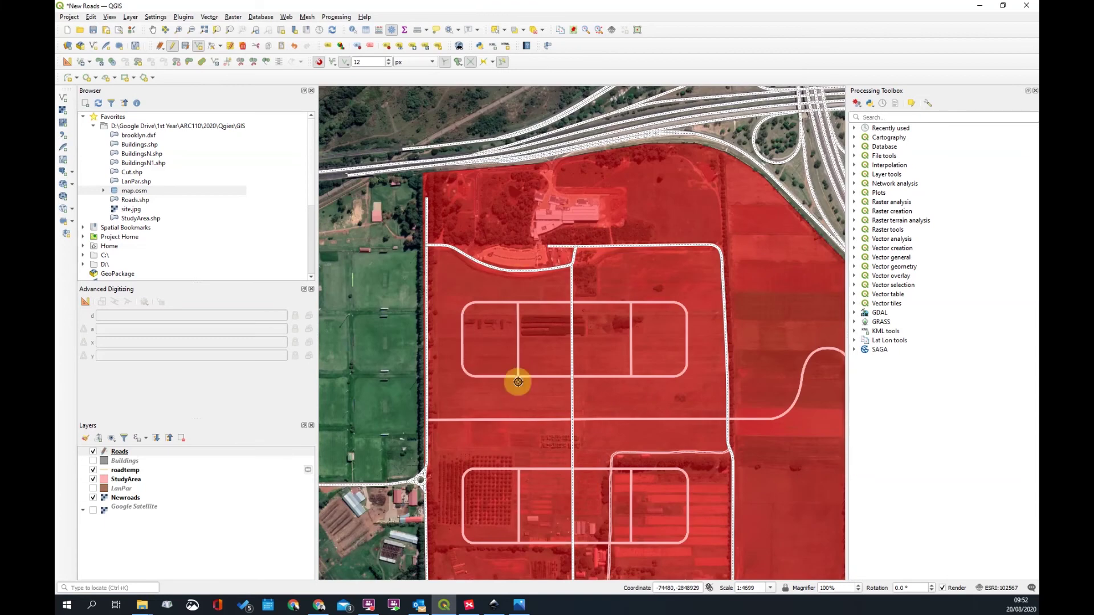
scroll(509, 302, up, 2)
scroll(464, 262, down, 2)
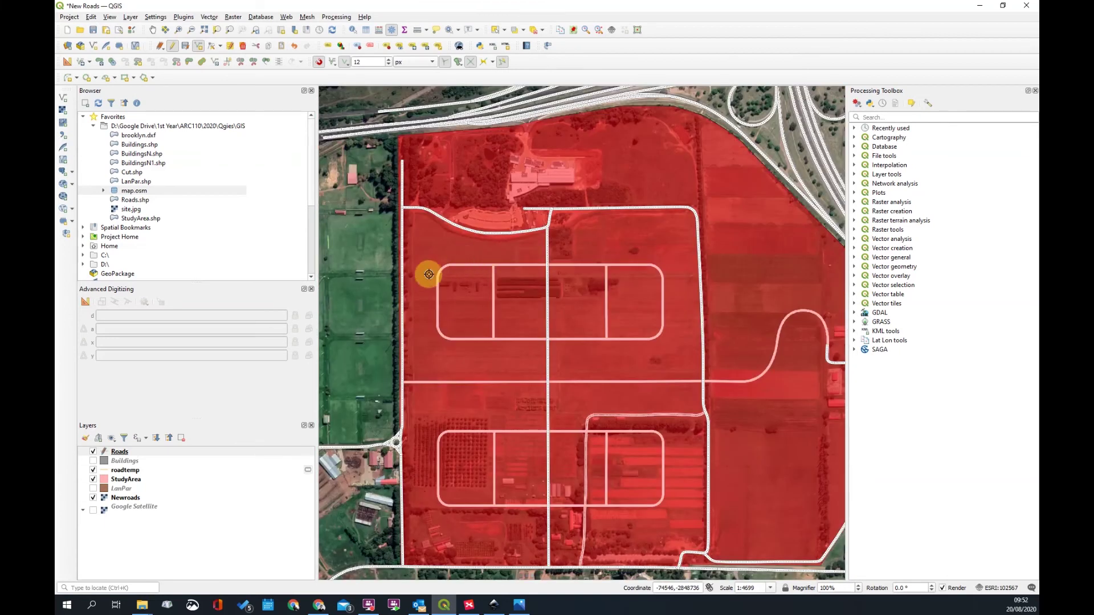
scroll(429, 257, up, 3)
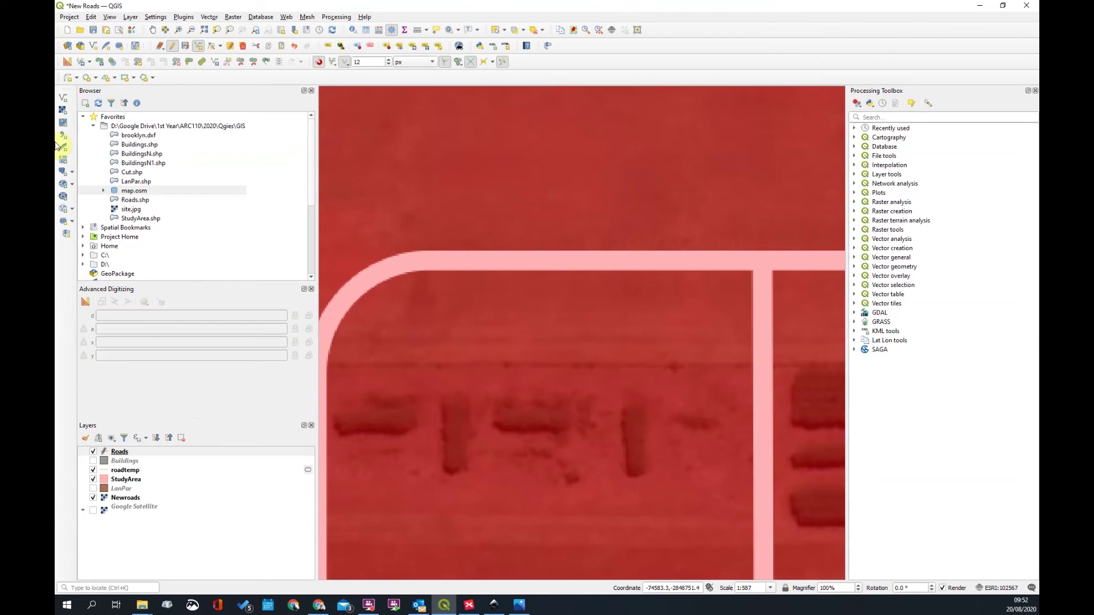
click(86, 302)
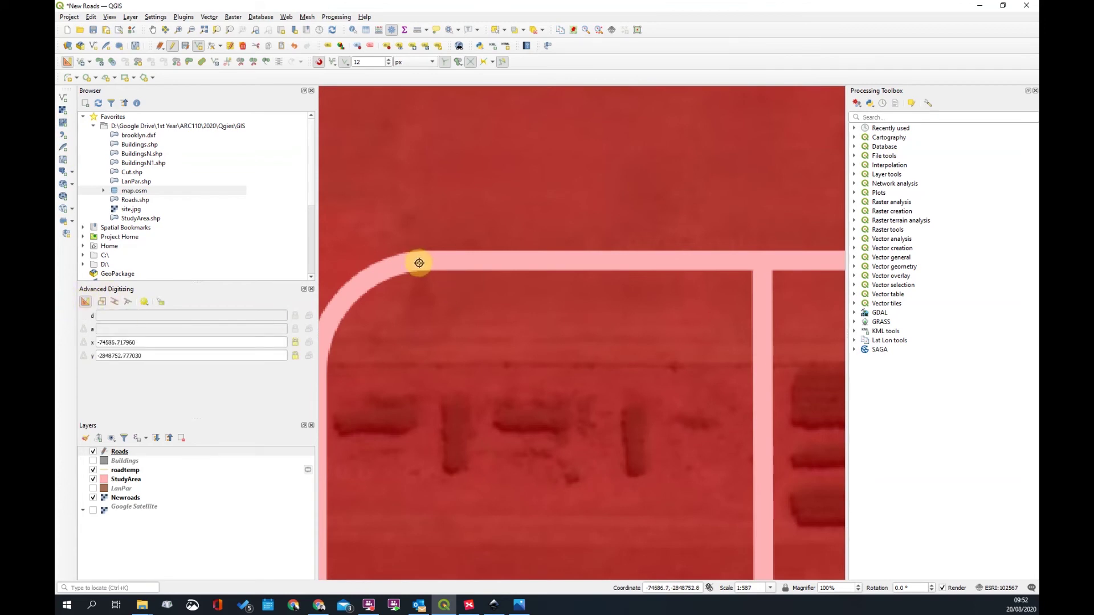
Try to draw the northern block's north edge as a horizontal line at 0° and continue around its northeast corner with a circular string
click(419, 262)
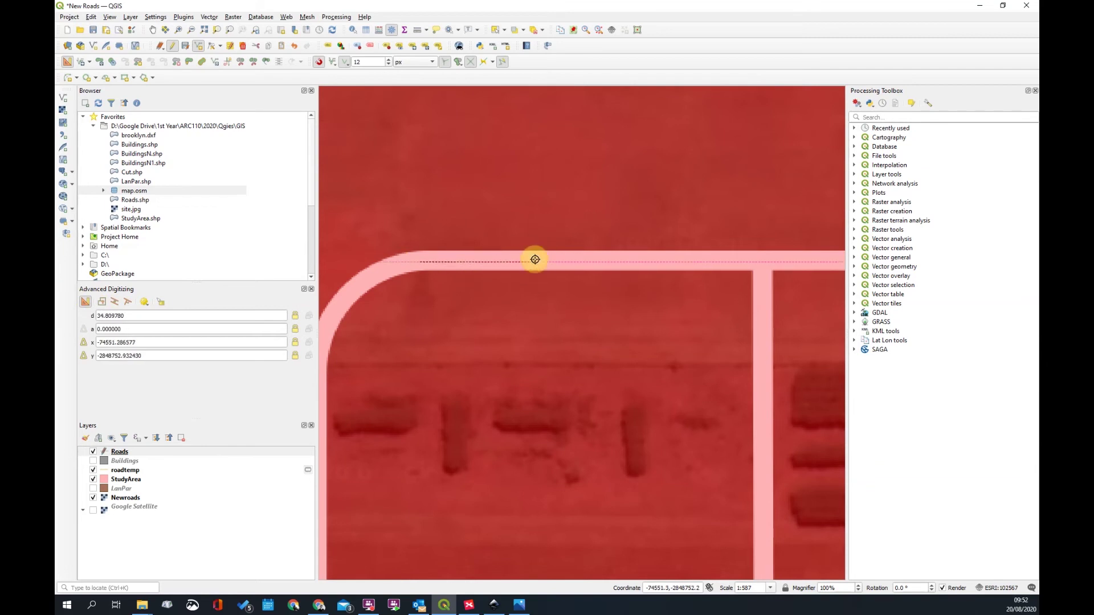
scroll(464, 259, down, 5)
scroll(464, 259, up, 3)
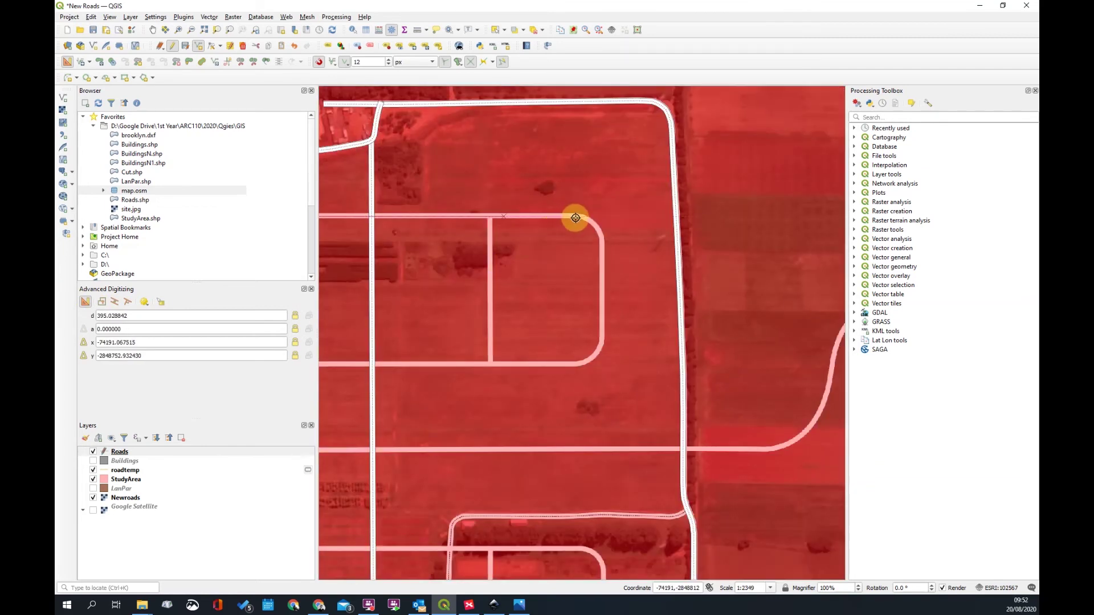
scroll(576, 218, up, 3)
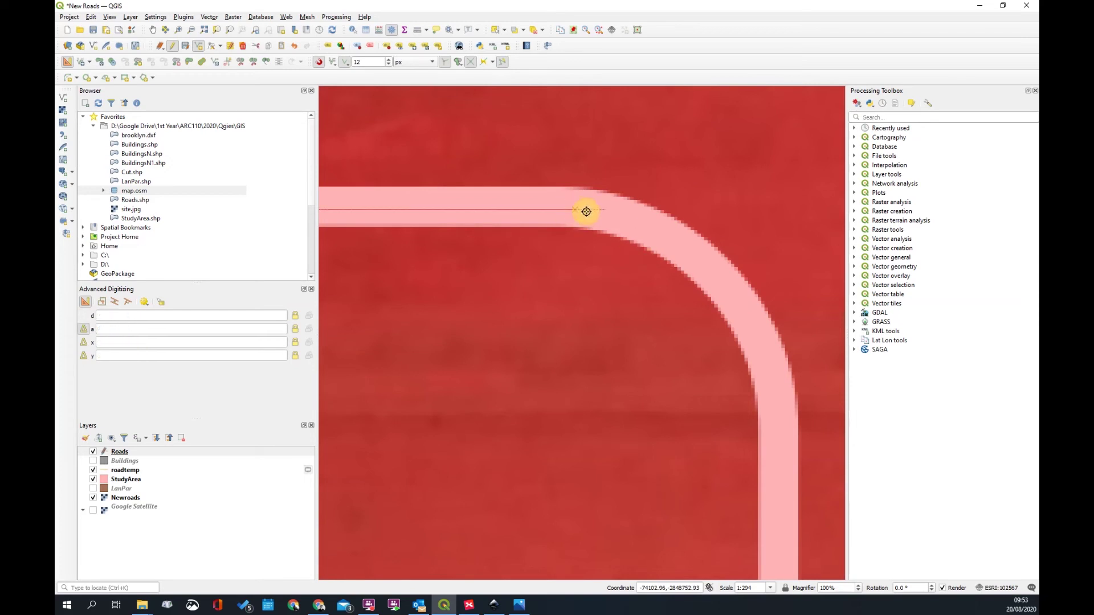
click(78, 78)
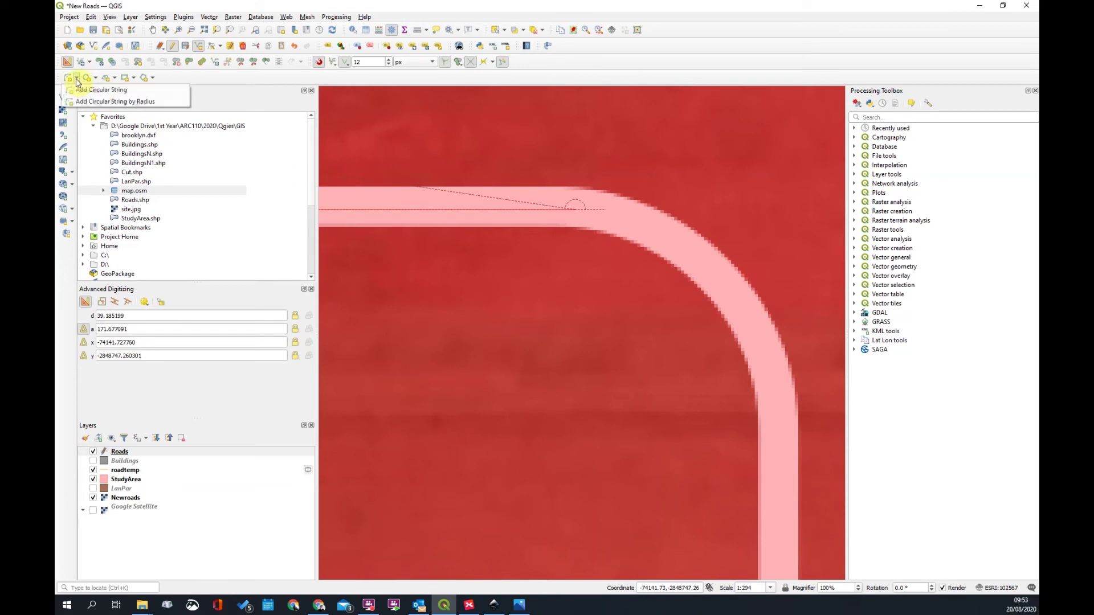
click(78, 90)
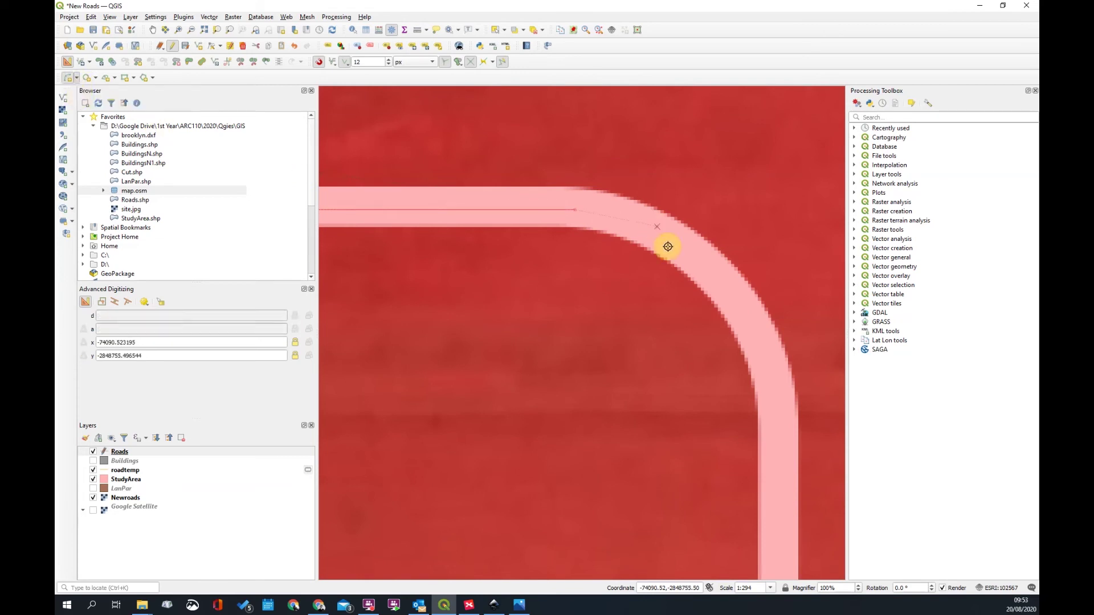
click(772, 394)
right_click(755, 326)
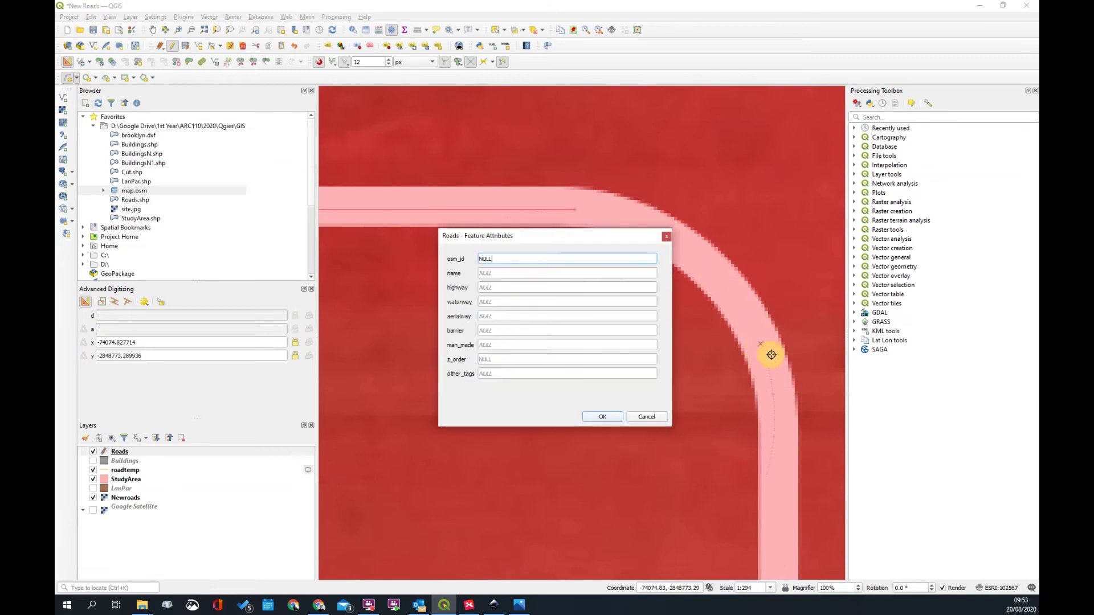
click(646, 418)
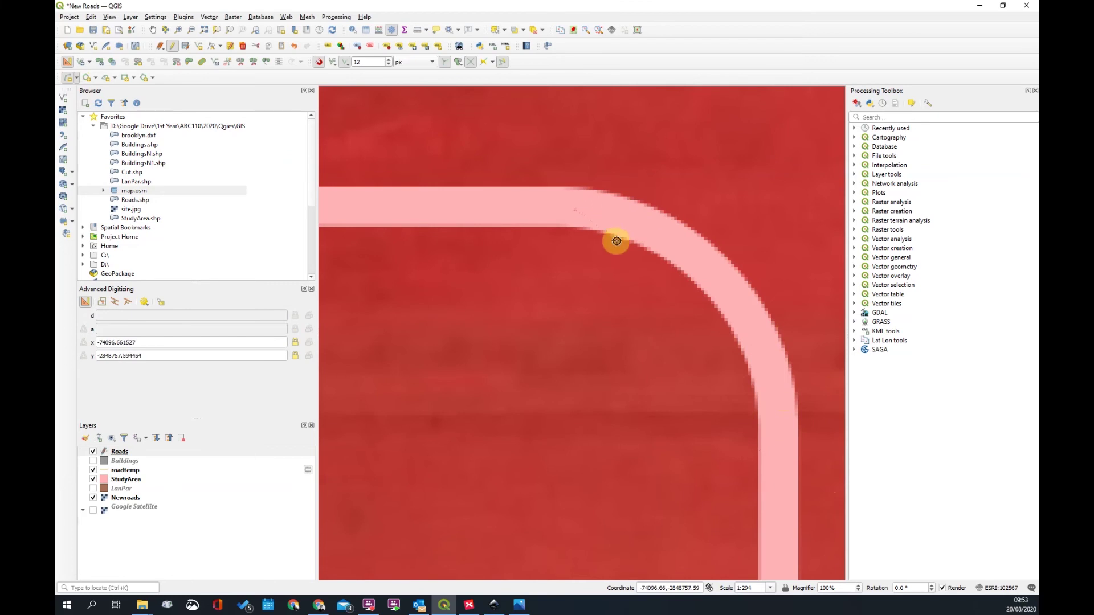
scroll(616, 241, down, 4)
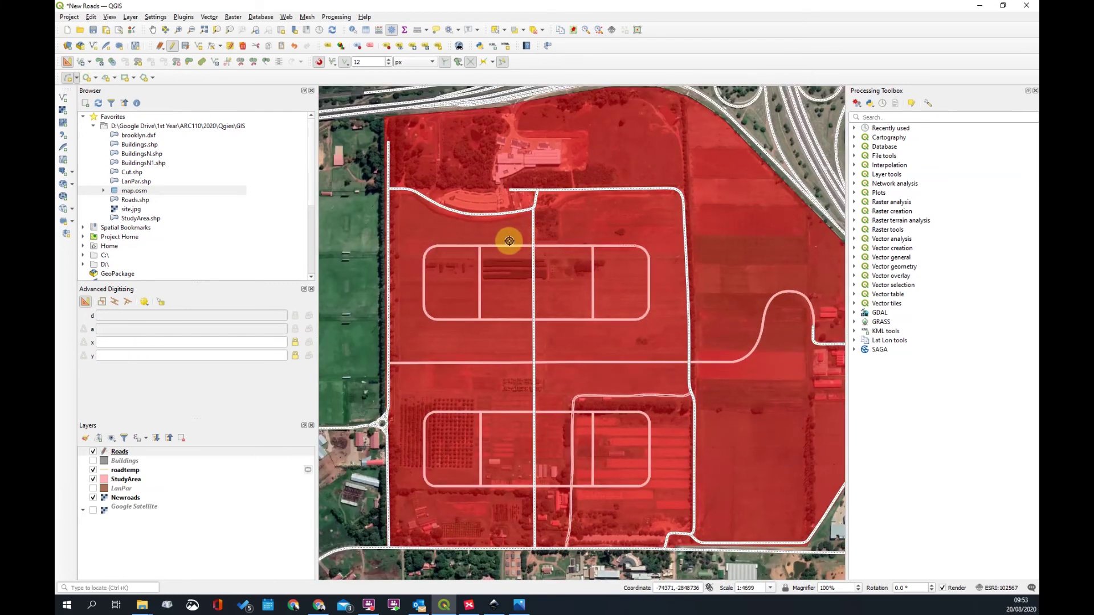
scroll(510, 241, up, 3)
scroll(577, 250, down, 2)
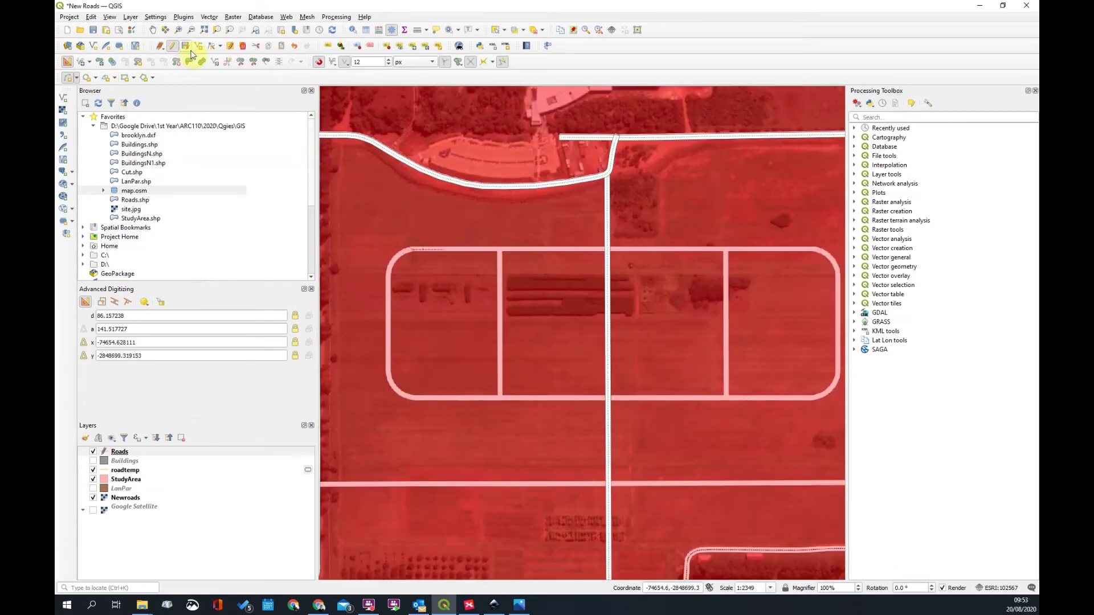
click(211, 48)
scroll(406, 259, up, 3)
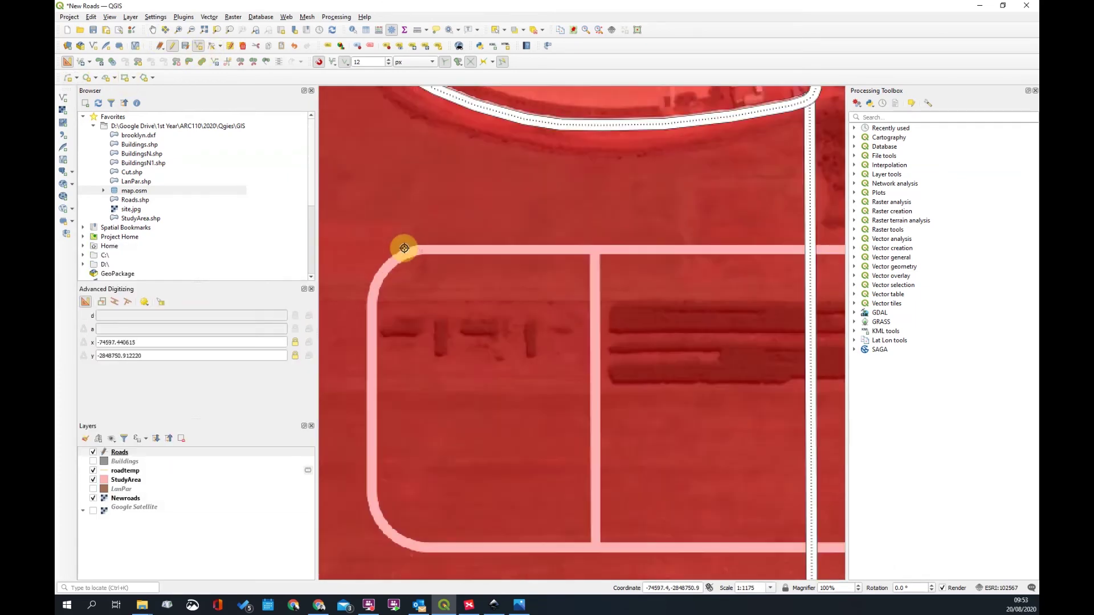
scroll(524, 274, down, 3)
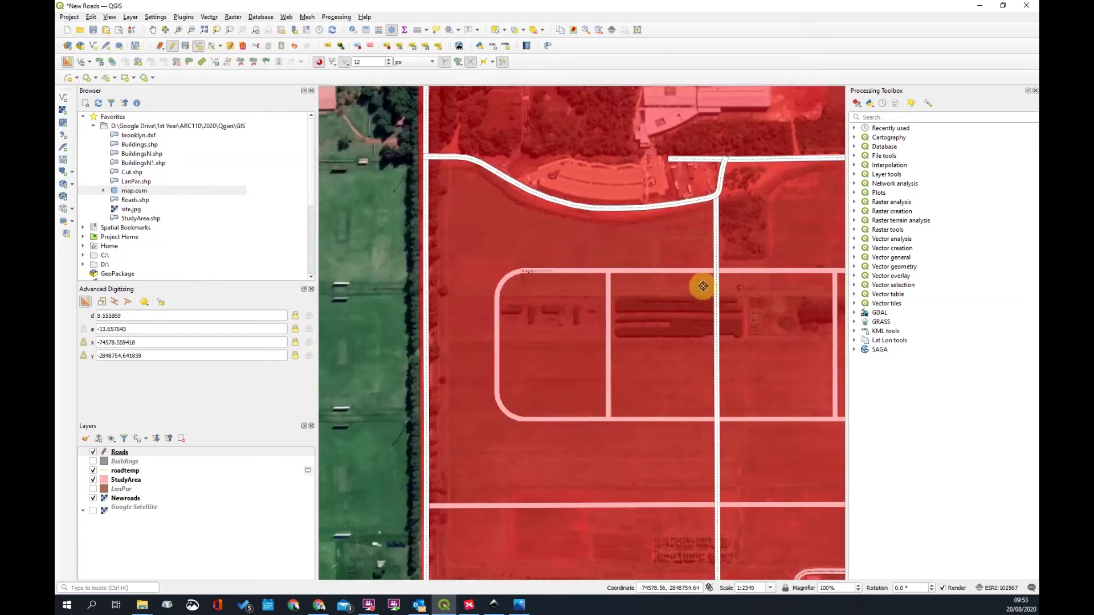
scroll(504, 265, up, 4)
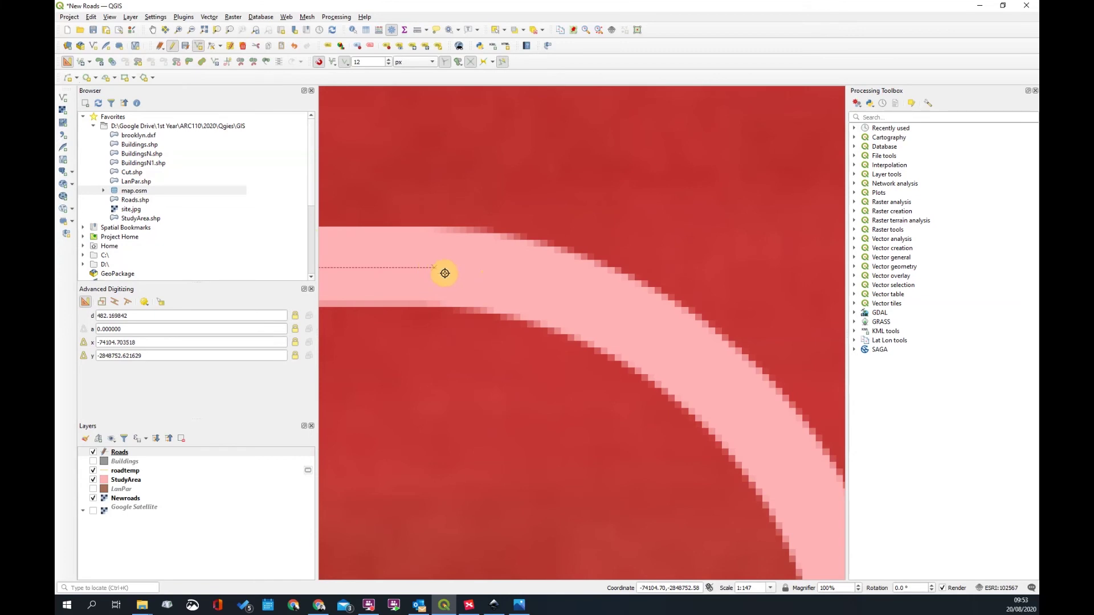
scroll(515, 268, down, 1)
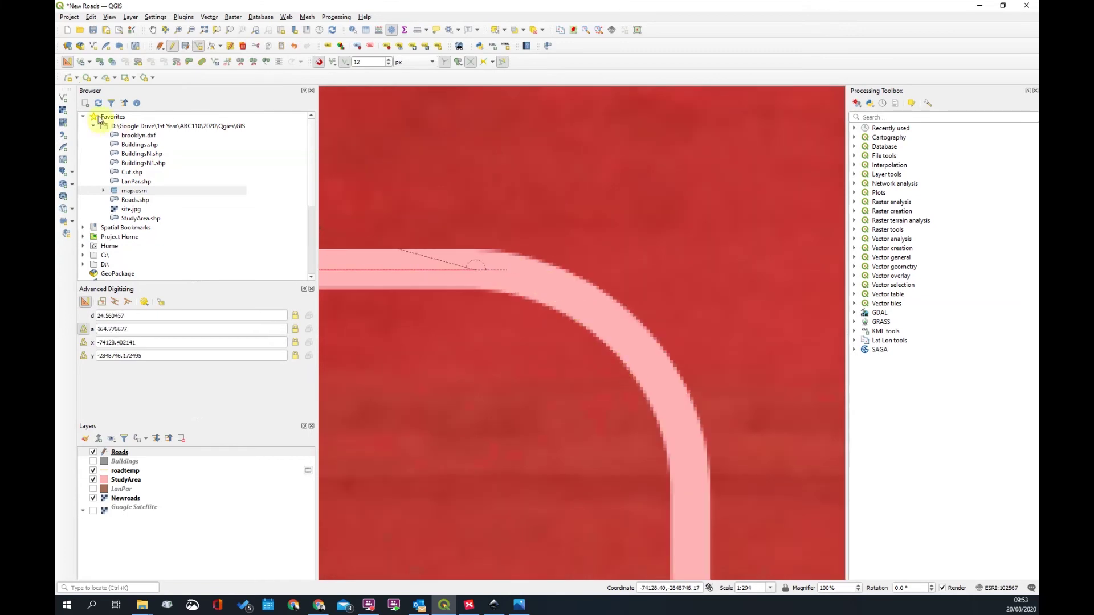
click(68, 79)
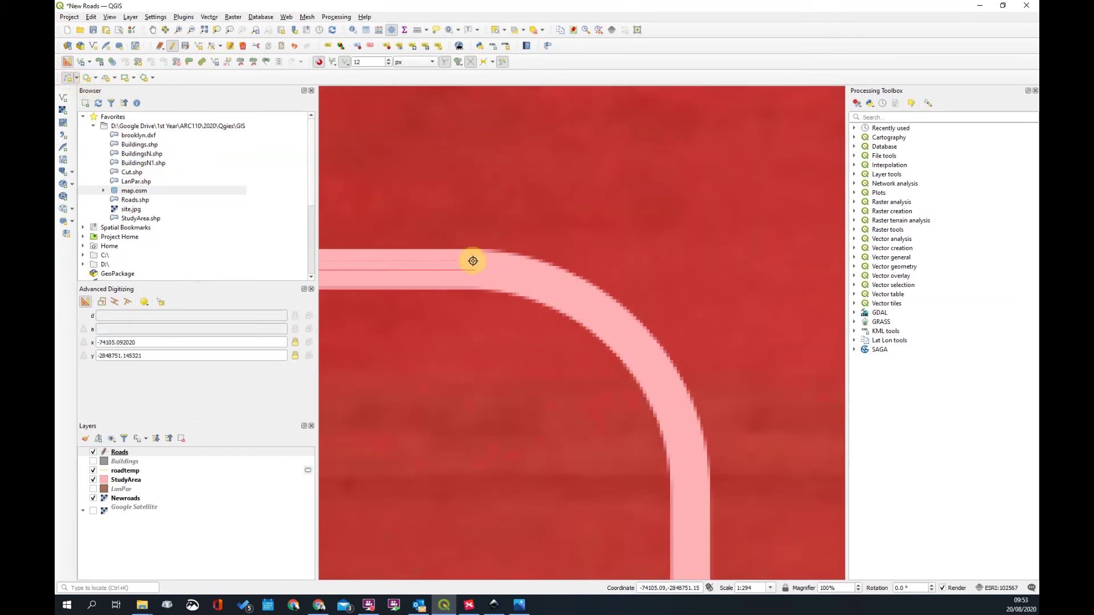
scroll(640, 340, down, 2)
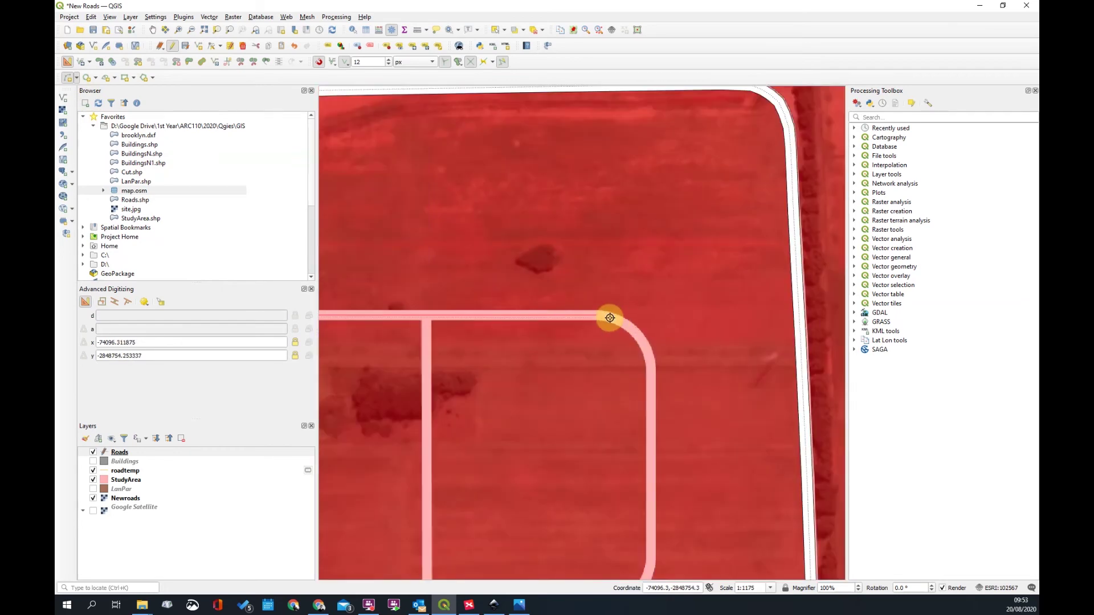
scroll(640, 338, down, 1)
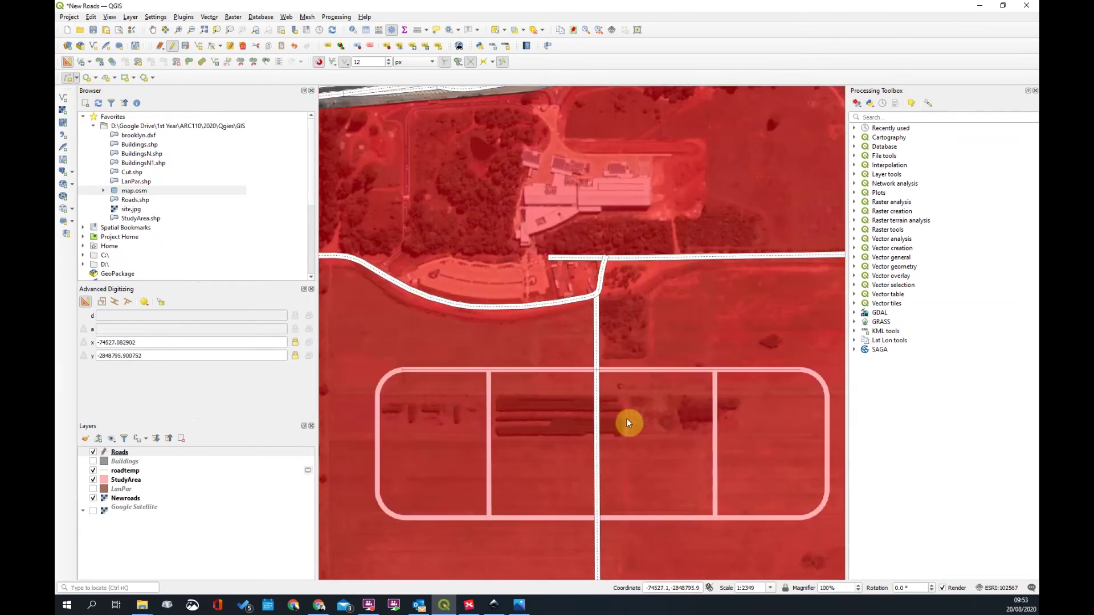
Try again to draw the northern block's north edge at 0°, from the northwest curve to the northeast curve
scroll(437, 411, up, 1)
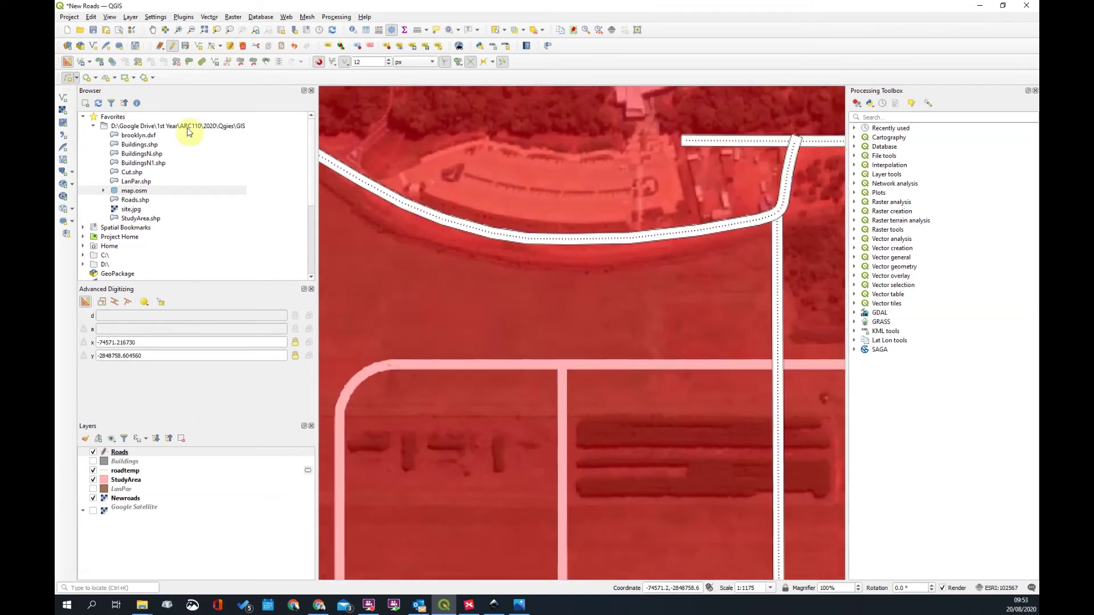
click(201, 47)
scroll(414, 376, up, 1)
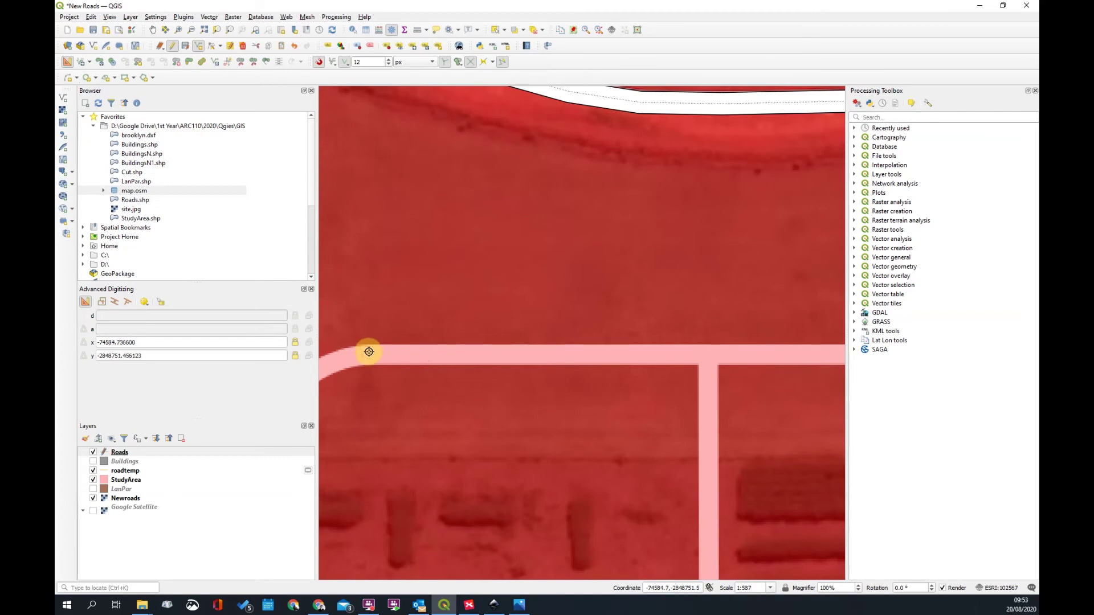
click(375, 355)
scroll(375, 354, down, 3)
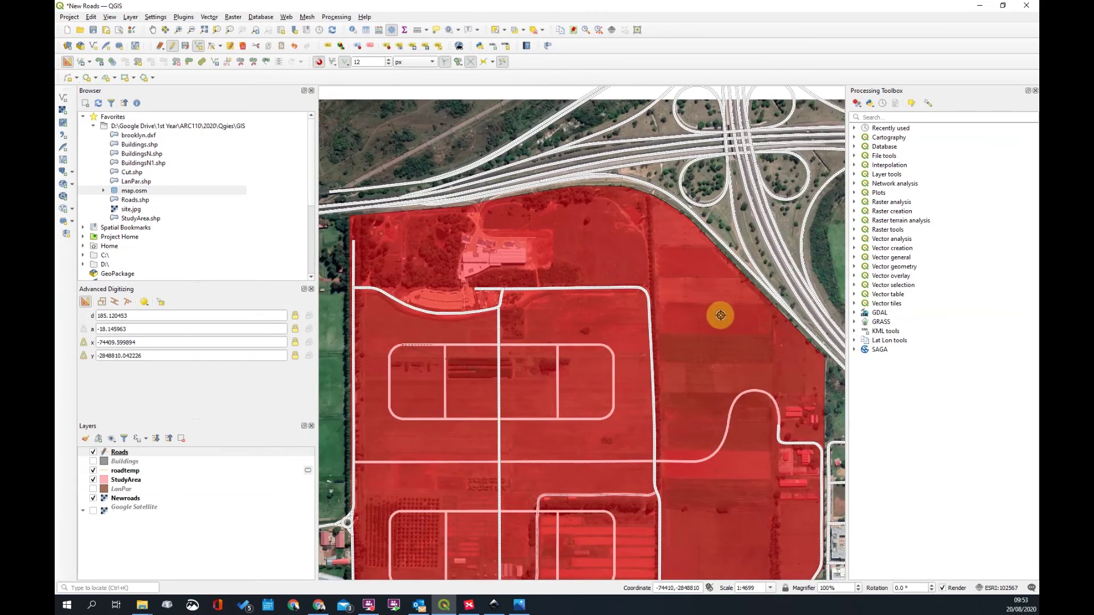
scroll(747, 315, up, 1)
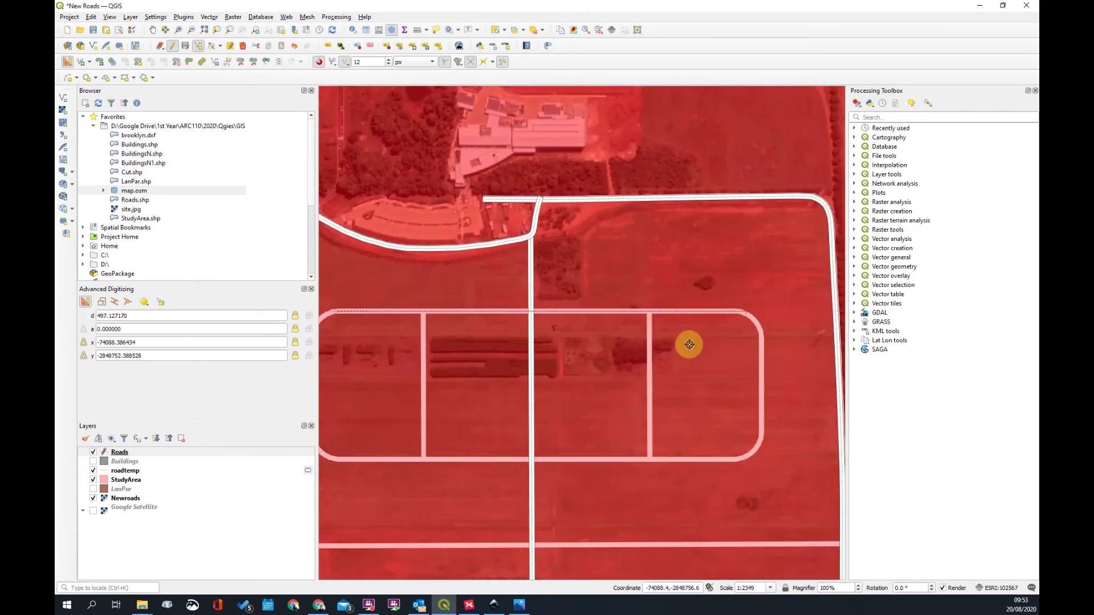
scroll(629, 325, up, 3)
scroll(629, 325, down, 1)
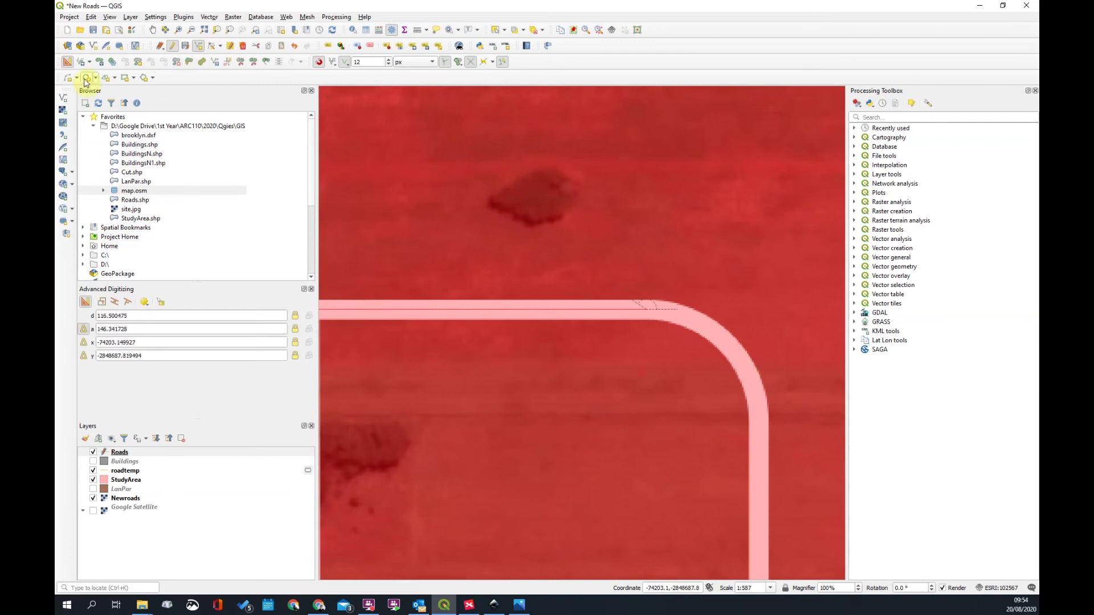
Try to trace the northern block's northeast corner with a circular string, and discard the new feature
click(67, 79)
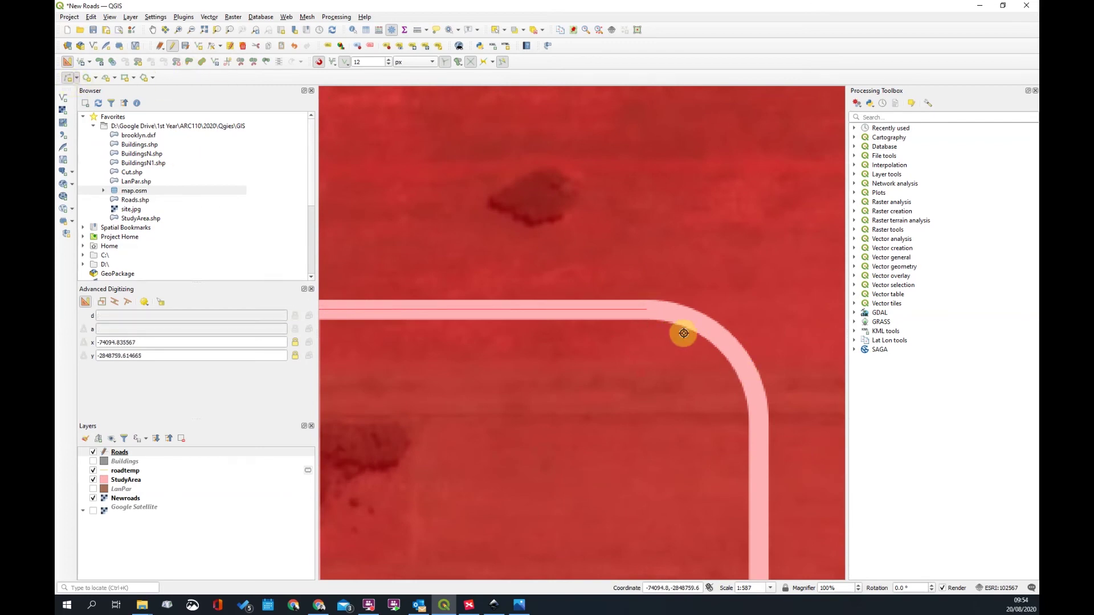
click(757, 400)
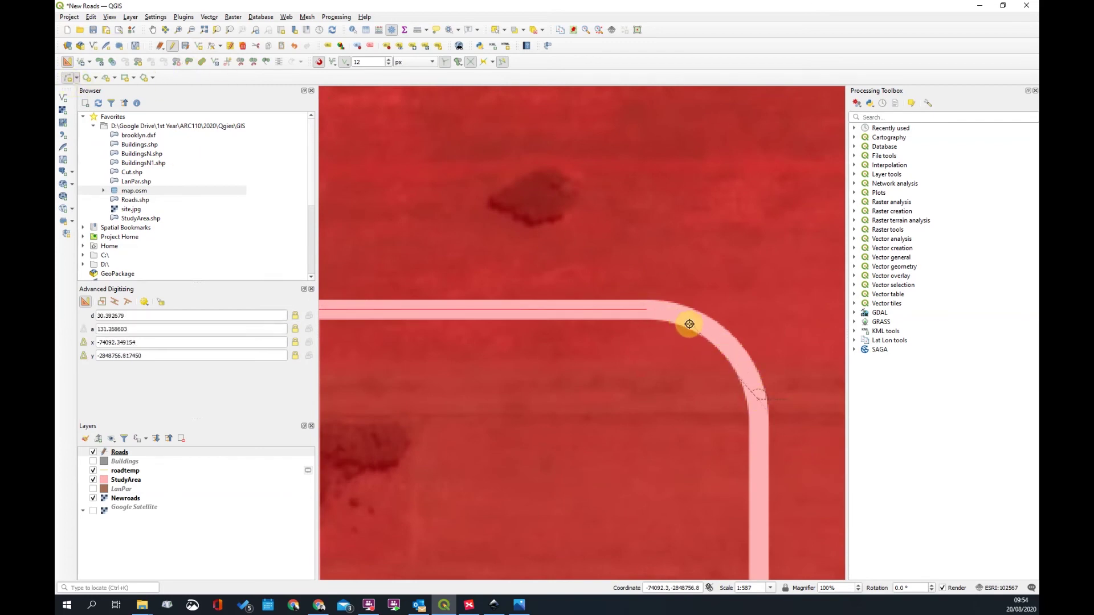
click(716, 328)
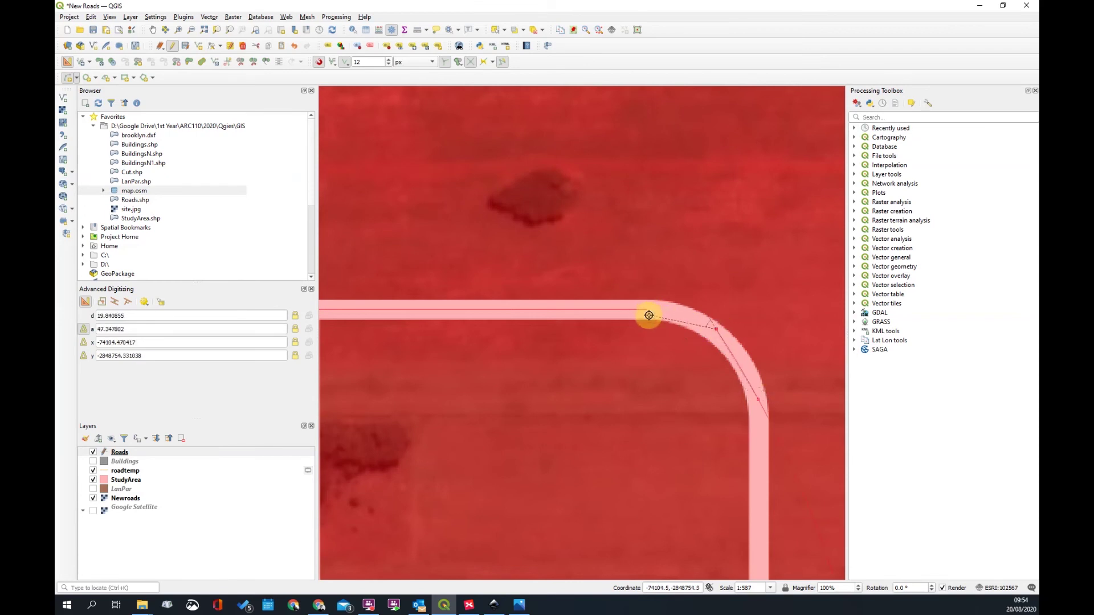
right_click(671, 328)
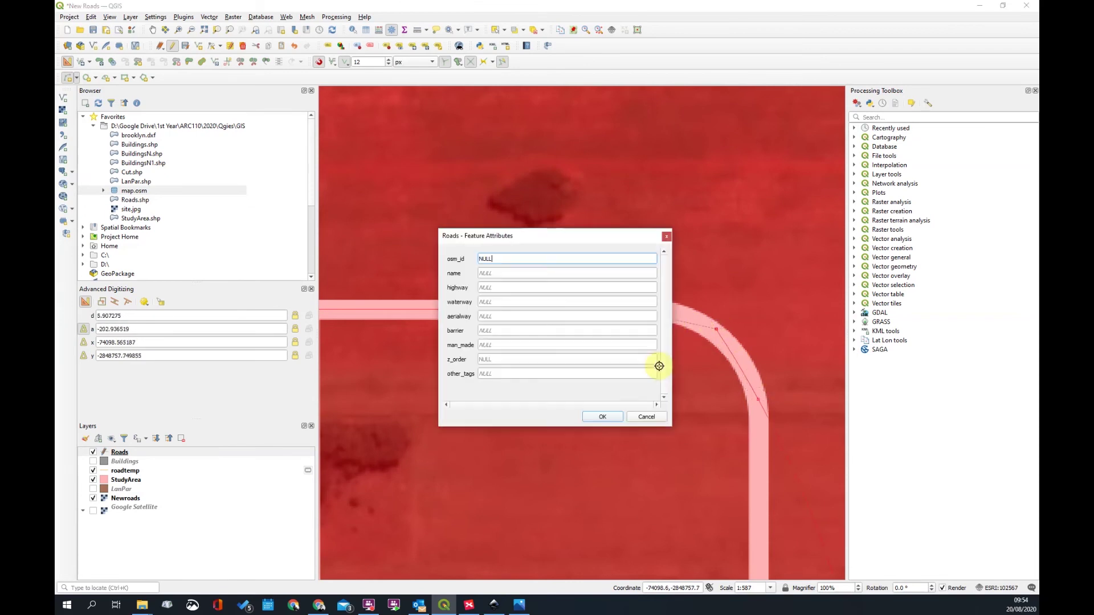
click(648, 419)
Start the central north-south road in the Roads layer at the vertex on the curved northern road's bend
scroll(642, 325, down, 3)
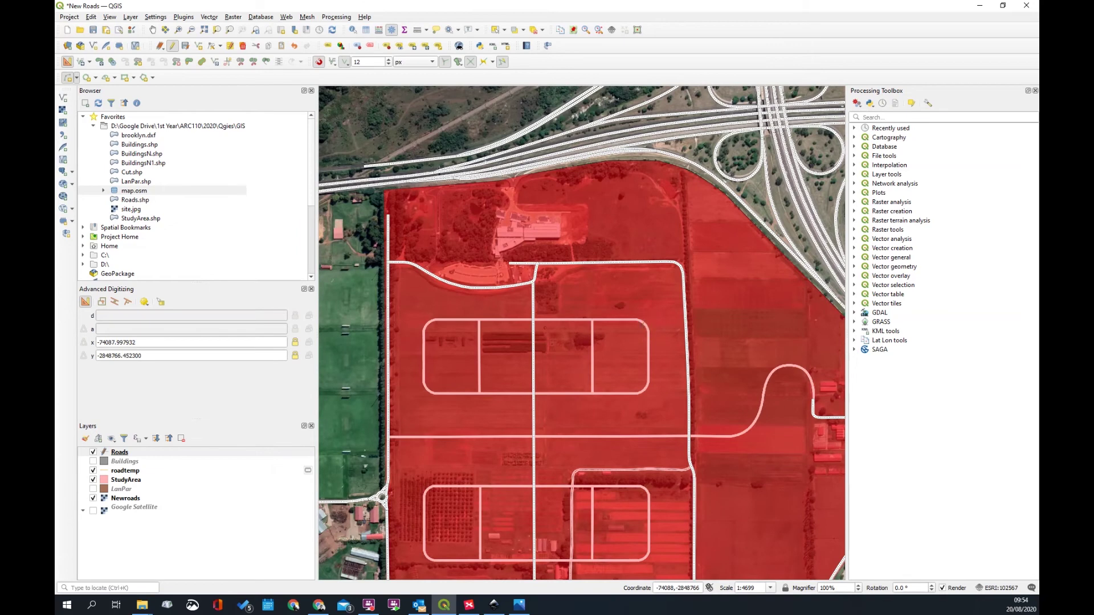
scroll(642, 327, up, 2)
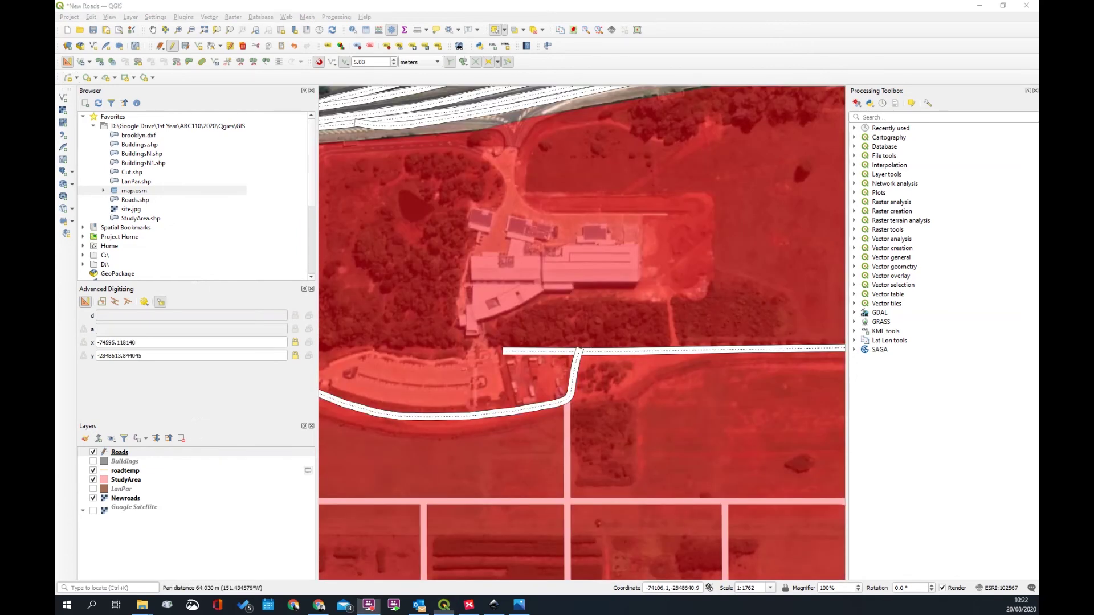
scroll(630, 359, down, 2)
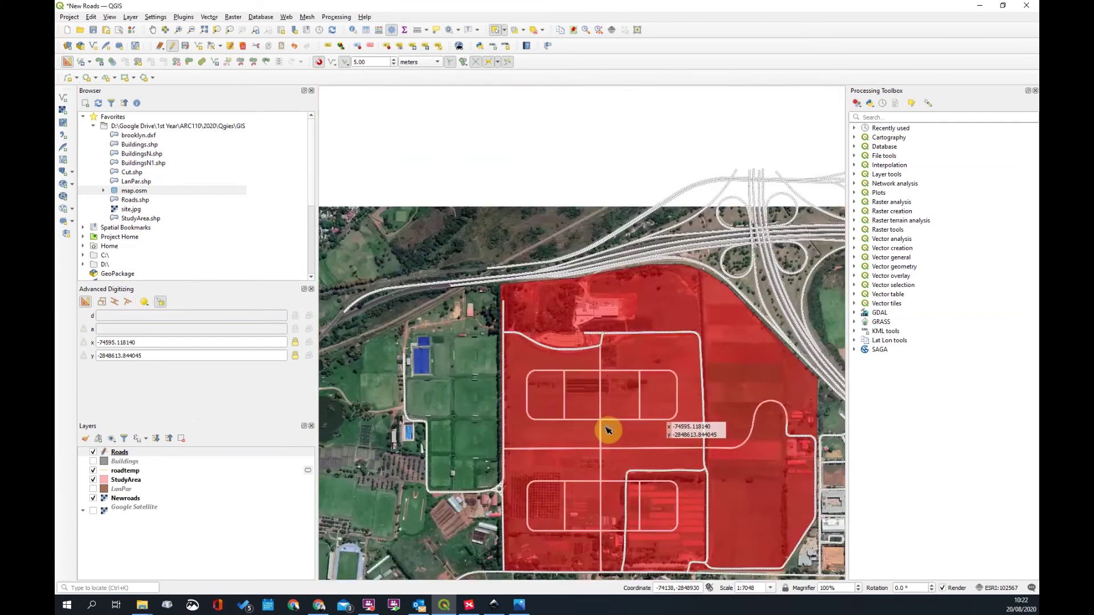
scroll(608, 430, up, 1)
scroll(638, 395, up, 1)
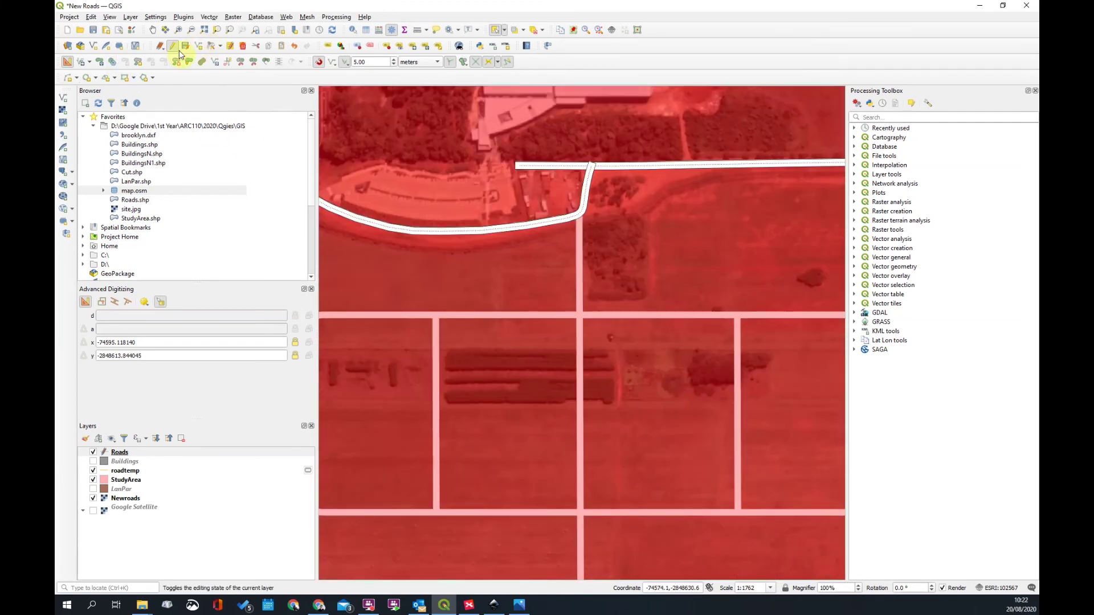
click(211, 47)
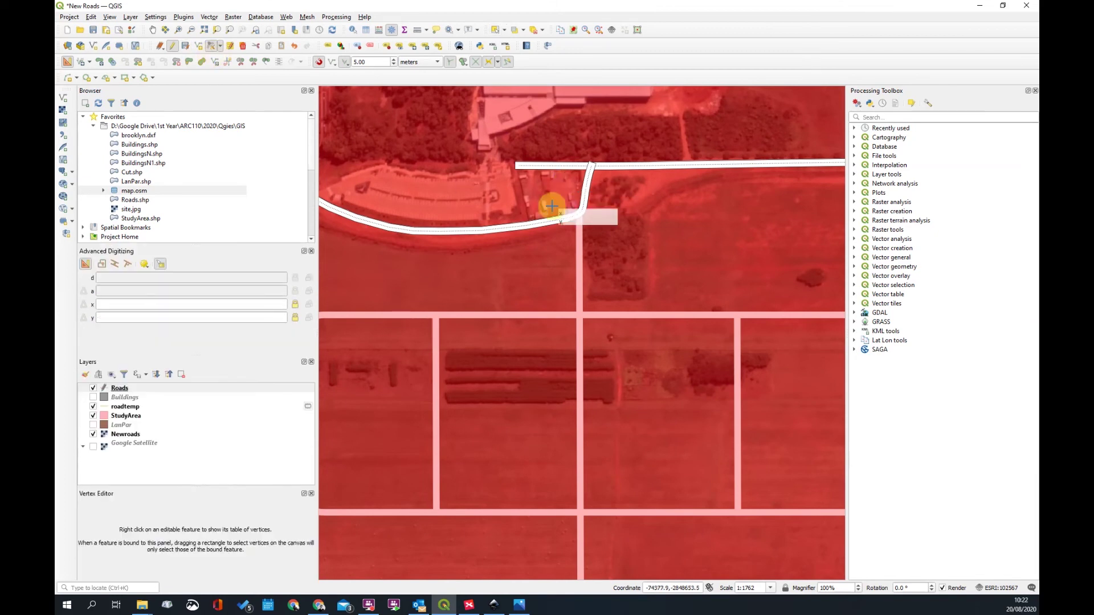
scroll(605, 228, up, 3)
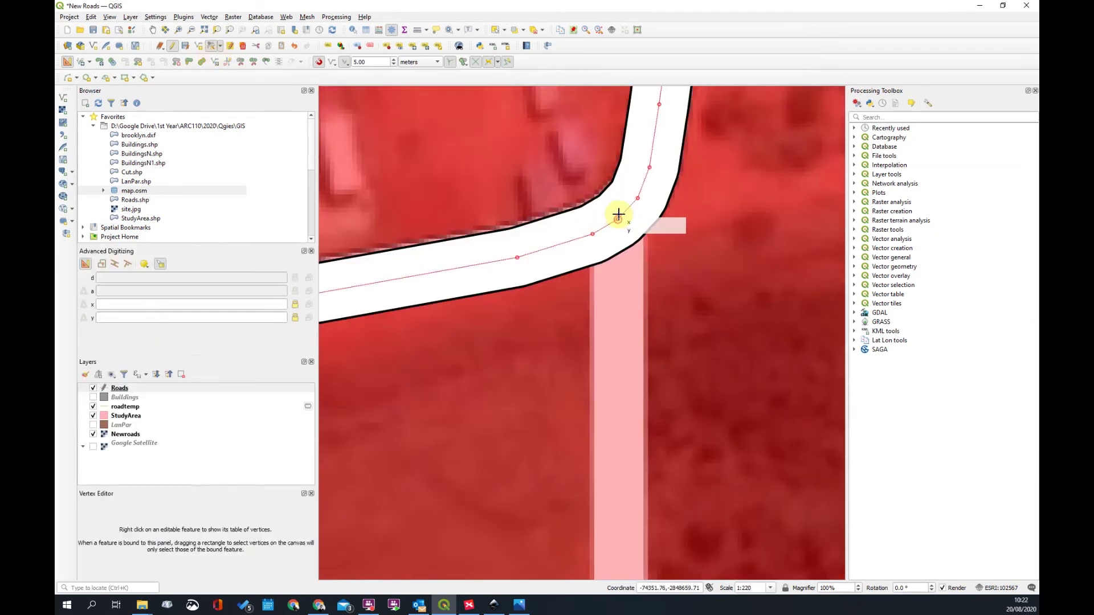
click(199, 46)
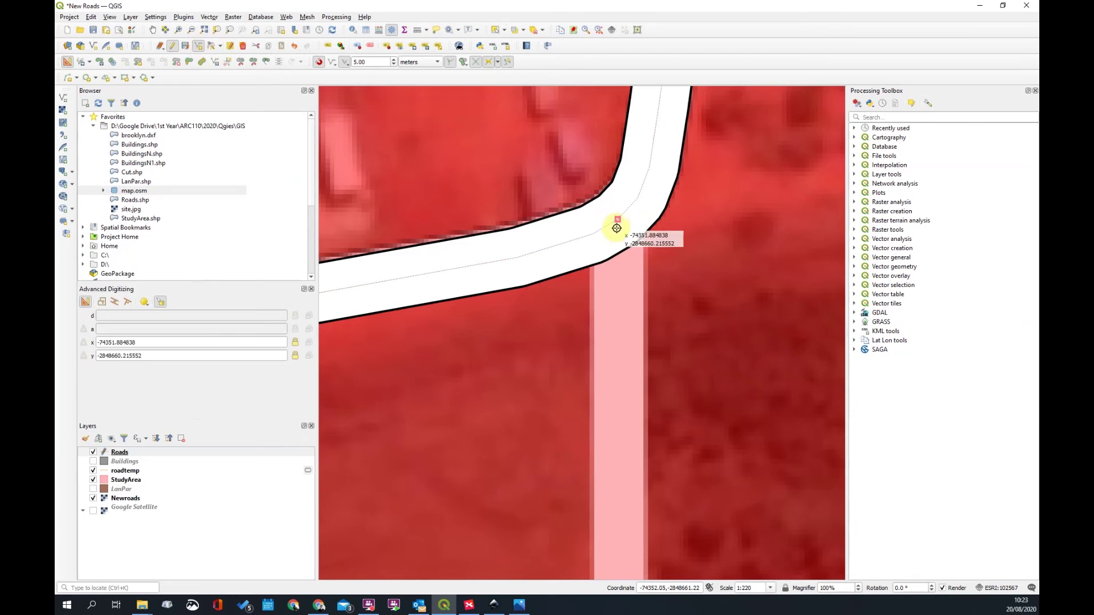
click(629, 242)
Run the central road straight south with its angle locked at 90°, ending on the southern boundary road, and leave its attributes empty
scroll(629, 242, down, 5)
scroll(629, 446, up, 3)
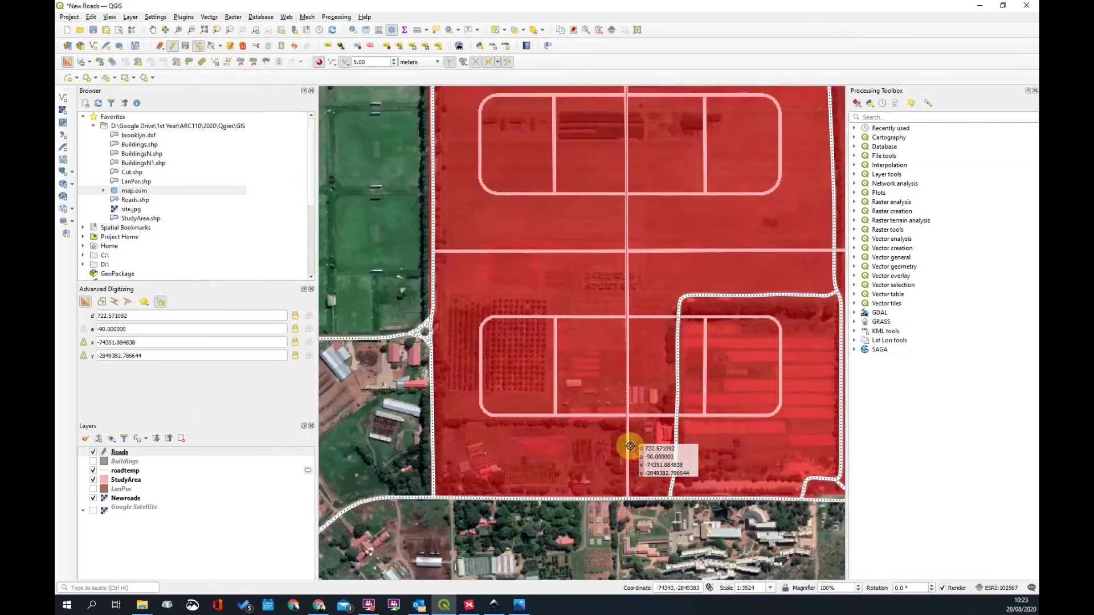
scroll(629, 384, up, 3)
scroll(630, 384, down, 8)
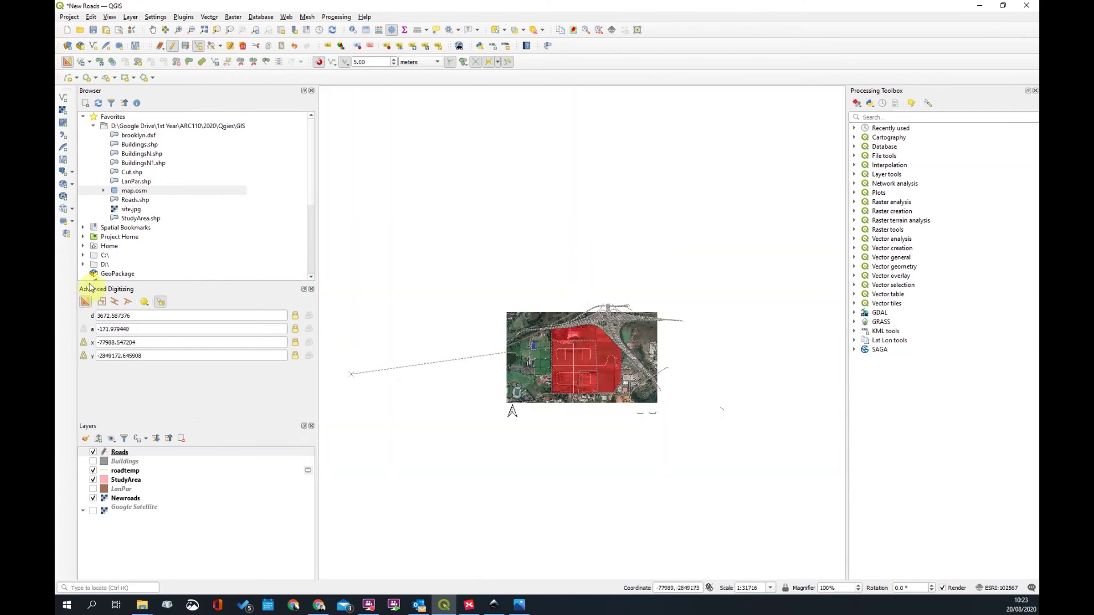
scroll(595, 330, up, 3)
scroll(432, 317, up, 5)
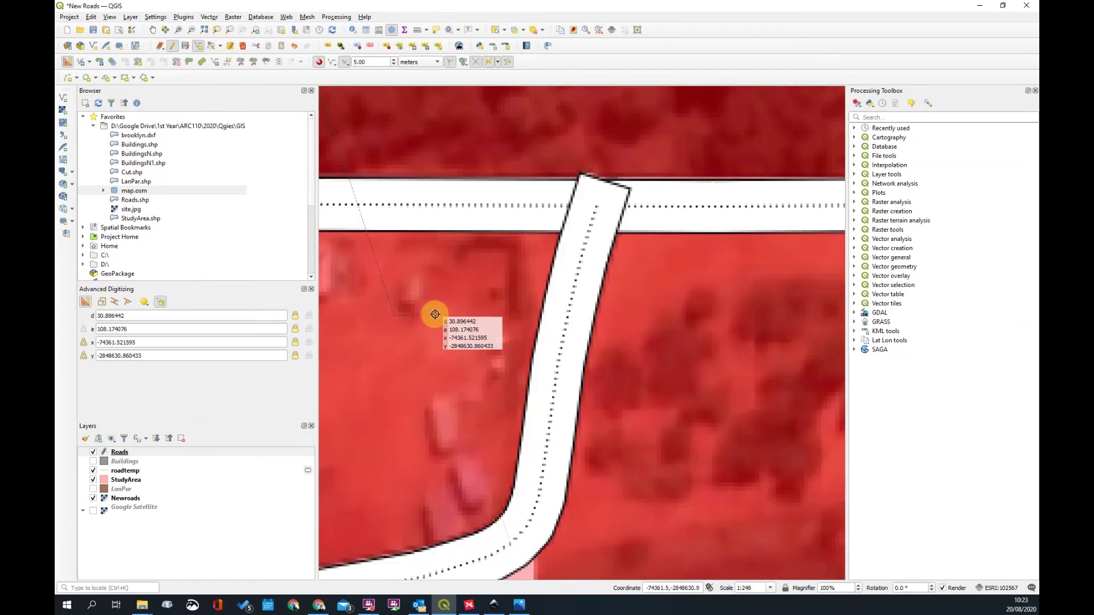
scroll(574, 305, down, 2)
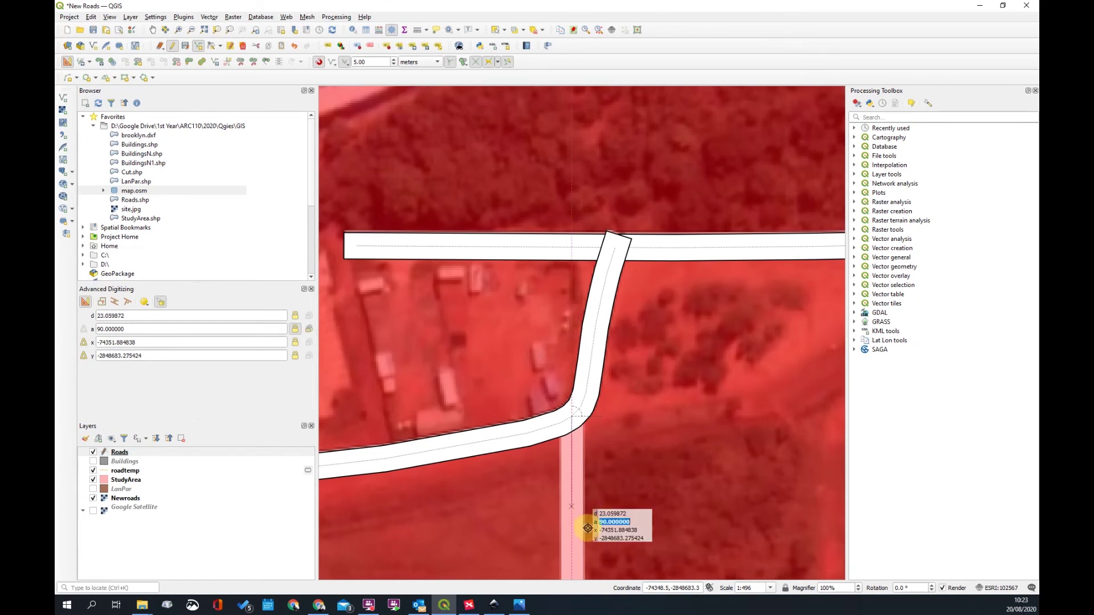
scroll(596, 378, down, 5)
scroll(569, 454, up, 4)
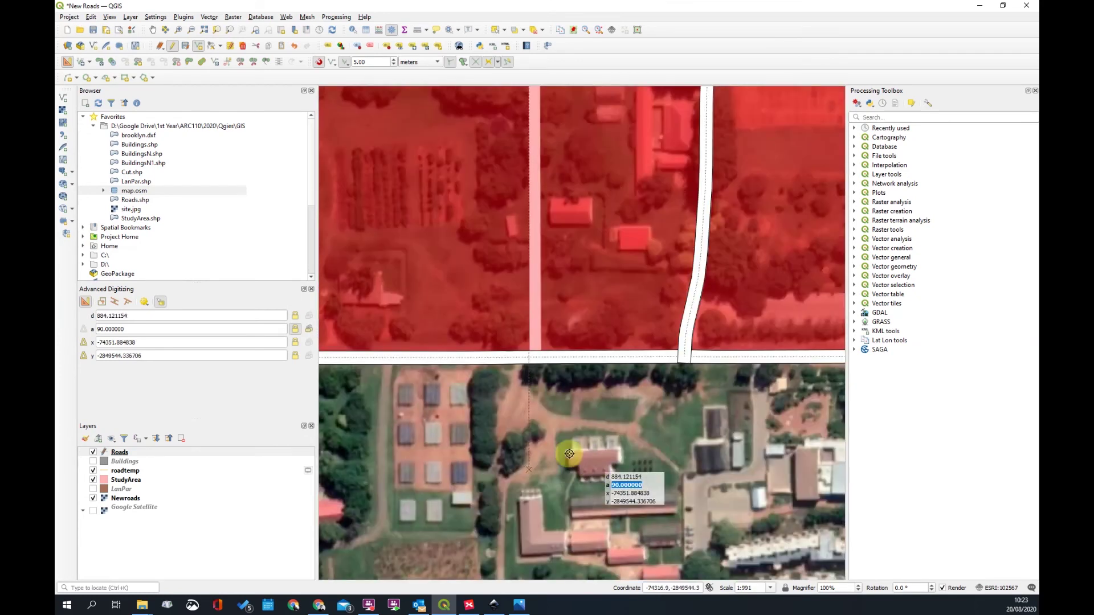
scroll(520, 359, up, 2)
click(513, 353)
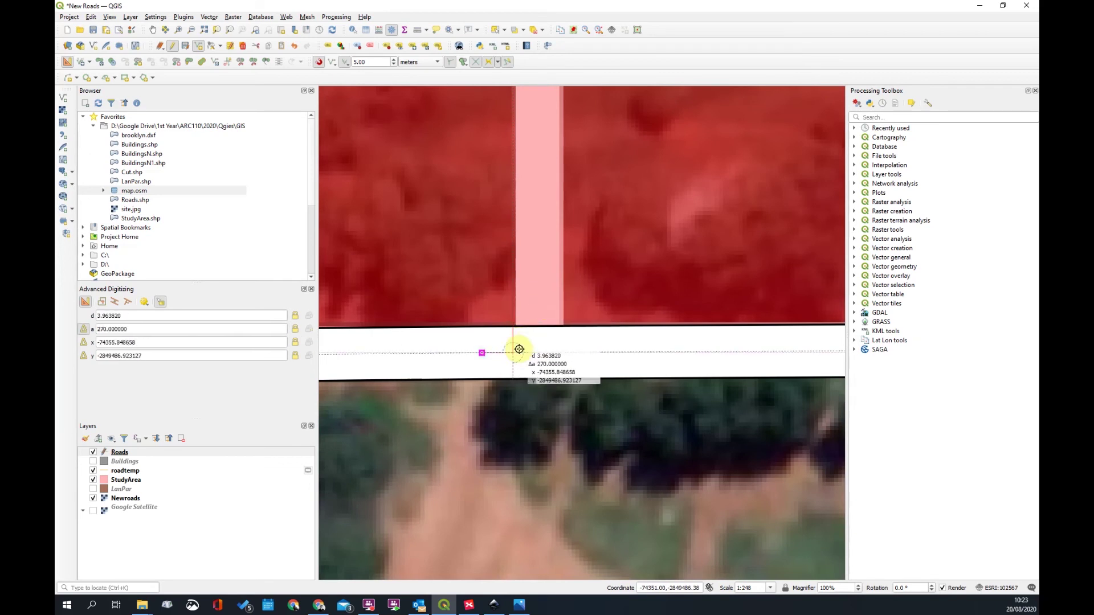
right_click(520, 353)
click(607, 433)
Start the middle east-west road on the western boundary road's centreline, level with the proposed road in the Newroads image
scroll(592, 427, down, 4)
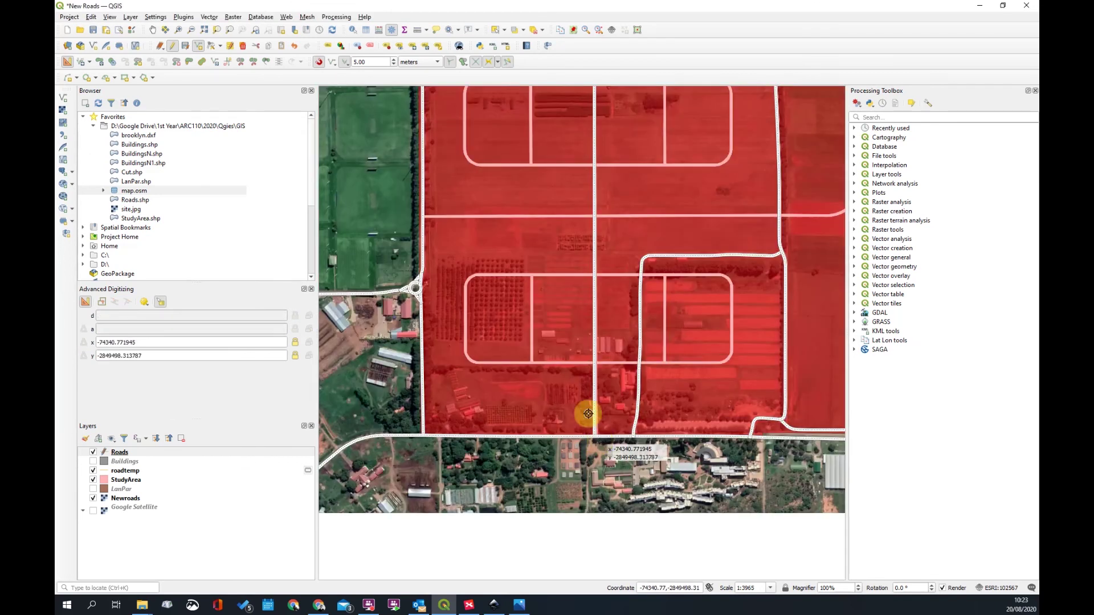
scroll(608, 212, up, 2)
scroll(608, 212, down, 4)
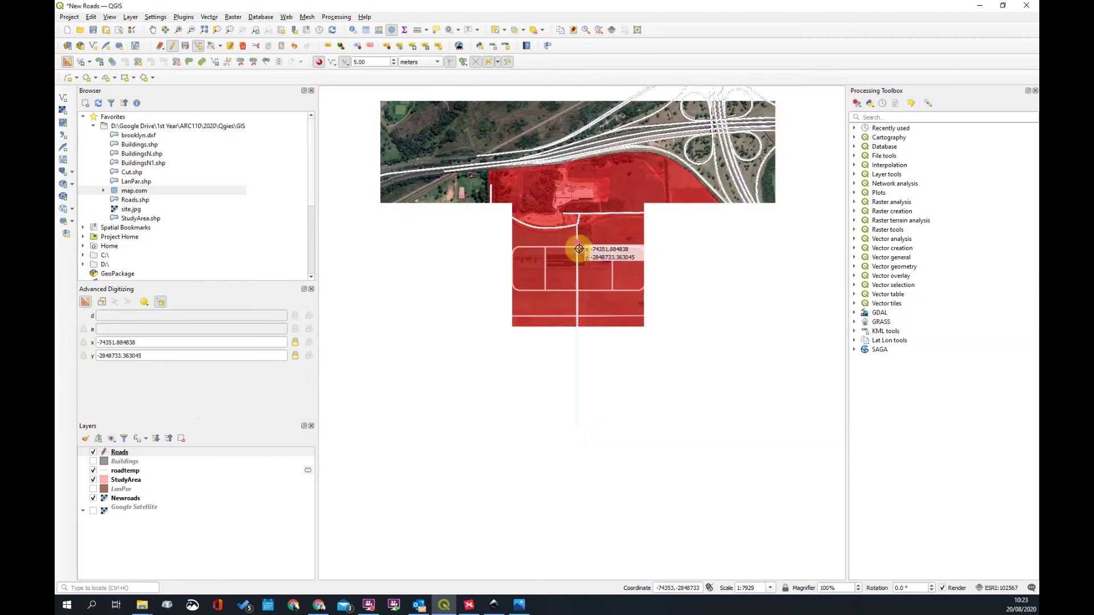
scroll(572, 336, up, 3)
scroll(597, 349, down, 2)
scroll(481, 353, up, 2)
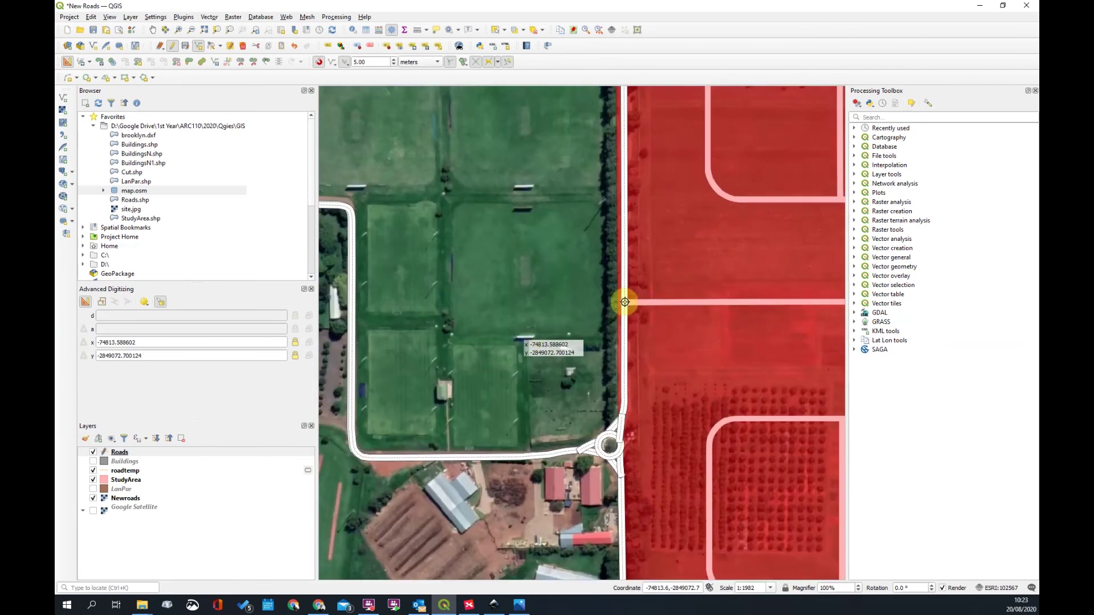
scroll(616, 250, up, 4)
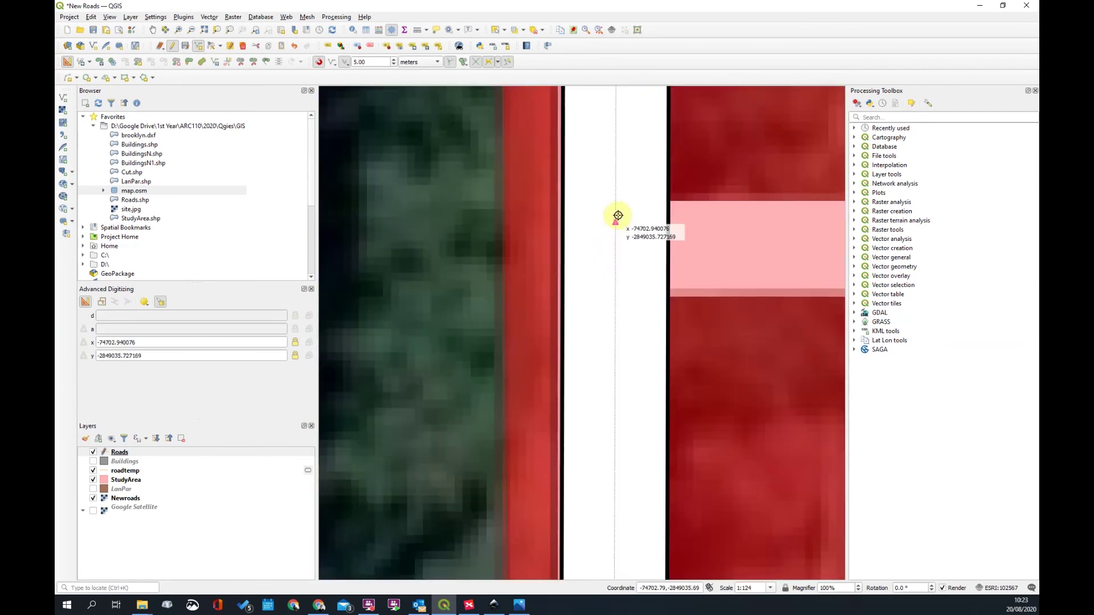
click(347, 64)
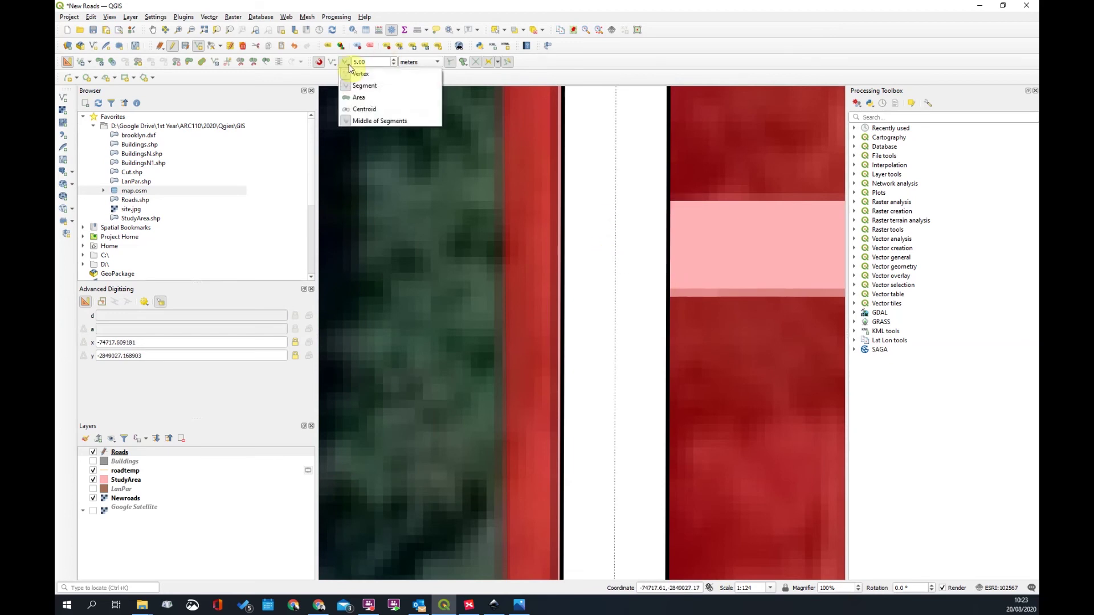
click(647, 251)
click(616, 249)
Run the east-west road east at a locked 0° angle, ending where the proposed road starts curving, and leave its attributes empty
scroll(509, 254, down, 1)
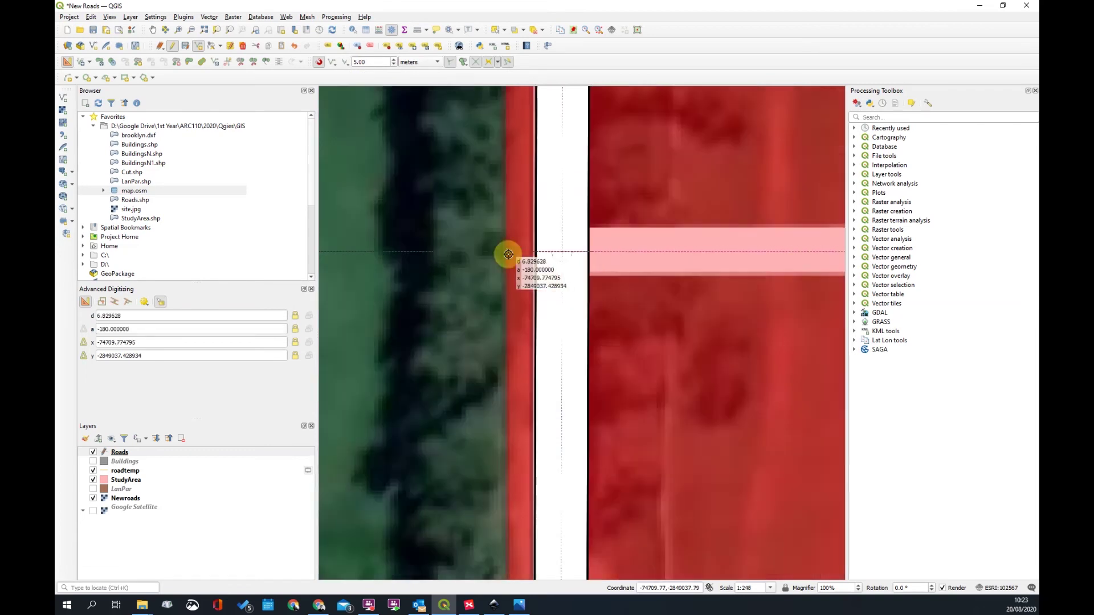
scroll(508, 255, down, 3)
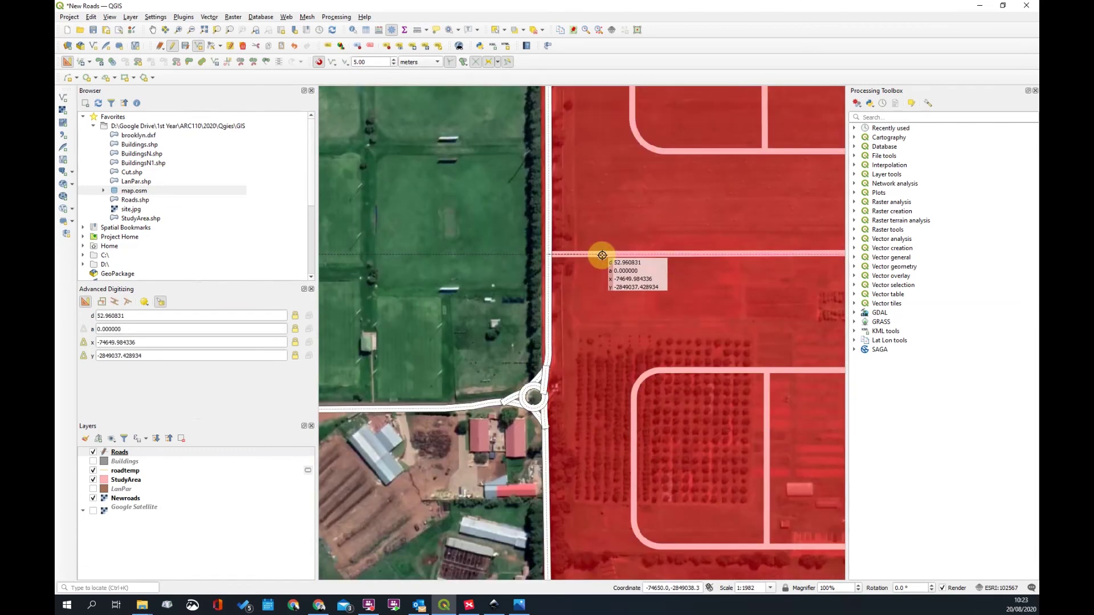
scroll(599, 254, down, 1)
scroll(745, 239, up, 5)
key(a)
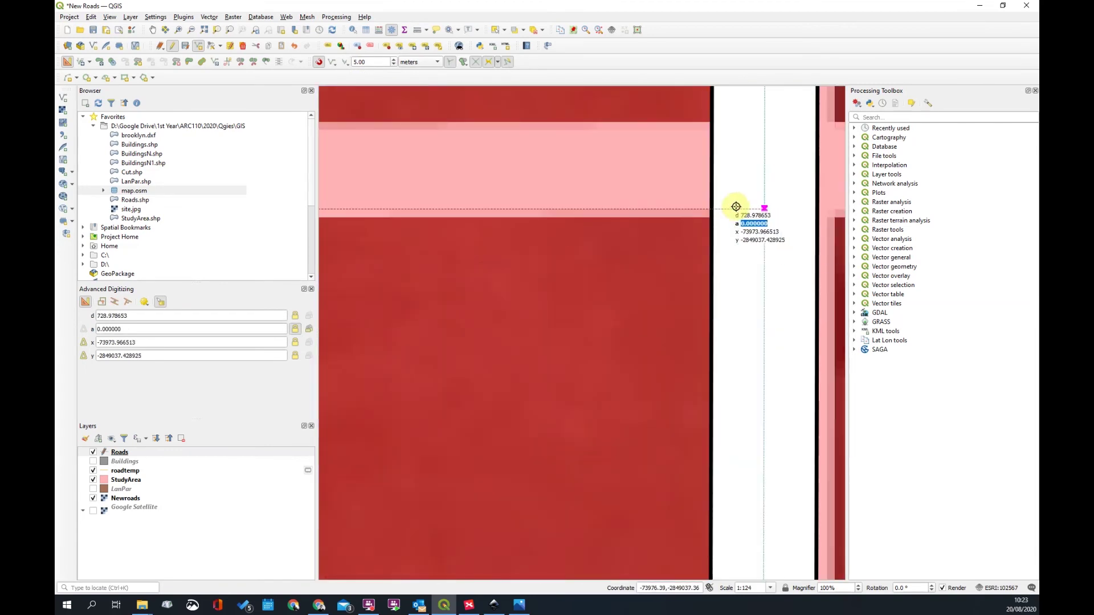
scroll(576, 207, down, 4)
scroll(657, 259, up, 2)
click(762, 270)
right_click(760, 269)
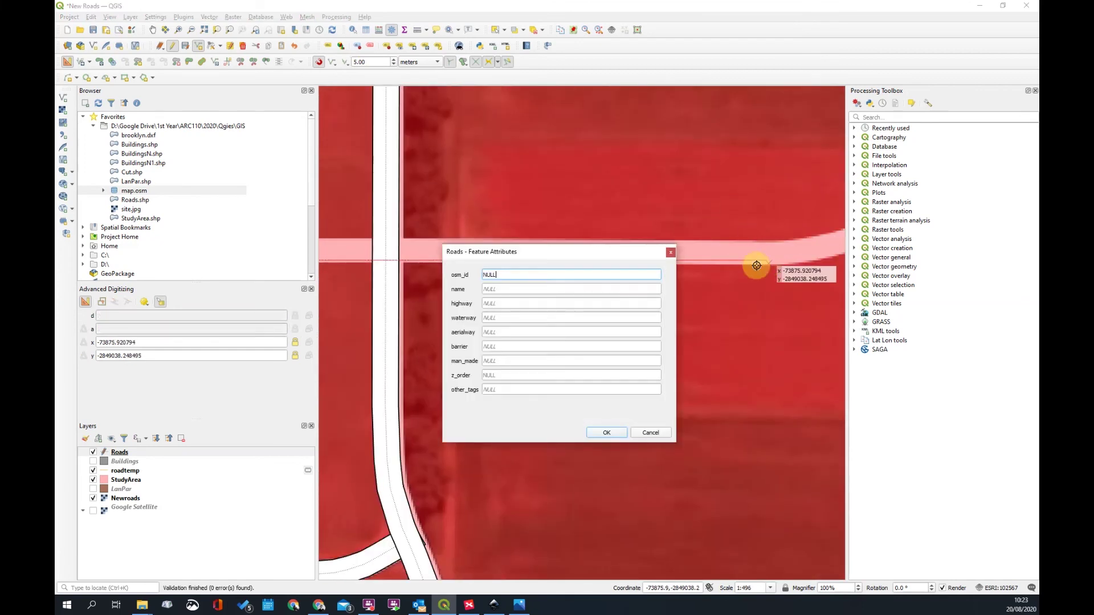
click(606, 433)
Start the northern loop road where its north-west corner curve meets the straight northern side in the Newroads image
scroll(723, 337, down, 3)
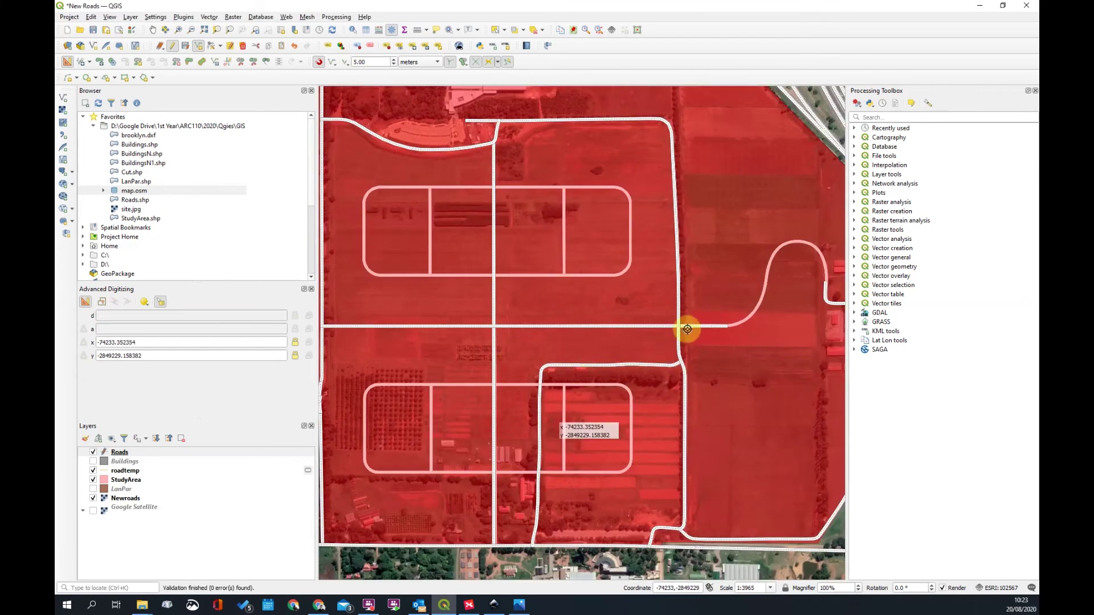
scroll(630, 349, down, 2)
scroll(732, 337, up, 1)
scroll(512, 249, up, 2)
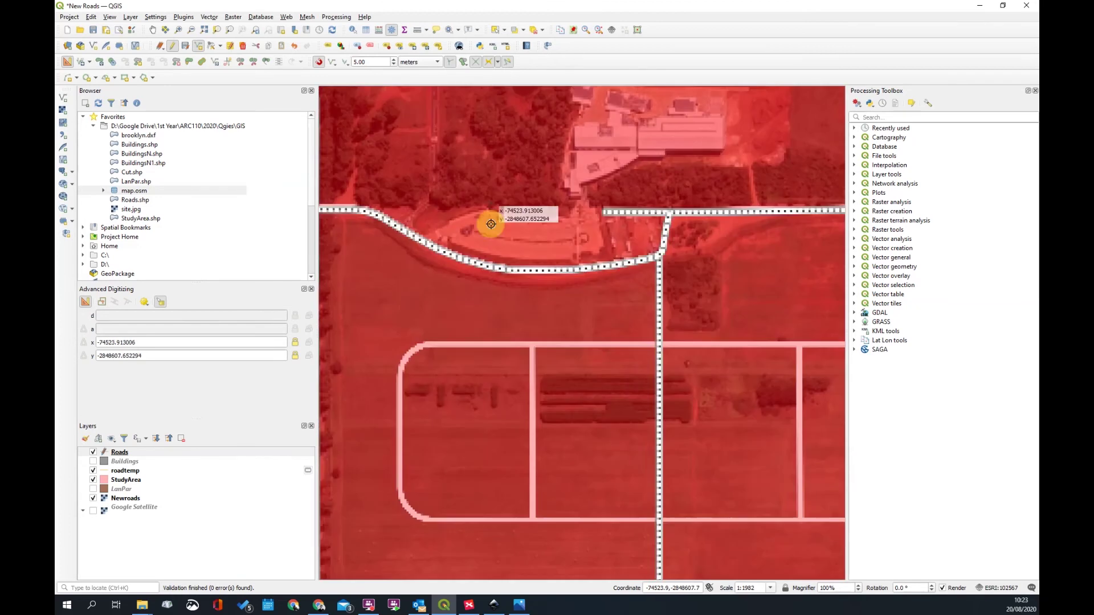
scroll(419, 318, down, 1)
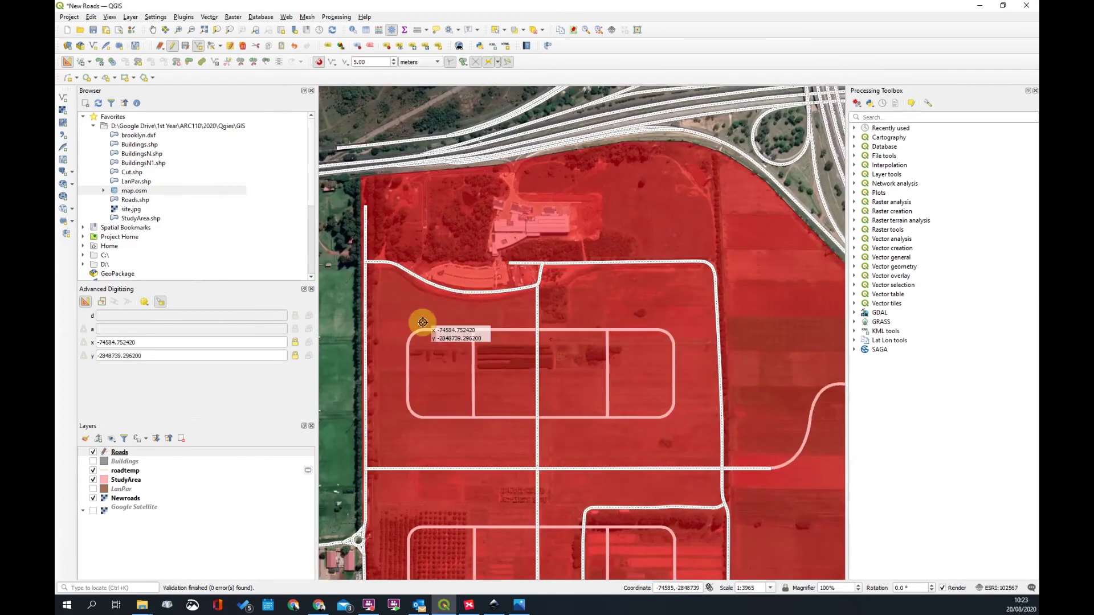
scroll(423, 323, up, 1)
click(428, 378)
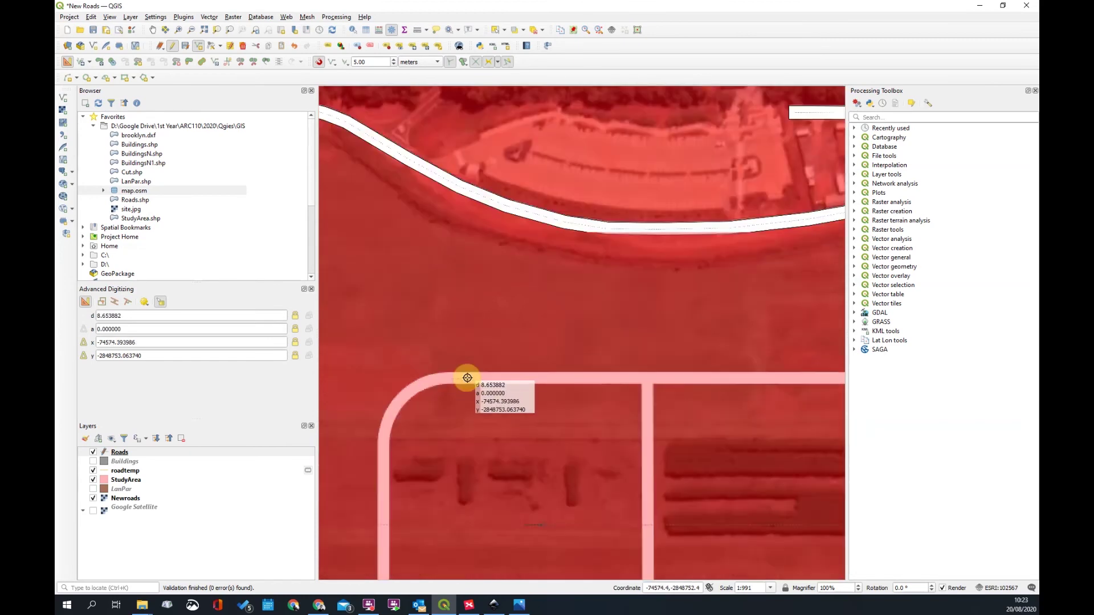
Run the loop's northern side east about 480 m at 0°, and trace the north-east corner curve to the eastern side
scroll(649, 382, down, 1)
scroll(716, 337, up, 3)
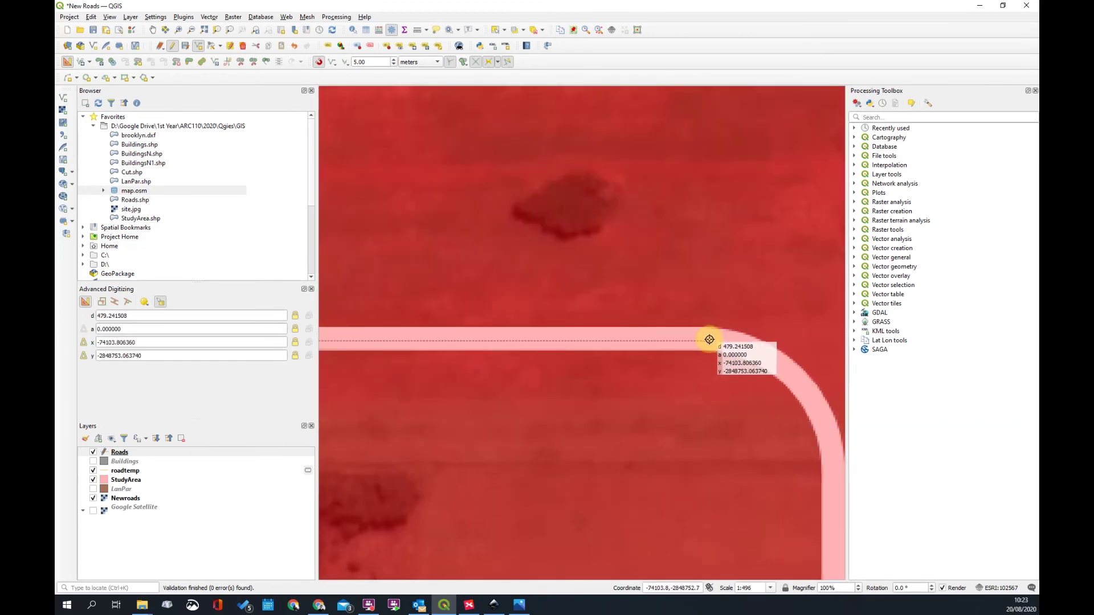
click(724, 341)
click(788, 370)
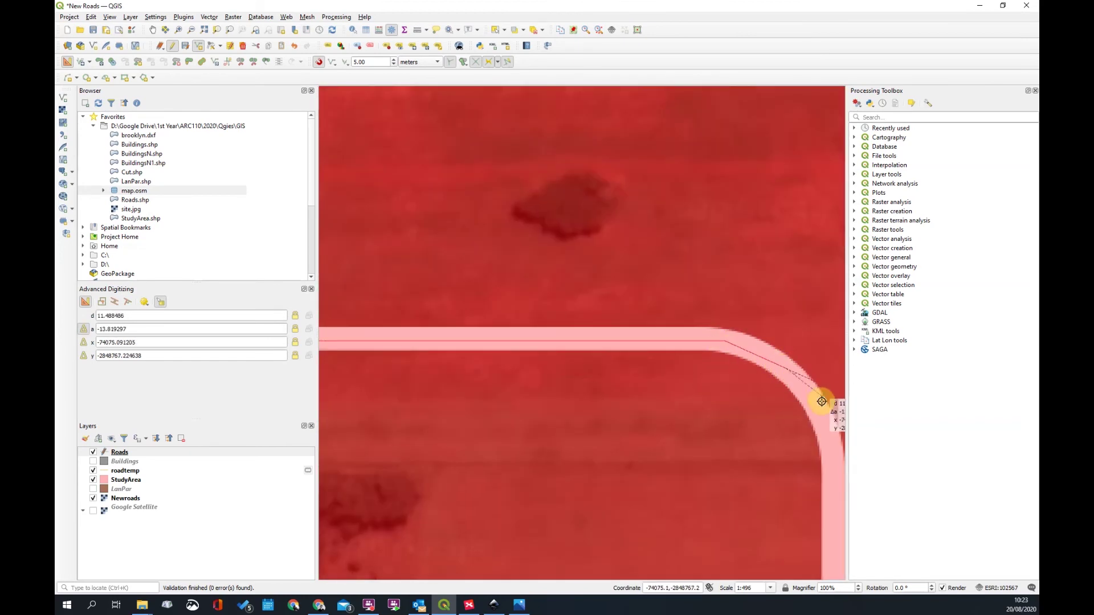
click(816, 406)
scroll(825, 420, down, 1)
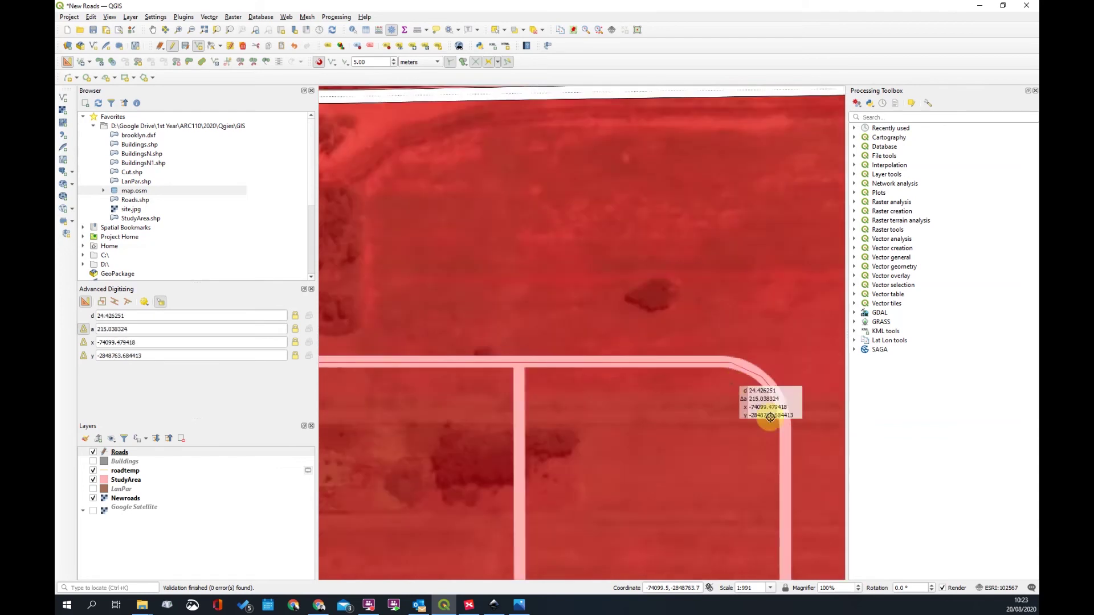
scroll(760, 402, up, 1)
click(778, 390)
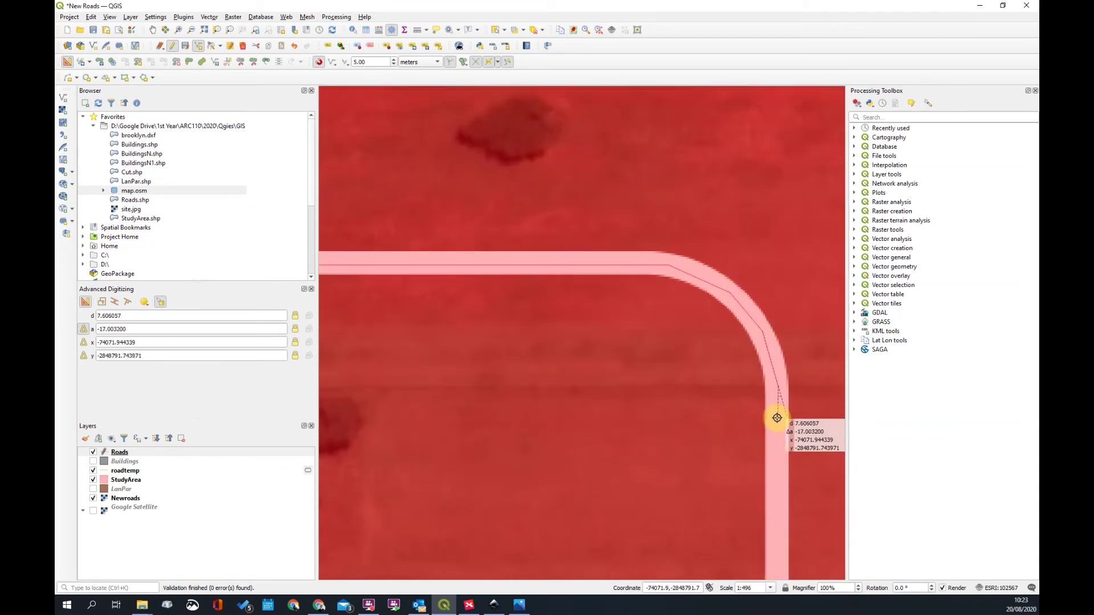
Run the loop's eastern side south about 115 m, and trace the south-east corner curve to the southern side
scroll(770, 445, down, 1)
scroll(723, 293, down, 1)
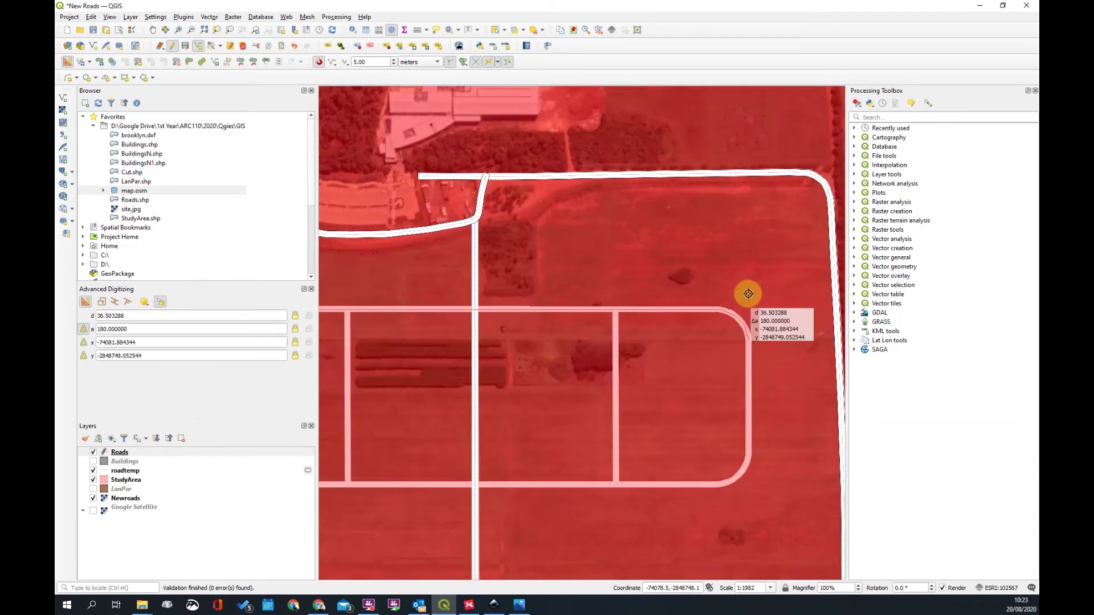
scroll(681, 386, down, 1)
scroll(619, 287, up, 3)
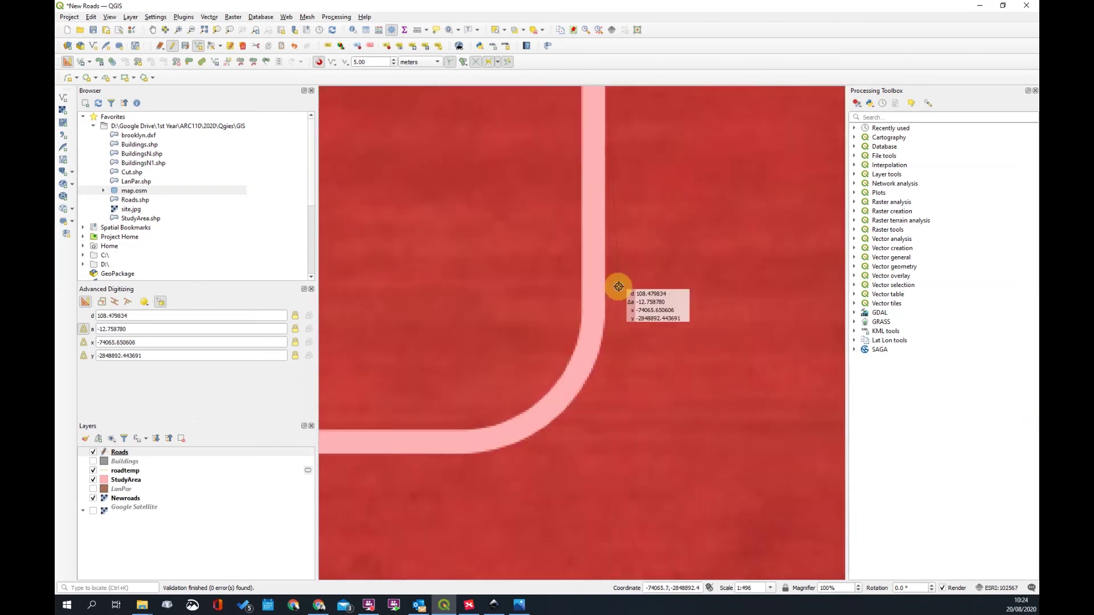
click(594, 312)
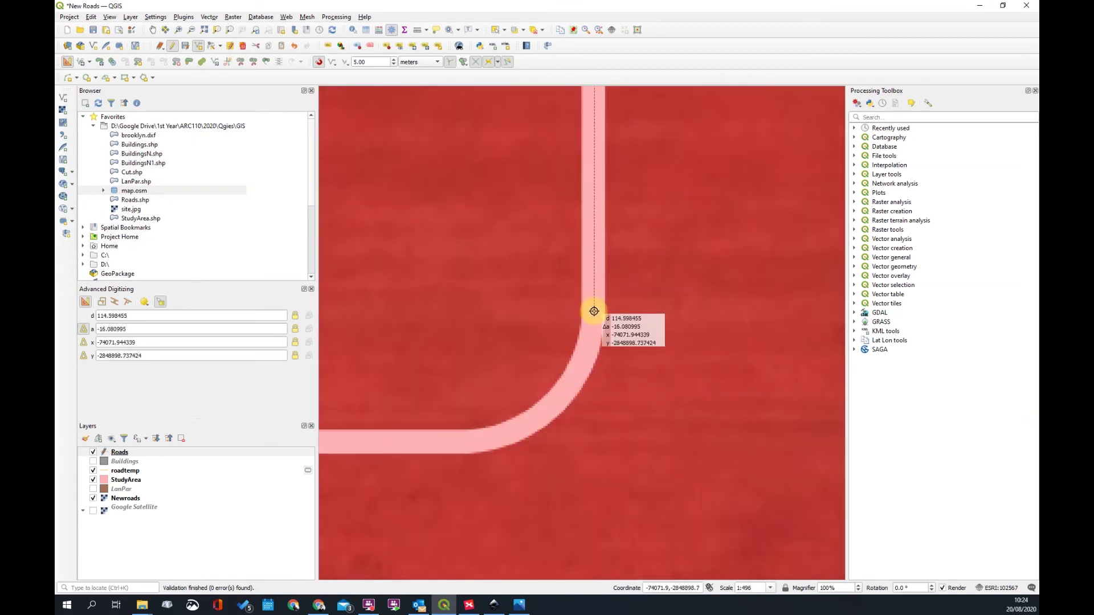
click(579, 369)
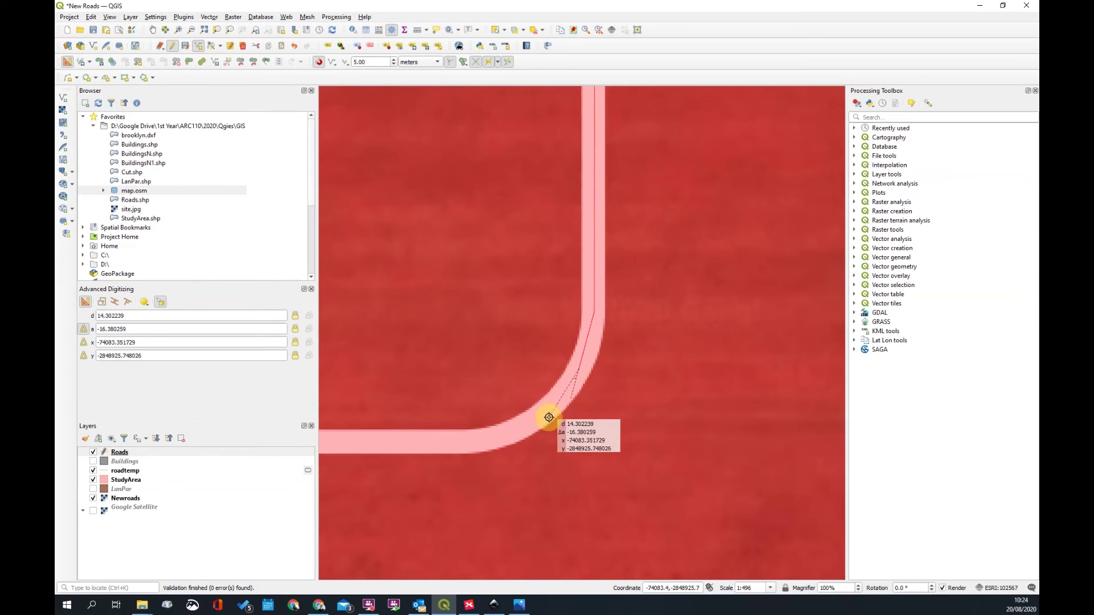
click(530, 420)
click(477, 441)
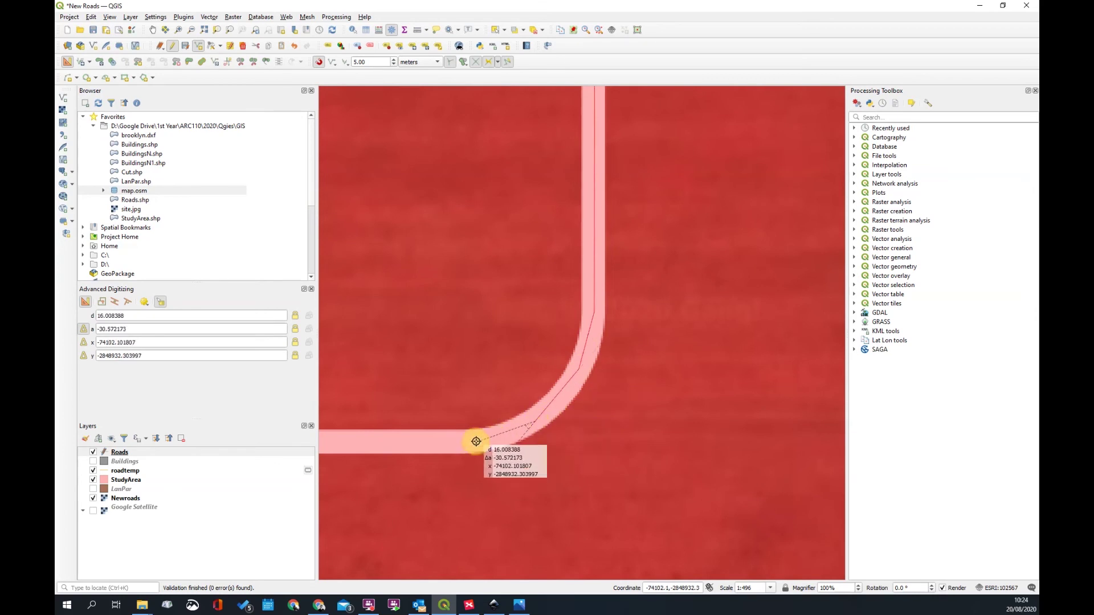
Run the loop's southern side west about 480 m, and trace the south-west corner curve towards the western side
scroll(605, 406, down, 3)
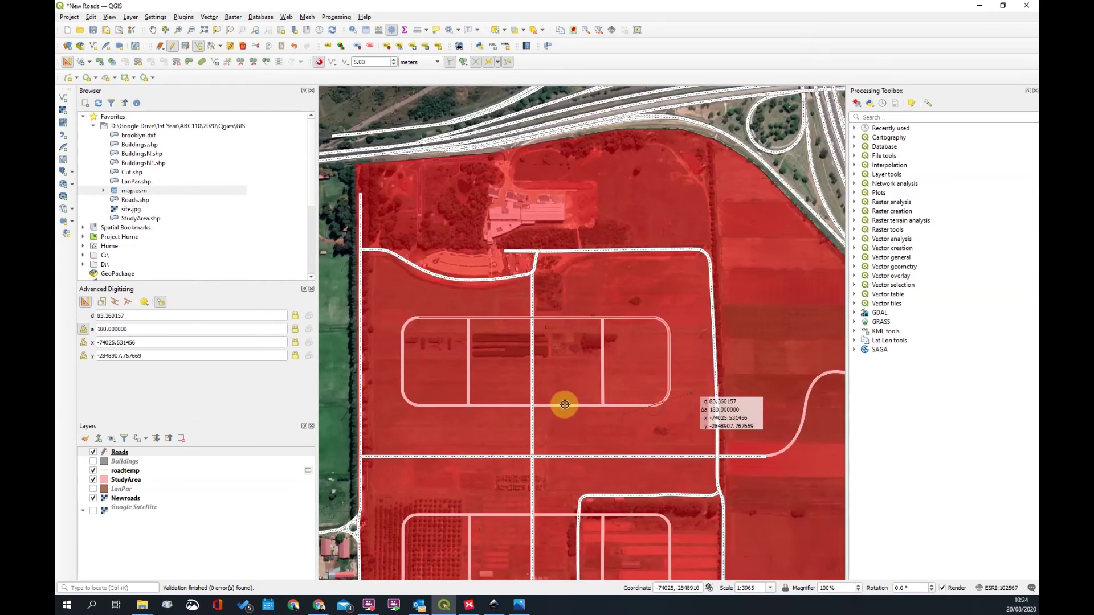
scroll(445, 393, up, 3)
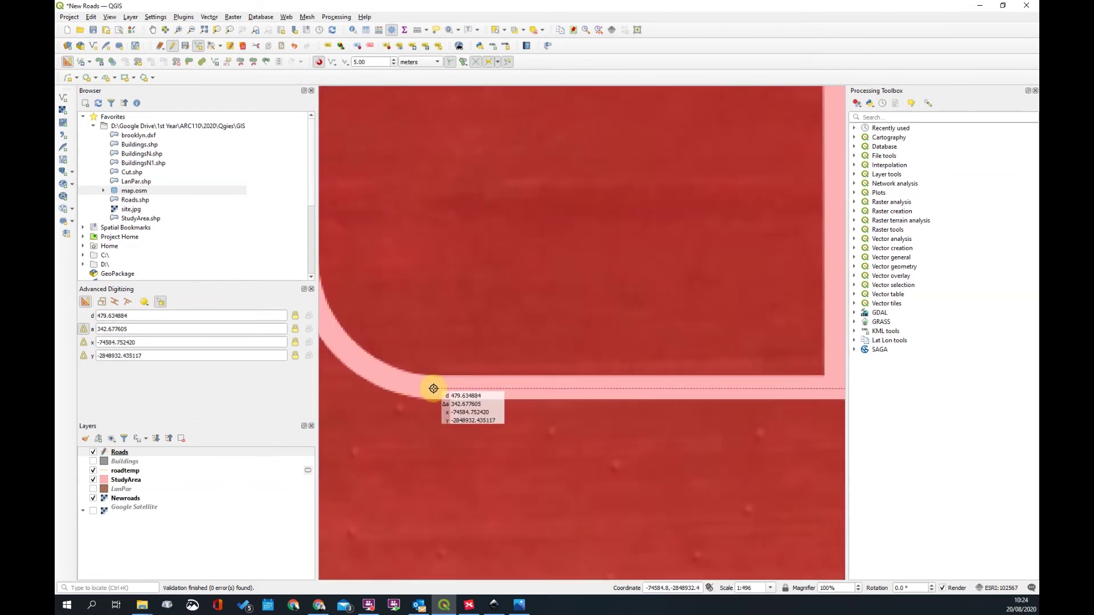
scroll(433, 389, down, 1)
scroll(469, 386, up, 1)
click(458, 363)
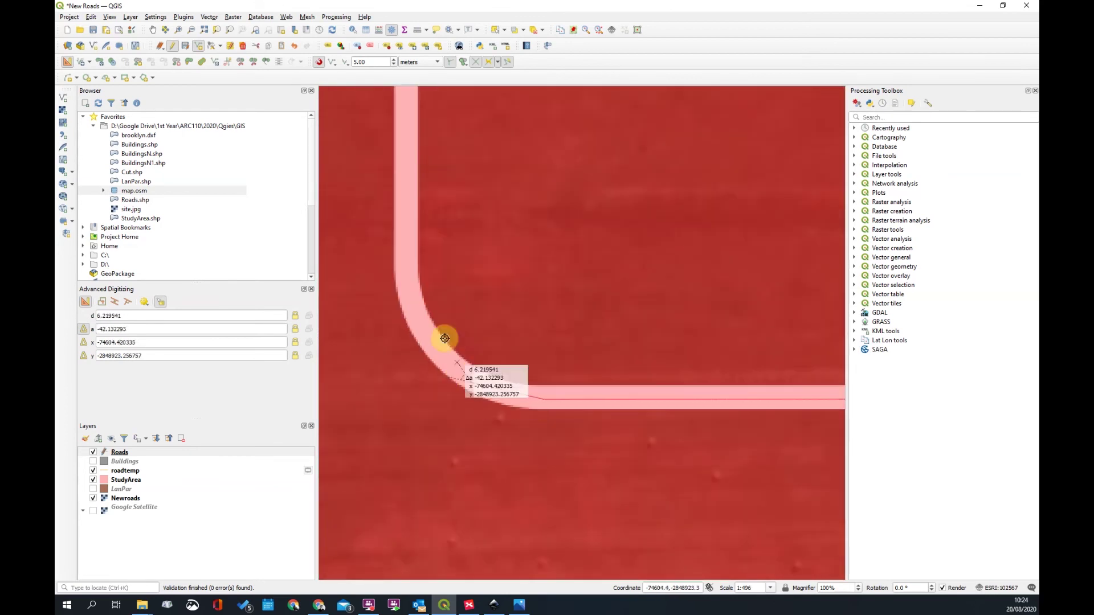
click(421, 339)
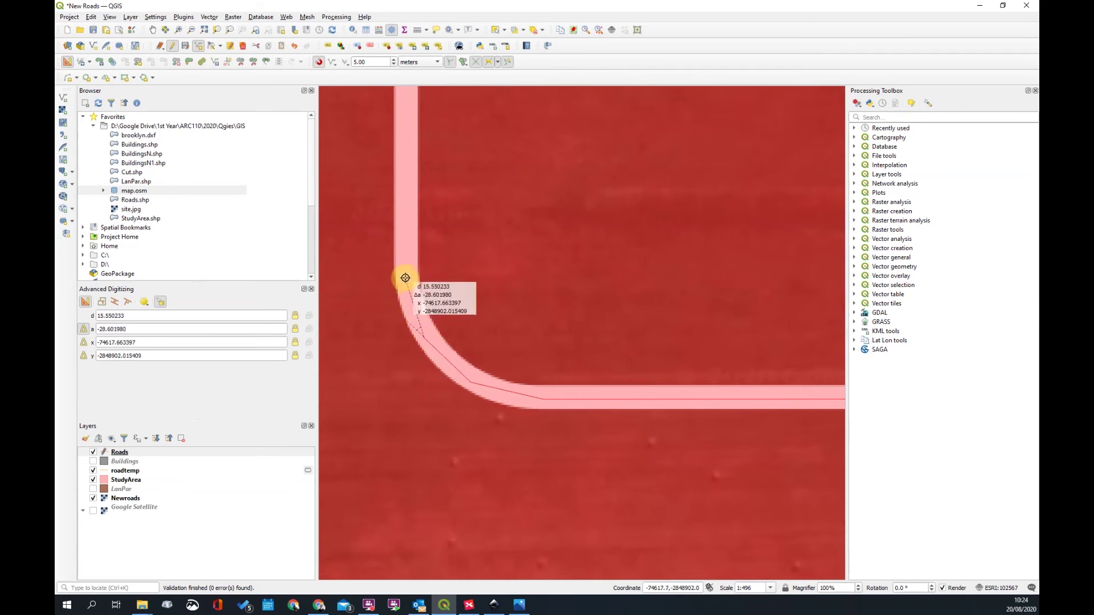
Run the loop's western side north about 118 m, and add vertices around the north-west corner curve
scroll(451, 276, down, 1)
scroll(481, 259, up, 1)
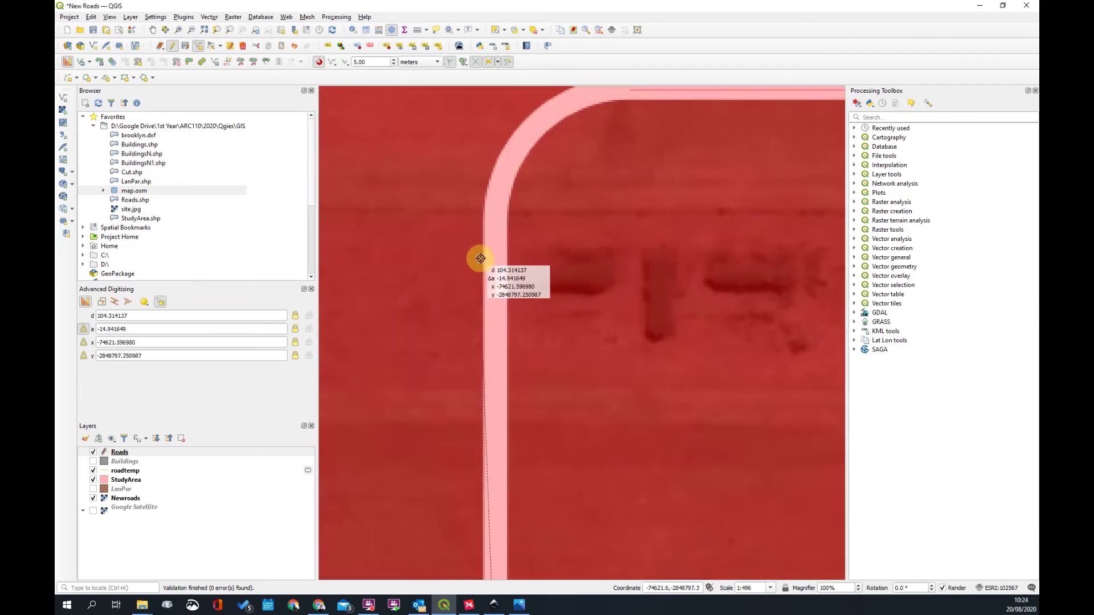
click(497, 208)
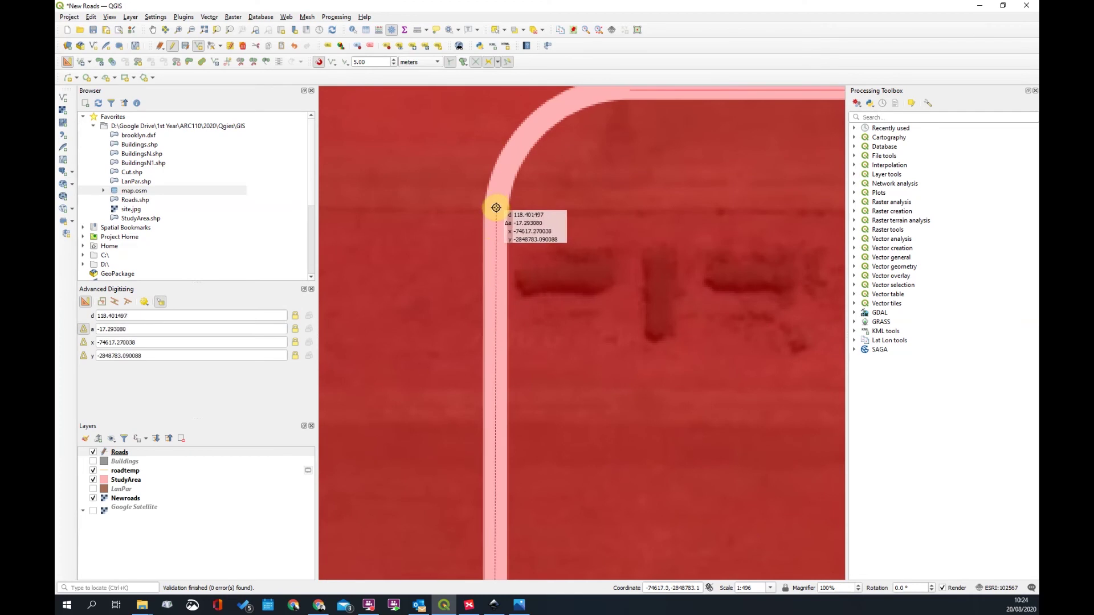
scroll(446, 263, down, 1)
scroll(486, 186, up, 2)
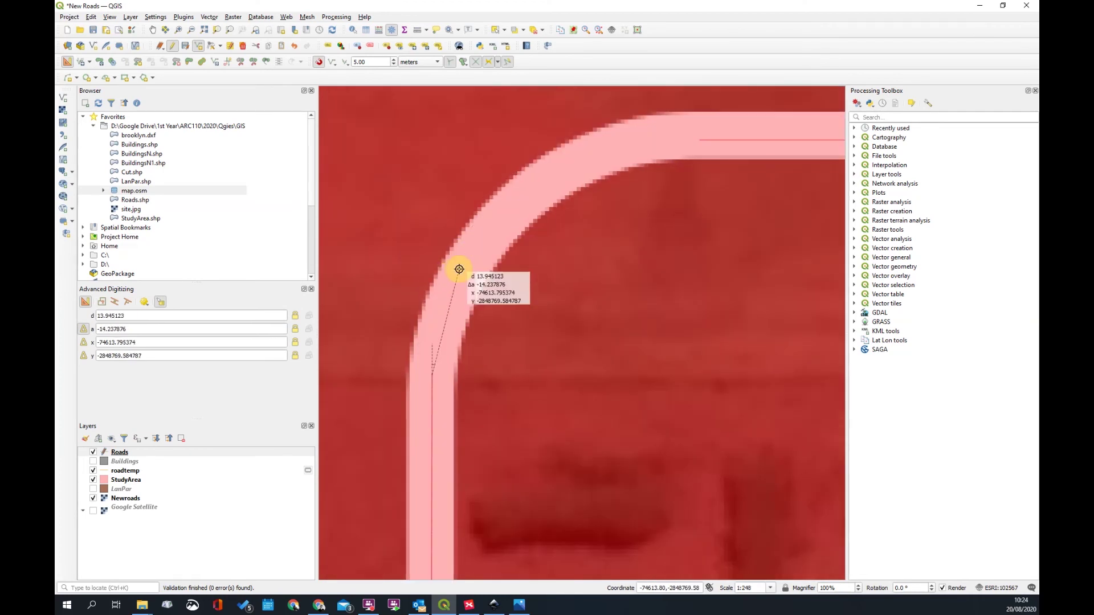
click(463, 269)
click(548, 179)
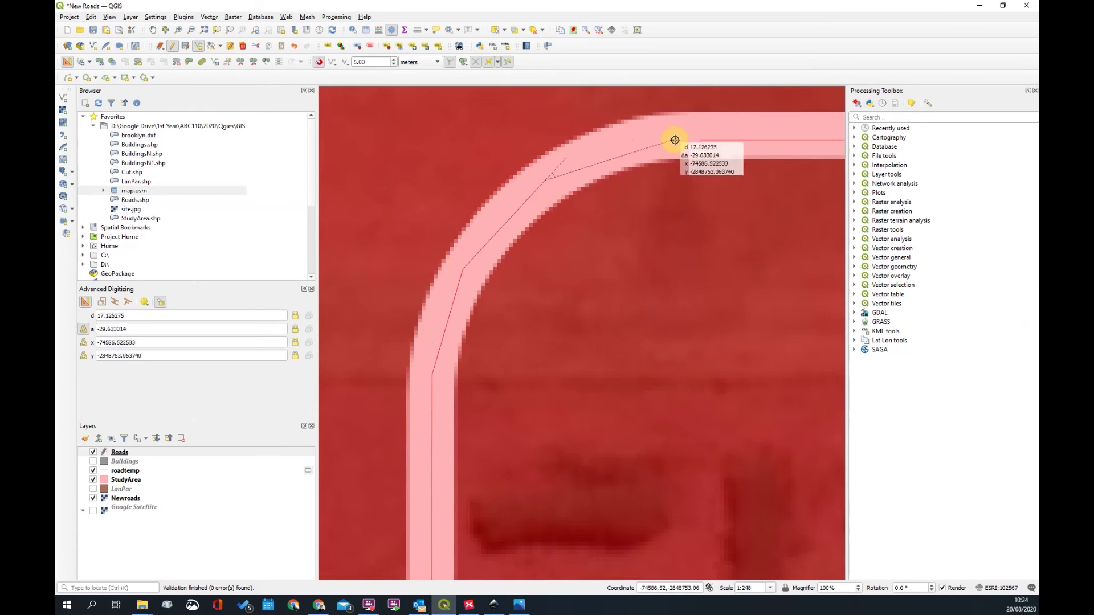
End the loop road beside its start point on the northern side and leave its attributes empty
scroll(696, 139, up, 1)
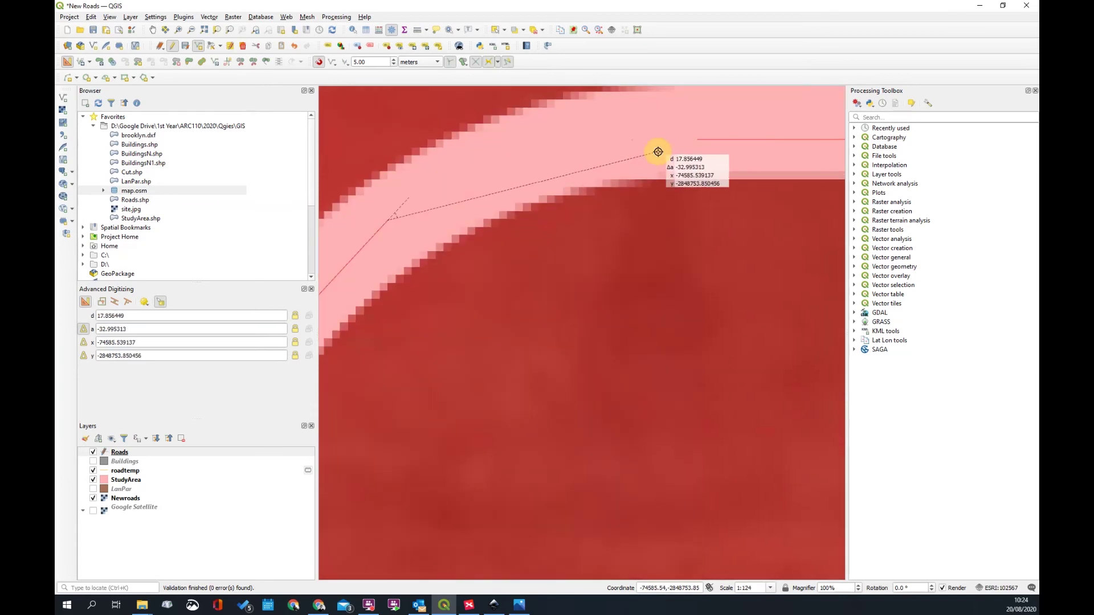
click(686, 141)
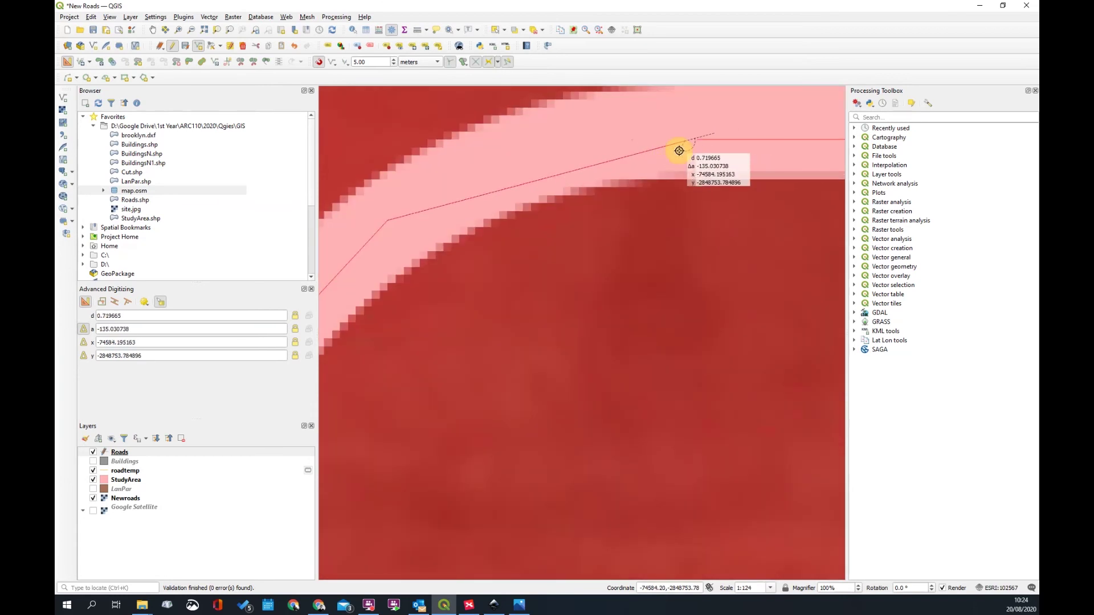
right_click(680, 152)
click(620, 435)
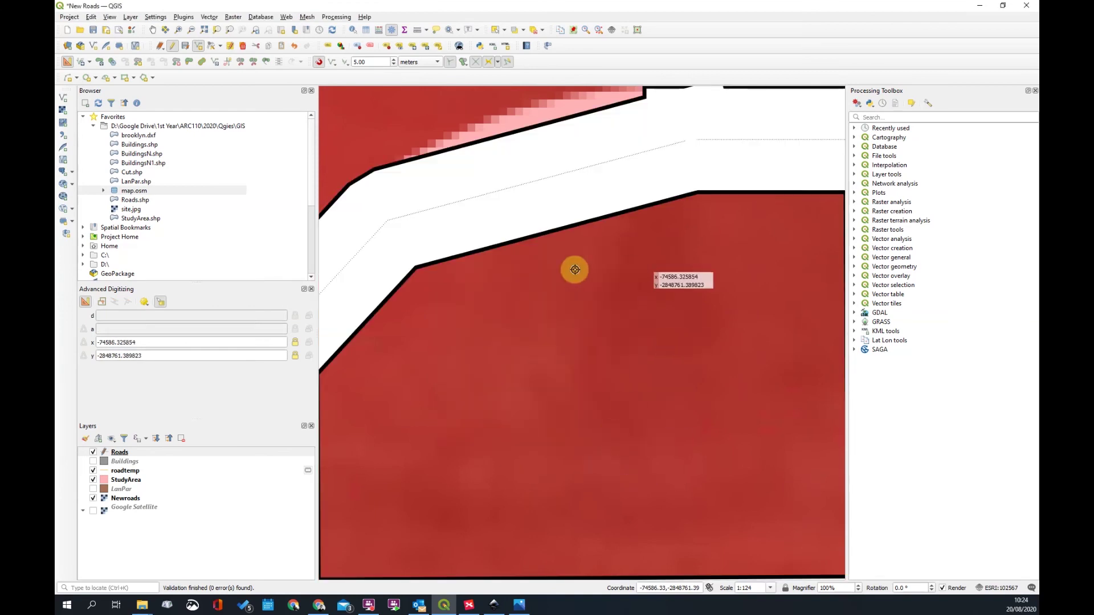
Close the loop with the Vertex Tool by moving its end vertex onto its start vertex at the north-west corner
click(209, 47)
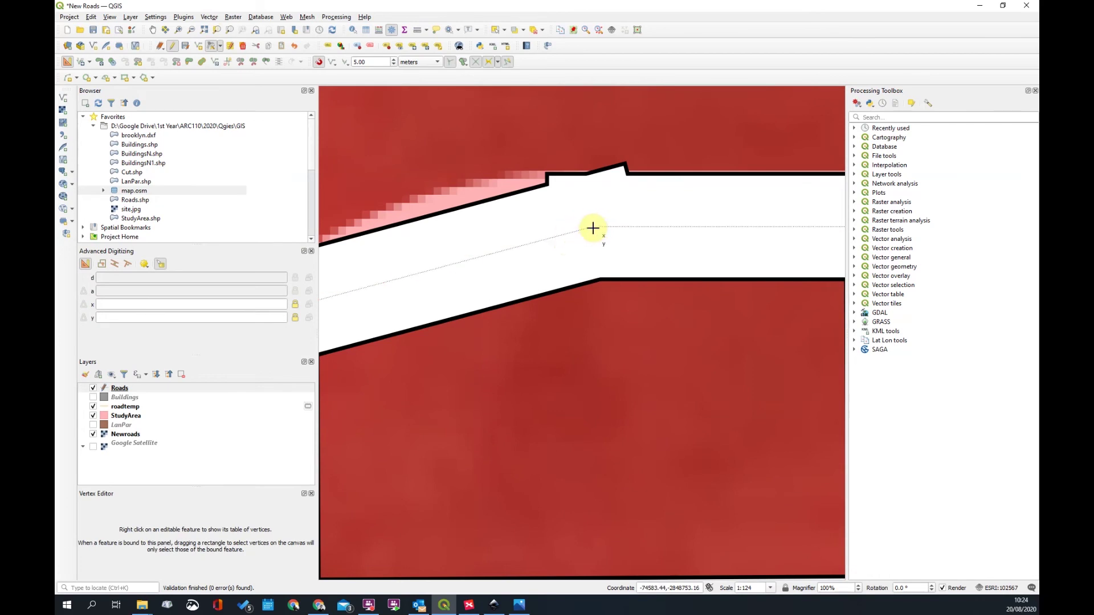
click(588, 226)
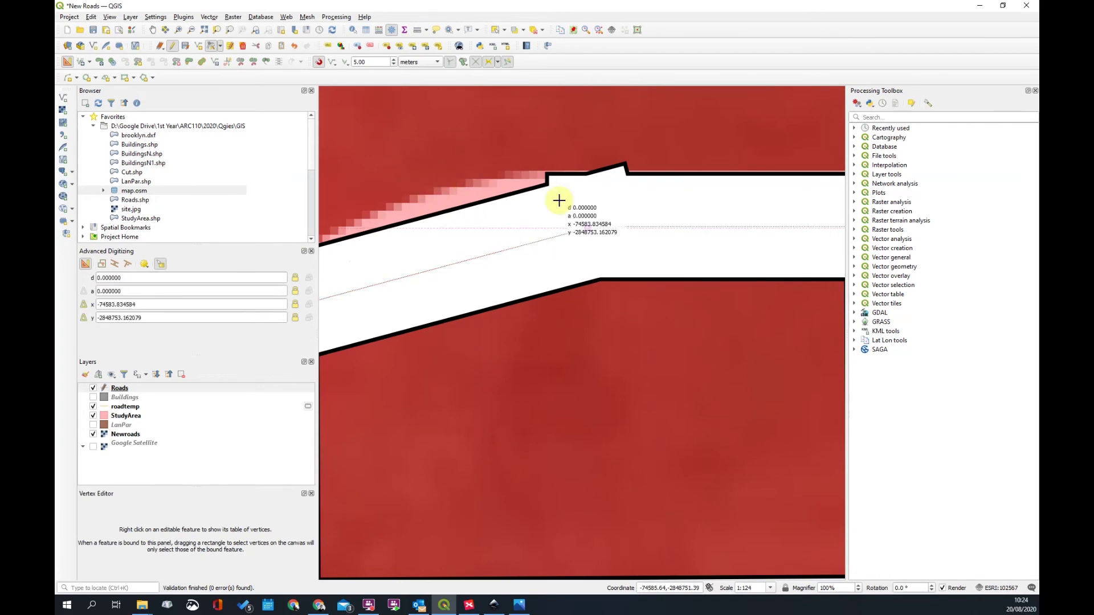
click(600, 227)
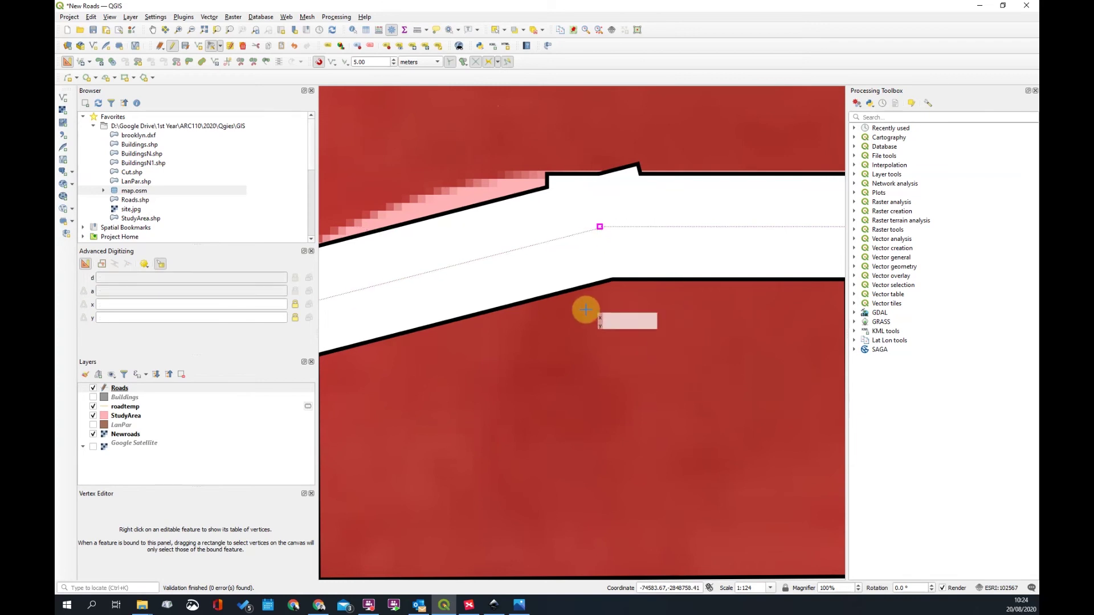
Pull the loop's start vertex away eastward along the road, and put it back on the end vertex
scroll(630, 331, down, 2)
scroll(616, 301, up, 2)
scroll(610, 288, down, 2)
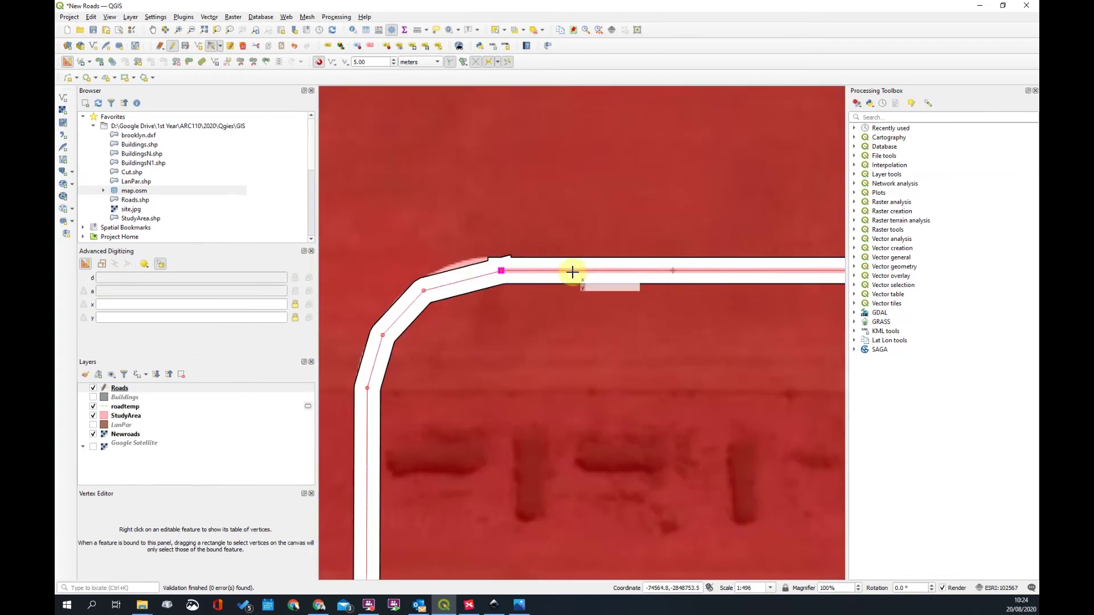
scroll(520, 279, down, 4)
scroll(493, 274, up, 5)
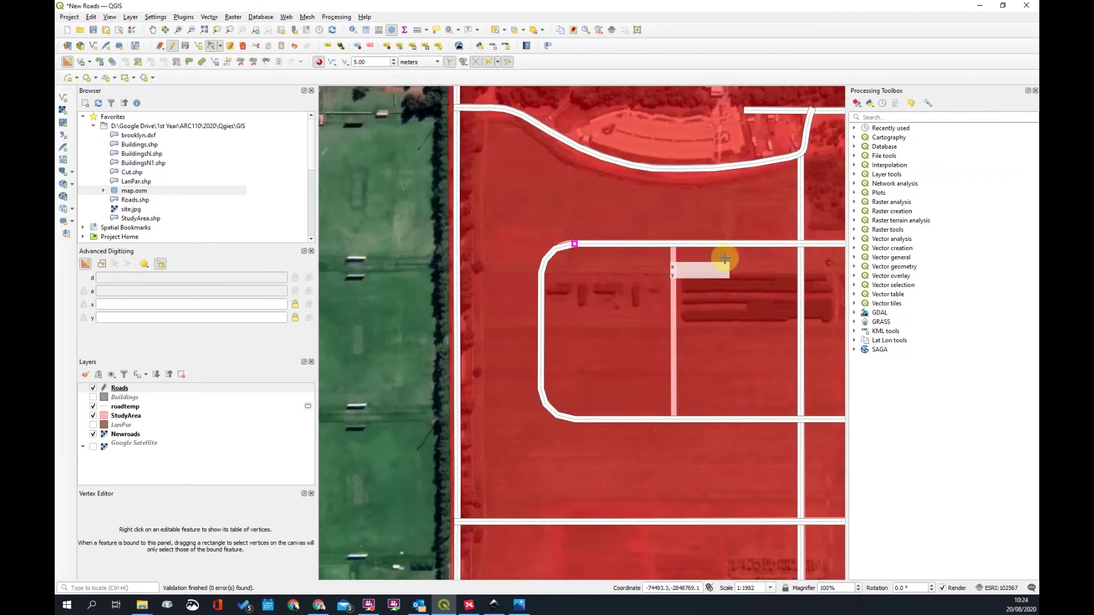
scroll(518, 251, down, 3)
scroll(582, 258, up, 3)
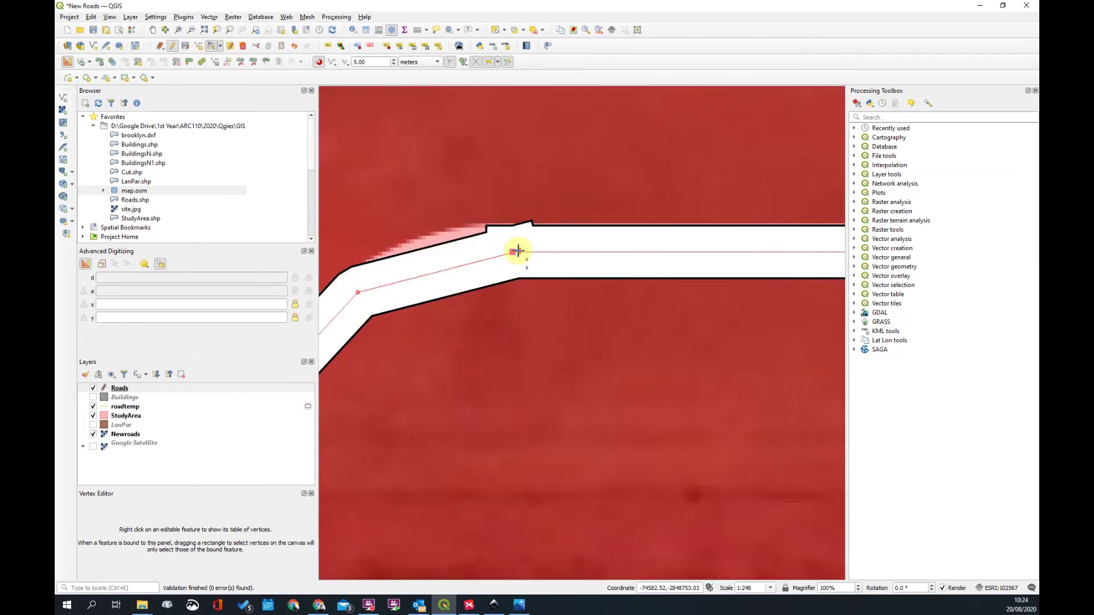
click(514, 251)
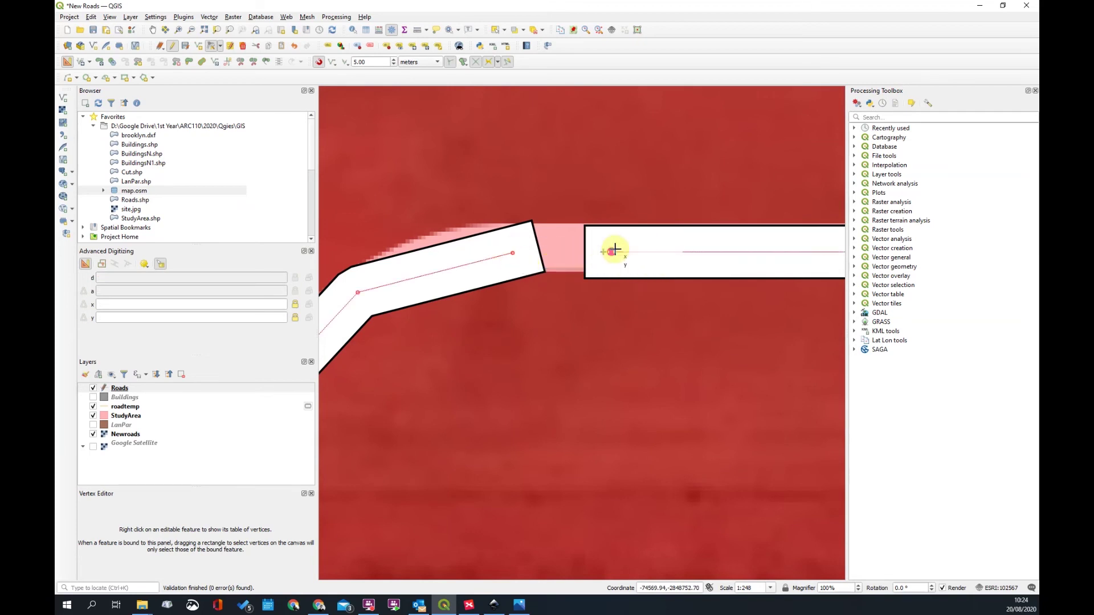
click(612, 251)
right_click(512, 252)
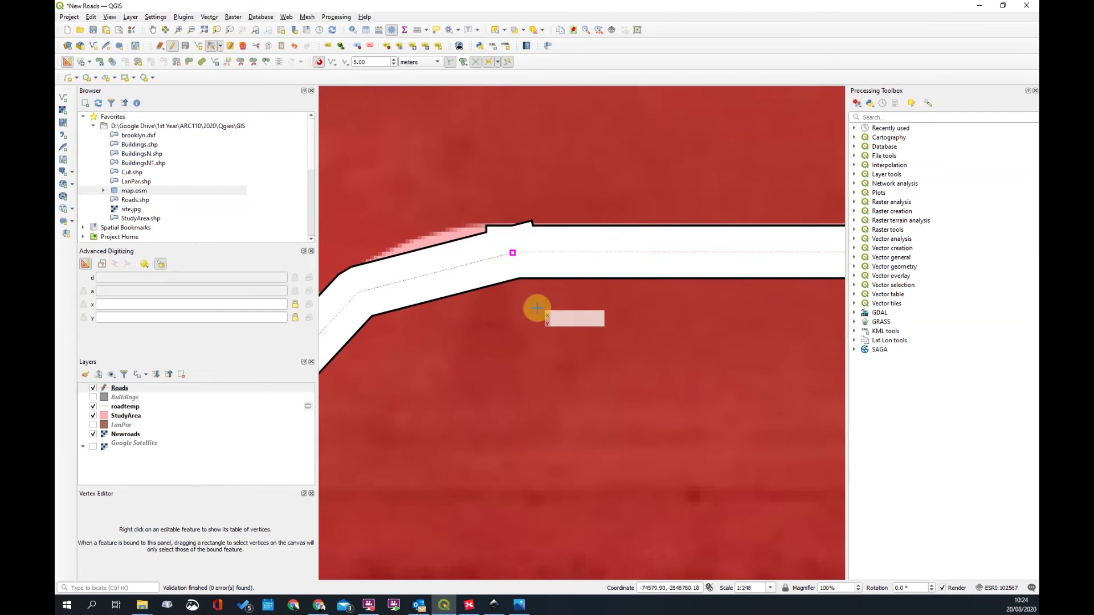
Examine the northern loop road's corners and sides against the proposed layout in the Newroads image
scroll(544, 280, down, 4)
scroll(557, 268, up, 2)
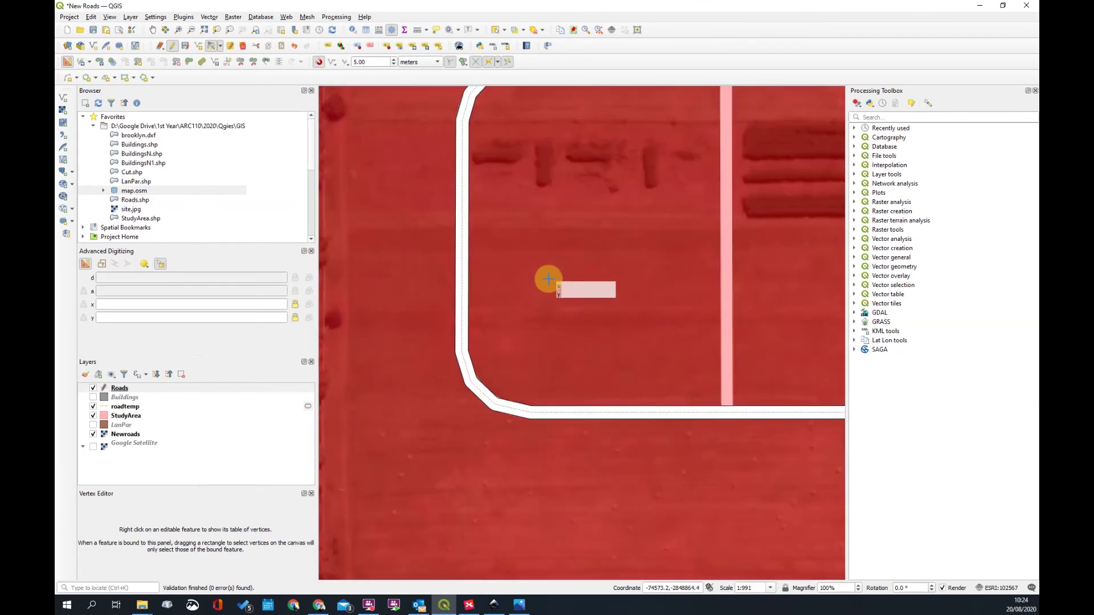
scroll(519, 274, down, 1)
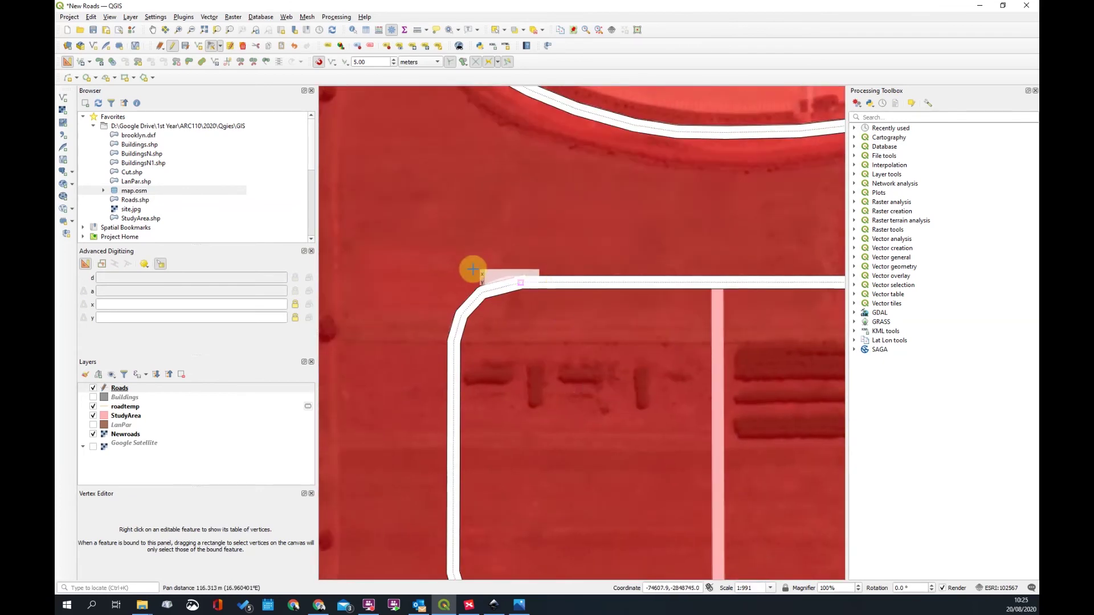
scroll(715, 332, down, 2)
scroll(508, 396, up, 3)
scroll(747, 405, down, 2)
scroll(459, 266, up, 2)
scroll(467, 268, up, 1)
scroll(505, 354, down, 4)
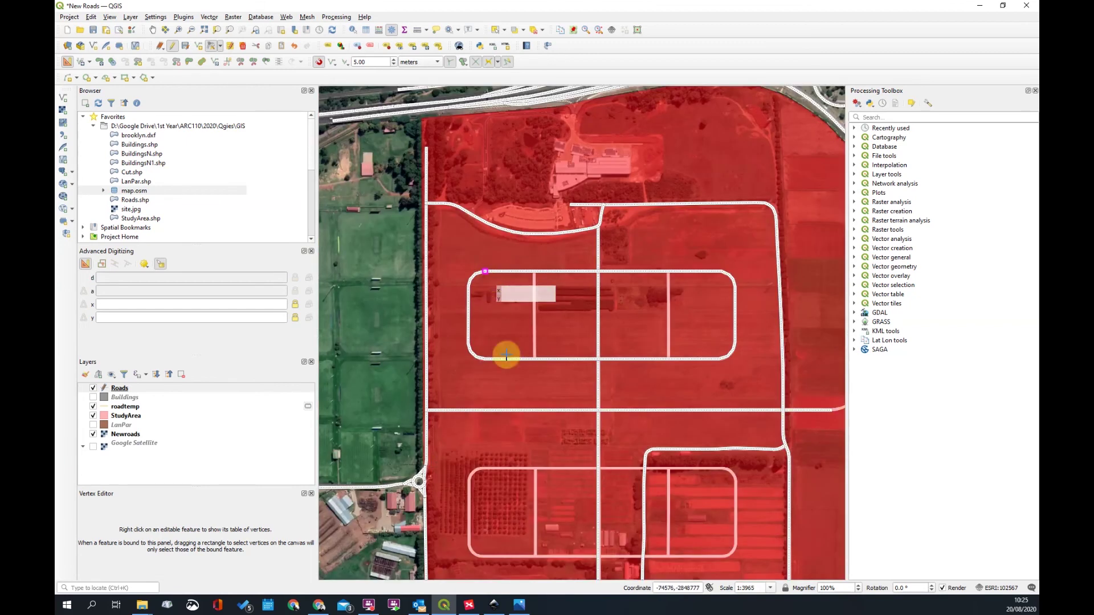
Examine the proposed cross roads inside the northern loop and how they meet its northern and southern sides
scroll(388, 466, up, 3)
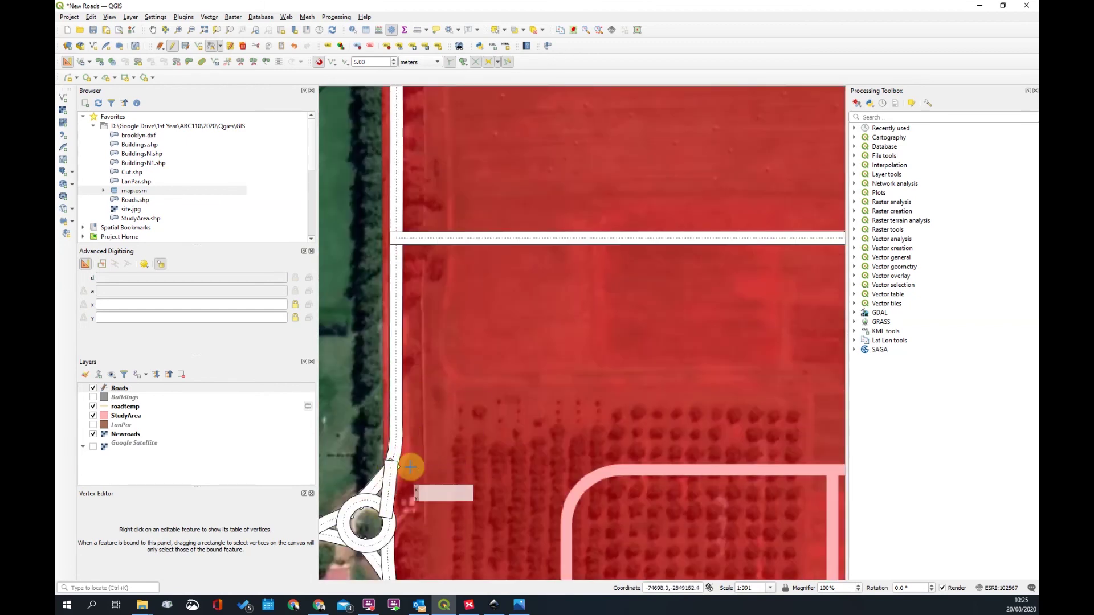
scroll(542, 398, down, 1)
scroll(577, 386, down, 1)
scroll(549, 379, up, 1)
scroll(520, 275, up, 2)
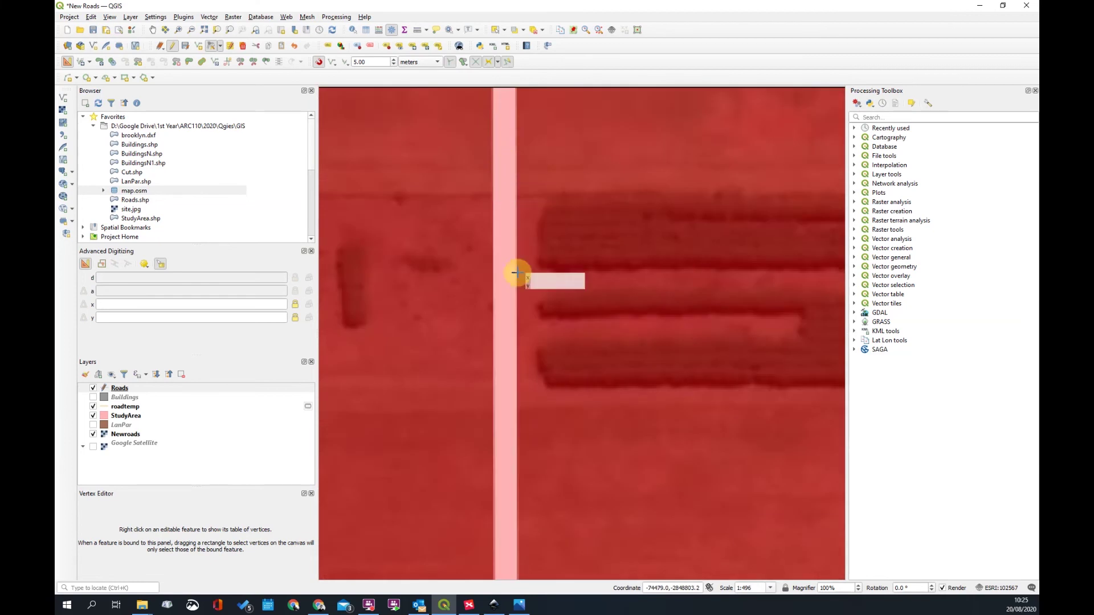
scroll(517, 232, down, 1)
scroll(506, 175, up, 1)
right_click(507, 174)
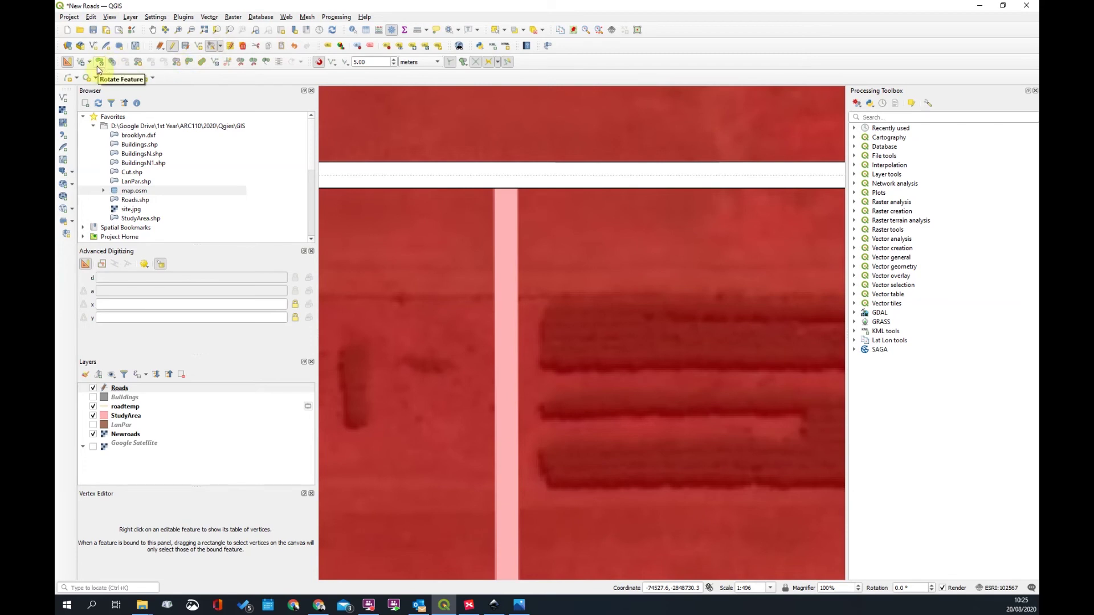
scroll(520, 218, down, 2)
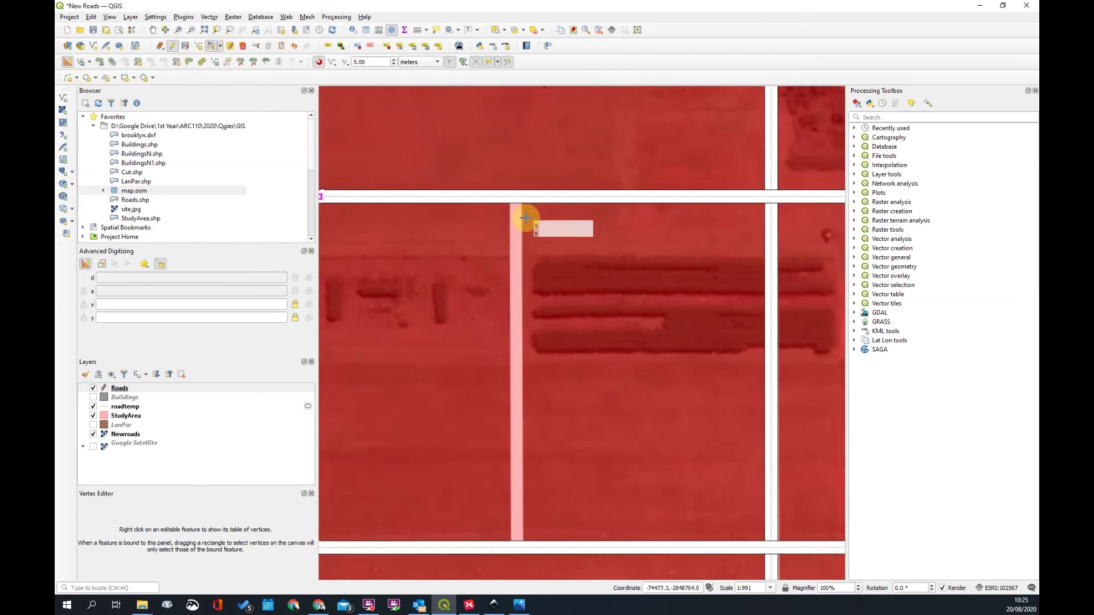
scroll(691, 220, up, 1)
scroll(610, 261, down, 1)
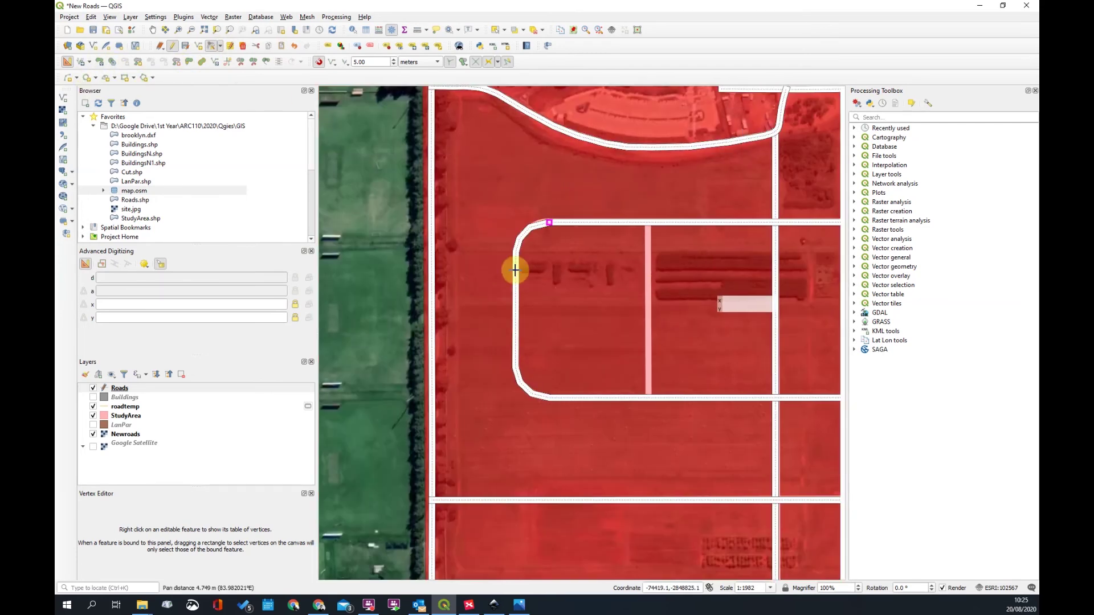
scroll(554, 280, down, 1)
scroll(599, 383, up, 2)
scroll(669, 340, down, 2)
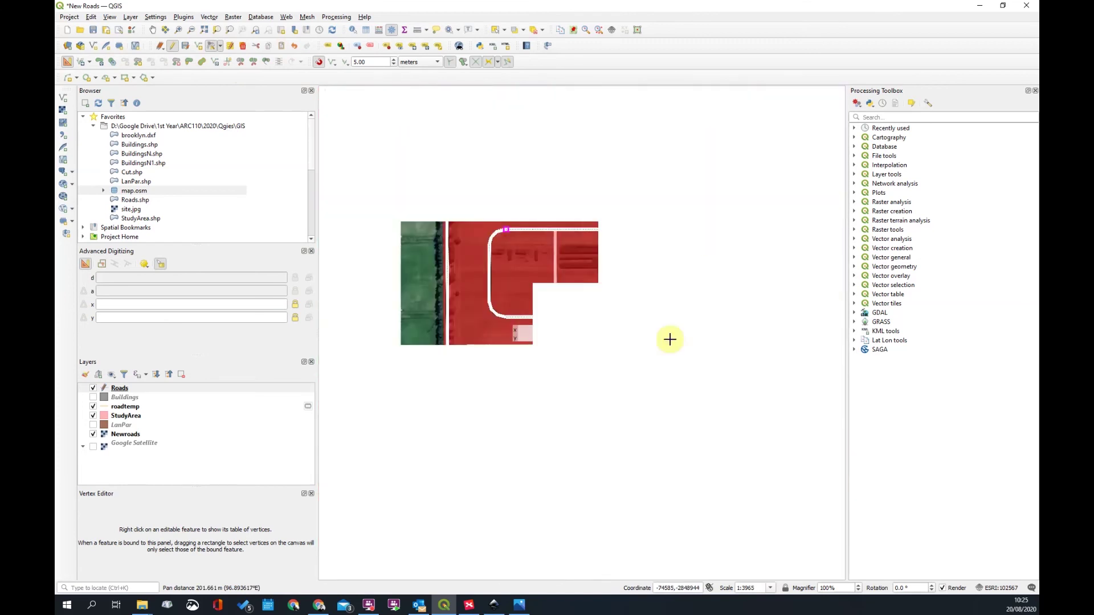
scroll(716, 281, up, 2)
scroll(716, 251, down, 3)
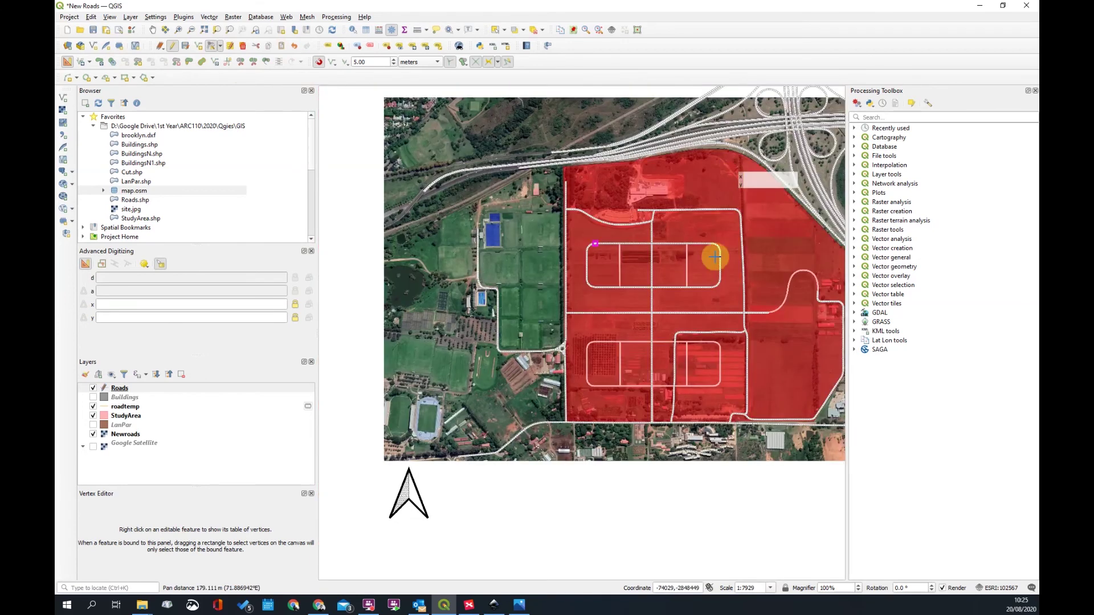
scroll(588, 205, up, 1)
scroll(454, 230, up, 2)
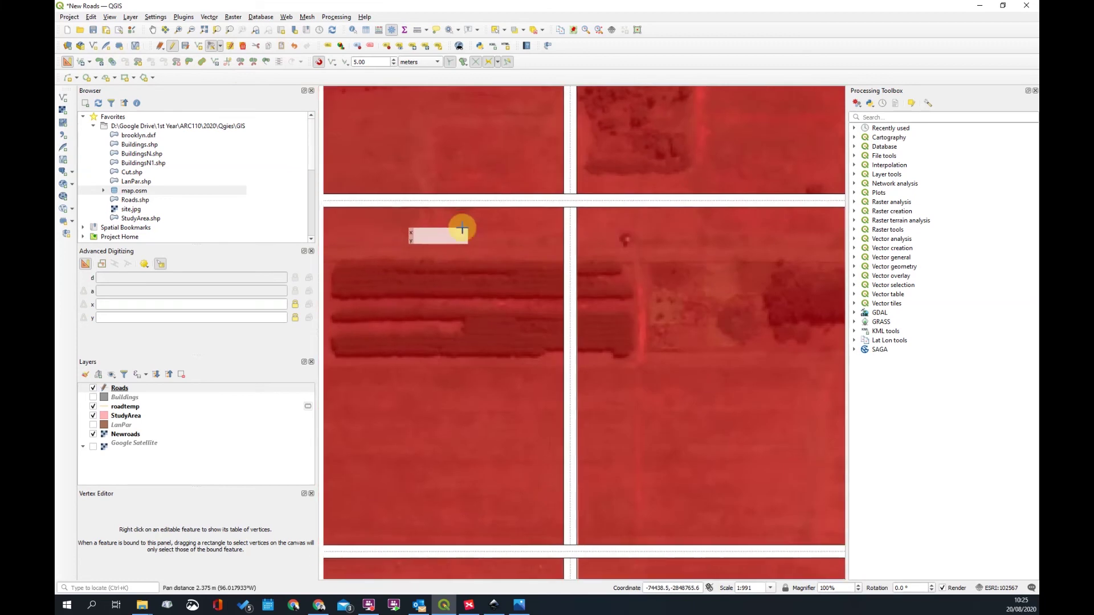
scroll(518, 244, down, 3)
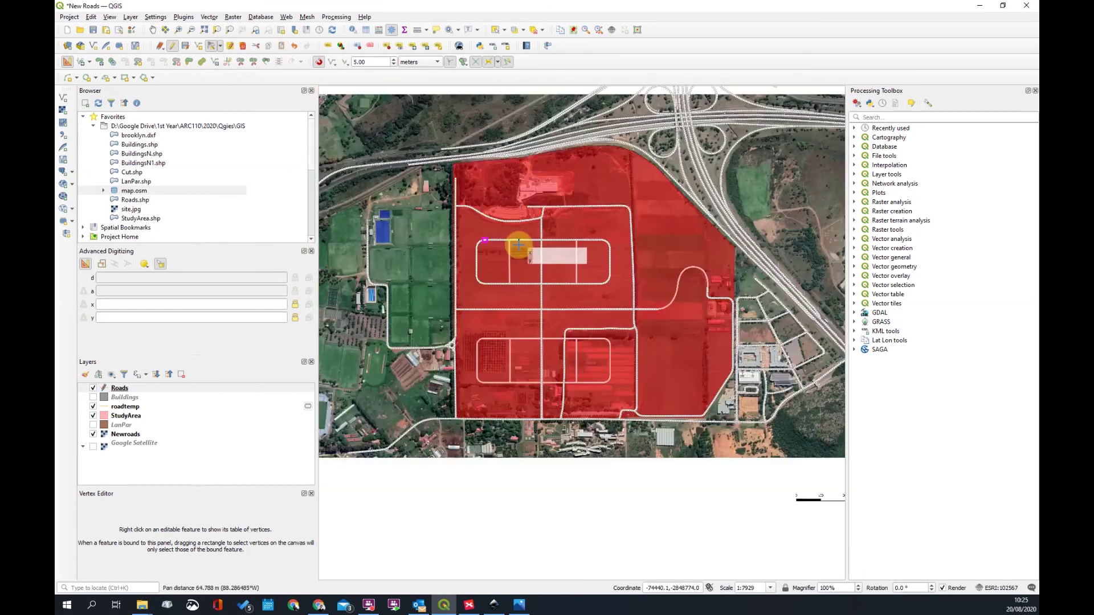
scroll(569, 224, up, 4)
scroll(467, 182, down, 4)
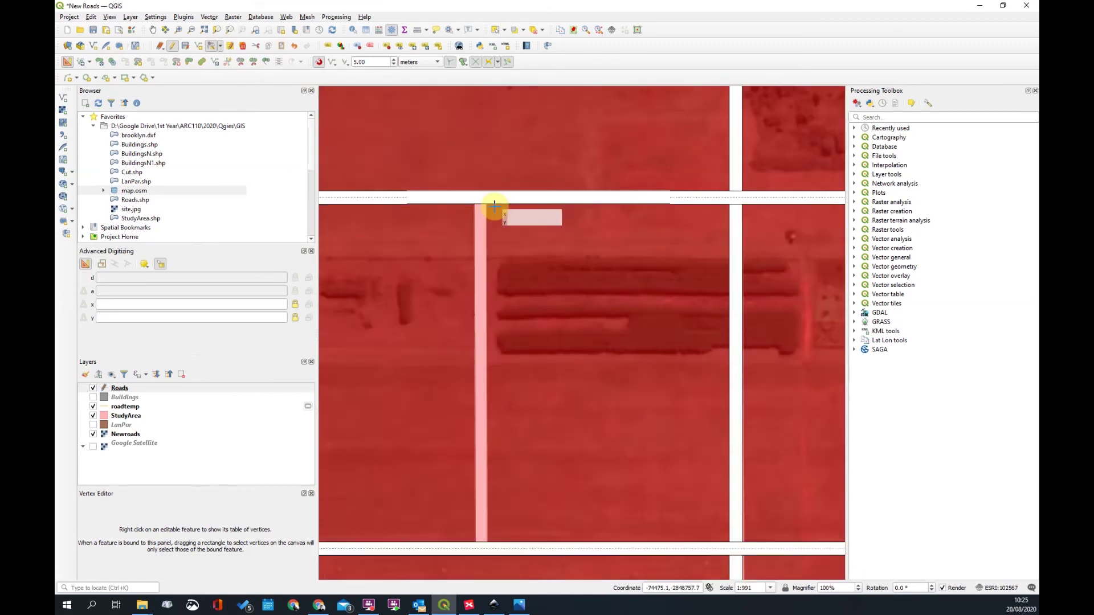
scroll(480, 146, up, 2)
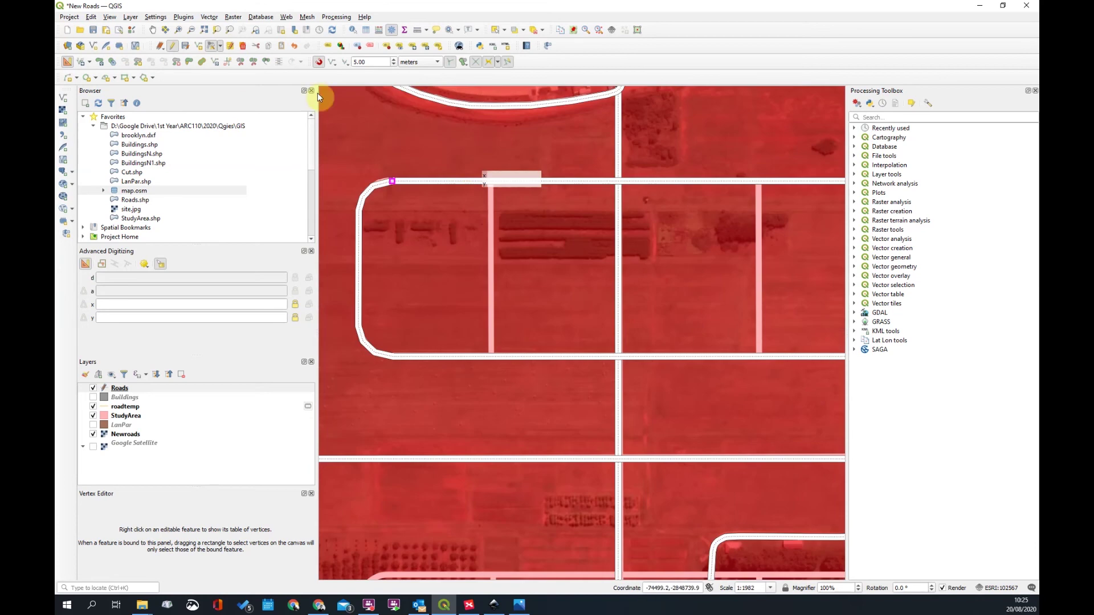
Start a new road line on the northern side of the northern loop, snapped at the centre of the proposed western cross road
click(203, 51)
scroll(516, 181, up, 2)
click(447, 161)
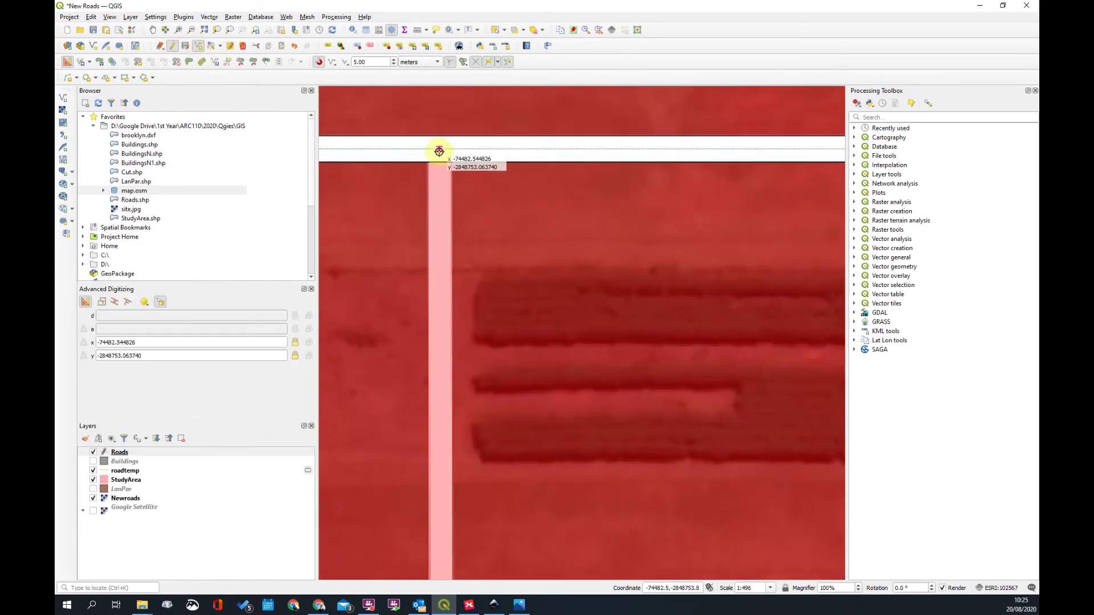
scroll(450, 264, down, 2)
scroll(459, 273, up, 2)
key(Escape)
scroll(453, 251, up, 2)
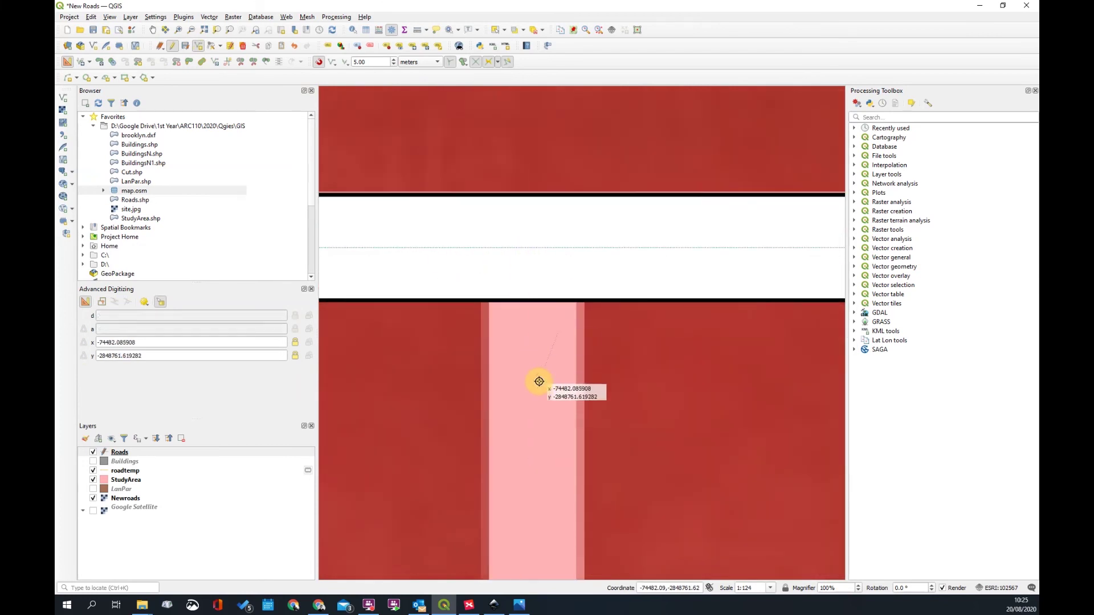
click(534, 249)
End the western cross road straight below its start at a -90° angle on the loop's southern side, leaving its attributes empty
scroll(527, 291, down, 6)
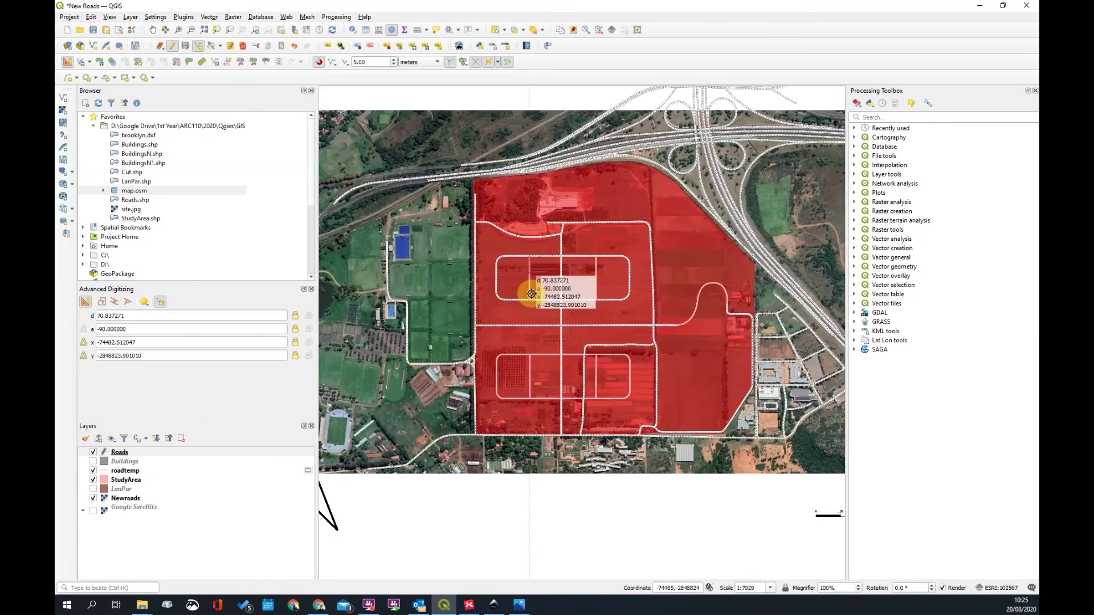
scroll(528, 330, up, 5)
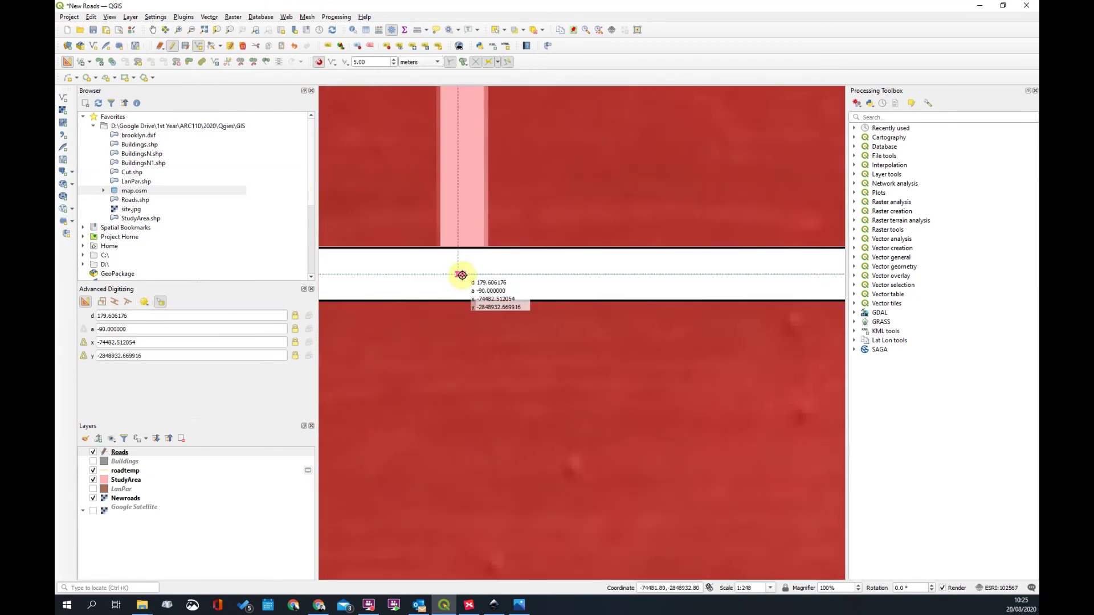
click(459, 276)
click(467, 293)
right_click(467, 293)
click(563, 432)
scroll(485, 406, down, 4)
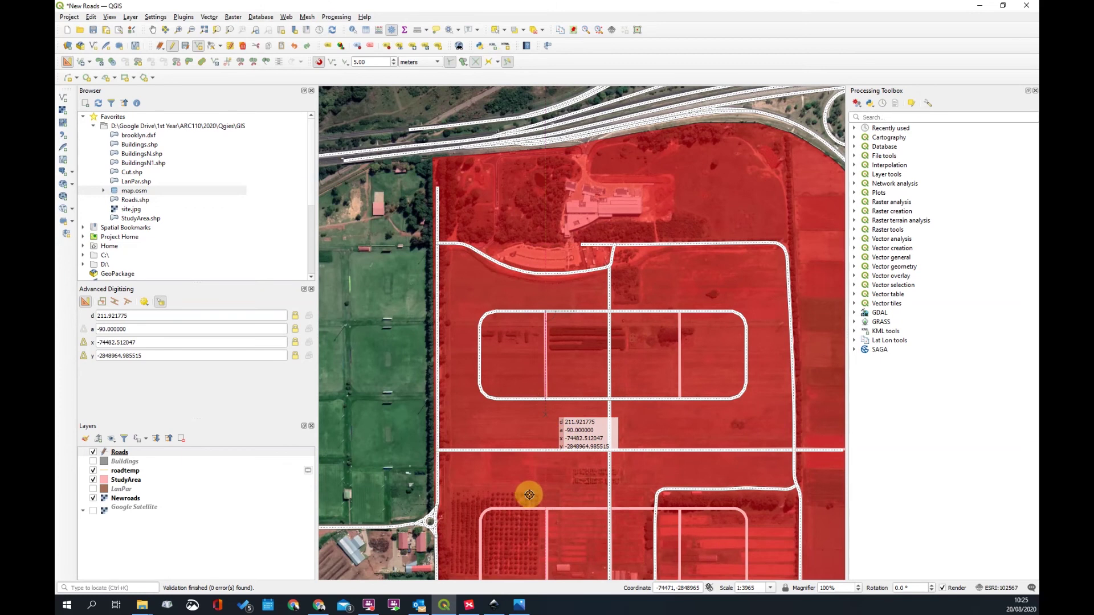
scroll(529, 495, up, 3)
key(a)
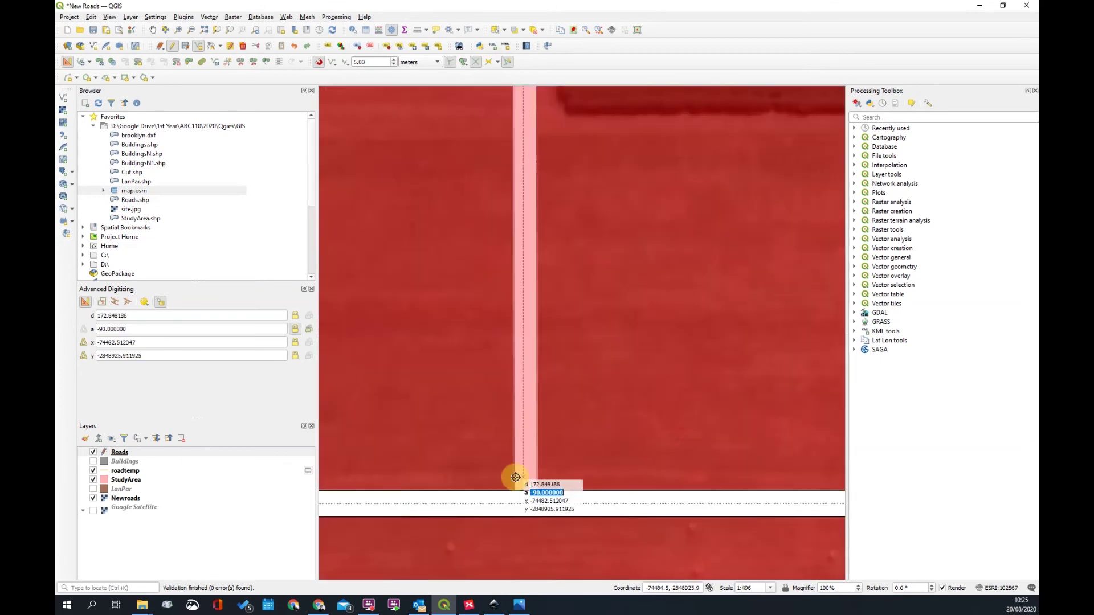
right_click(590, 456)
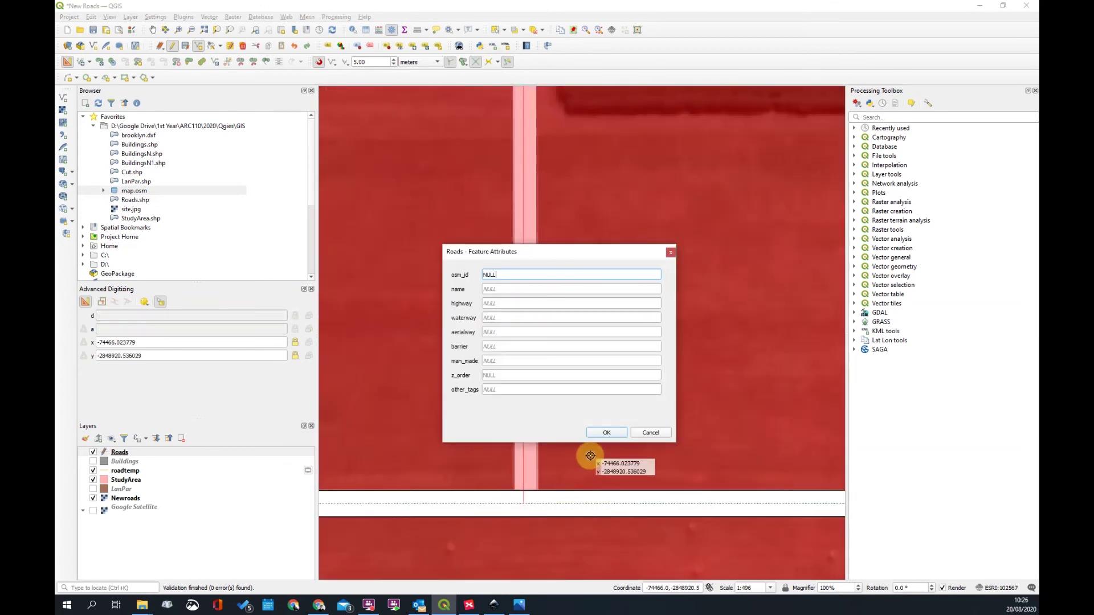
click(606, 433)
Copy the northern loop's western cross road horizontally eastward onto the proposed eastern cross road
scroll(530, 365, down, 1)
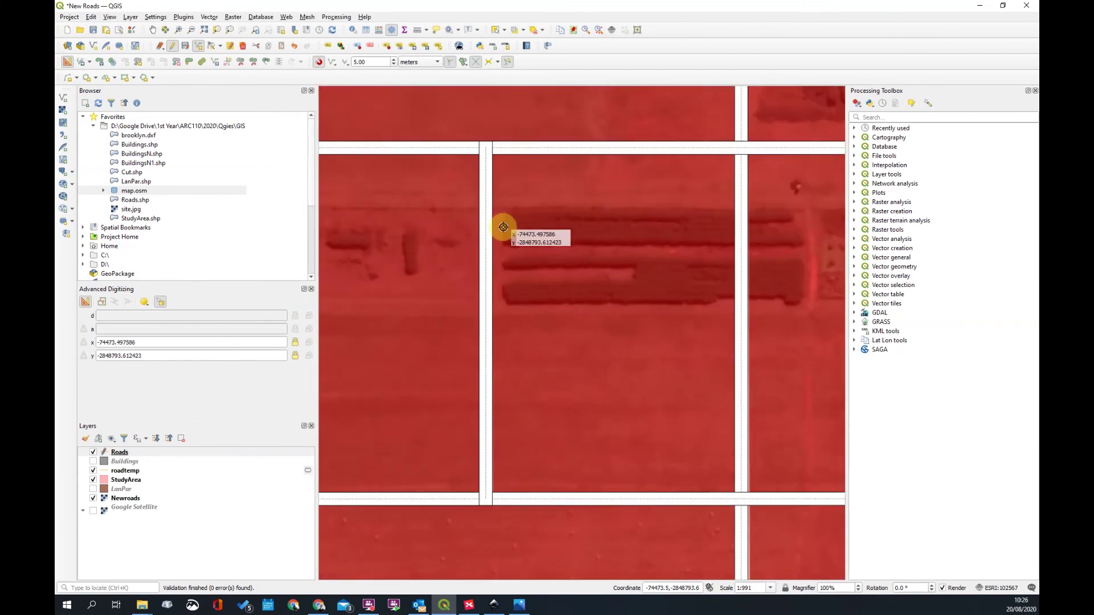
scroll(503, 227, down, 3)
scroll(515, 246, up, 3)
drag(475, 277, 544, 260)
scroll(474, 274, down, 2)
scroll(468, 230, up, 1)
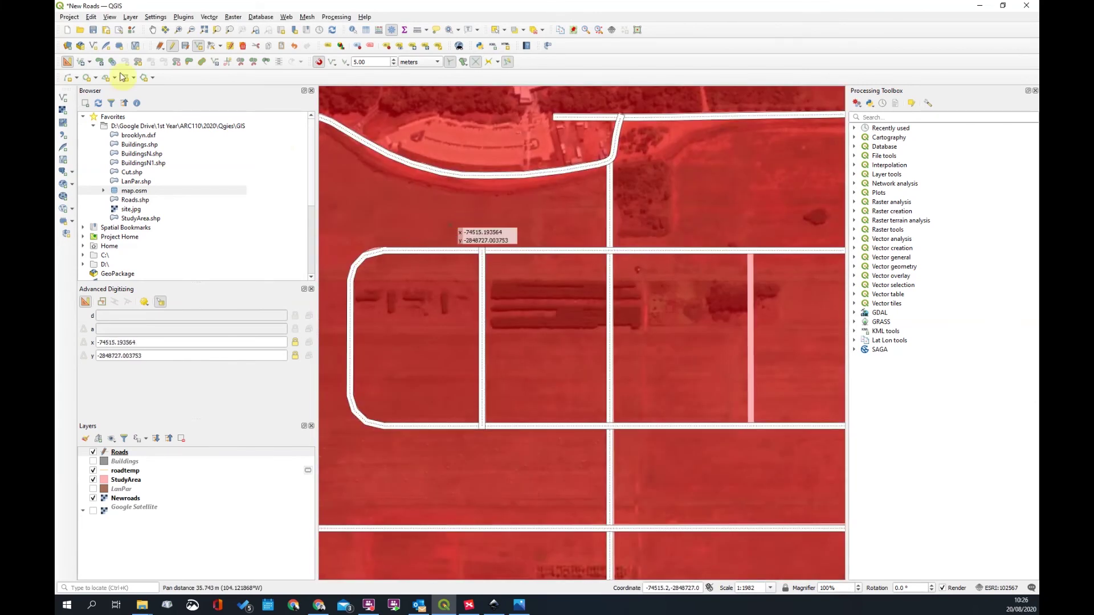
click(492, 31)
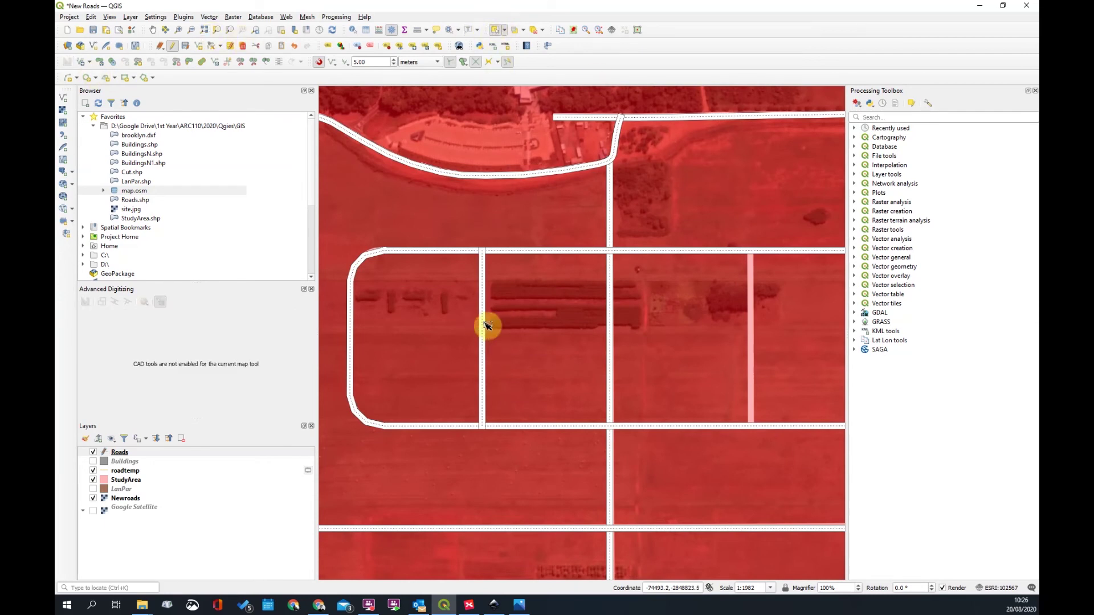
click(483, 326)
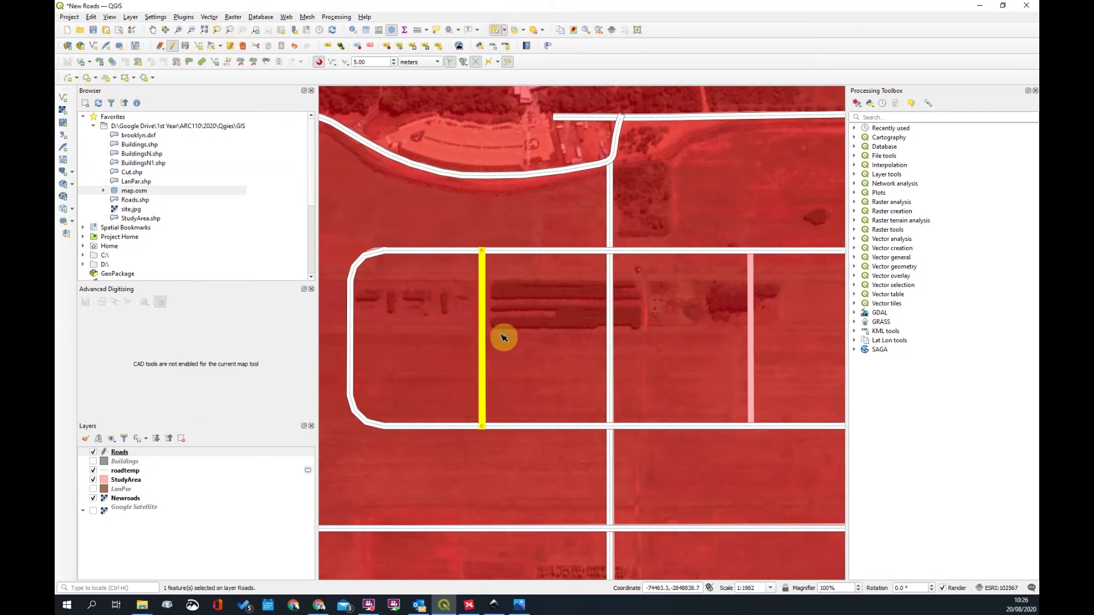
click(82, 64)
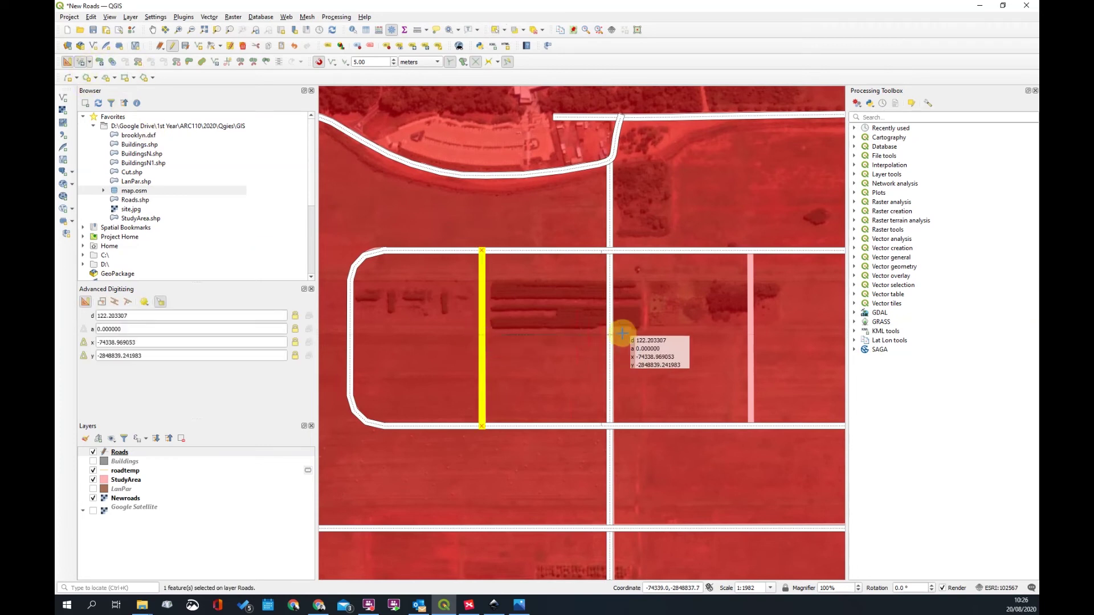
drag(625, 342, 539, 345)
click(565, 339)
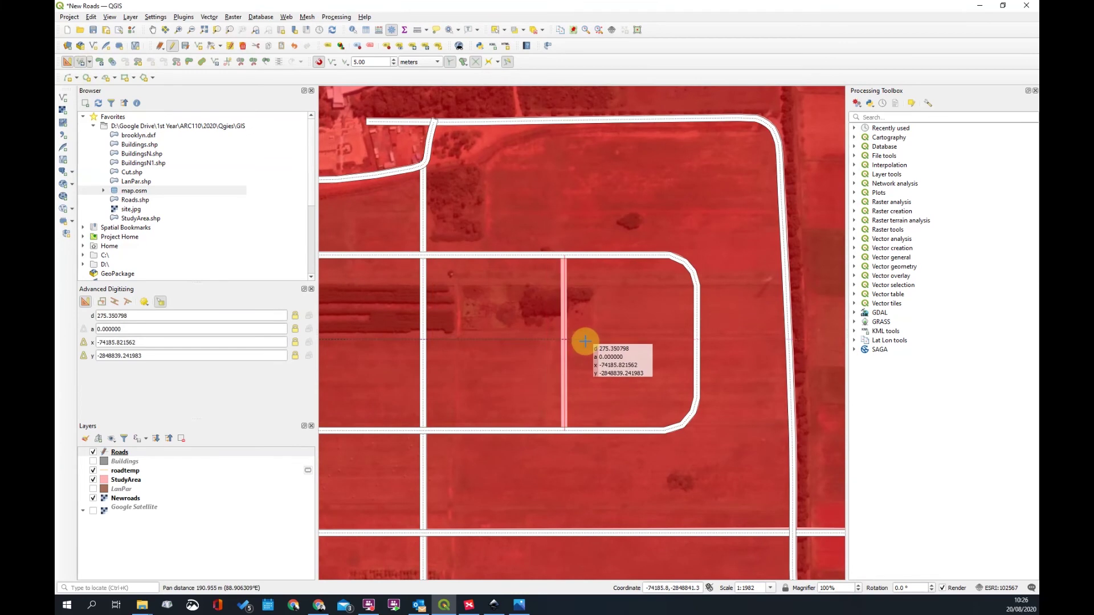
Select both cross roads of the northern loop and copy them southward to the proposed southern loop
scroll(585, 341, down, 1)
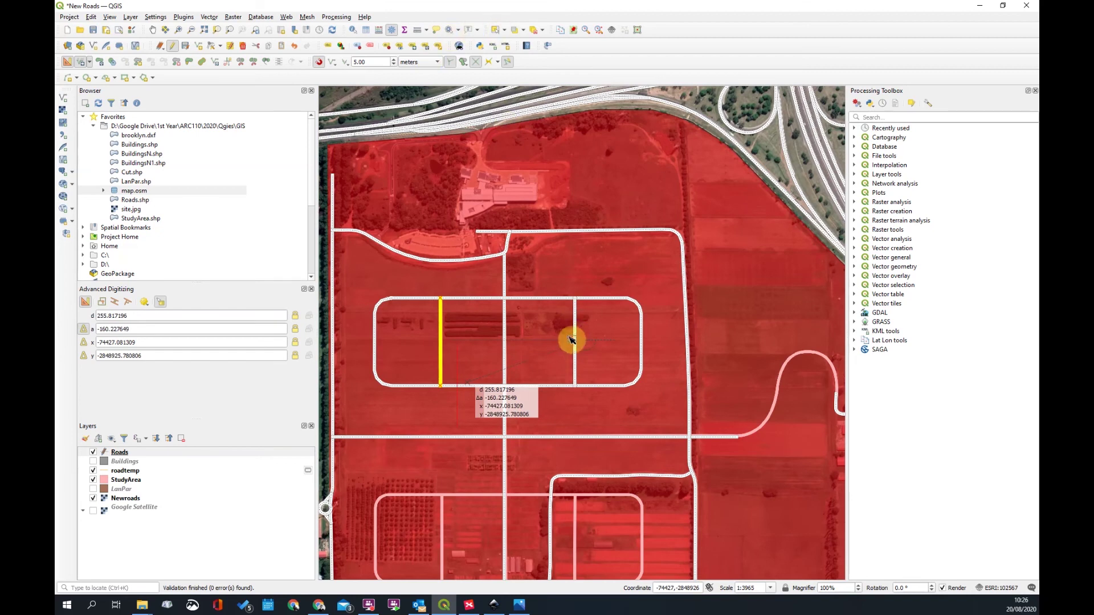
click(575, 345)
shift+click(442, 354)
click(84, 63)
click(470, 359)
click(471, 521)
drag(489, 522, 490, 433)
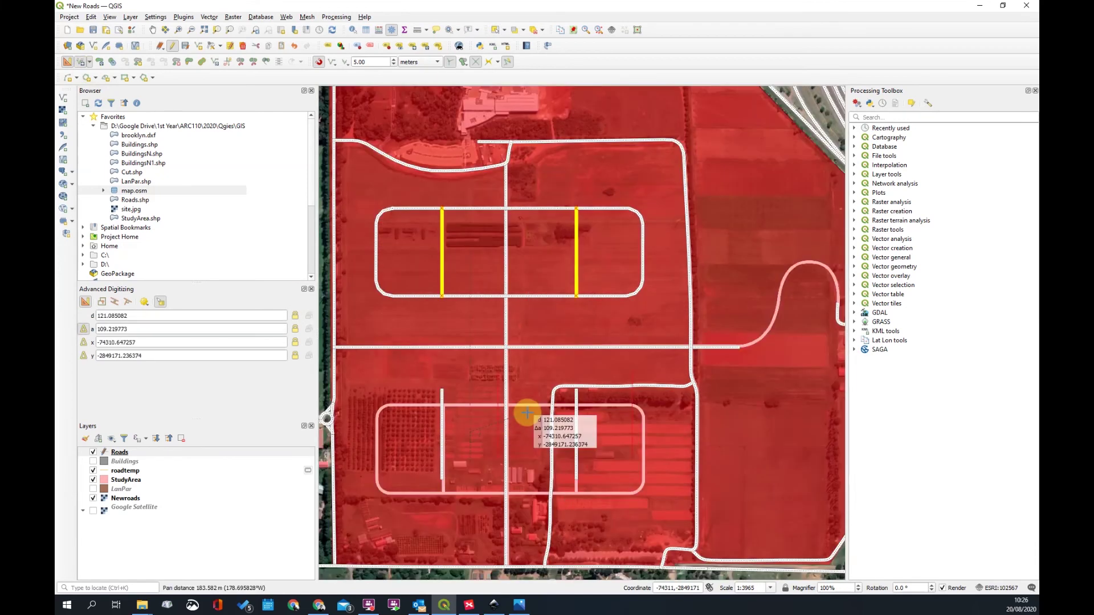
click(402, 221)
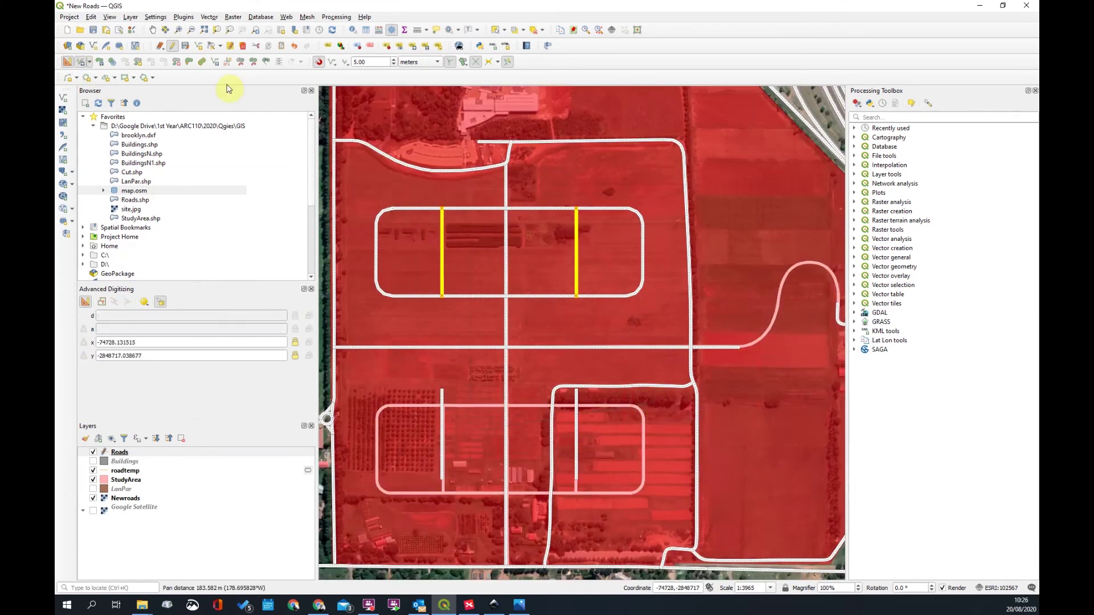
Copy the northern loop road southward onto the proposed southern loop
click(495, 31)
click(472, 216)
click(472, 211)
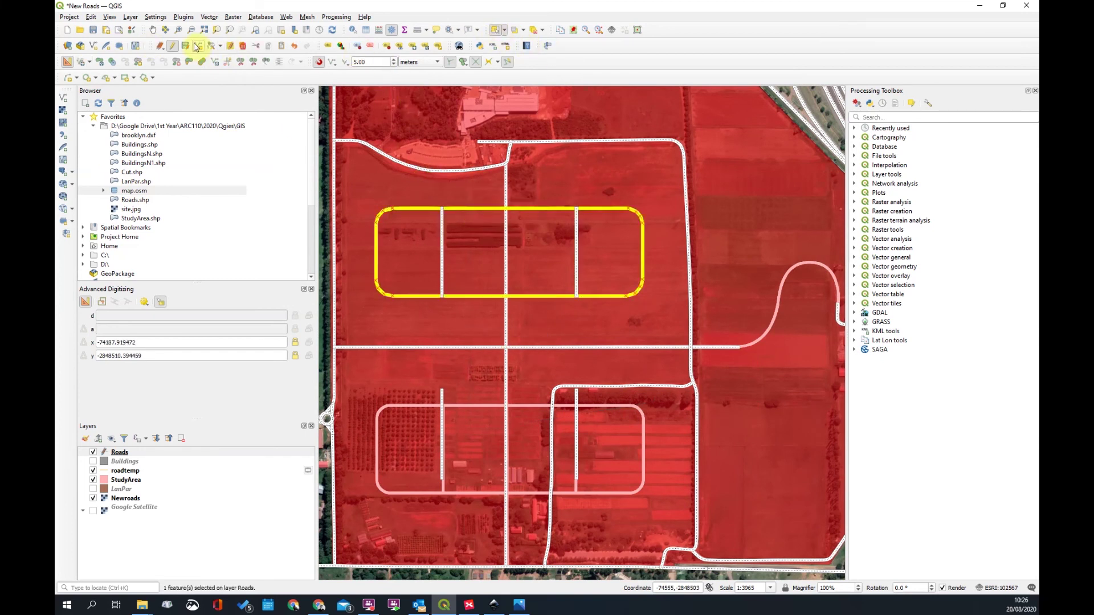
click(81, 62)
click(483, 236)
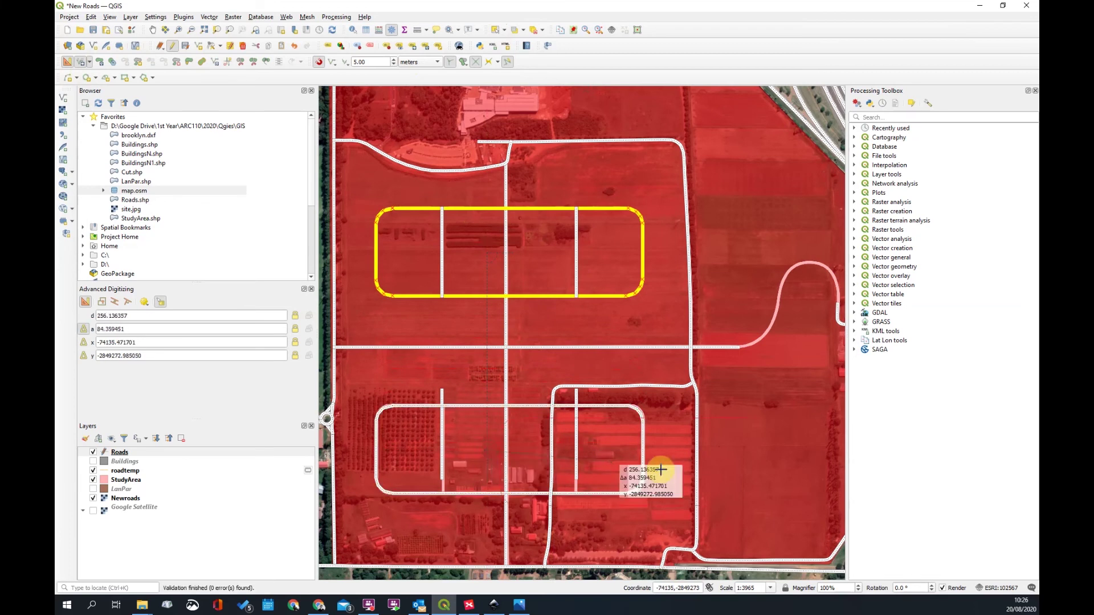
Delete the old road that runs through the eastern half of the southern loop
scroll(521, 445, up, 1)
scroll(596, 373, down, 2)
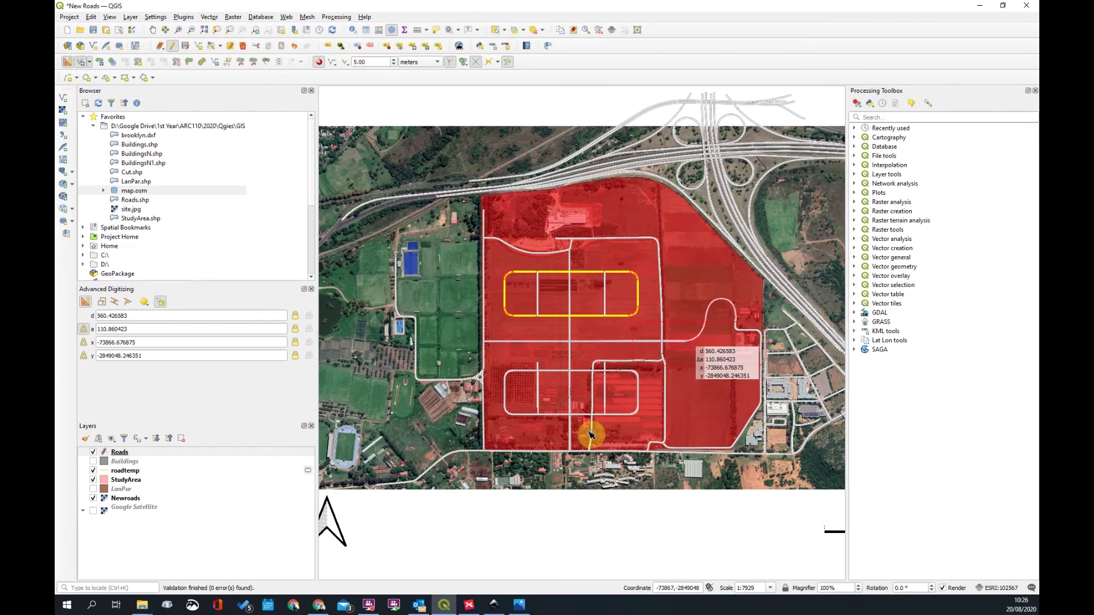
key(Delete)
Select both cross roads of the southern loop and move them southward so they fit between the loop's two long sides
scroll(605, 404, up, 2)
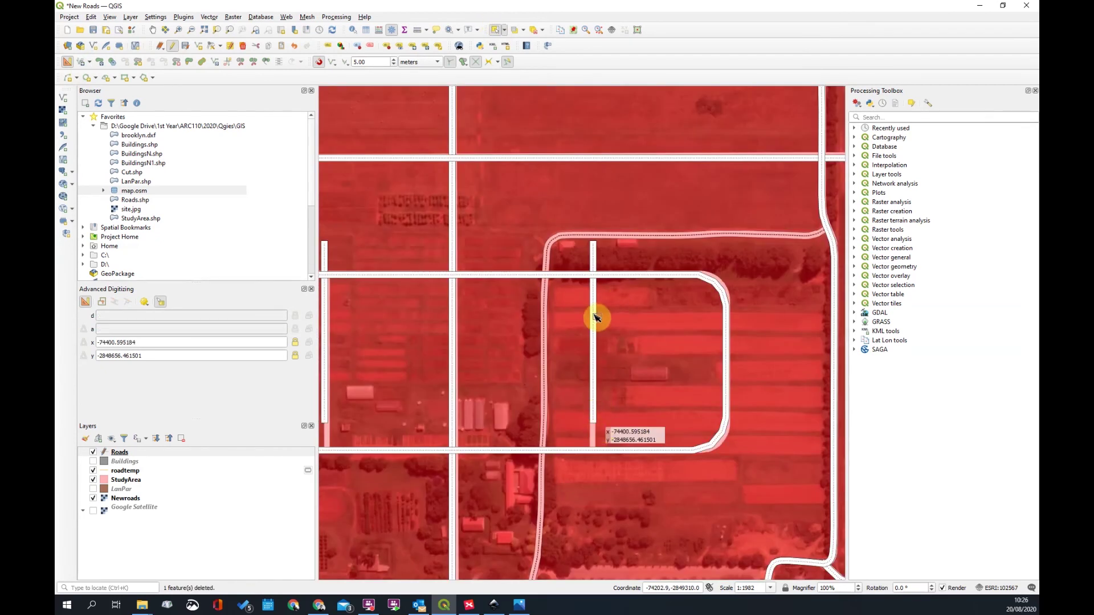
click(597, 426)
scroll(598, 425, up, 1)
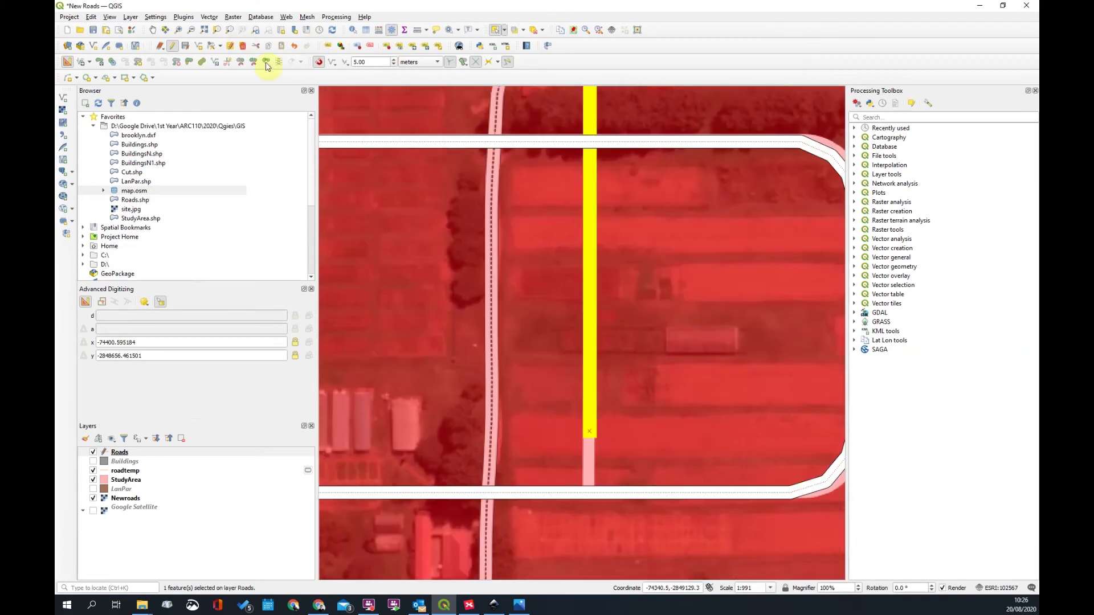
scroll(652, 213, down, 2)
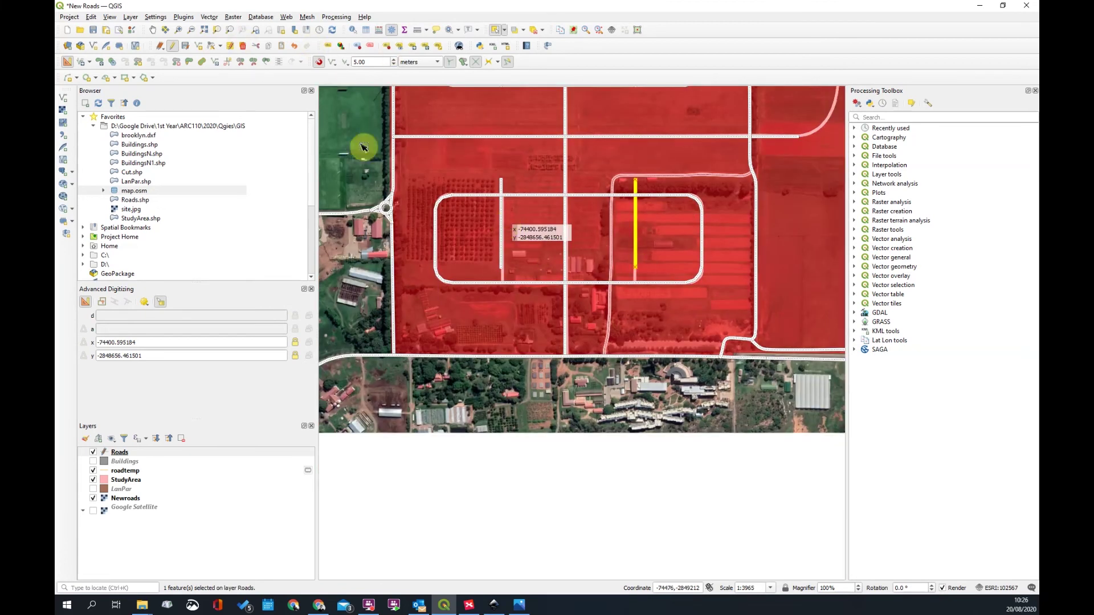
click(90, 62)
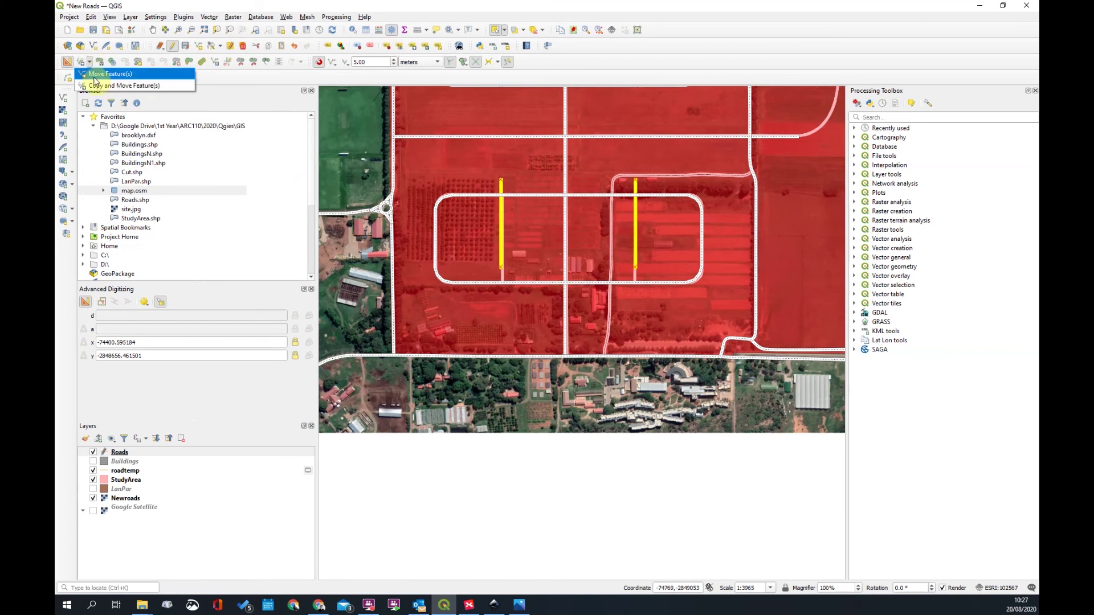
click(94, 73)
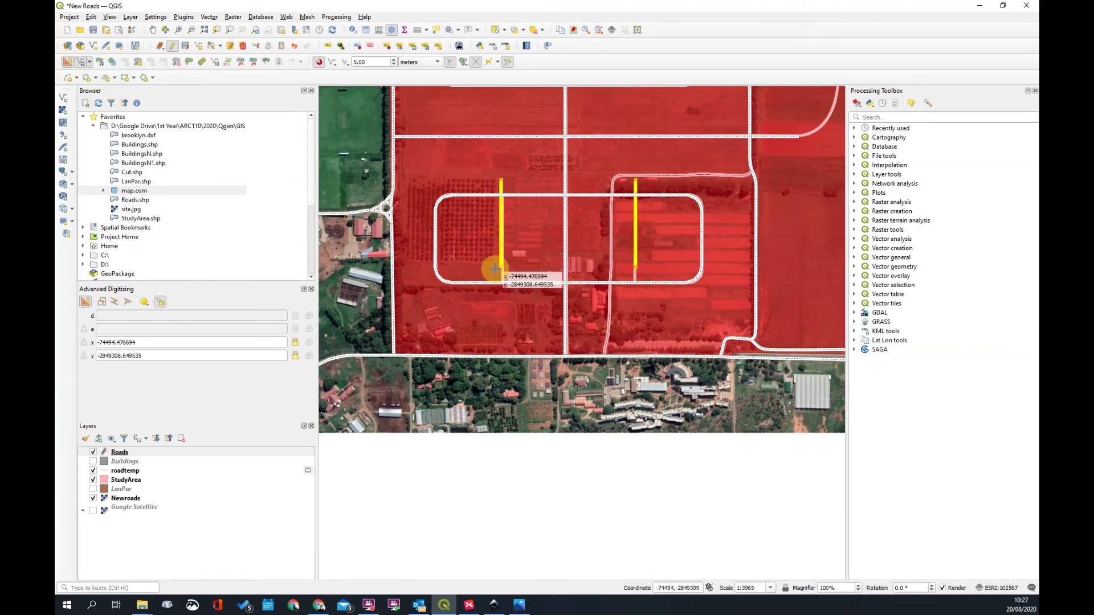
scroll(448, 274, up, 2)
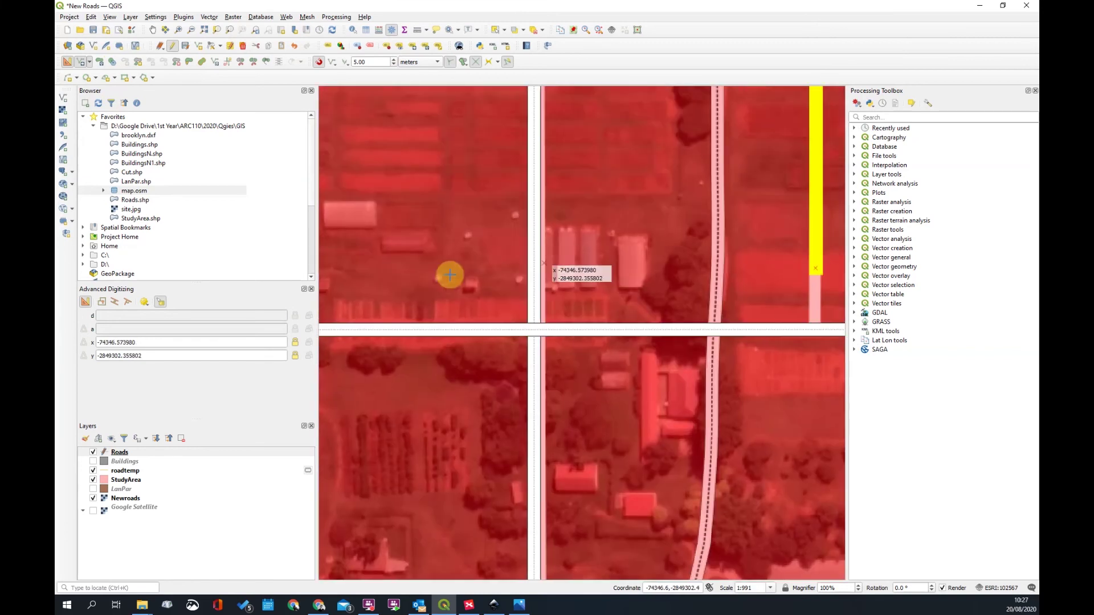
scroll(538, 307, down, 1)
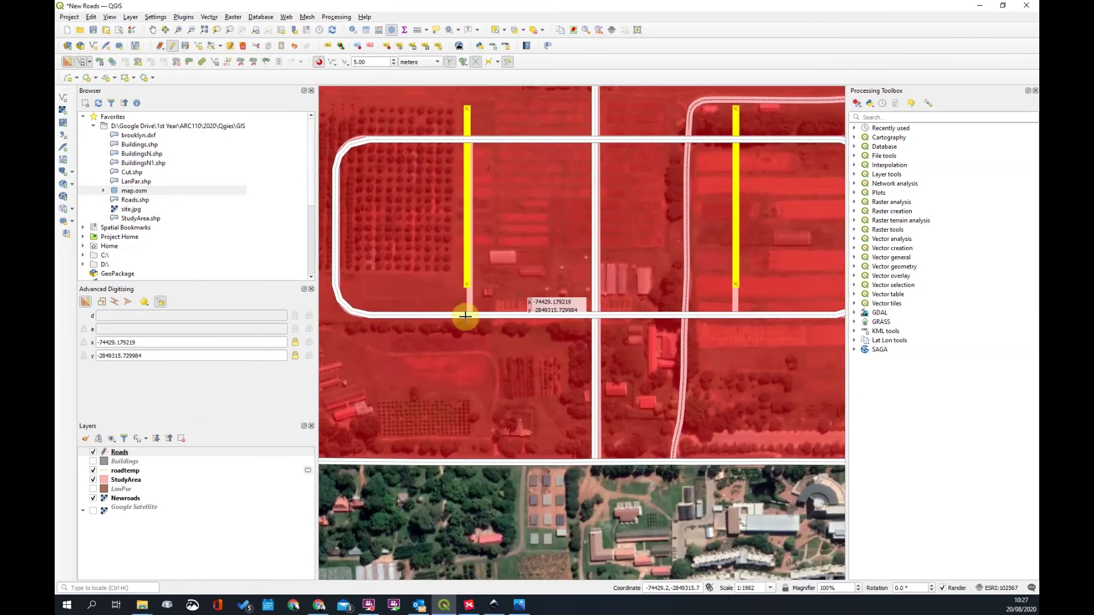
scroll(516, 294, down, 1)
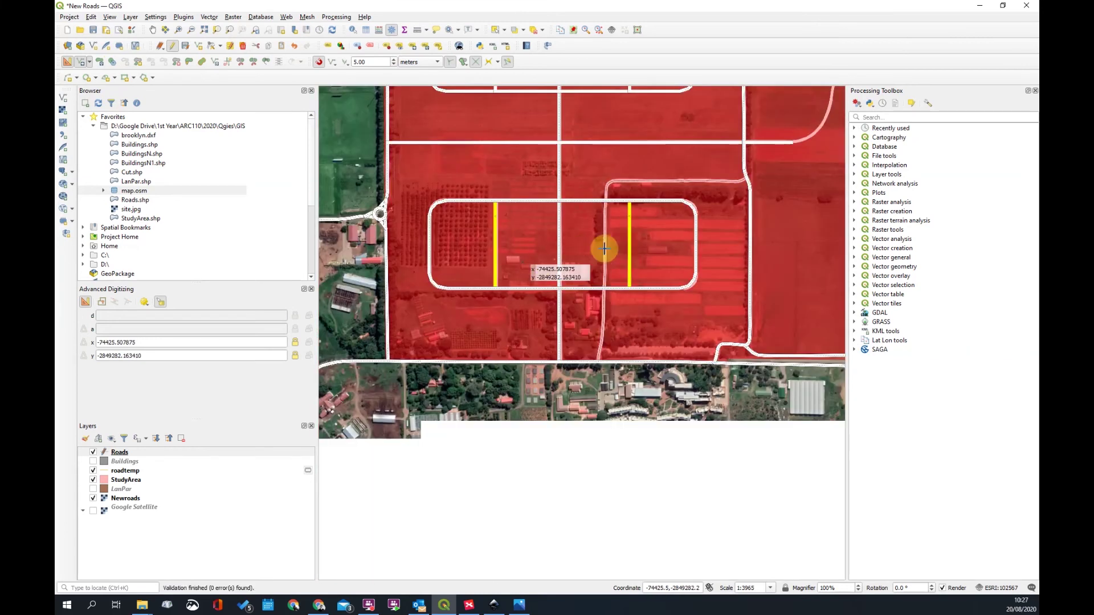
scroll(667, 223, up, 1)
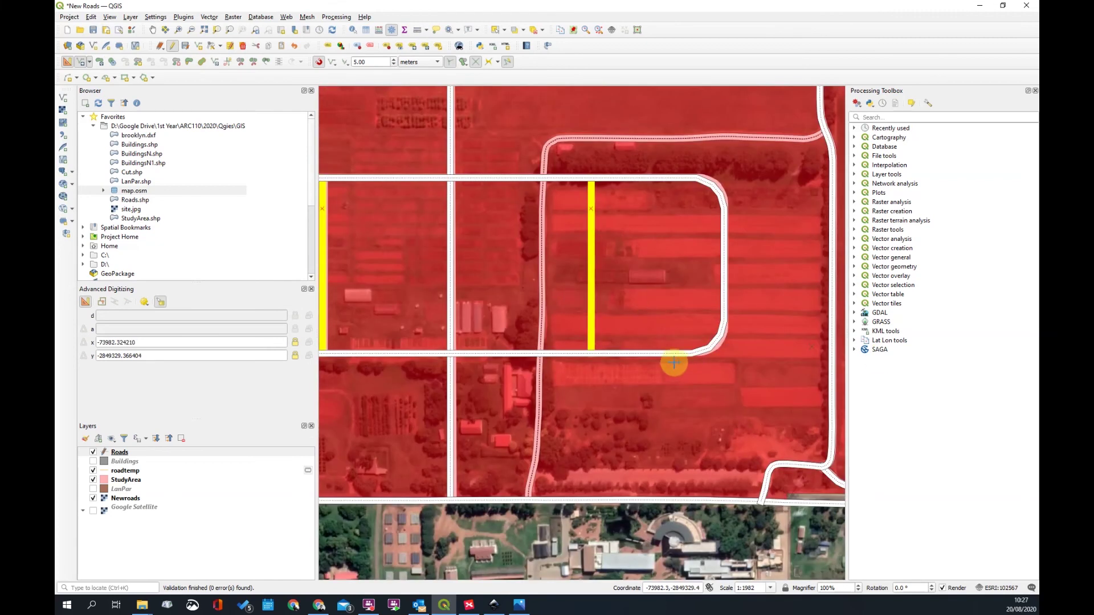
scroll(699, 456, down, 1)
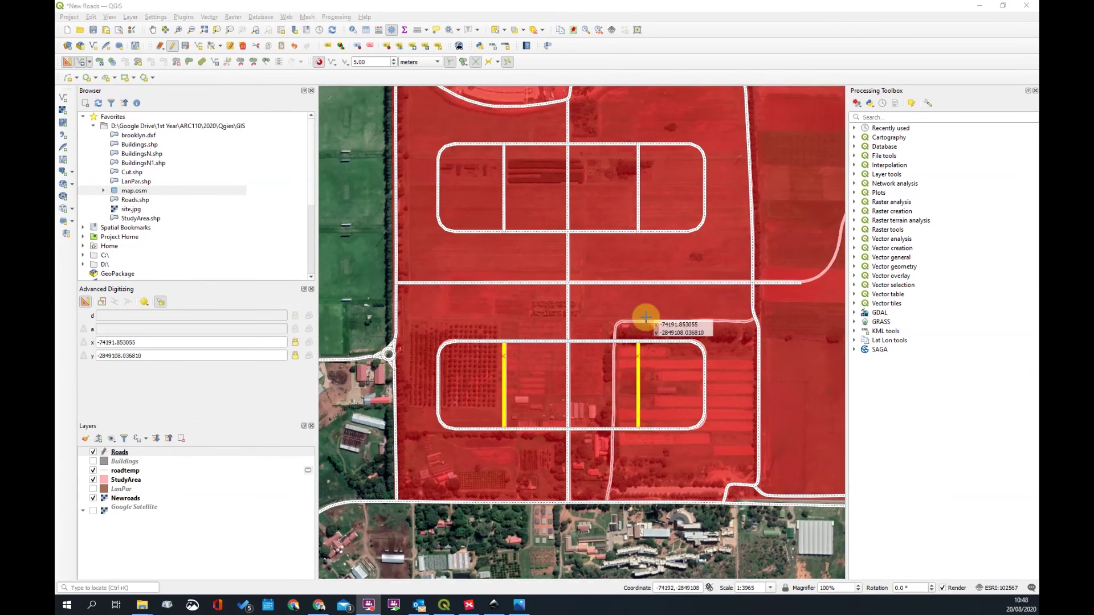
With the Vertex Tool, add a vertex to the central east-west road where it crosses the eastern north-south road
scroll(642, 318, down, 1)
scroll(642, 339, up, 1)
scroll(611, 317, down, 1)
drag(665, 302, 566, 361)
scroll(689, 298, up, 4)
scroll(551, 361, down, 2)
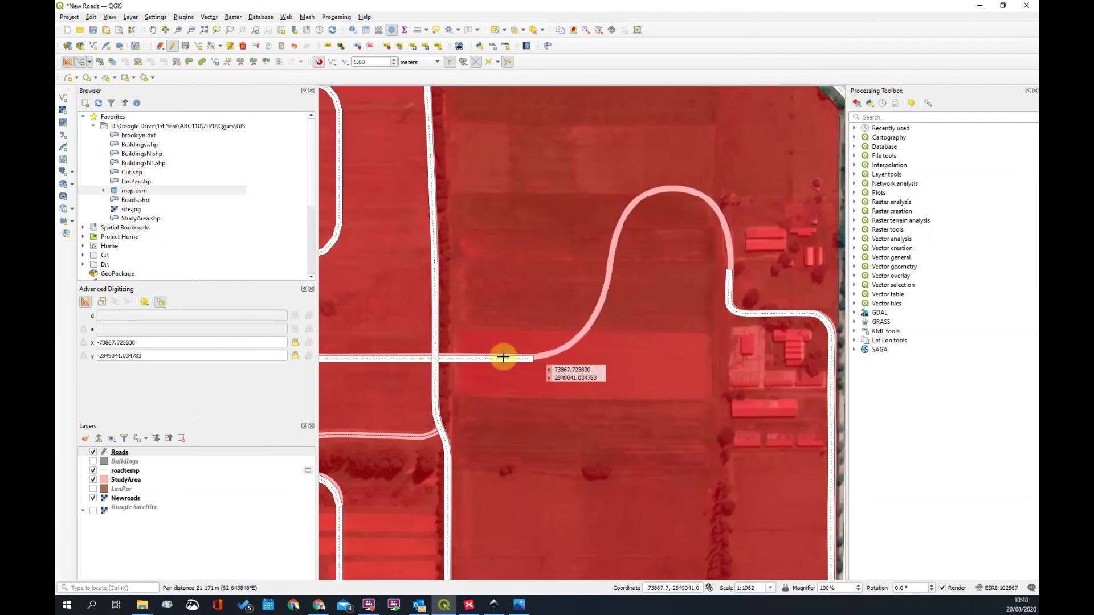
scroll(678, 322, down, 2)
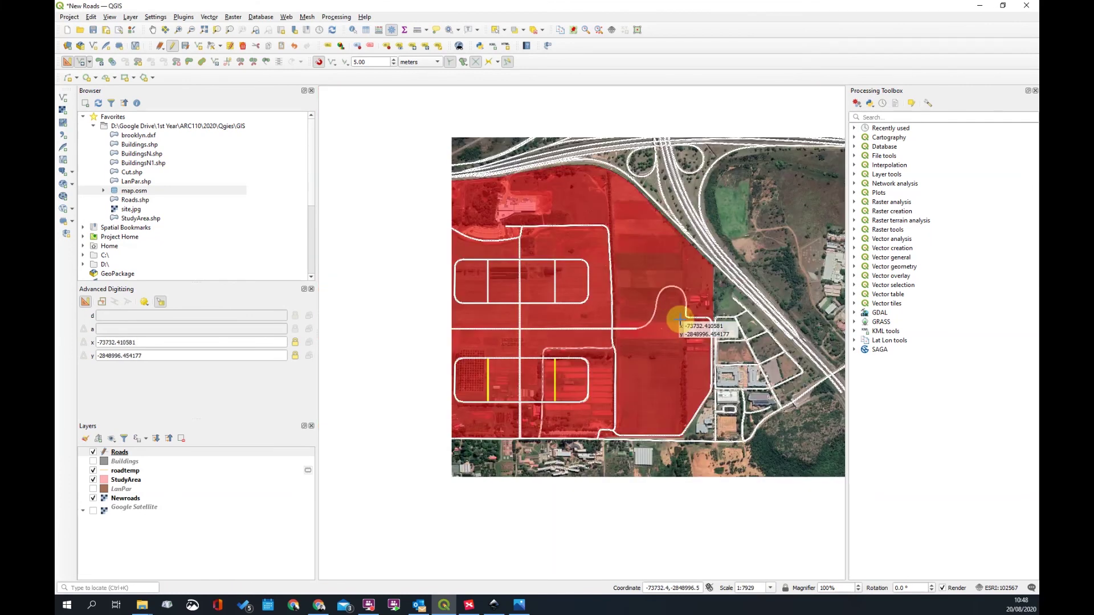
scroll(682, 324, up, 1)
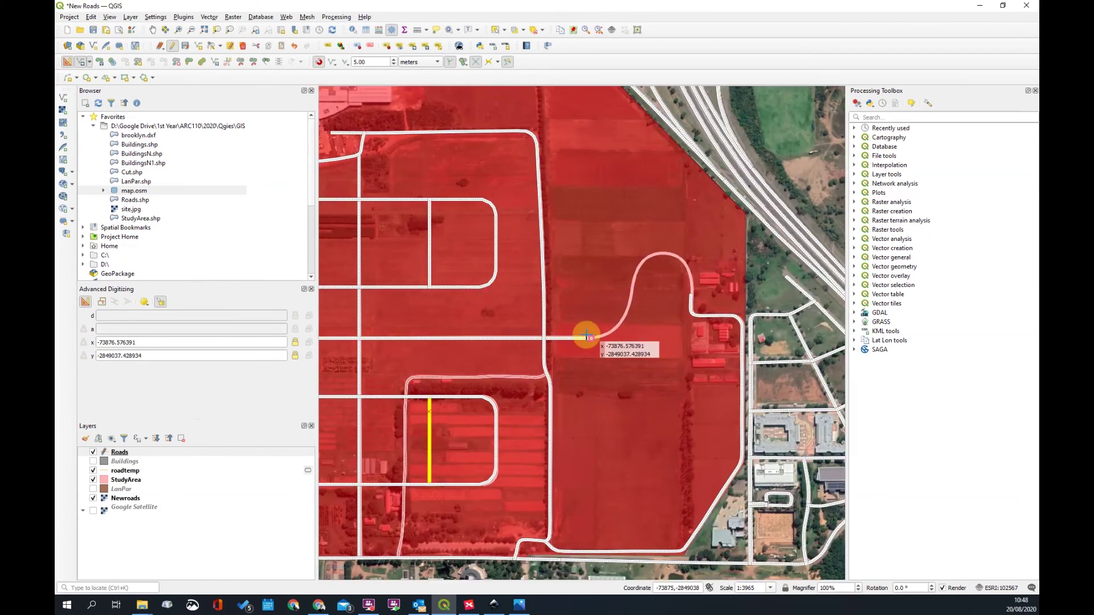
scroll(596, 324, up, 1)
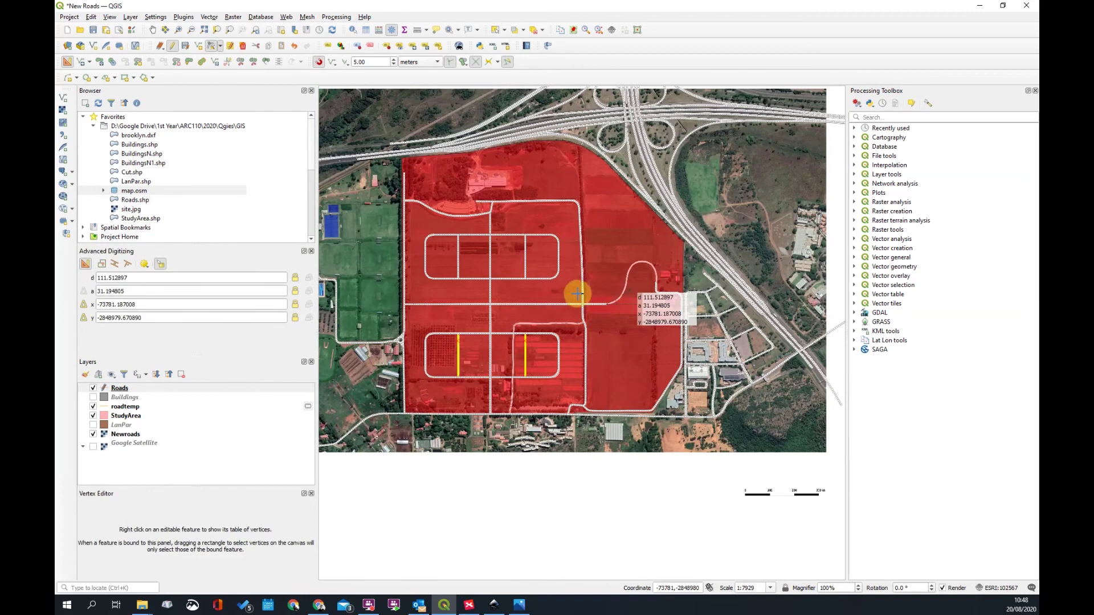
scroll(682, 335, up, 2)
click(708, 334)
scroll(681, 335, down, 2)
scroll(646, 344, up, 2)
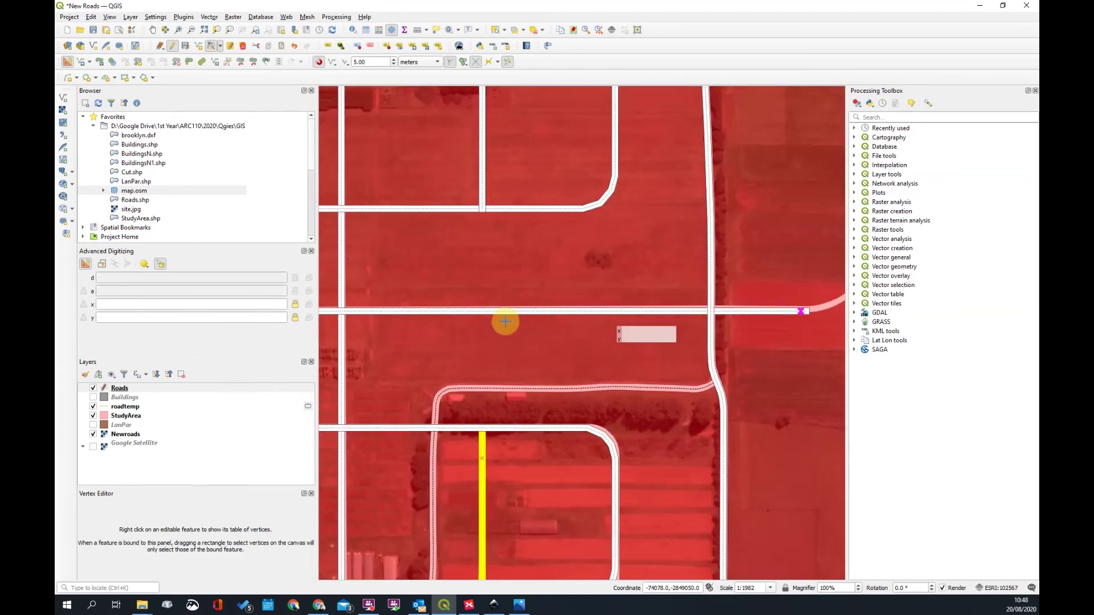
scroll(500, 312, down, 1)
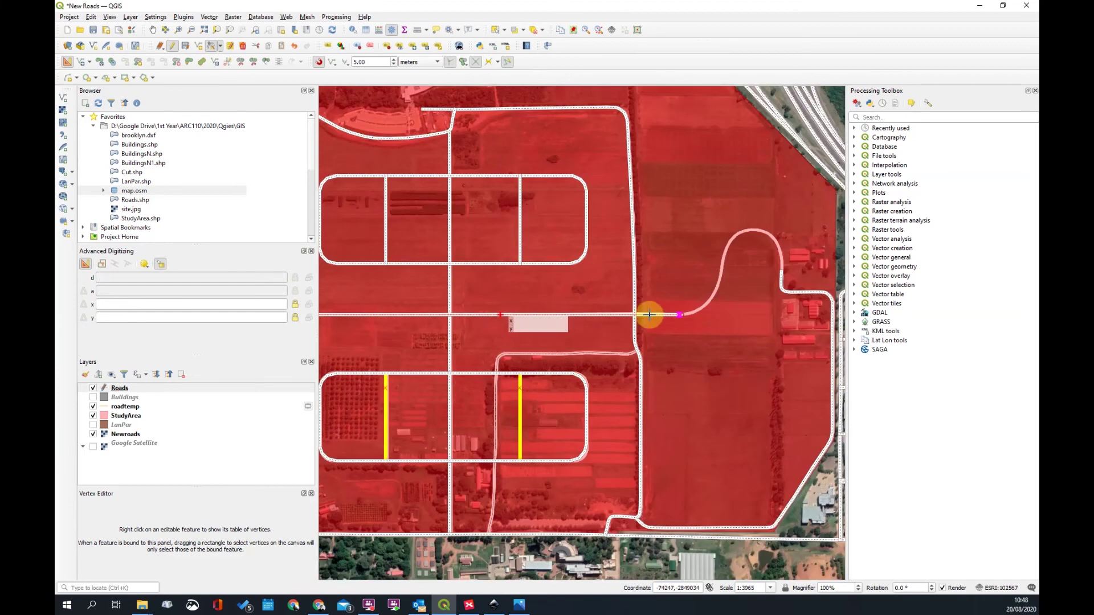
scroll(680, 315, up, 1)
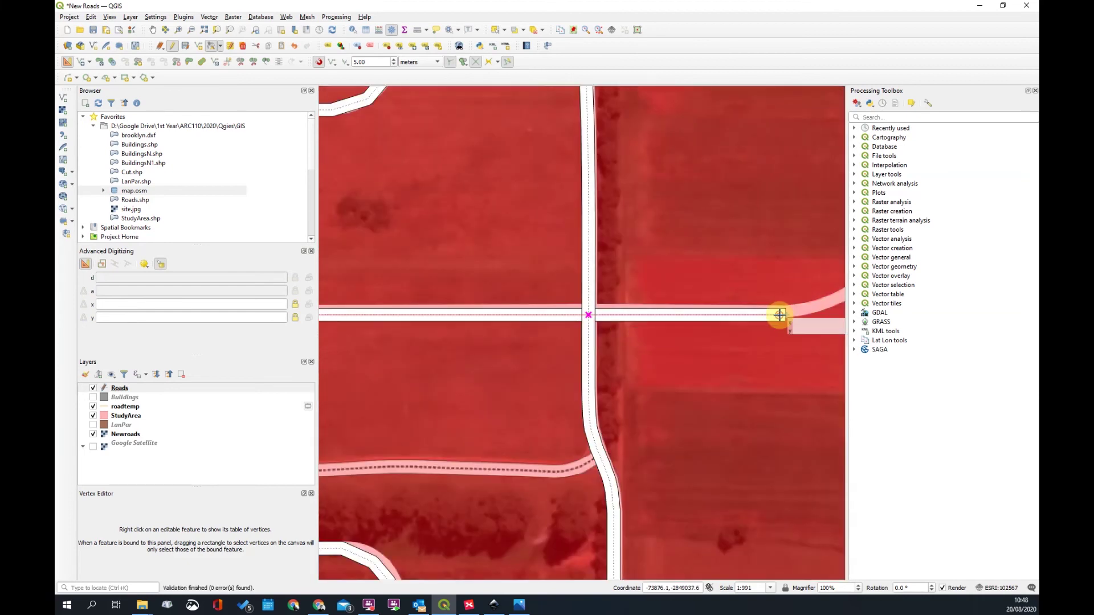
scroll(785, 289, down, 1)
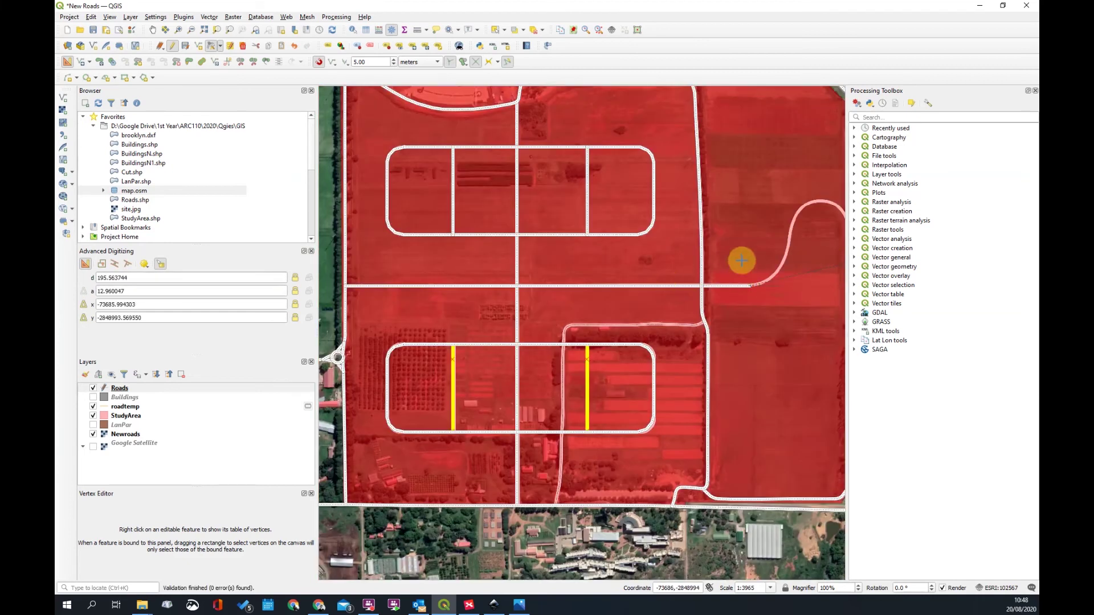
Move the central road's eastern end vertex onto the open end of the existing road beyond the proposed curve
scroll(809, 272, up, 1)
click(713, 225)
right_click(651, 349)
scroll(585, 341, down, 1)
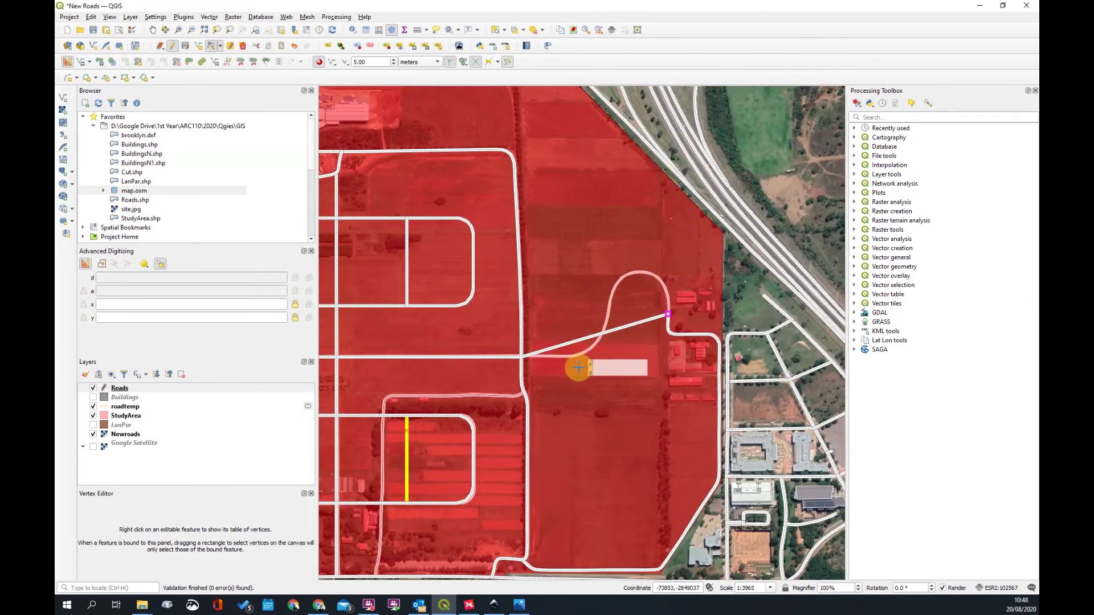
Add vertices to the connecting segment east of the junction and place them along the lower bend of the proposed curved road
scroll(578, 368, up, 1)
click(577, 366)
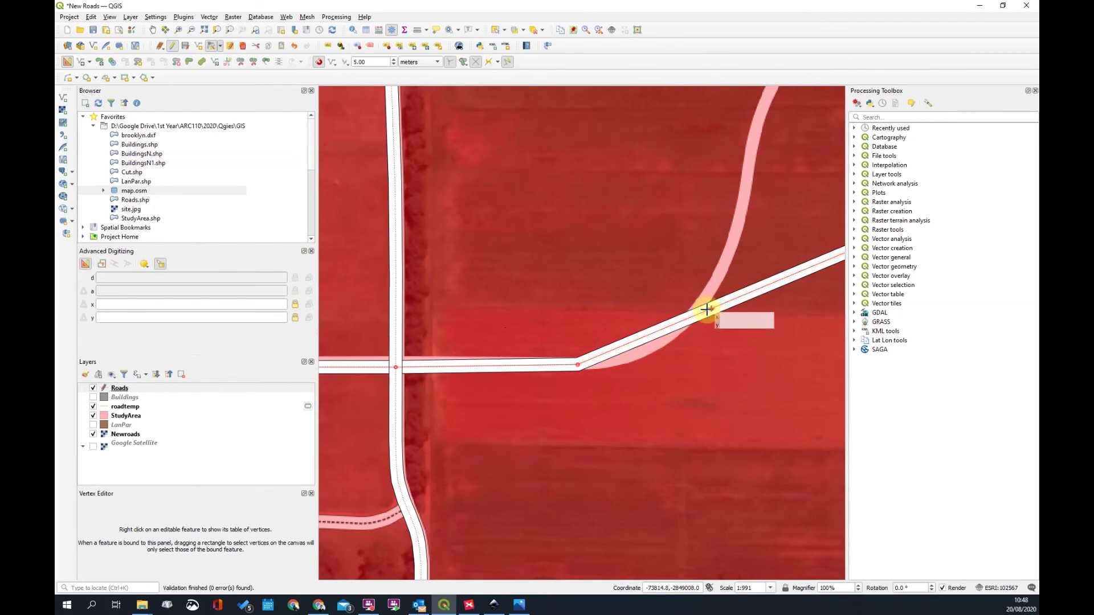
click(651, 348)
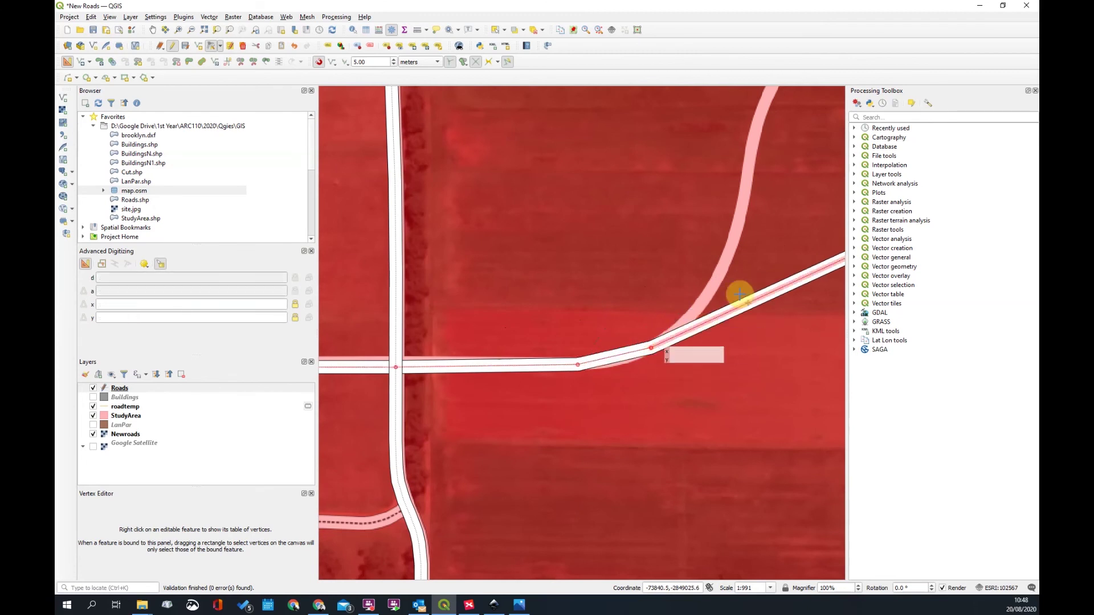
scroll(618, 344, down, 1)
scroll(693, 309, up, 1)
click(693, 309)
click(579, 346)
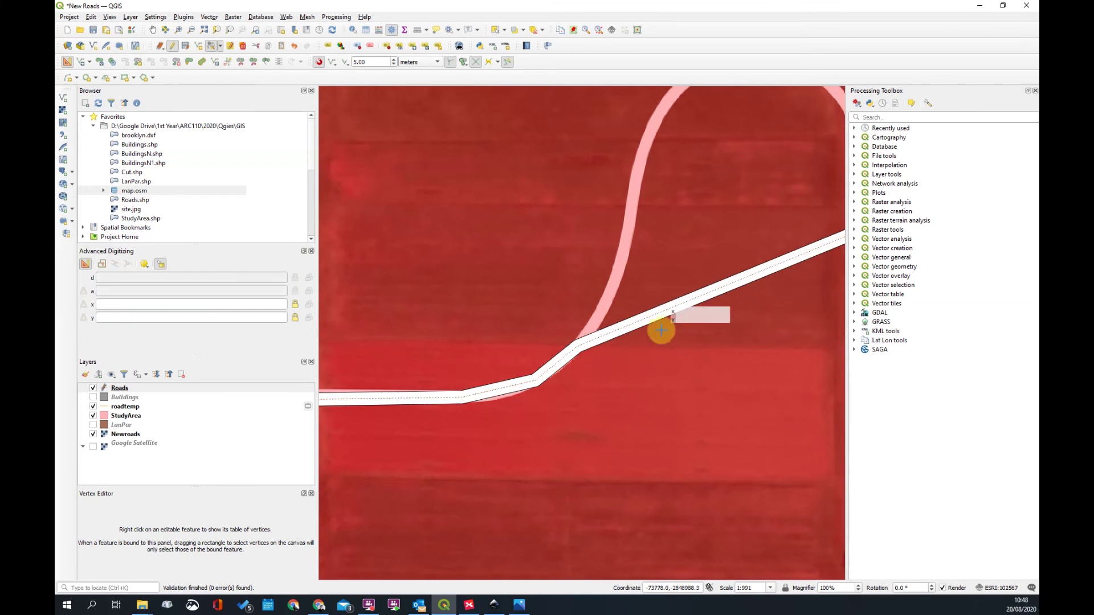
scroll(652, 323, down, 1)
click(683, 307)
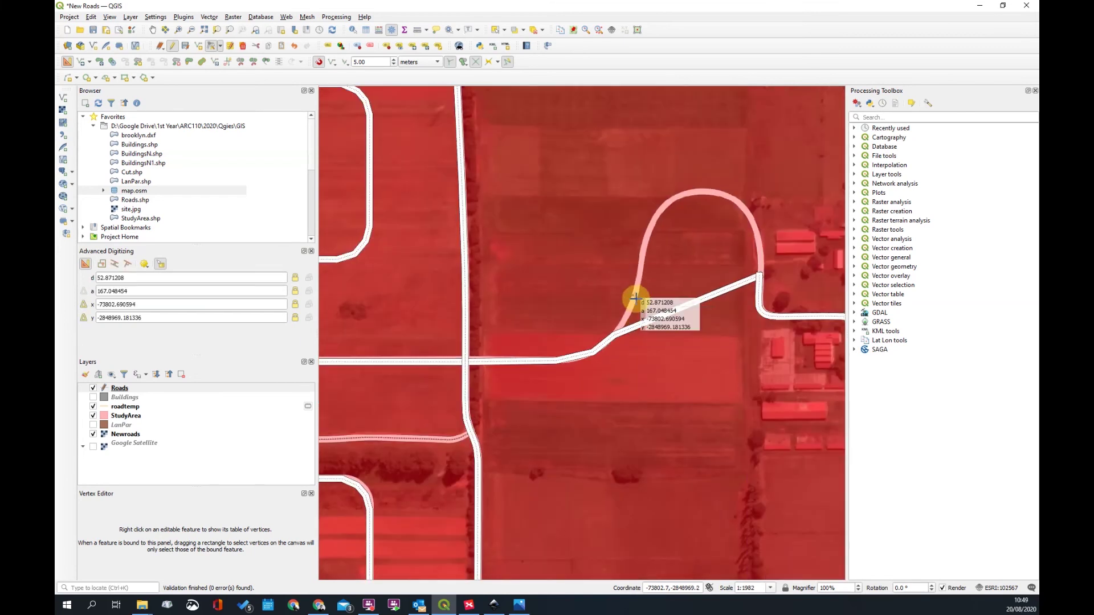
scroll(630, 312, up, 1)
click(632, 311)
scroll(677, 267, down, 1)
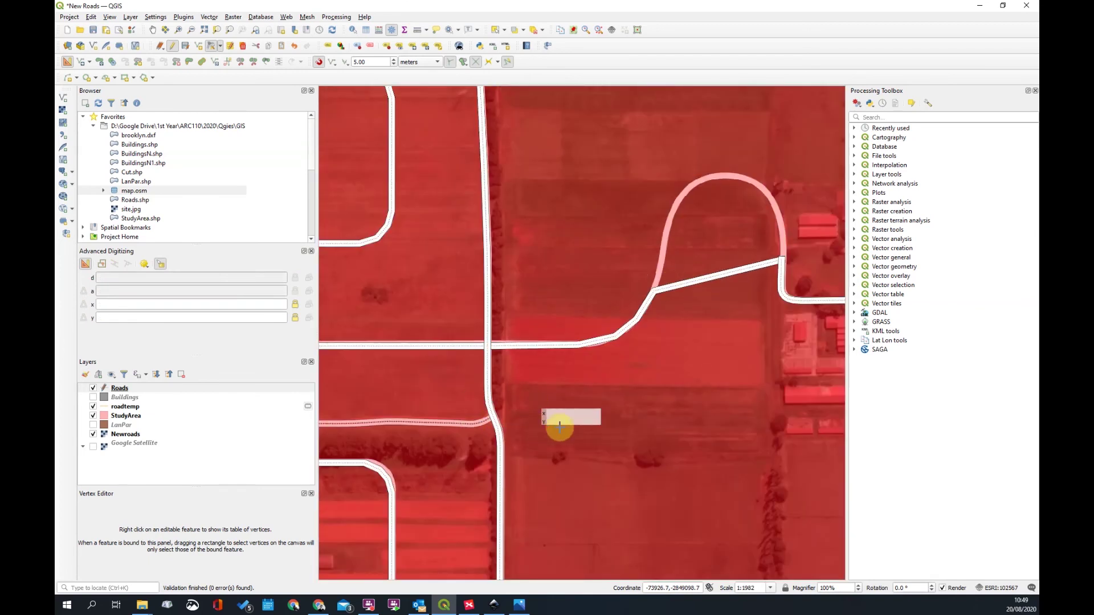
Add a vertex midway along the remaining straight segment and place it at the crest of the proposed curve
scroll(544, 393, up, 3)
scroll(679, 298, down, 3)
drag(710, 281, 503, 371)
click(571, 359)
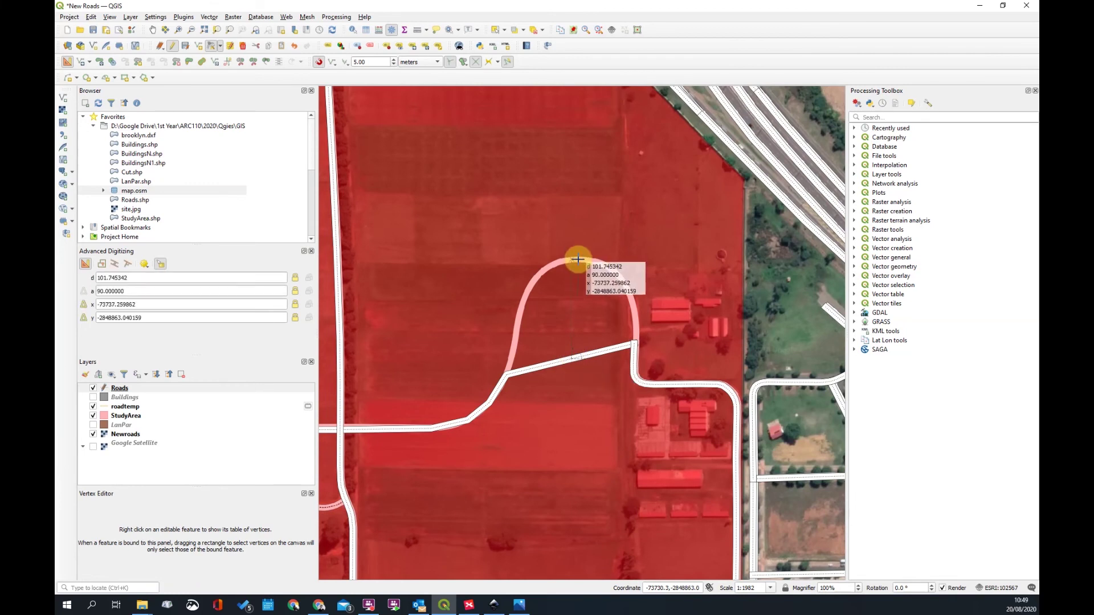
click(578, 260)
Add two vertices between the curve's crest and the existing eastern road, placing them along the proposed curve
click(611, 304)
scroll(641, 287, up, 3)
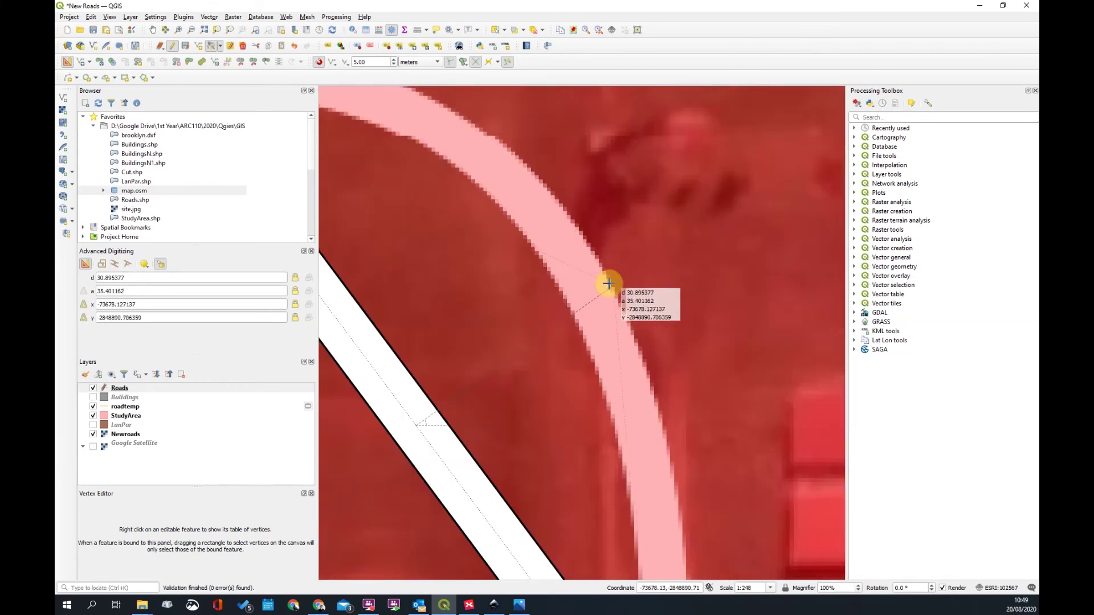
click(608, 283)
scroll(612, 285, down, 2)
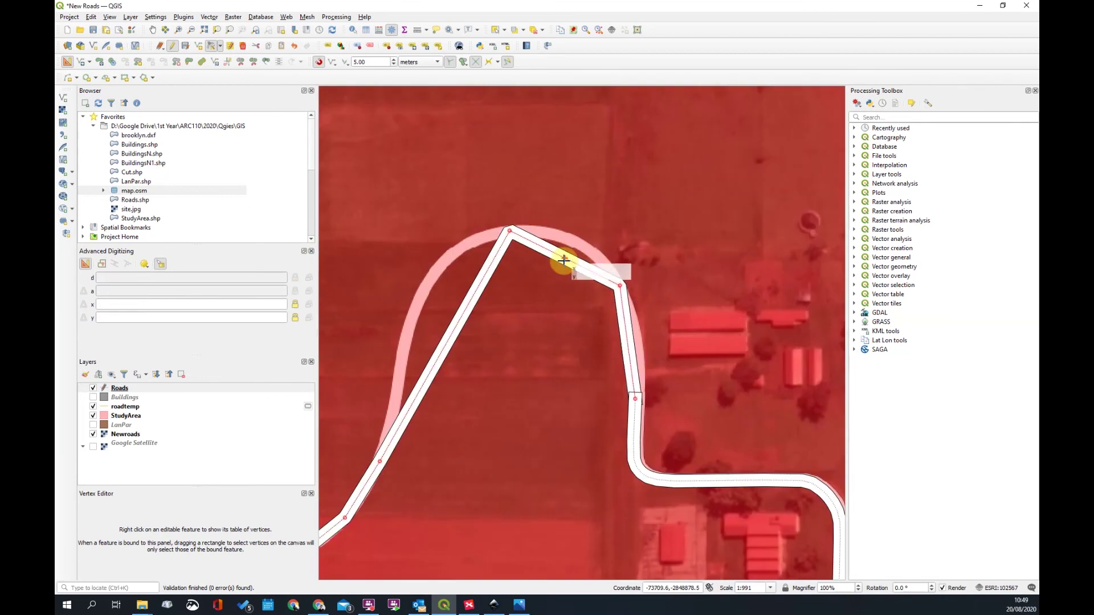
click(564, 260)
click(580, 246)
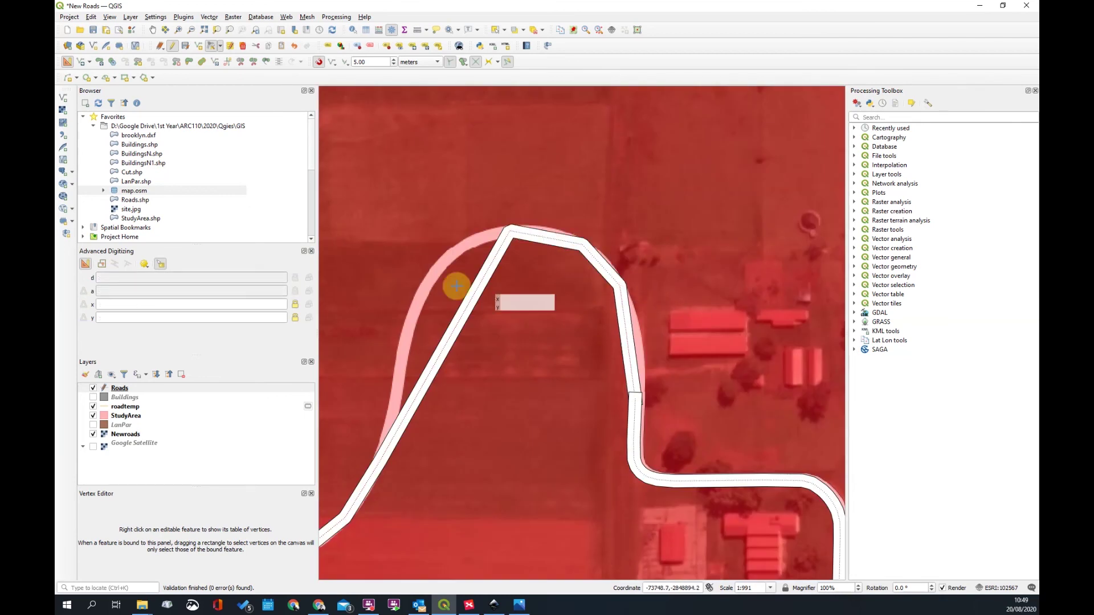
Add four vertices between the lower bend and the crest, placing them along the western side of the proposed curve
click(448, 341)
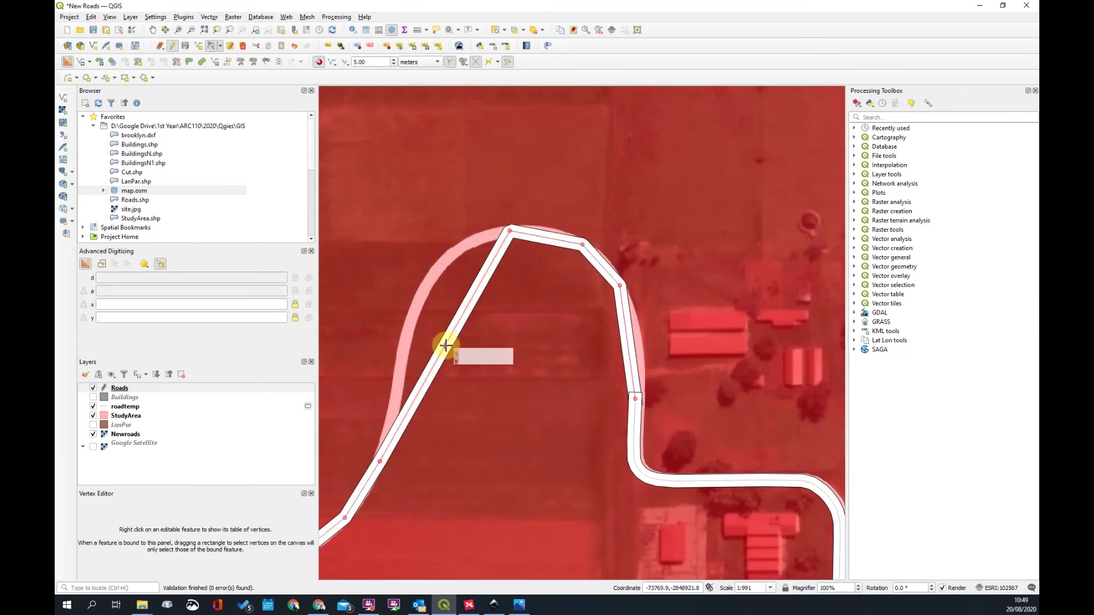
click(392, 412)
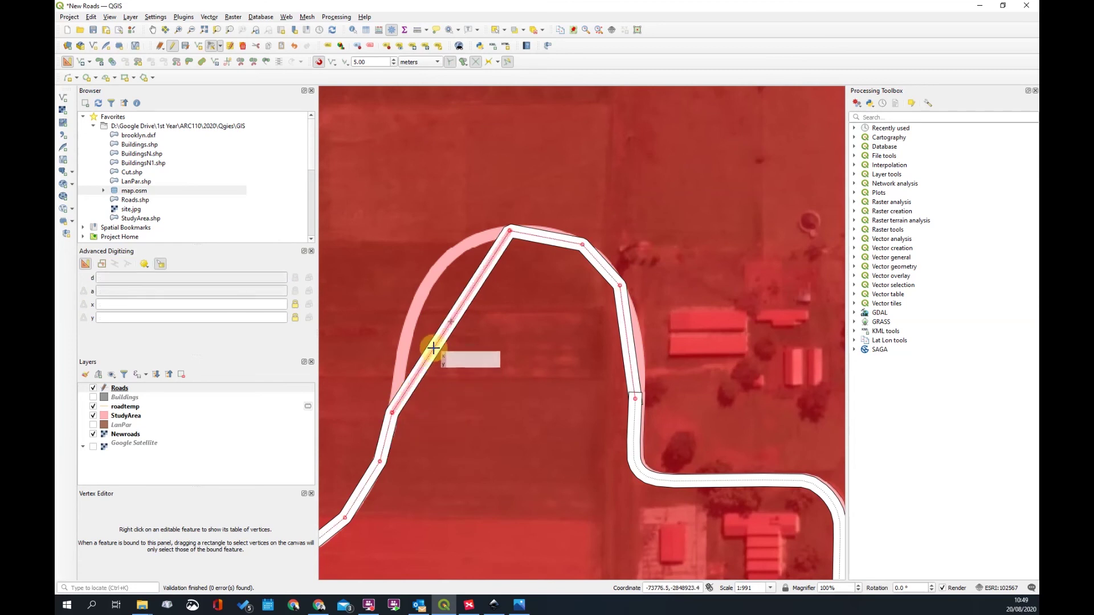
click(450, 323)
click(401, 360)
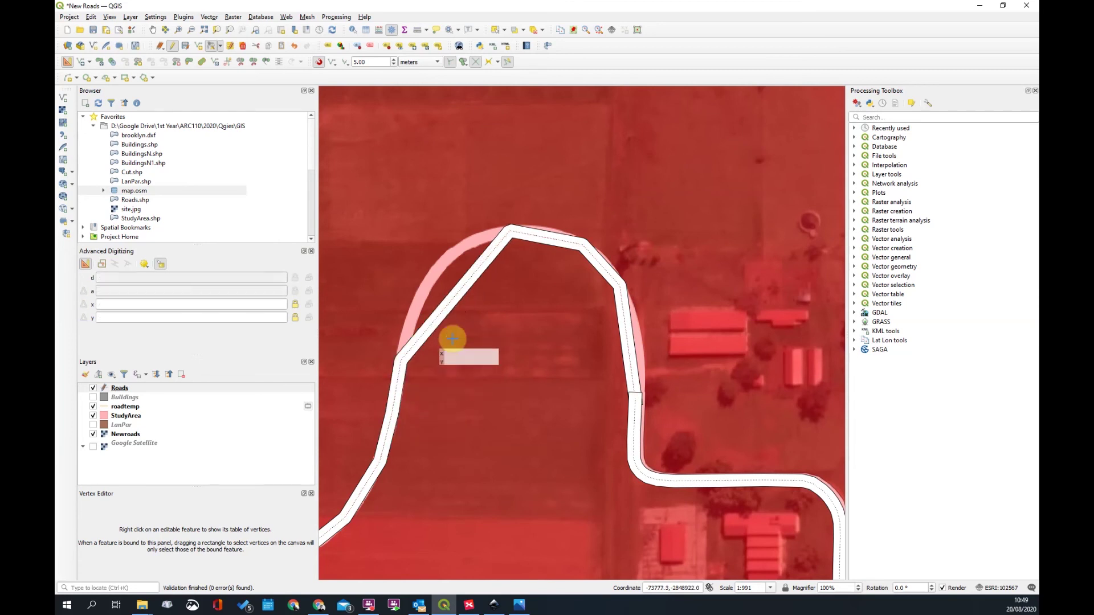
click(450, 300)
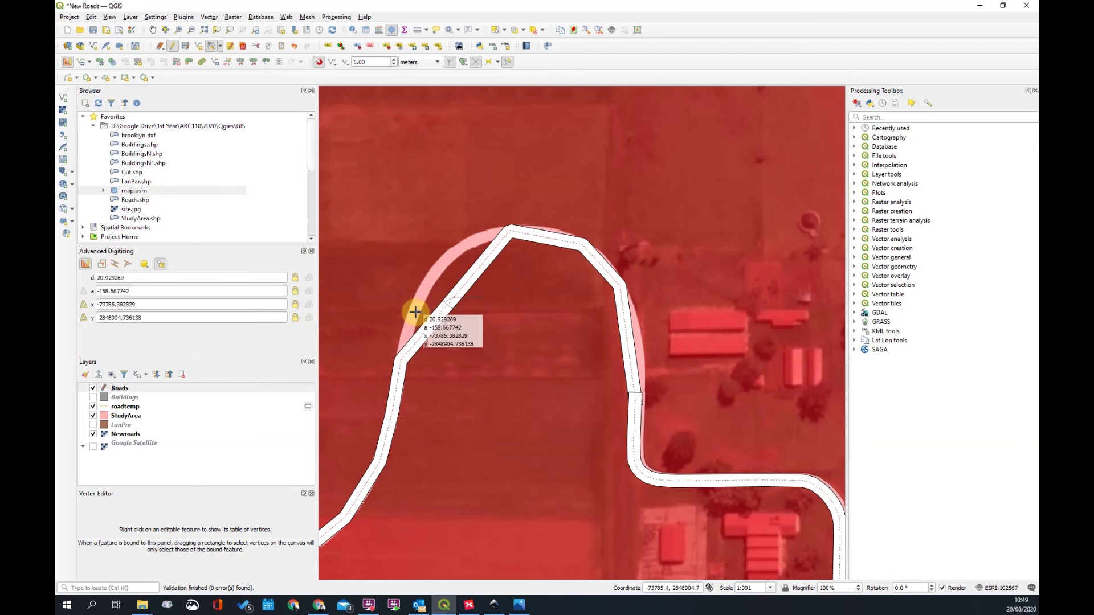
click(415, 309)
click(461, 272)
click(435, 273)
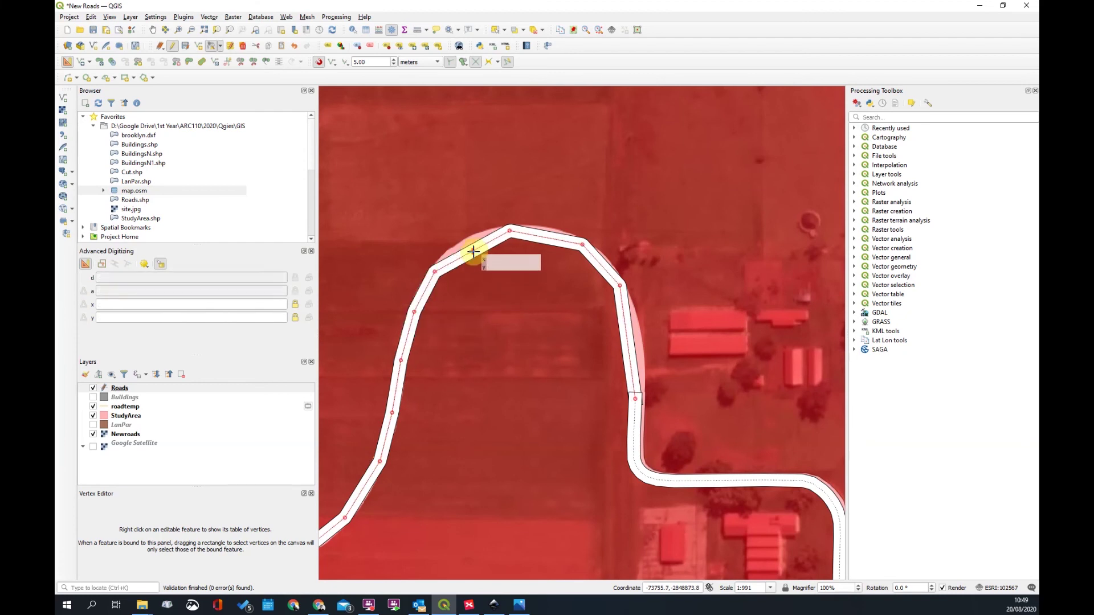
With snapping switched off, add a vertex on each side of the crest along the proposed curve, and re-enable snapping
scroll(466, 246, up, 2)
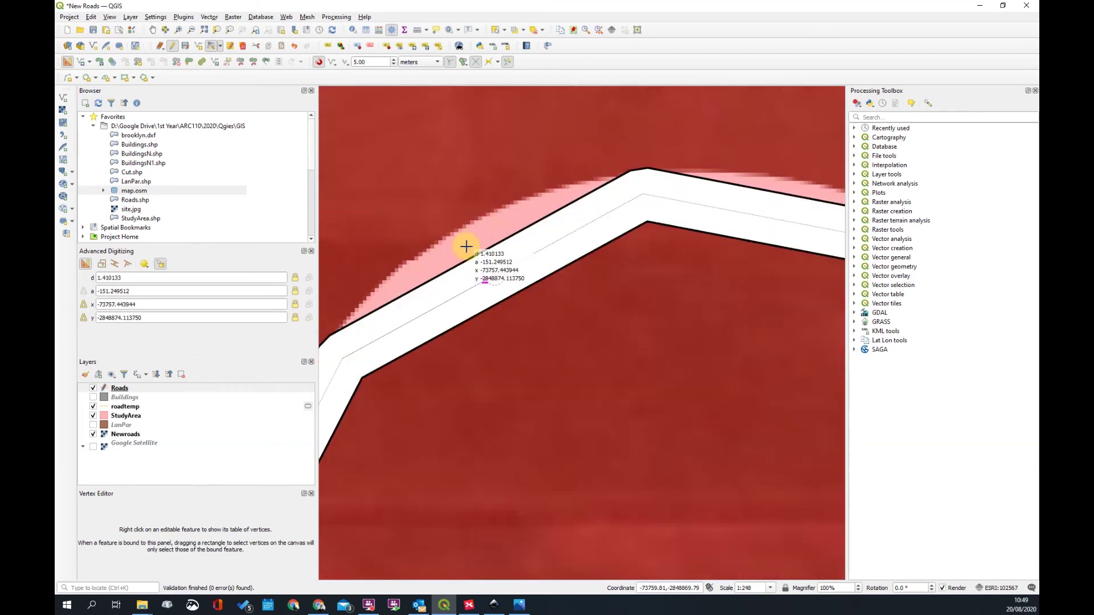
scroll(462, 241, up, 2)
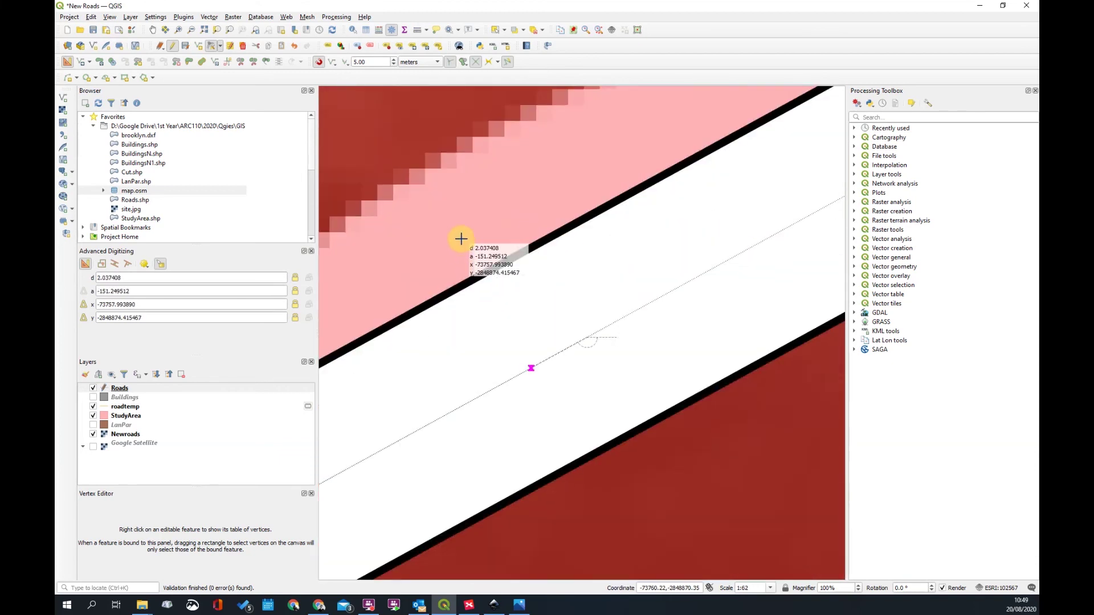
click(319, 62)
scroll(552, 302, down, 3)
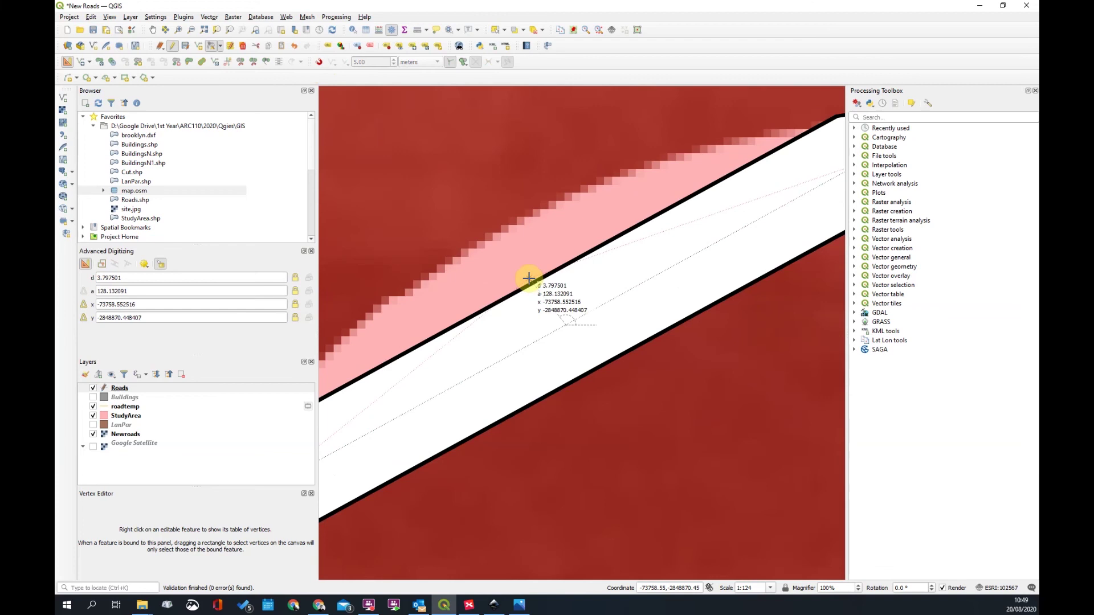
drag(710, 256, 586, 276)
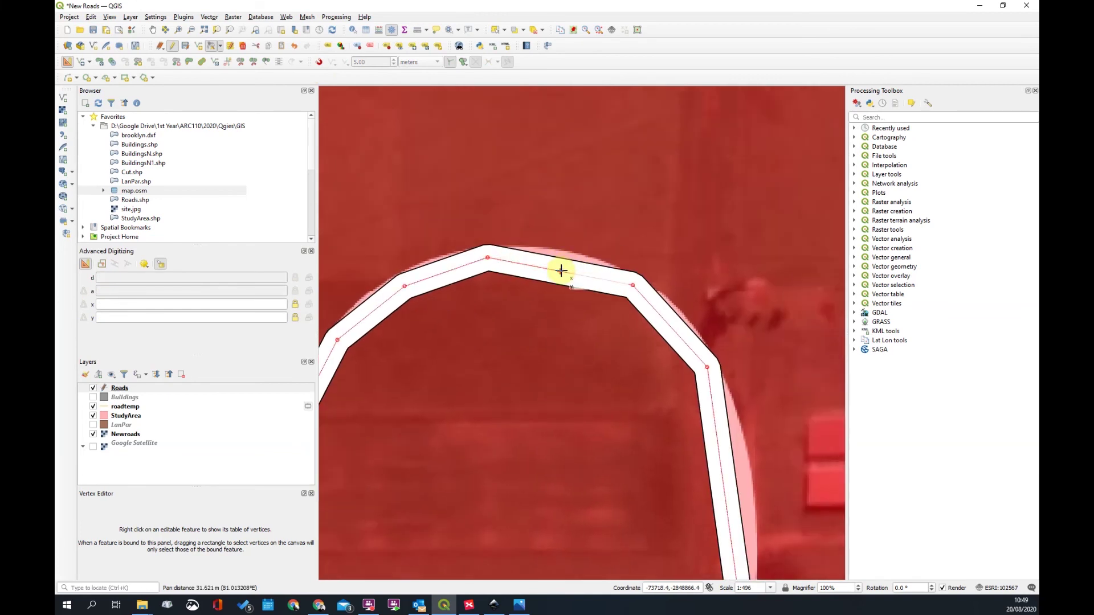
click(561, 273)
click(562, 265)
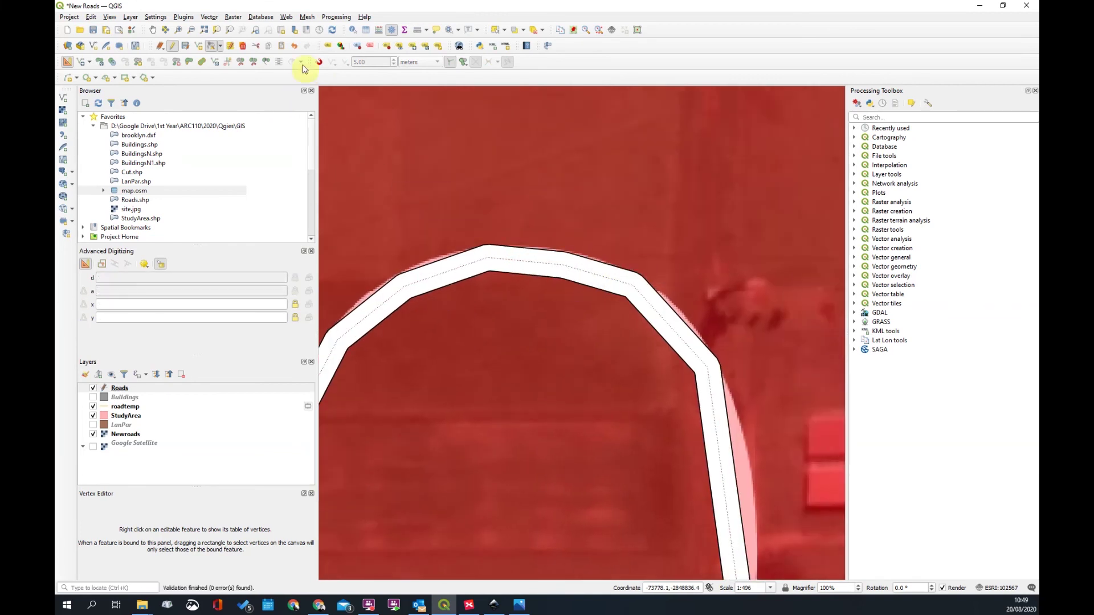
click(319, 63)
With snapping off, add a vertex on the last segment before the existing eastern road, placing it along the proposed curve
scroll(571, 268, down, 2)
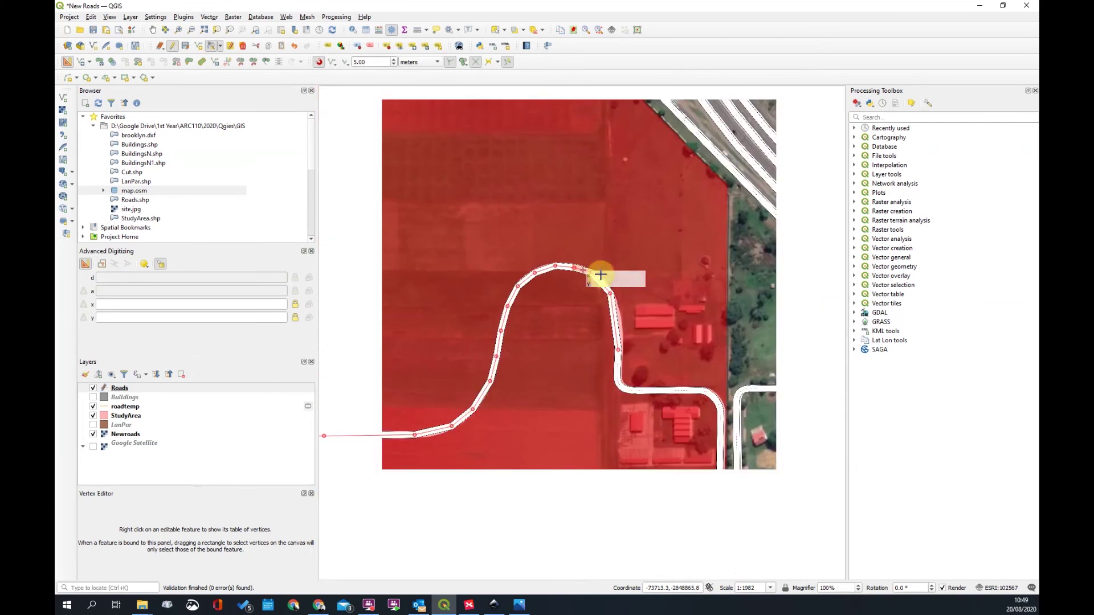
scroll(620, 365, up, 2)
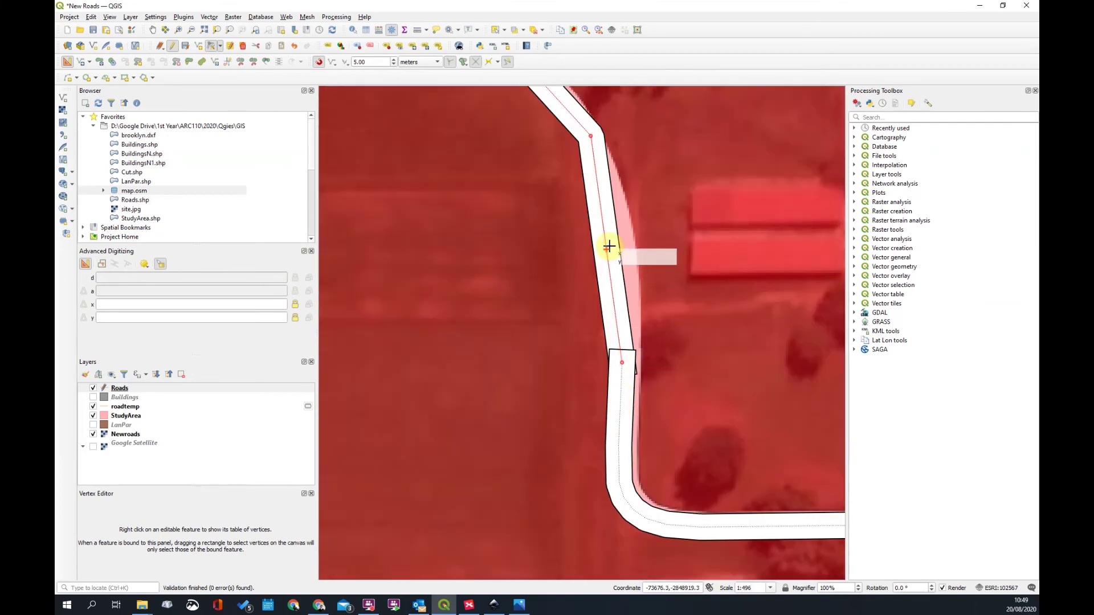
scroll(621, 245, up, 3)
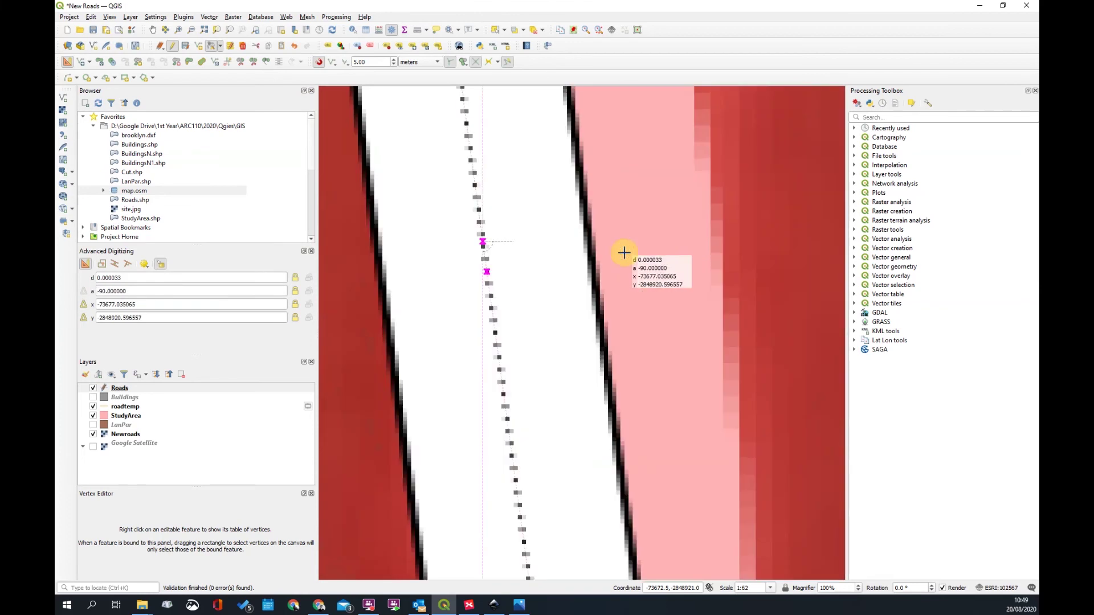
scroll(520, 271, down, 2)
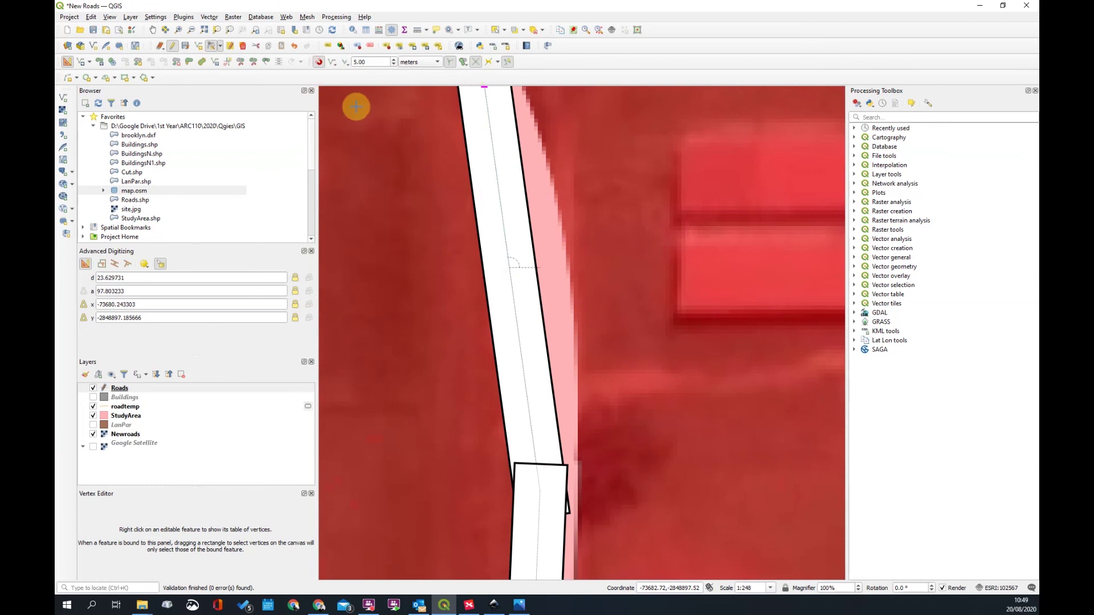
scroll(627, 319, down, 2)
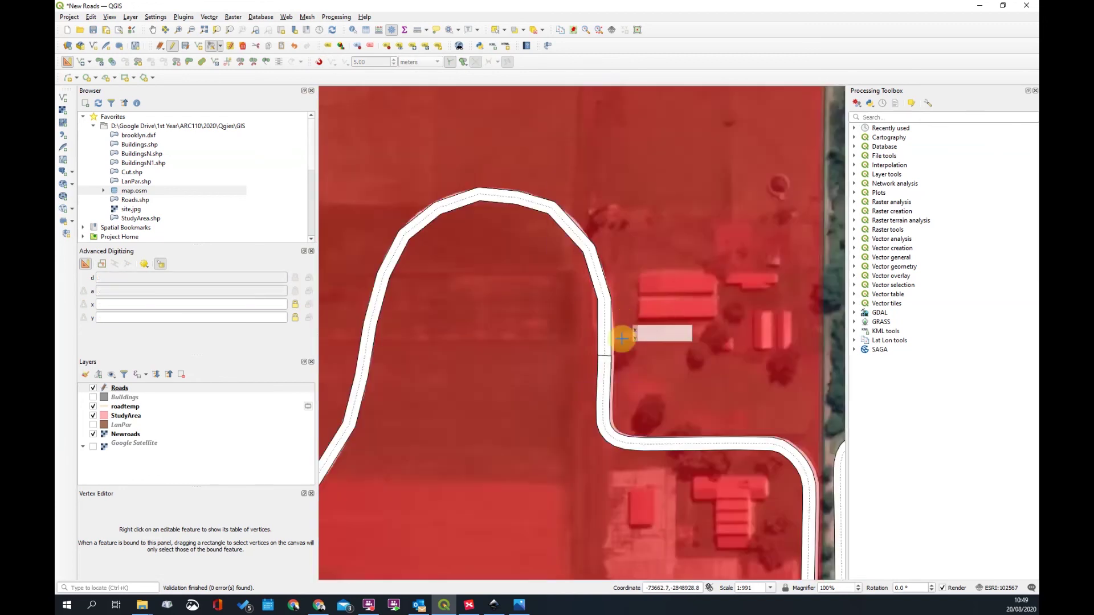
scroll(612, 286, down, 2)
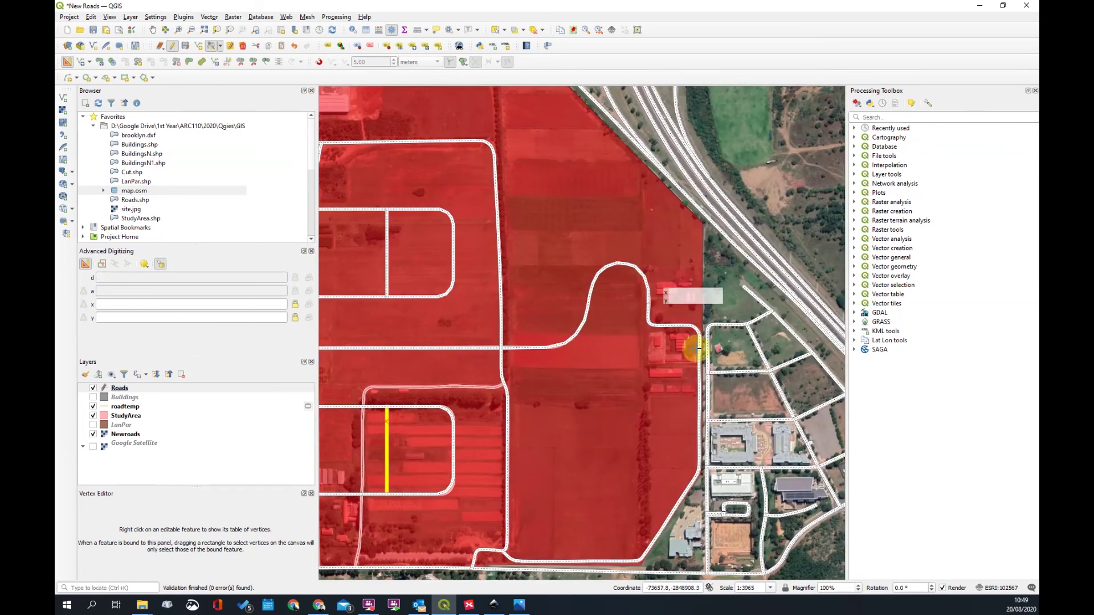
Add a vertex at the start of the curved road's lower bend, placing it along the proposed road
scroll(660, 334, up, 3)
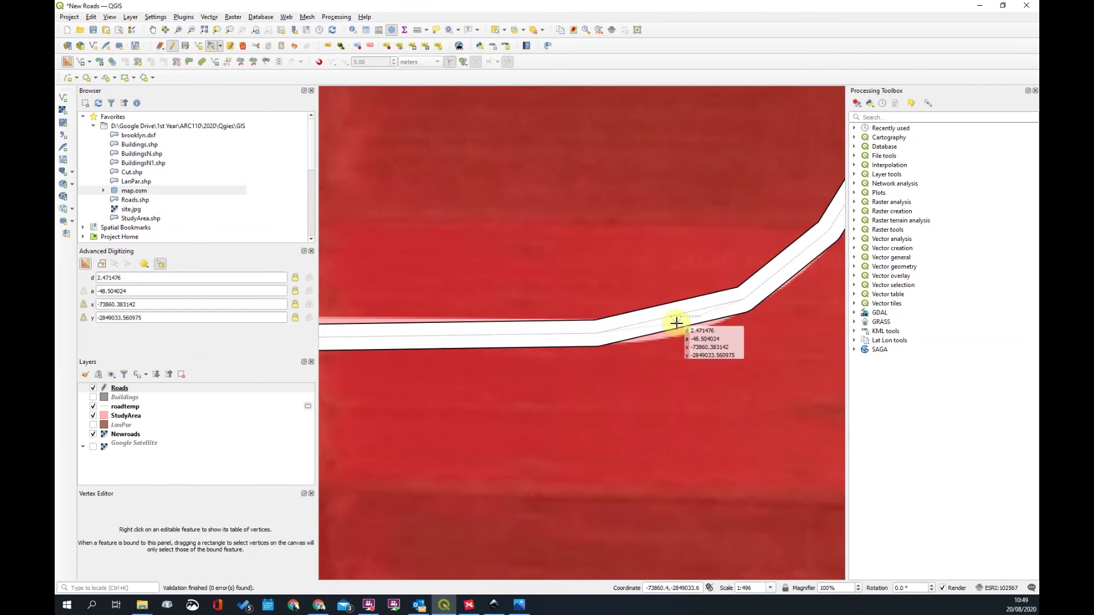
scroll(707, 380, down, 2)
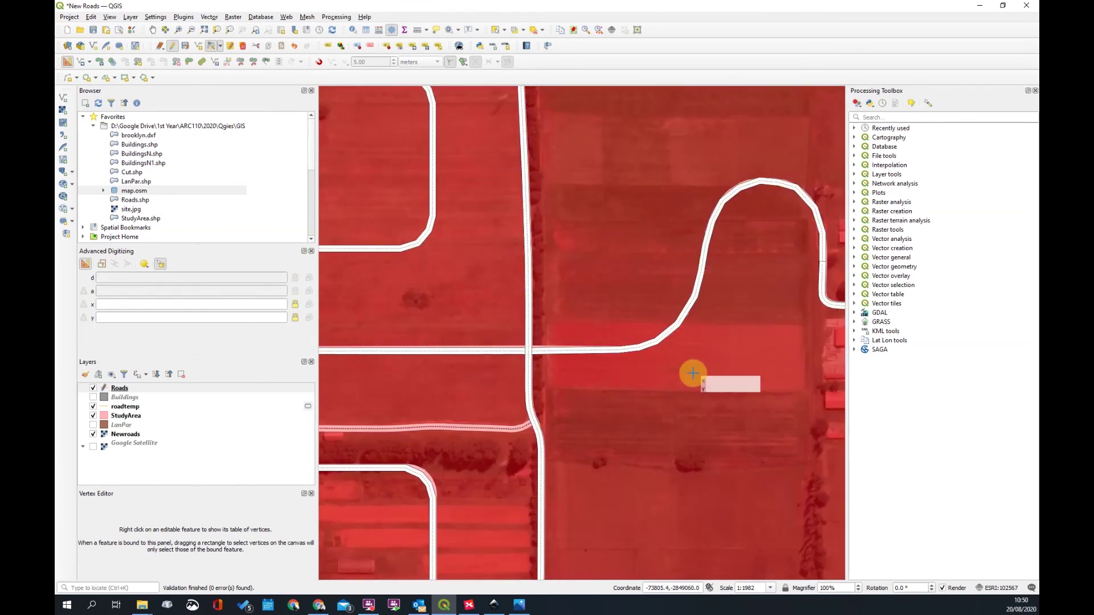
scroll(693, 373, down, 1)
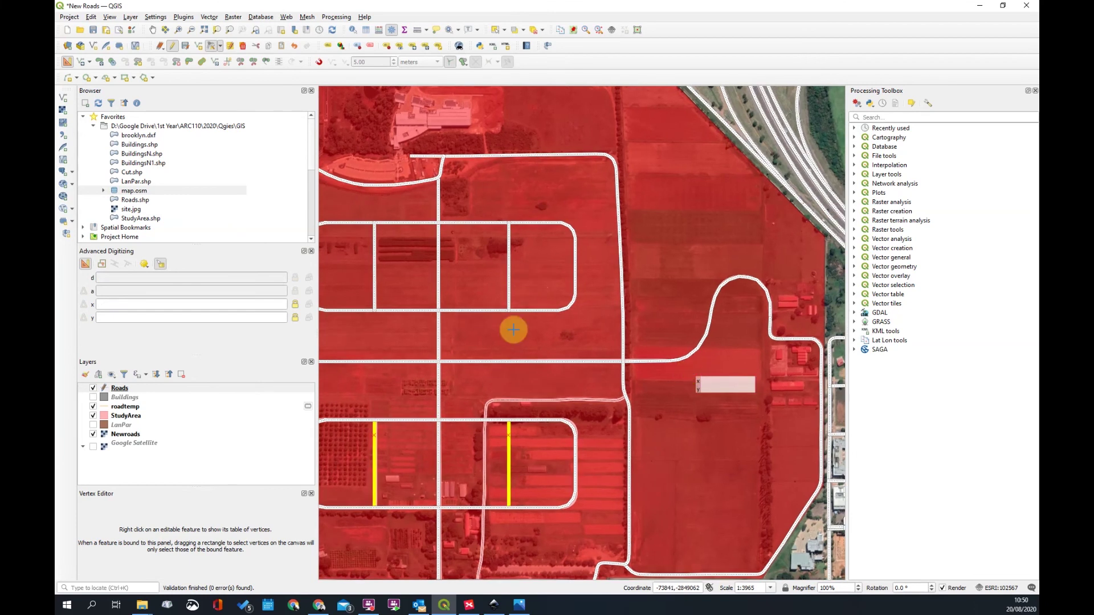
Clear the road selection and examine the upper and lower block roads against the proposed layout
key(Left)
key(Down)
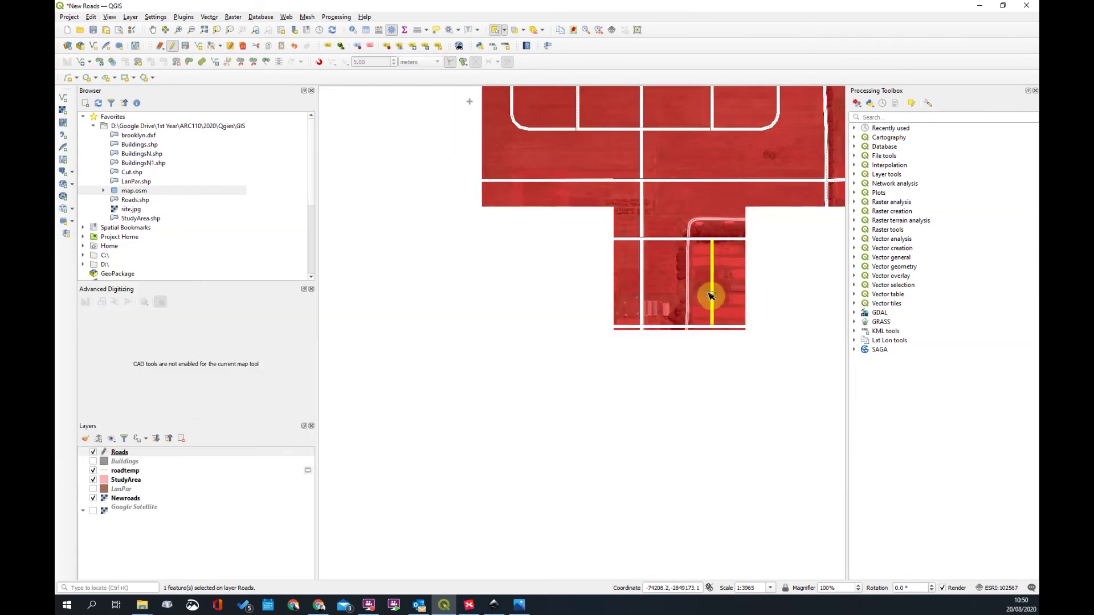
scroll(700, 310, up, 1)
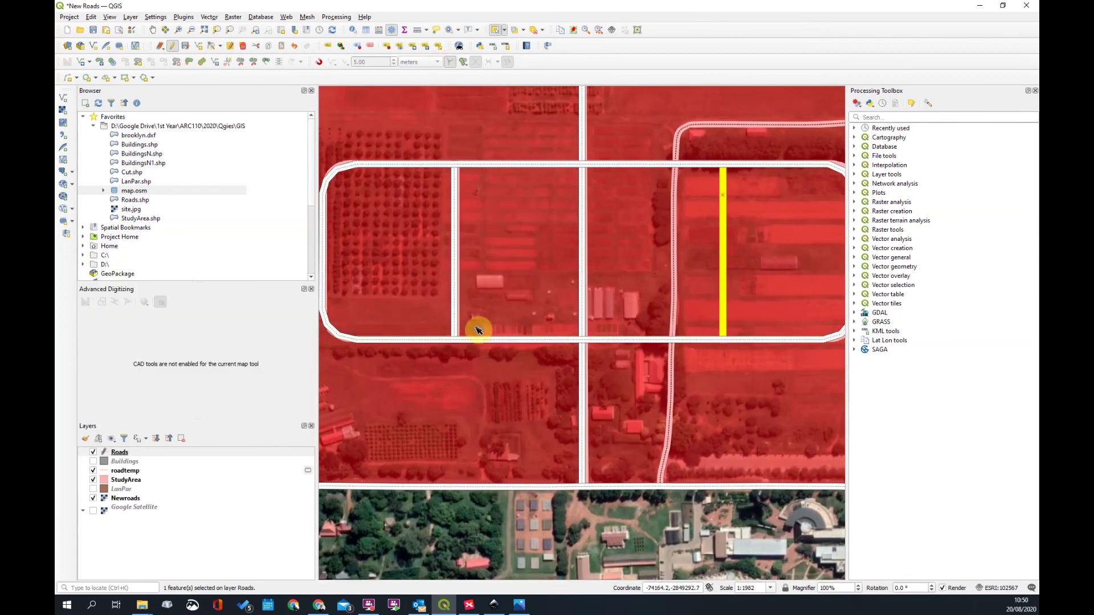
click(508, 188)
scroll(525, 317, up, 1)
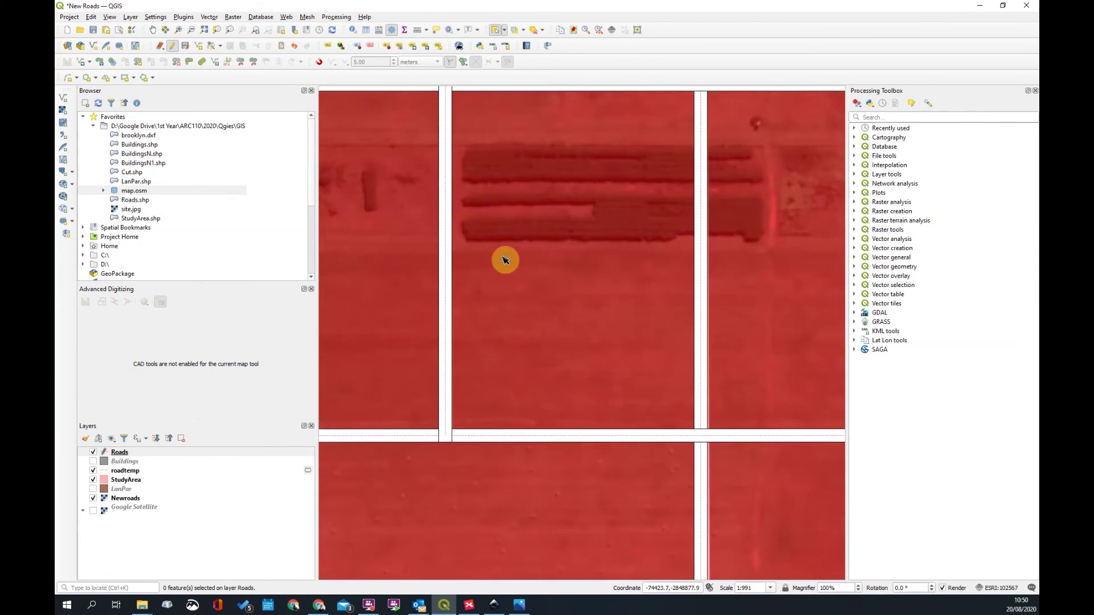
scroll(537, 270, down, 1)
scroll(640, 233, up, 1)
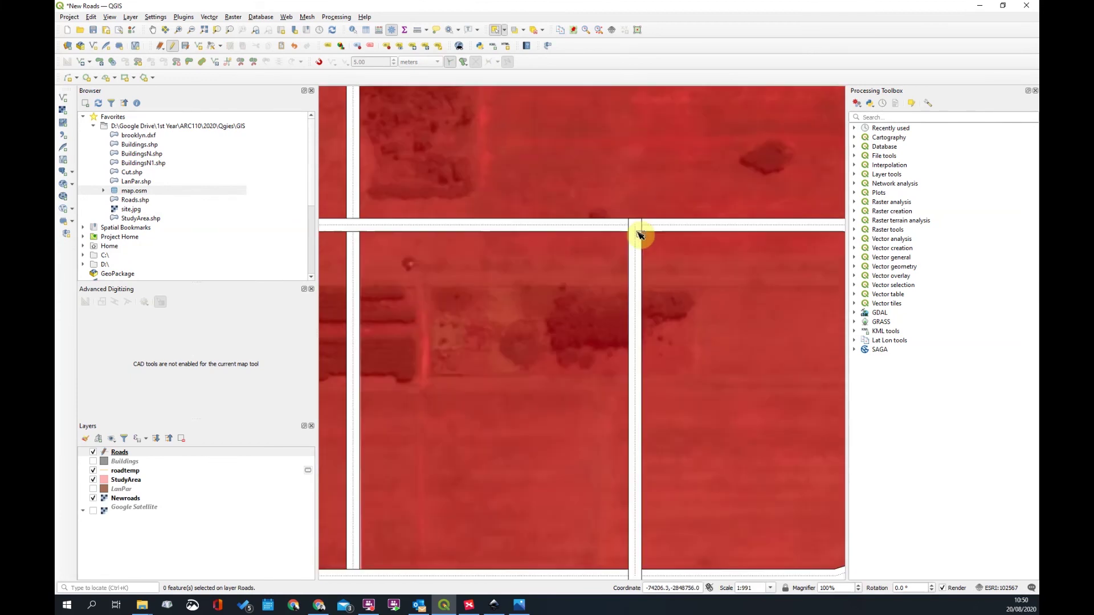
scroll(642, 366, down, 3)
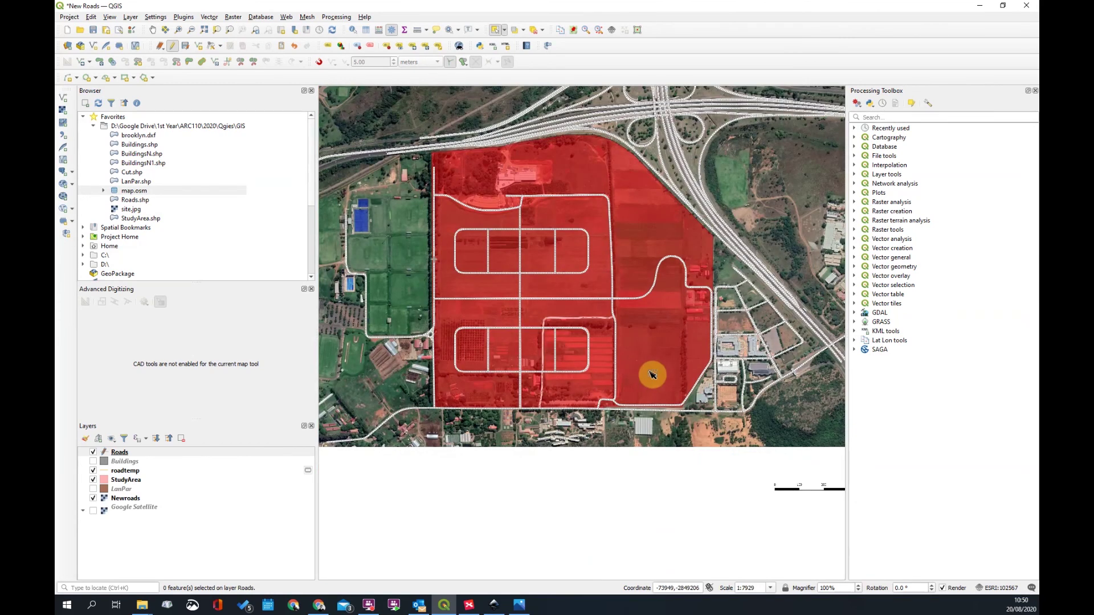
scroll(535, 320, up, 1)
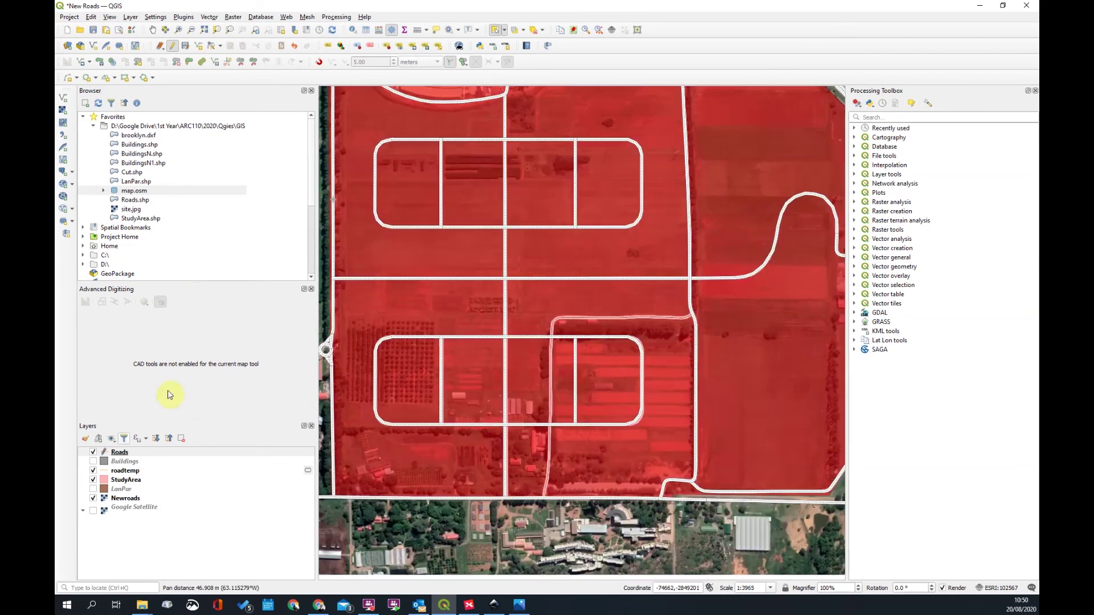
Hide the Newroads image layer and examine the edited road network over the study area
click(94, 499)
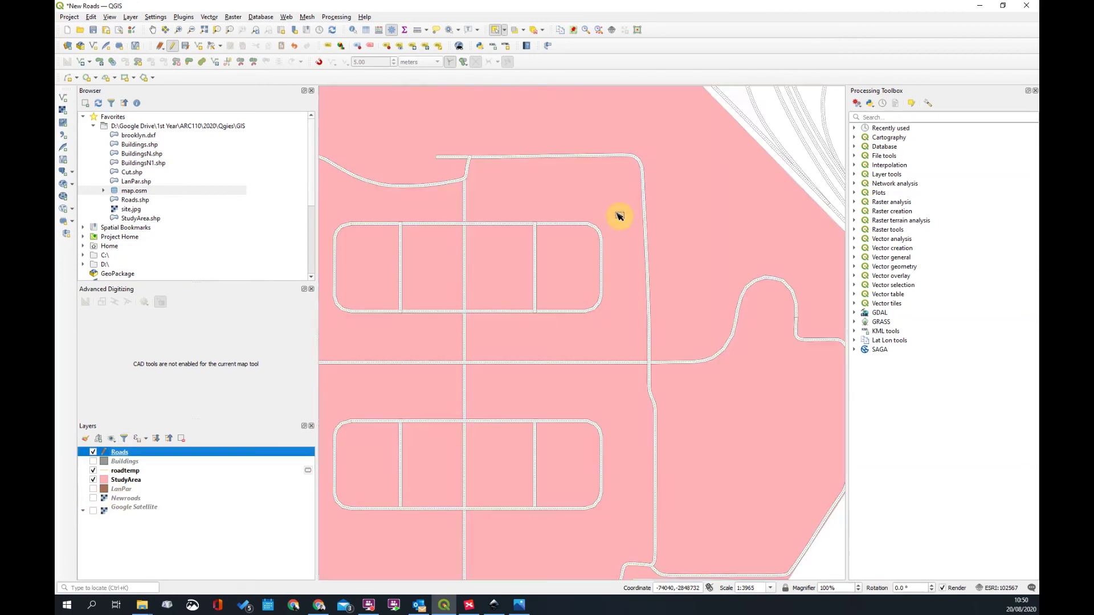
scroll(700, 317, down, 1)
scroll(608, 223, up, 1)
scroll(608, 223, down, 1)
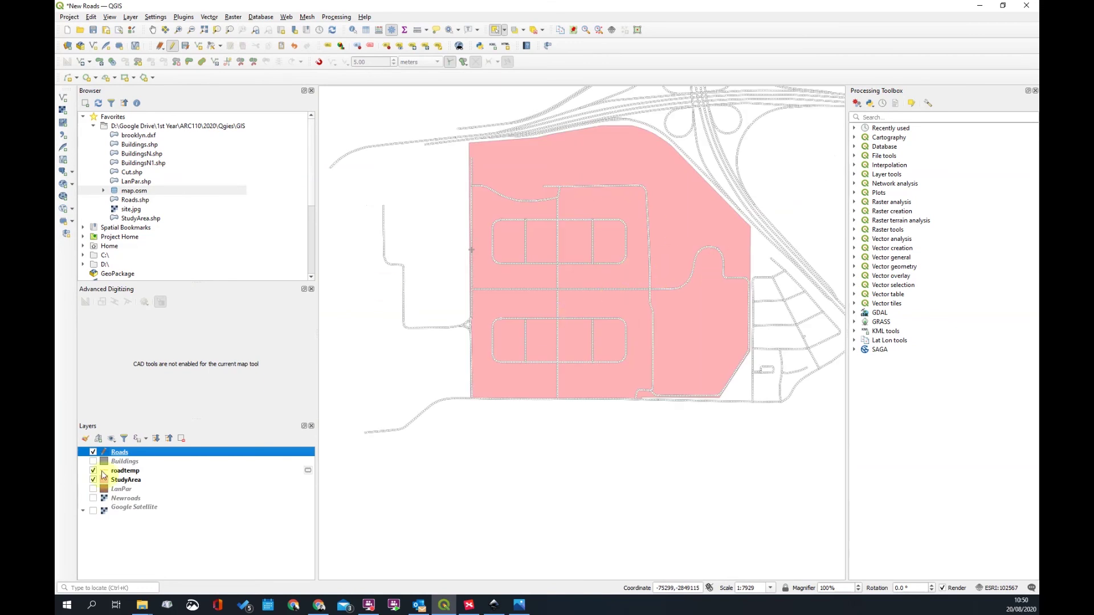
Save the edits of the Roads layer and end its editing session
right_click(118, 456)
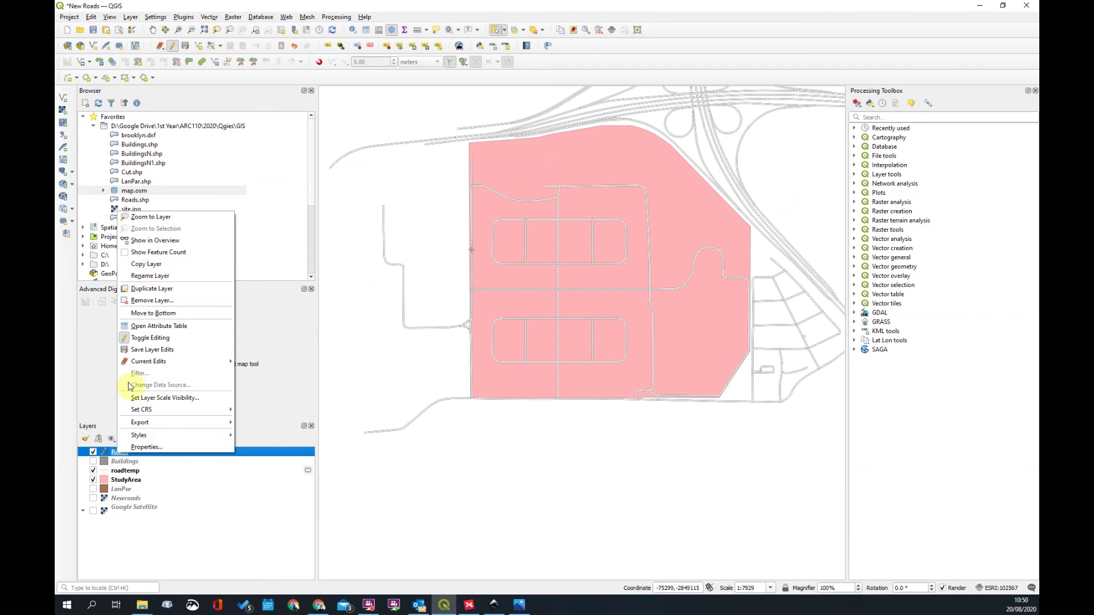
click(137, 350)
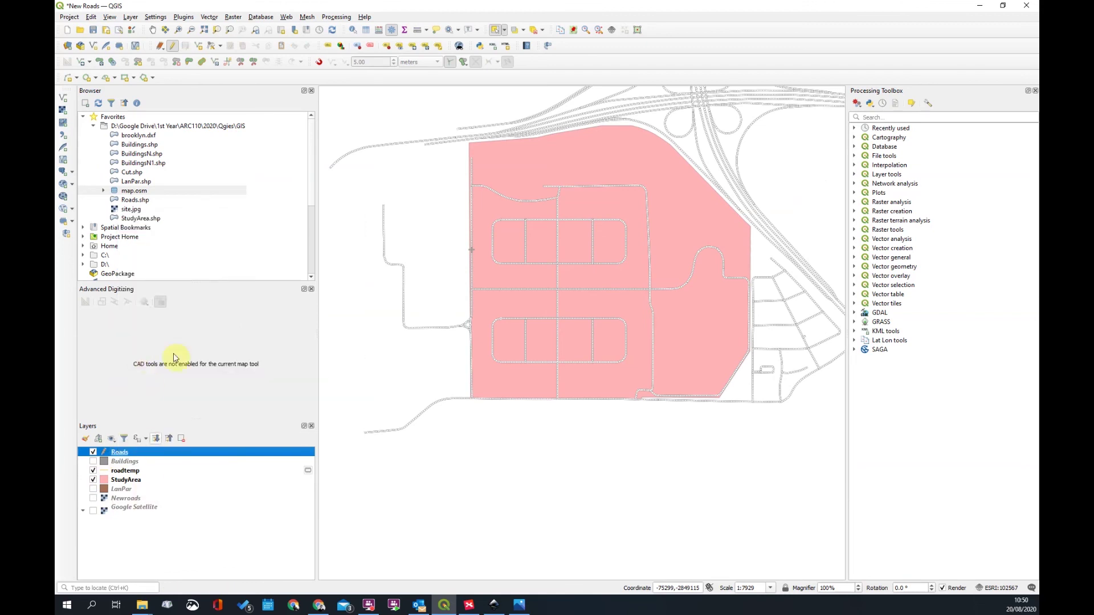
click(173, 48)
scroll(513, 326, up, 1)
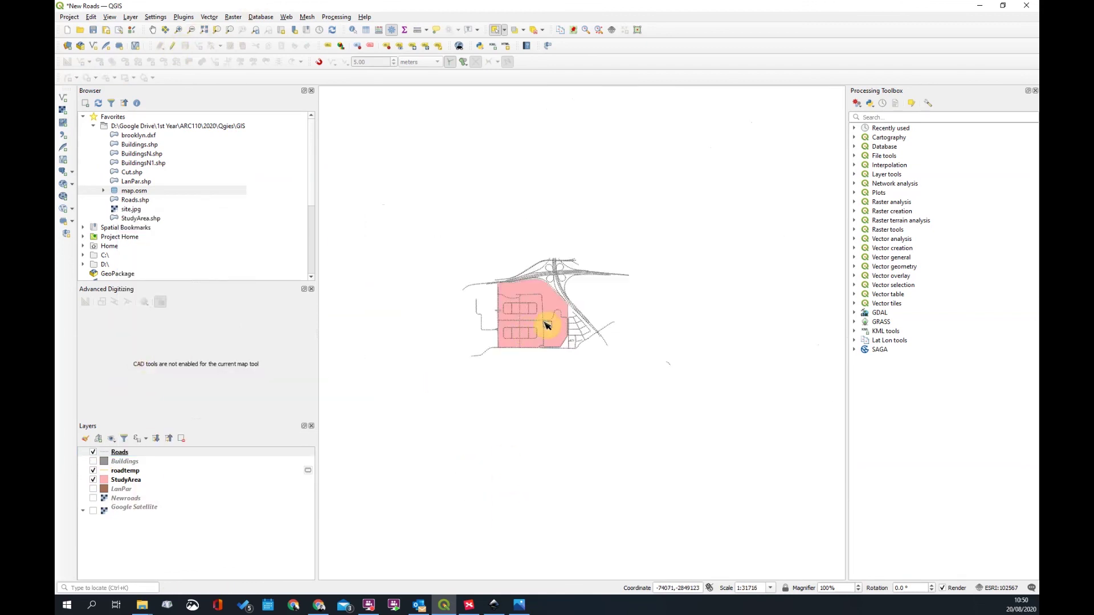
drag(482, 358, 555, 320)
scroll(529, 317, up, 1)
scroll(532, 310, down, 3)
scroll(516, 296, up, 2)
scroll(520, 311, down, 1)
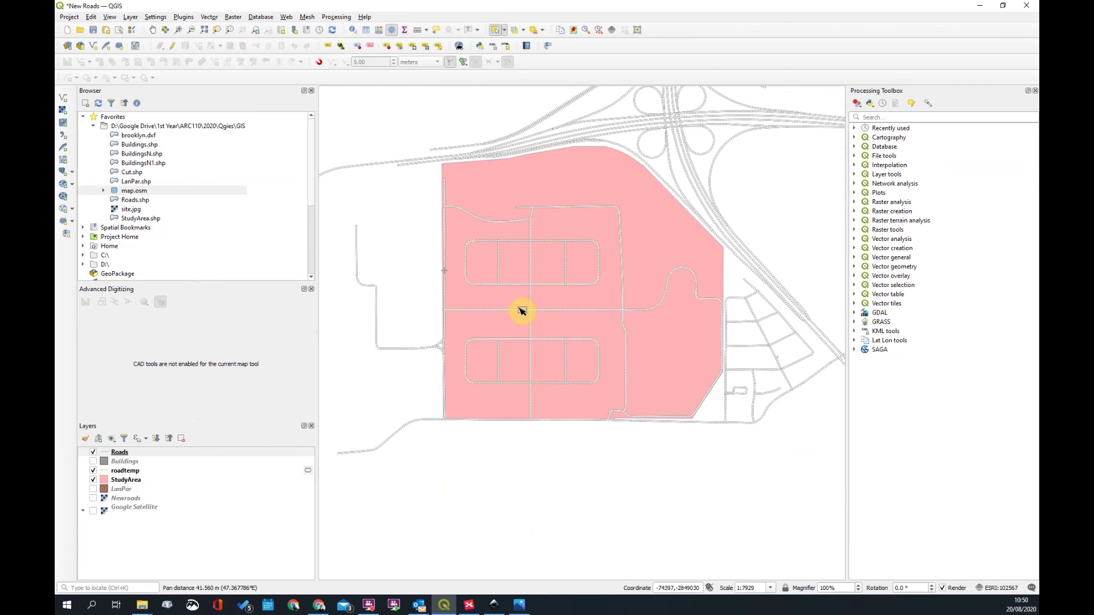
Re-enable editing on the Roads layer and open its attribute table
click(173, 47)
scroll(573, 216, up, 2)
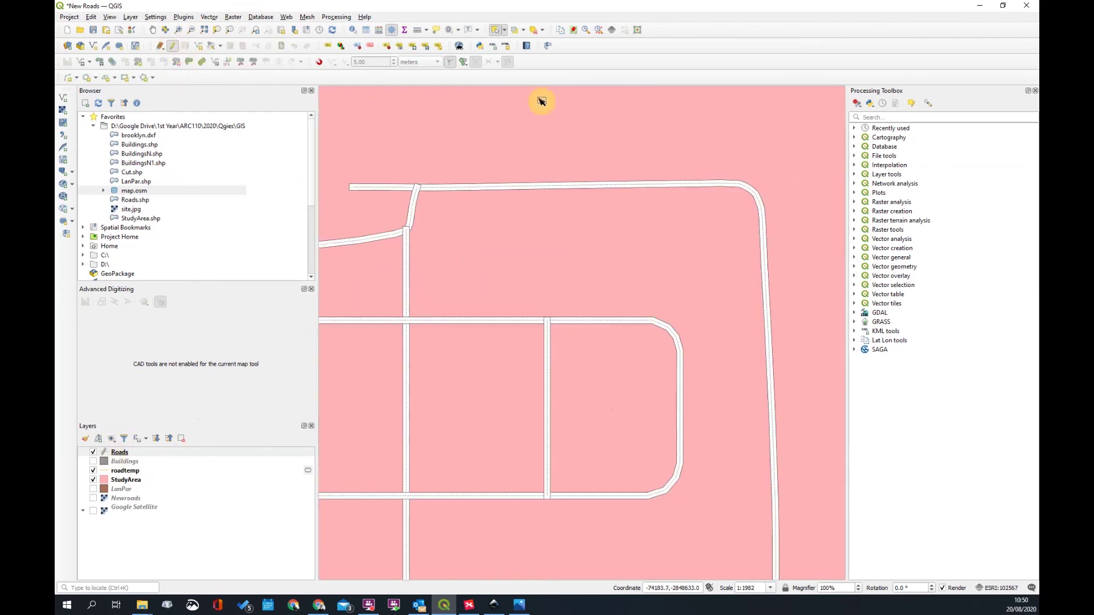
click(365, 31)
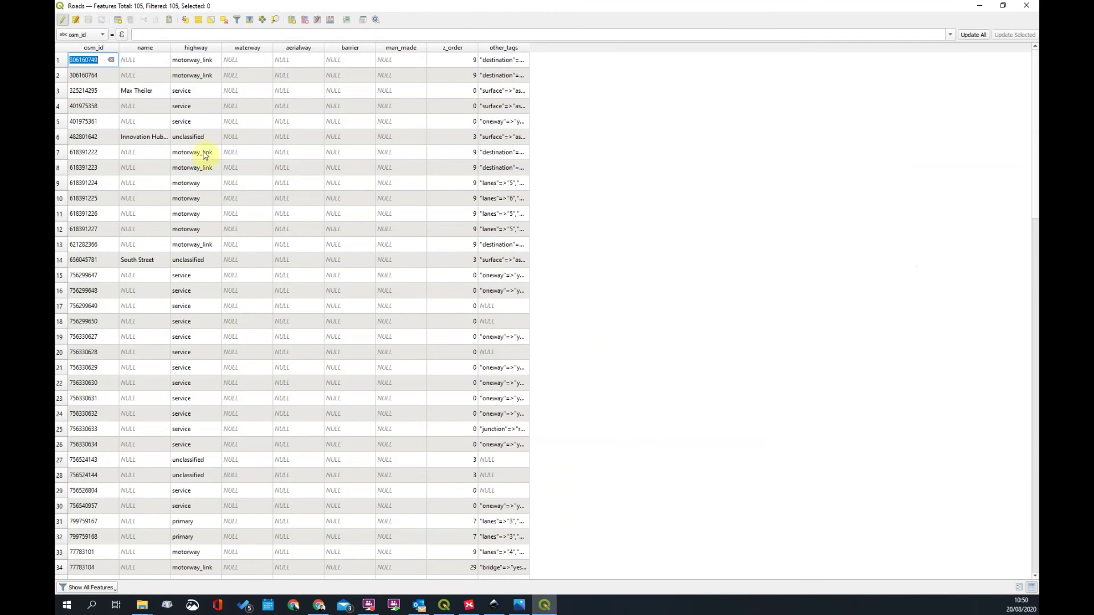
Select the central north-south road that crosses both blocks in the Roads layer
drag(308, 6, 723, 247)
click(408, 336)
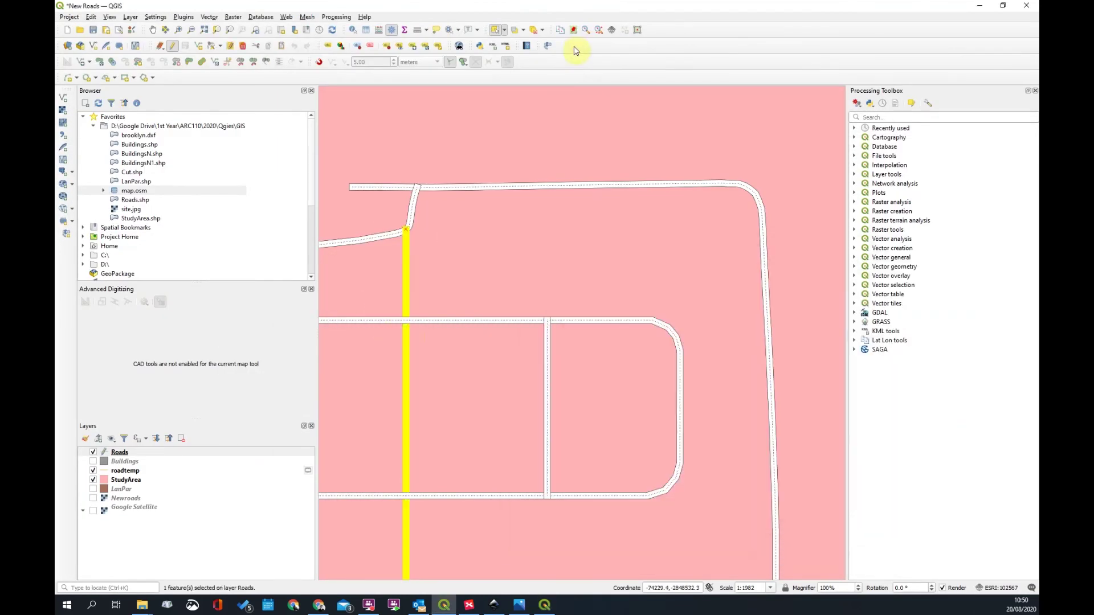
click(446, 607)
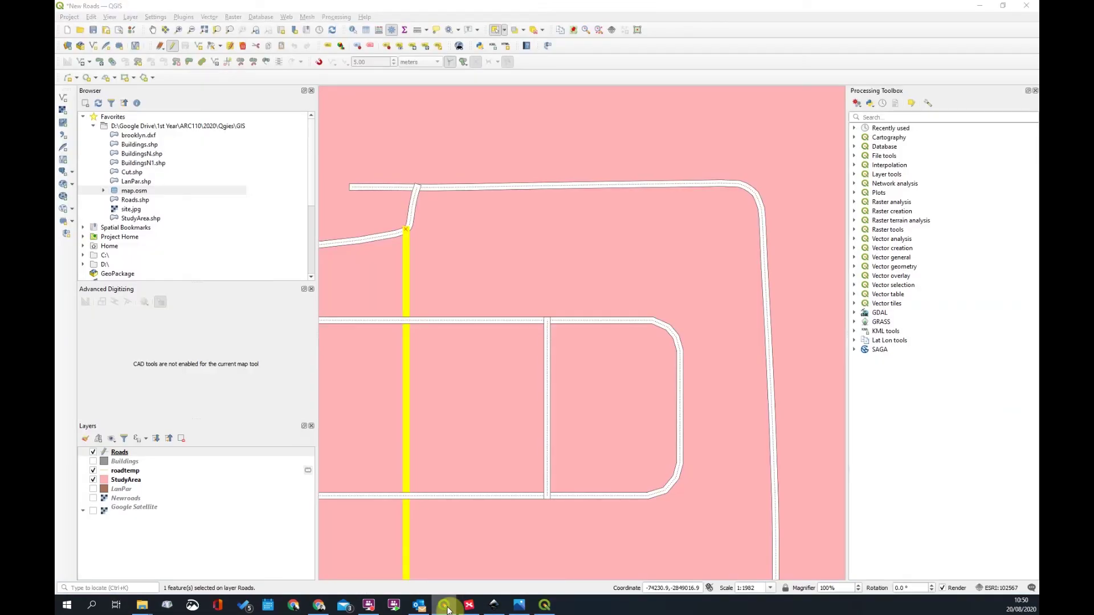
click(446, 607)
click(446, 607)
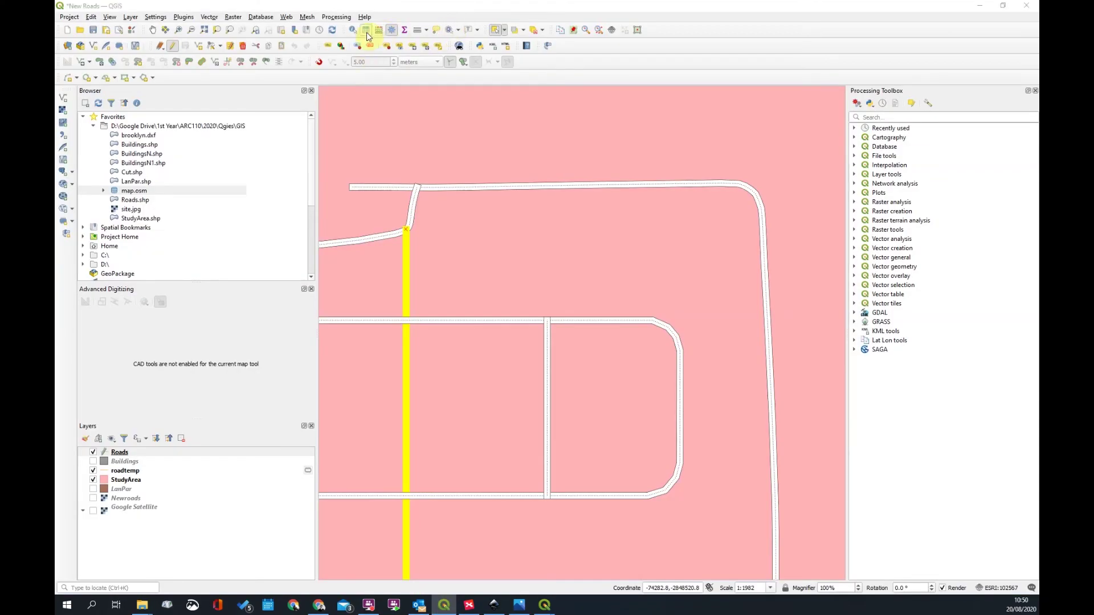
Show only the selected central road in the Roads attribute table and set its name to Main Street
click(366, 32)
double_click(449, 5)
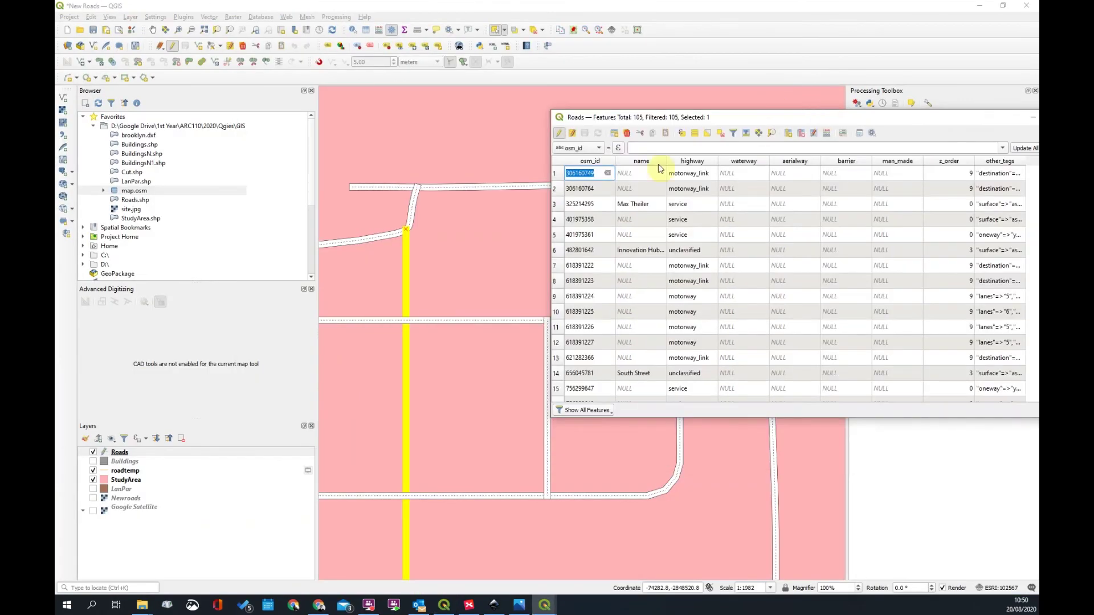
click(584, 411)
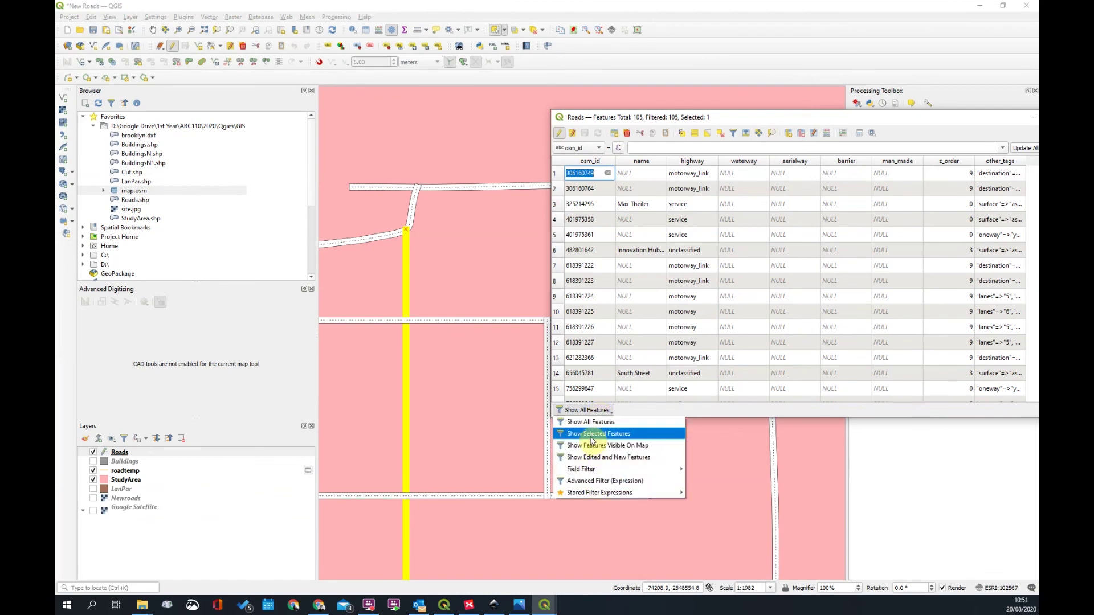
click(599, 434)
scroll(380, 218, down, 2)
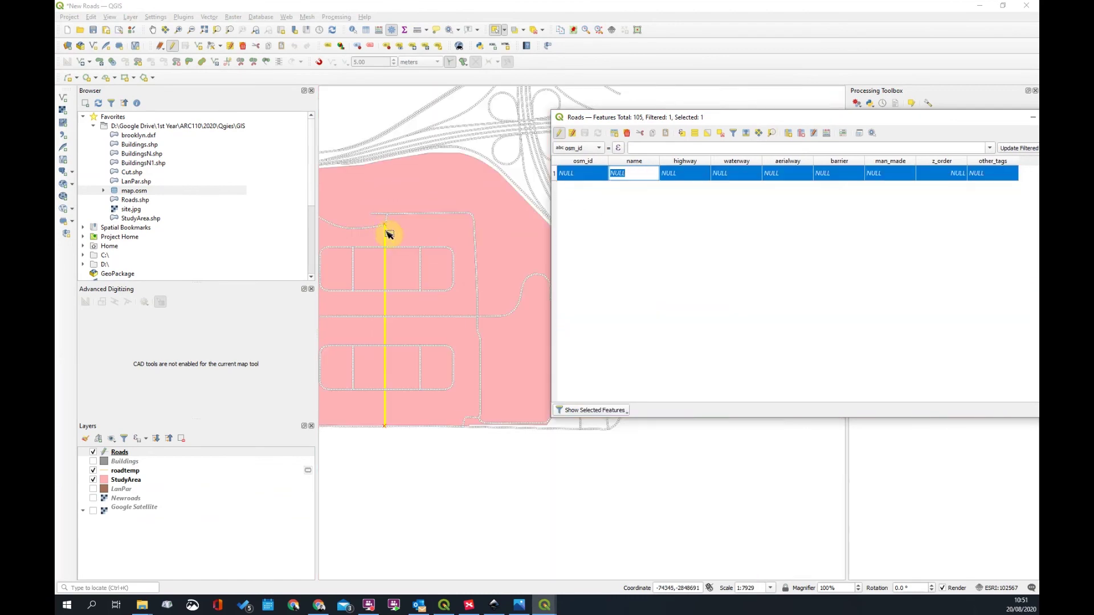
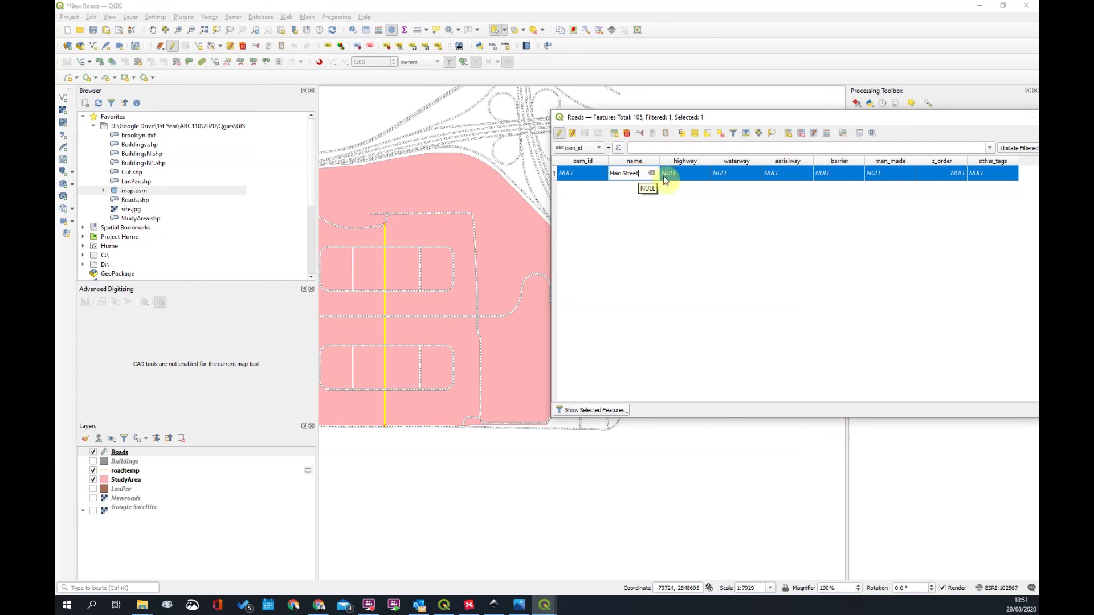
click(681, 247)
scroll(384, 303, up, 2)
key(Escape)
Select the upper block's ring road, show only that record in the attribute table, and set its name to Ring Road 1
scroll(439, 294, down, 3)
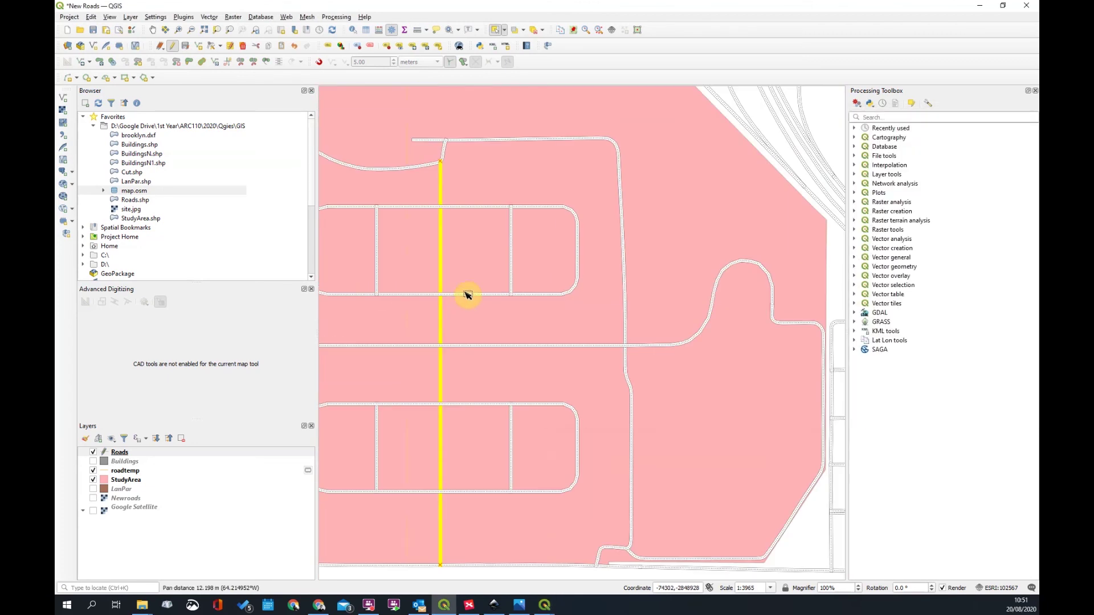
click(463, 292)
scroll(467, 294, up, 2)
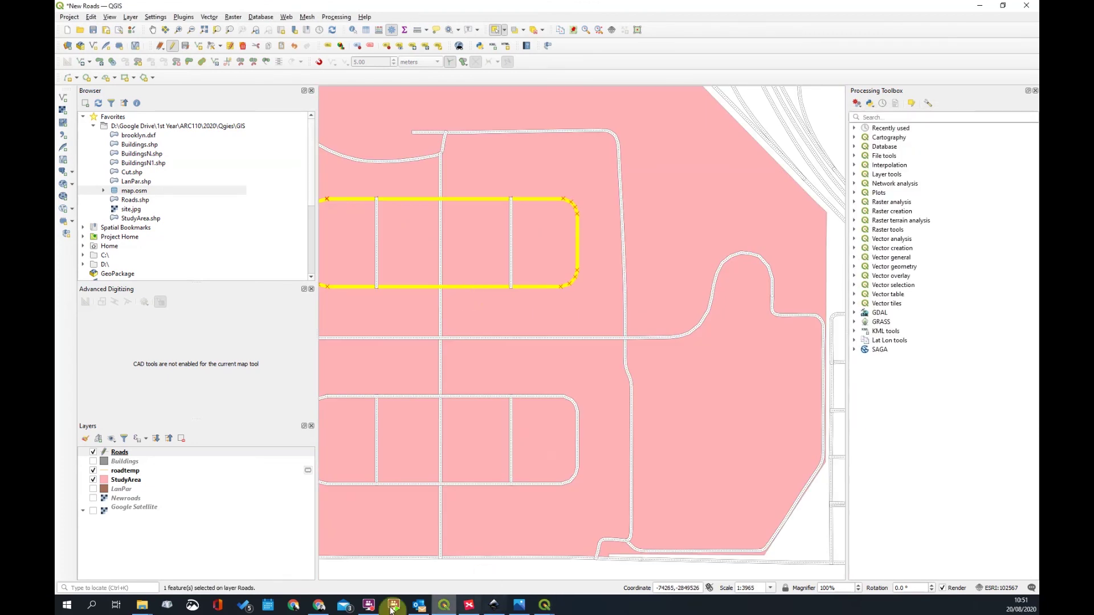
click(357, 28)
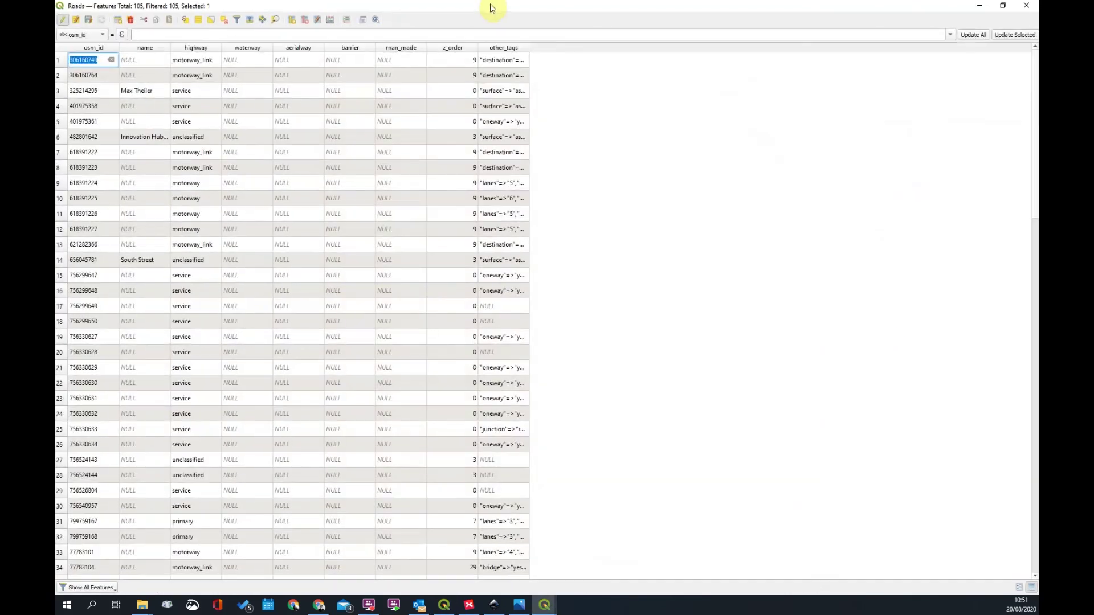
click(566, 394)
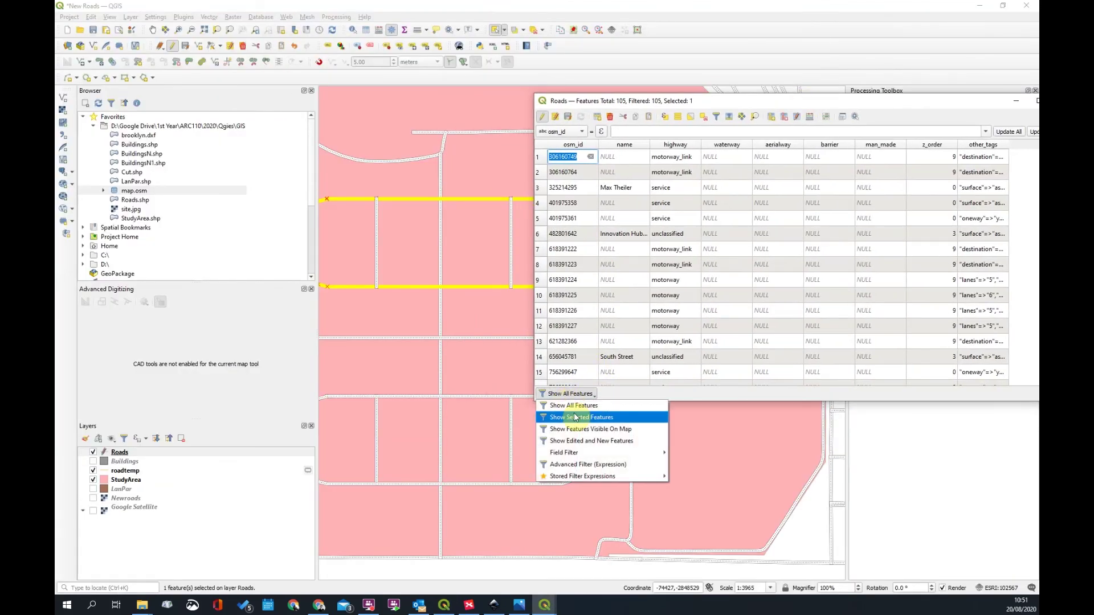
click(576, 419)
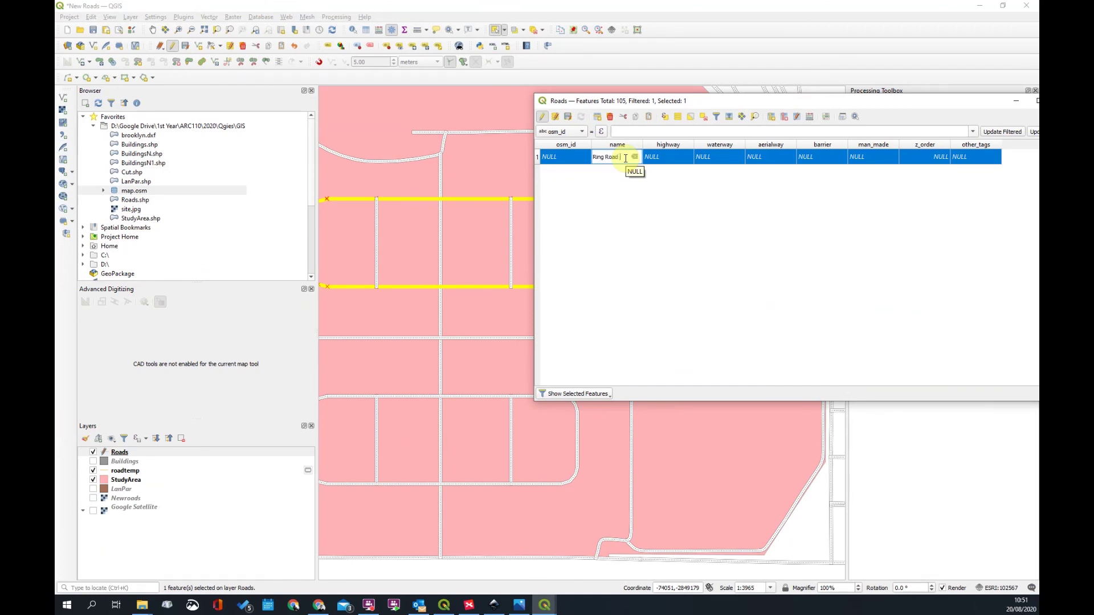
text(1)
key(Return)
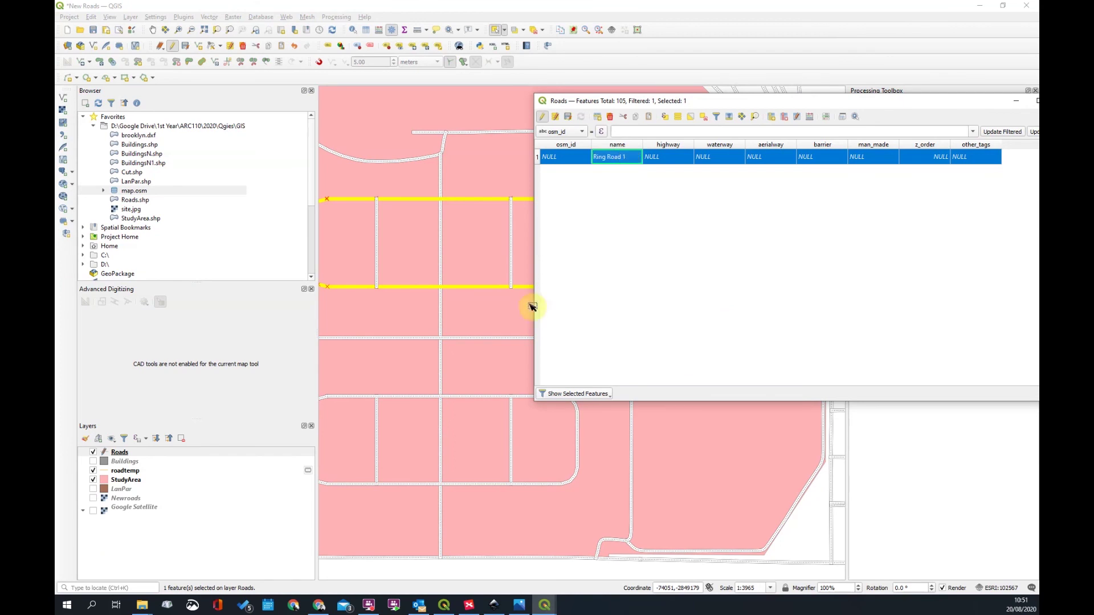
Select the lower block's ring road, show only that record in the attribute table, and set its name to Ring Road 2
click(474, 397)
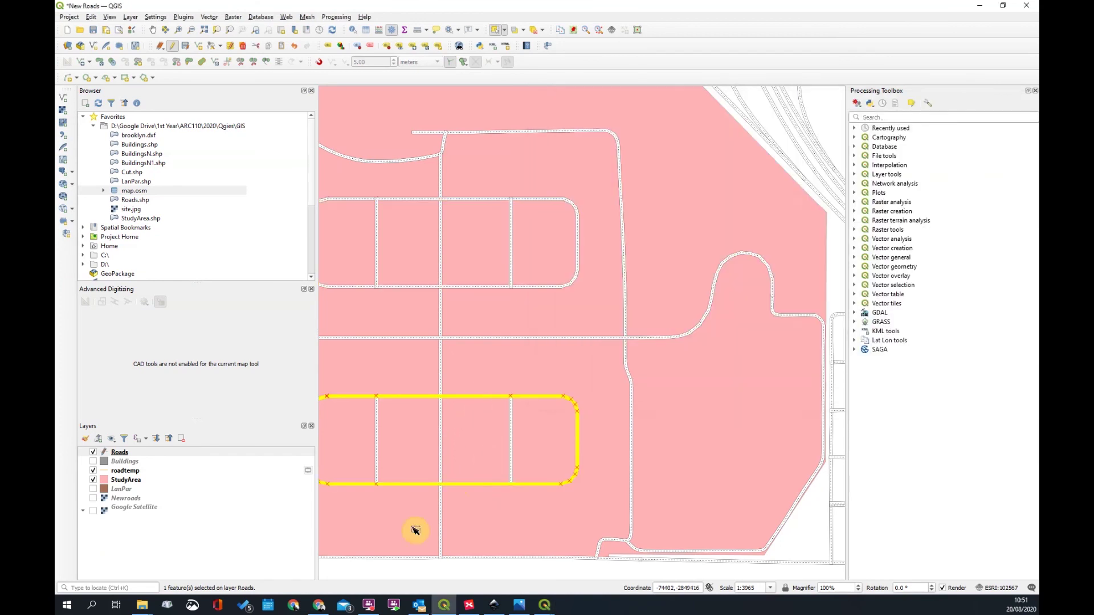
click(366, 30)
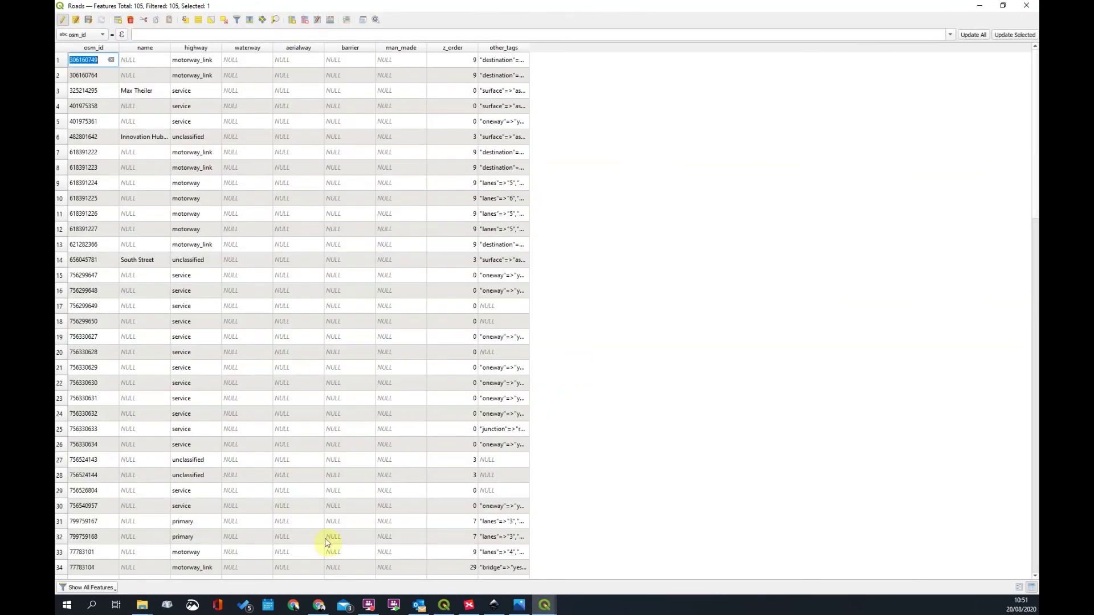
click(101, 589)
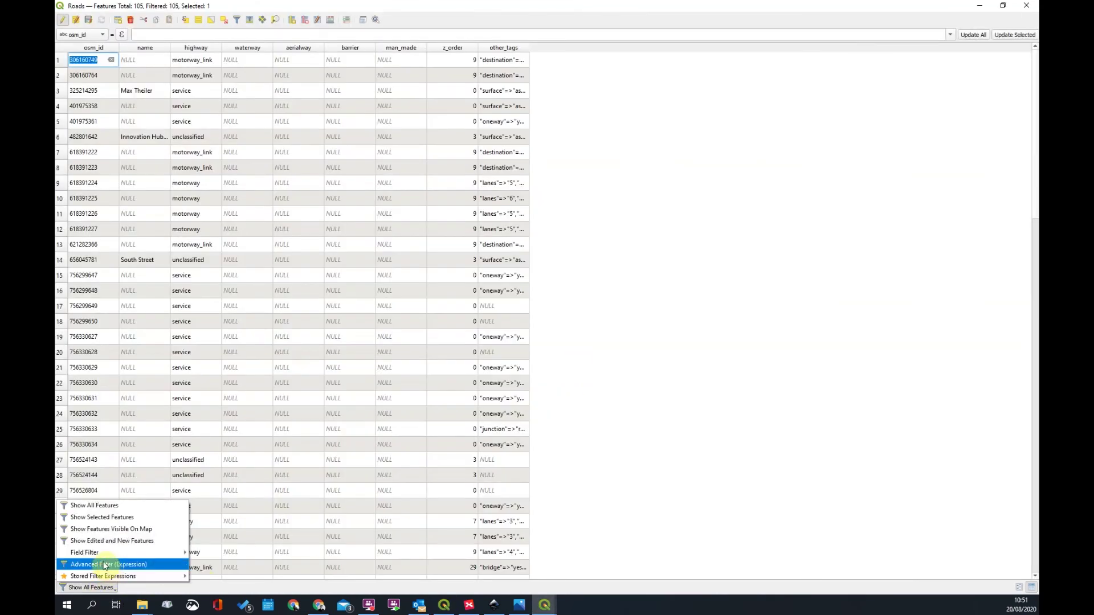
click(97, 517)
double_click(301, 7)
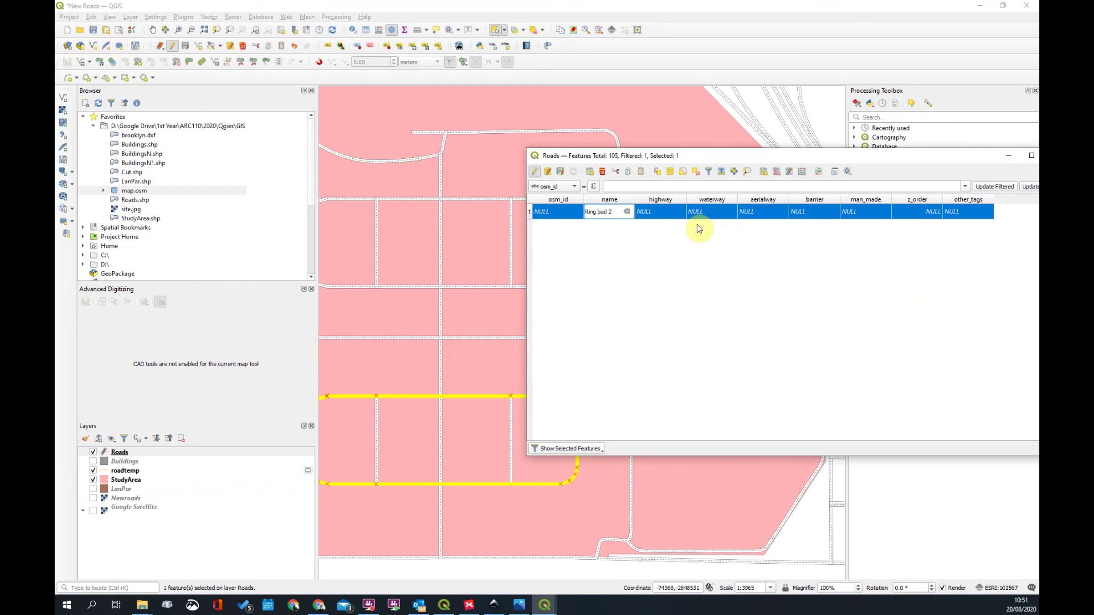
click(738, 337)
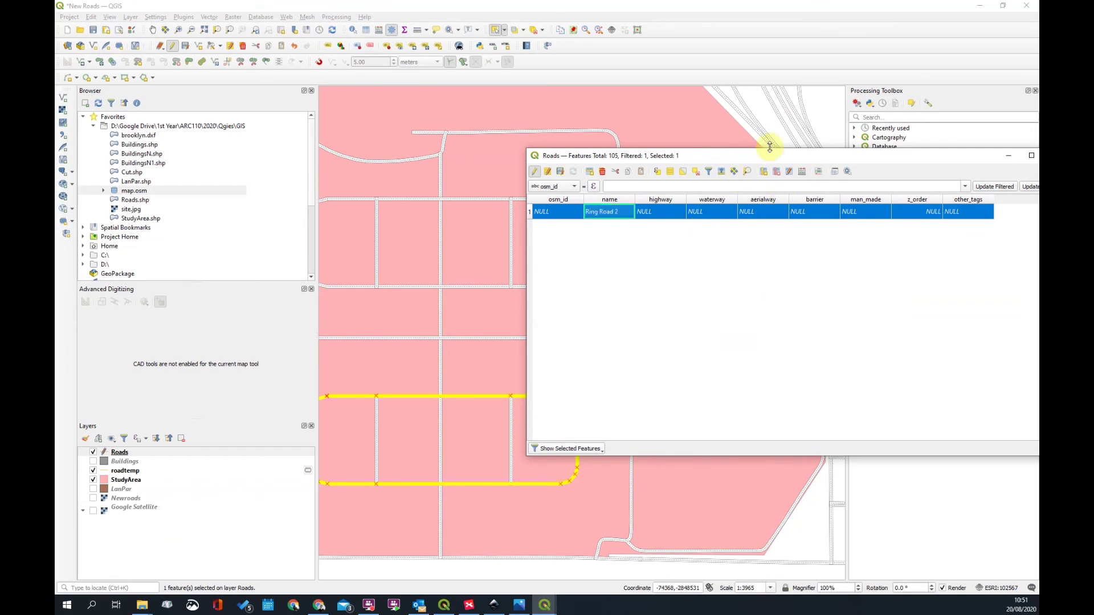
Close the Roads attribute table and clear the road selection on the map
drag(772, 158, 737, 285)
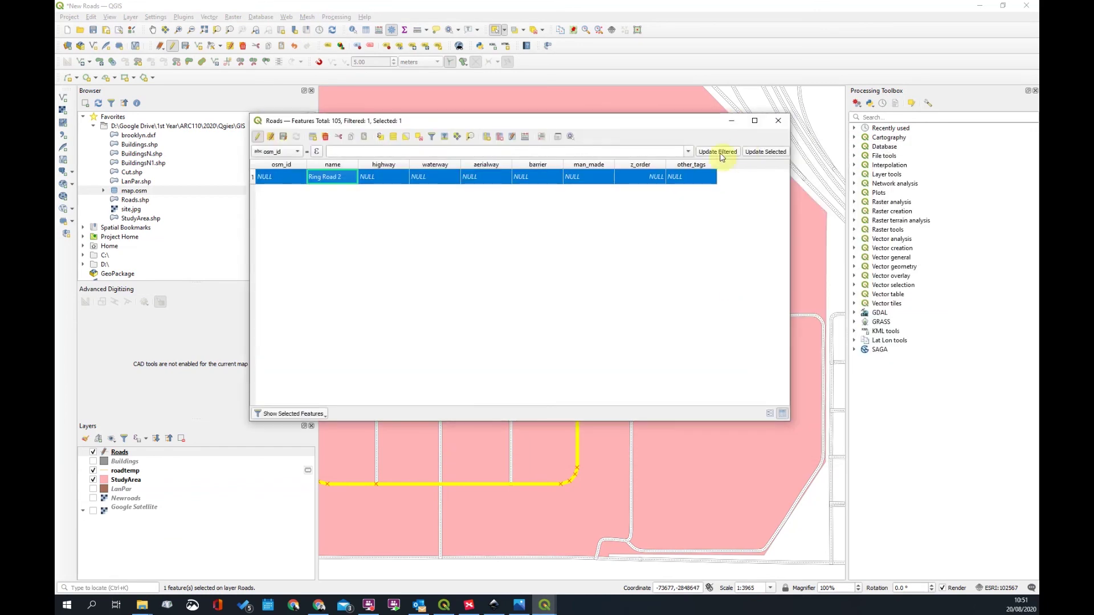
click(761, 153)
click(623, 336)
click(778, 120)
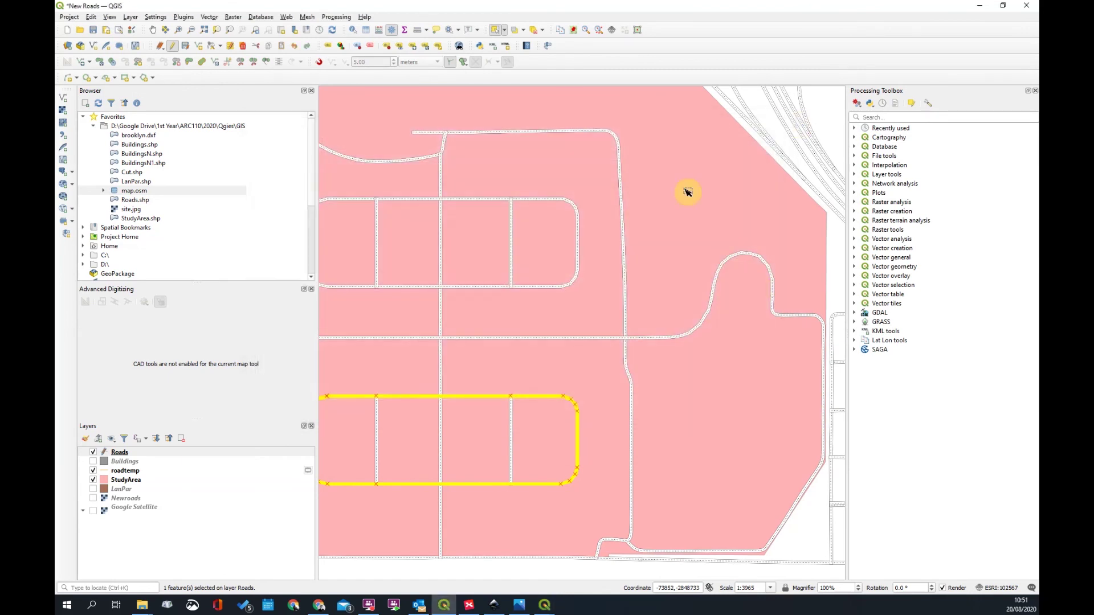
click(700, 239)
scroll(700, 252, down, 2)
scroll(701, 240, up, 1)
scroll(695, 281, down, 1)
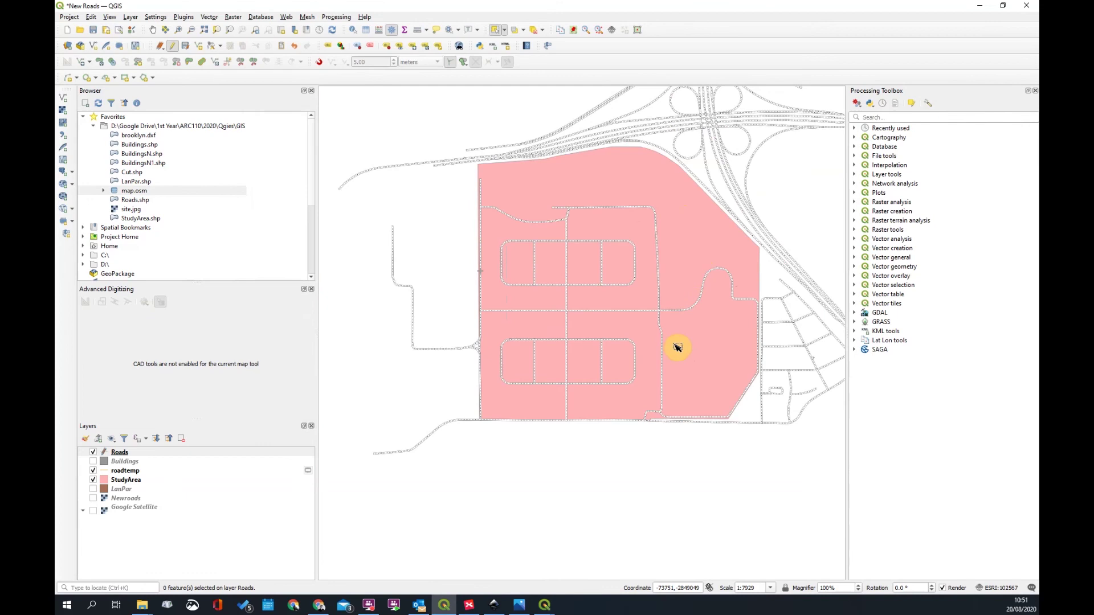
End the editing session of the Roads layer, saving the new road names
click(109, 453)
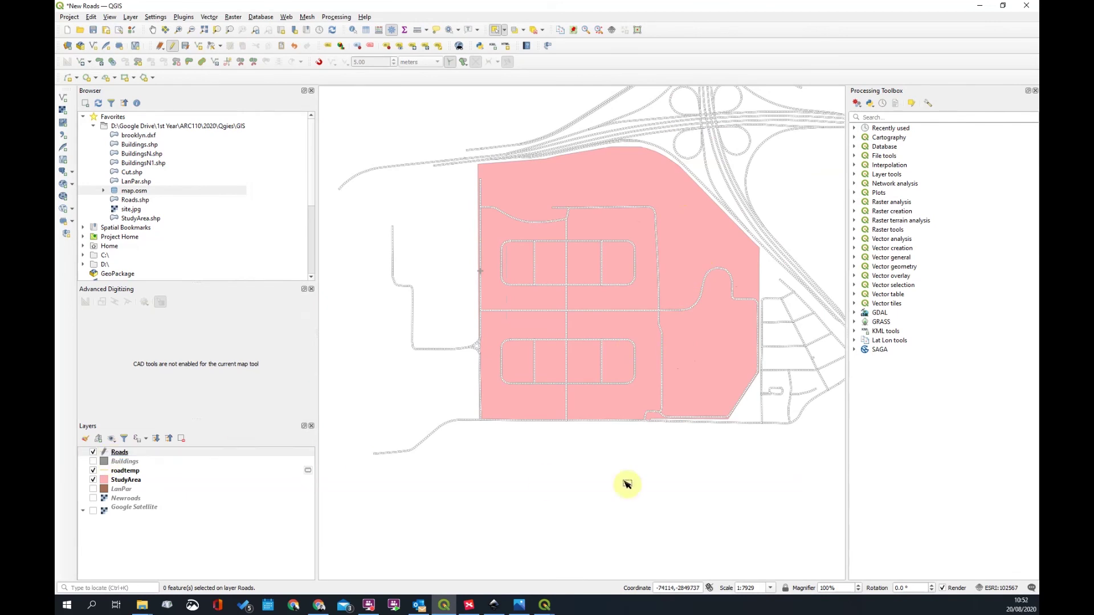
scroll(654, 342, down, 2)
scroll(605, 386, up, 2)
drag(605, 385, 580, 333)
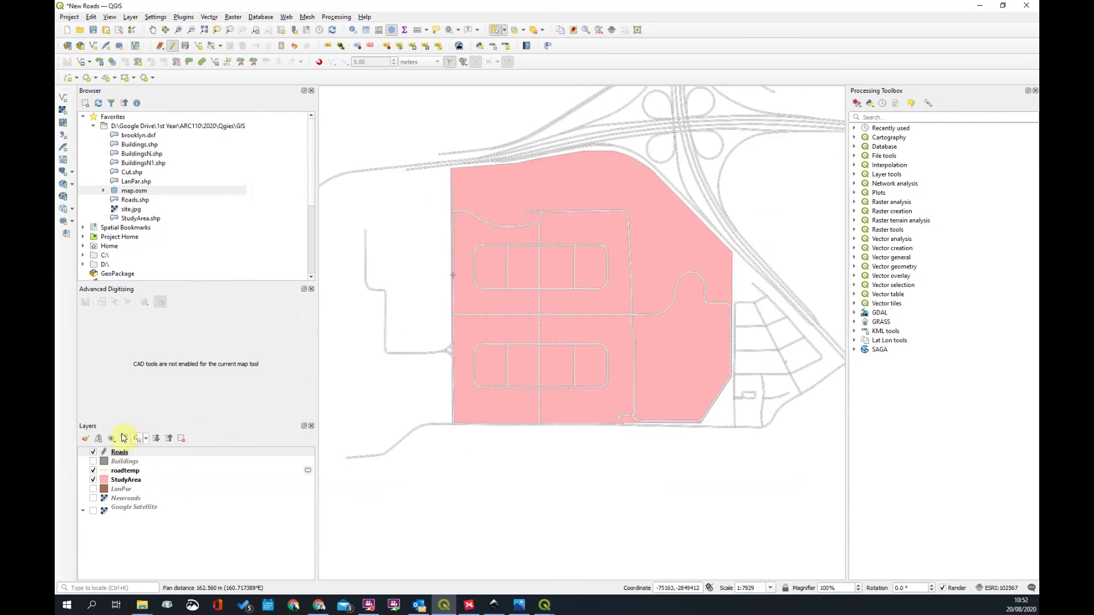
click(172, 45)
click(517, 308)
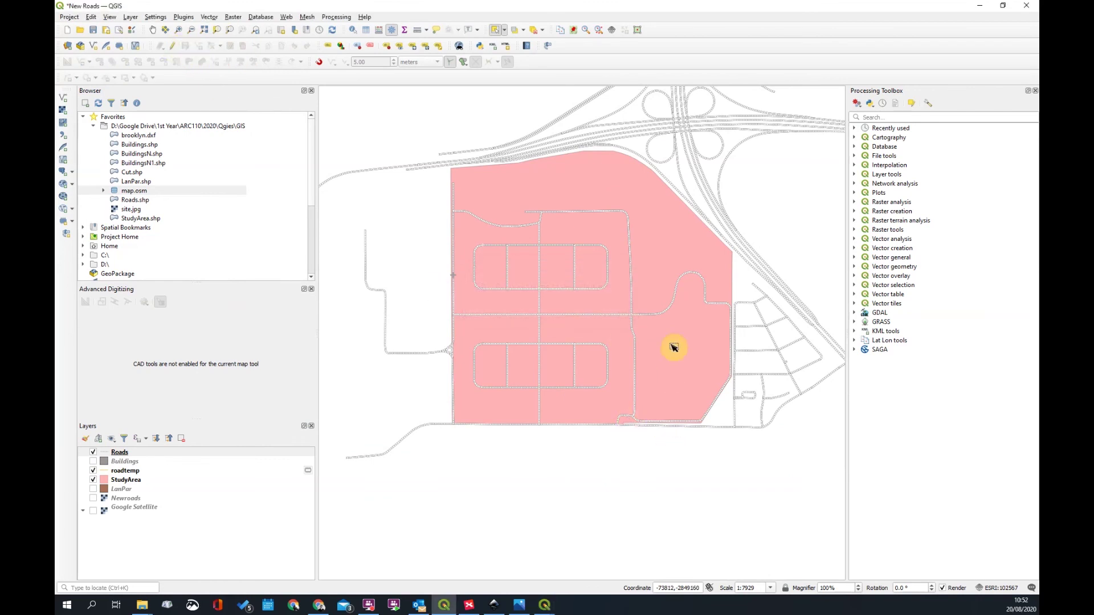
Examine the finished road network over the study area, including the road junction above the upper block
scroll(684, 336, up, 1)
scroll(678, 311, down, 2)
scroll(655, 302, up, 2)
scroll(581, 283, down, 1)
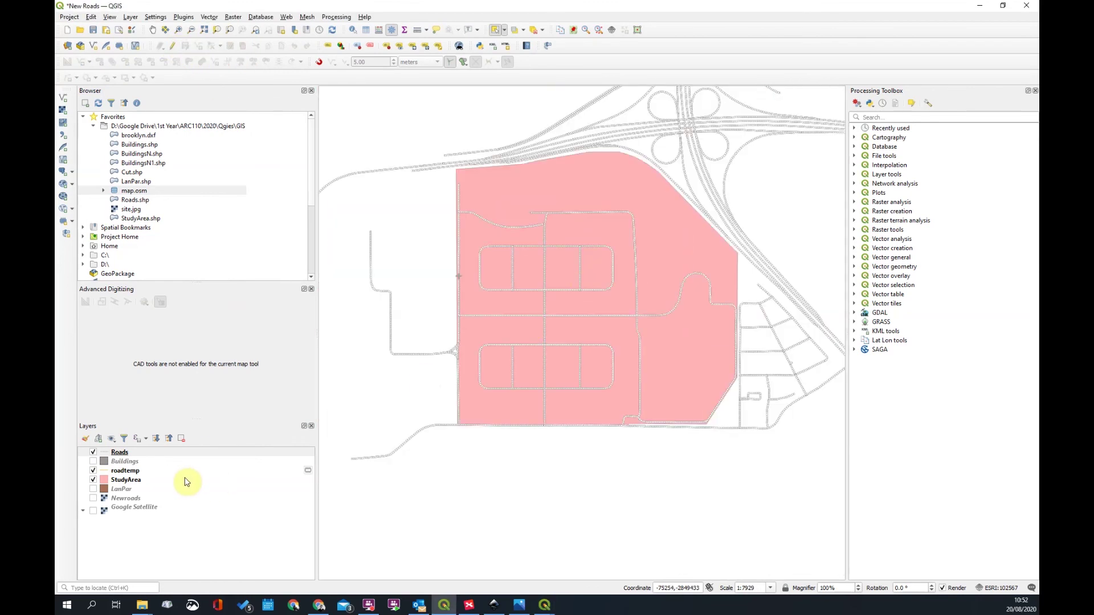
right_click(116, 452)
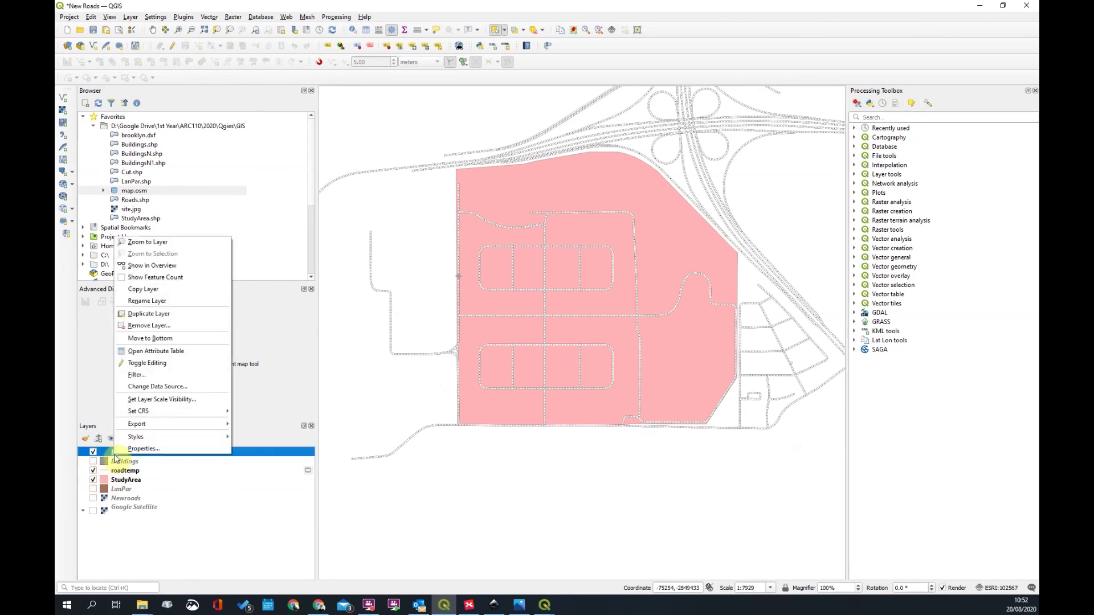
click(116, 458)
scroll(509, 383, down, 2)
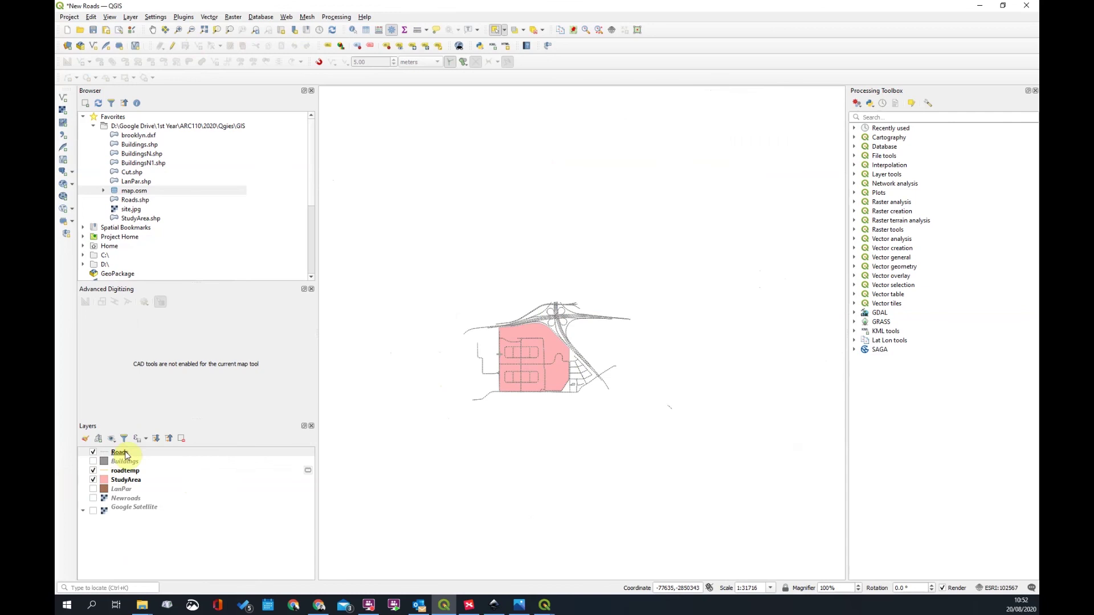
scroll(500, 359, up, 3)
scroll(676, 285, down, 1)
scroll(615, 296, up, 2)
scroll(615, 296, down, 2)
scroll(617, 288, up, 2)
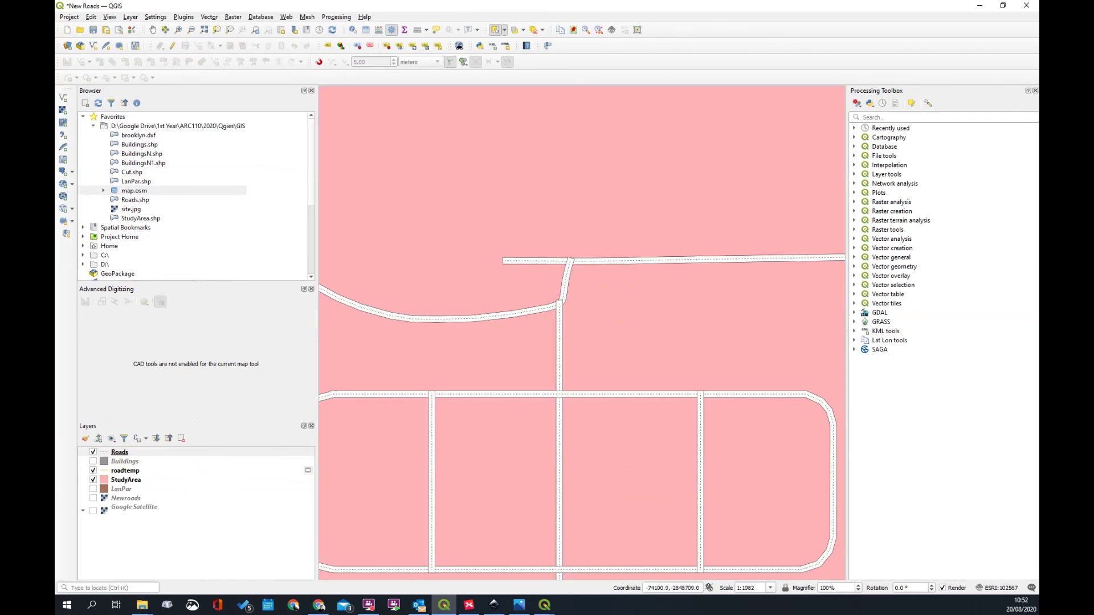
Switch to XMind to check the Week 2 tasks in the ARC110 Qgis mind map, and return to QGIS to examine the road layout
key(alt+Tab)
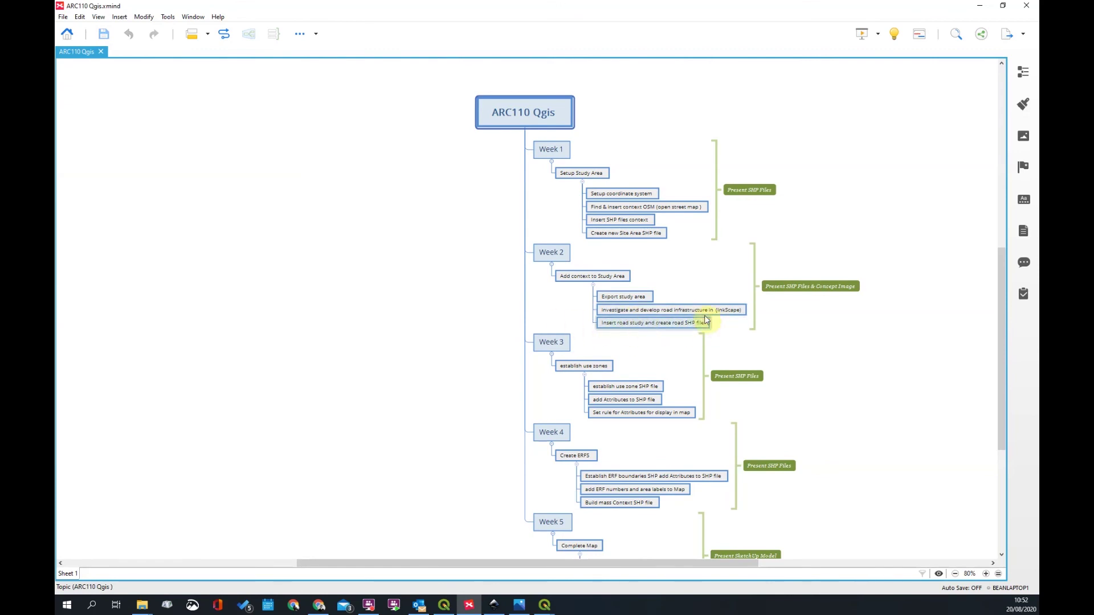
click(979, 5)
scroll(637, 345, up, 3)
scroll(569, 298, down, 4)
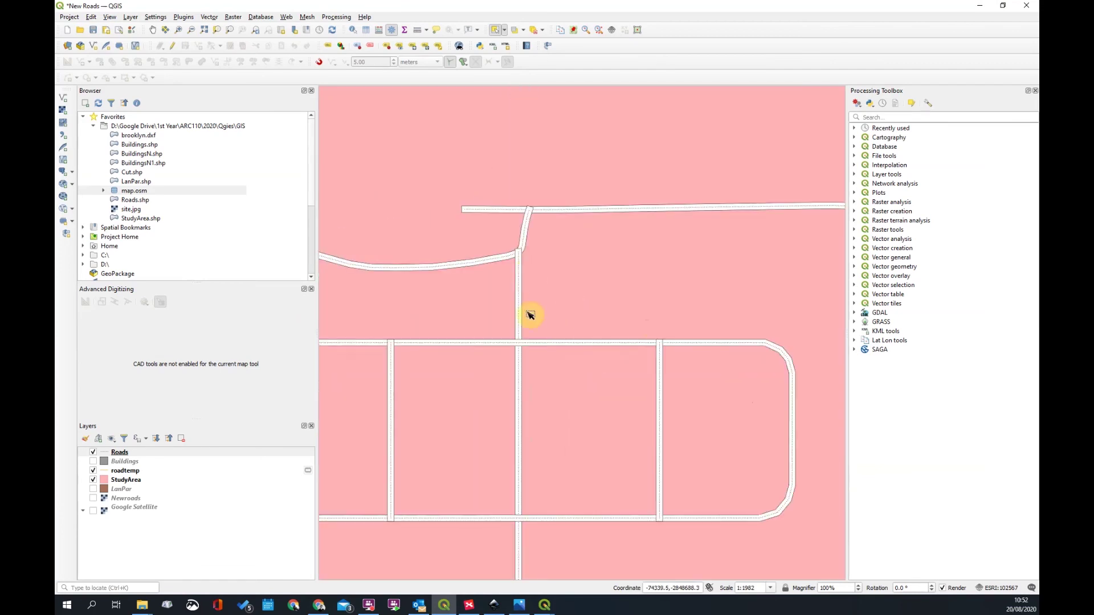
scroll(576, 325, up, 2)
scroll(581, 326, down, 2)
scroll(573, 325, up, 1)
scroll(588, 284, down, 1)
scroll(664, 288, up, 1)
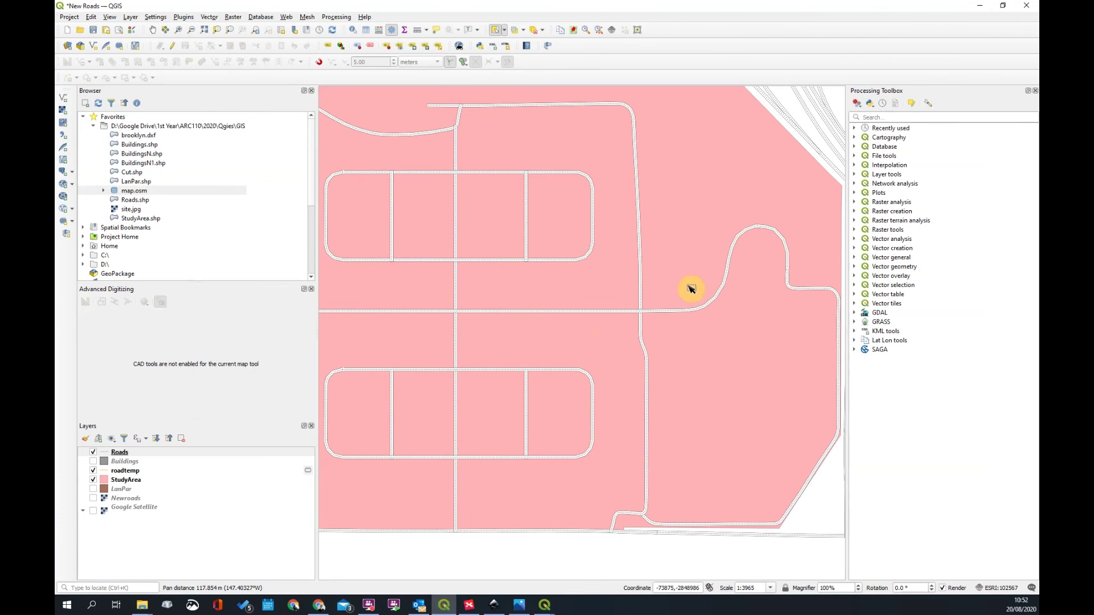
scroll(544, 313, down, 2)
scroll(571, 228, up, 3)
scroll(572, 228, down, 1)
scroll(586, 276, down, 1)
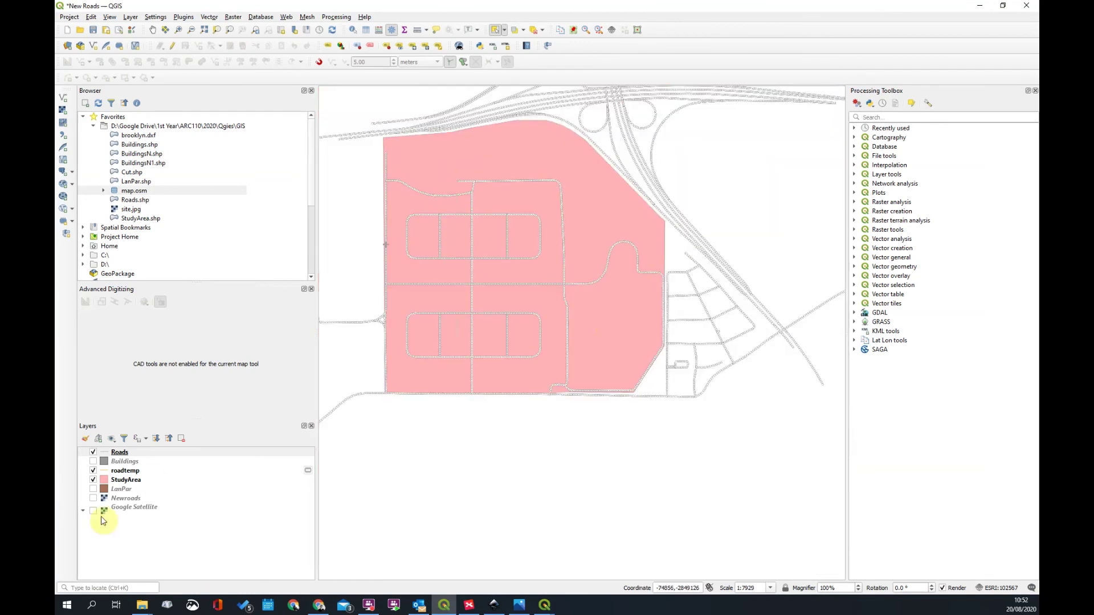
Set up an export of the Roads layer as an ESRI Shapefile in the project CRS, ESRI:102567 - Hartebeesthoek94_Lo29_(E-N)
right_click(122, 453)
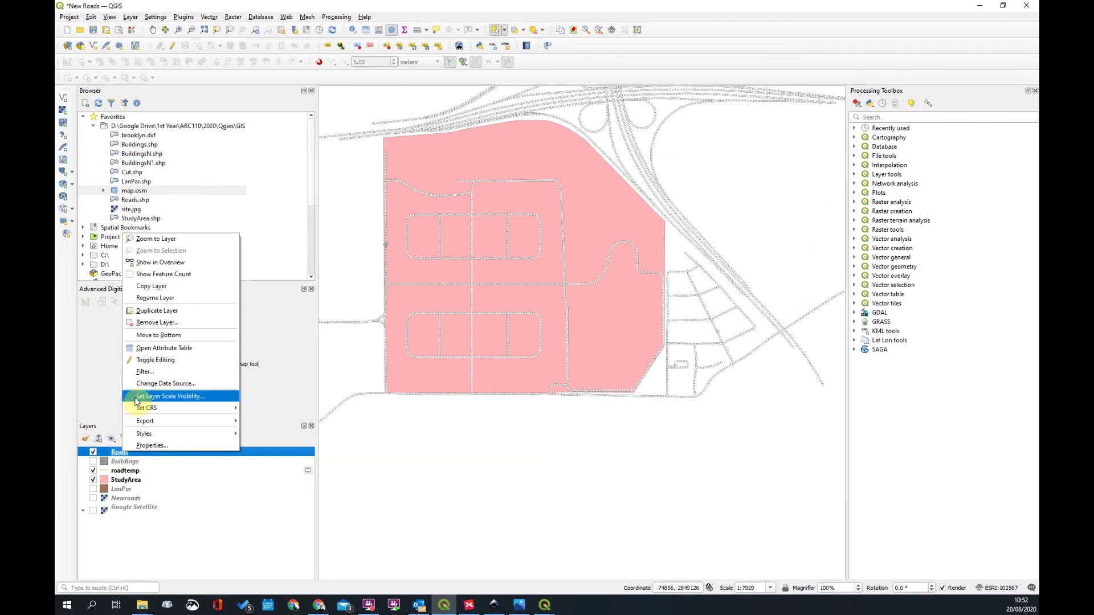
mouse_move(152, 423)
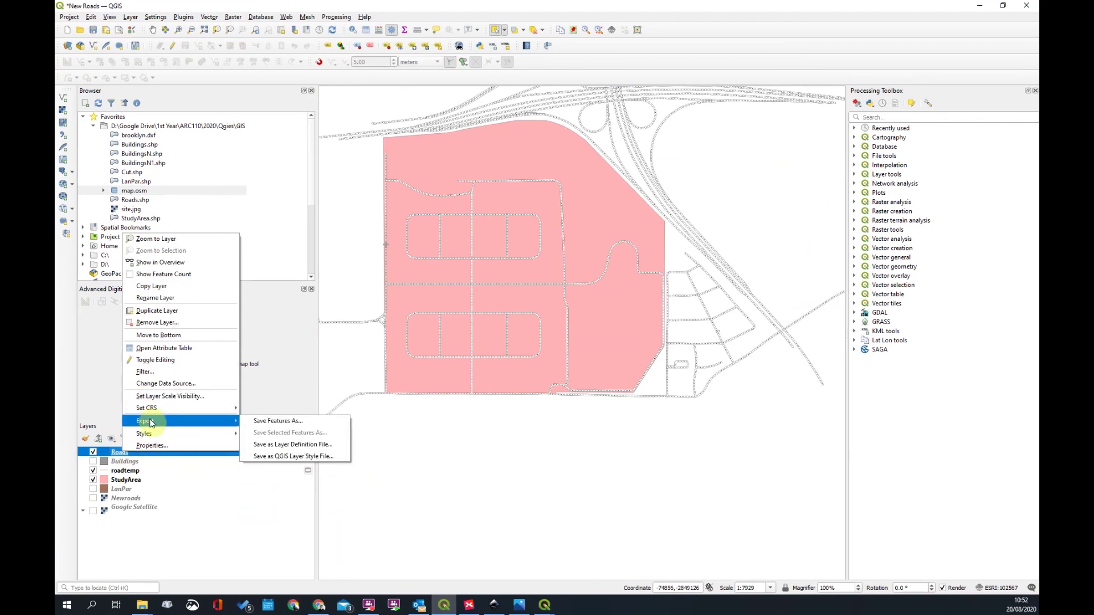
click(271, 420)
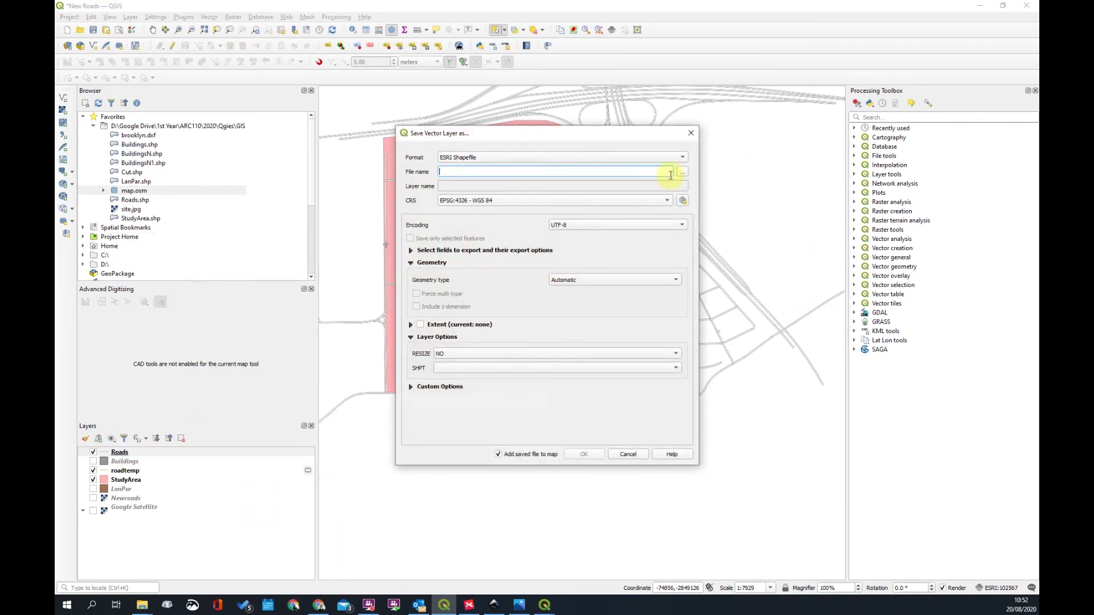
click(624, 199)
click(530, 218)
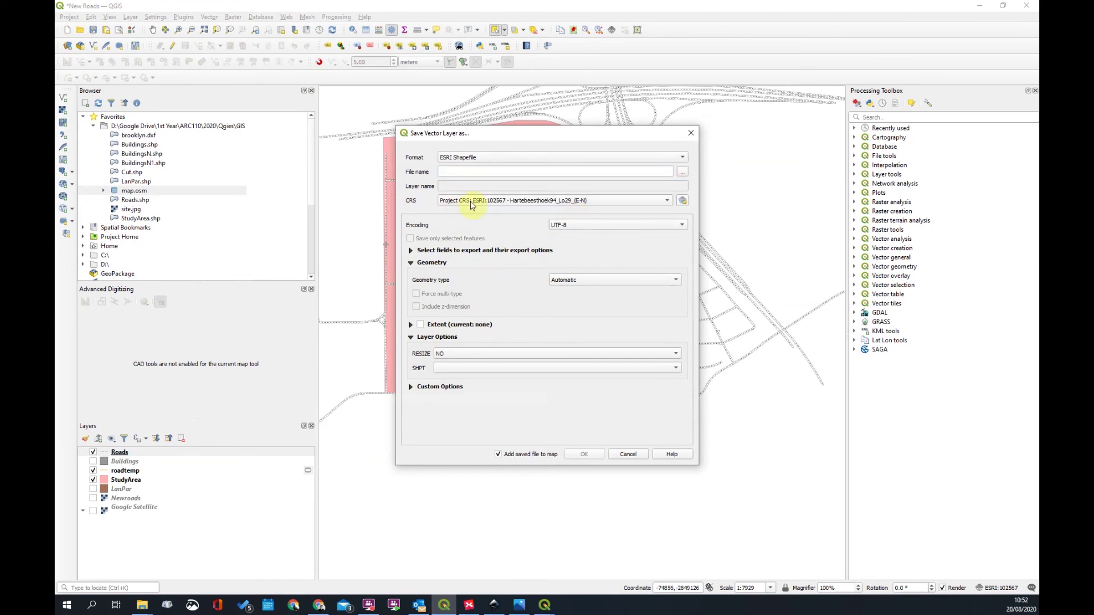
click(409, 387)
click(419, 347)
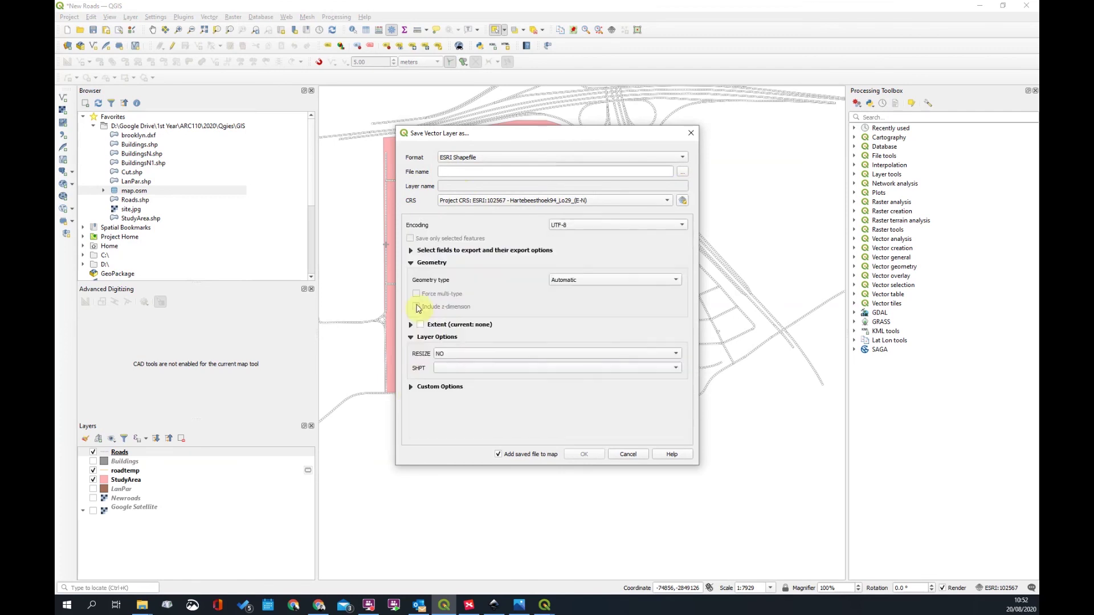
click(410, 251)
click(411, 251)
click(411, 251)
click(411, 251)
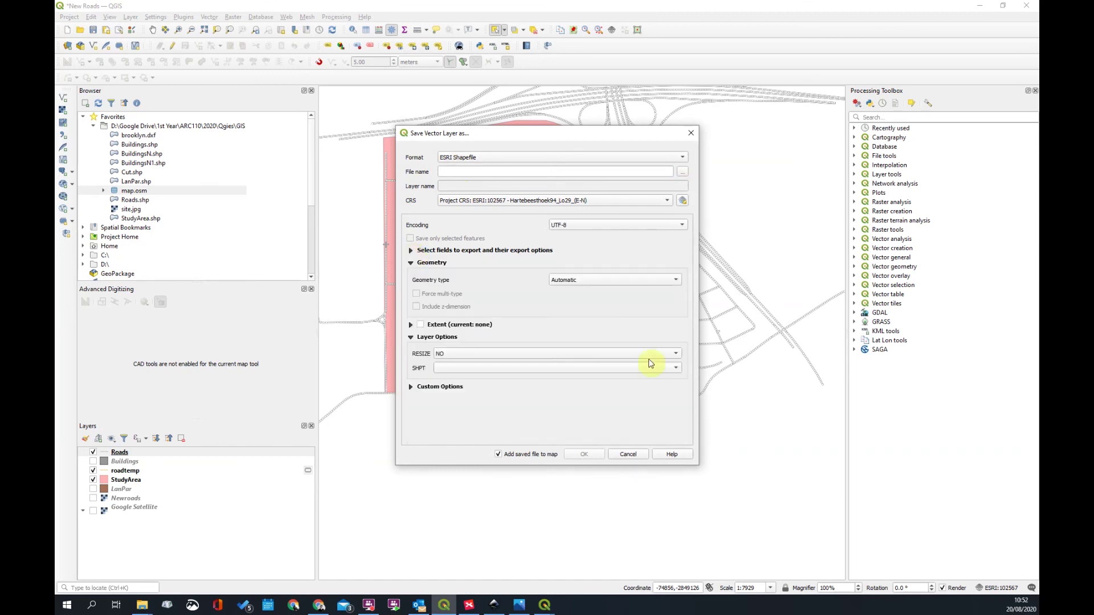
Name the output file RoadsN in the desktop's Test folder and run the export, adding the result to the map
click(683, 175)
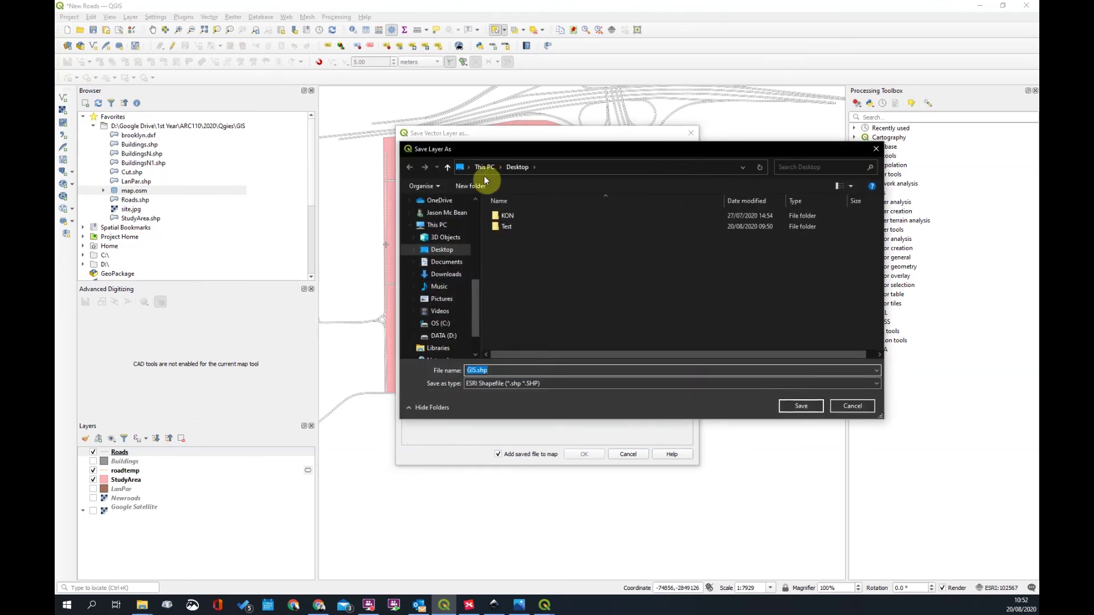
scroll(443, 228, up, 10)
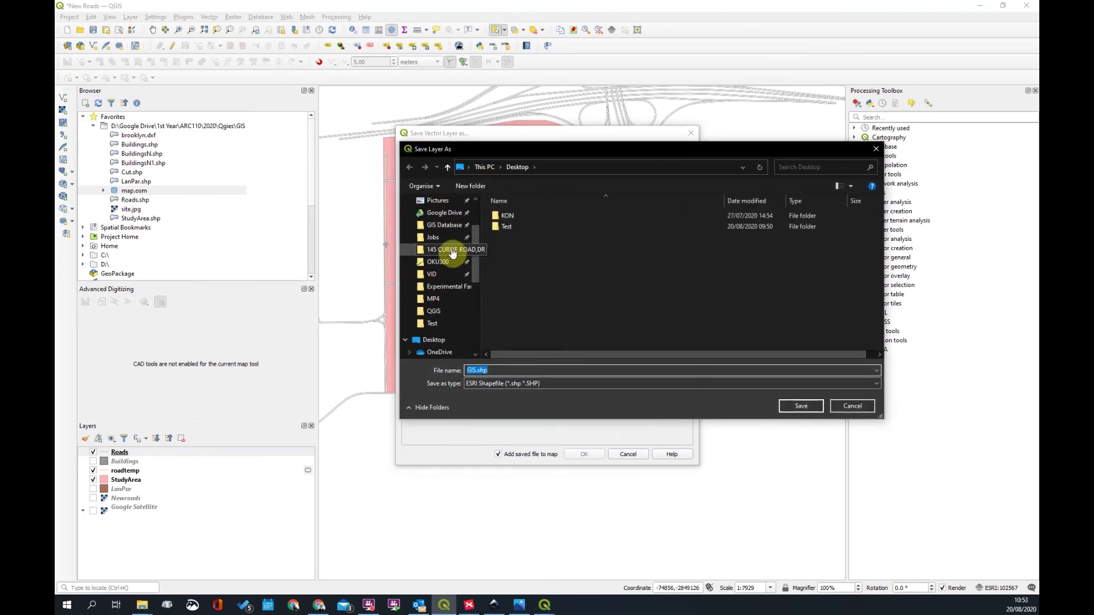
double_click(505, 227)
drag(624, 149, 848, 224)
click(699, 445)
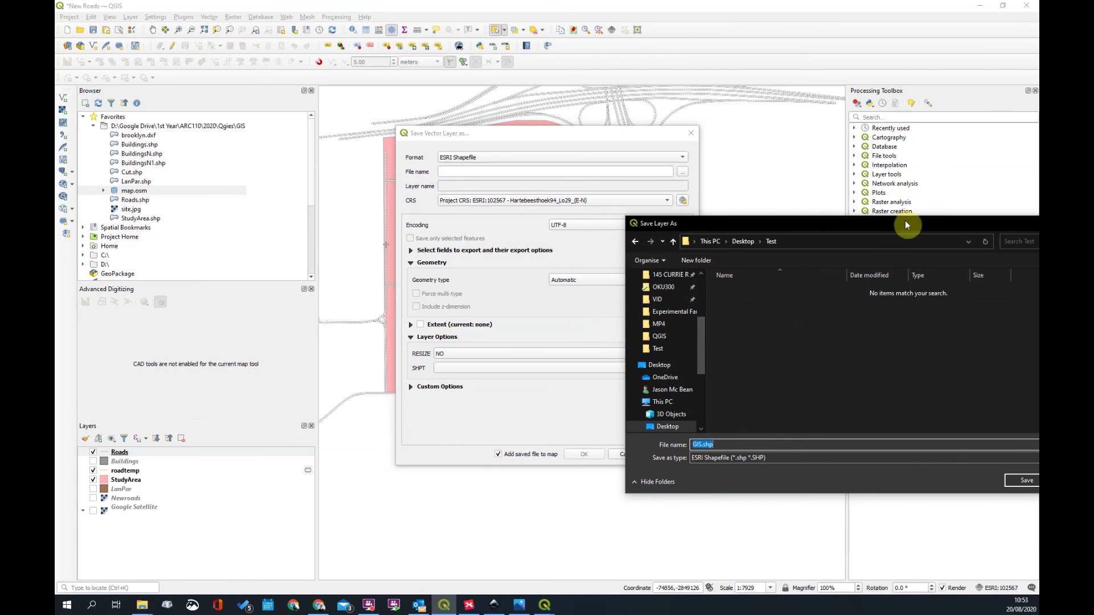
drag(906, 223, 799, 227)
drag(599, 446, 535, 450)
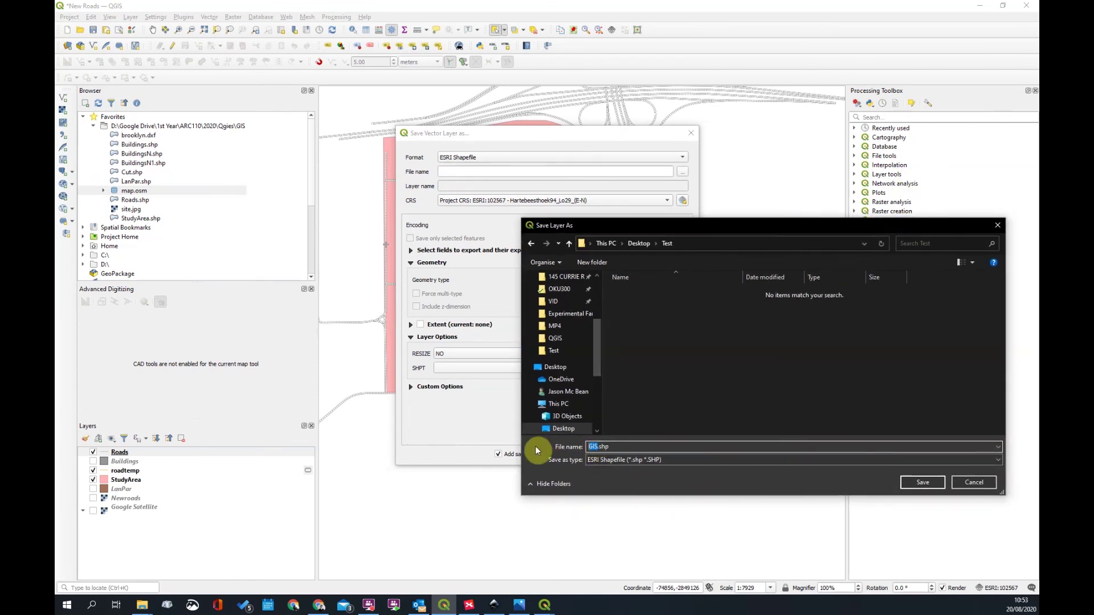
text(RoadsN)
key(Return)
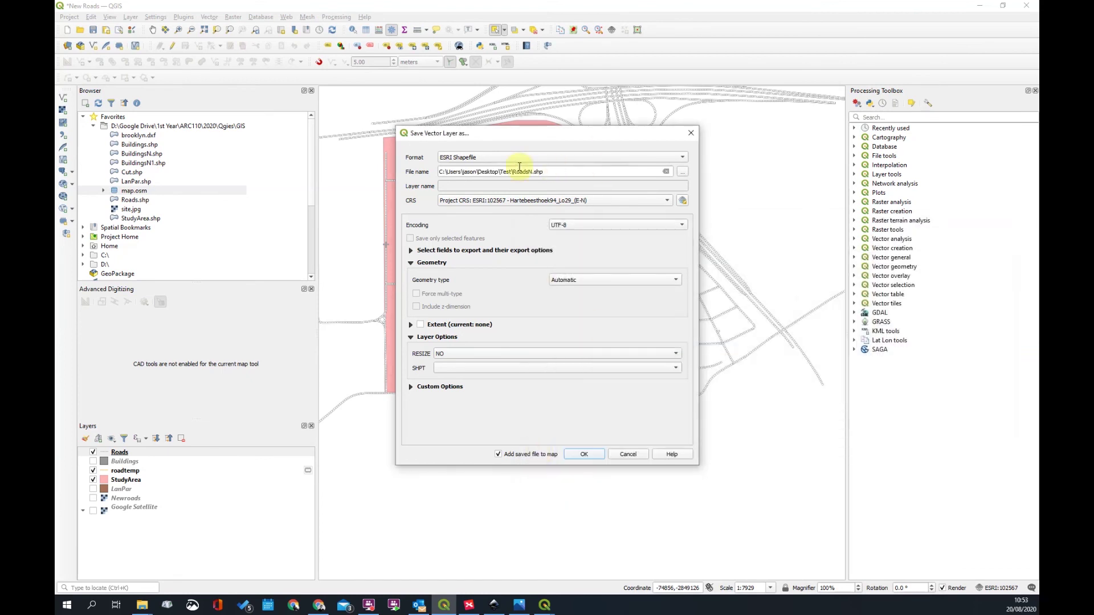
click(572, 456)
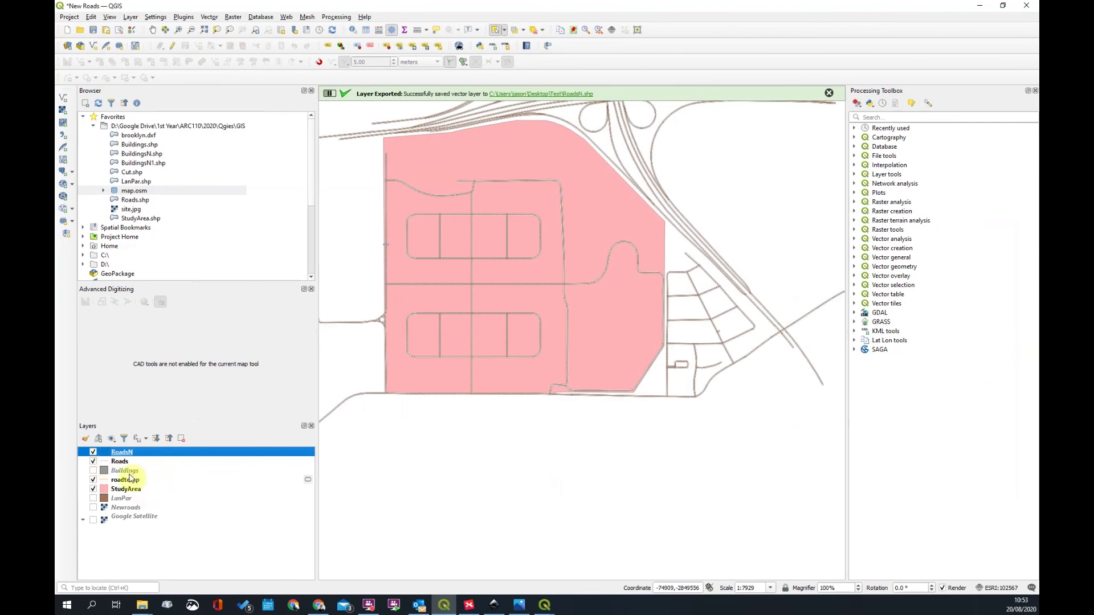
Hide the original Roads layer and examine the exported RoadsN network over the study area
click(93, 461)
scroll(427, 313, up, 2)
scroll(551, 300, down, 1)
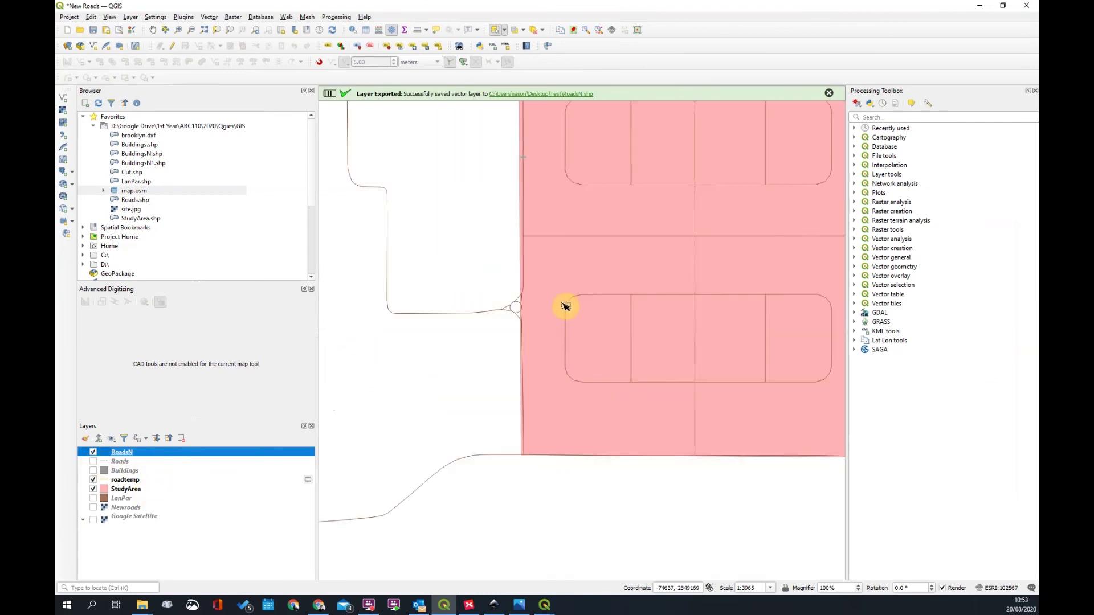
scroll(586, 318, up, 1)
scroll(623, 312, down, 3)
scroll(622, 313, up, 2)
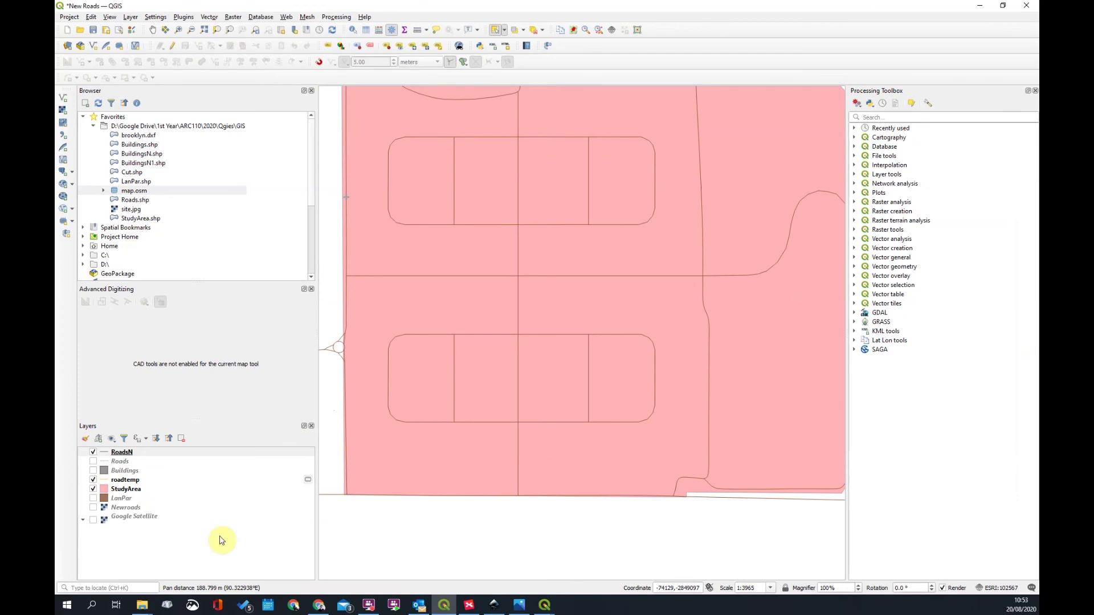
click(114, 461)
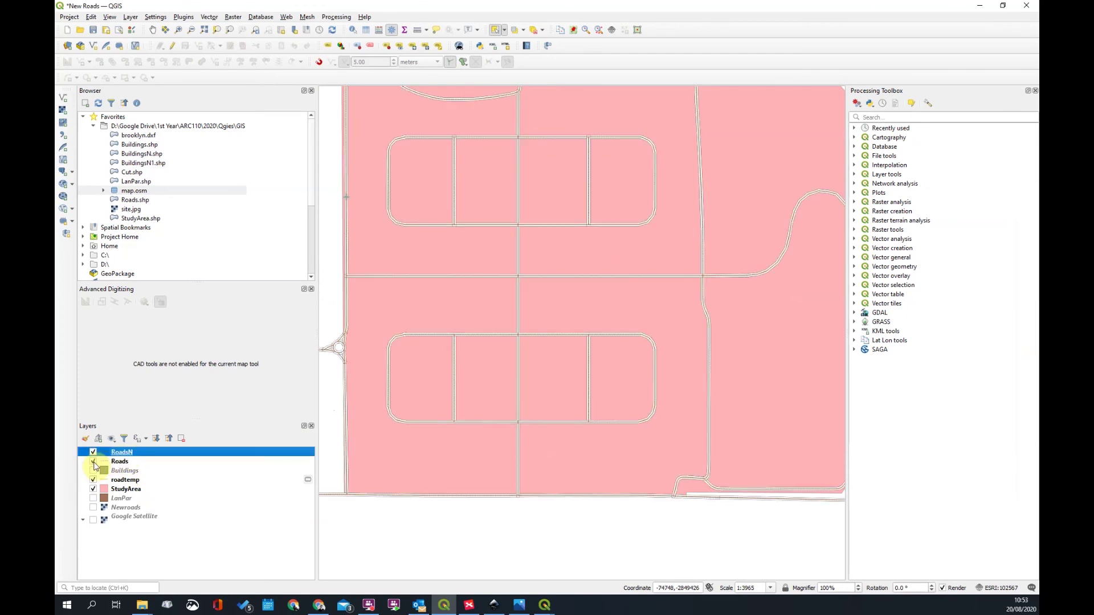
click(116, 451)
scroll(561, 419, down, 1)
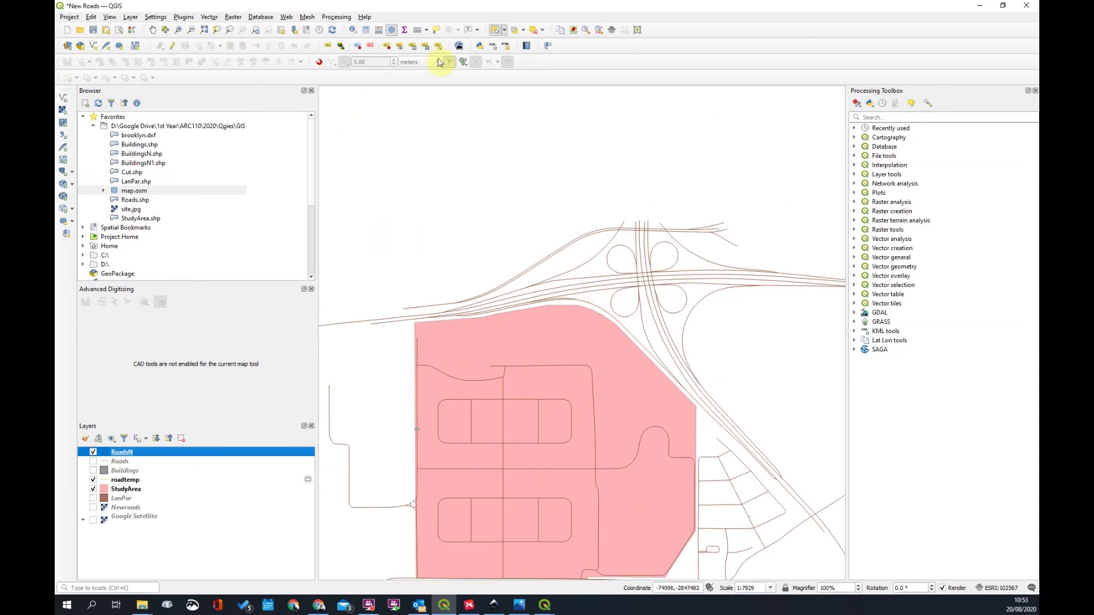
scroll(630, 410, down, 1)
scroll(677, 439, up, 2)
scroll(639, 386, down, 2)
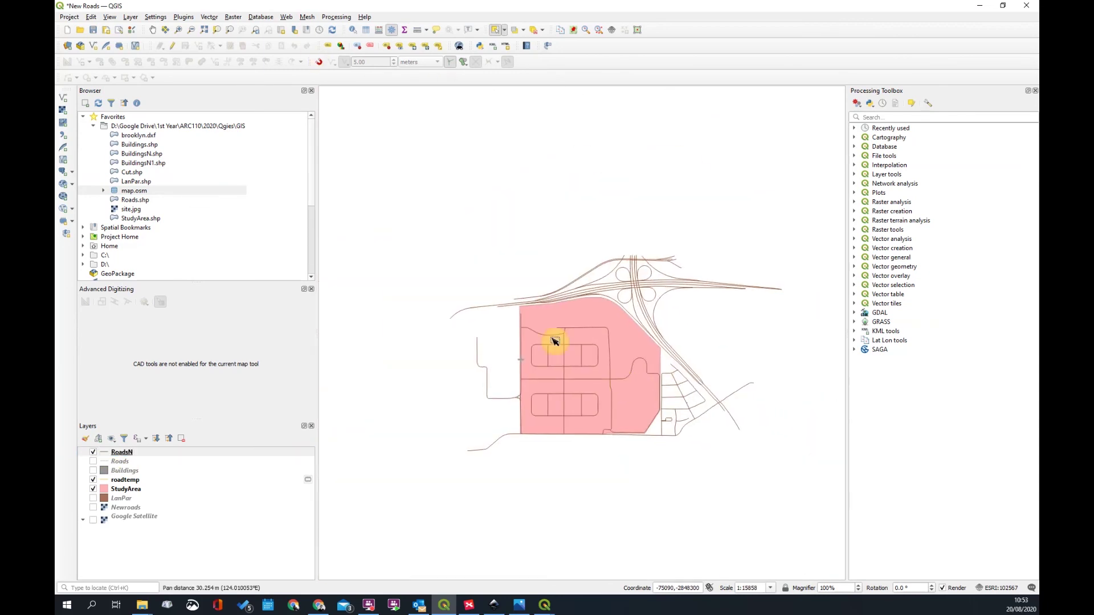
Start editing the RoadsN layer and delete the existing roads east and southeast of the study area
click(168, 48)
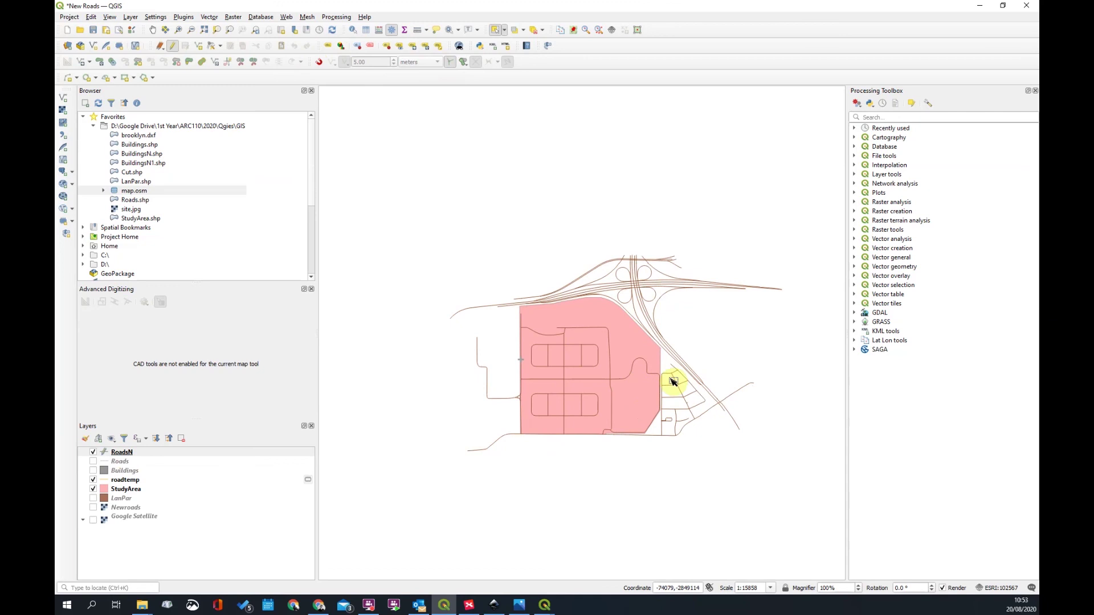
click(706, 410)
drag(761, 463, 681, 311)
key(Delete)
scroll(699, 408, up, 2)
drag(706, 520, 561, 253)
key(Delete)
scroll(581, 406, down, 2)
scroll(581, 407, up, 2)
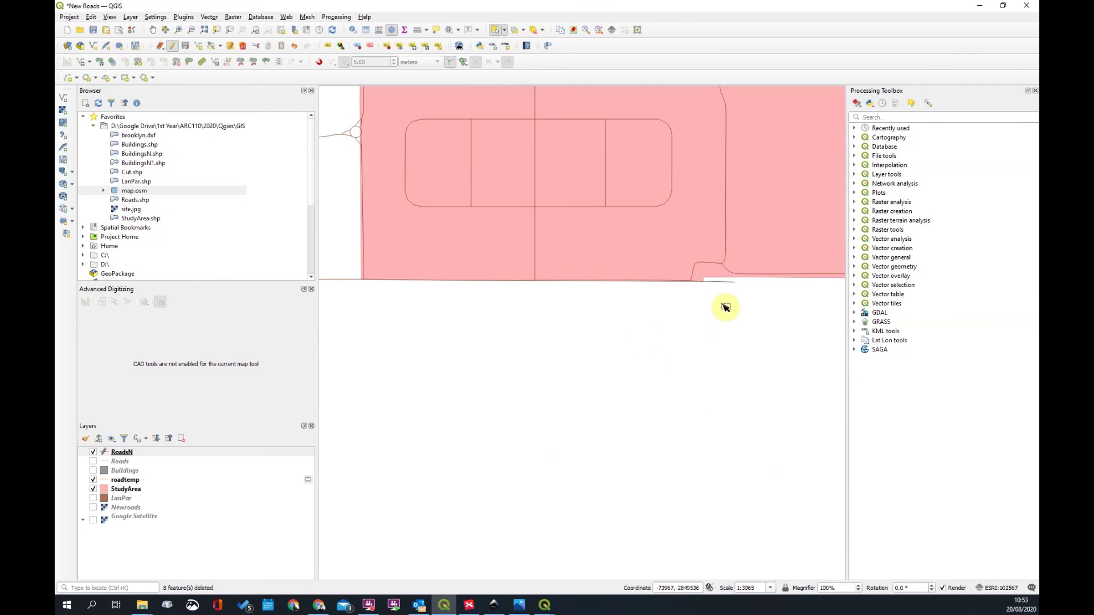
Delete the RoadsN roads along the study area's southern and western edges, including the western roundabout and its approach road
click(716, 285)
scroll(715, 333, down, 2)
key(Delete)
scroll(637, 293, up, 2)
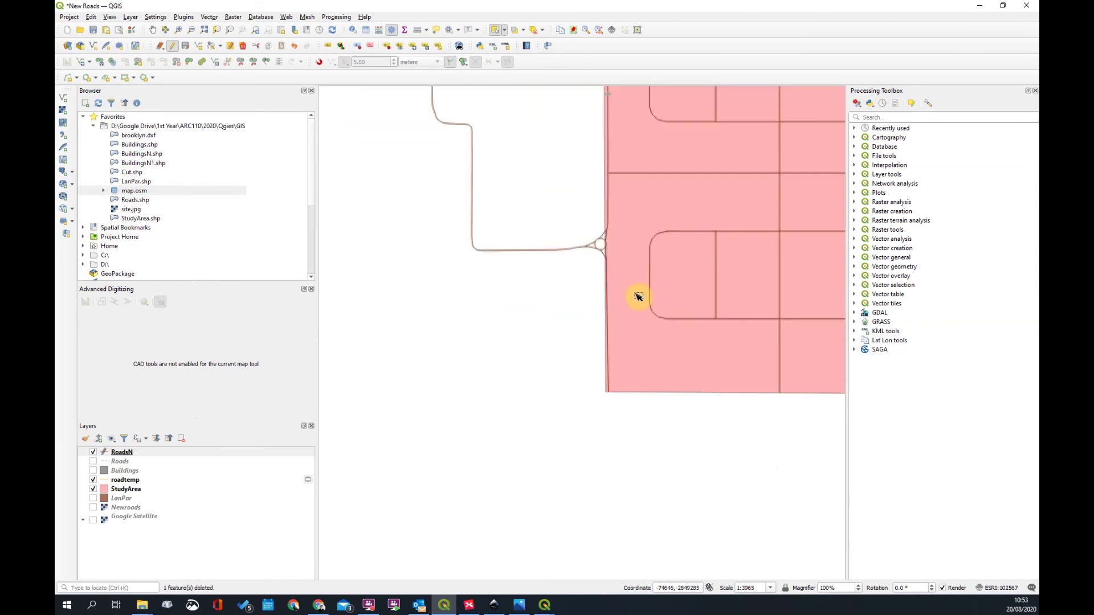
drag(531, 183, 621, 418)
scroll(610, 391, down, 2)
key(Delete)
scroll(626, 316, up, 2)
scroll(569, 387, down, 1)
drag(467, 316, 617, 432)
key(Delete)
Delete the existing RoadsN roads north and east of the two proposed blocks, keeping the curved central road
click(557, 420)
key(Delete)
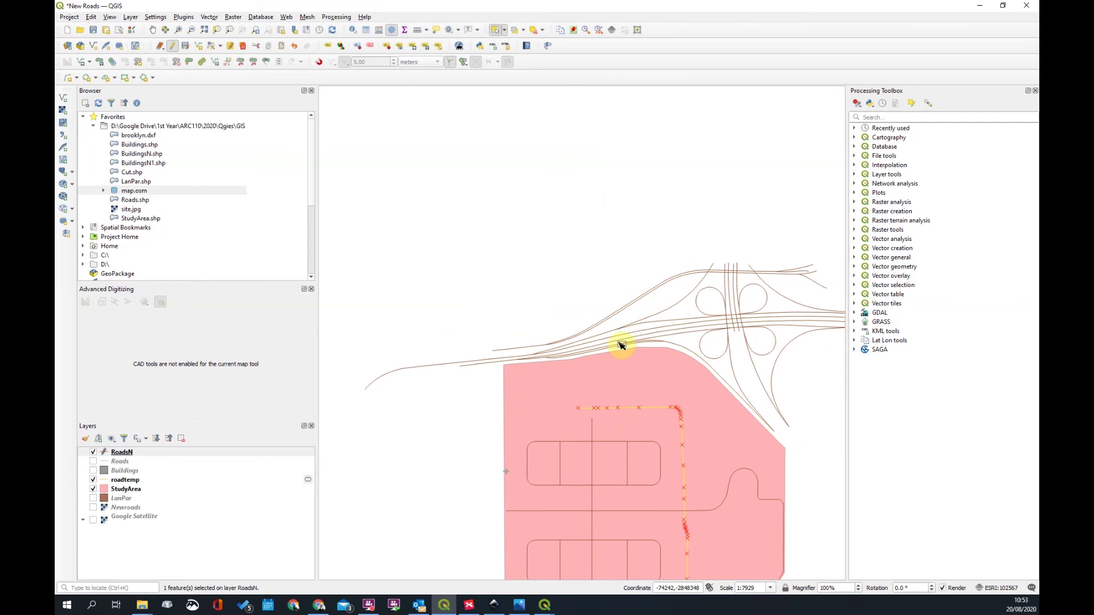
scroll(648, 379, down, 1)
scroll(692, 487, up, 2)
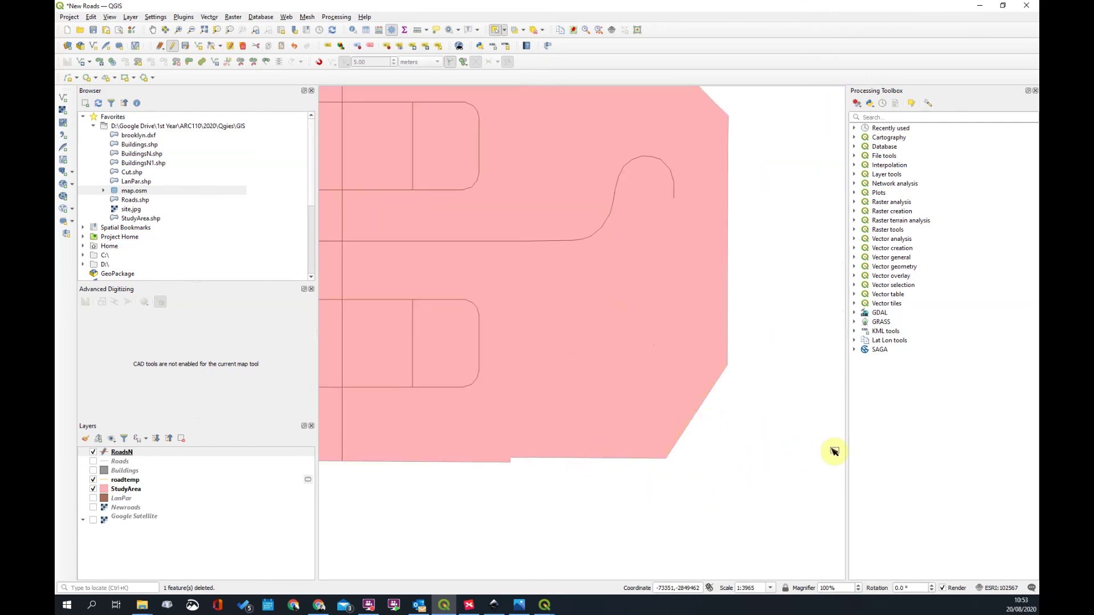
scroll(796, 452, down, 1)
Delete the groups of highway and interchange roads north of the study area from RoadsN
drag(785, 329, 696, 220)
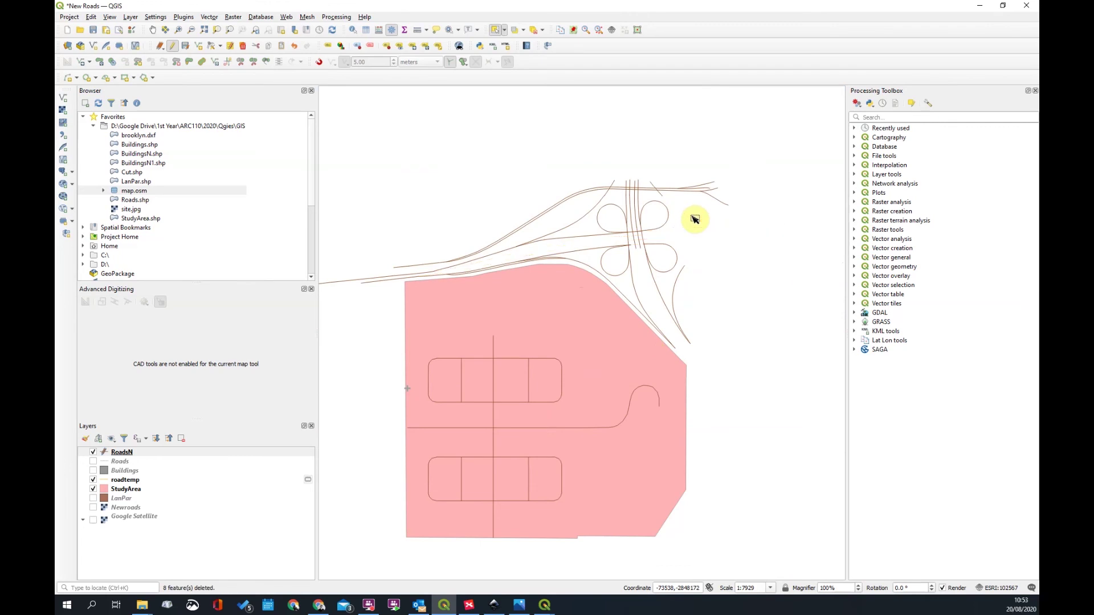
key(Delete)
scroll(696, 220, down, 1)
drag(474, 197, 558, 279)
key(Delete)
Delete the remaining highway lines along the study area's northern and northeastern edge, leaving only the proposed roads
scroll(704, 273, up, 3)
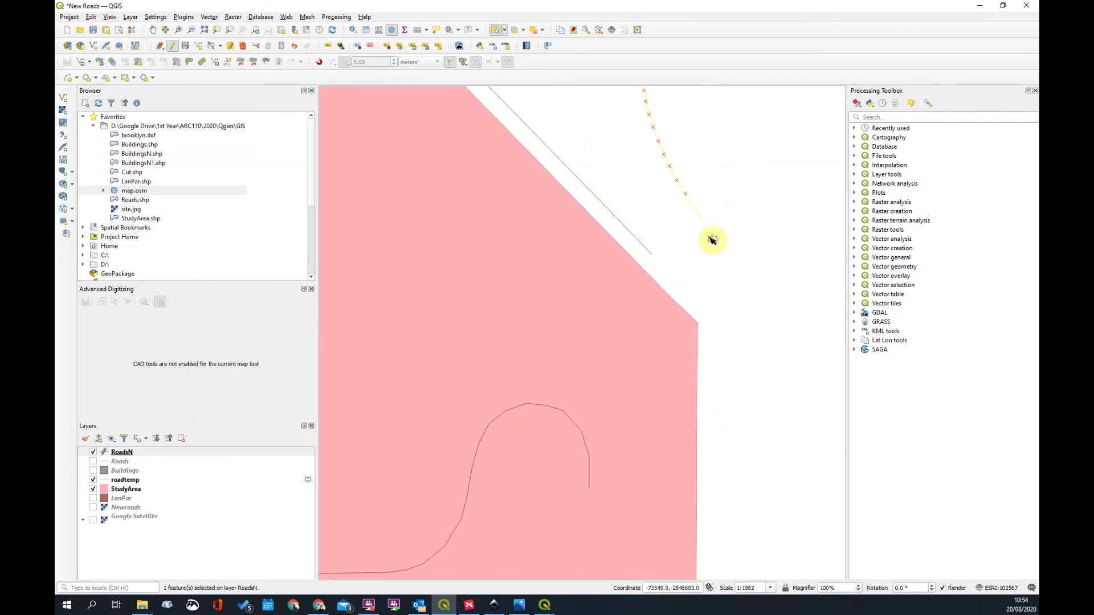
click(712, 239)
key(Delete)
scroll(719, 257, down, 3)
scroll(667, 228, up, 2)
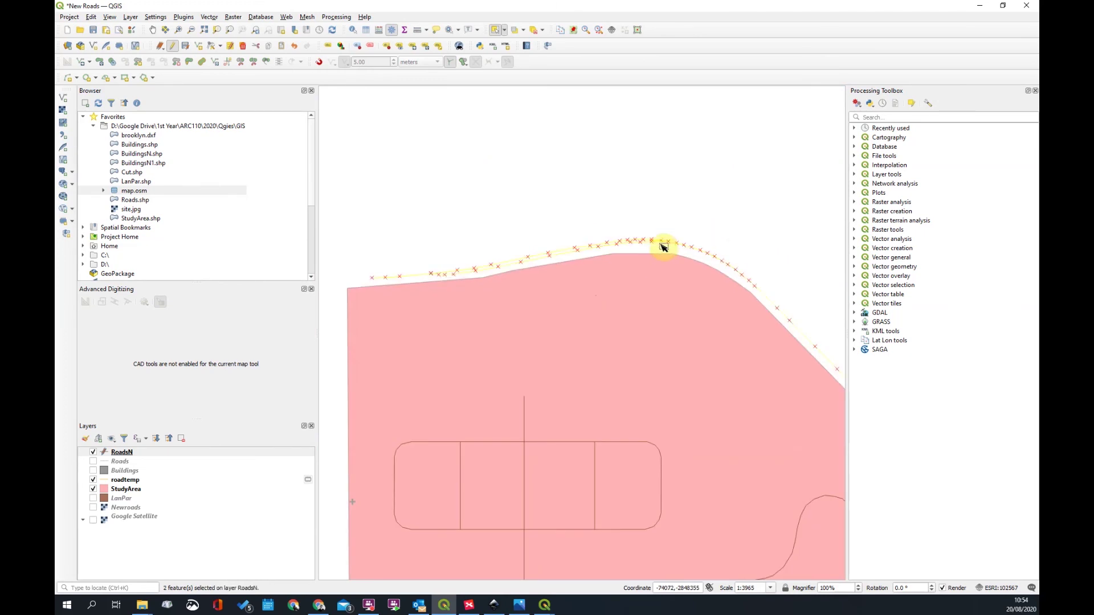
drag(664, 250, 661, 245)
key(Delete)
scroll(644, 231, down, 2)
scroll(510, 335, up, 2)
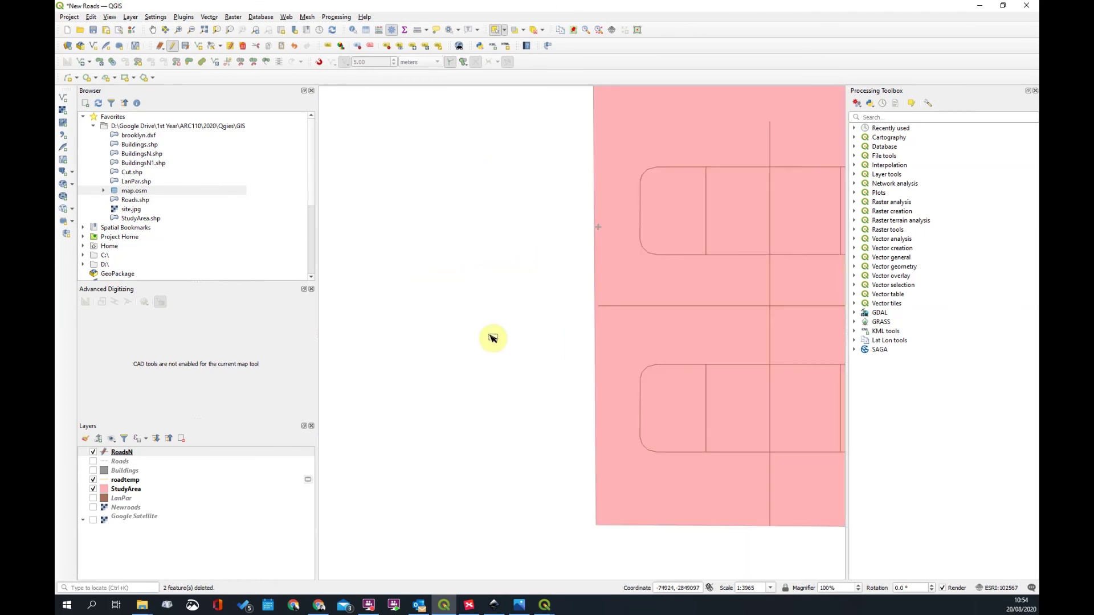
Show the Google Satellite layer, compare the Roads layer against it, and end the editing session of RoadsN
click(93, 520)
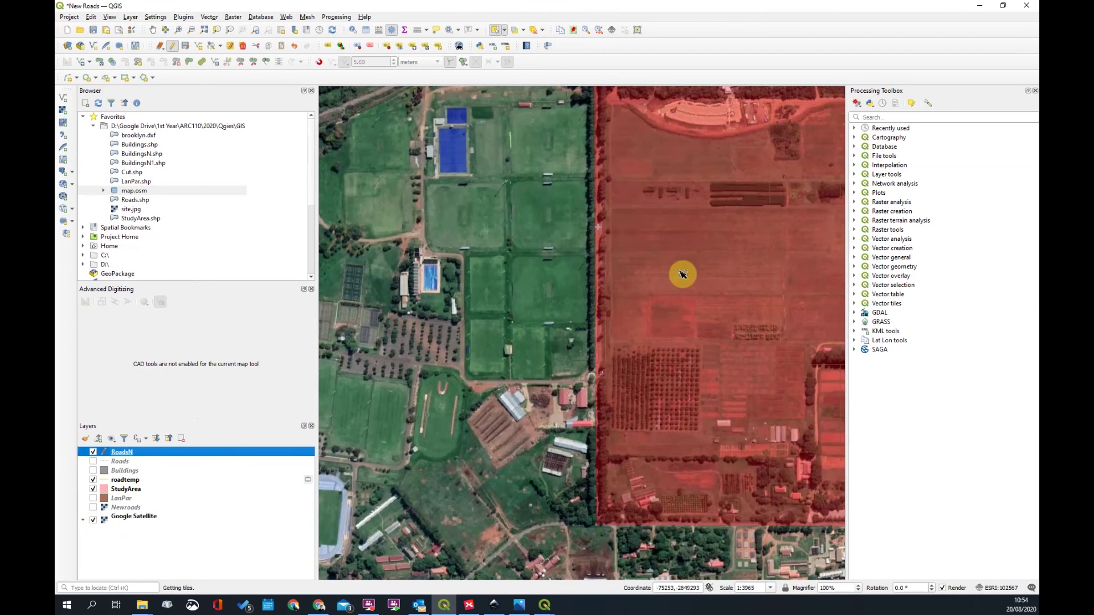
scroll(620, 291, down, 1)
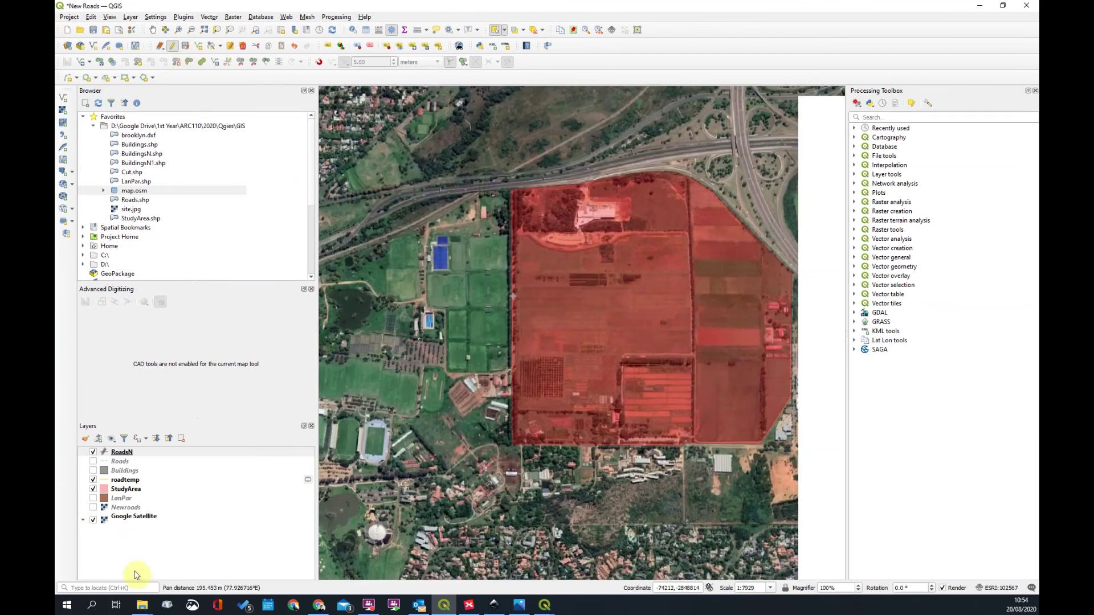
click(94, 462)
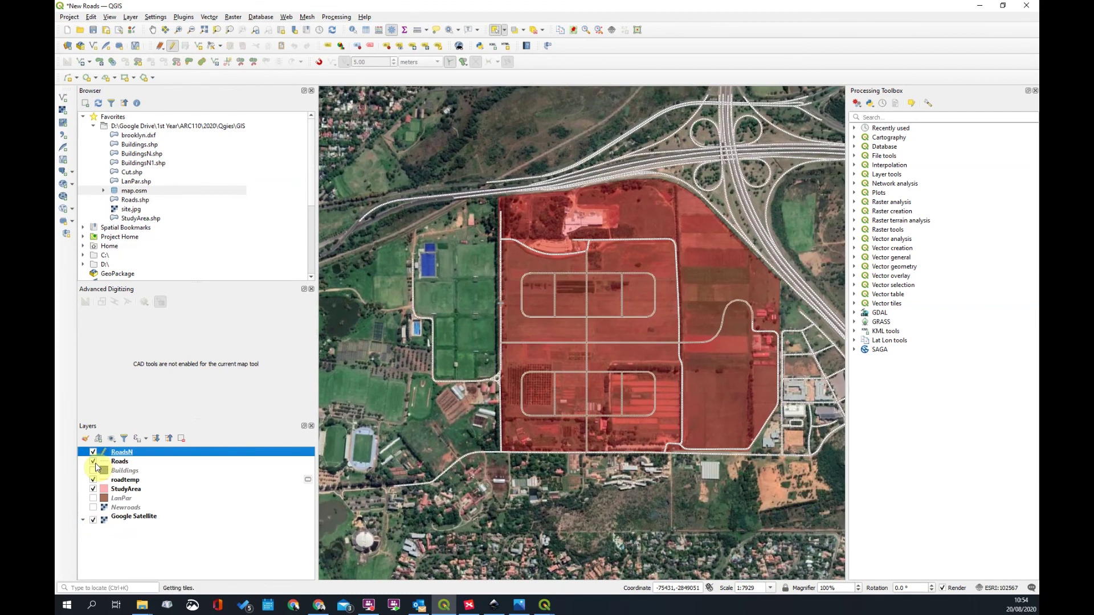
click(172, 46)
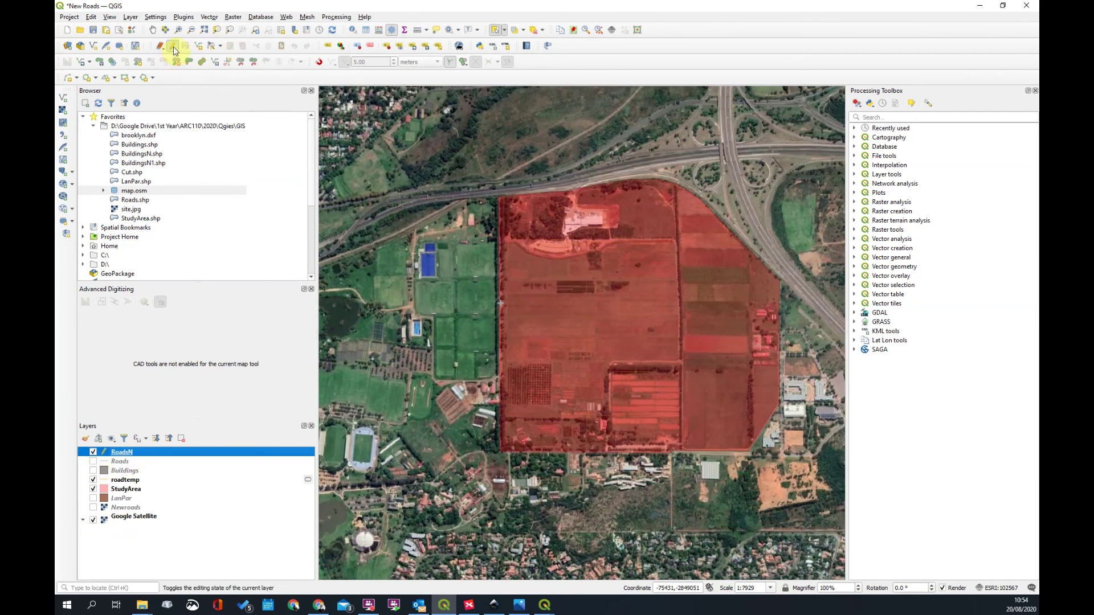
Open the symbology of RoadsN and add two more simple line layers to its line symbol
right_click(125, 457)
click(152, 447)
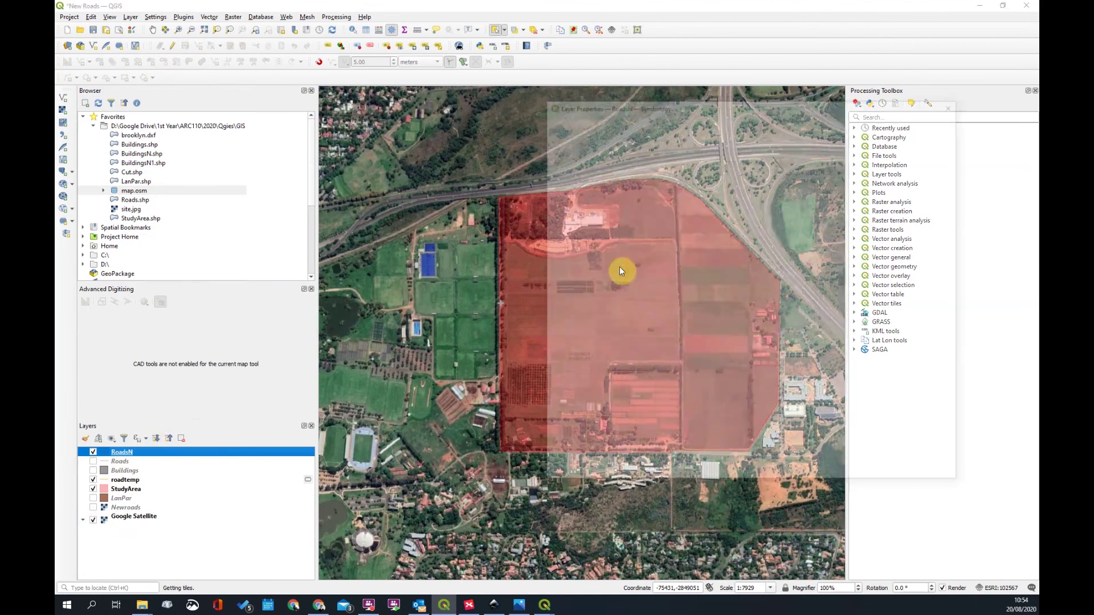
drag(750, 104, 276, 165)
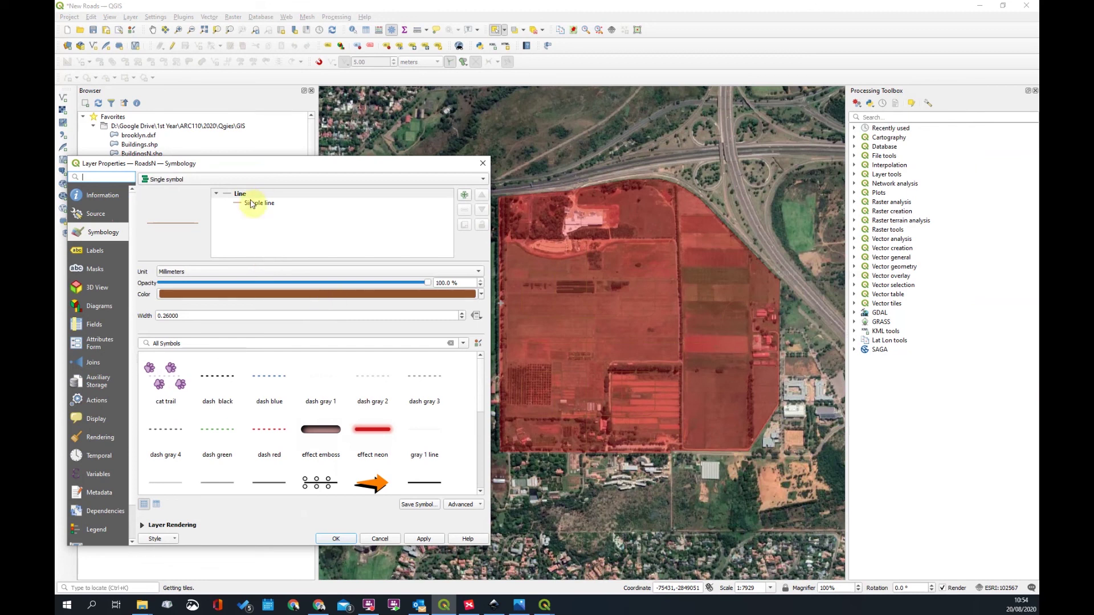
click(464, 196)
click(465, 196)
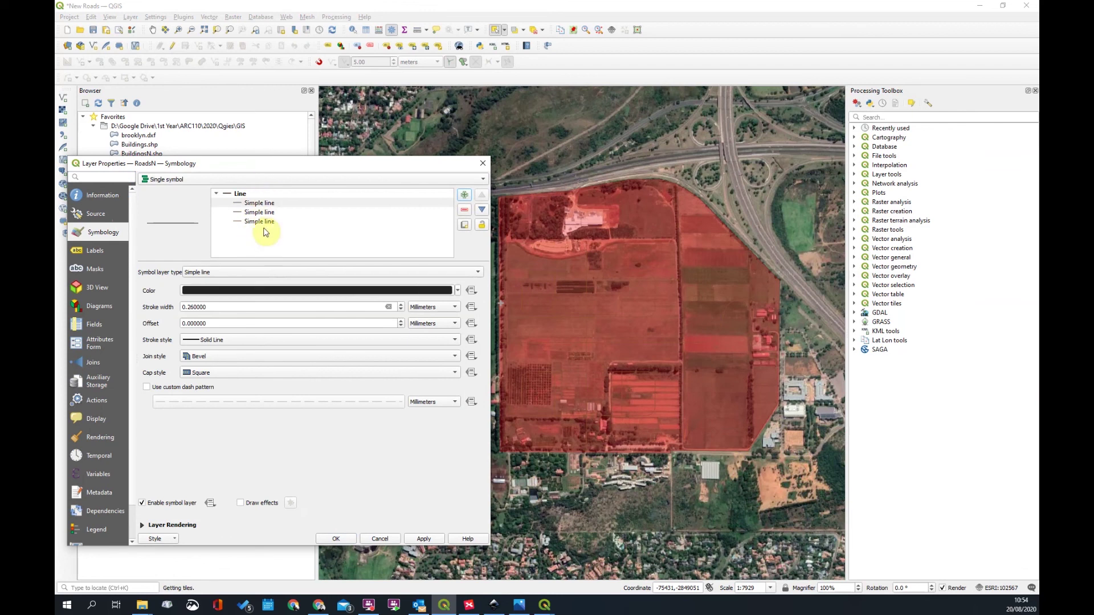
click(291, 243)
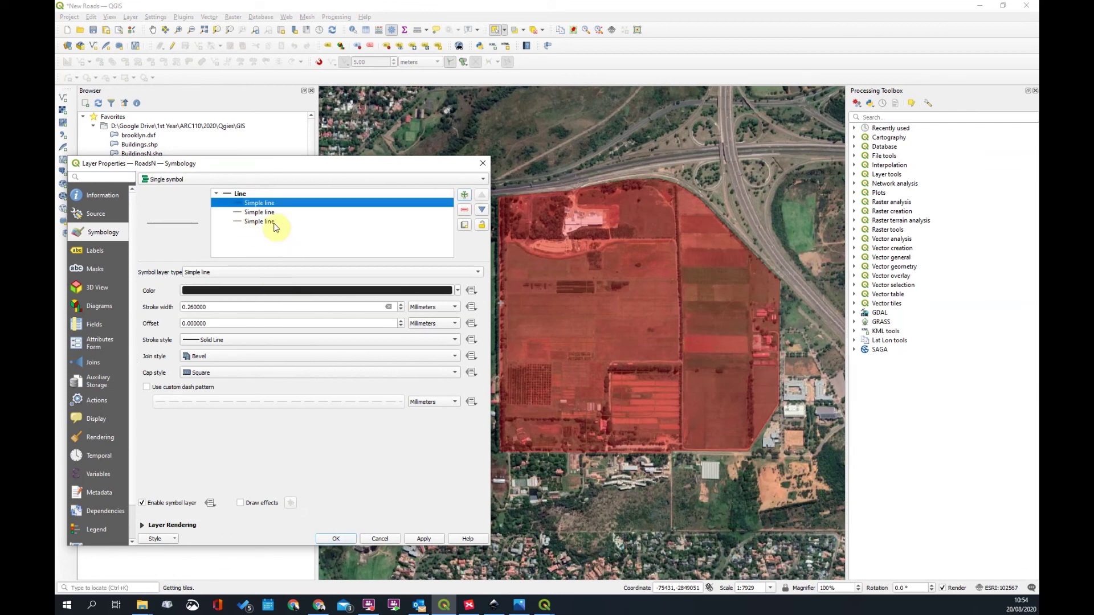
Make the bottom simple line of RoadsN black with a stroke width of 7 meters at scale, and apply it
click(259, 222)
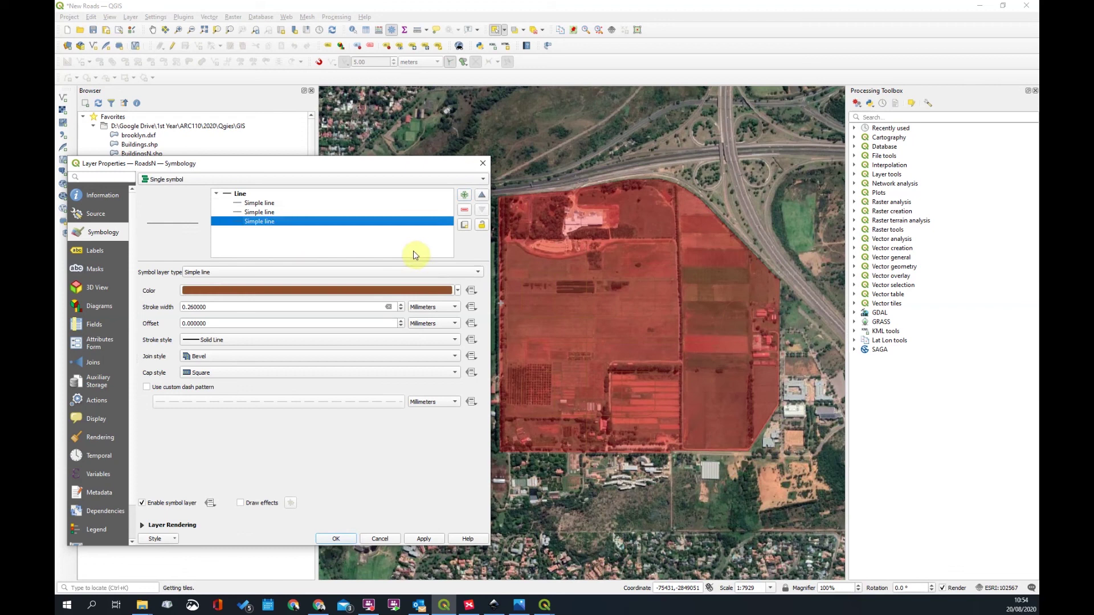
click(427, 298)
drag(457, 295, 381, 259)
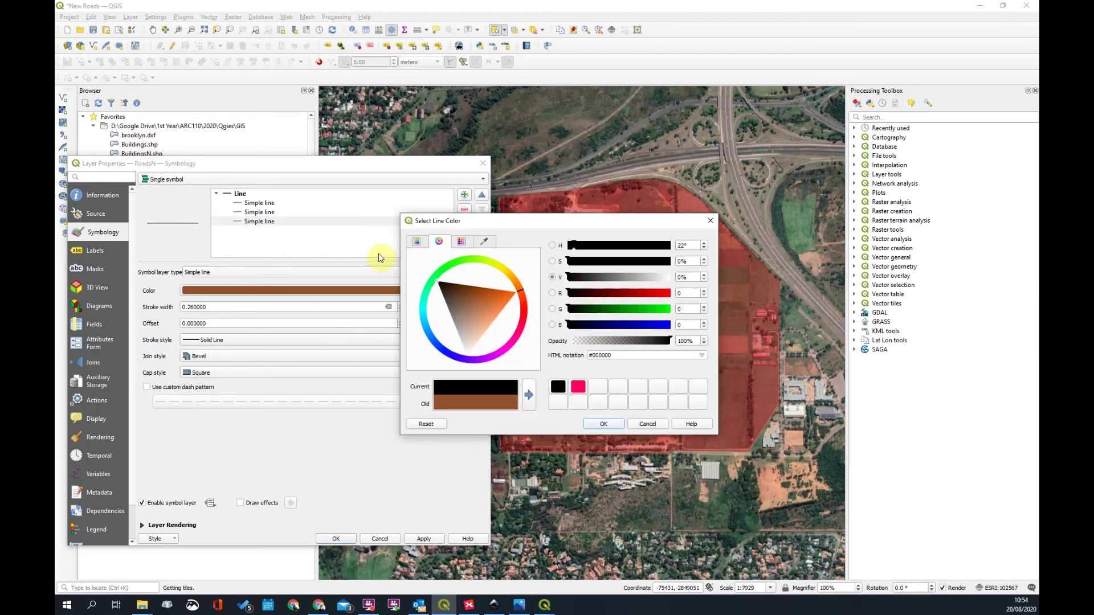
click(612, 427)
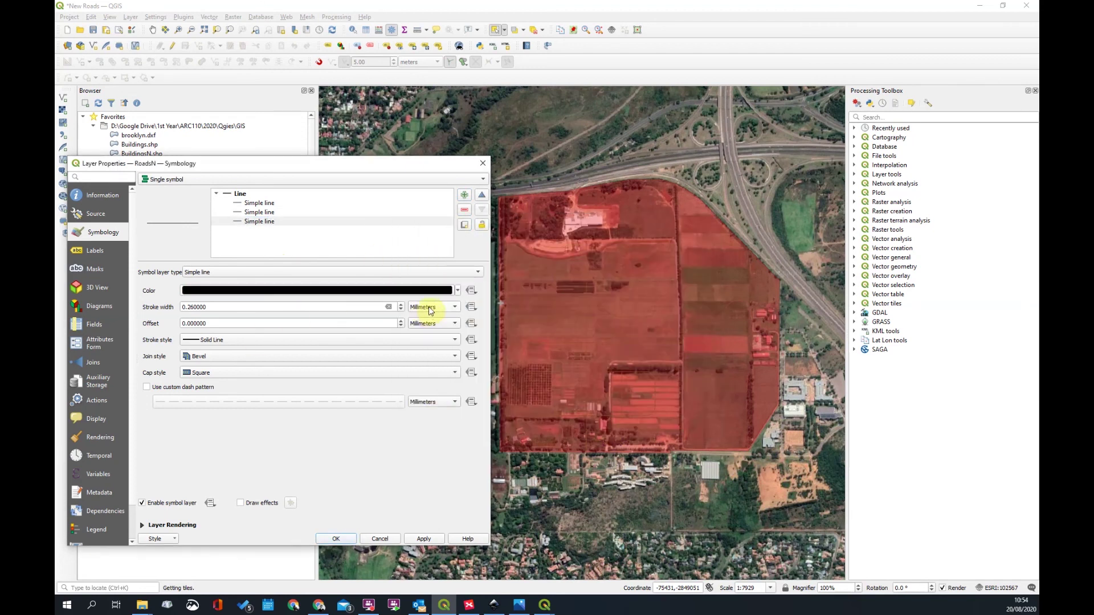
click(429, 310)
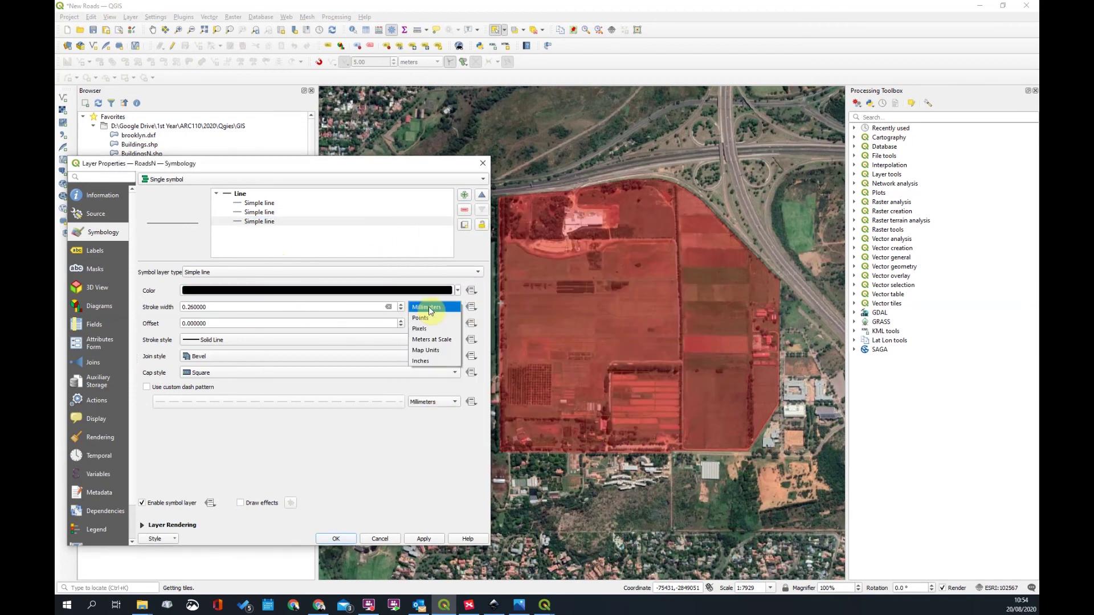
click(428, 340)
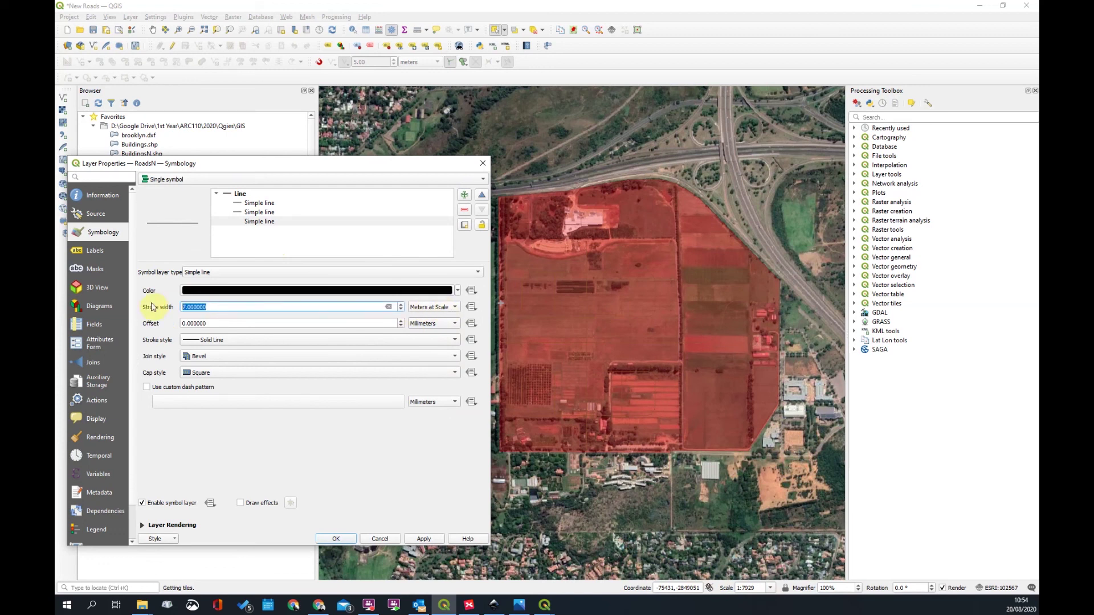
click(424, 539)
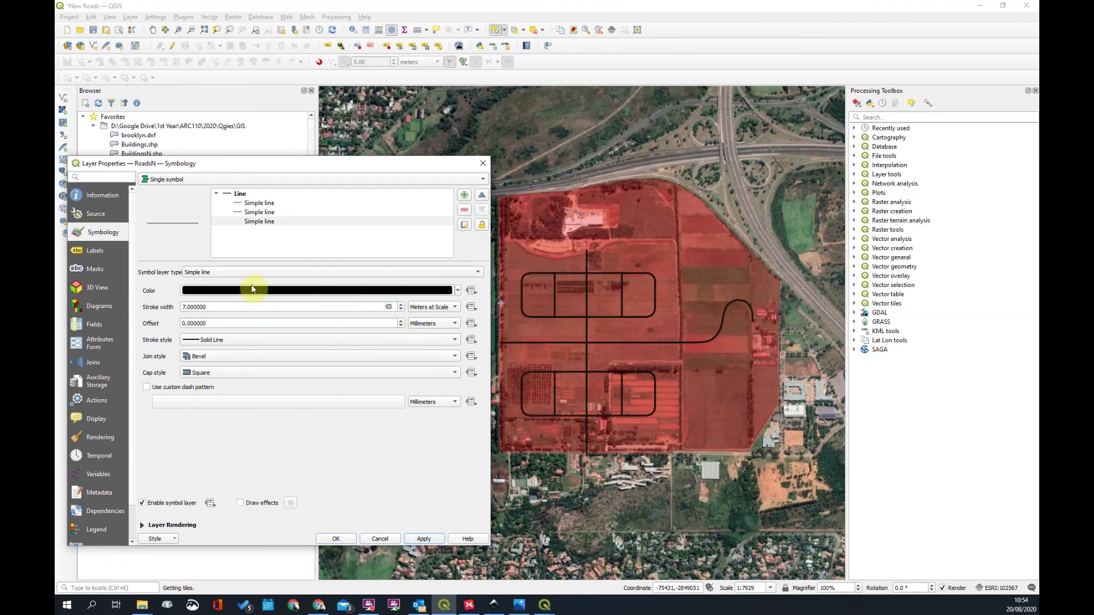
Make the middle simple line white with a stroke width of 6.5 meters at scale, and apply it
click(261, 213)
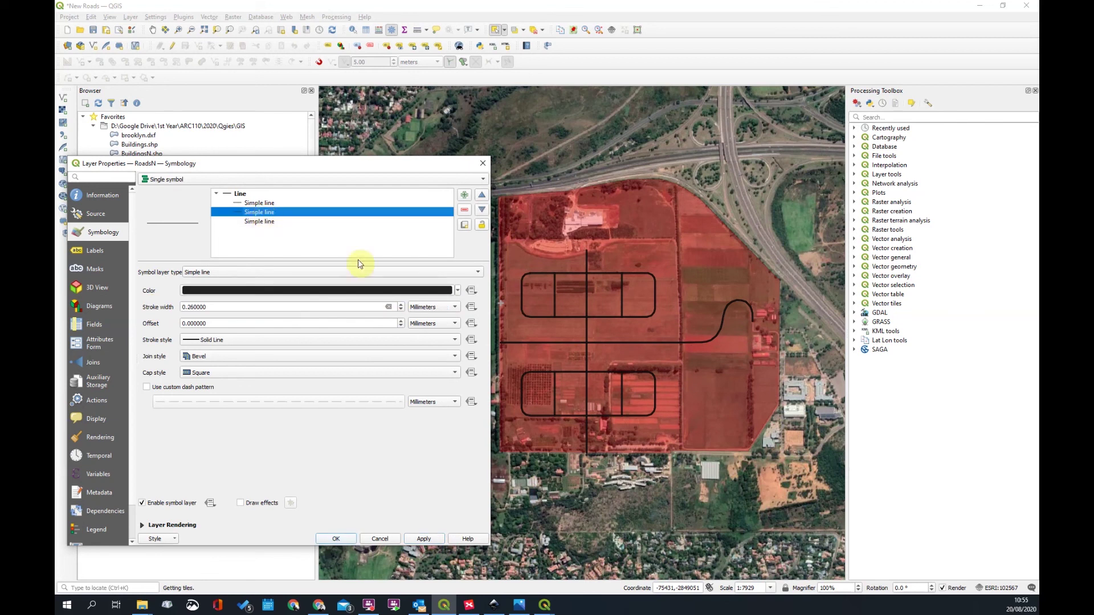
click(254, 293)
mouse_move(453, 288)
mouse_down()
mouse_move(501, 310)
mouse_move(440, 372)
mouse_up()
click(592, 426)
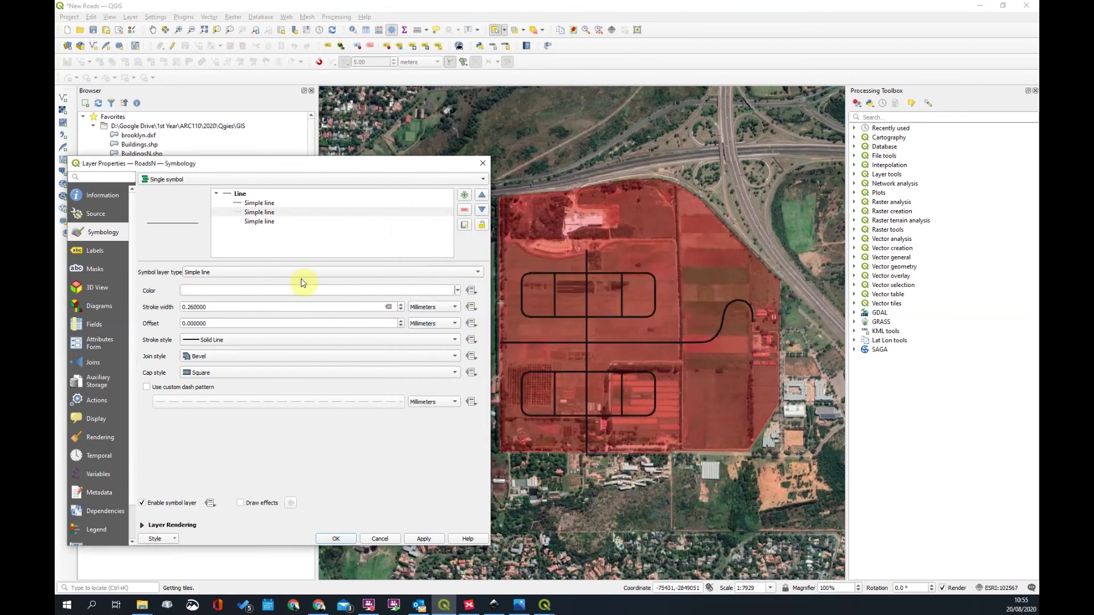
click(430, 307)
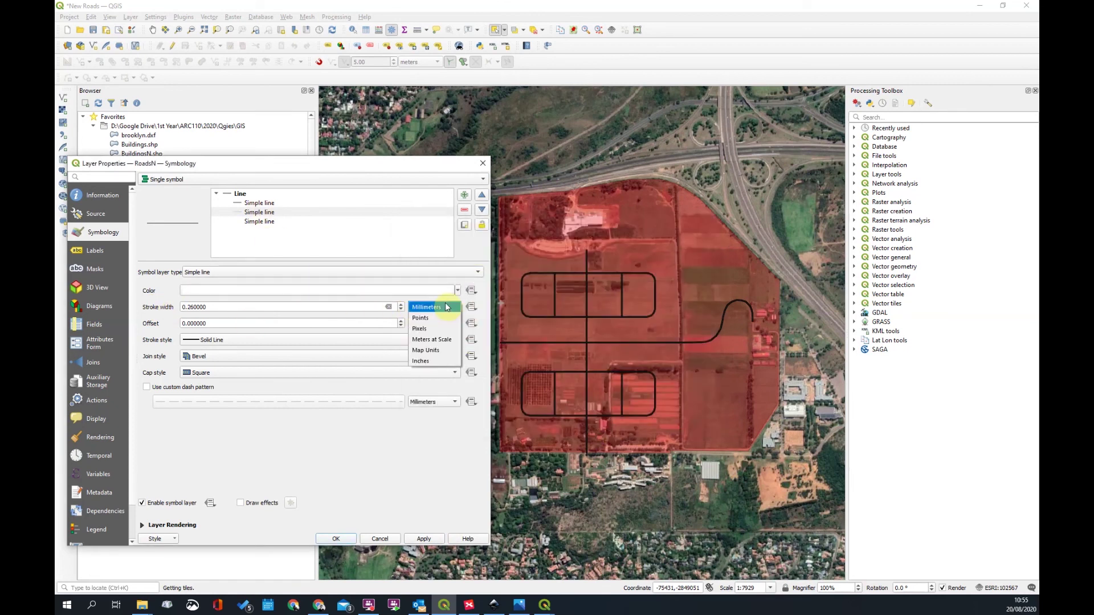
click(432, 317)
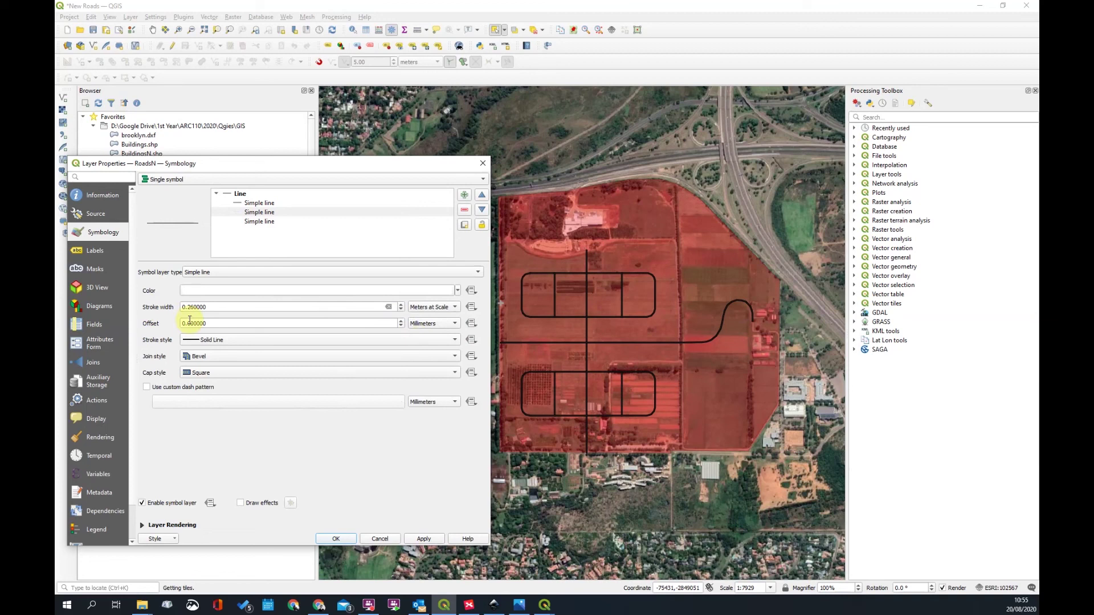
key(shift+Tab)
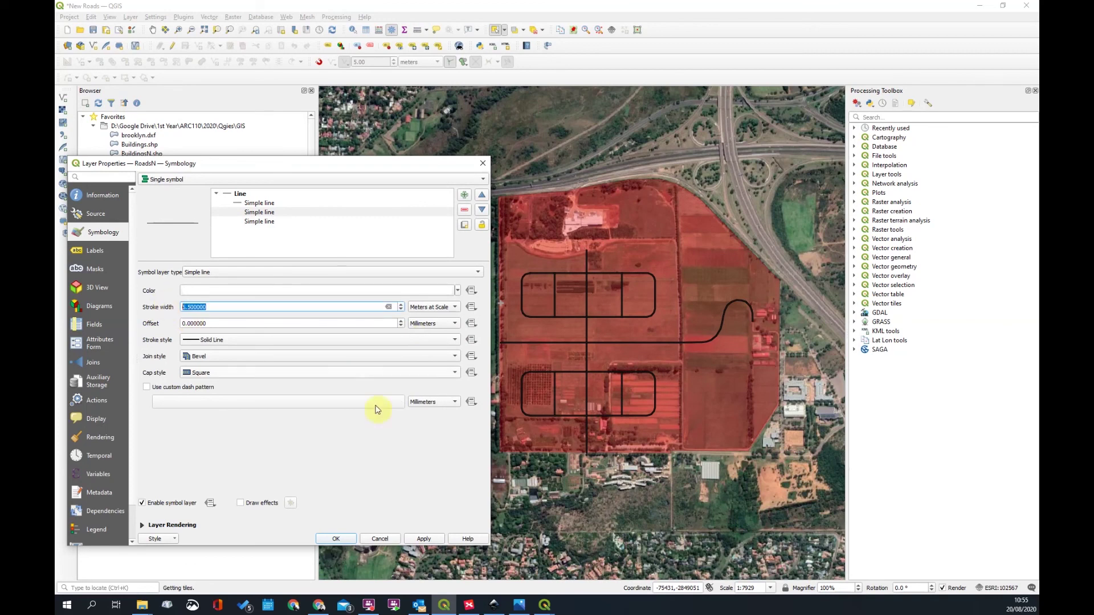
click(418, 539)
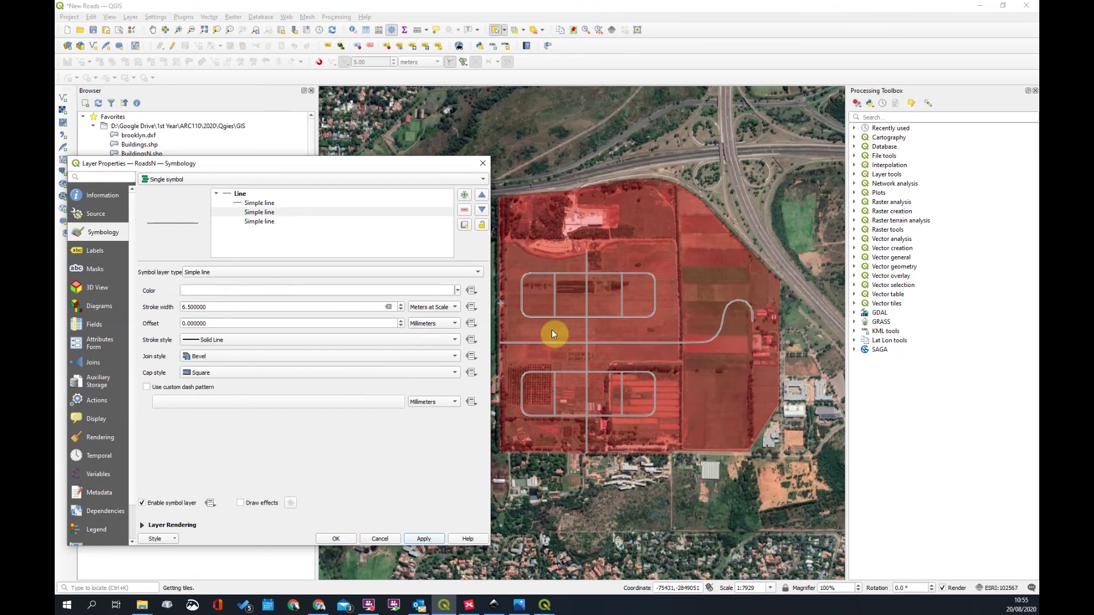
Give the top simple line a 0.2 mm stroke width and the Dash Line style, and accept the RoadsN symbology
click(269, 204)
click(236, 306)
drag(236, 306, 187, 306)
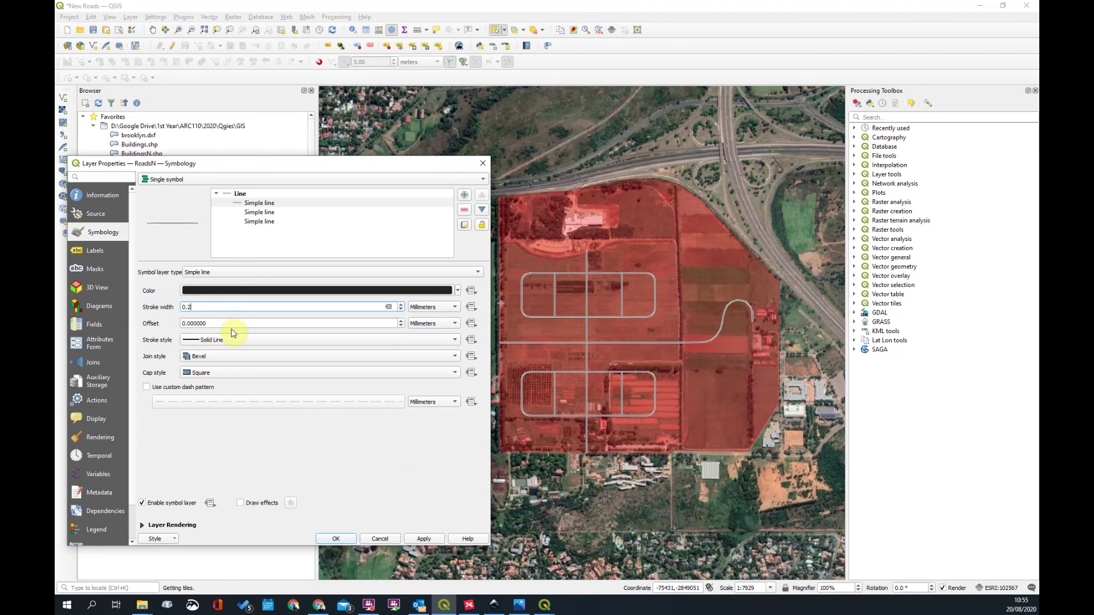
click(248, 341)
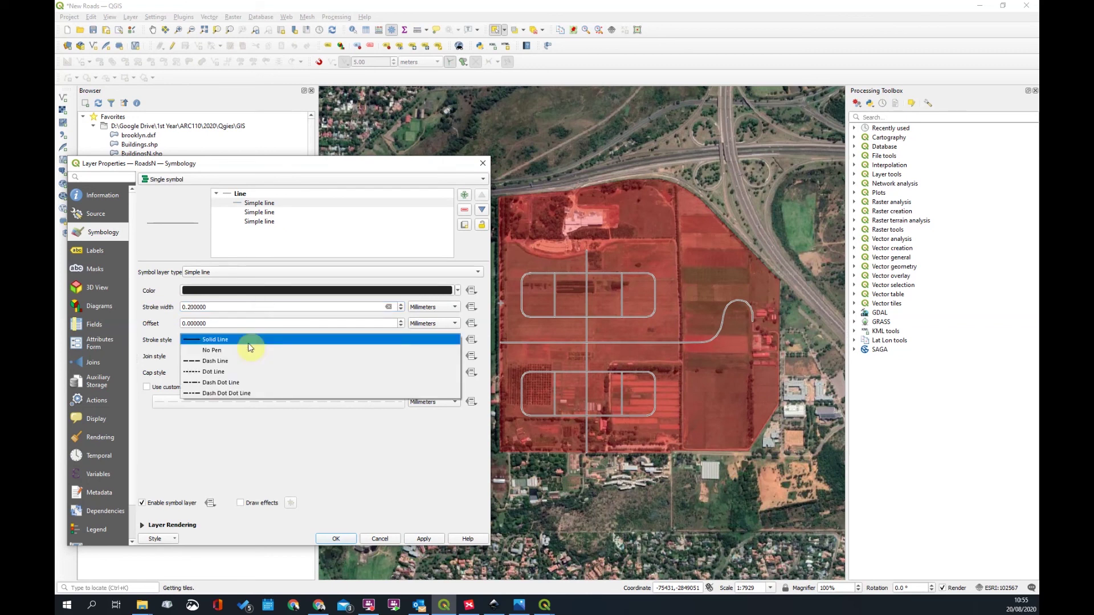
click(224, 361)
click(445, 537)
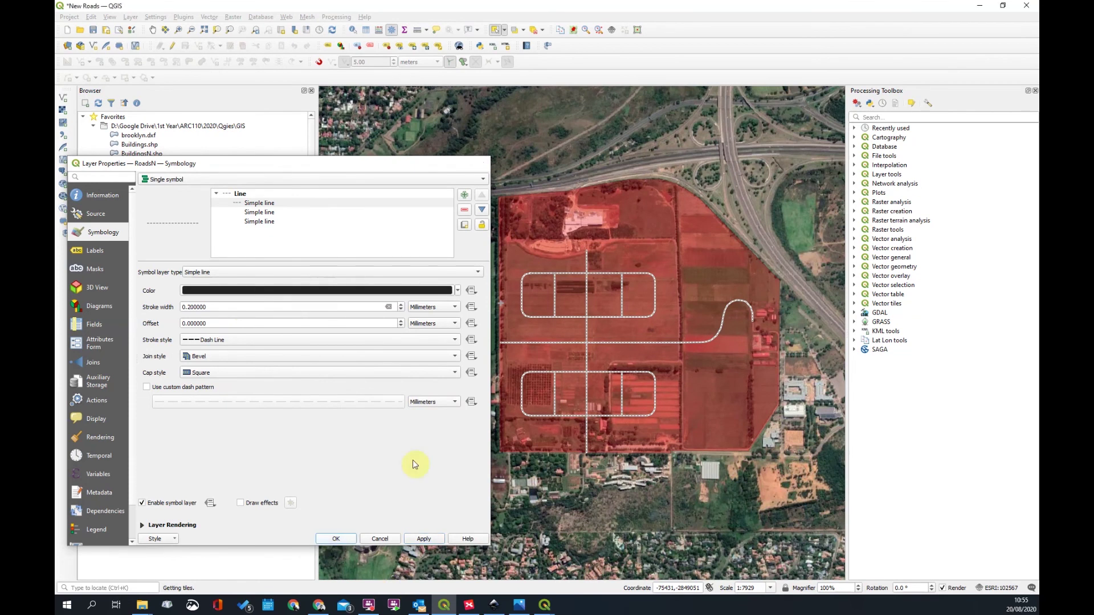
click(336, 538)
Inspect the styled RoadsN roads, show the Roads layer with them, and briefly check both against the Newroads image
scroll(593, 349, up, 4)
scroll(456, 182, down, 3)
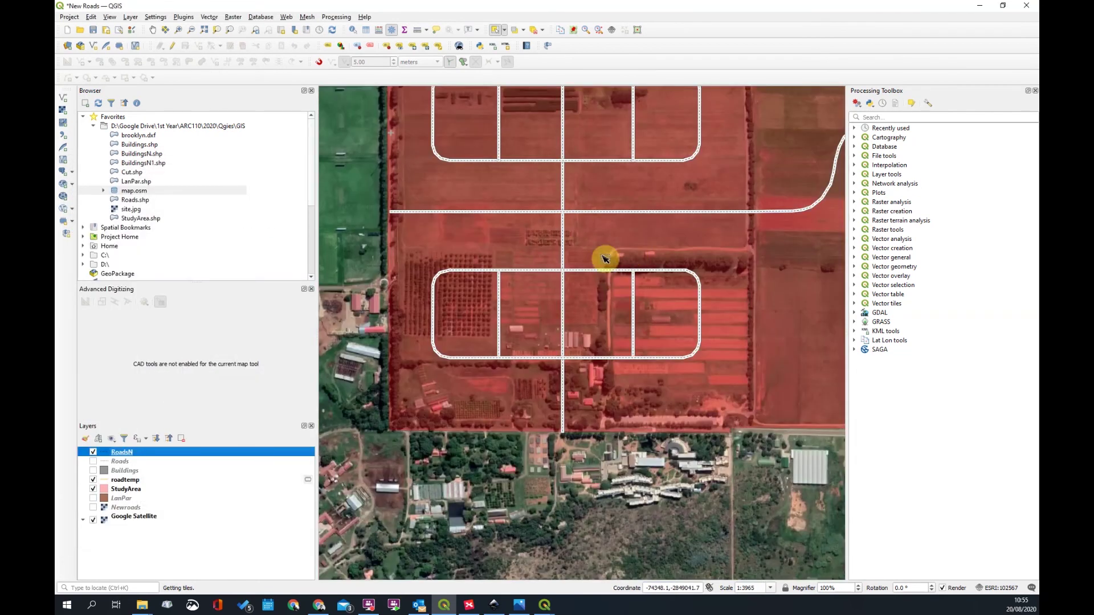
scroll(616, 341, down, 1)
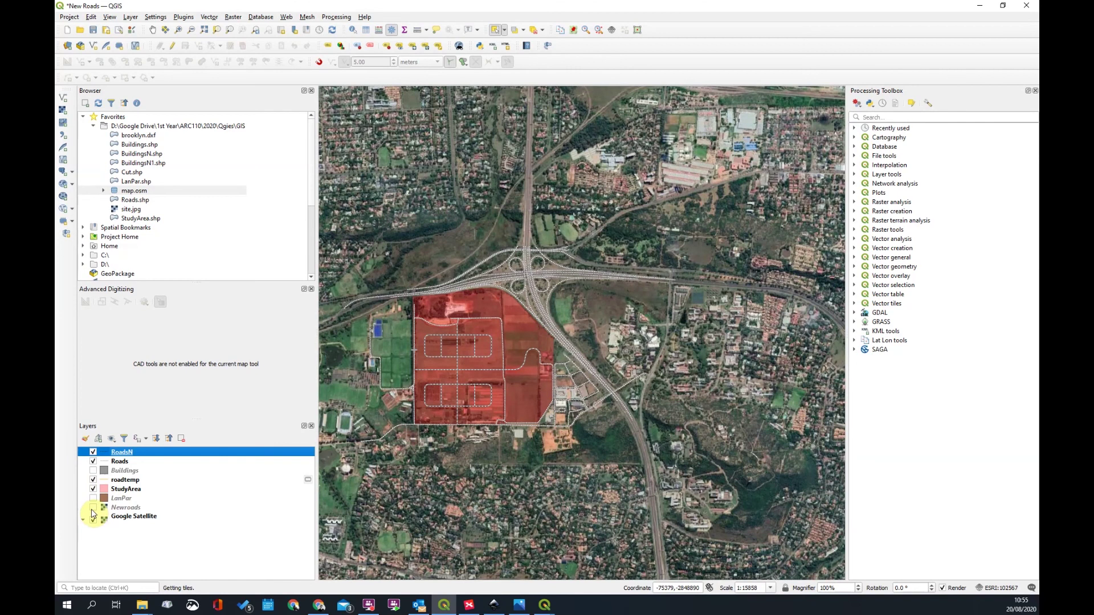
click(93, 509)
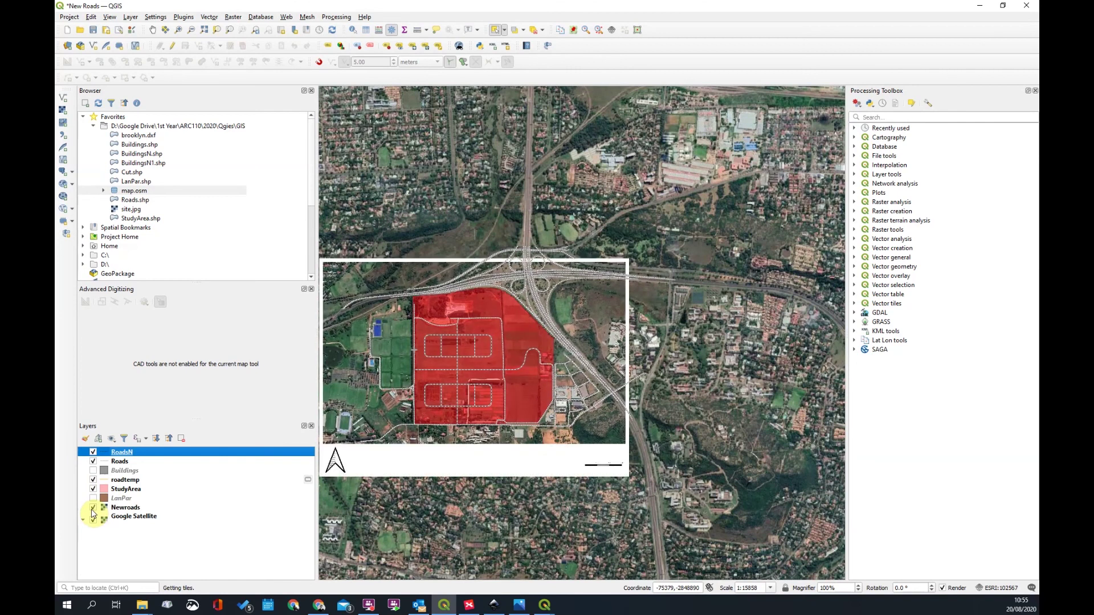
click(93, 509)
scroll(581, 405, up, 2)
drag(585, 384, 598, 391)
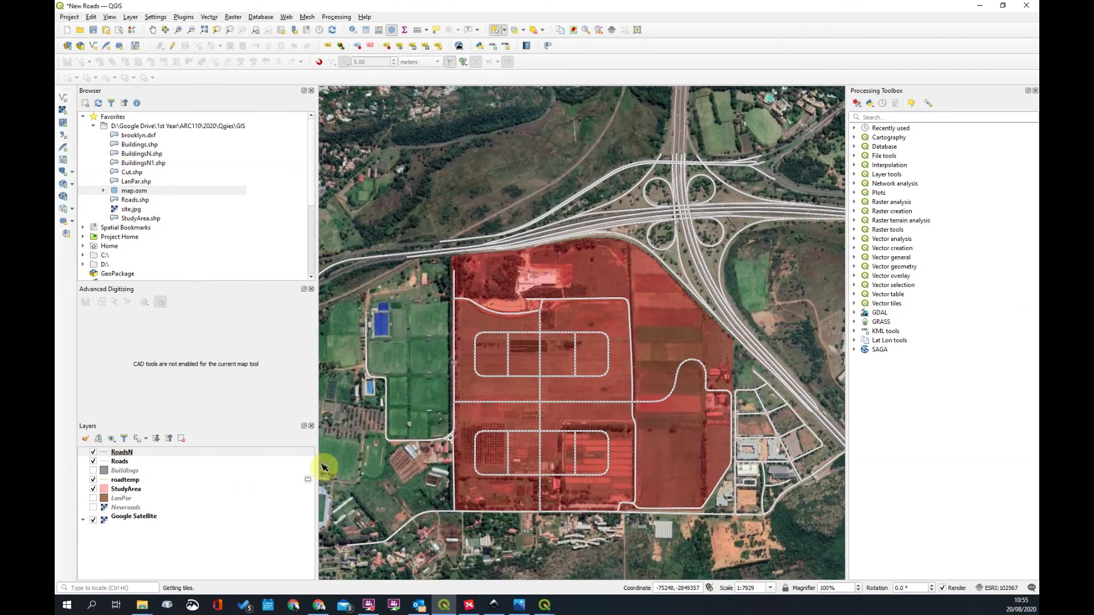
Hide RoadsN and toggle the Roads layer to compare its roads with the satellite image, leaving Roads visible
click(94, 462)
key(ctrl+plus)
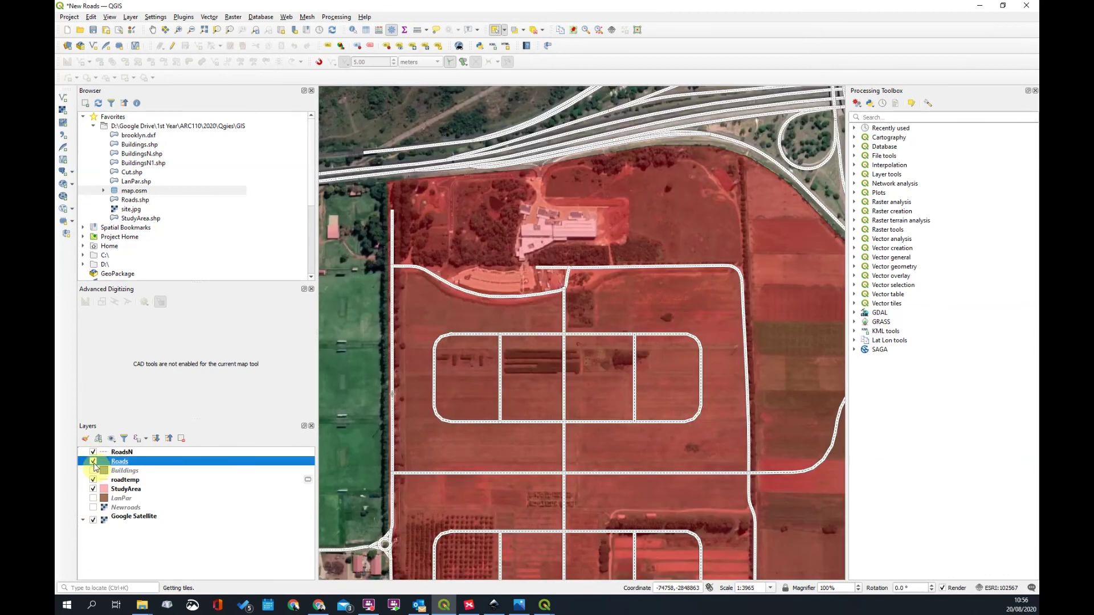
click(93, 462)
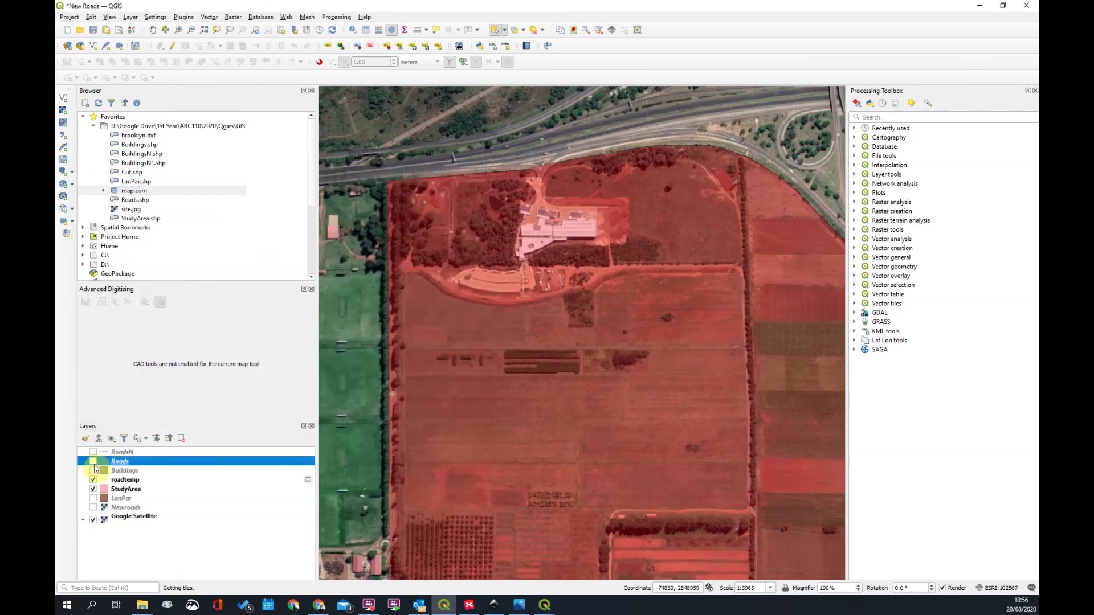
click(94, 462)
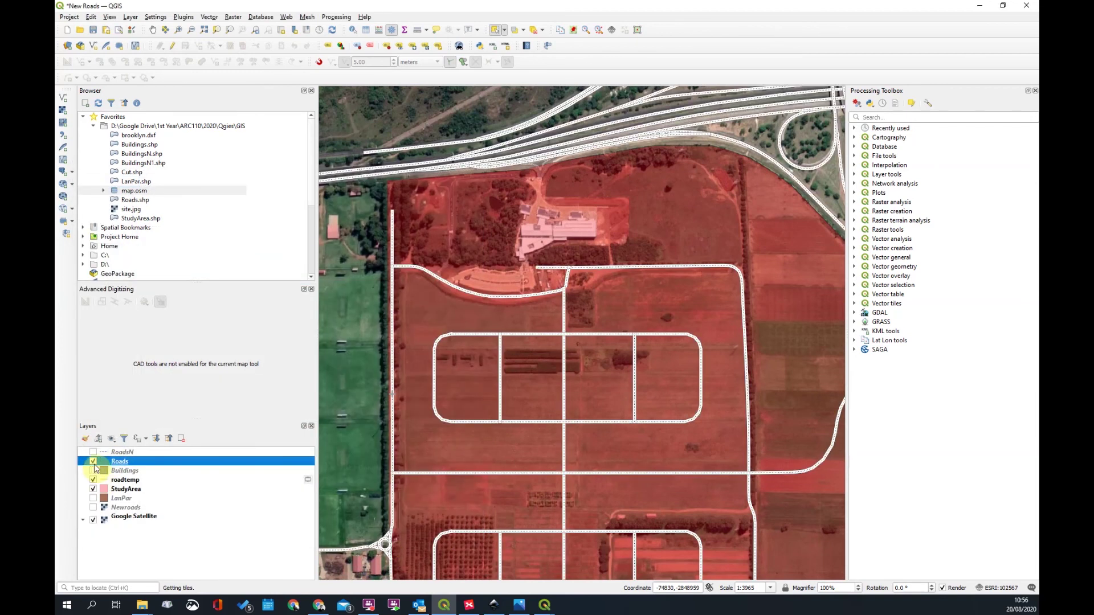
Show the Buildings layer, examine the existing buildings around the proposed road blocks at several scales, and hide the layer again
scroll(610, 316, down, 1)
scroll(675, 516, up, 1)
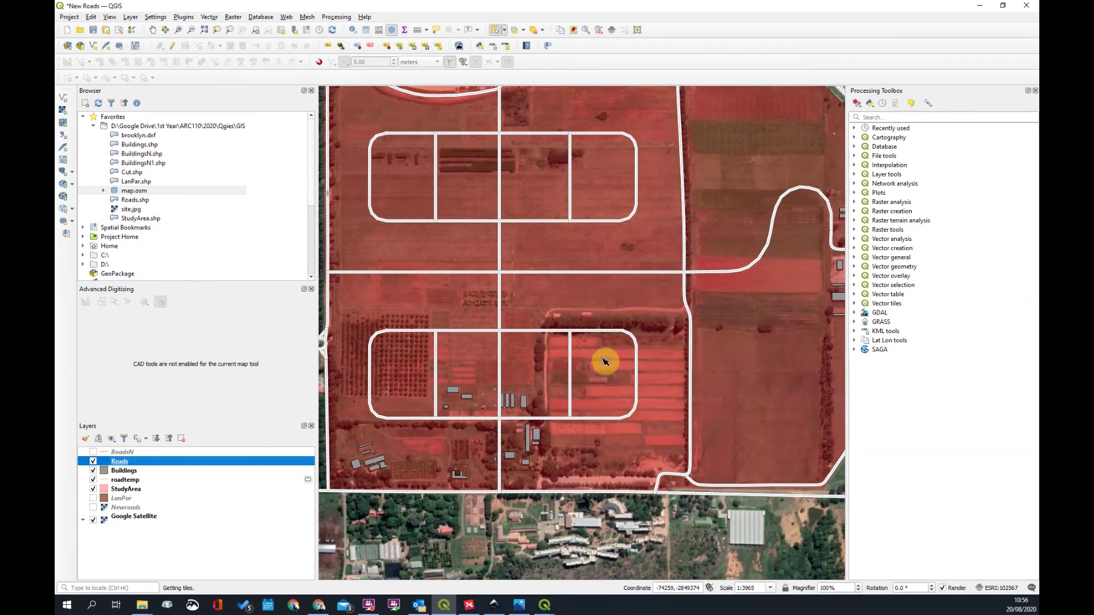
scroll(627, 376, down, 2)
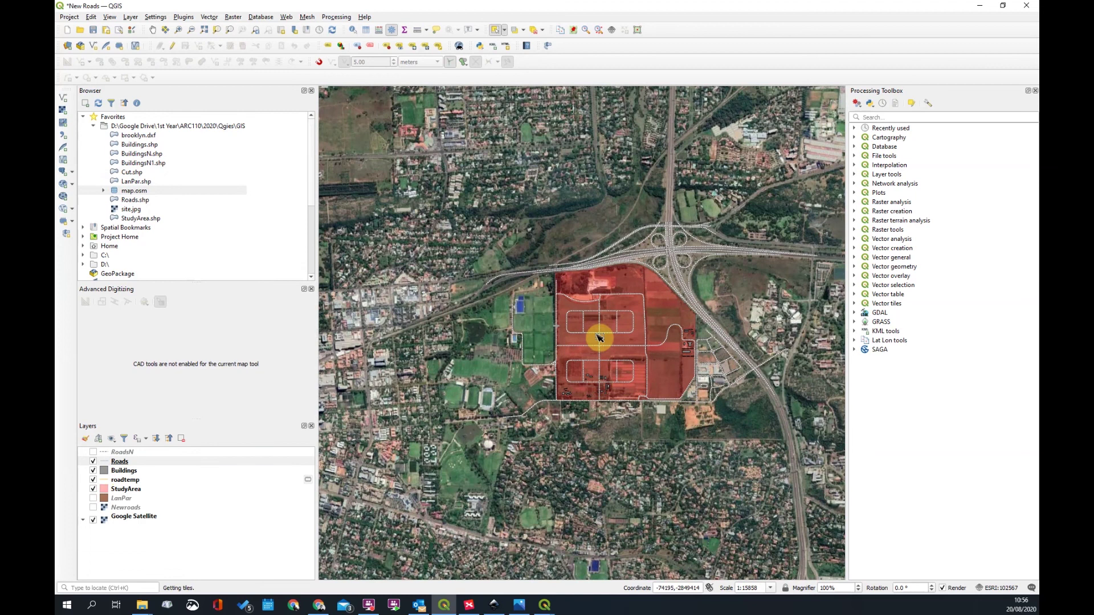
scroll(580, 332, up, 2)
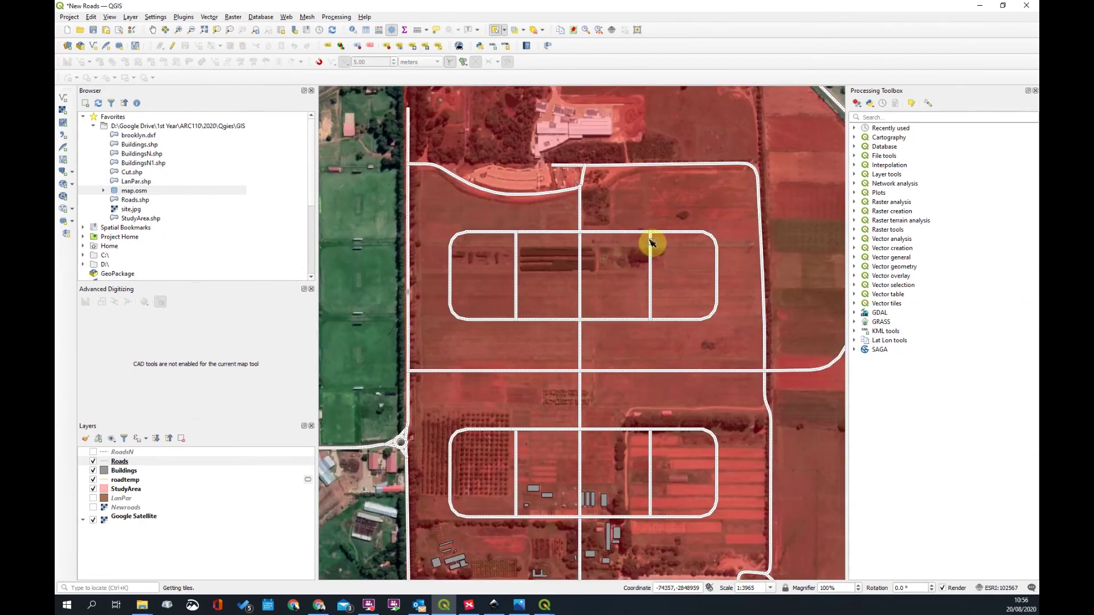
scroll(555, 276, down, 2)
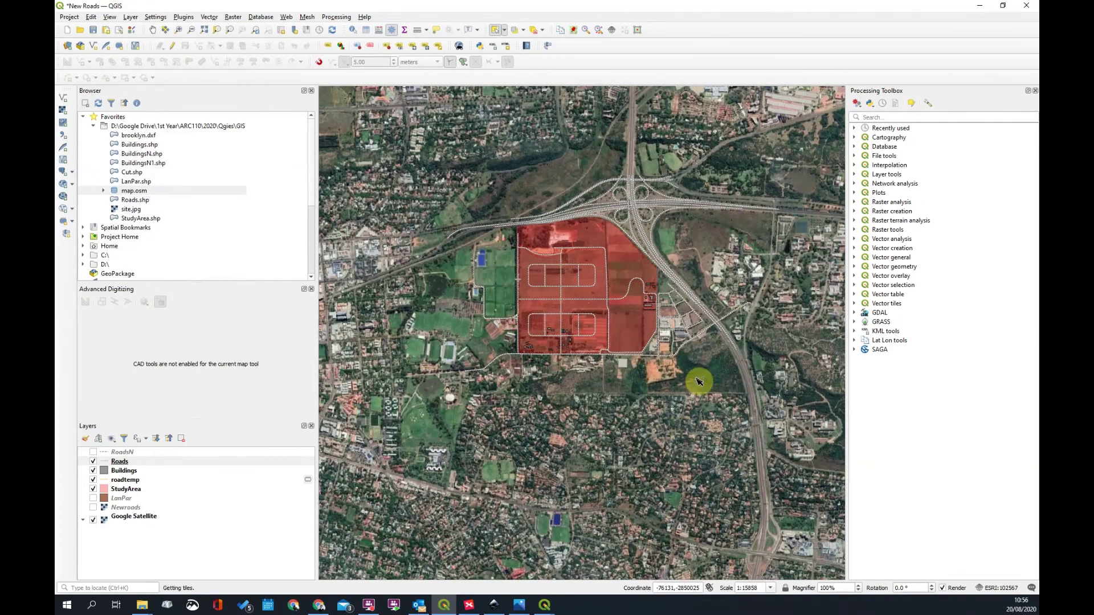
scroll(689, 317, up, 1)
scroll(689, 317, down, 1)
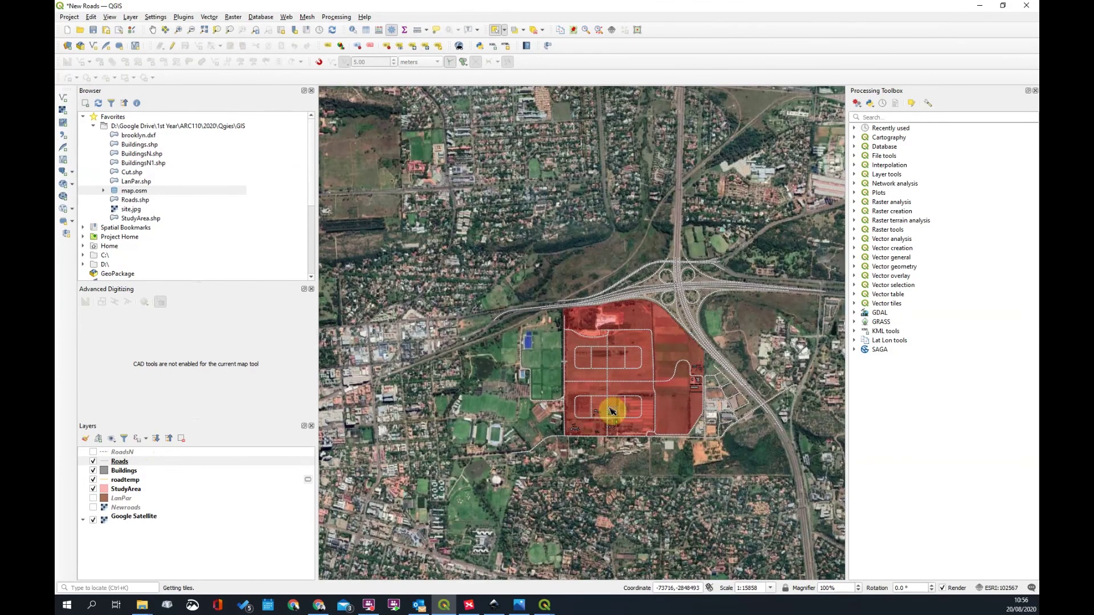
scroll(624, 363, down, 2)
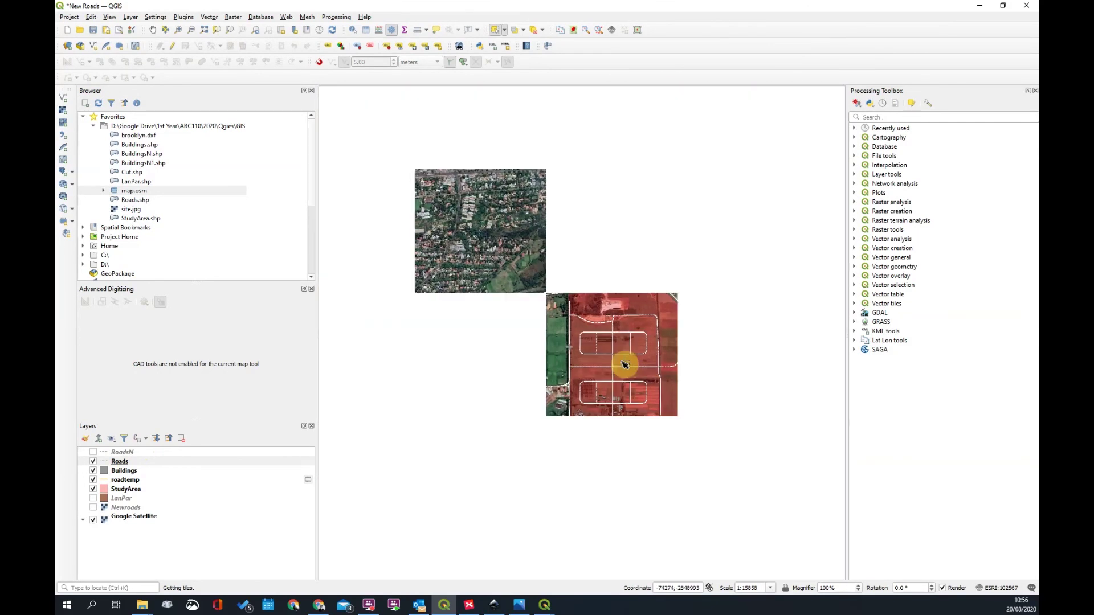
scroll(598, 373, up, 2)
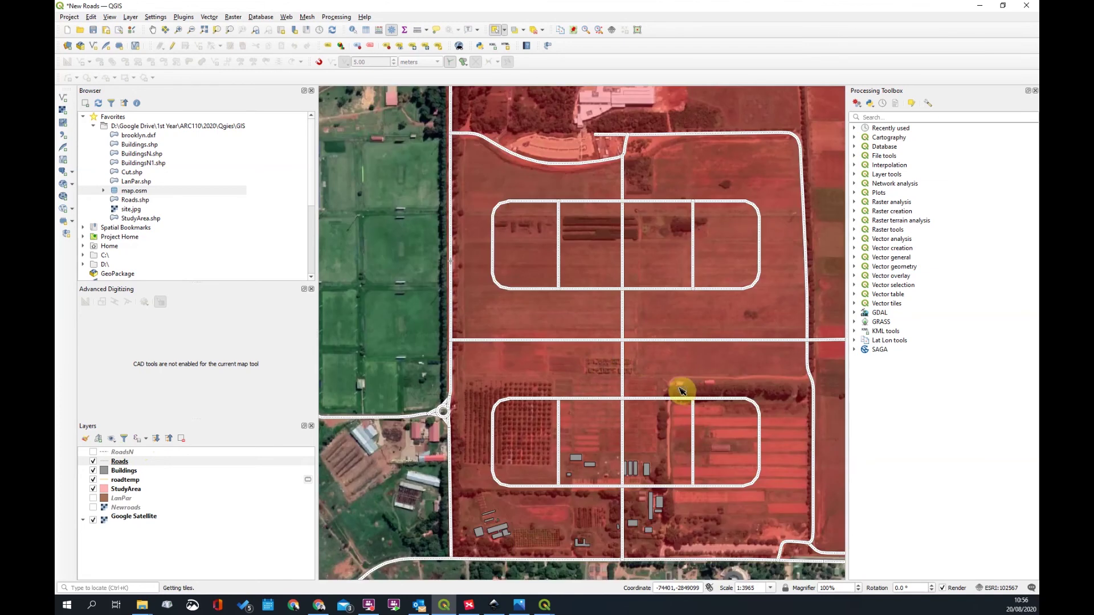
click(93, 470)
scroll(425, 379, down, 1)
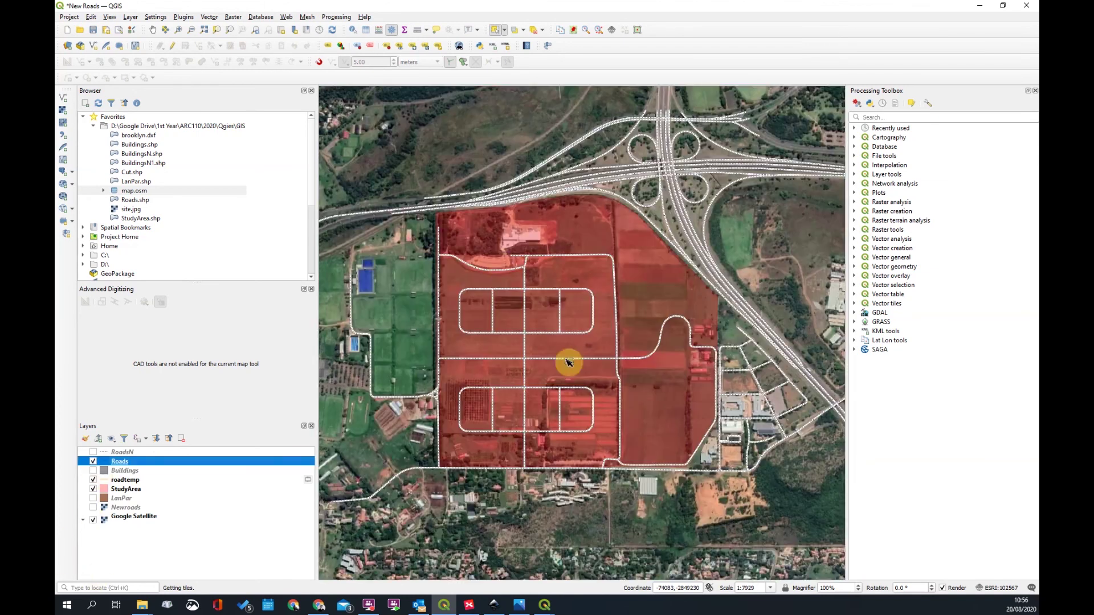